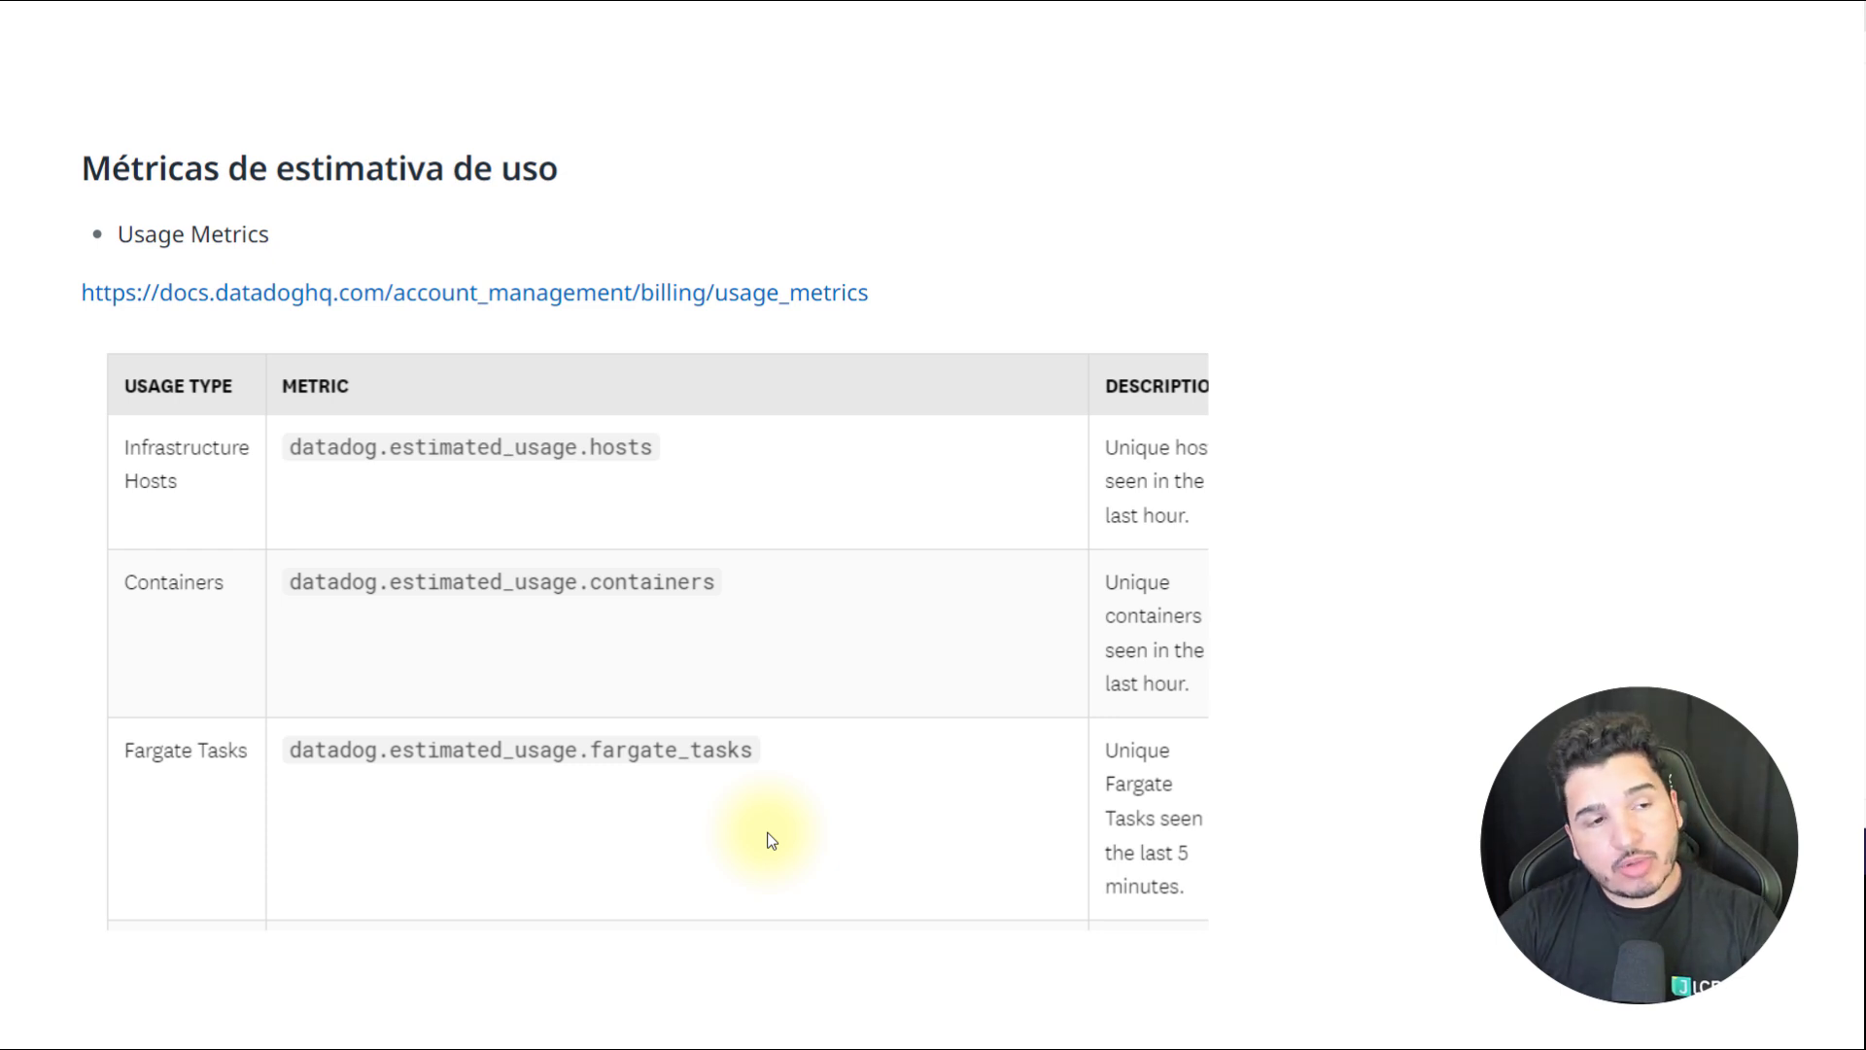
Step: Go through the notebook presentation's slides, examining the usage metrics table and the daily Ingested Logs and Infrastructure Hosts graphs
key(Right)
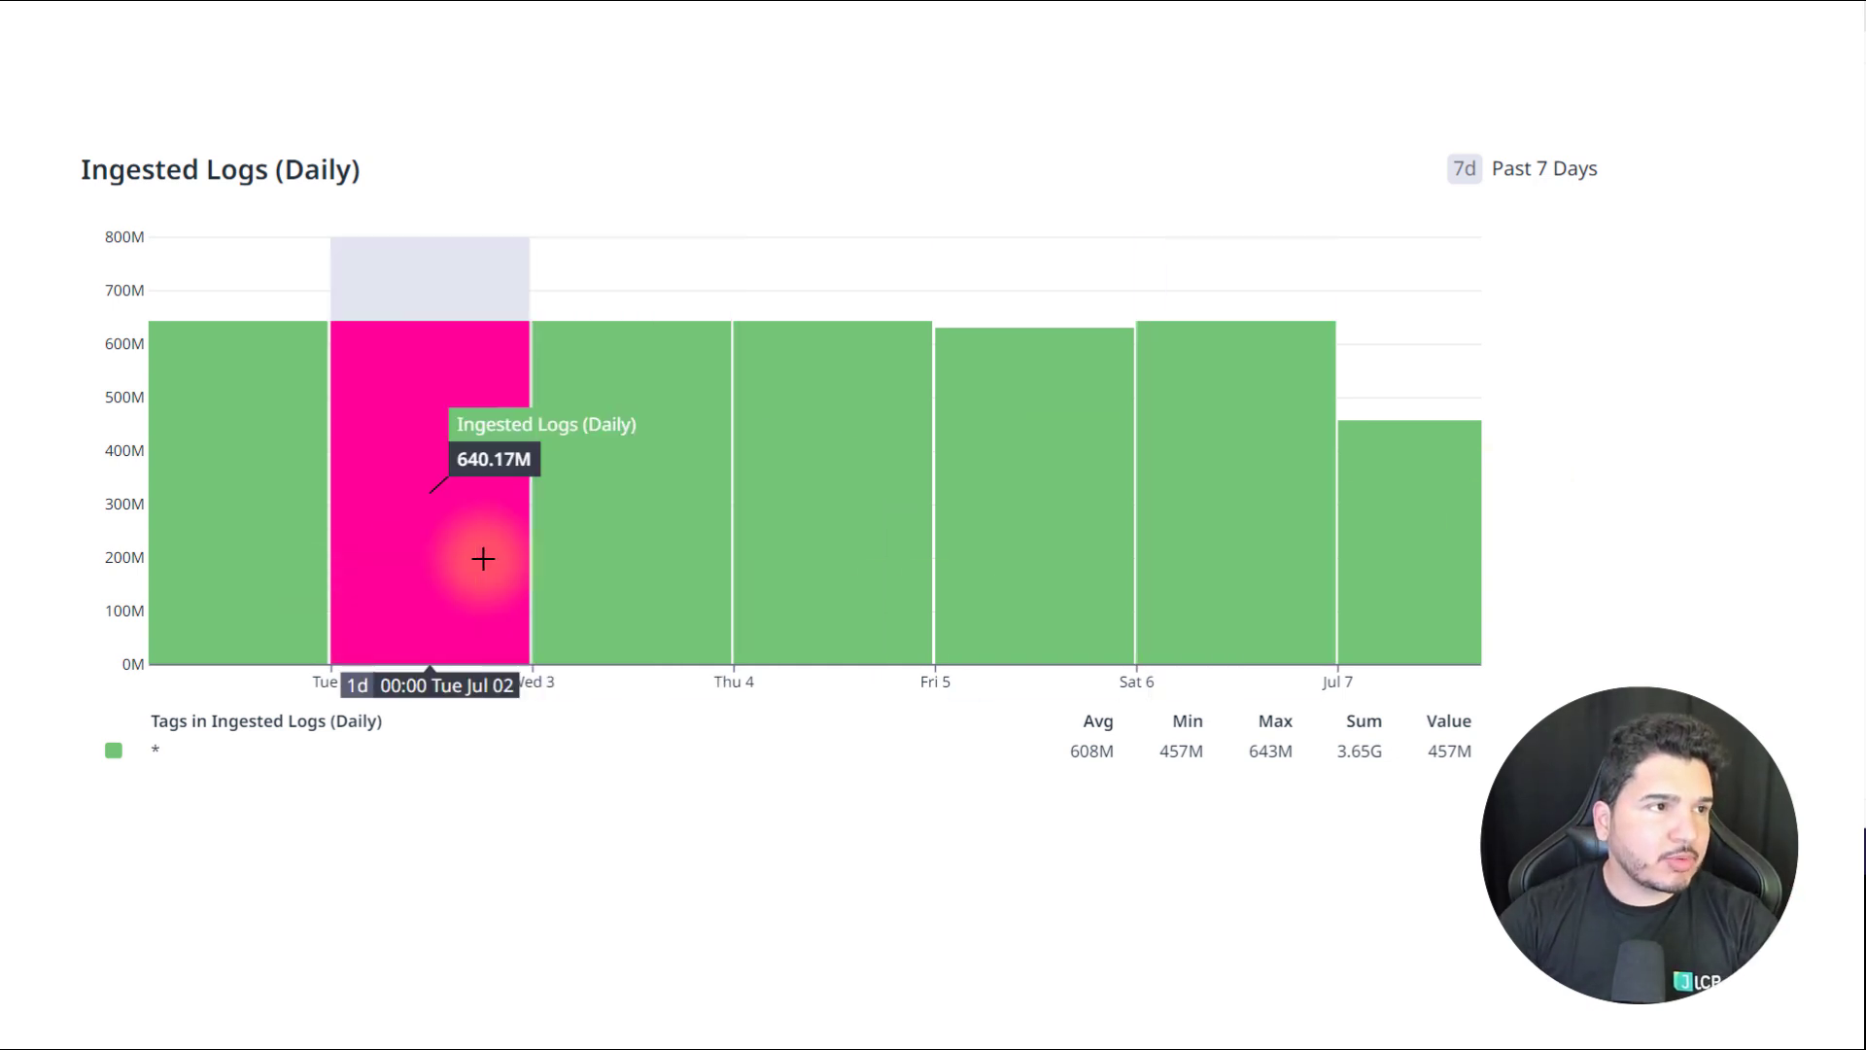
mouse_move(883, 359)
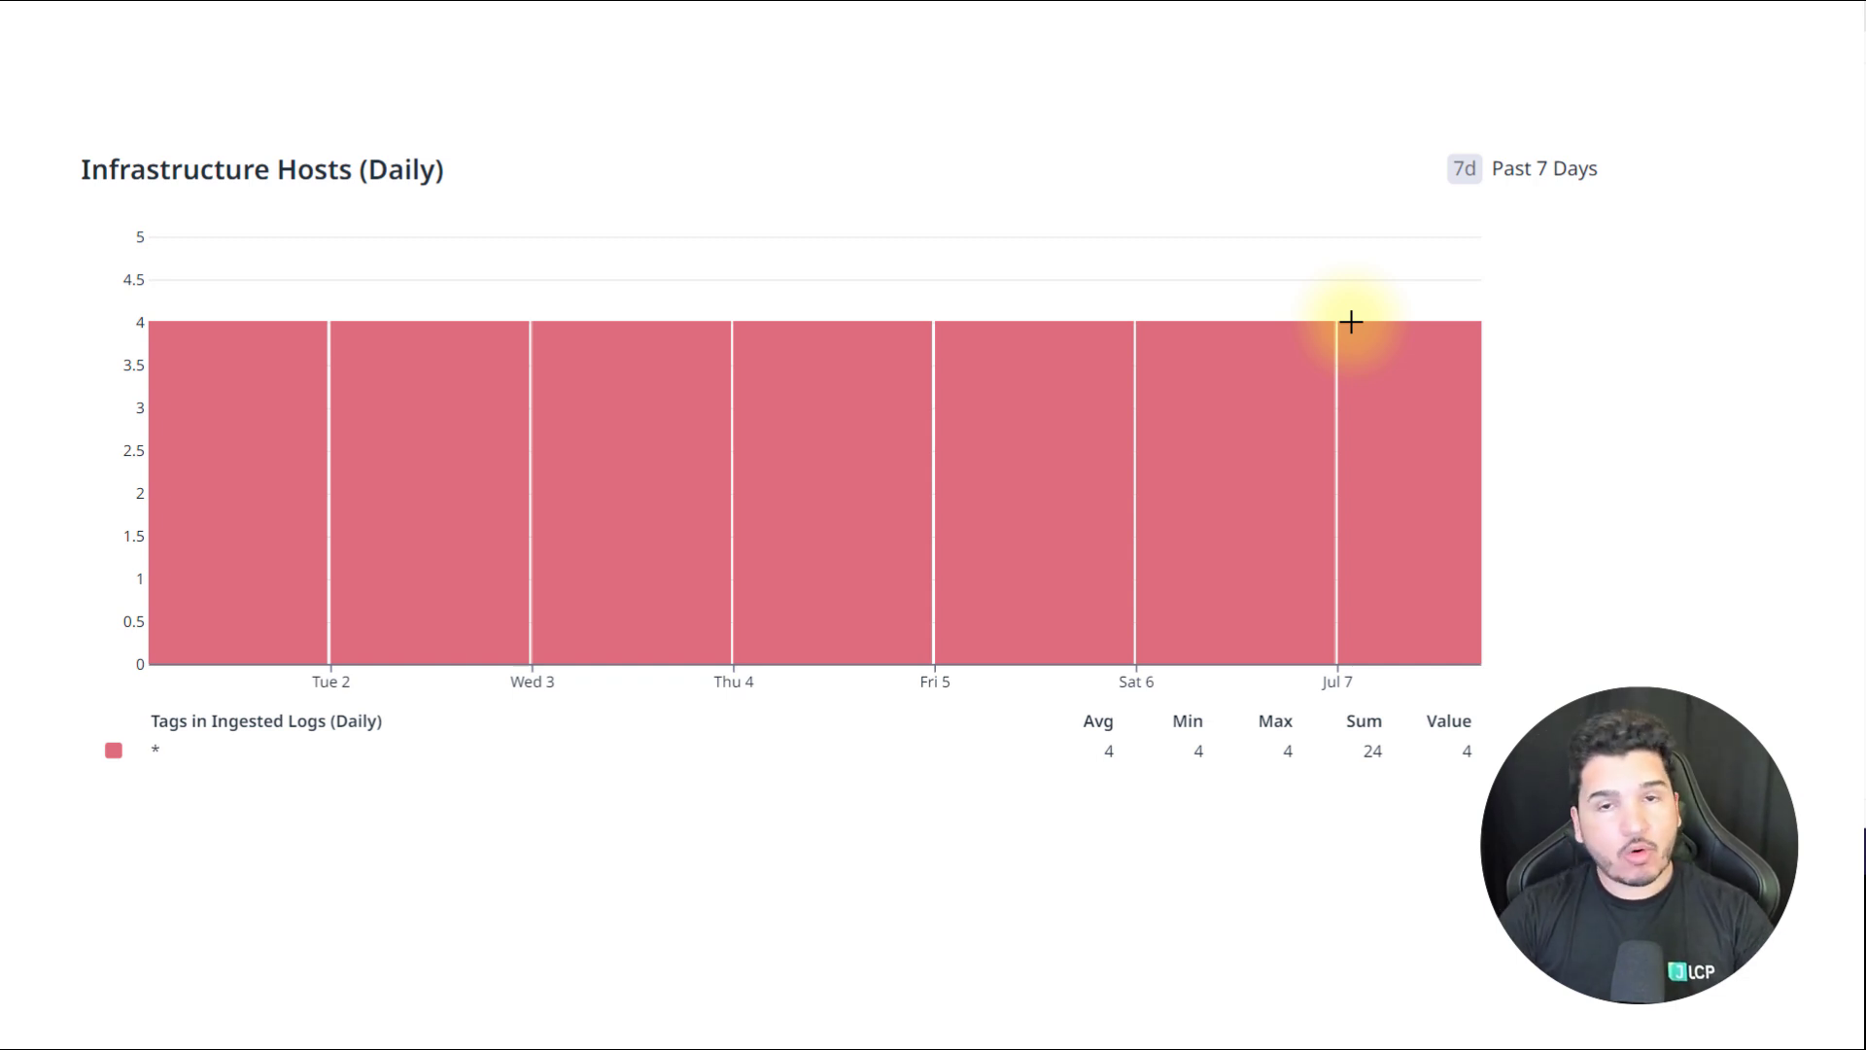
mouse_move(1352, 322)
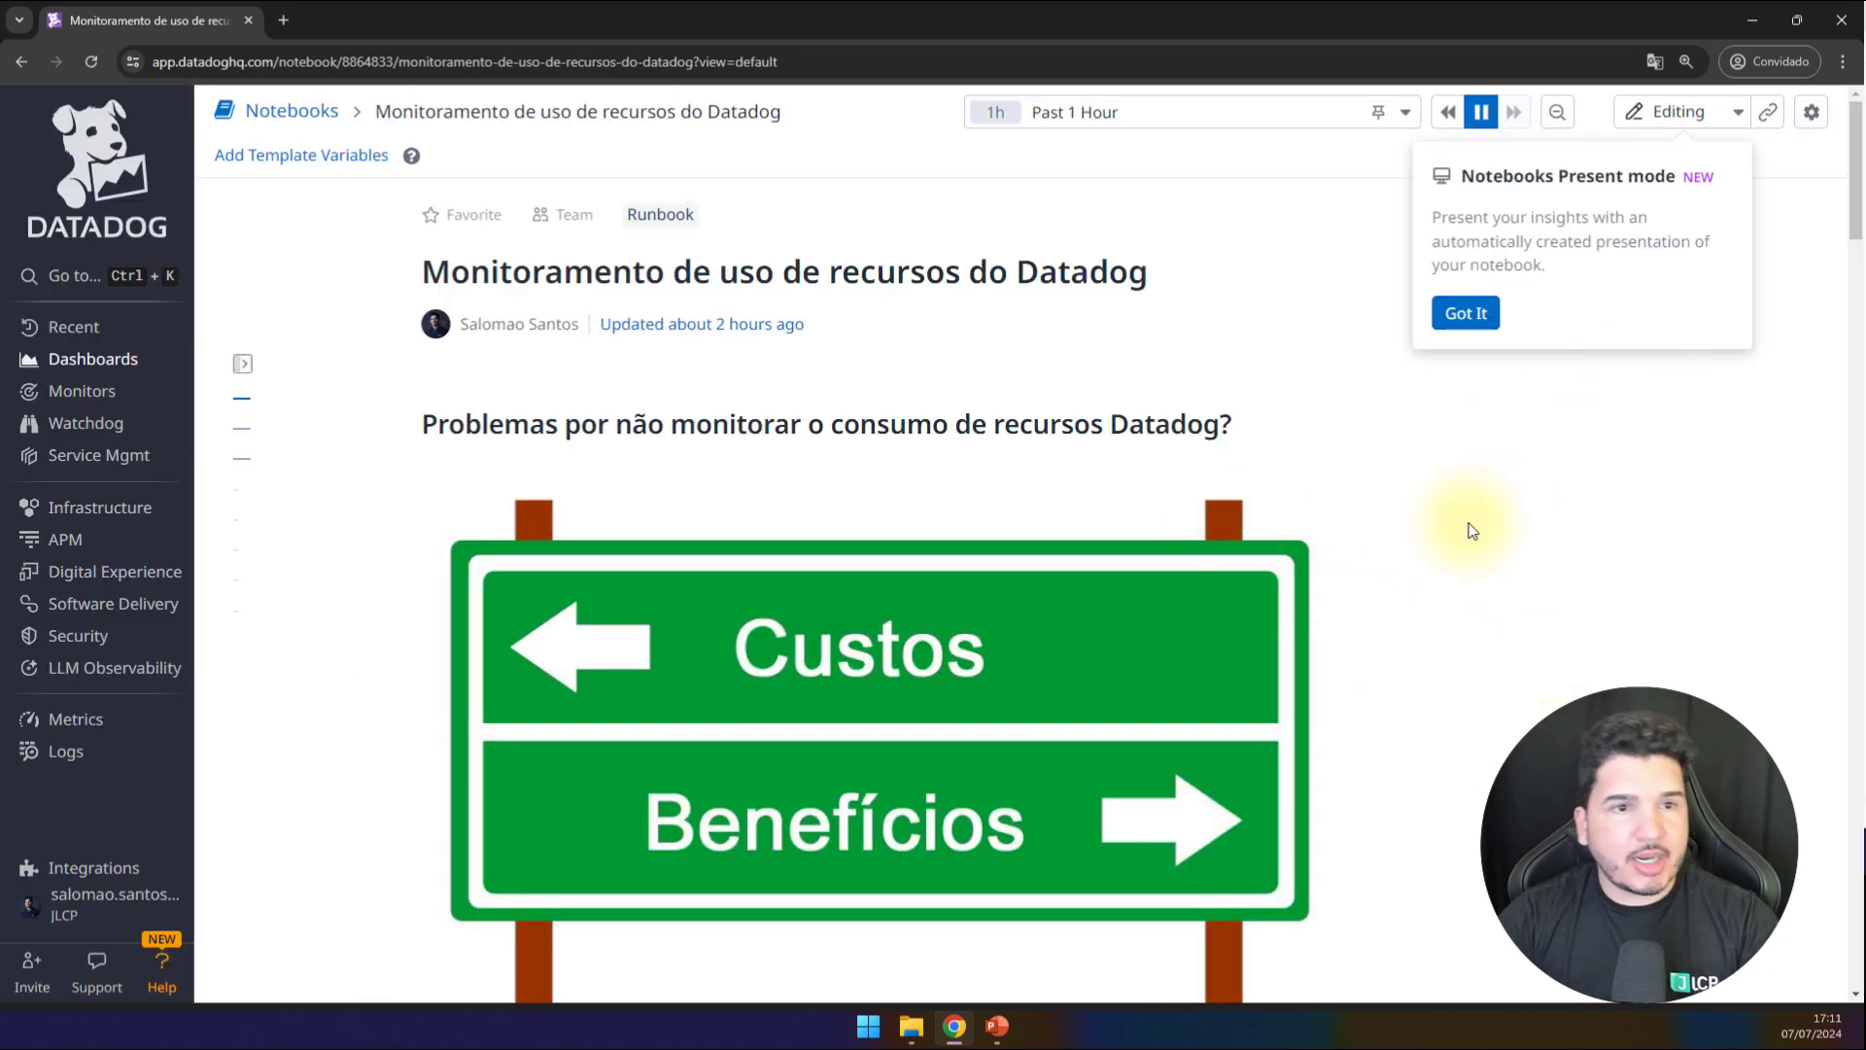
Step: Leave the notebook and go to the organization's Usage page at /billing/usage
scroll(1267, 544, down, 3)
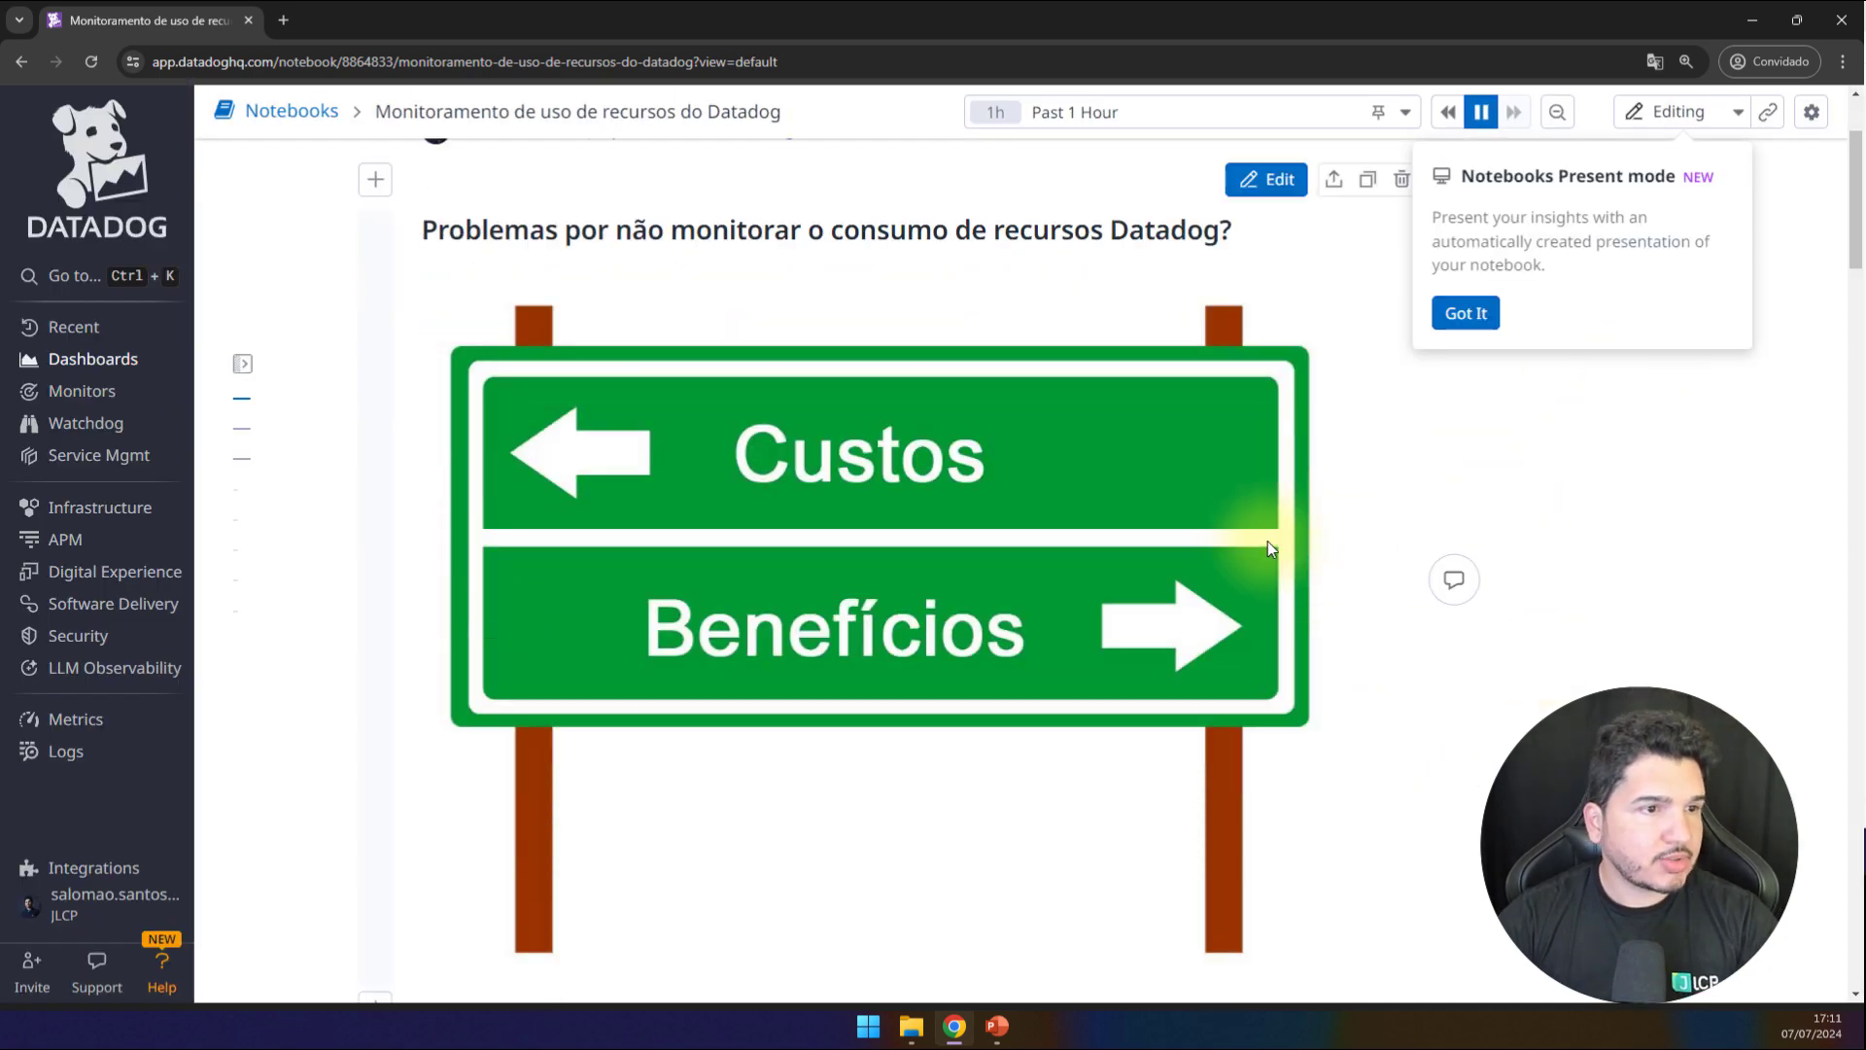
scroll(1268, 547, up, 2)
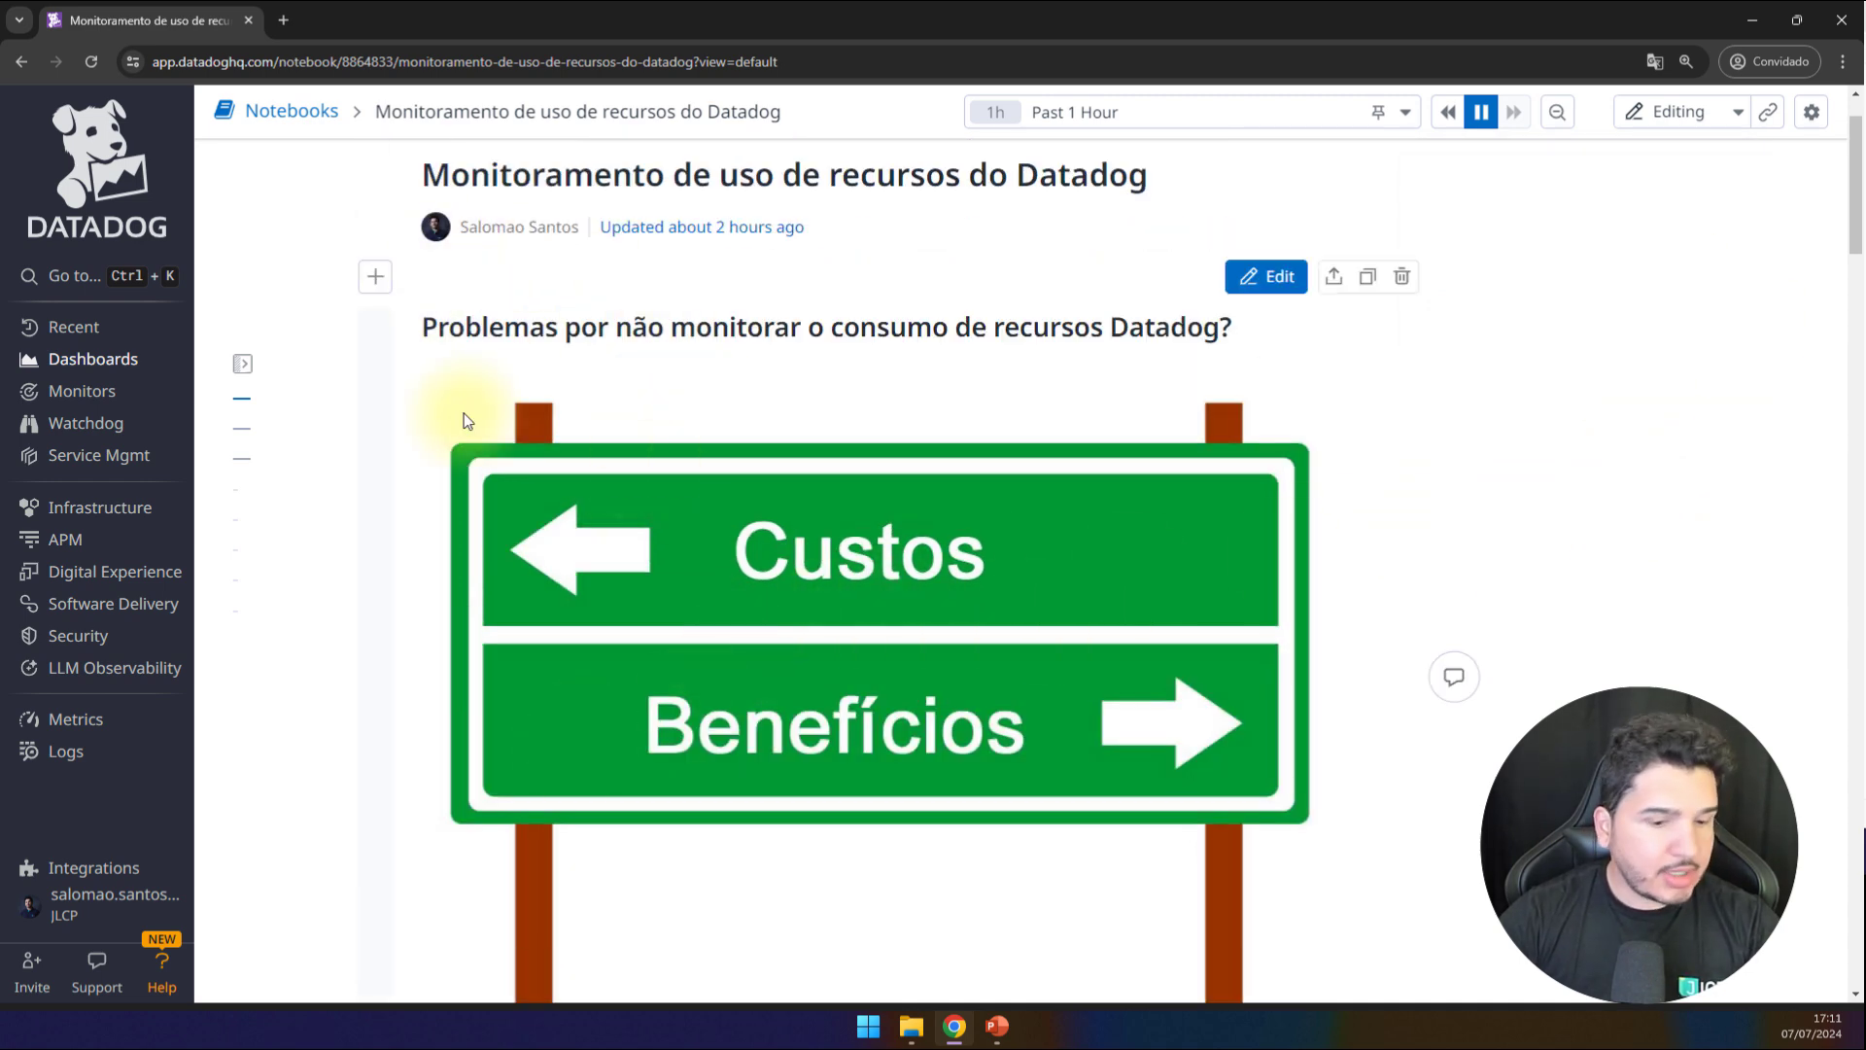
key(ctrl+k)
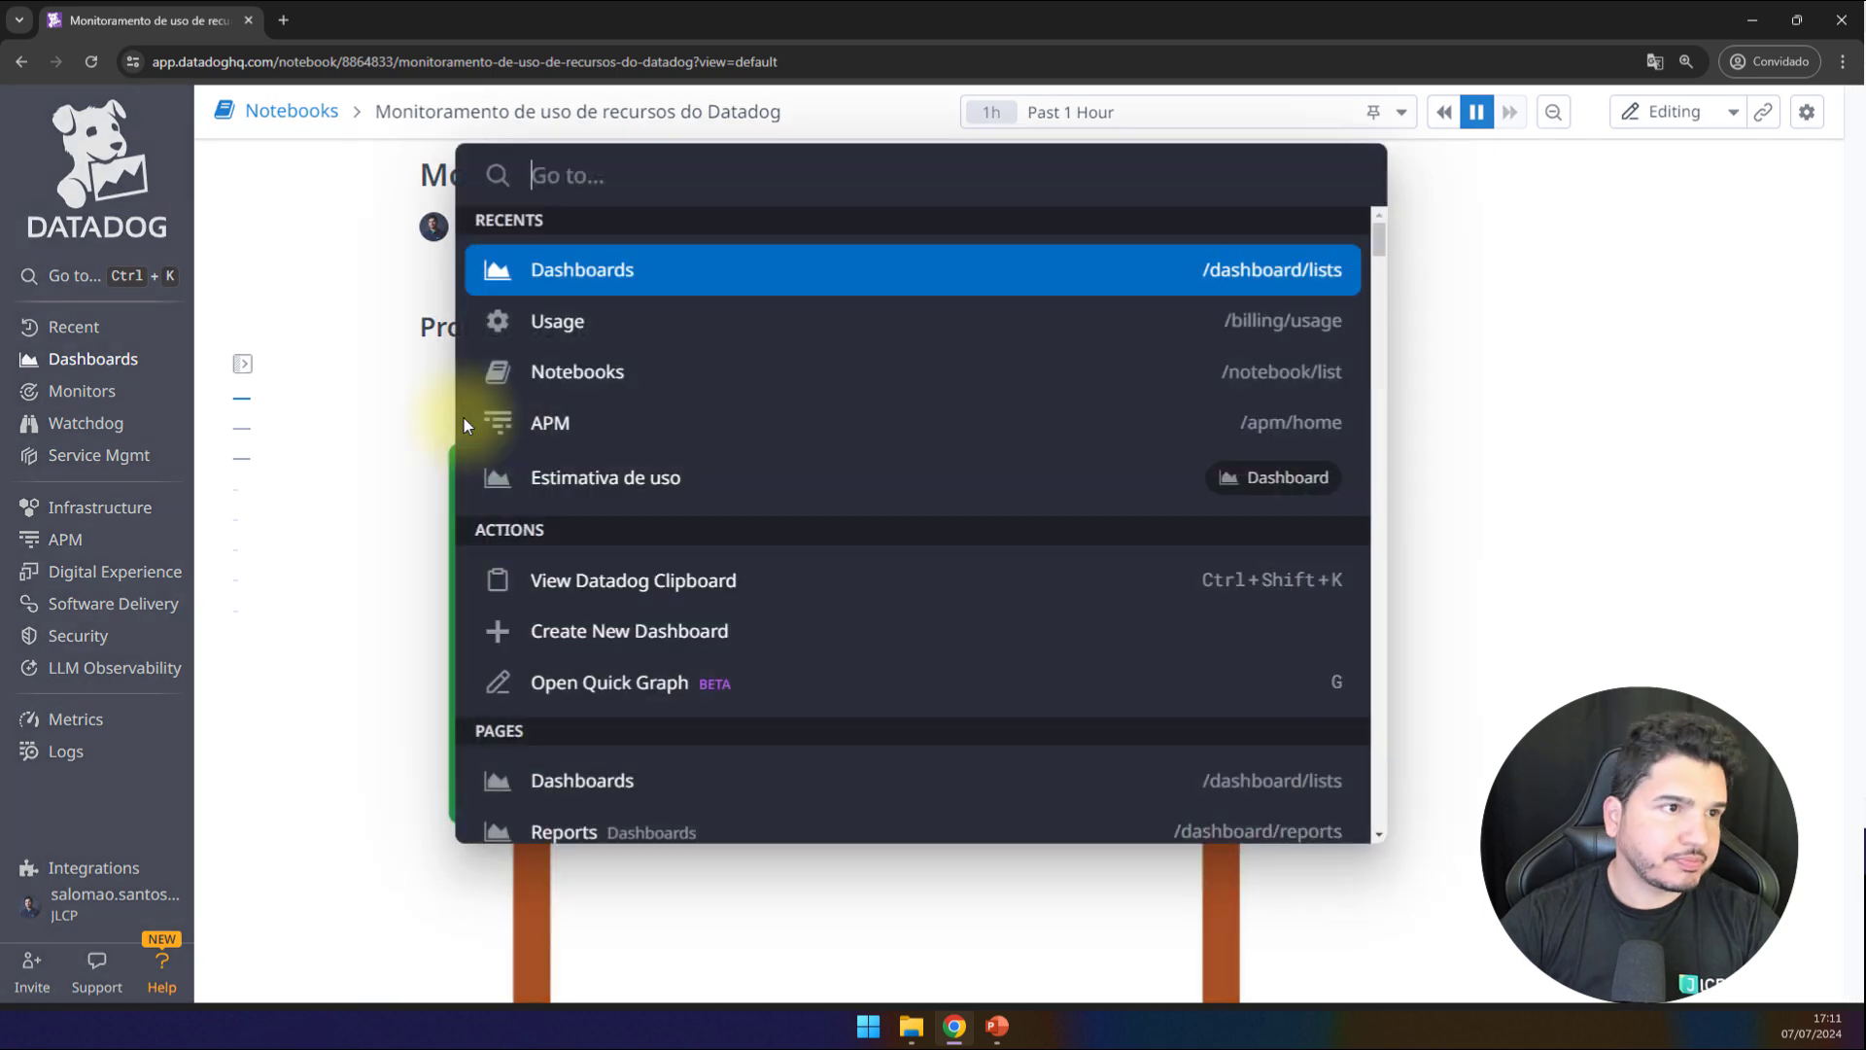
click(505, 321)
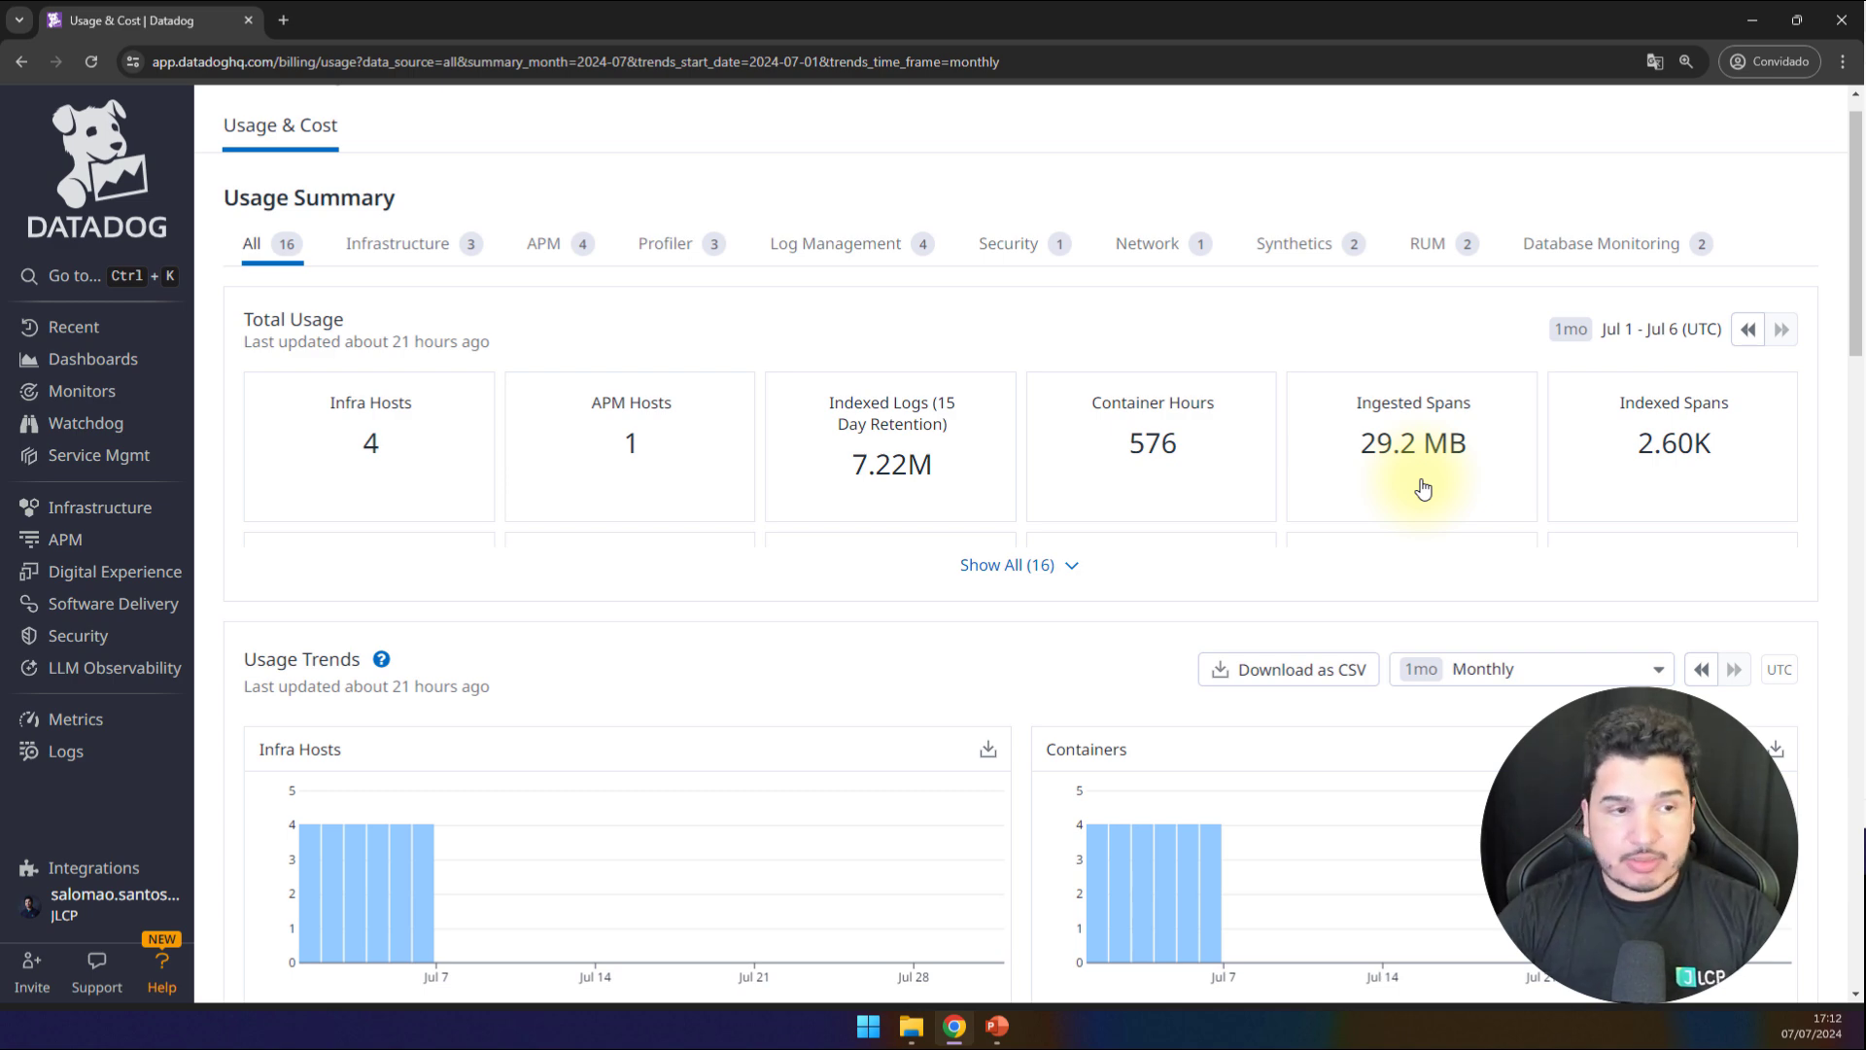
Step: Expand Total Usage to show all products and examine the Infra Hosts usage trend
click(1075, 570)
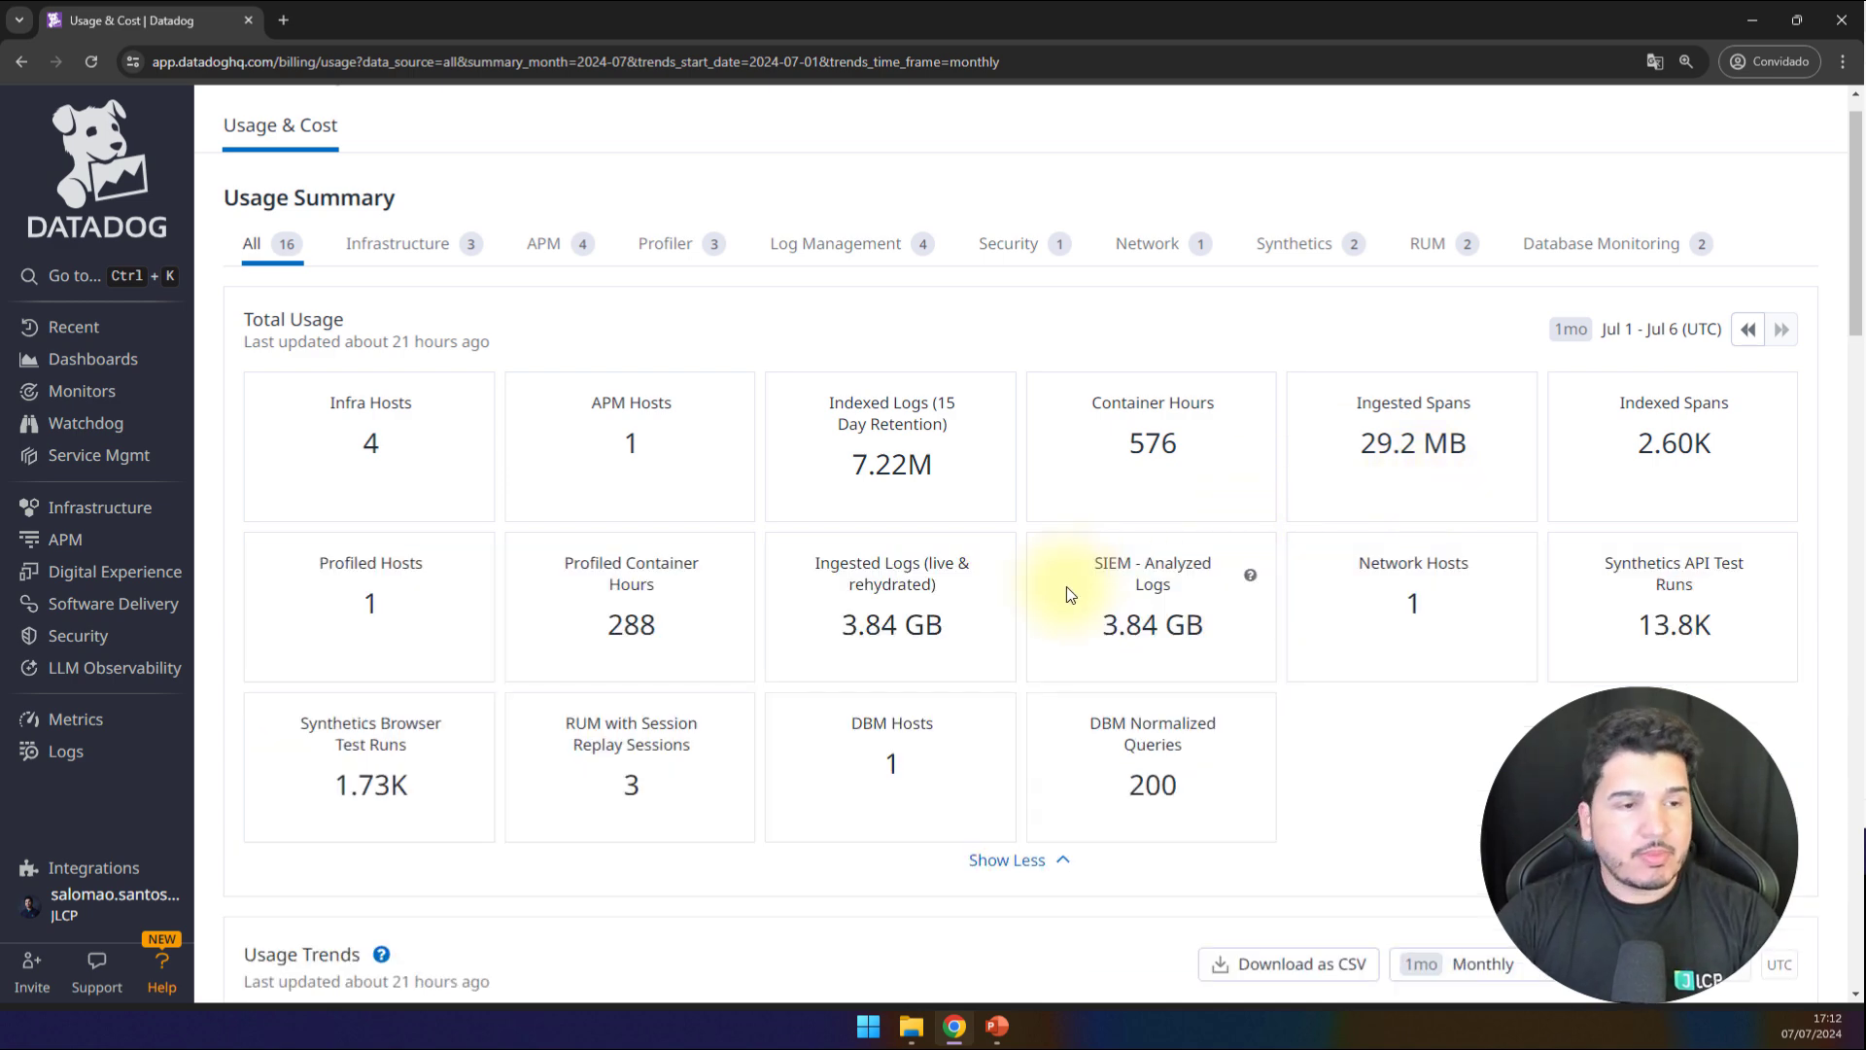
scroll(1069, 603, down, 6)
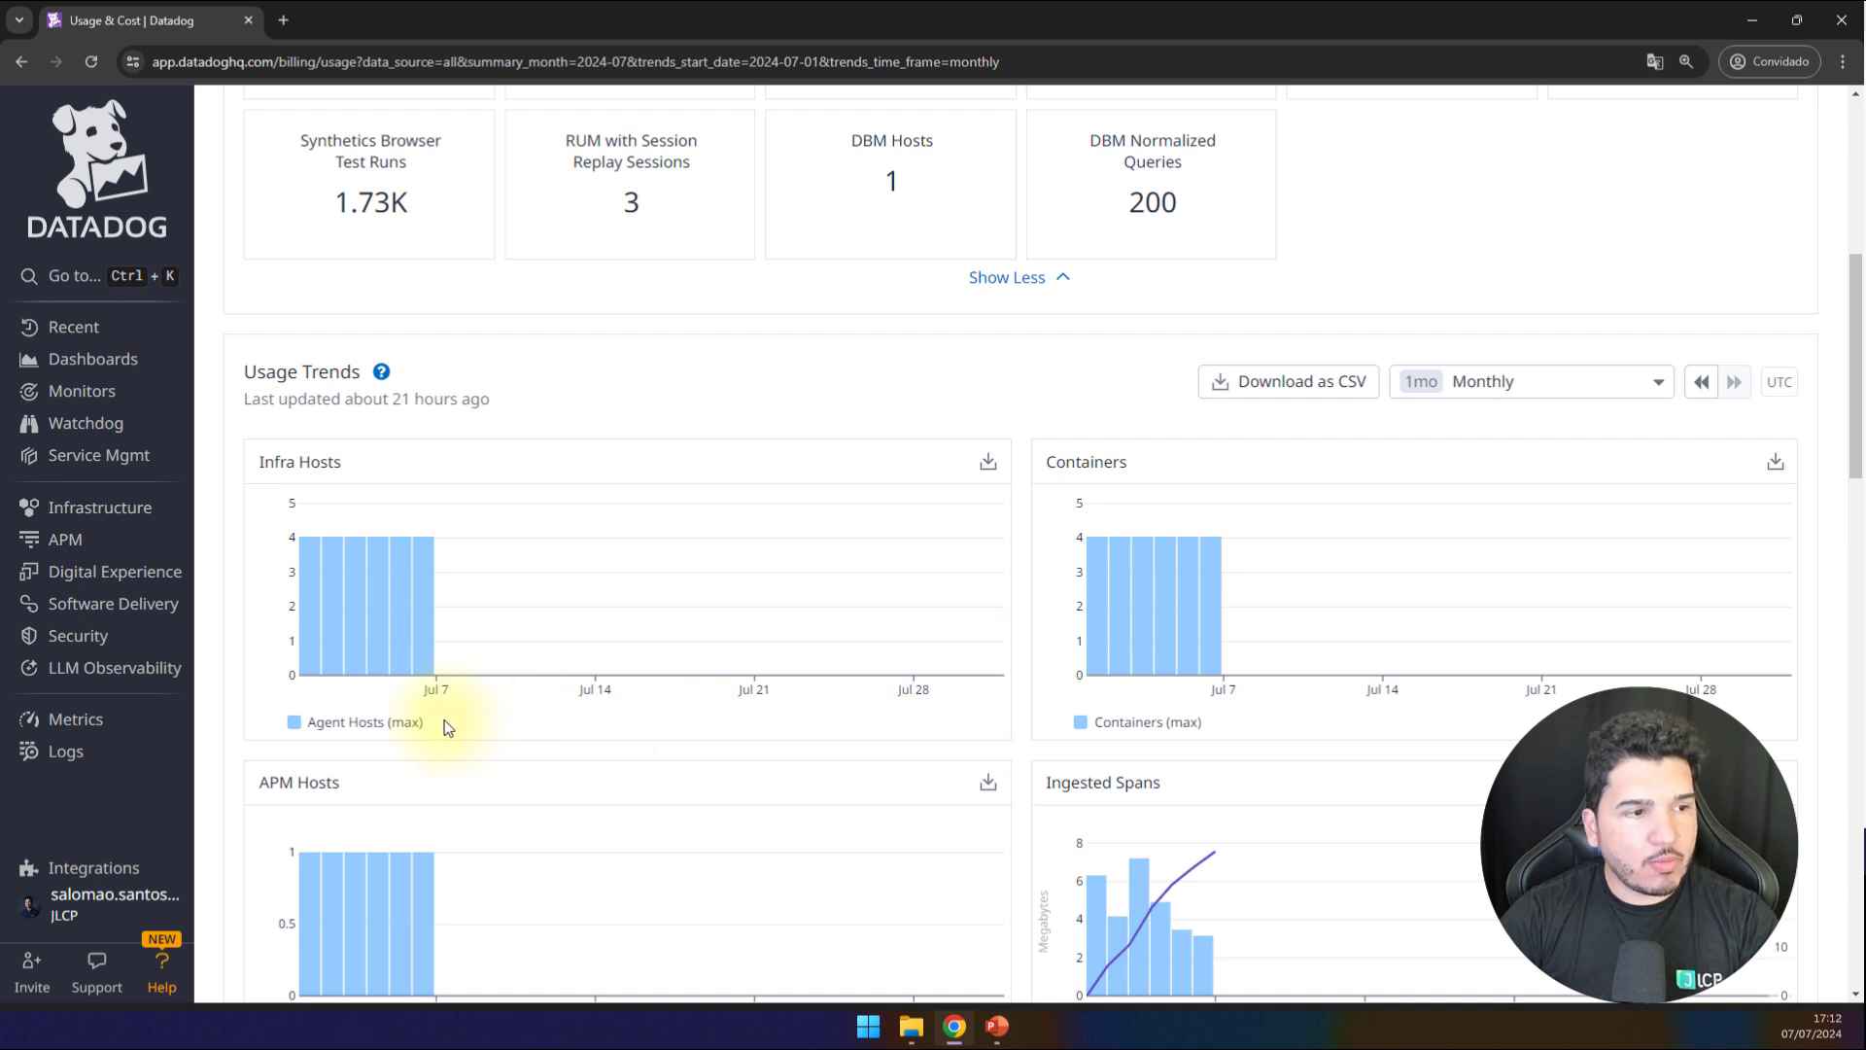
mouse_move(402, 726)
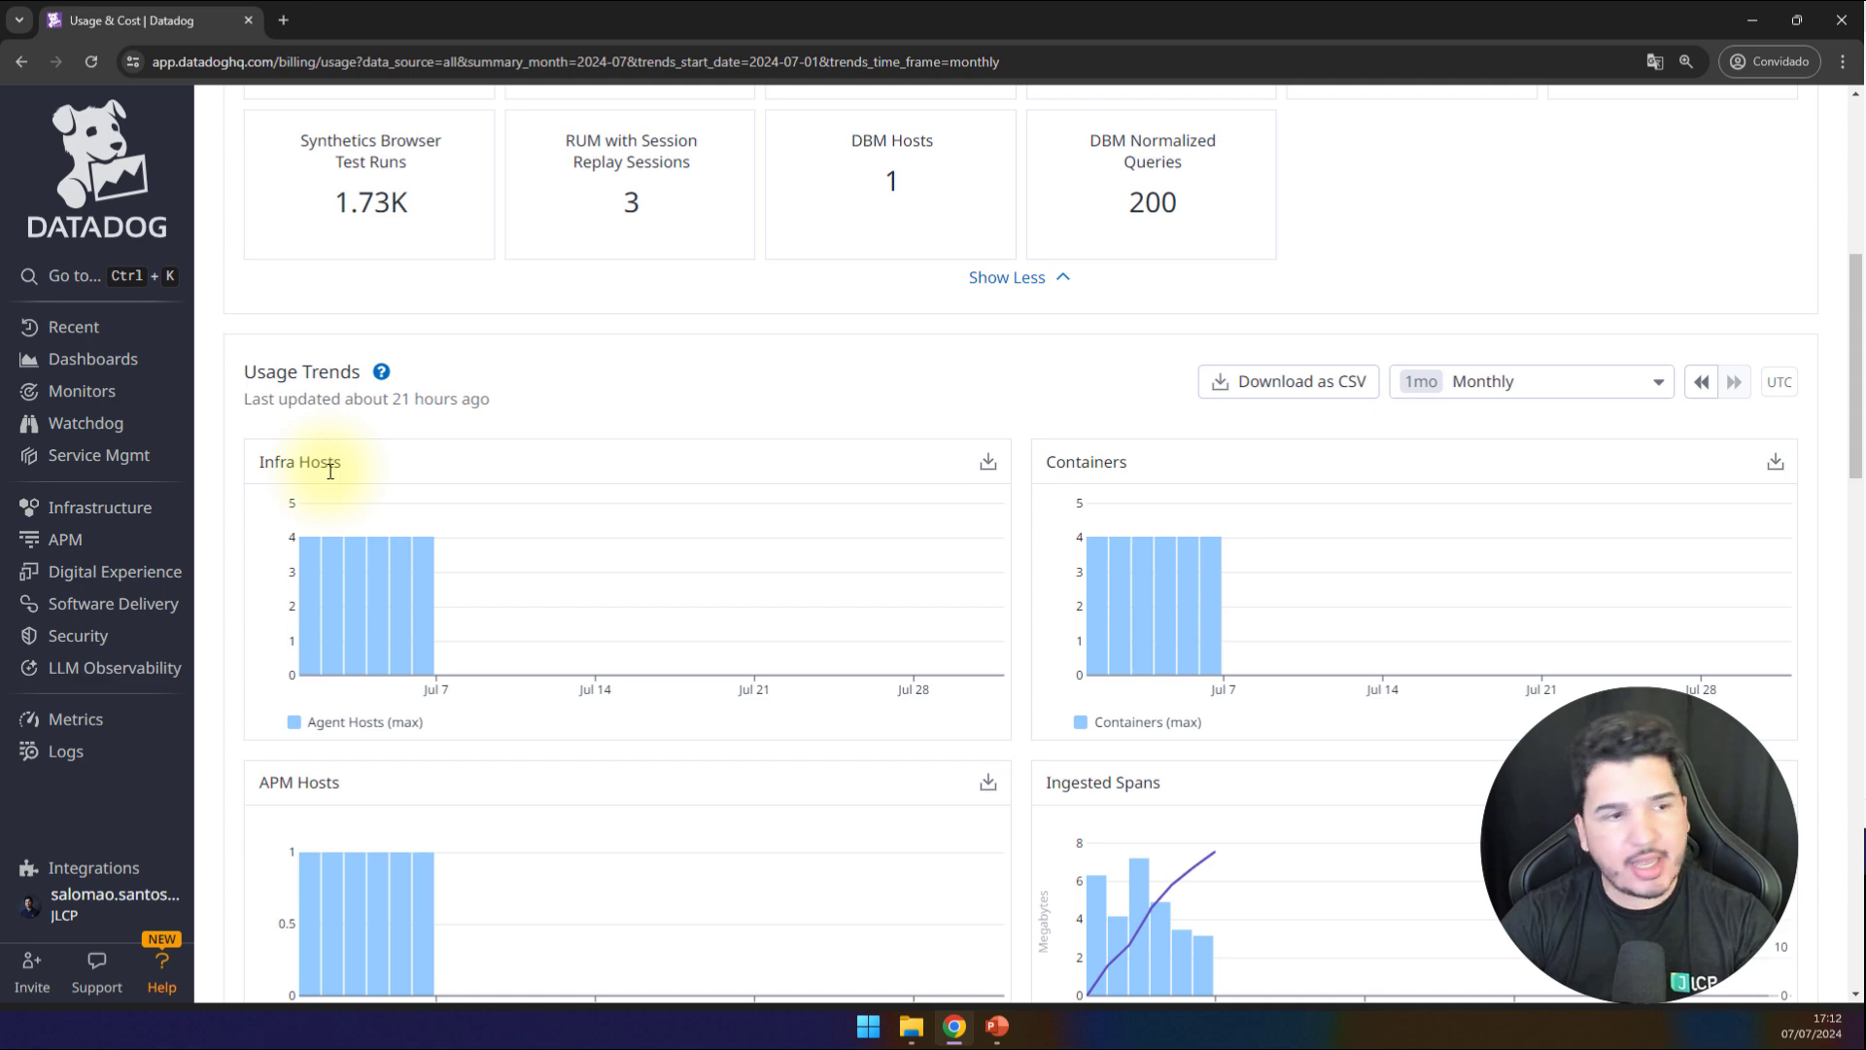
Step: Limit the usage summary to Log Management and examine the Ingested Logs trend
scroll(541, 583, up, 6)
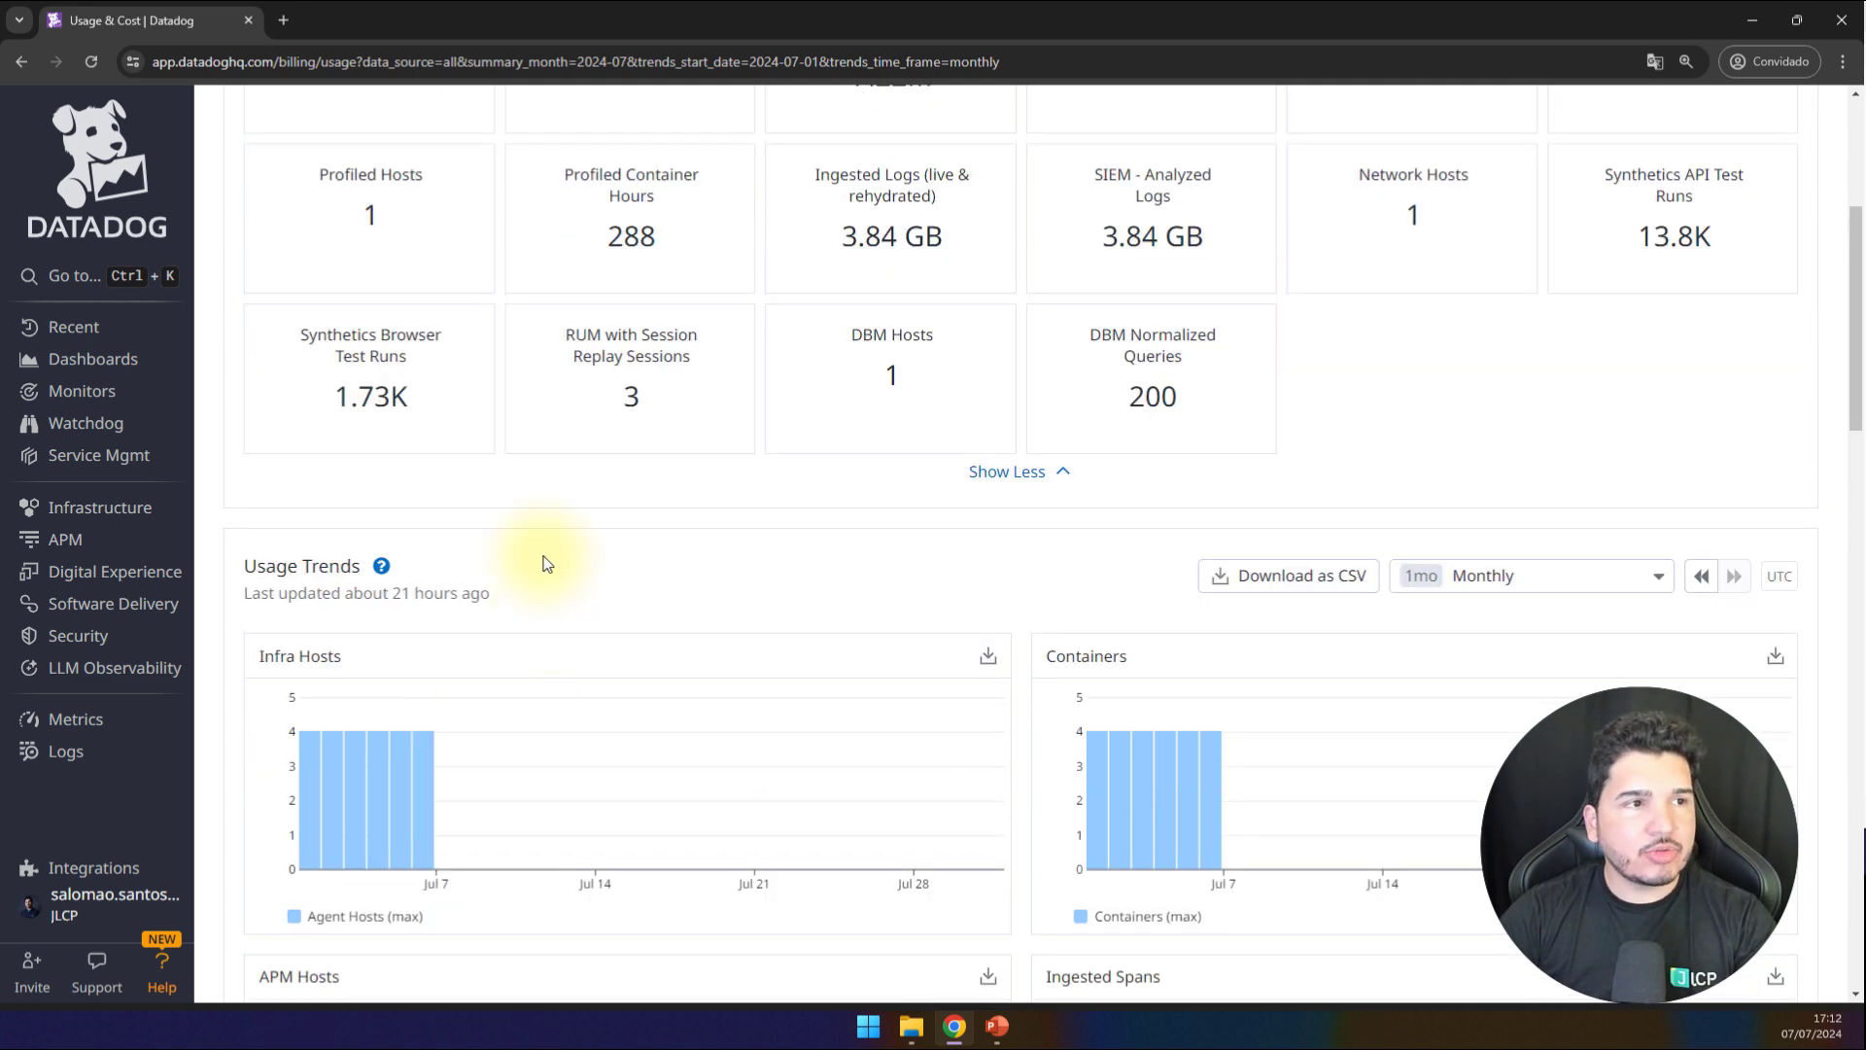
drag(783, 284, 797, 284)
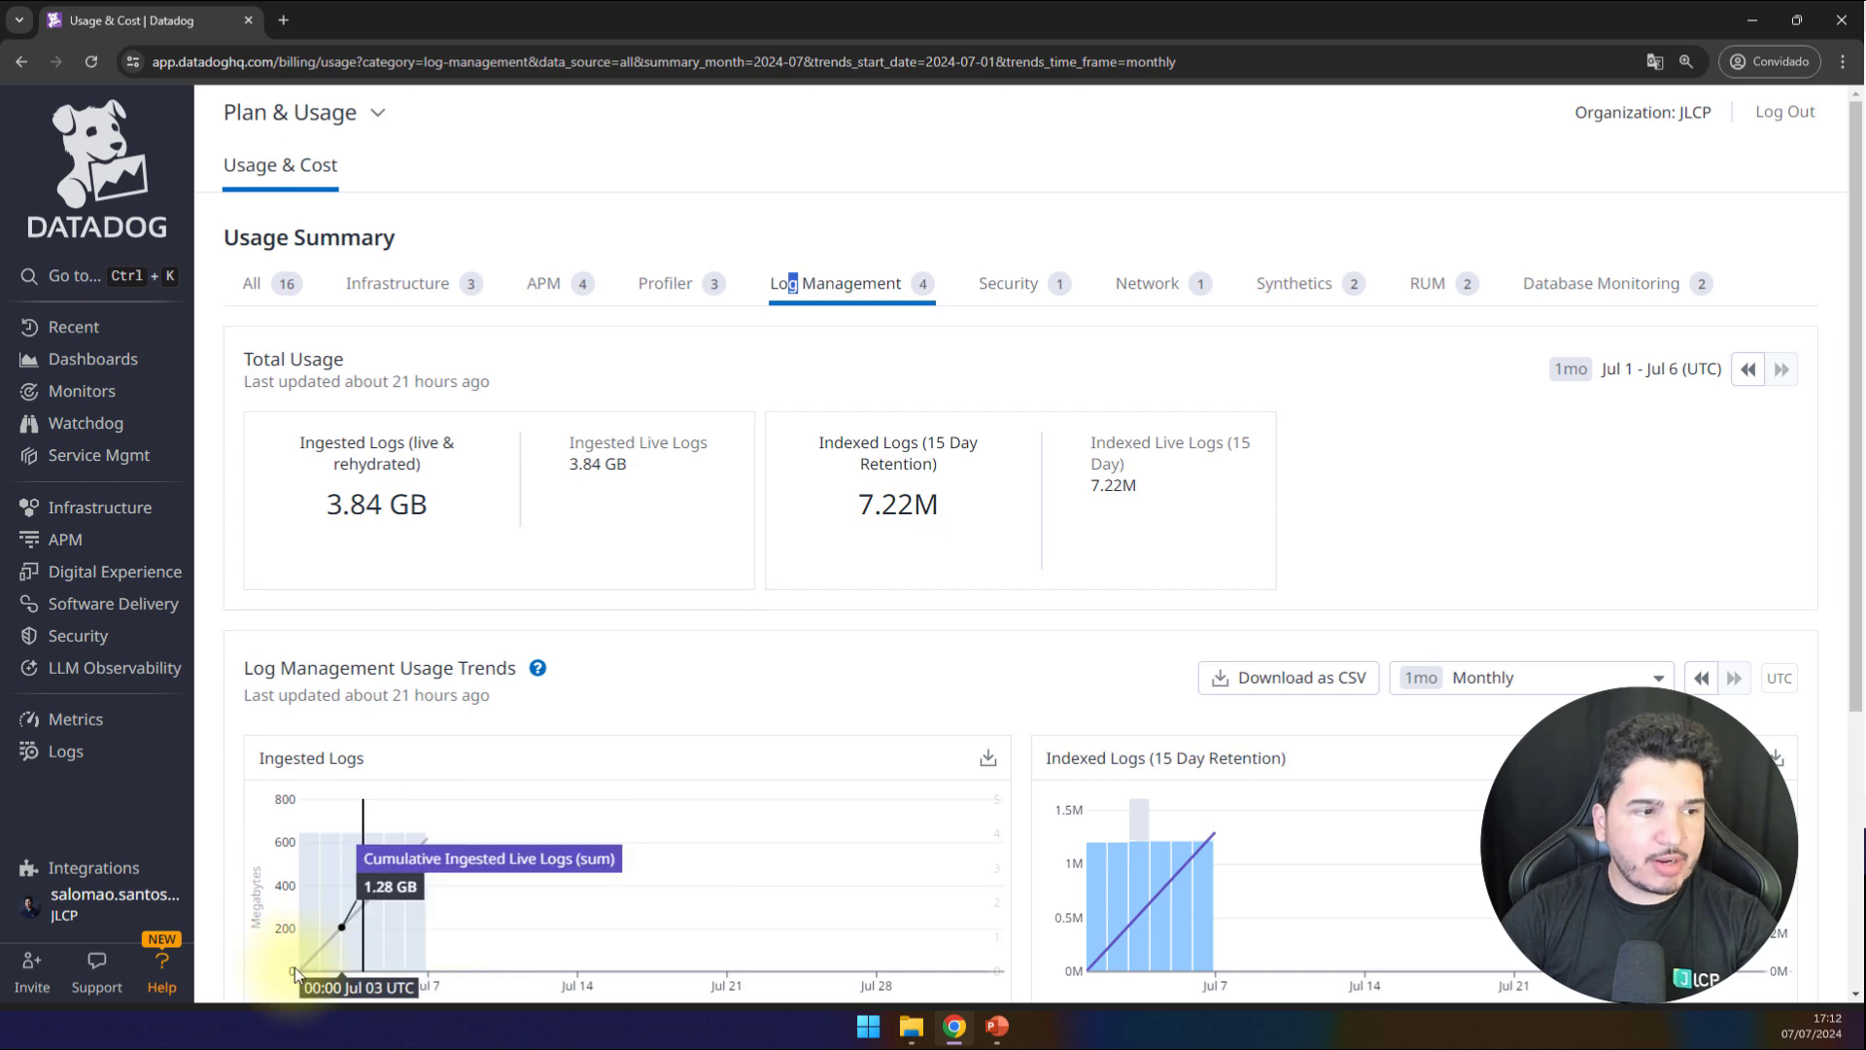
scroll(450, 836, down, 1)
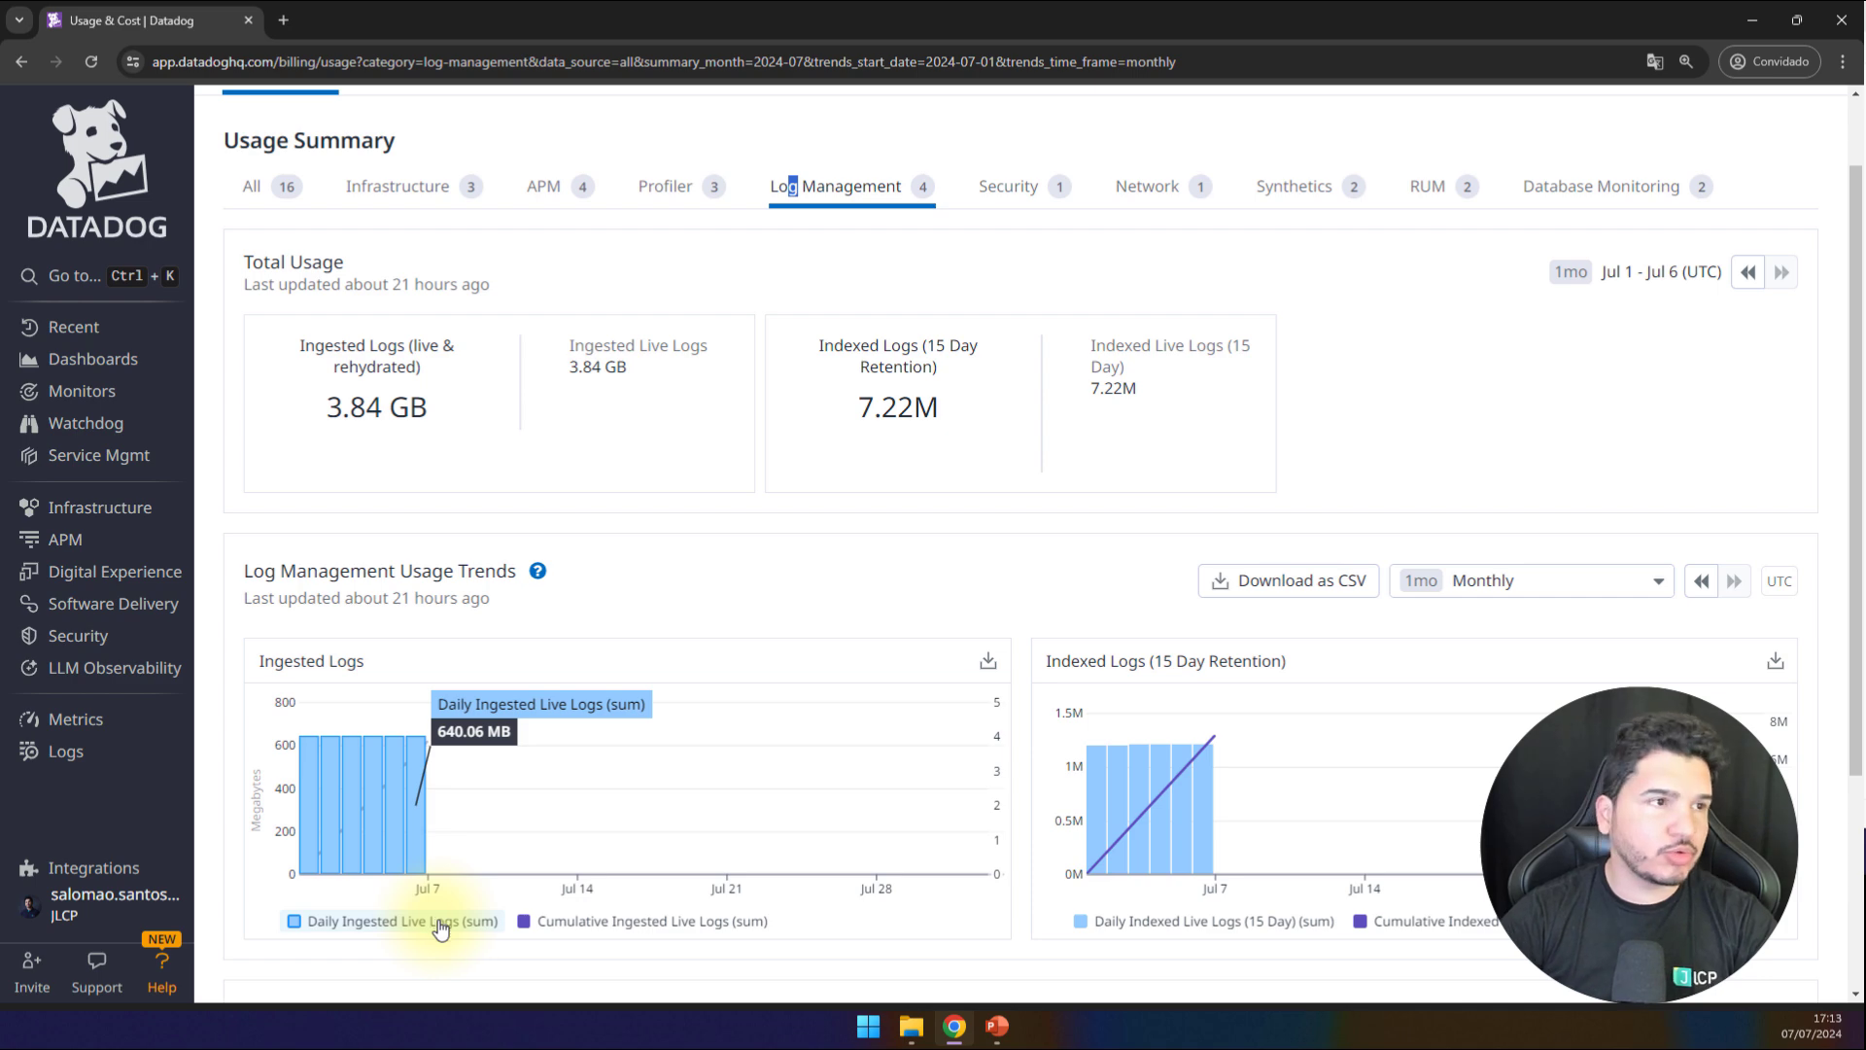
Step: Search the dashboards for "estim" and open the Estimativa de uso dashboard
click(115, 374)
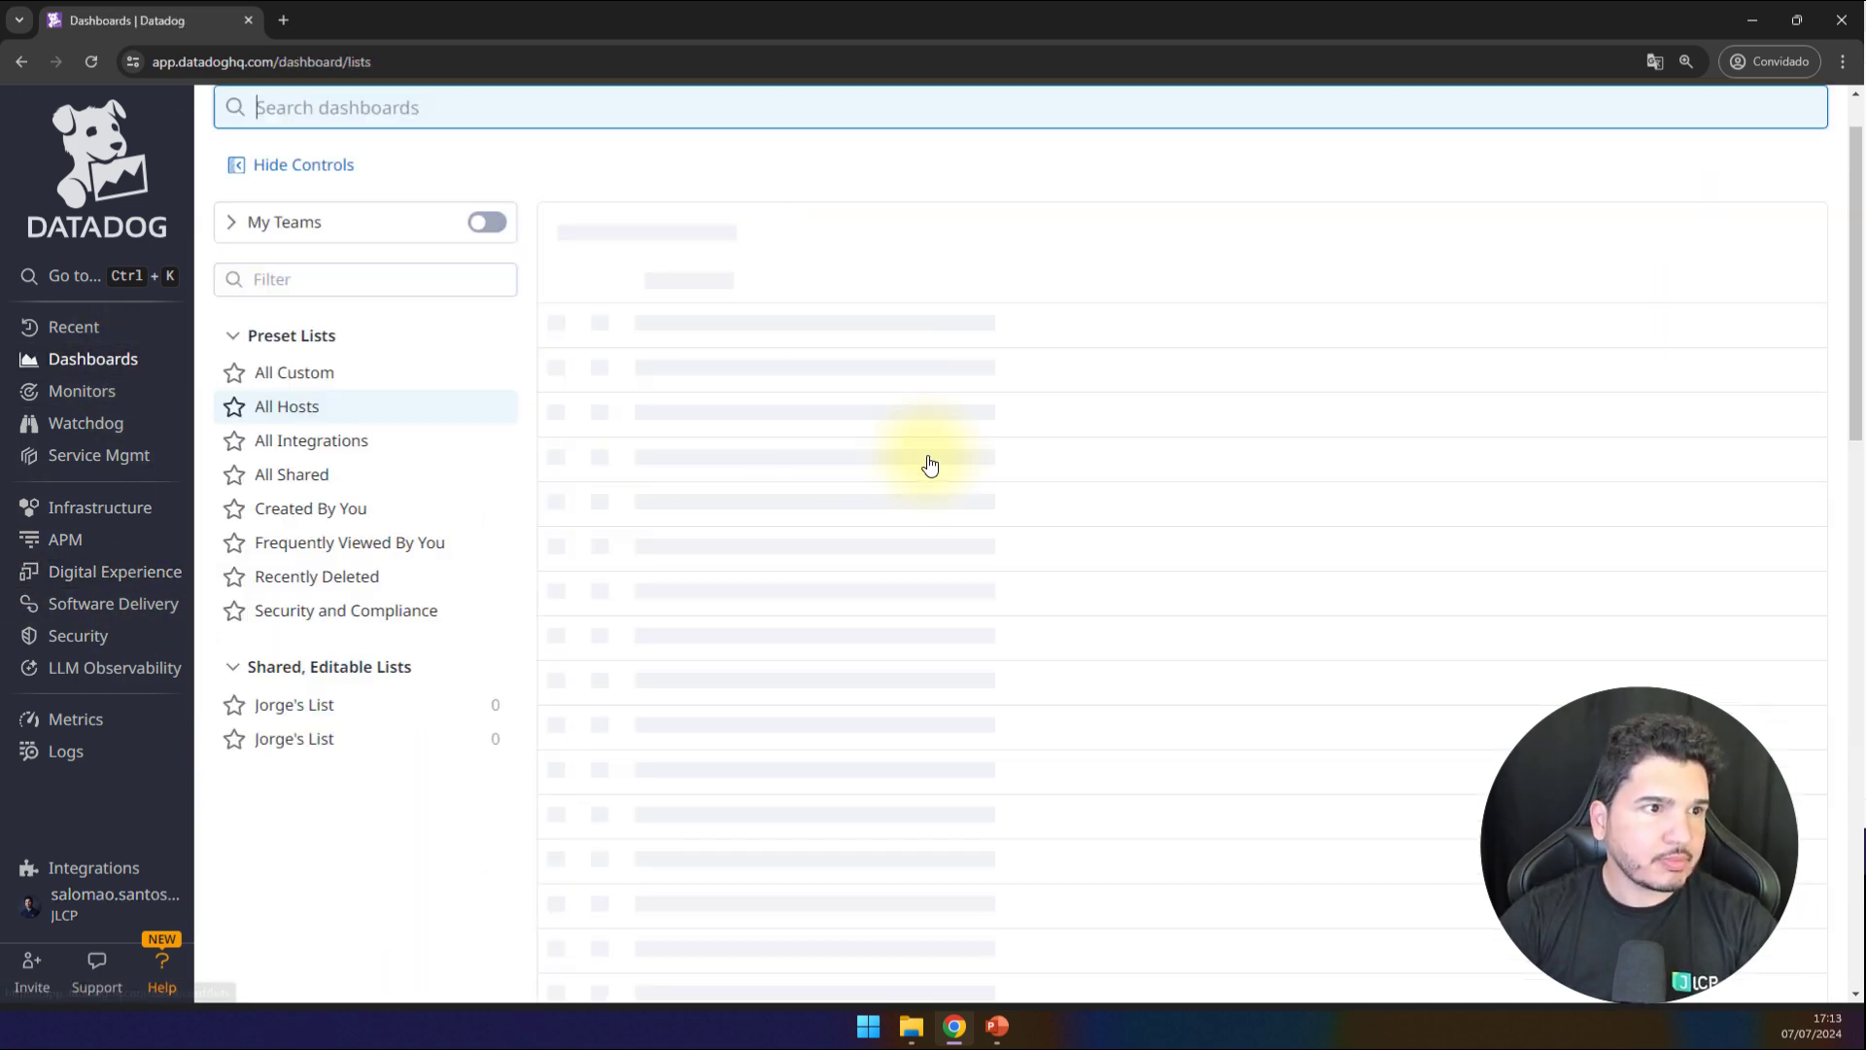
text(estim)
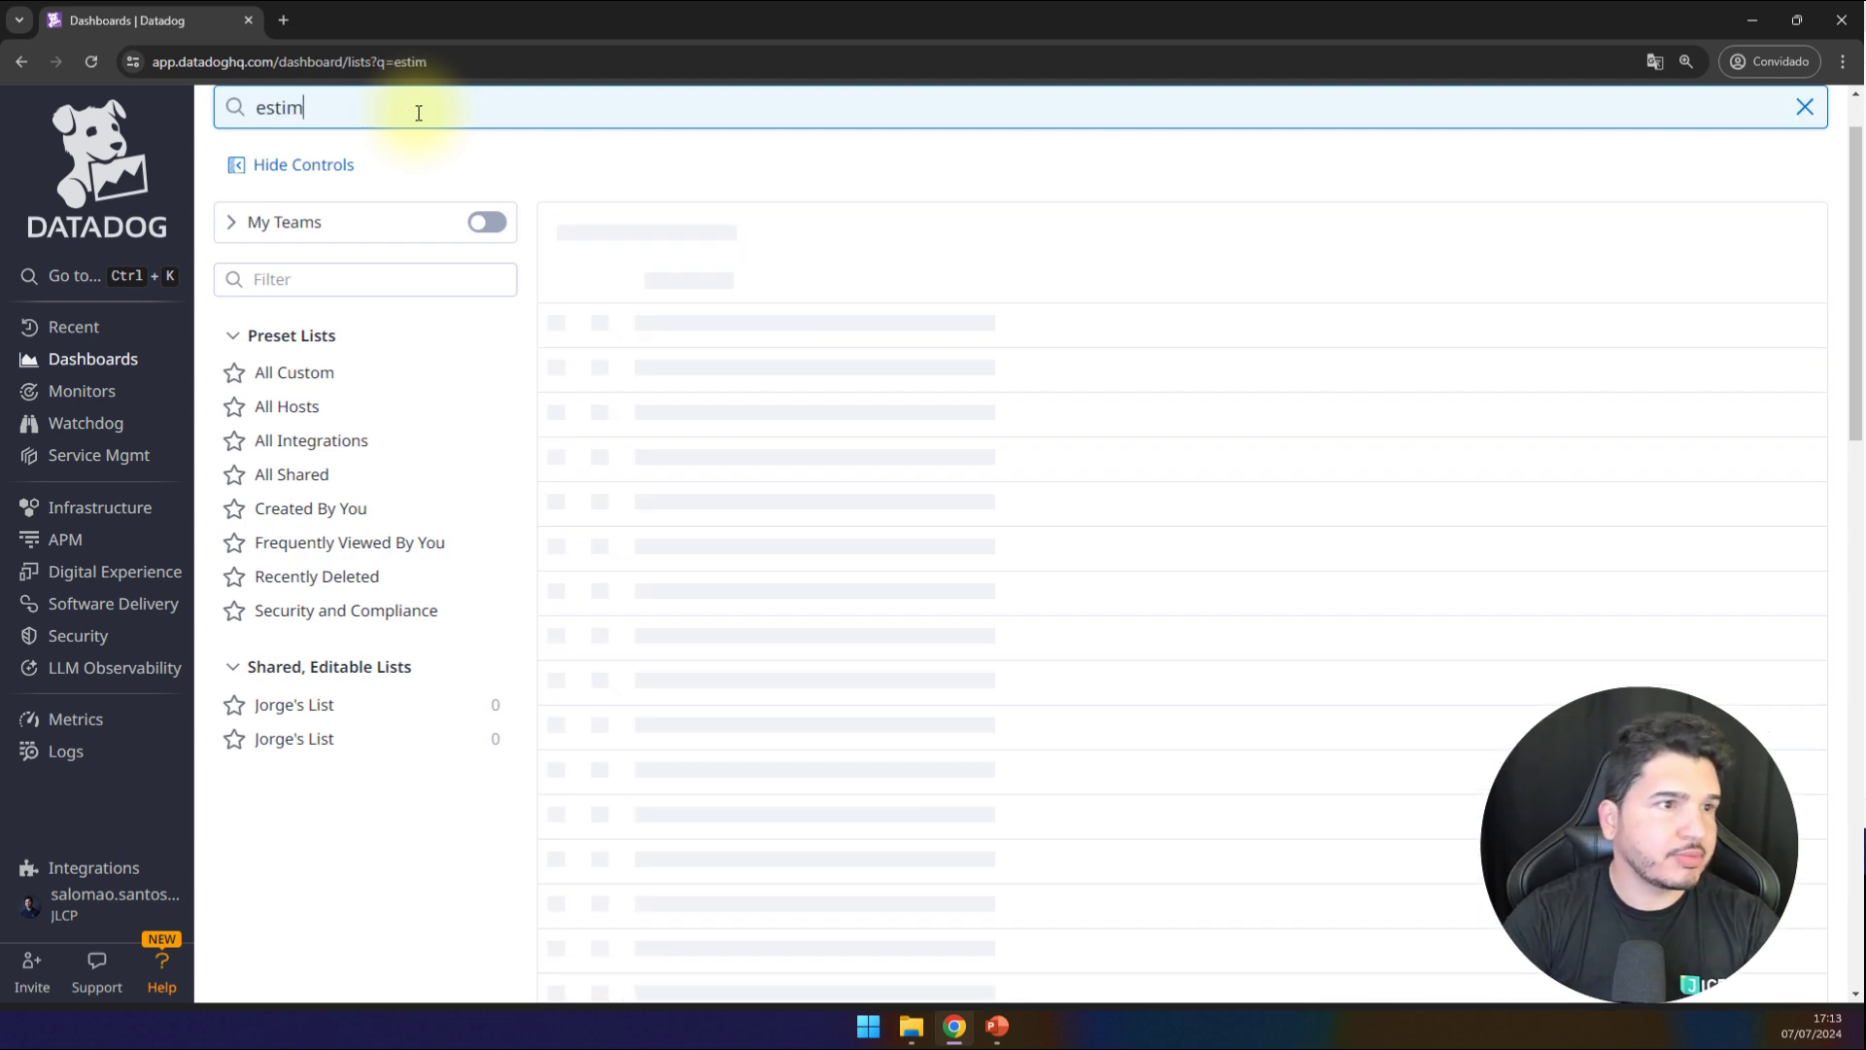
click(695, 440)
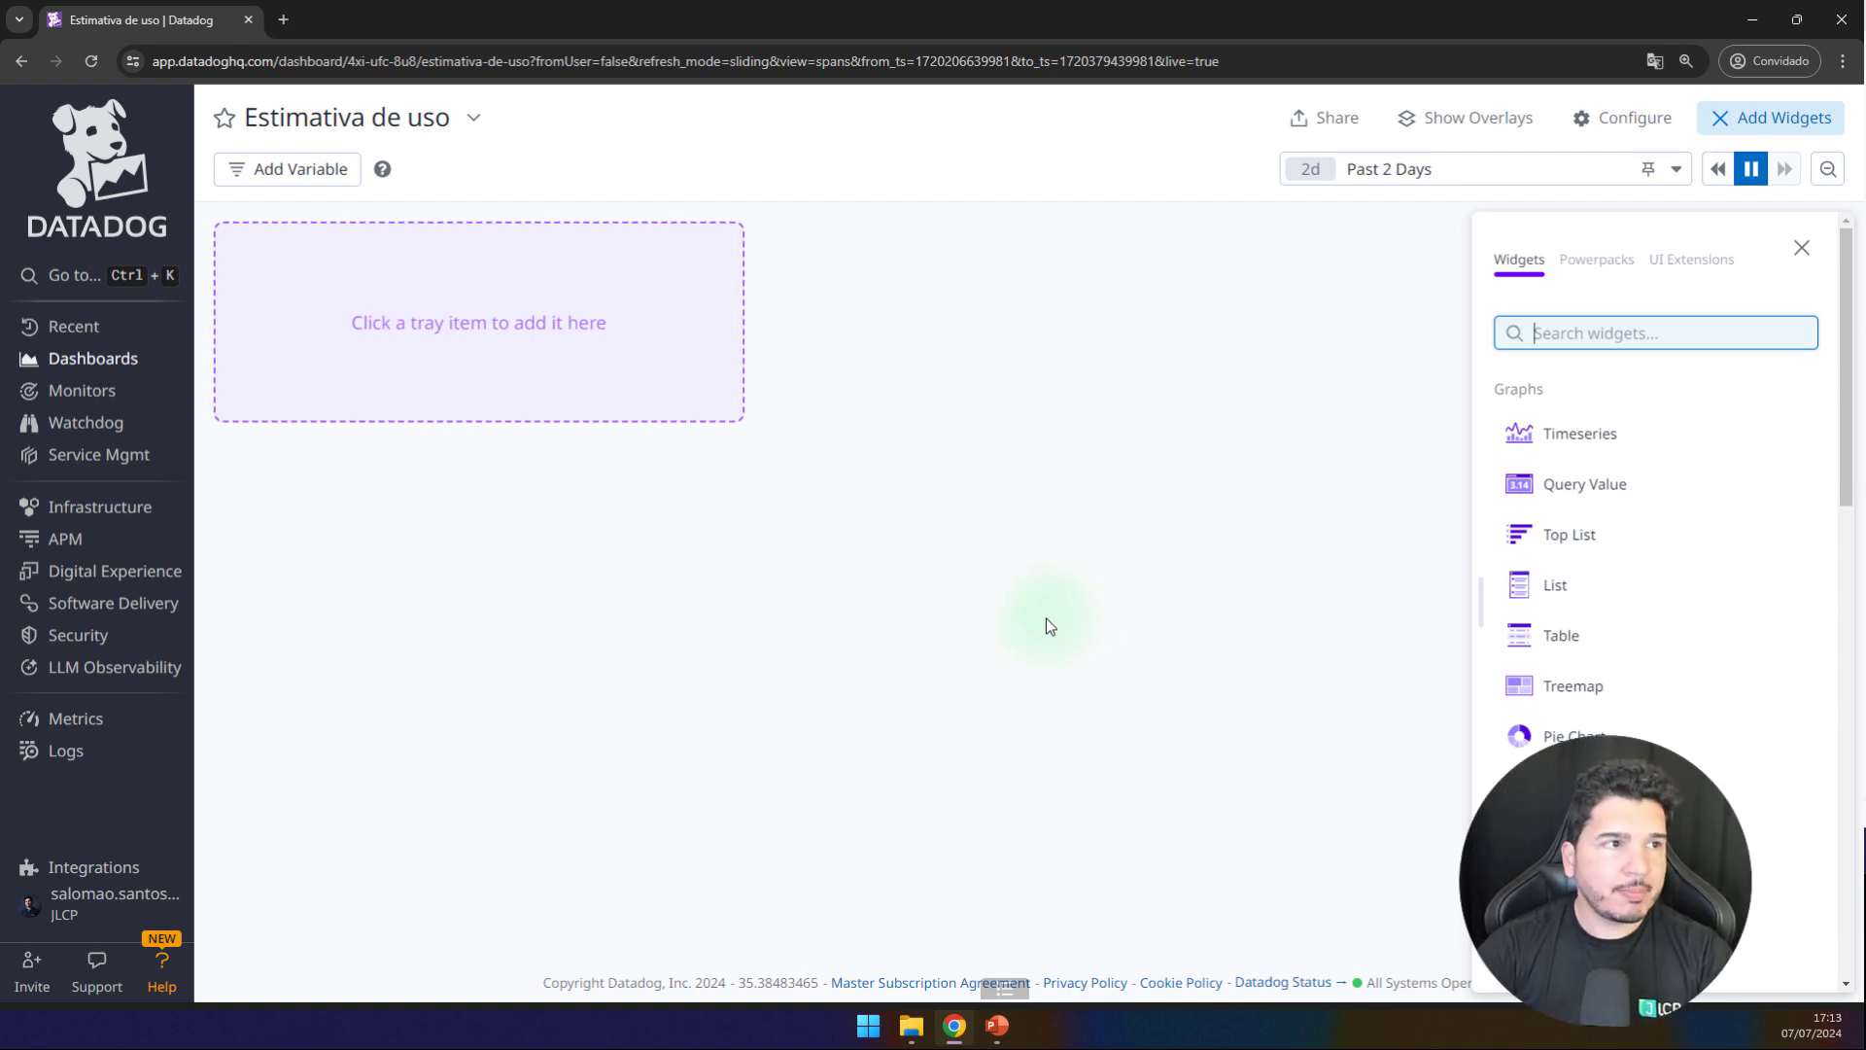
Step: Add a Timeseries widget that graphs the datadog.estimated_usage.hosts metric
click(1551, 443)
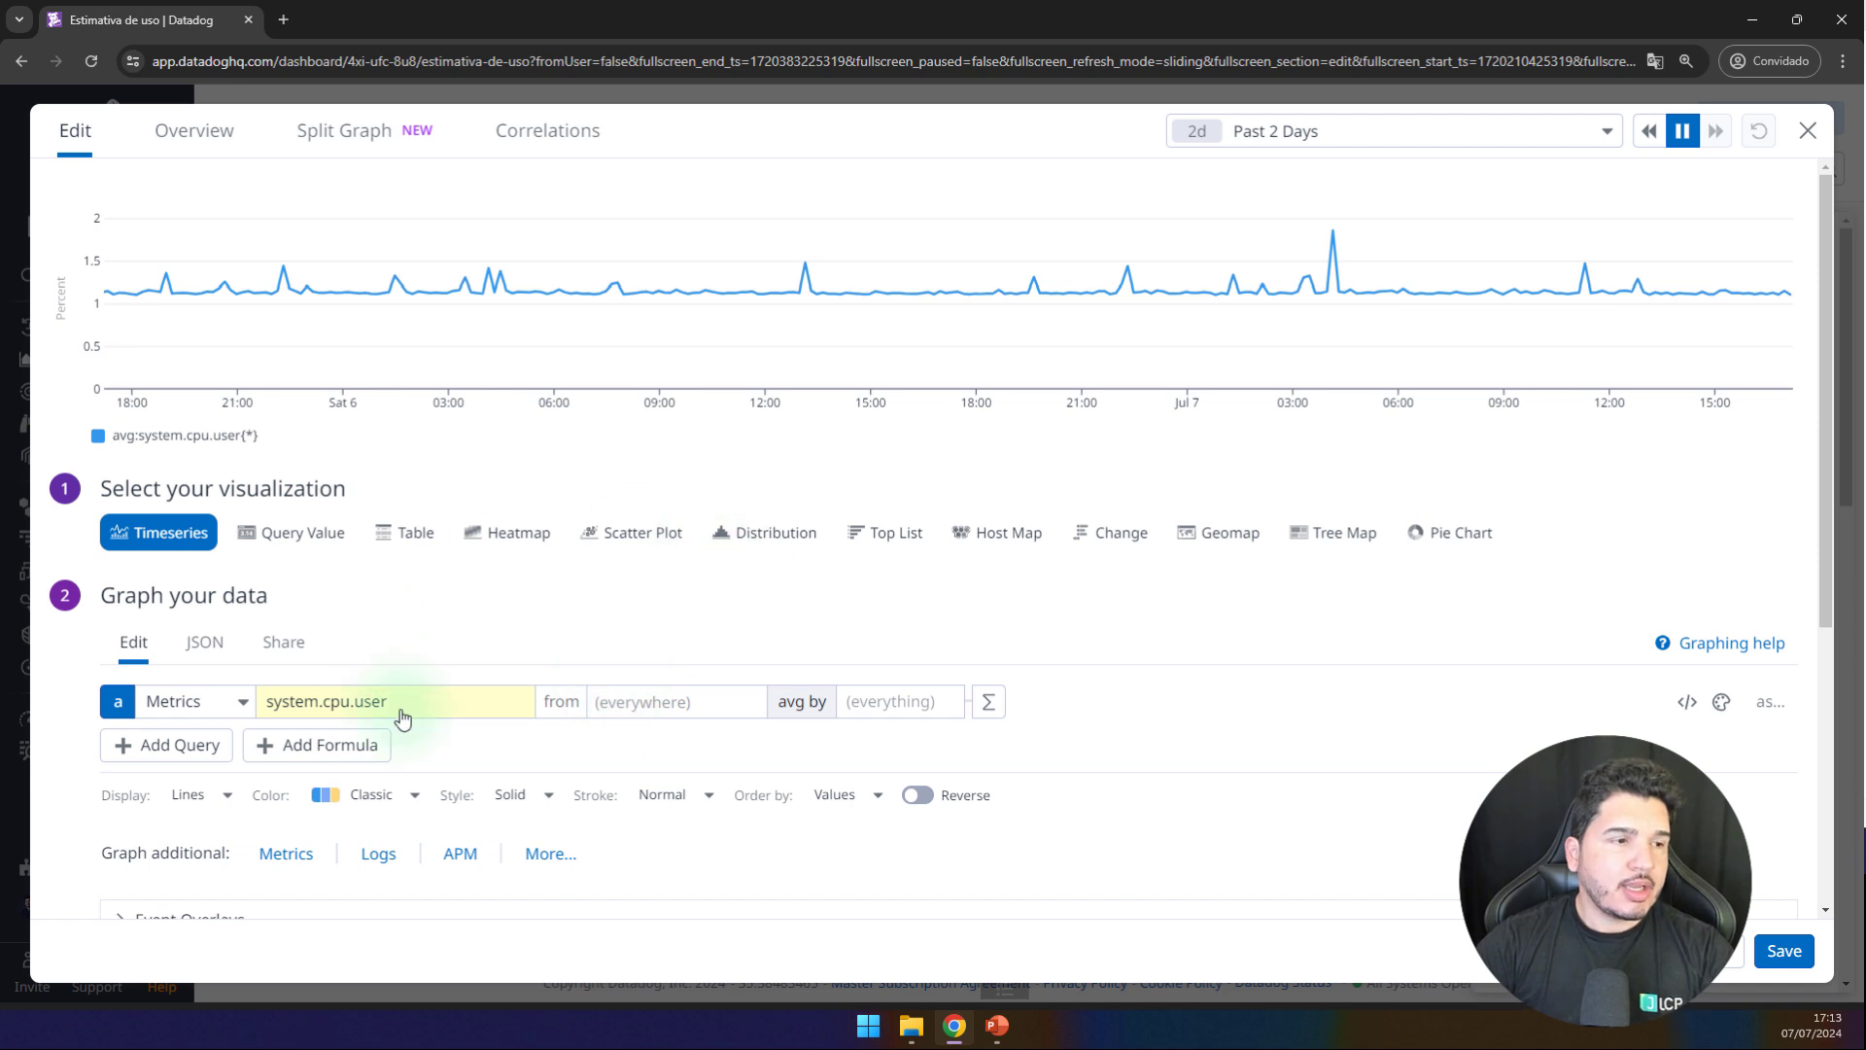
click(403, 703)
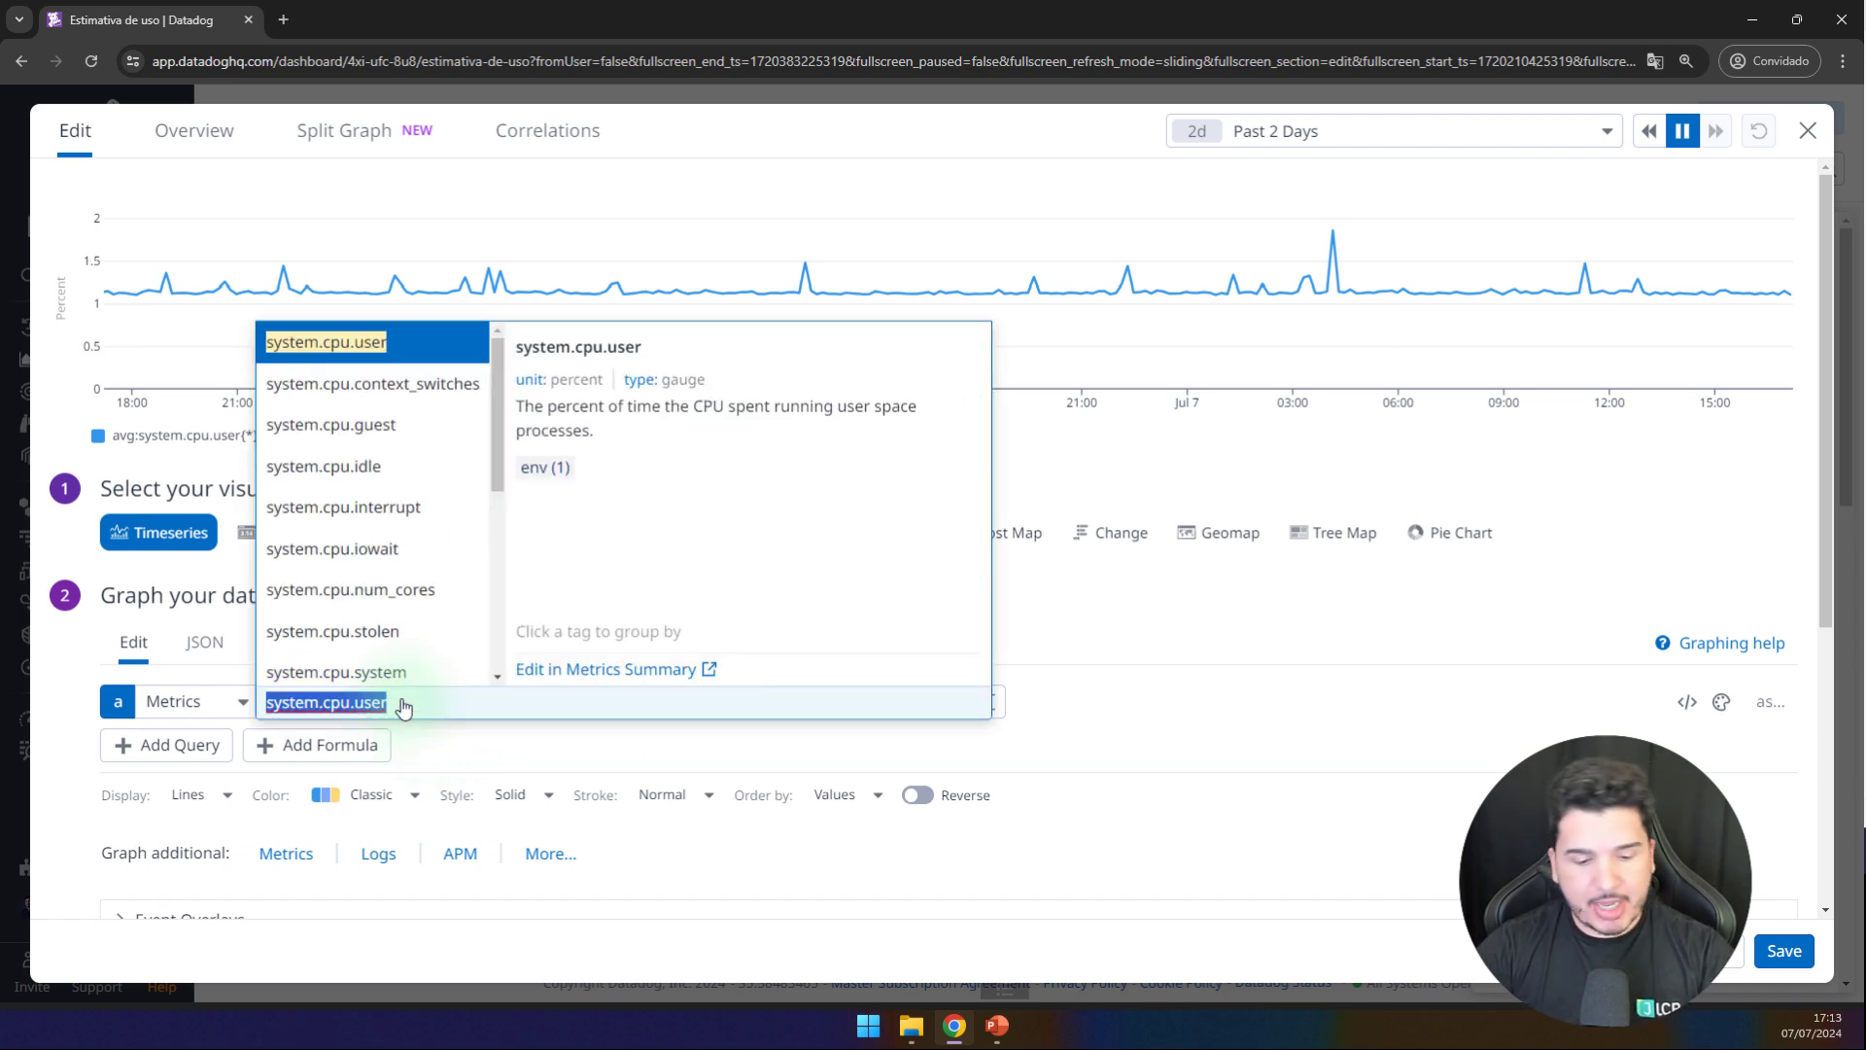
text(datado)
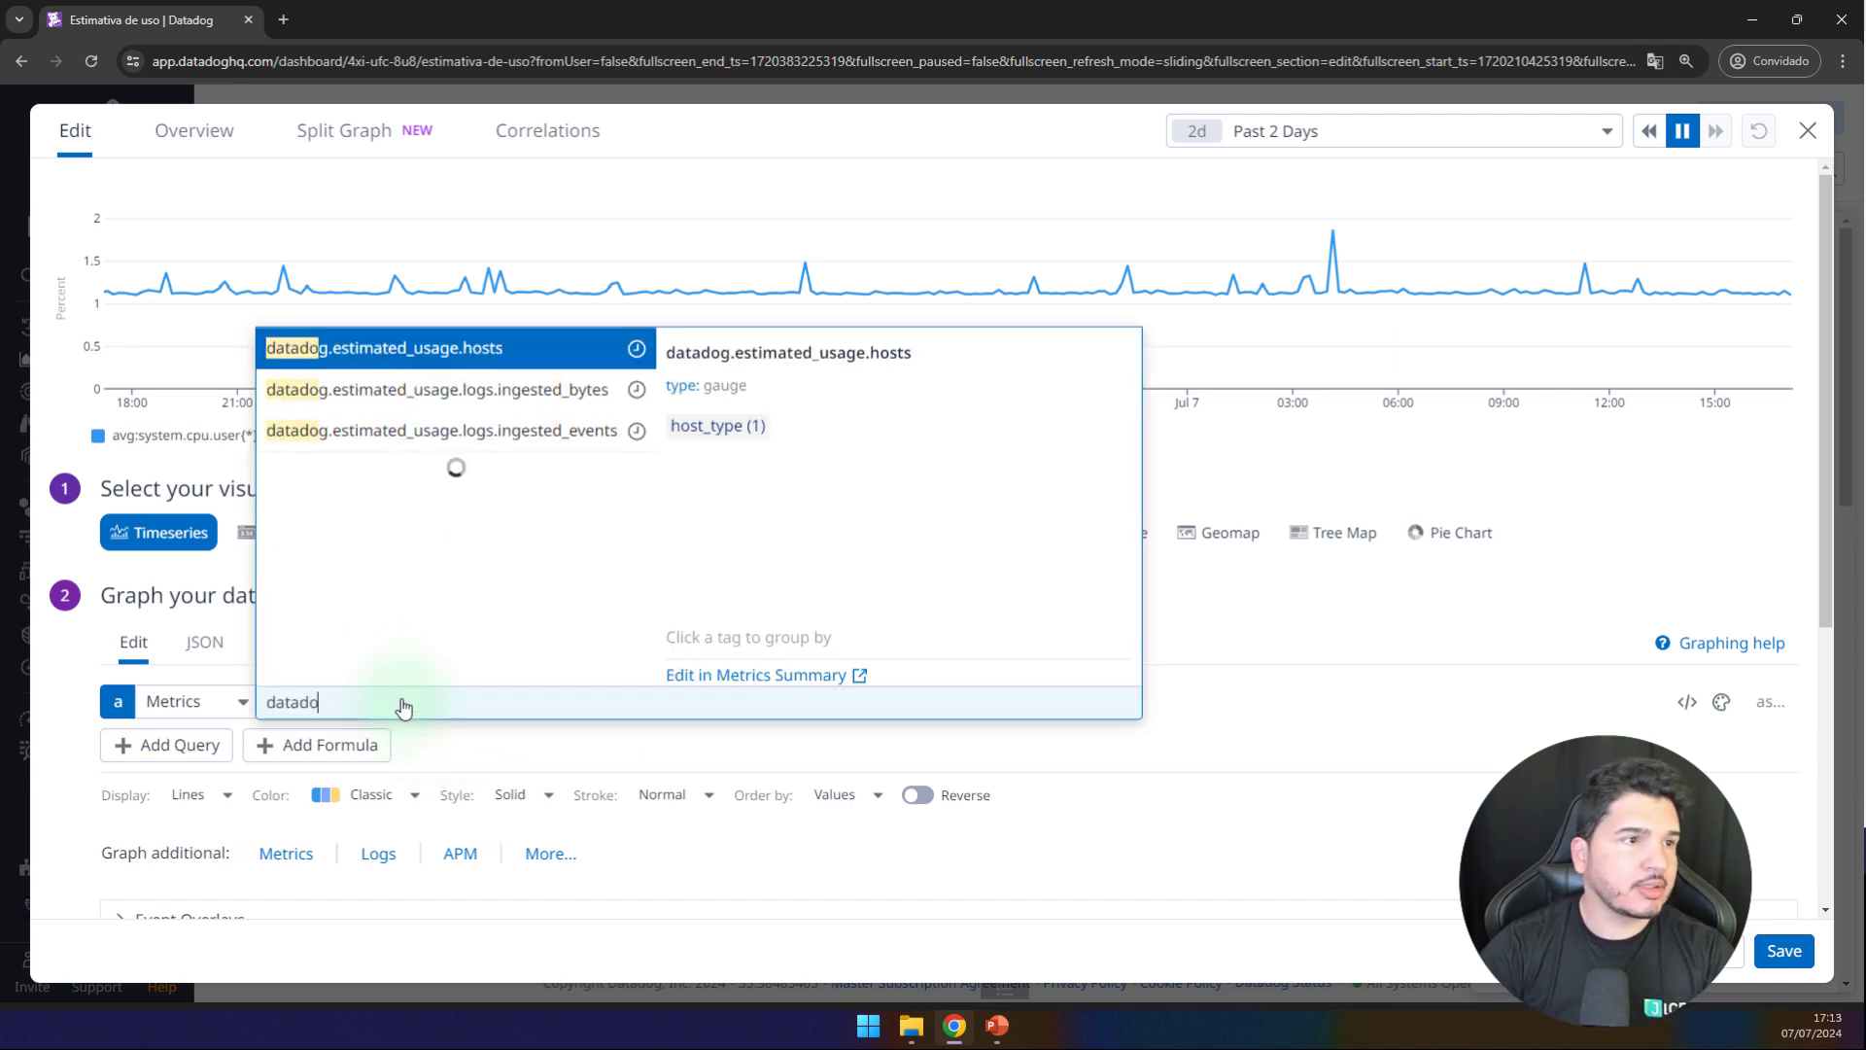
click(477, 342)
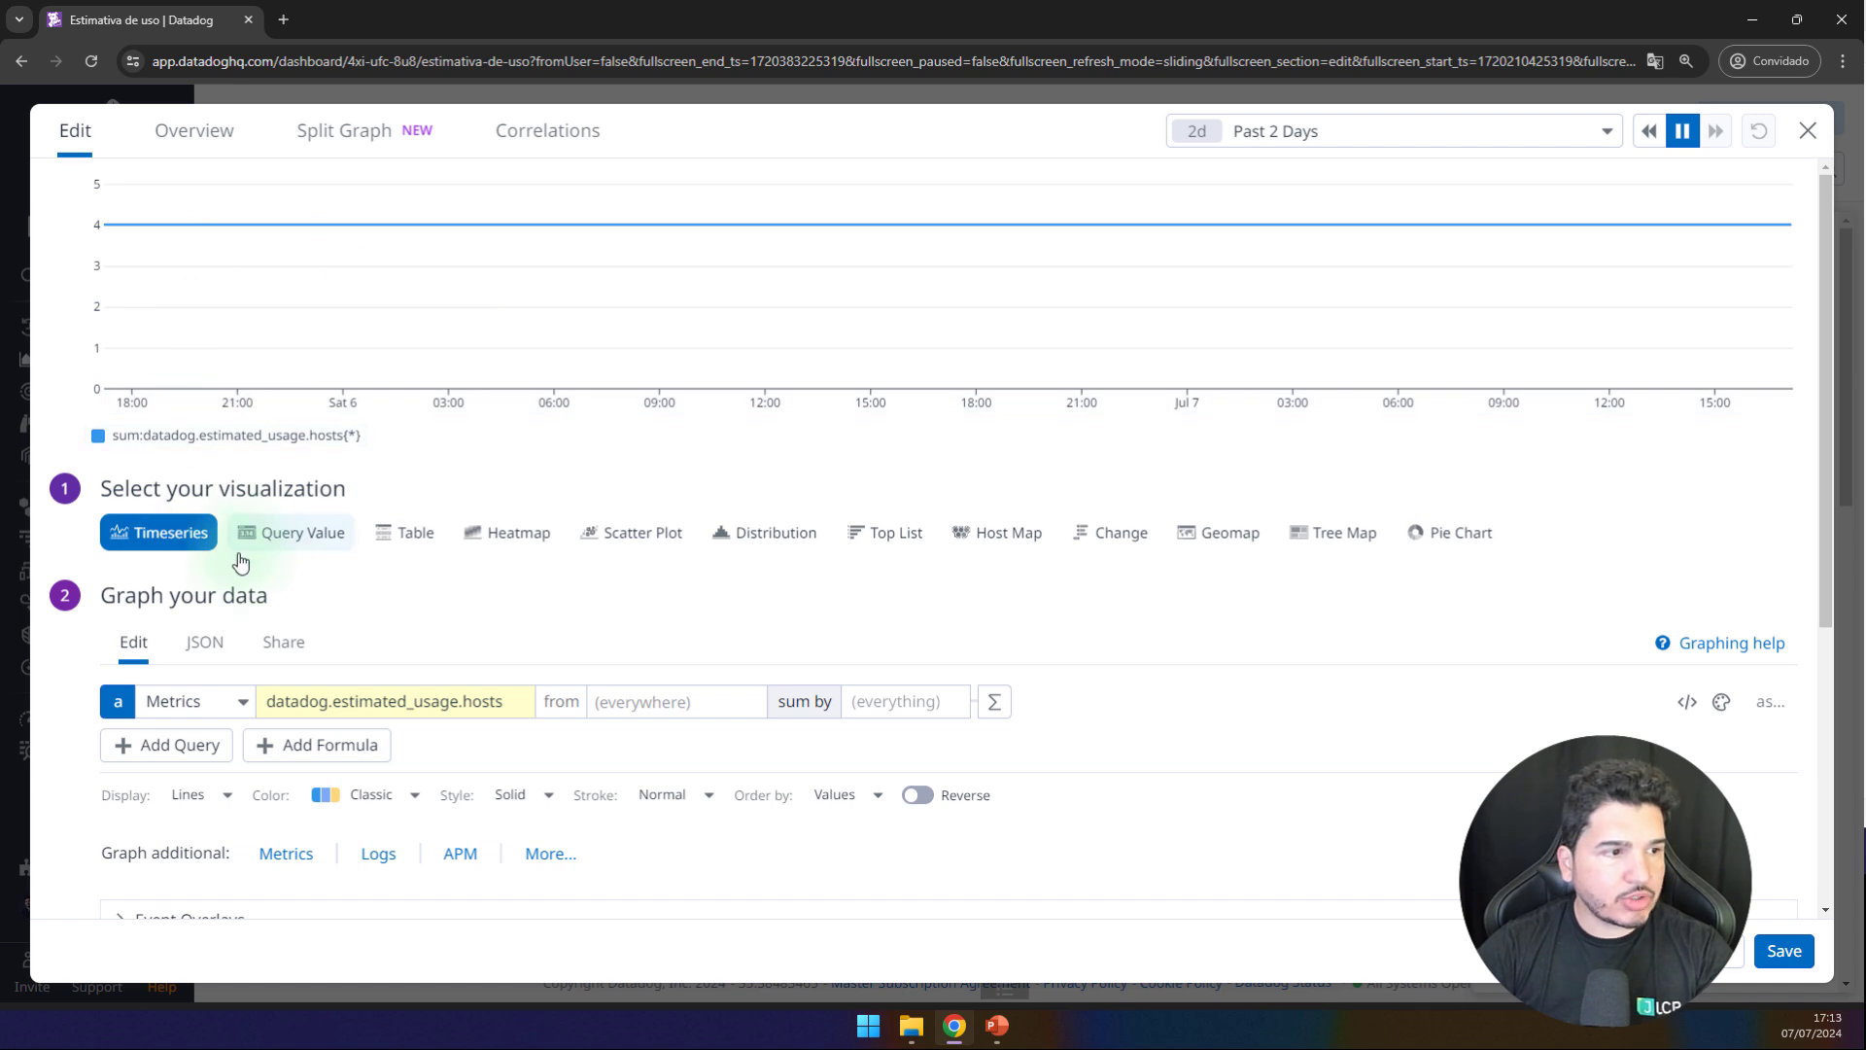
Step: Display the hosts graph as bars, set its time preference to Month to Date, and save the widget
click(217, 803)
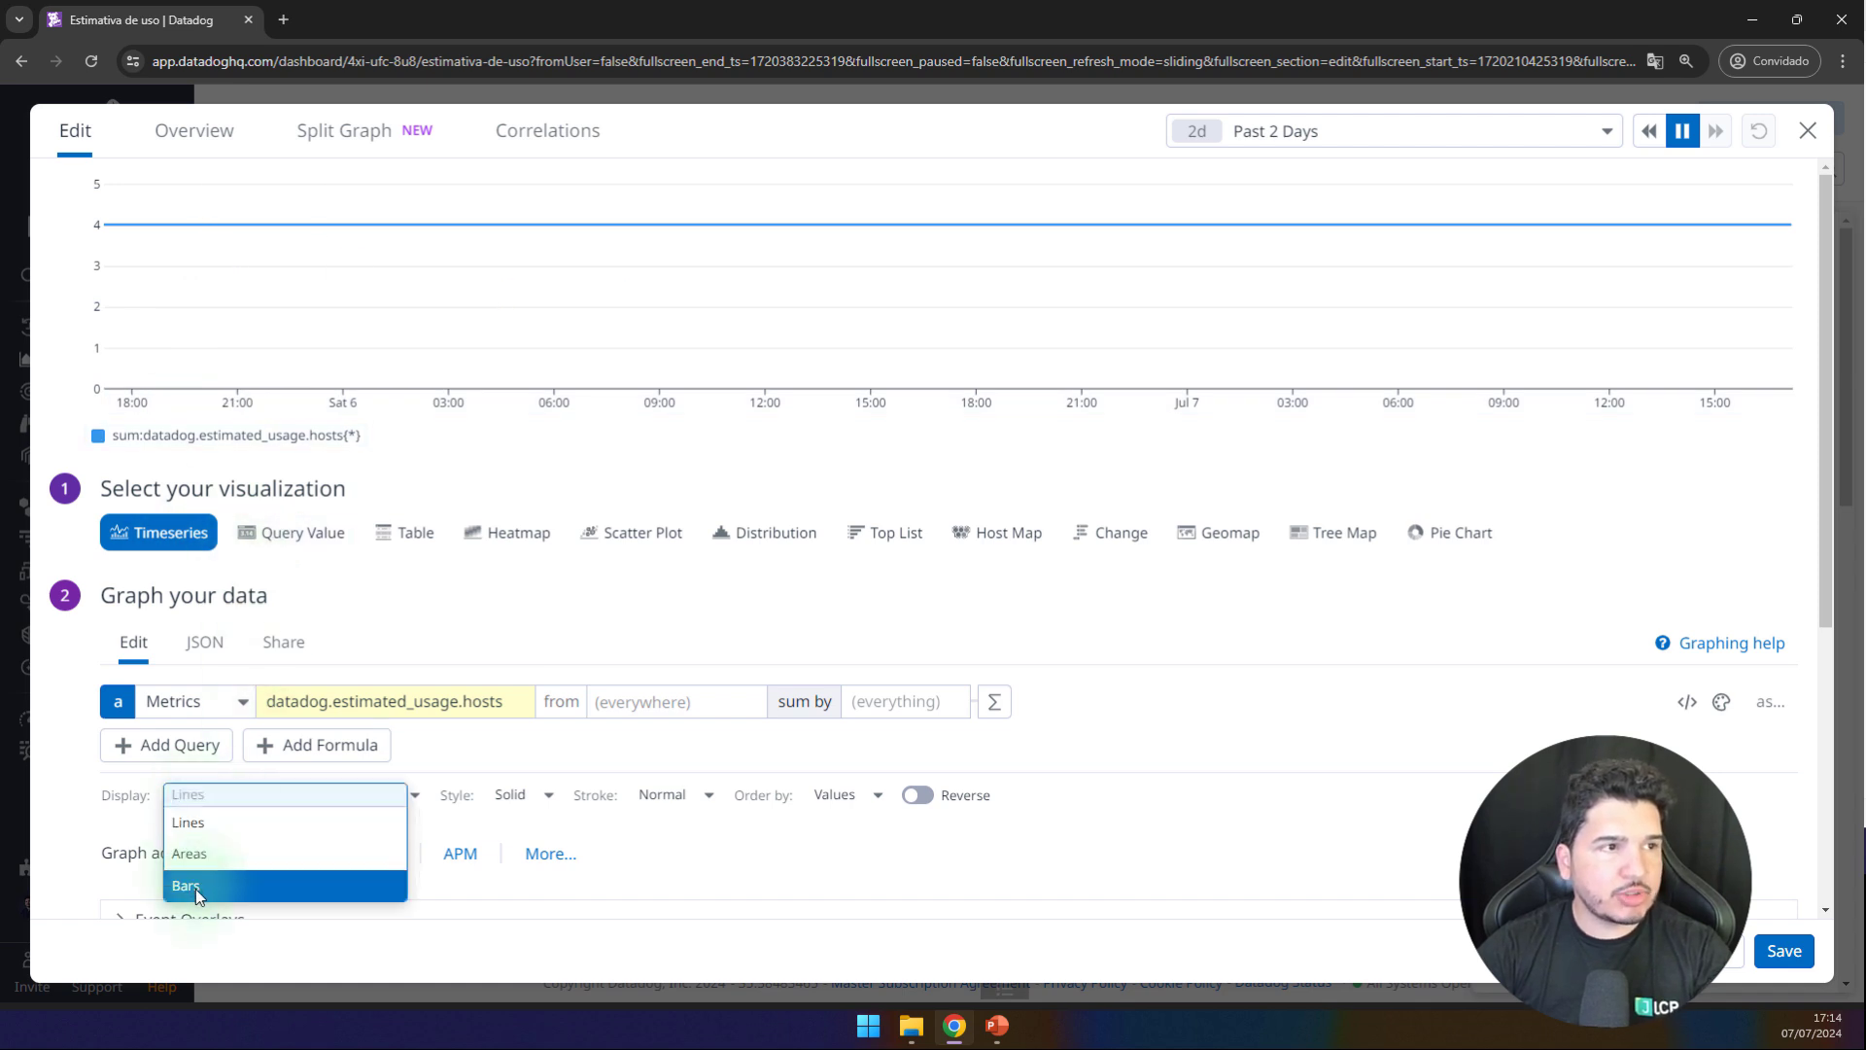
click(194, 886)
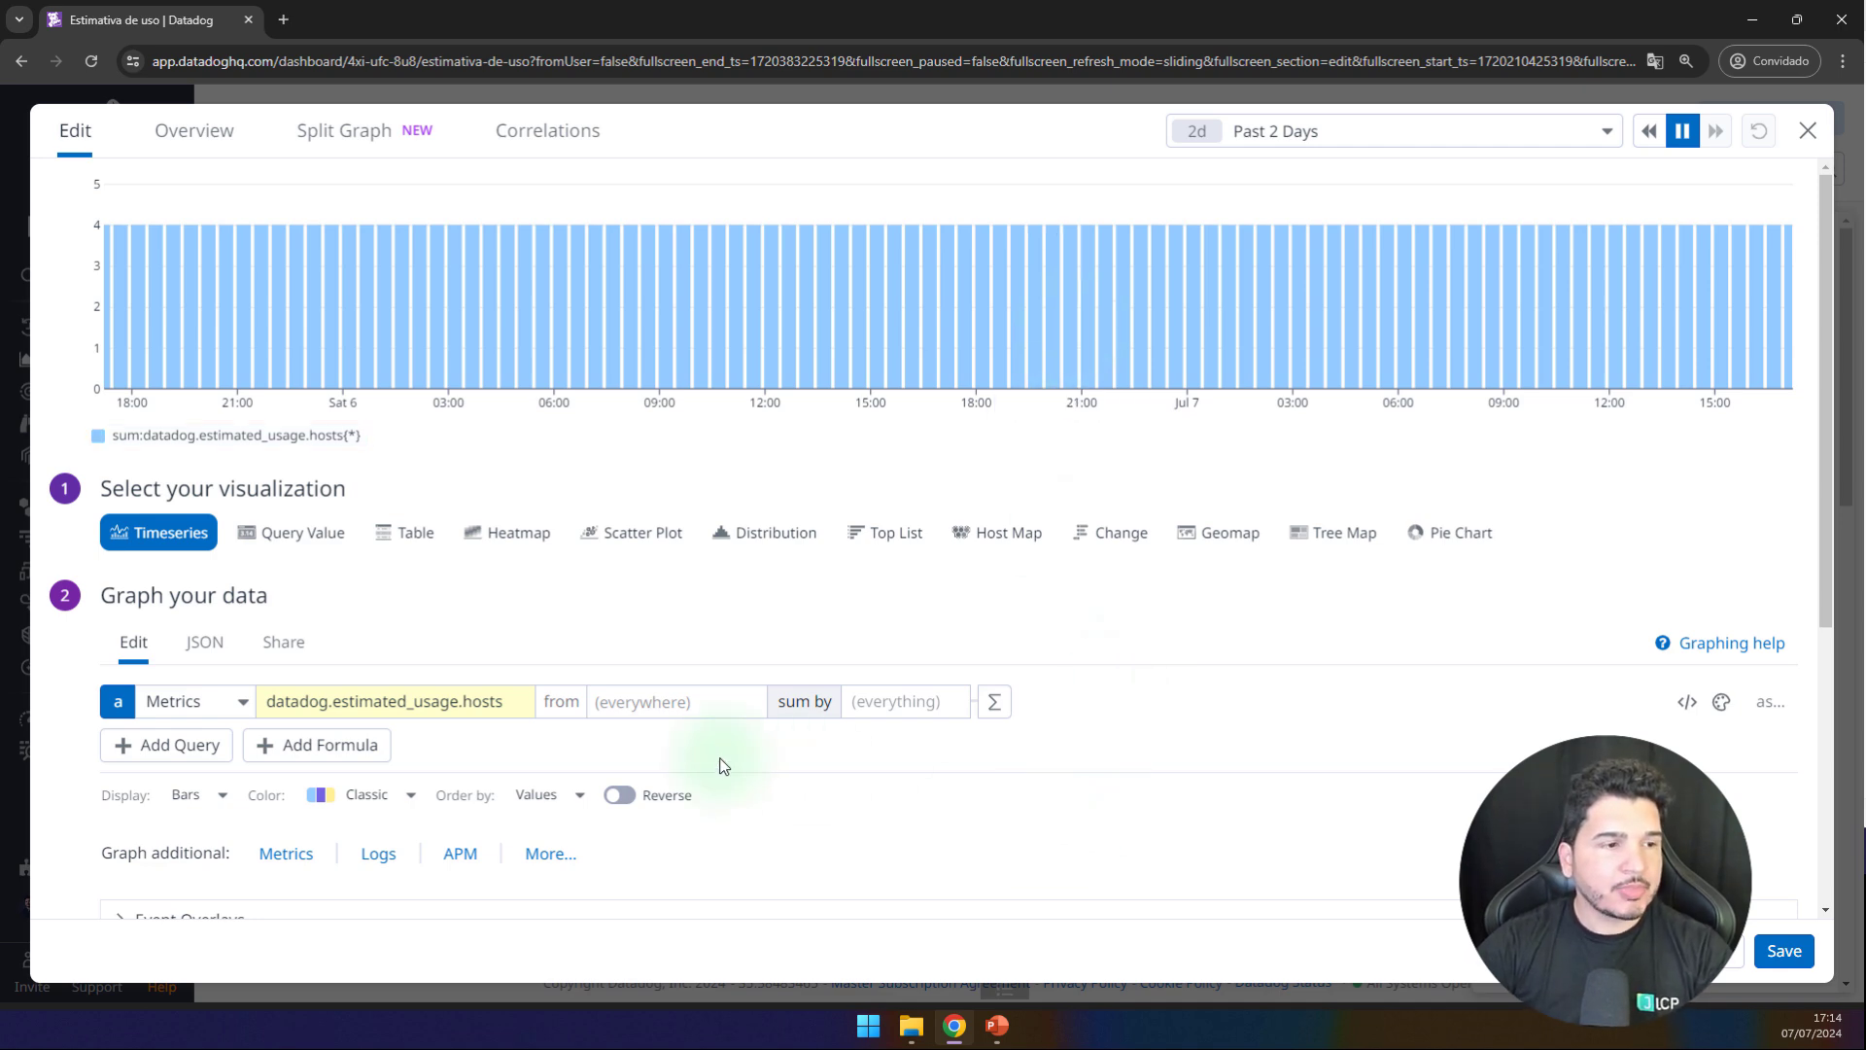
scroll(661, 755, down, 2)
scroll(487, 821, down, 2)
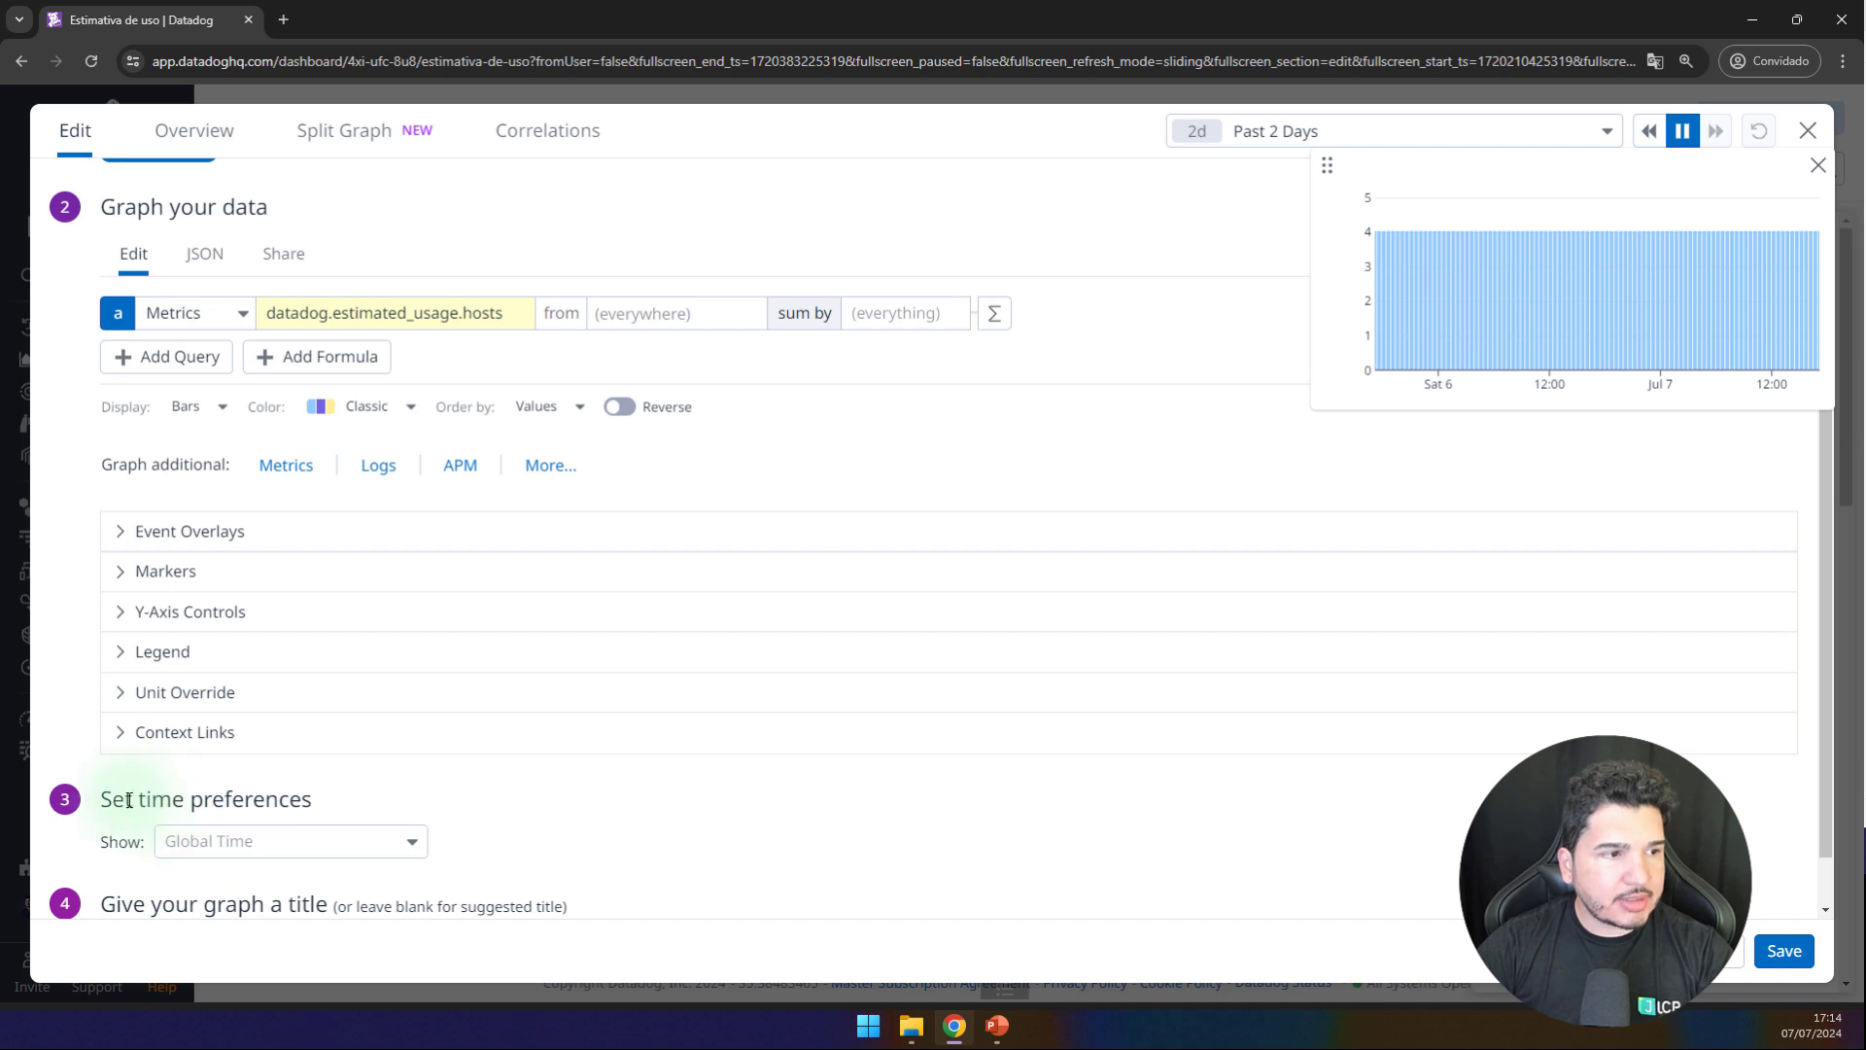
click(308, 841)
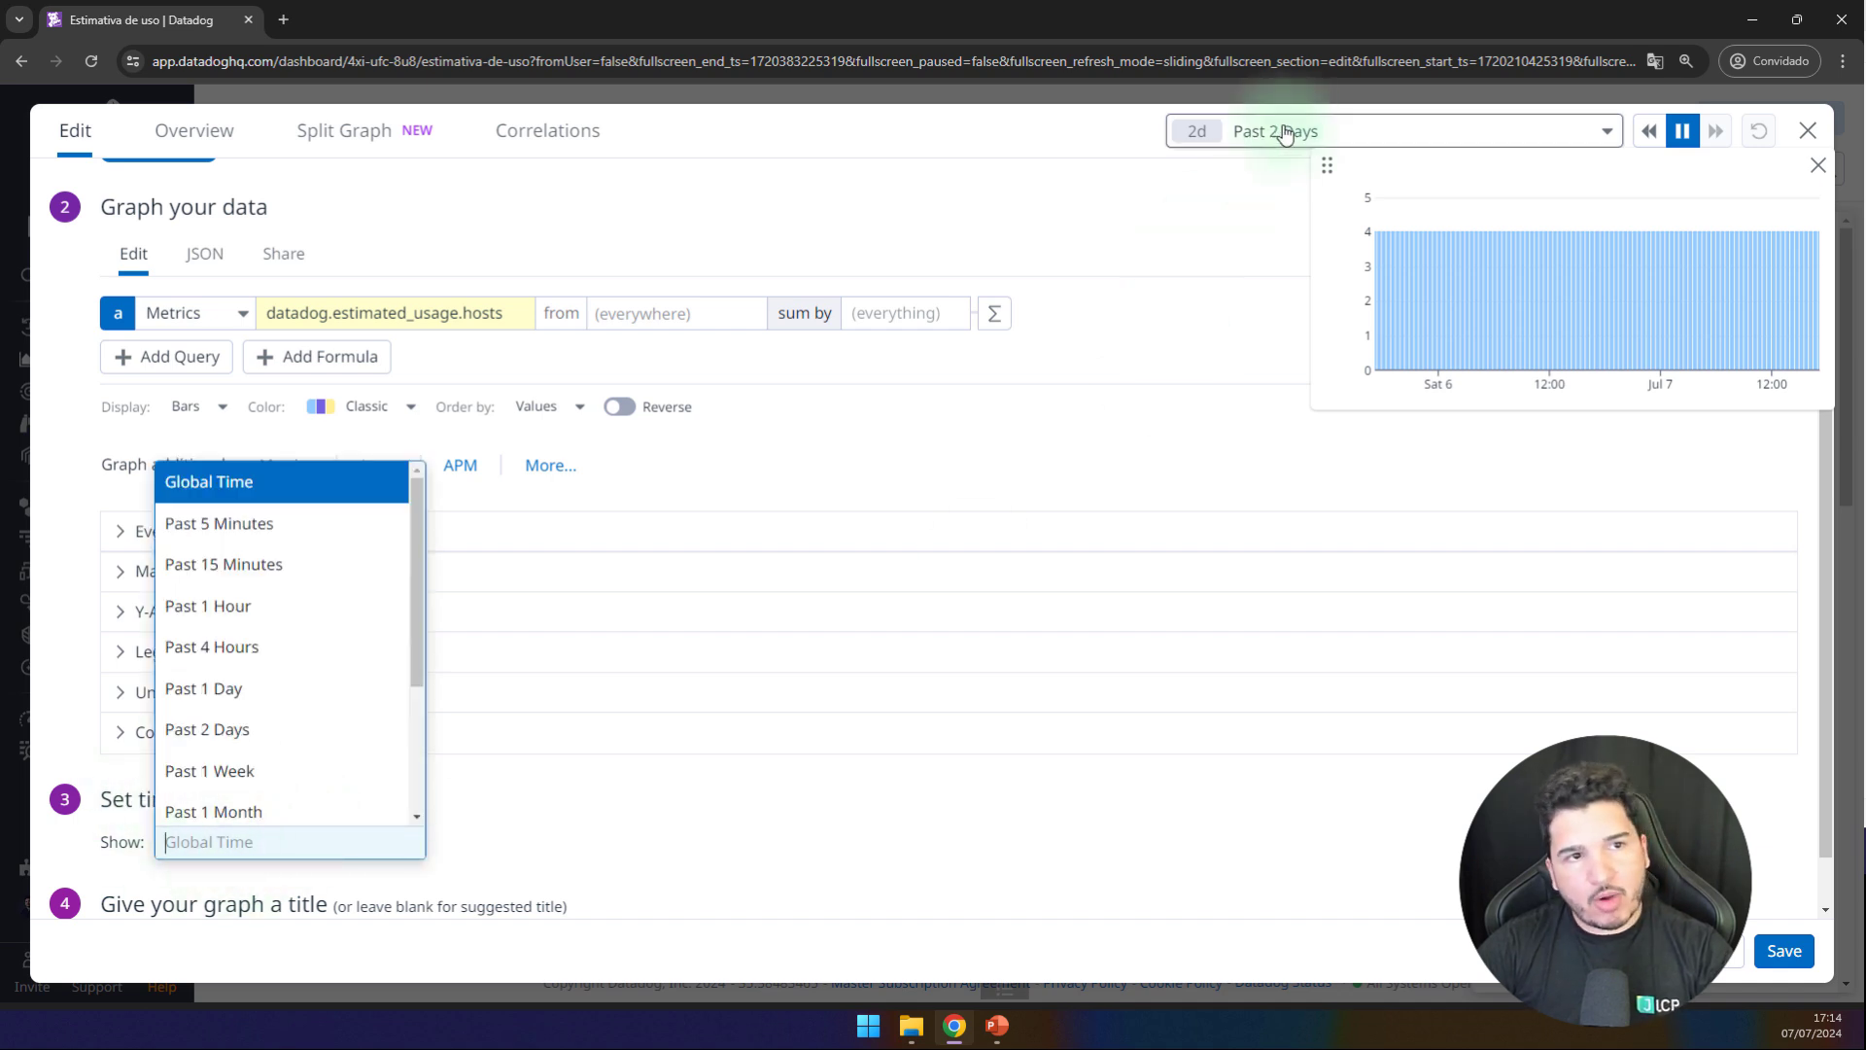
scroll(205, 630, down, 3)
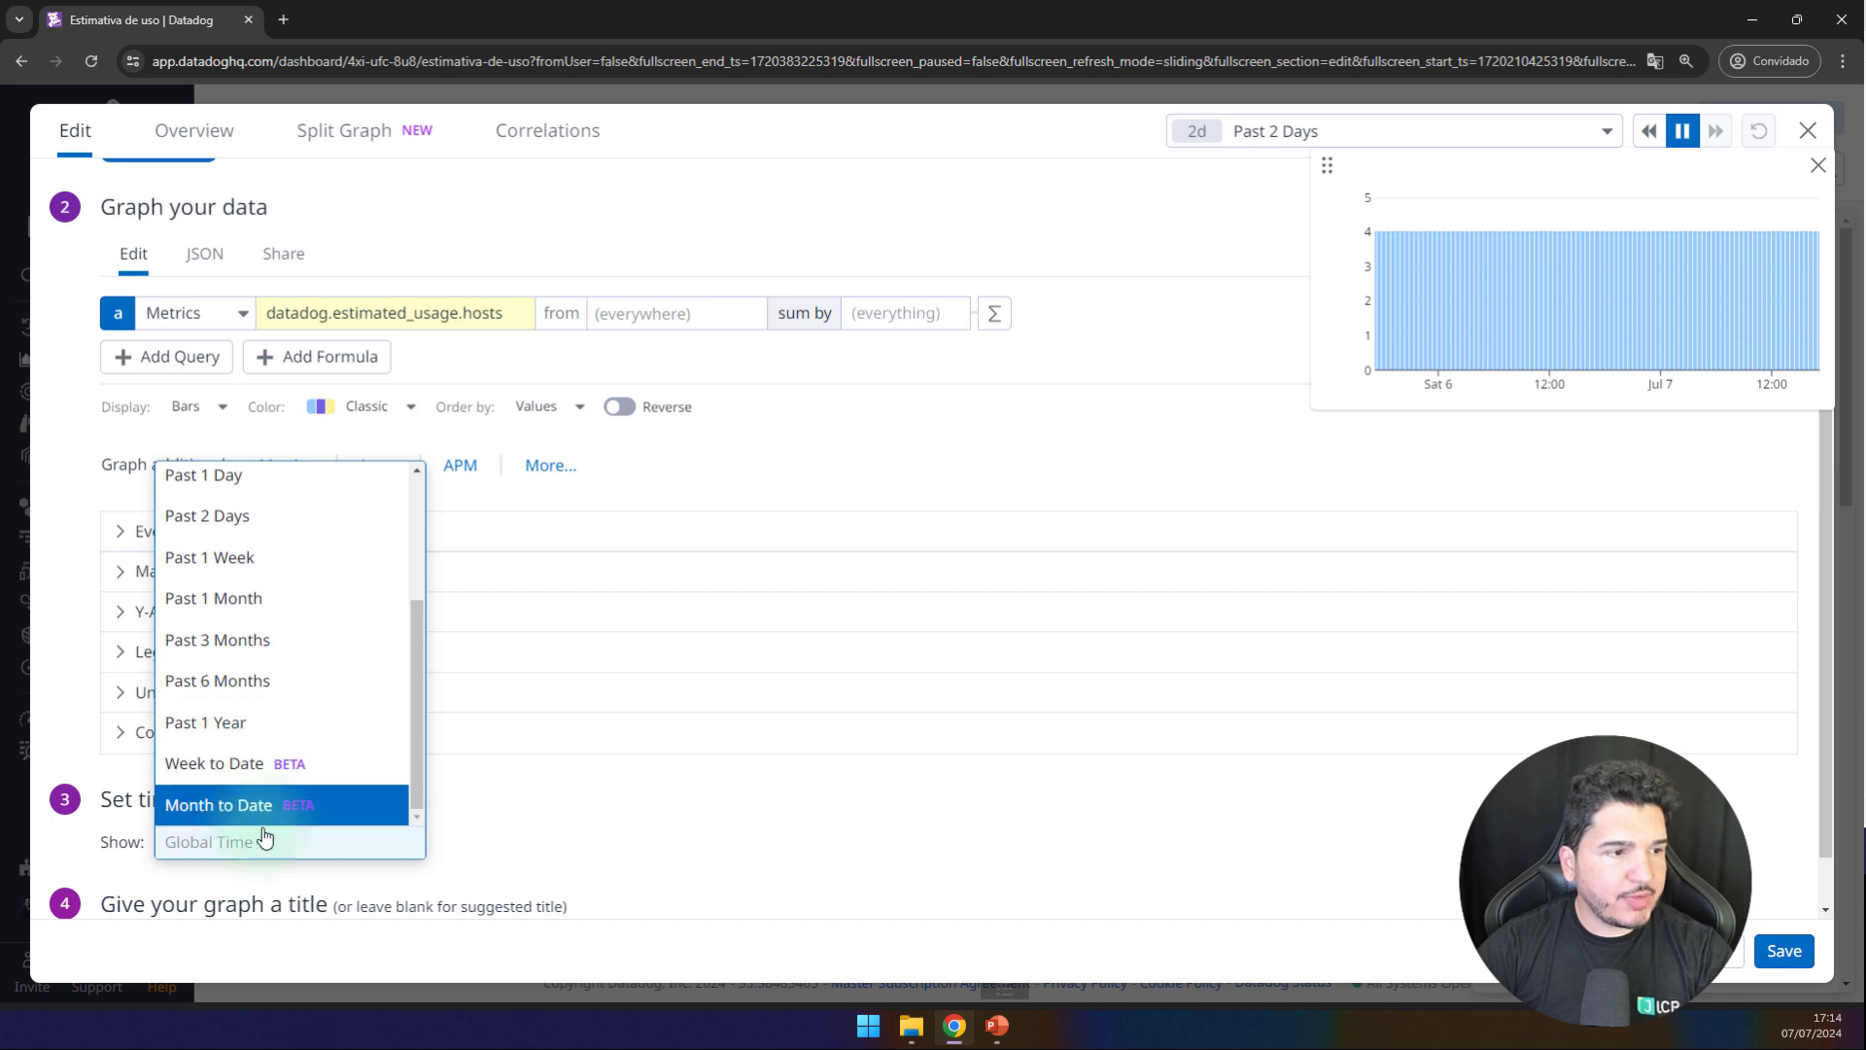
click(221, 810)
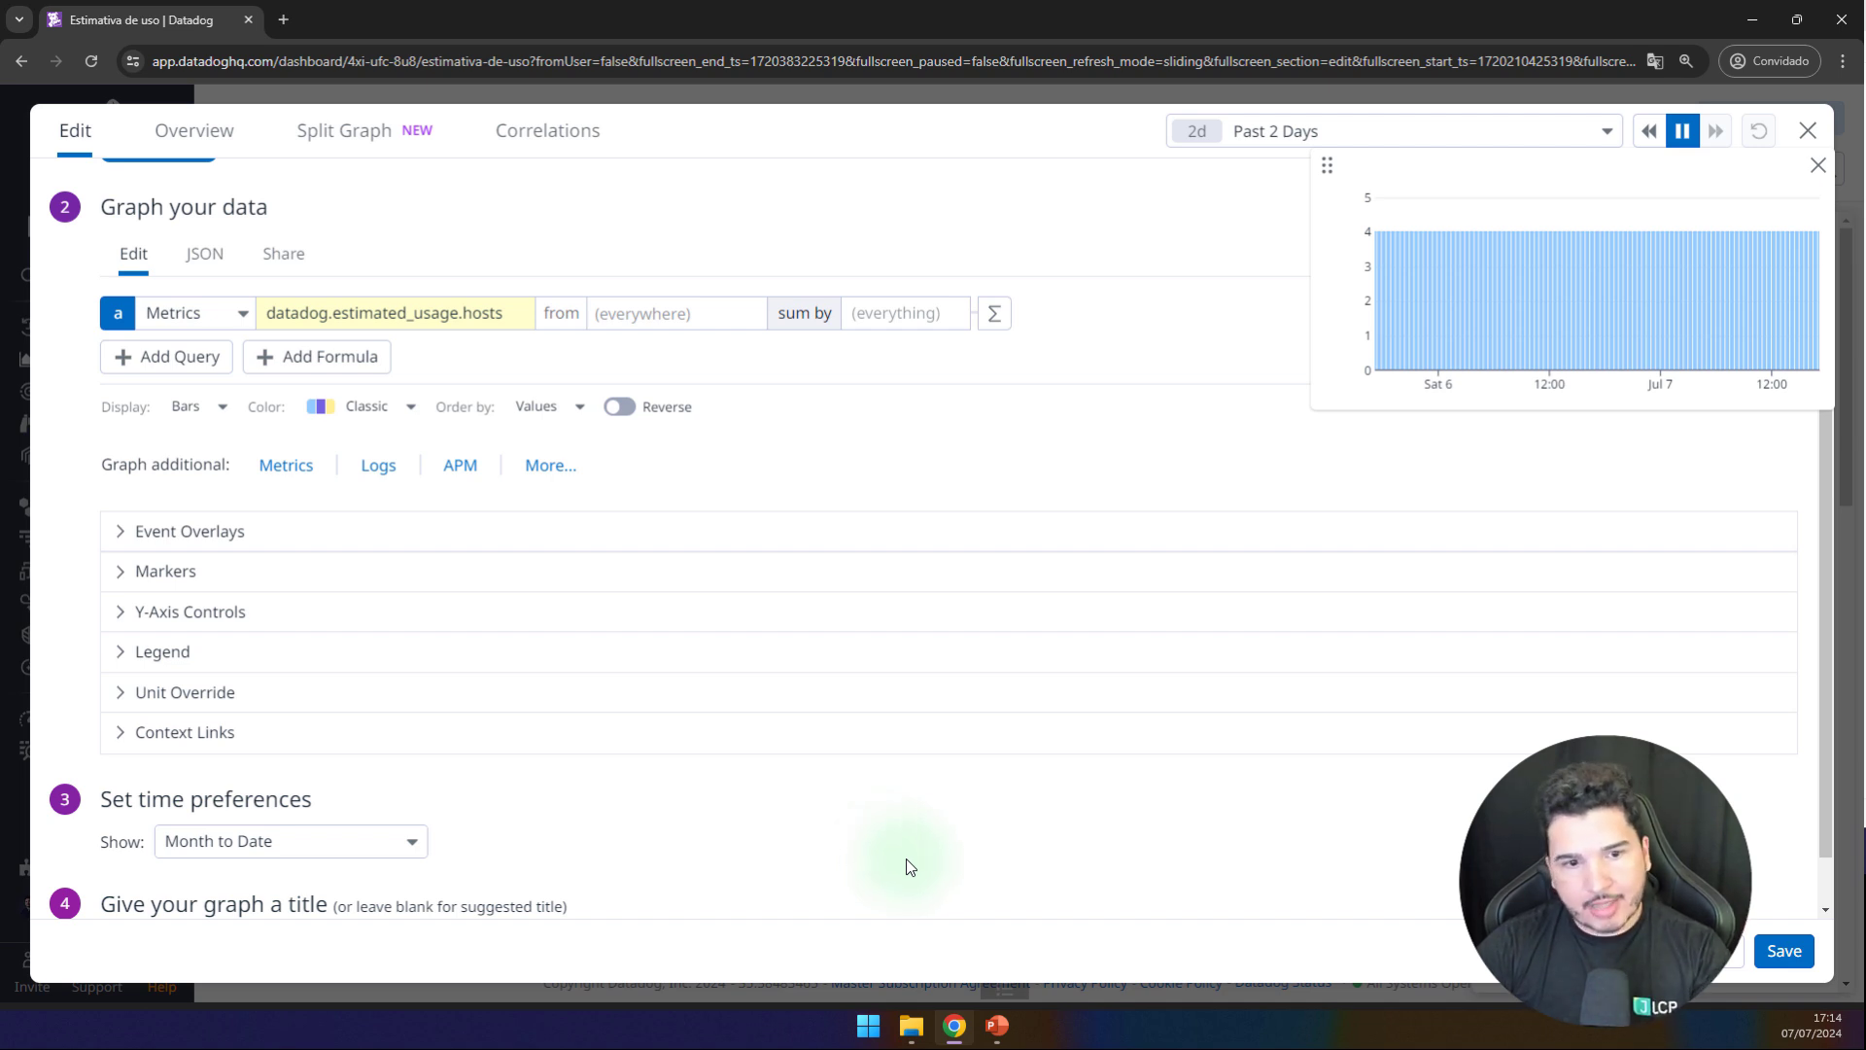
click(1784, 951)
Step: Enlarge the hosts widget on the dashboard and reopen it for editing
drag(746, 429, 1154, 539)
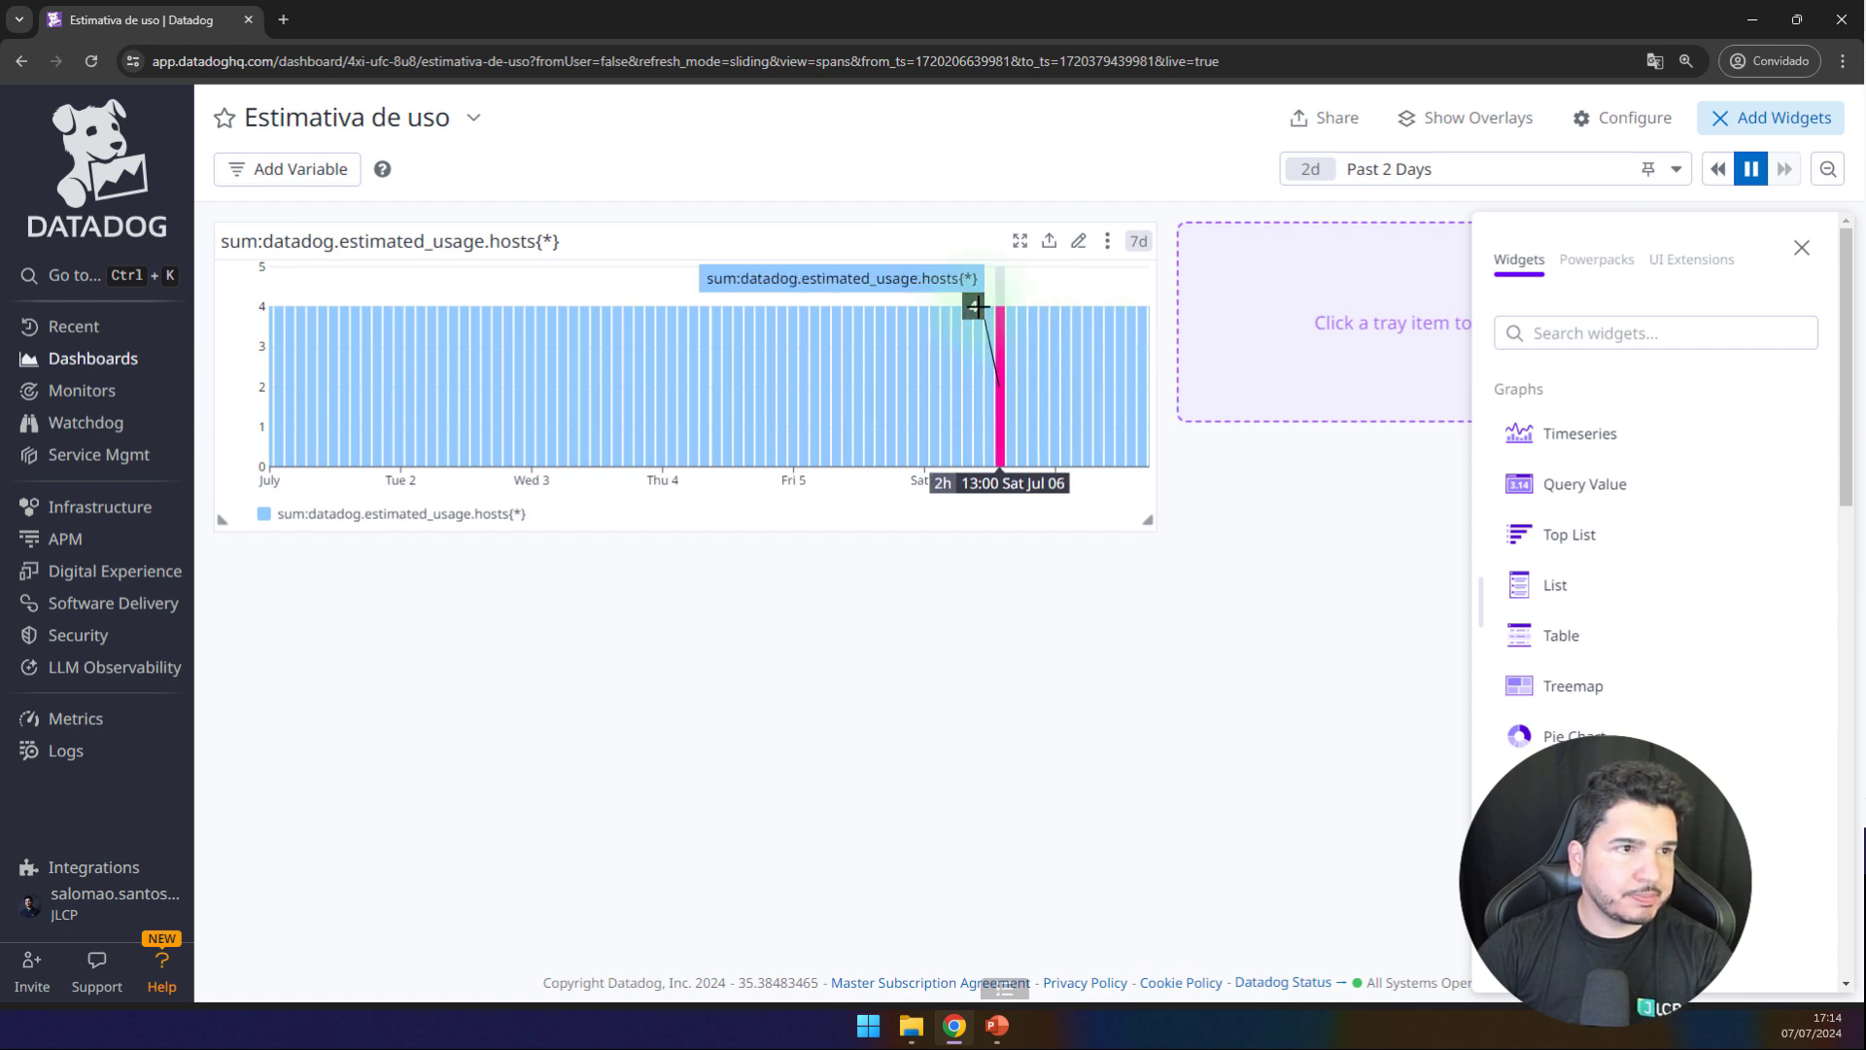
click(1079, 240)
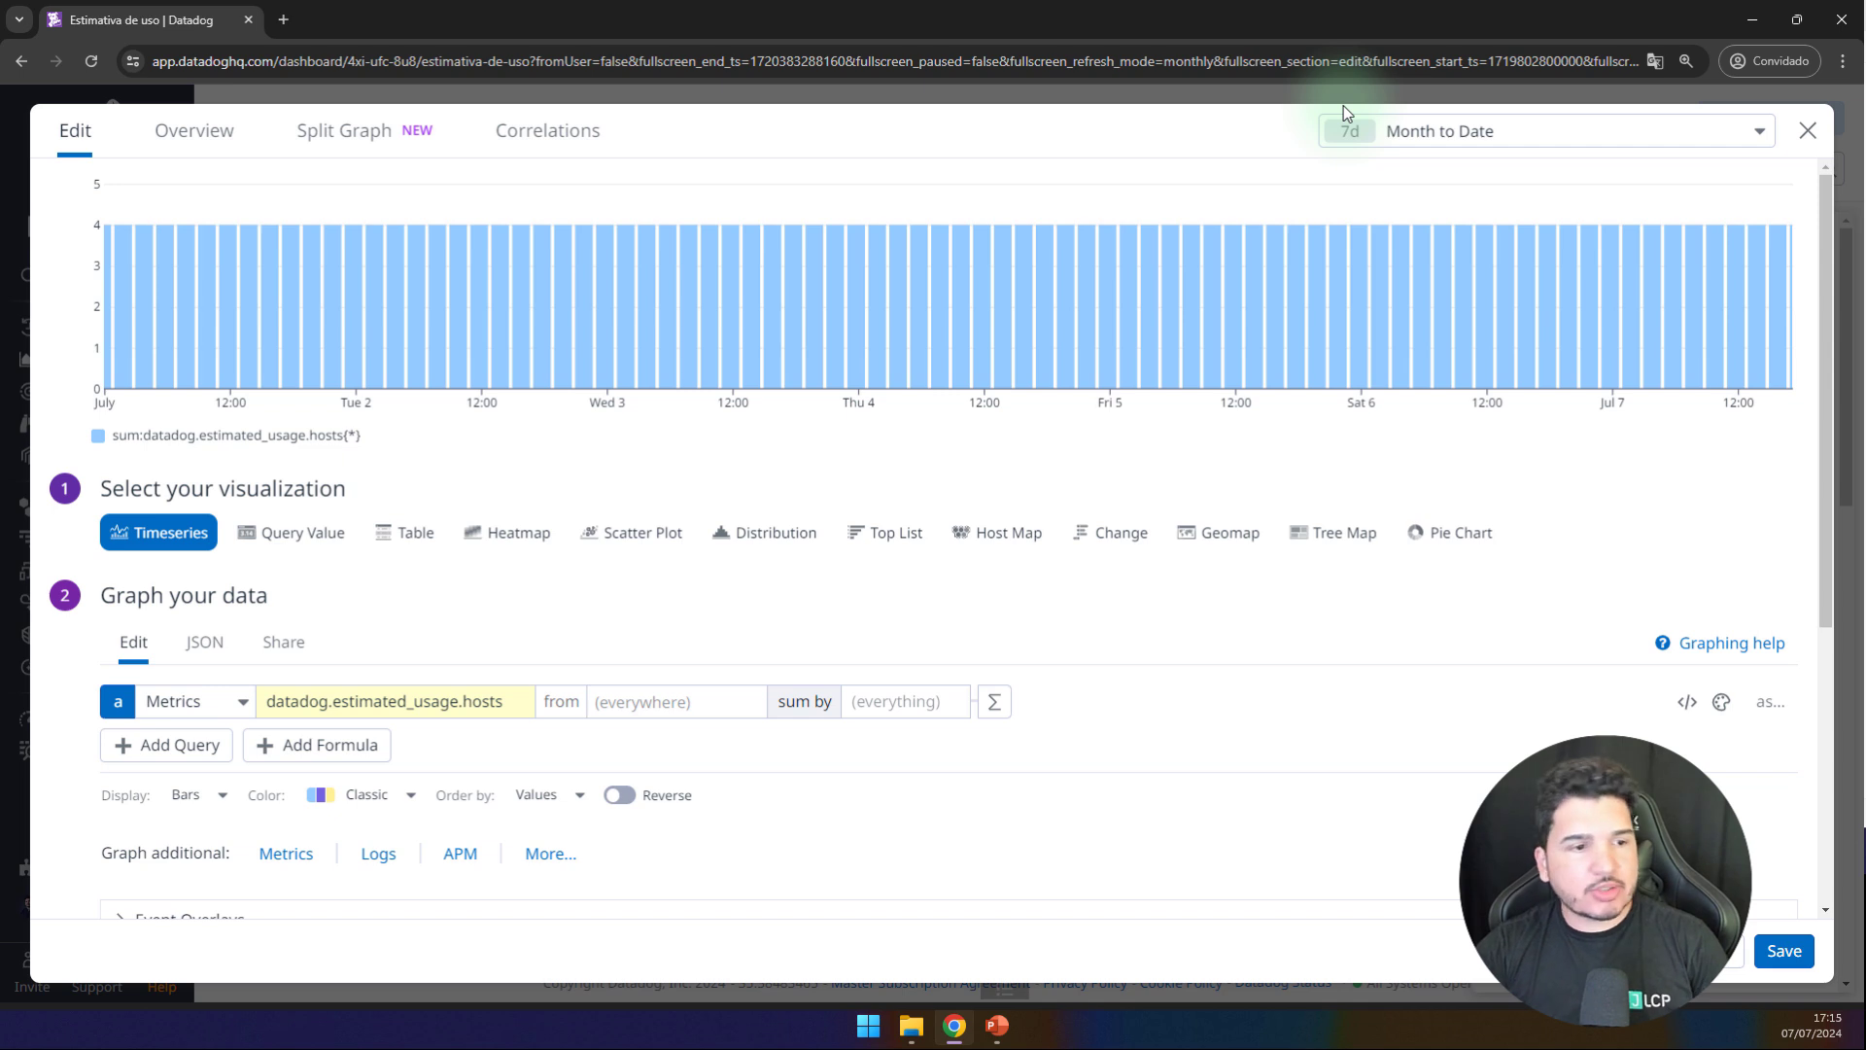
click(904, 709)
click(1088, 622)
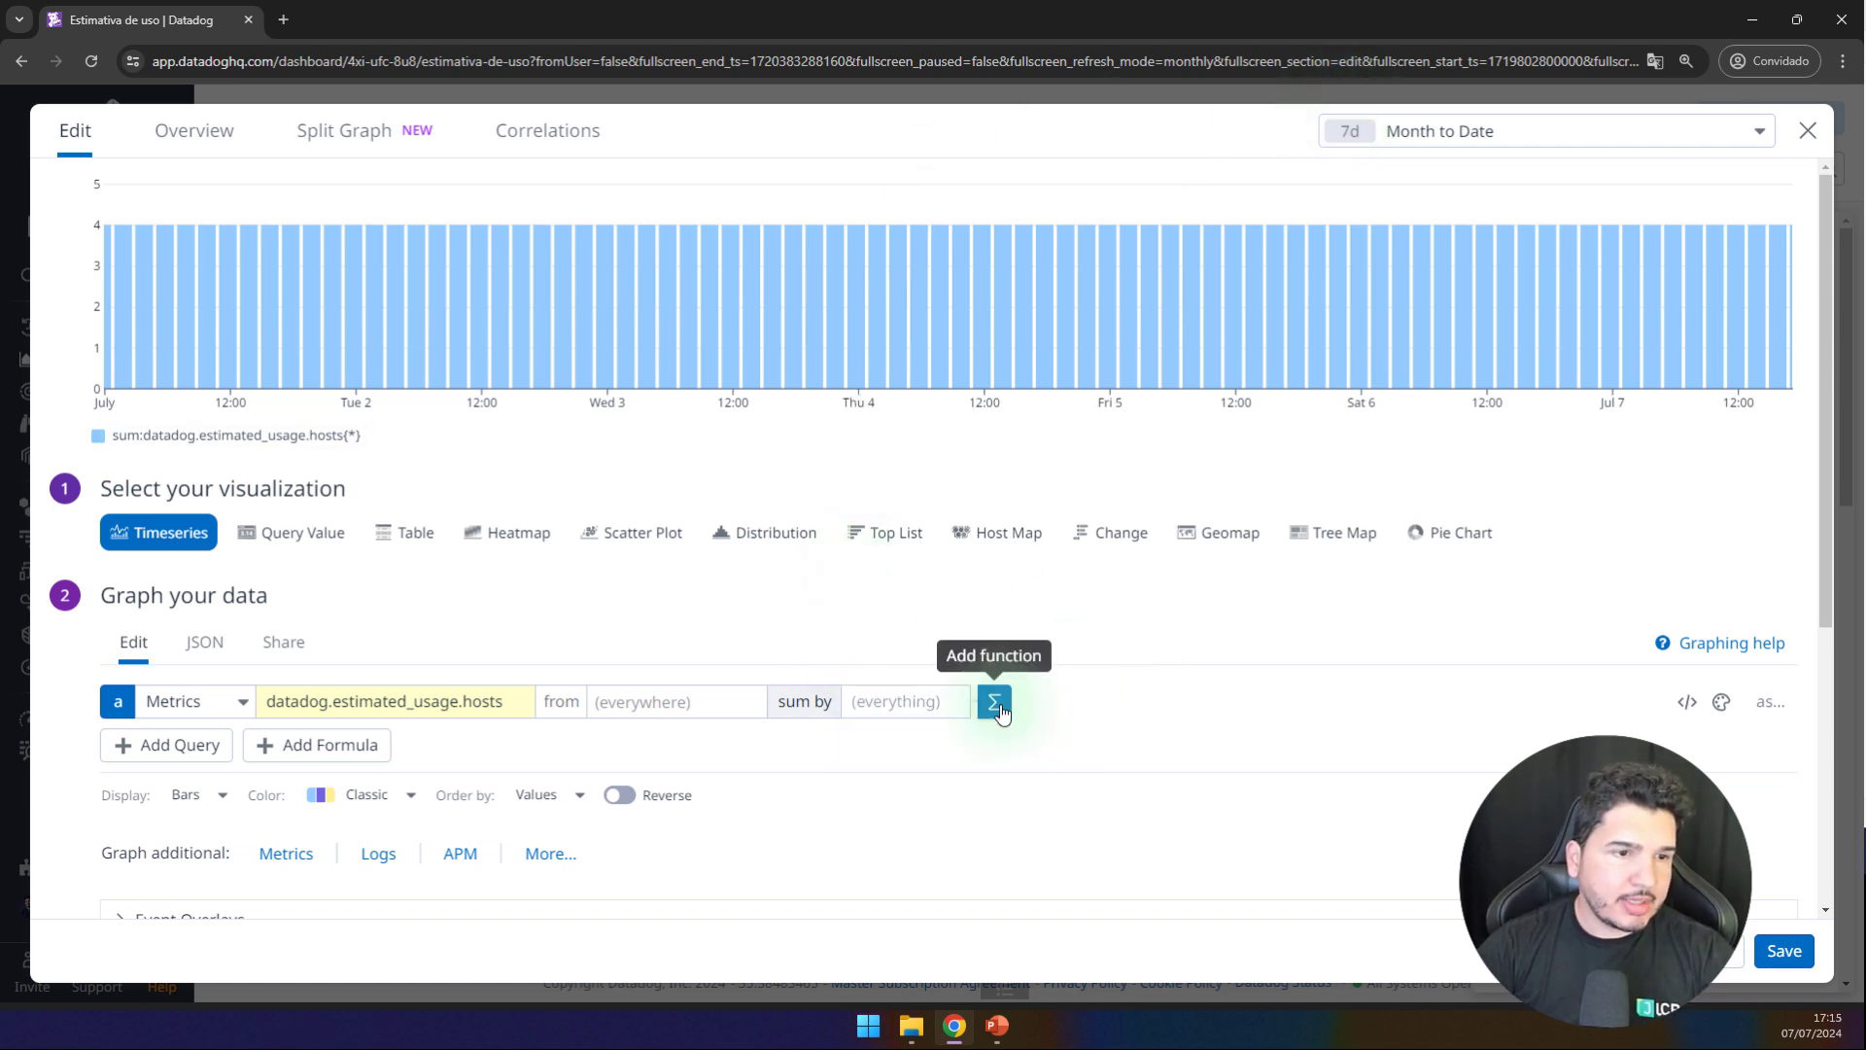
click(995, 704)
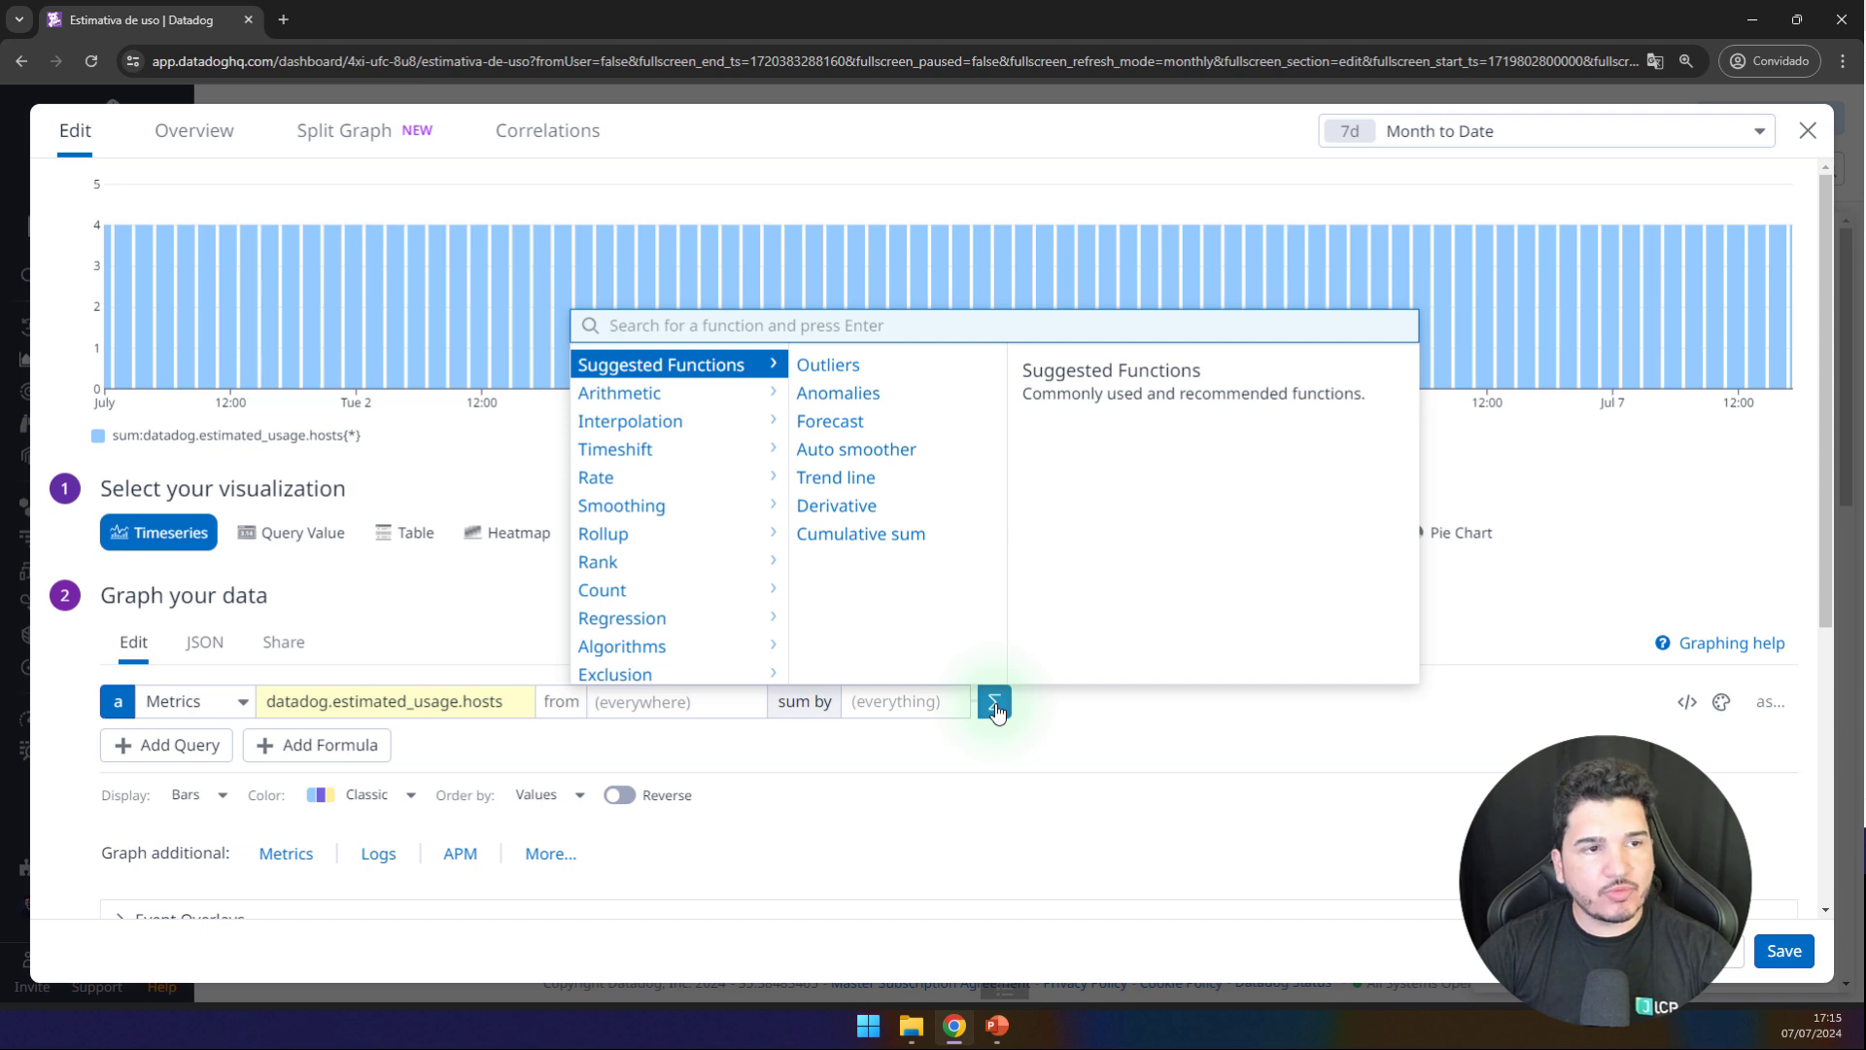
mouse_move(637, 544)
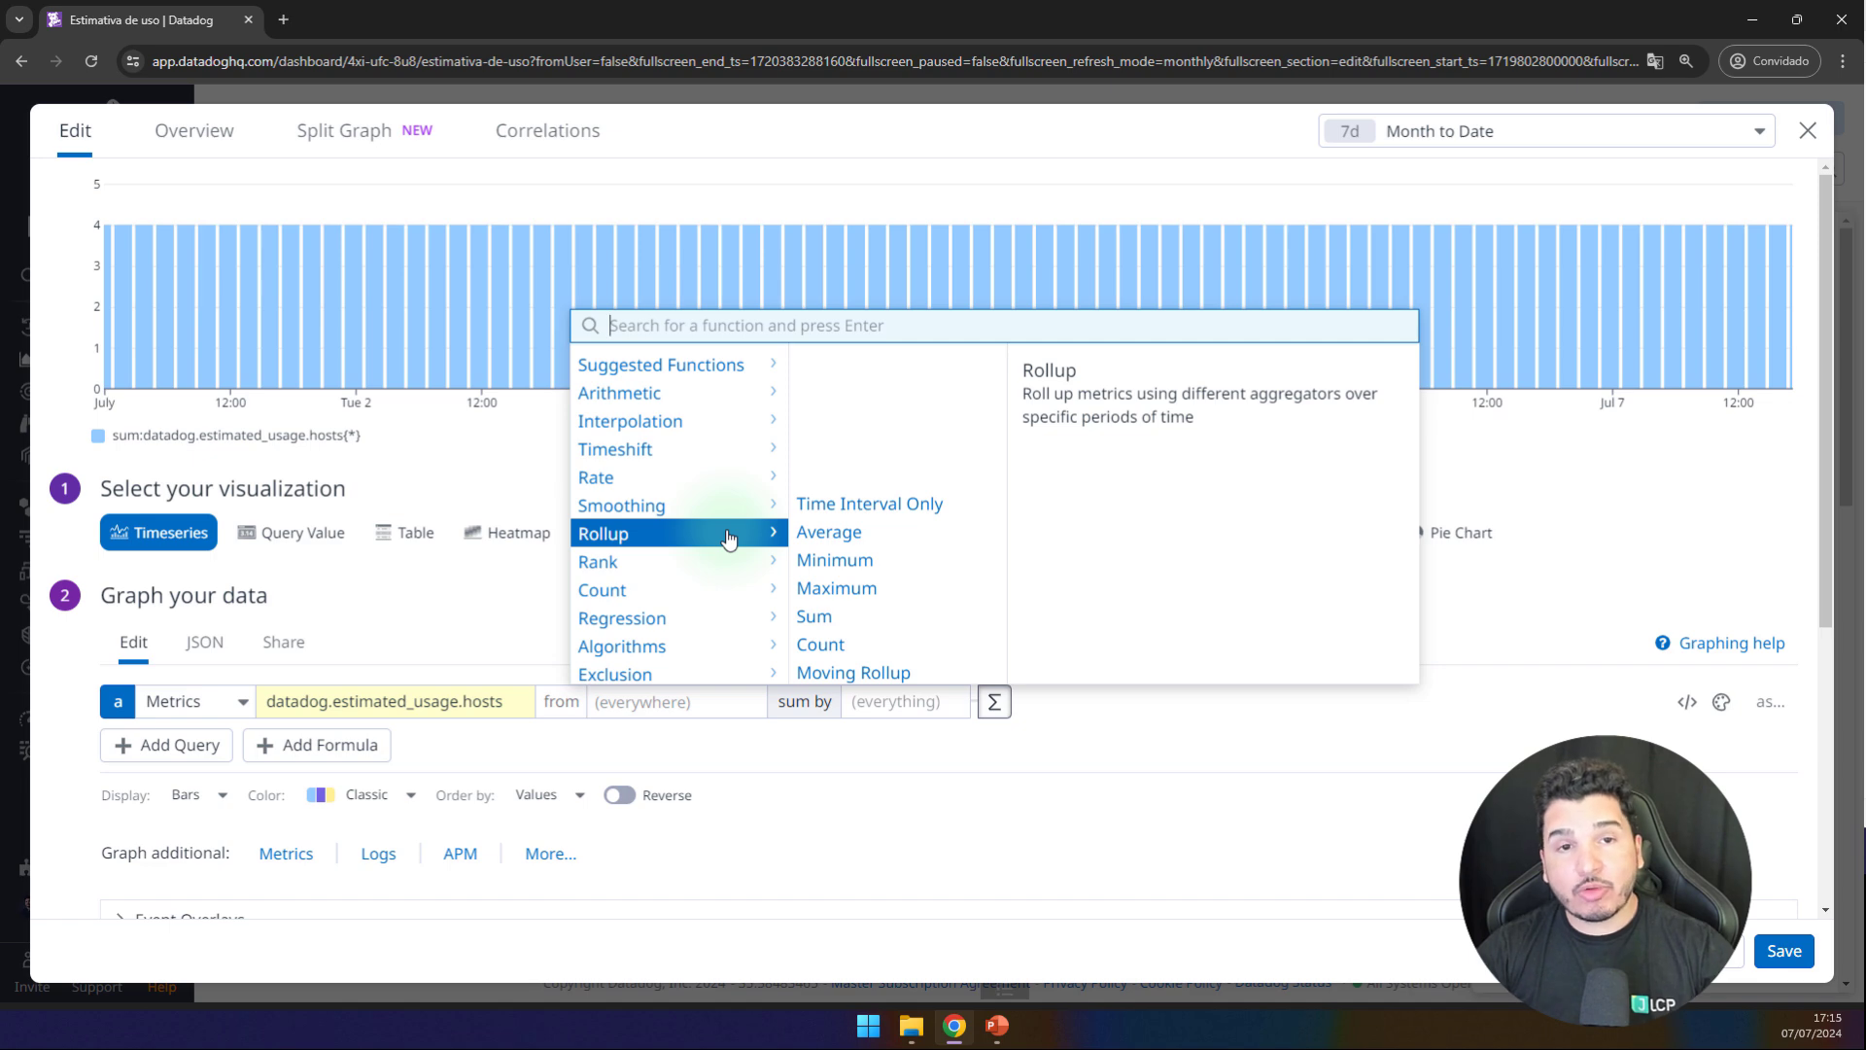
click(1461, 648)
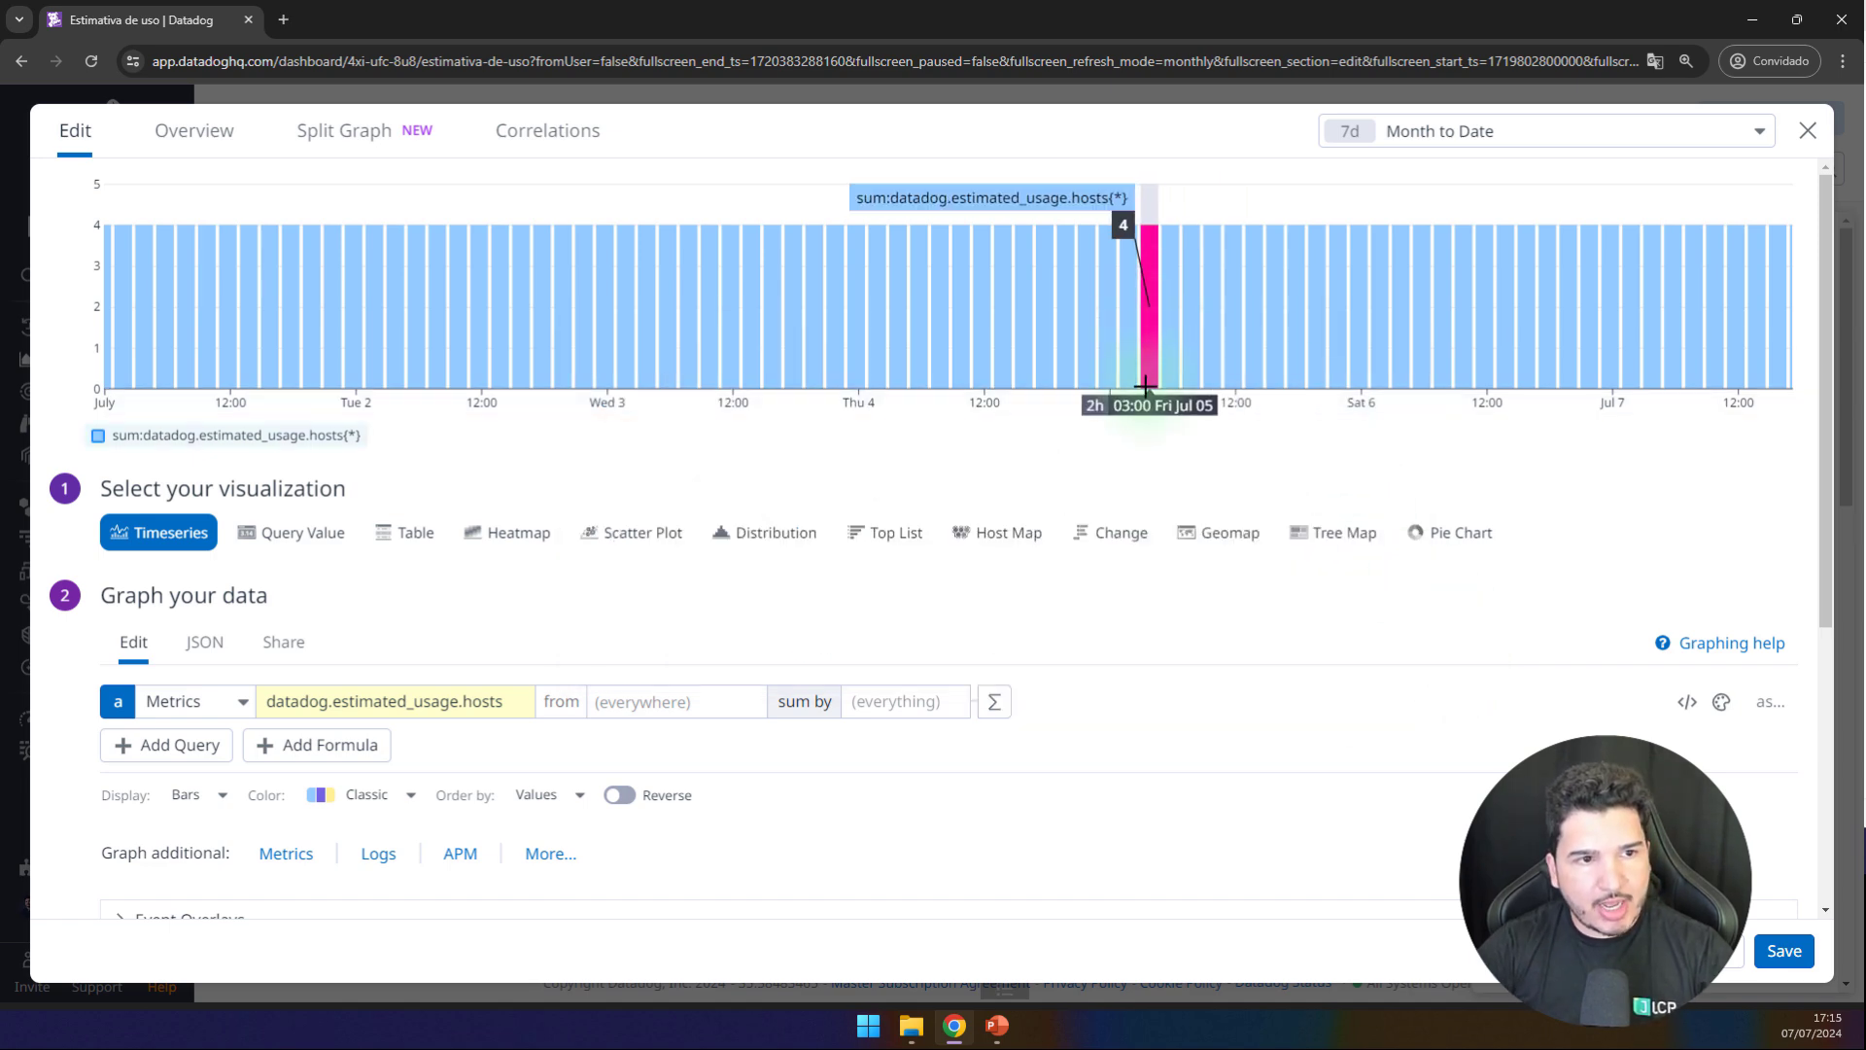
right_click(1148, 376)
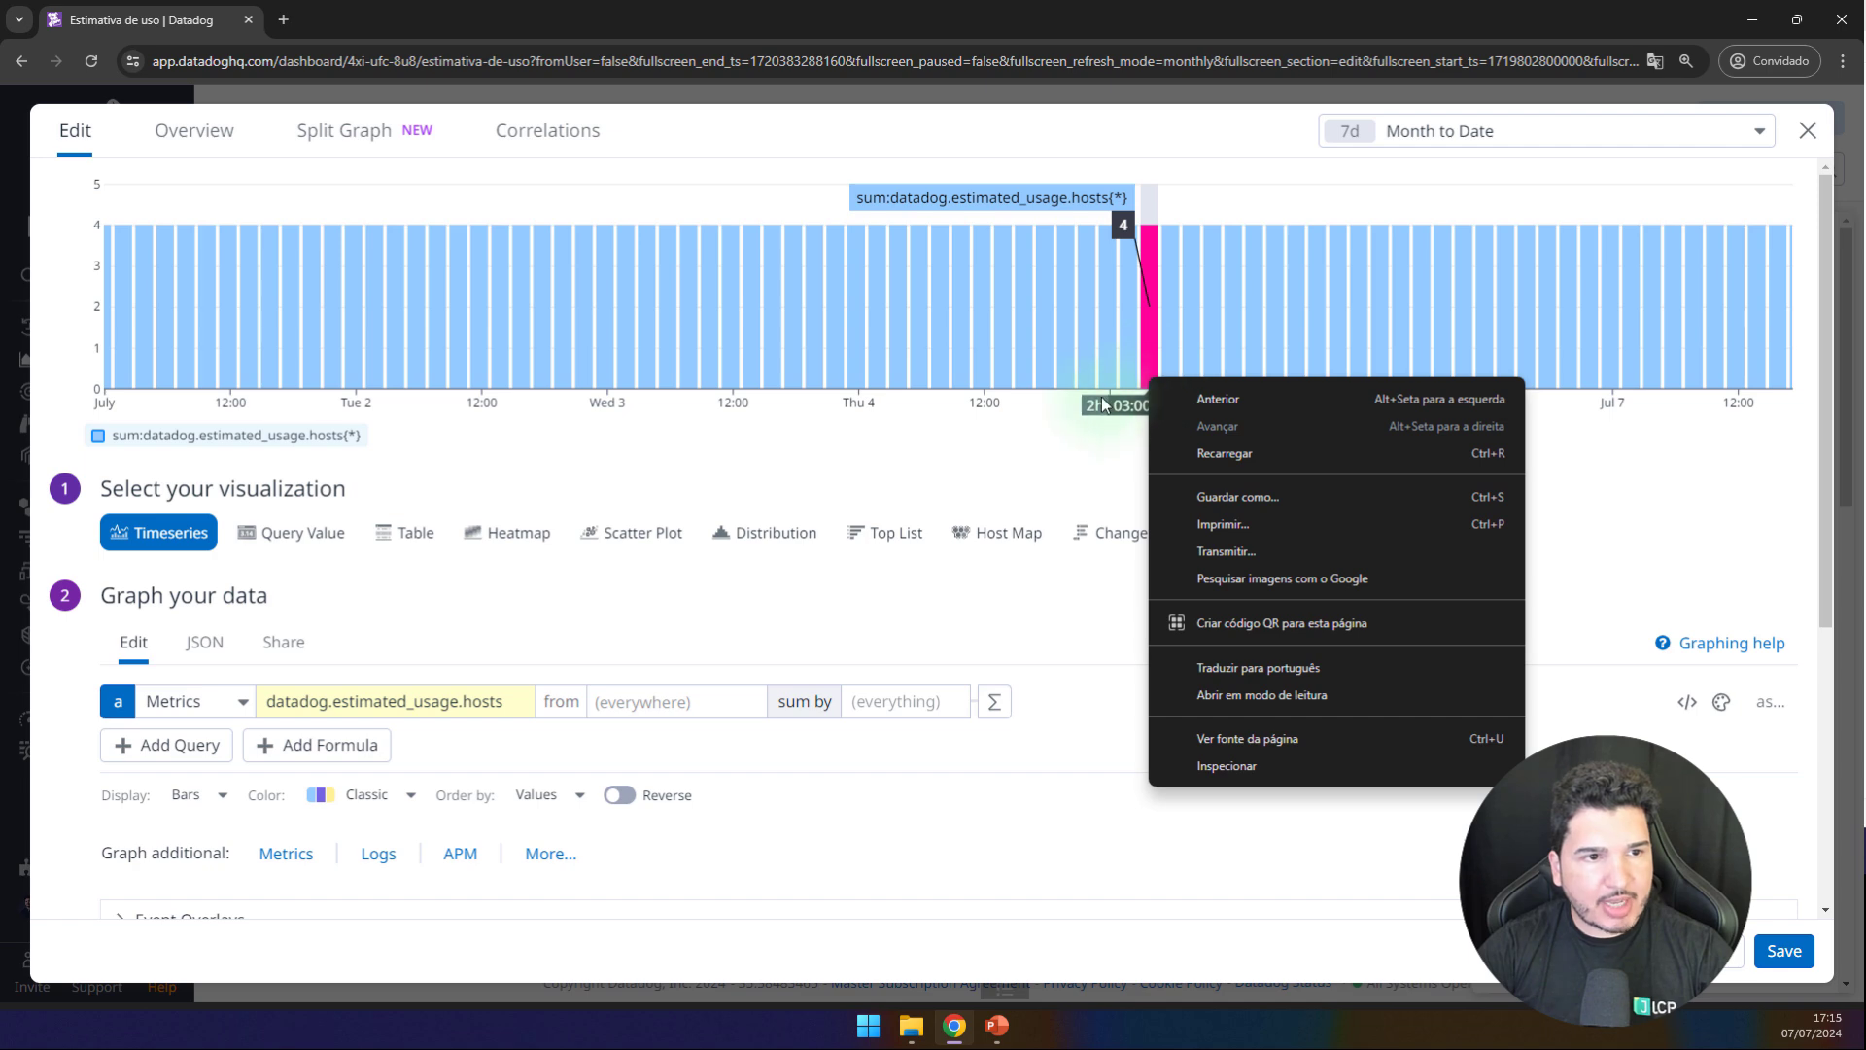
click(1082, 471)
Step: Add a Time Interval Only rollup function with a daily interval to the hosts query
click(993, 702)
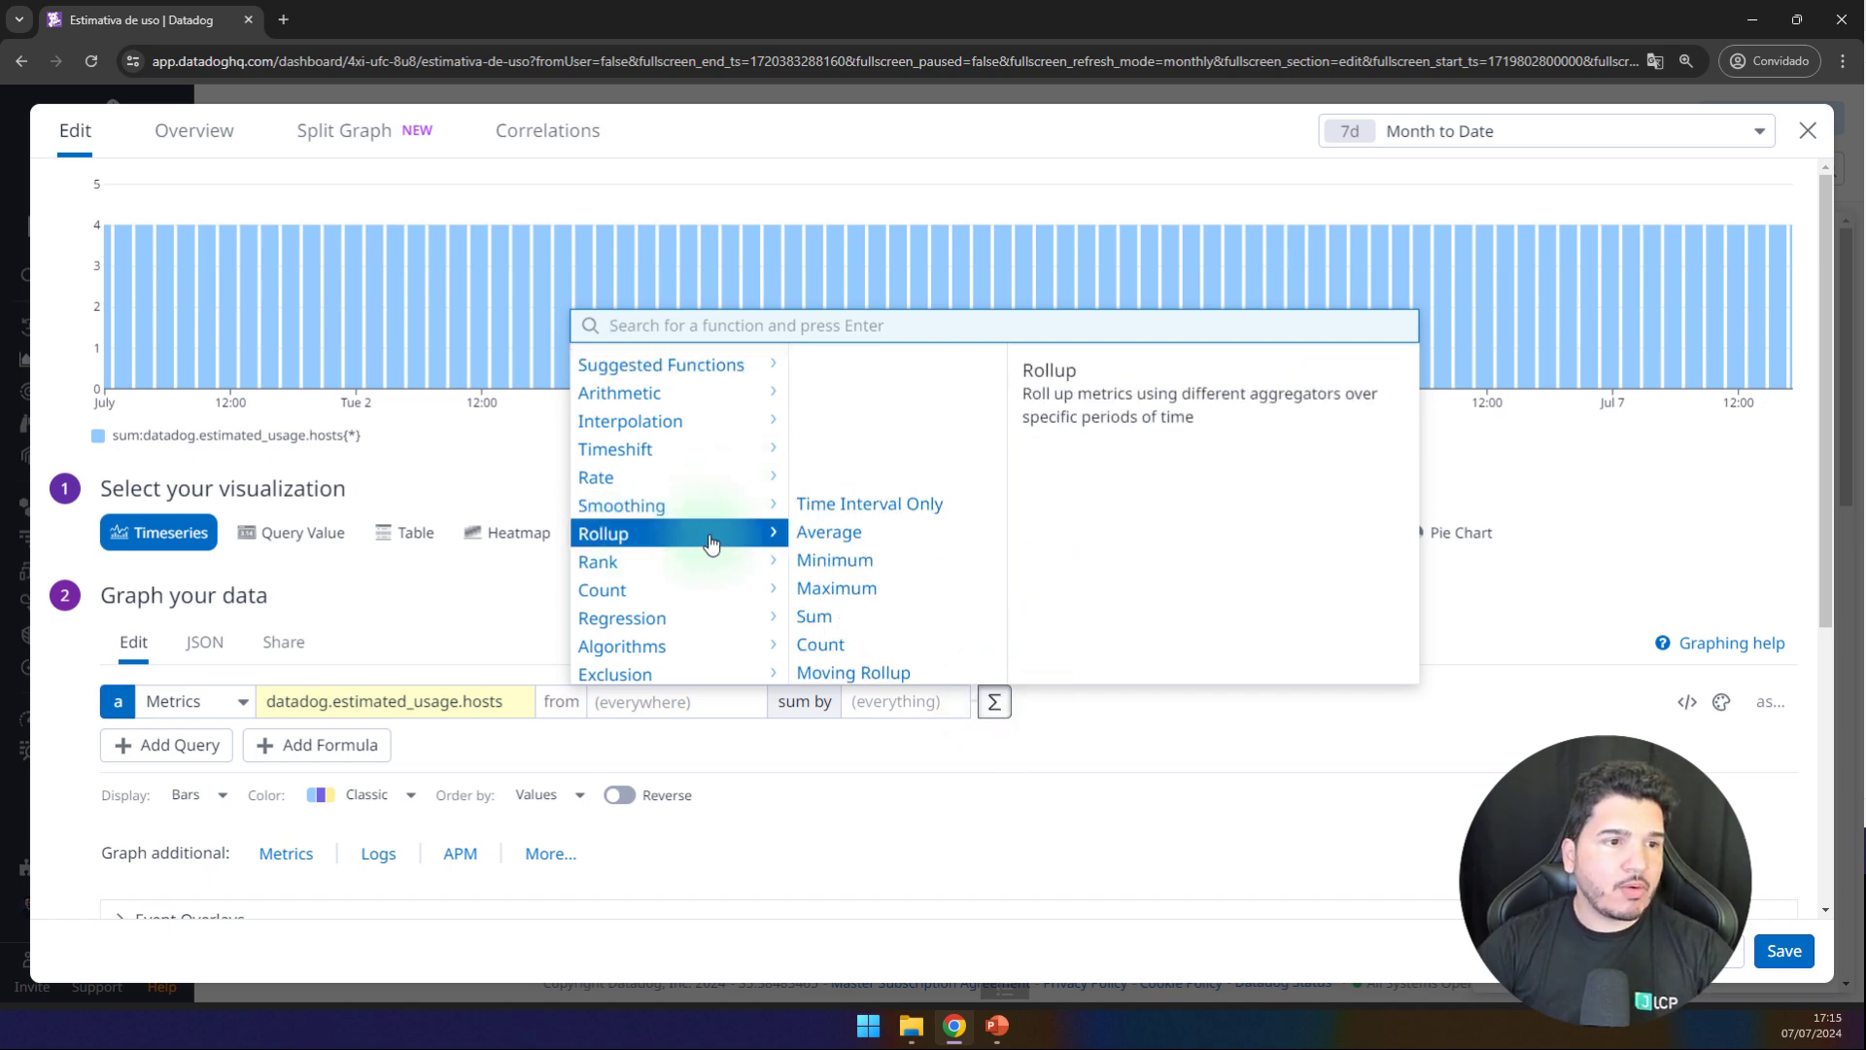
click(849, 513)
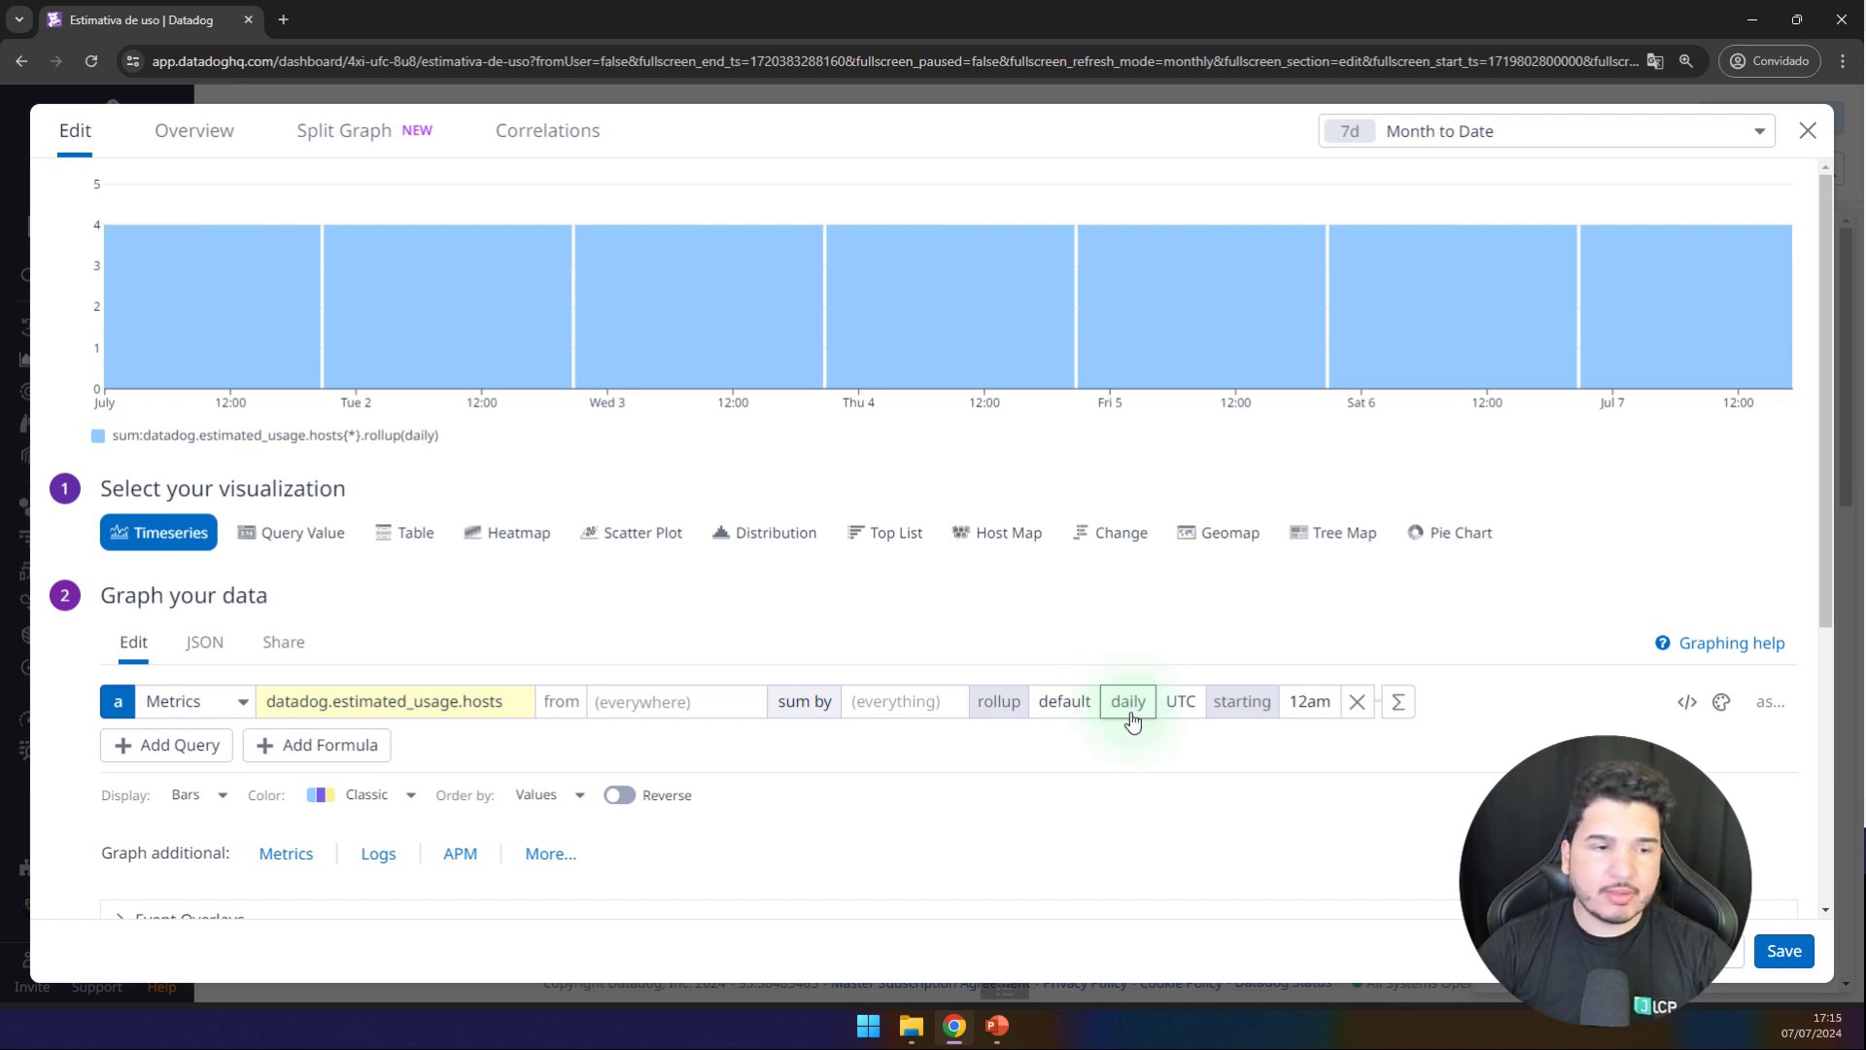
Step: Set the hosts query's daily rollup to the max aggregation and its time zone to America/Sao Paulo (UTC-03:00)
click(1075, 706)
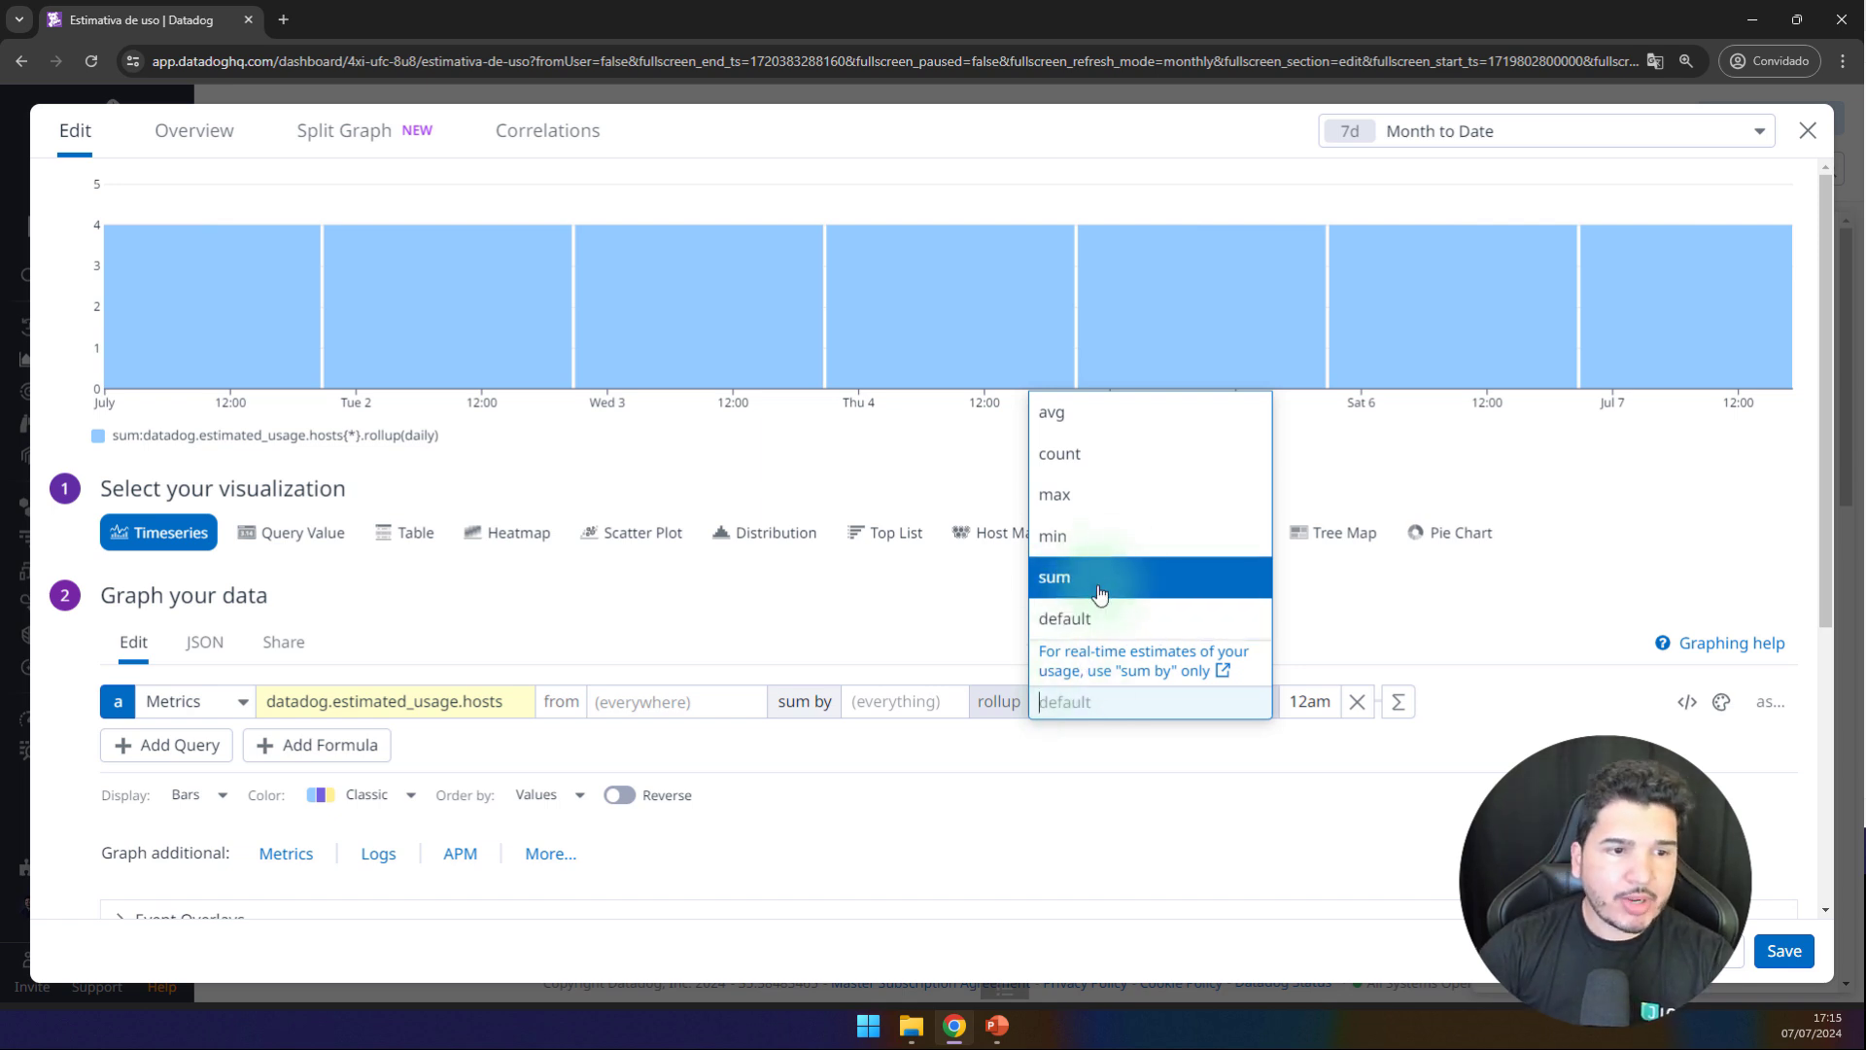
click(1058, 499)
click(1116, 702)
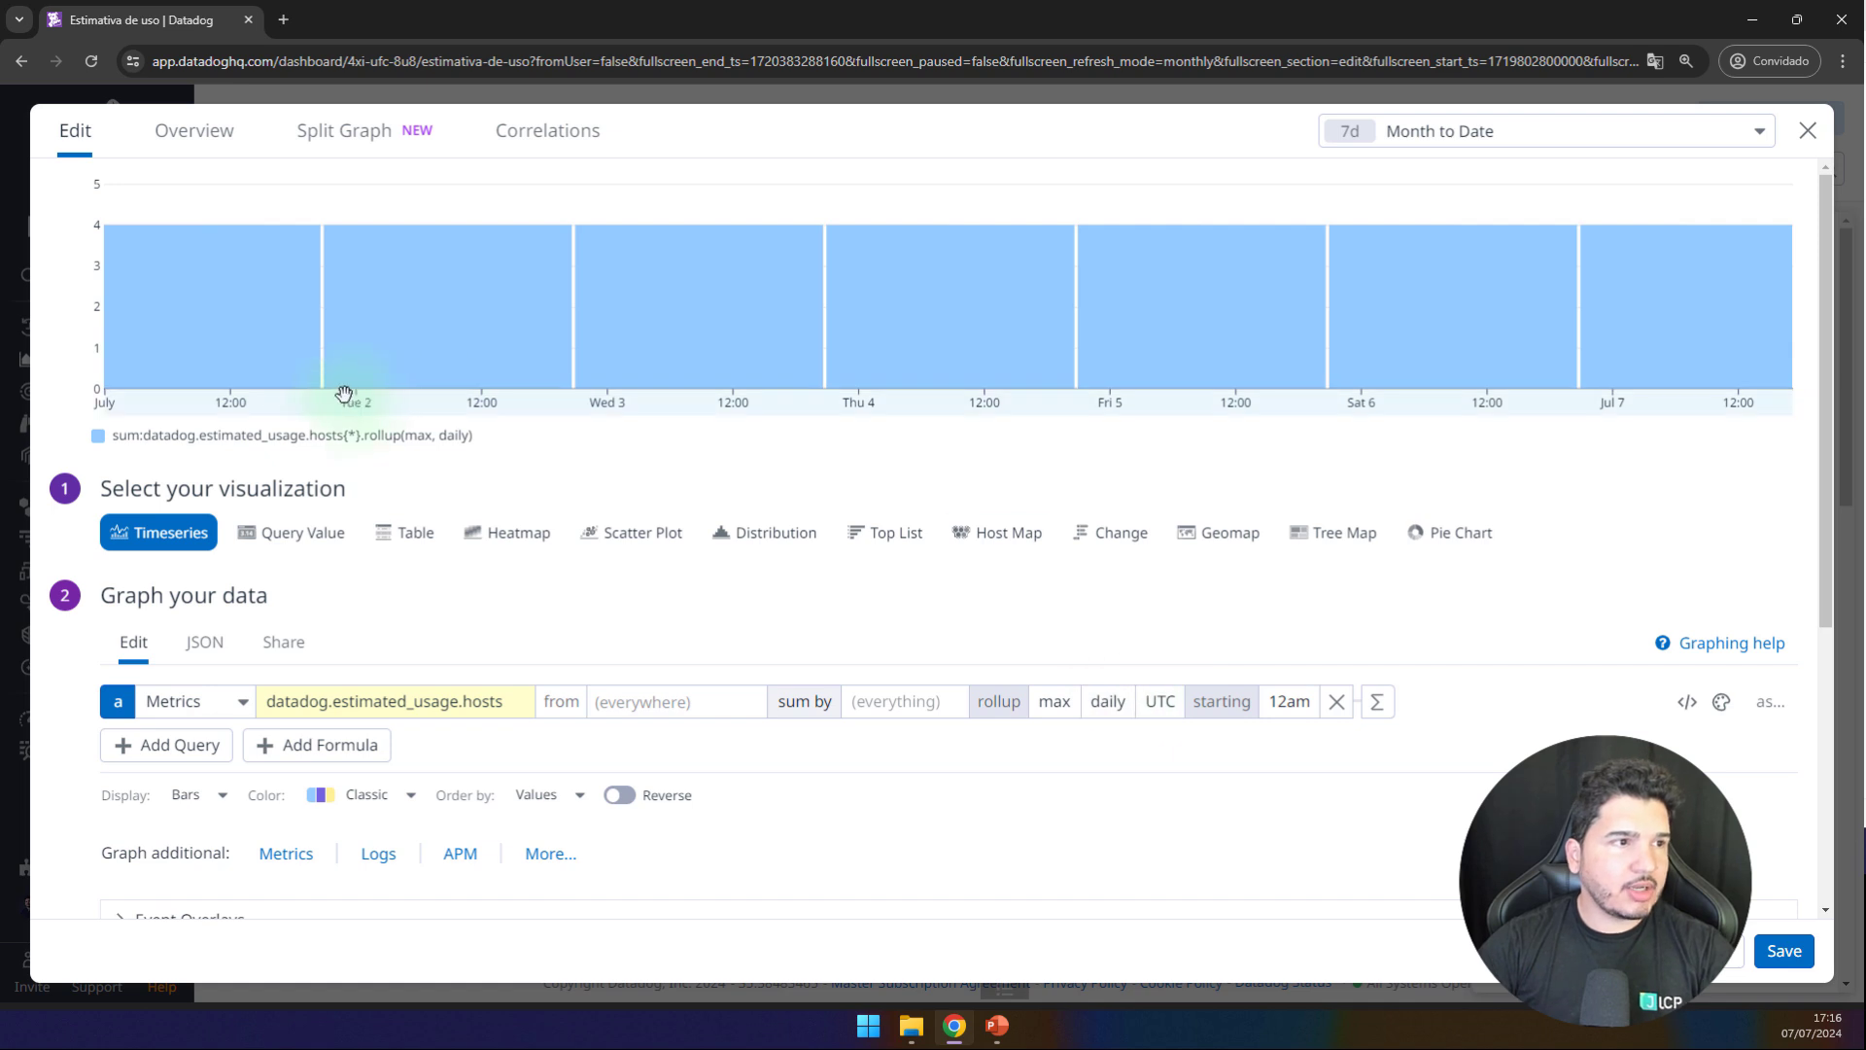
mouse_move(272, 368)
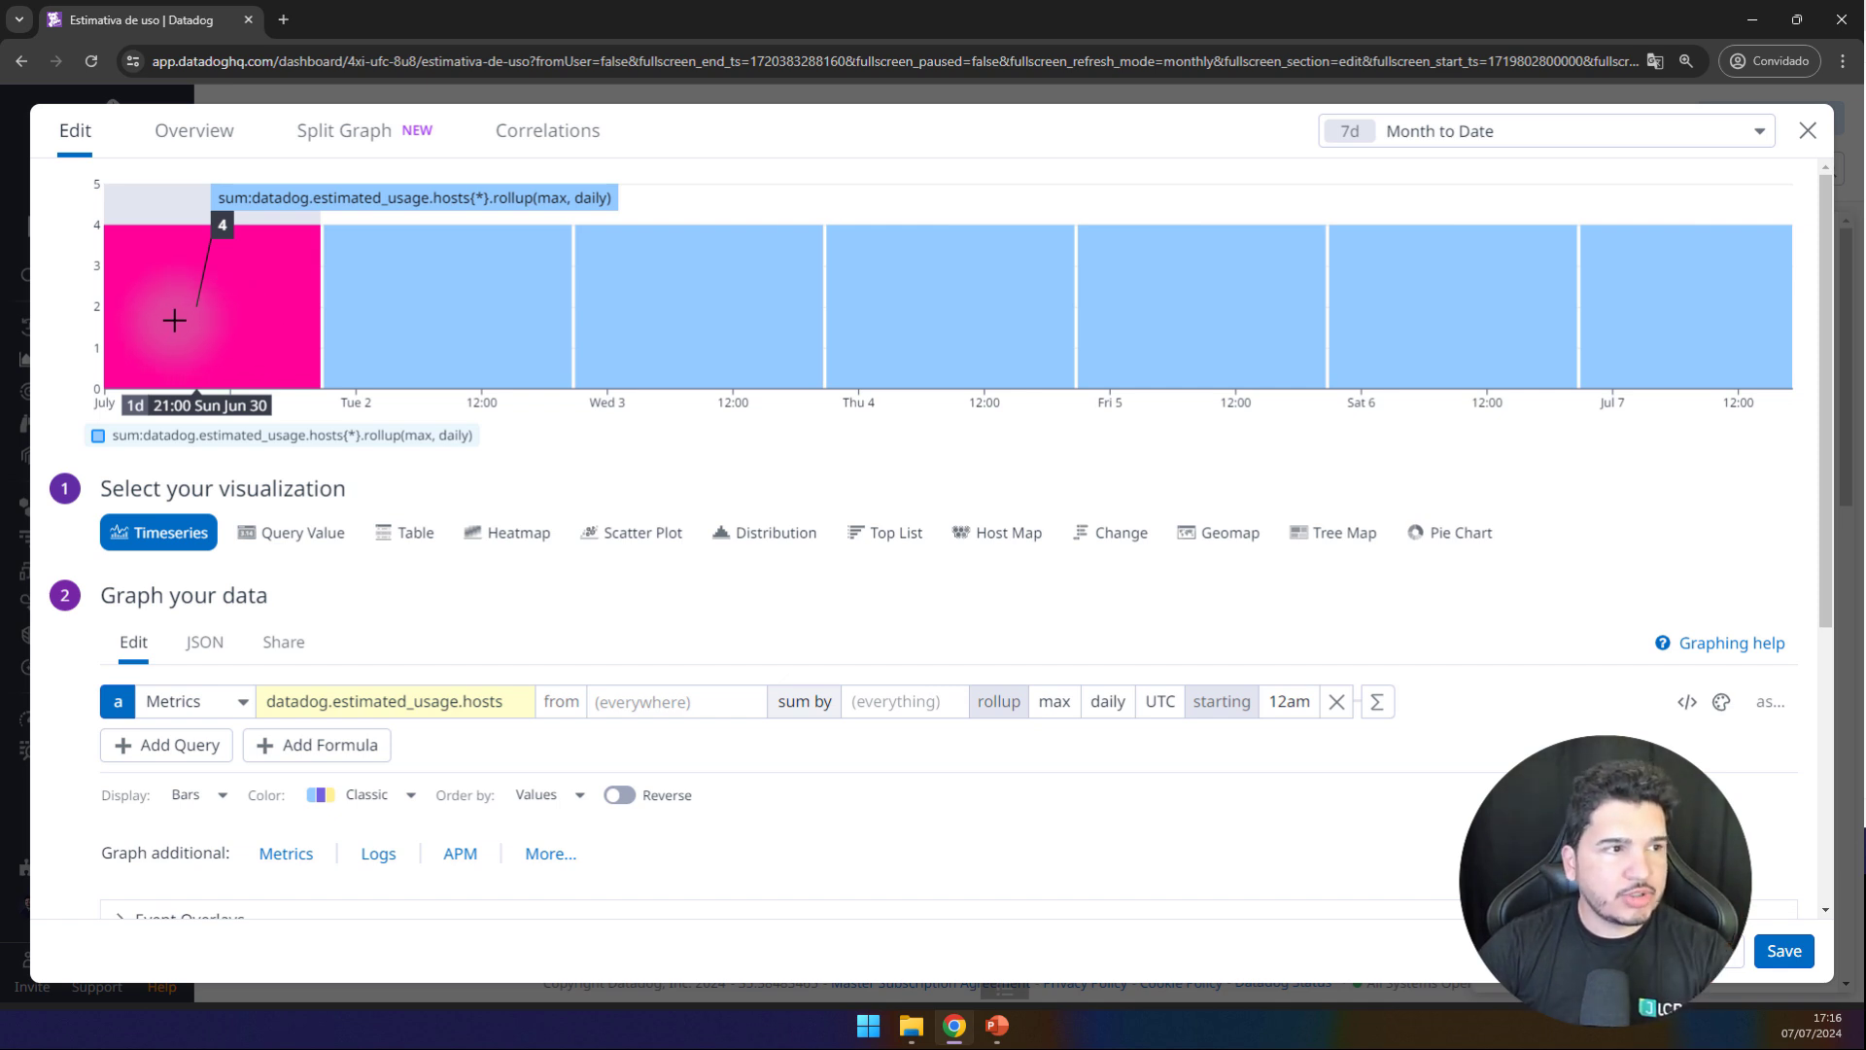
click(1163, 710)
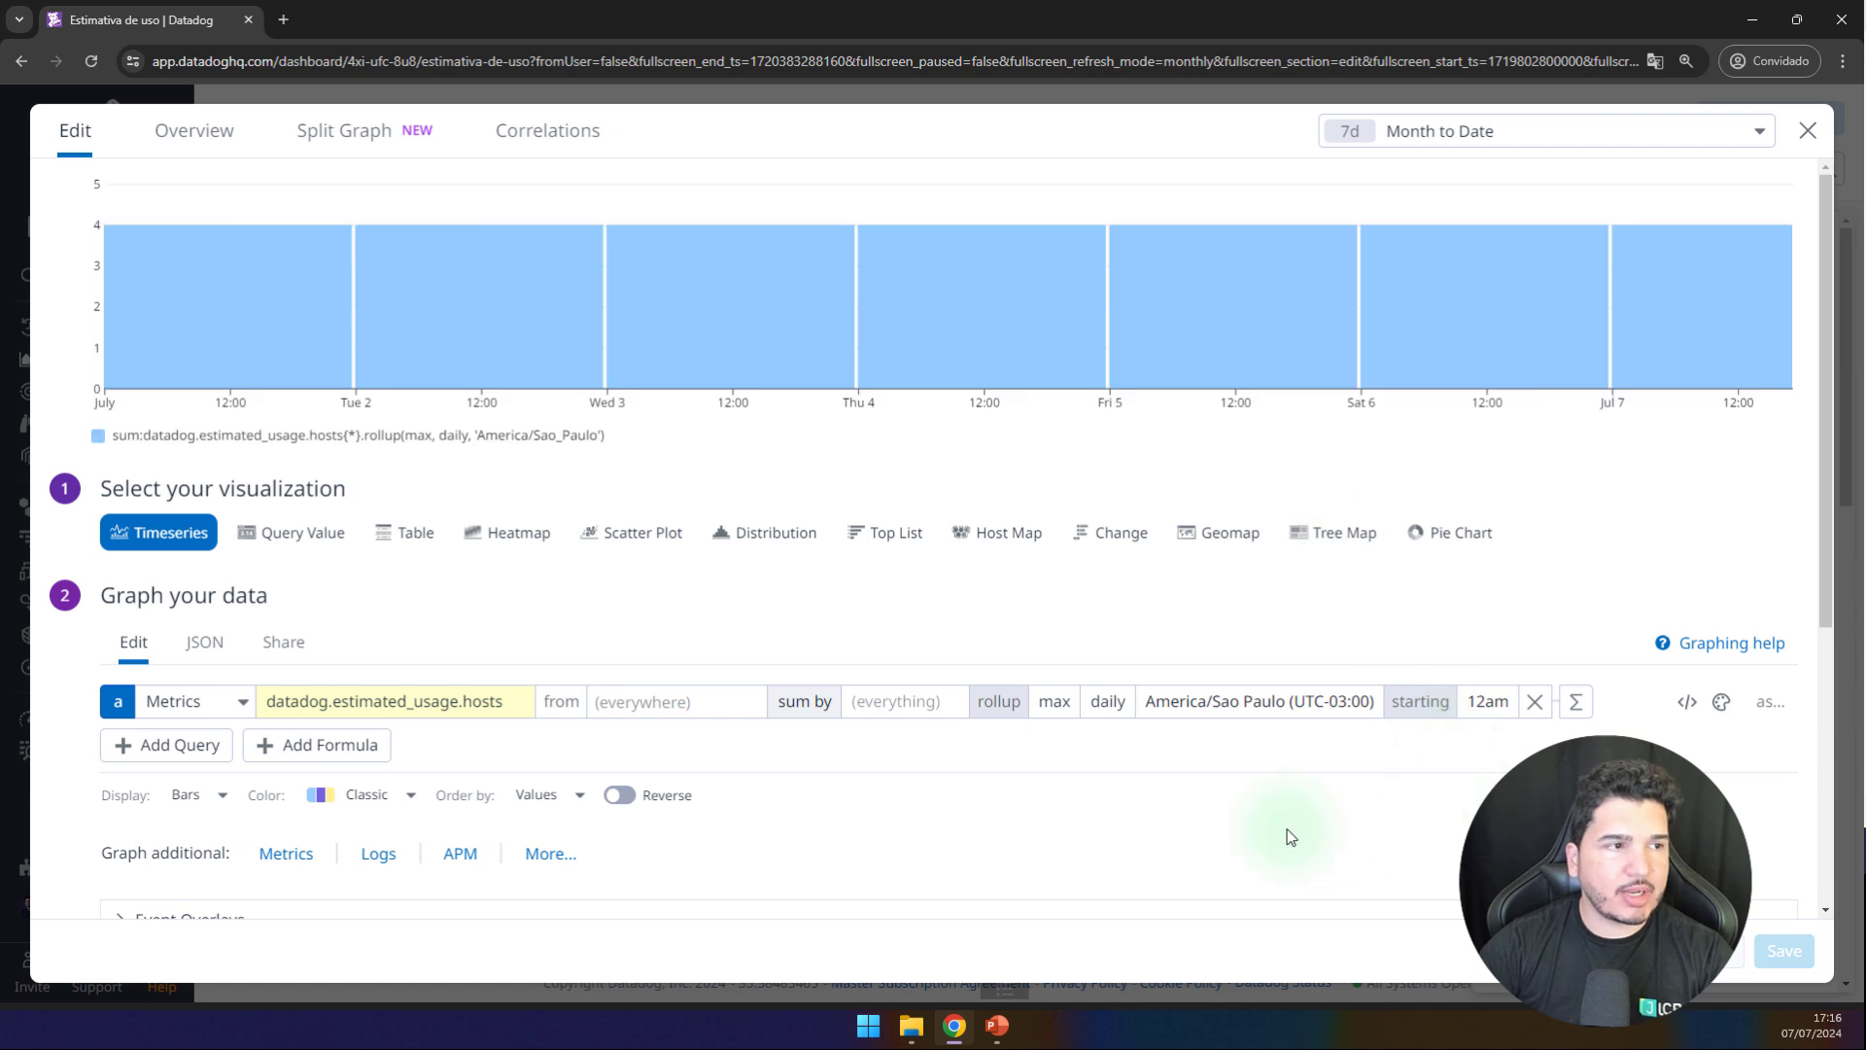
mouse_move(249, 263)
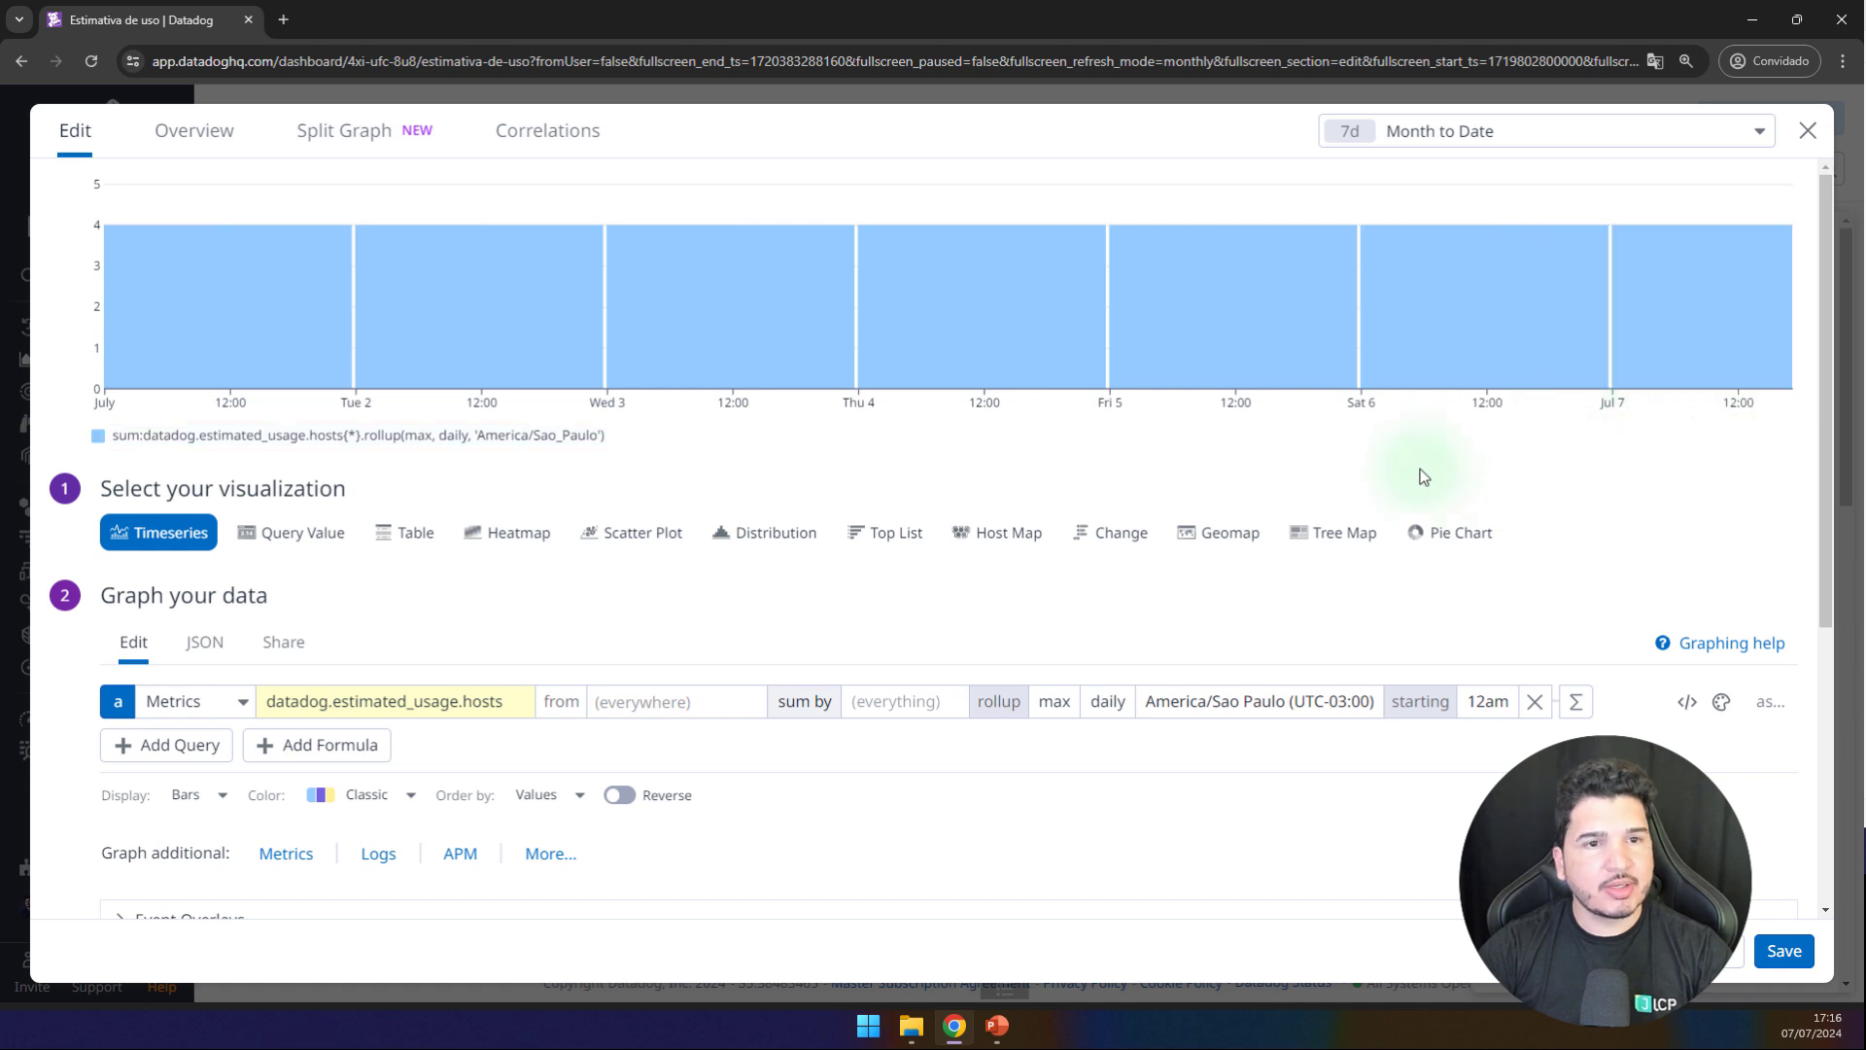
Step: Override the hosts series color with a medium green and set its alias to "Infra Hosts (Daily)"
click(1721, 703)
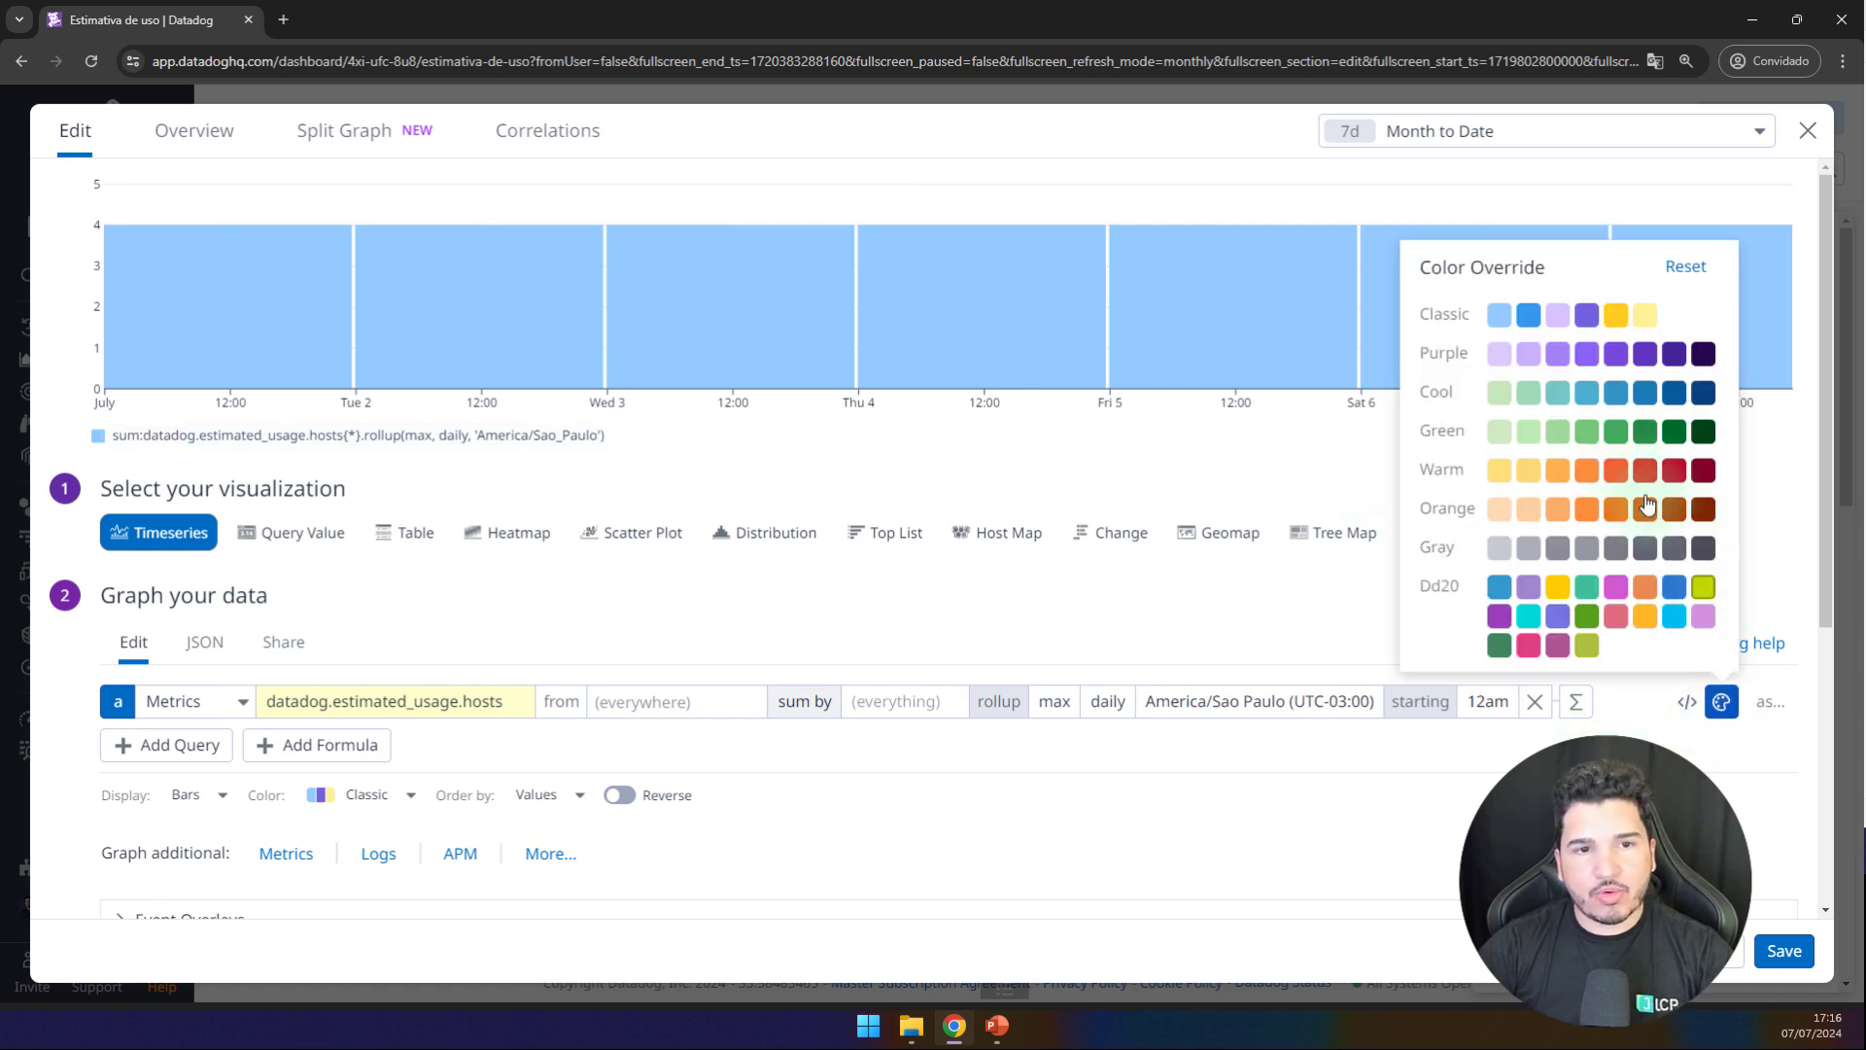
click(1615, 430)
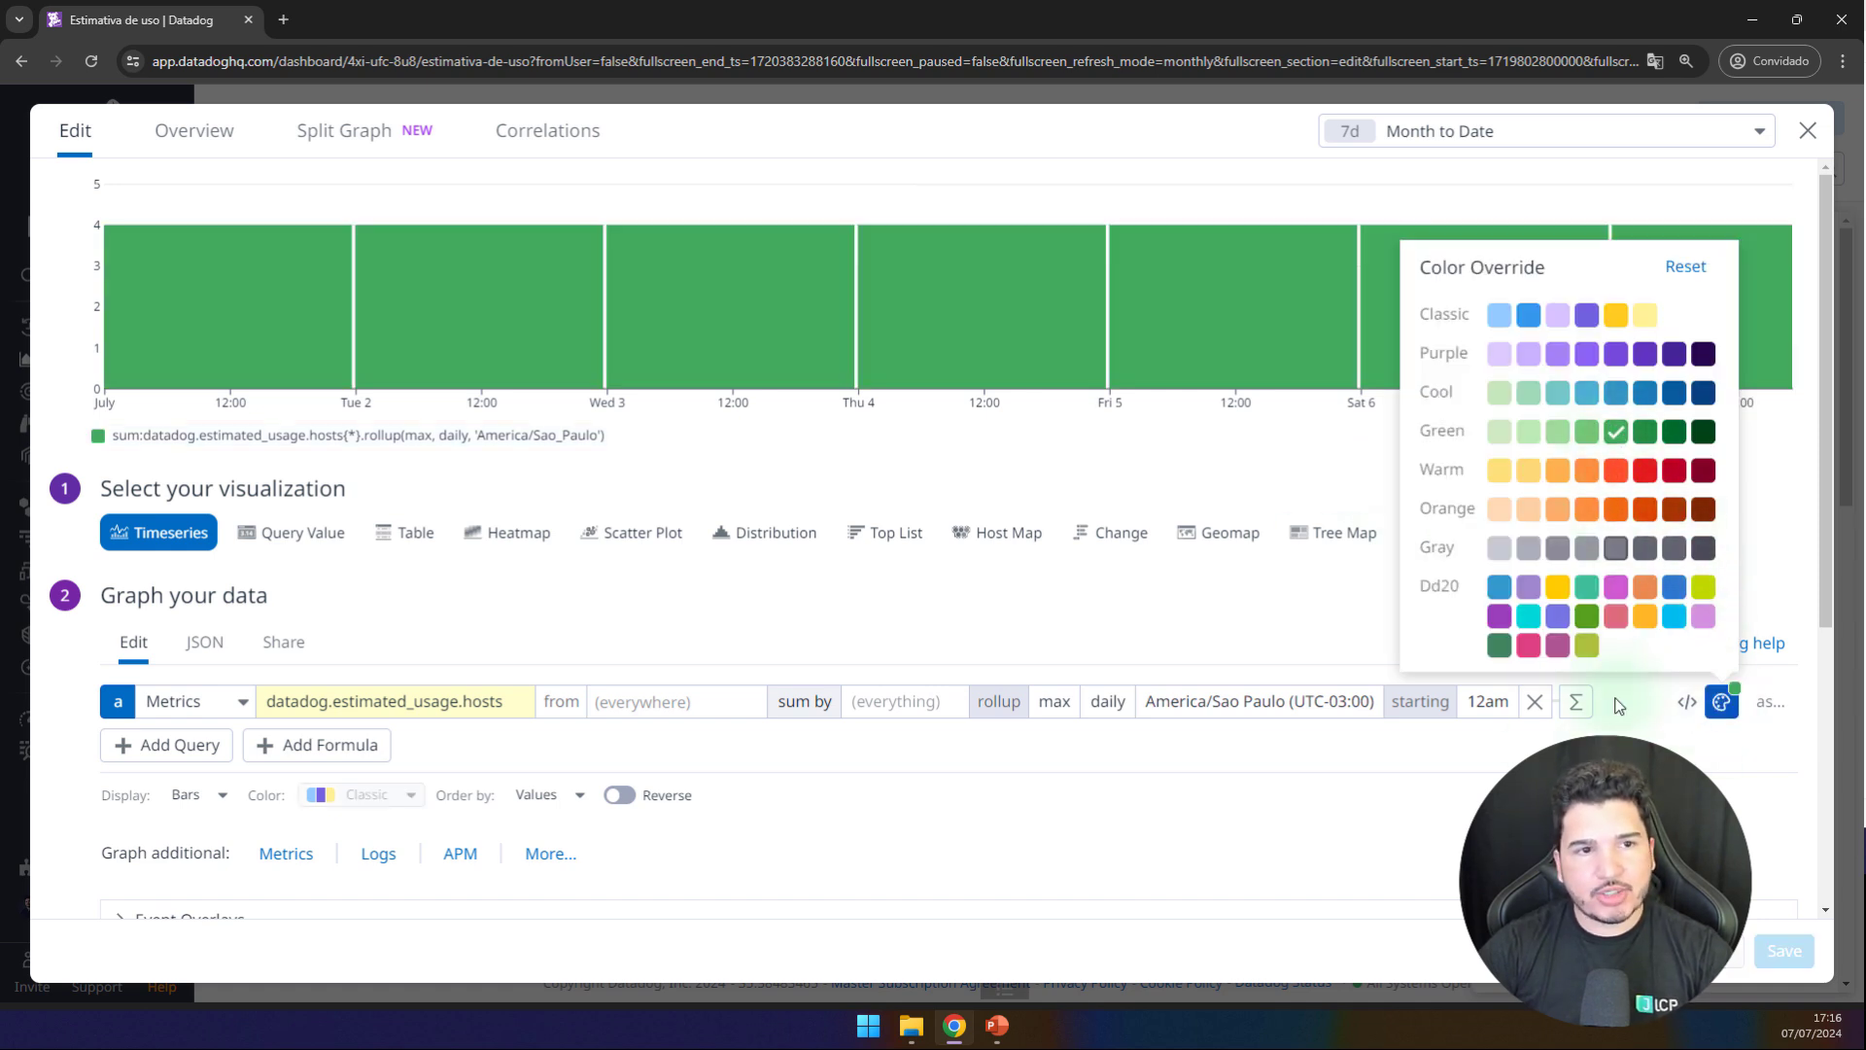
click(1770, 702)
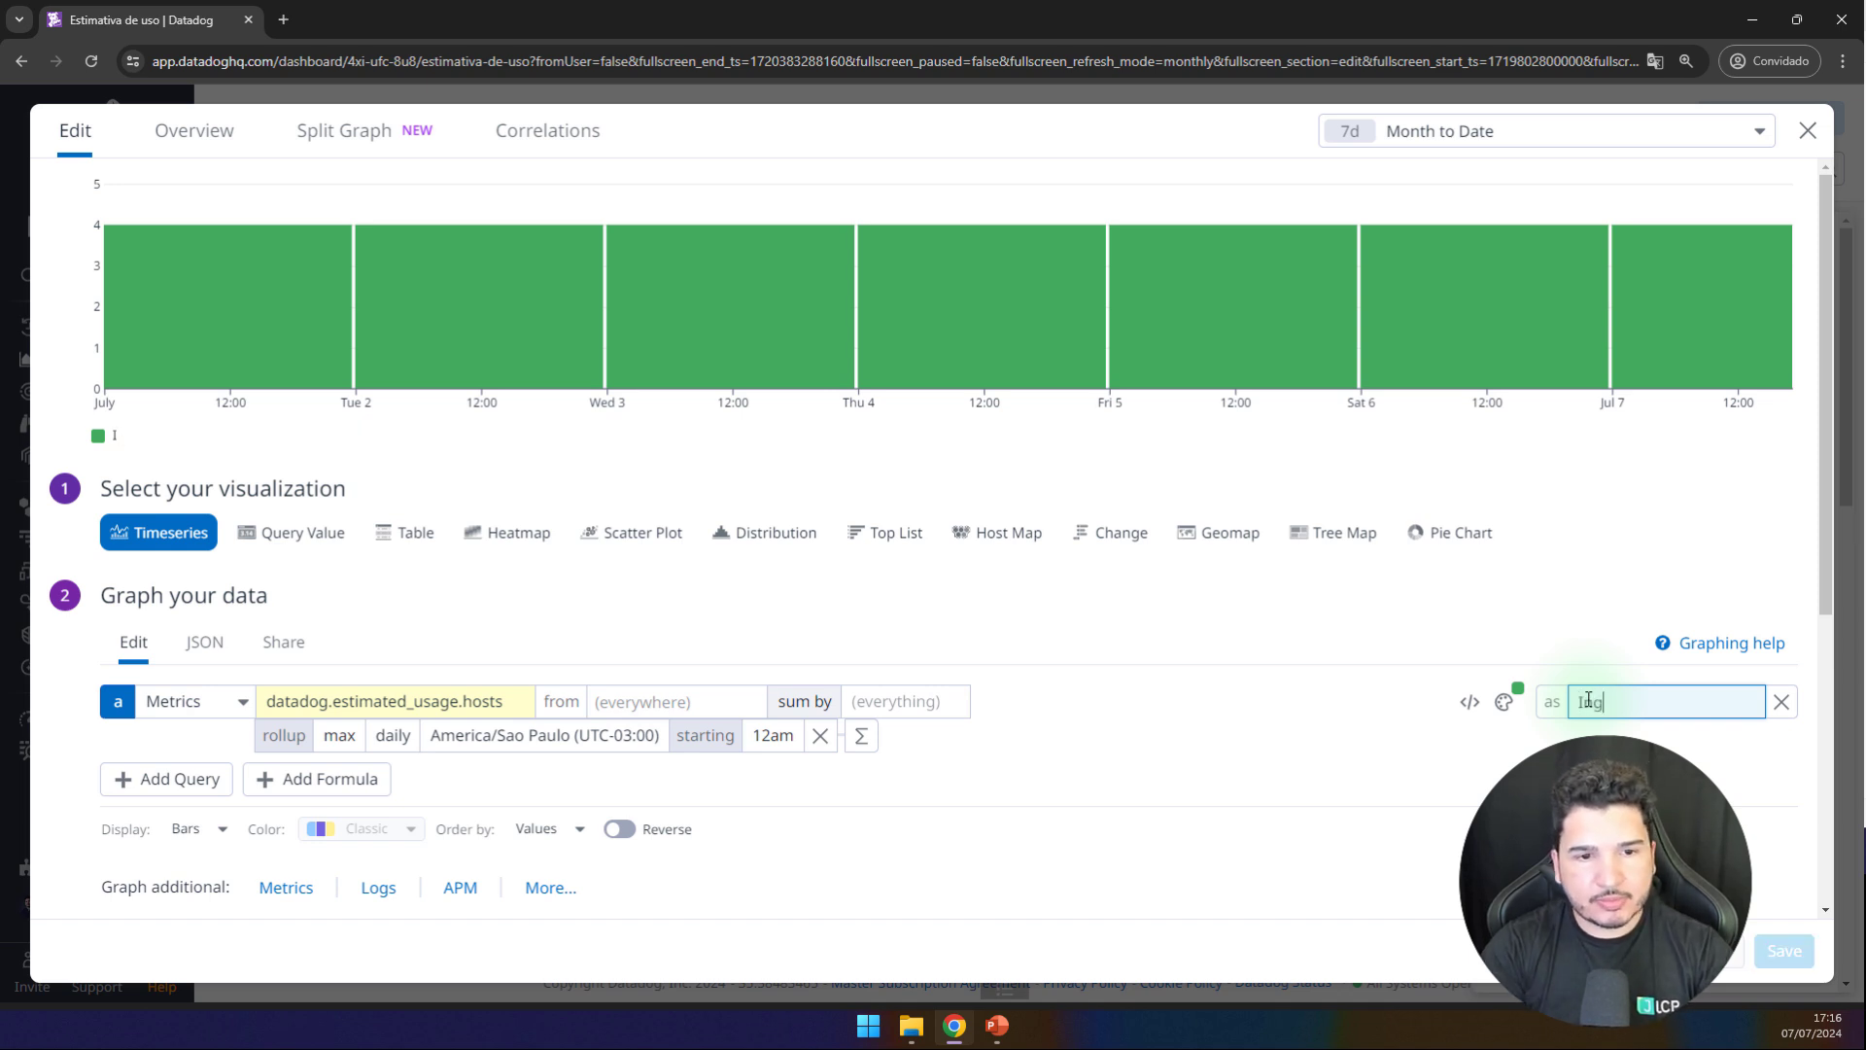
key(BackSpace)
key(BackSpace)
key(BackSpace)
text(fra )
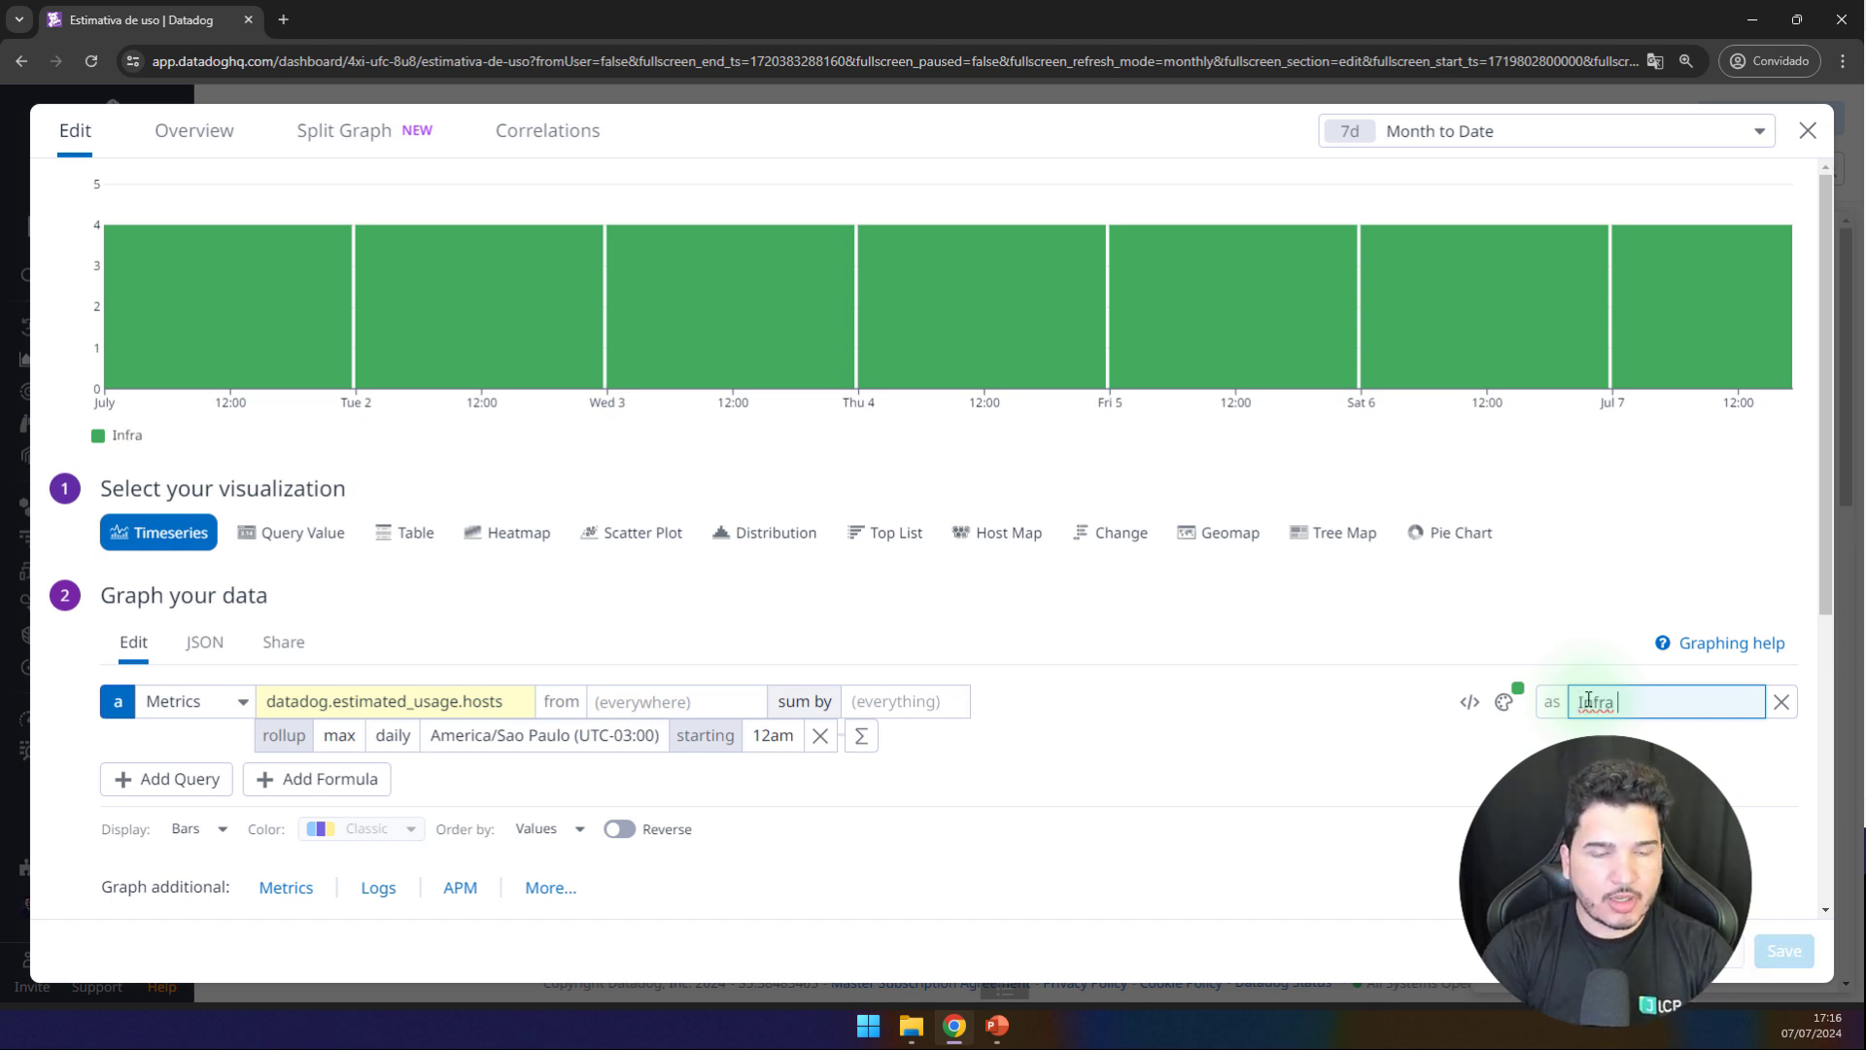
text(Hosts )
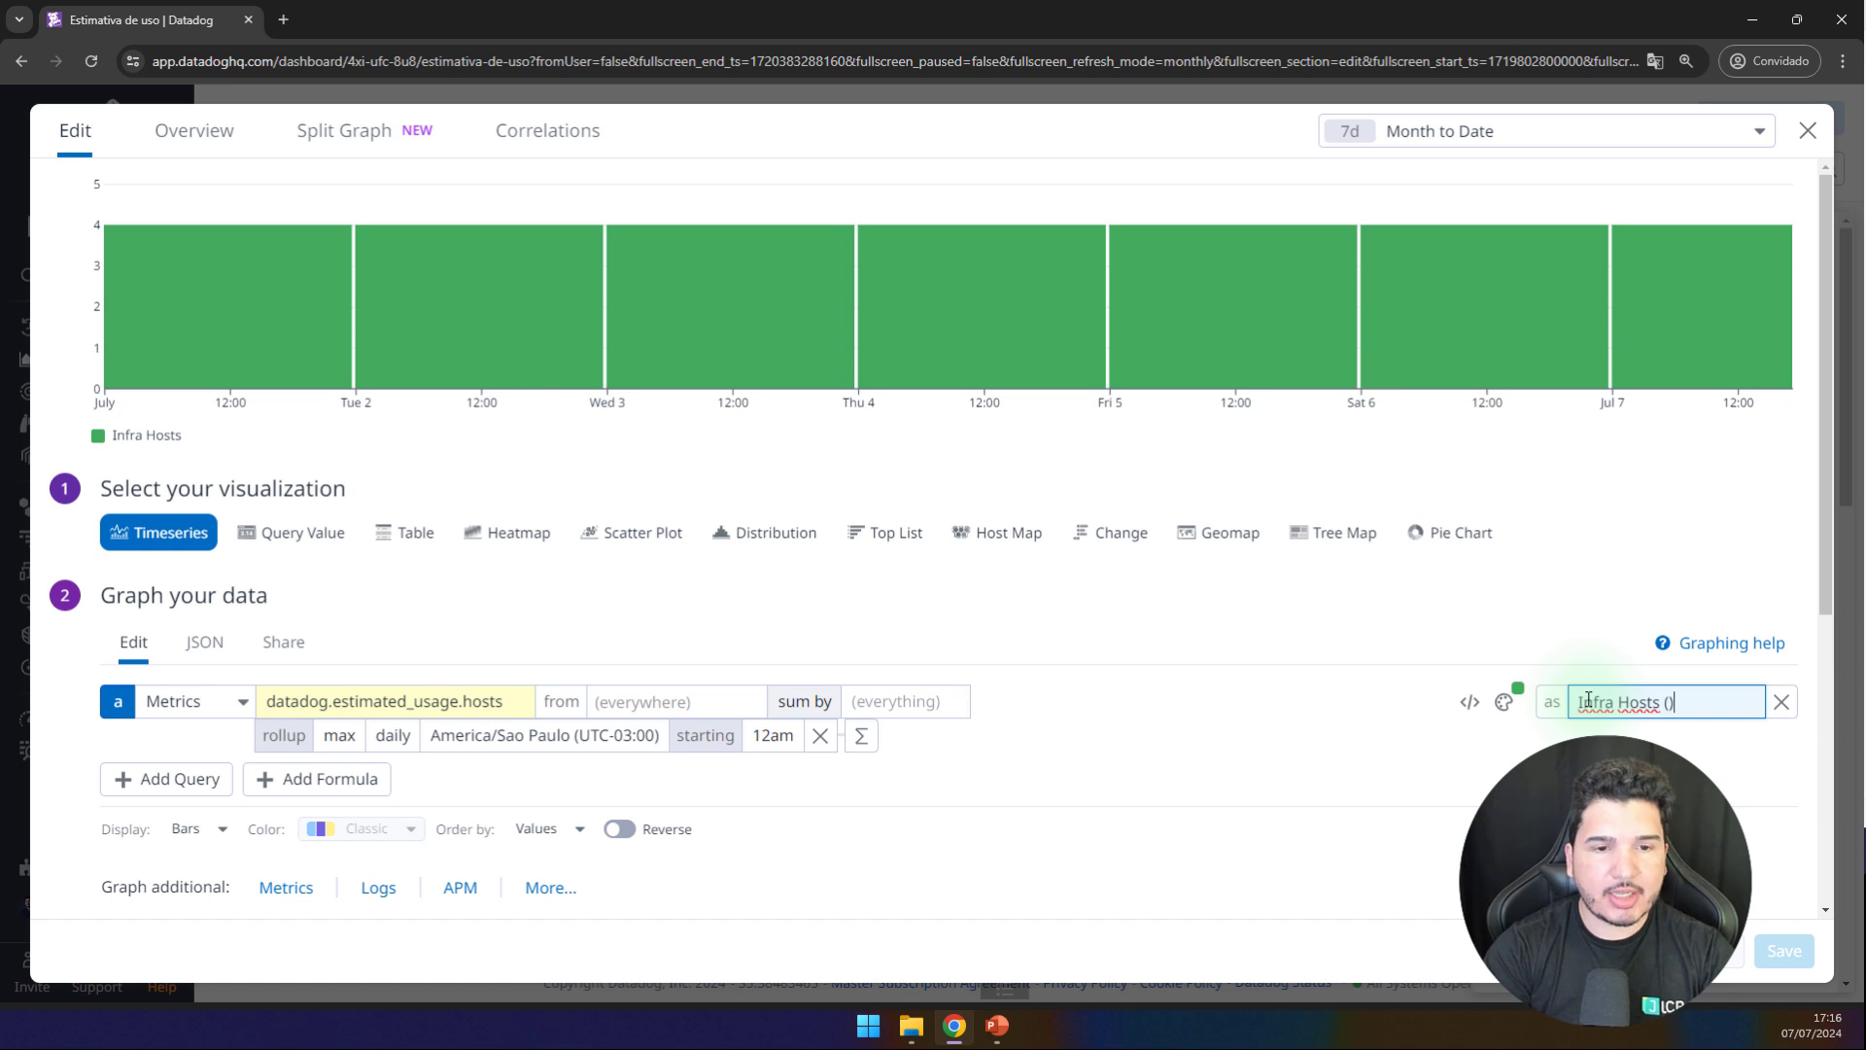
text((Dai)
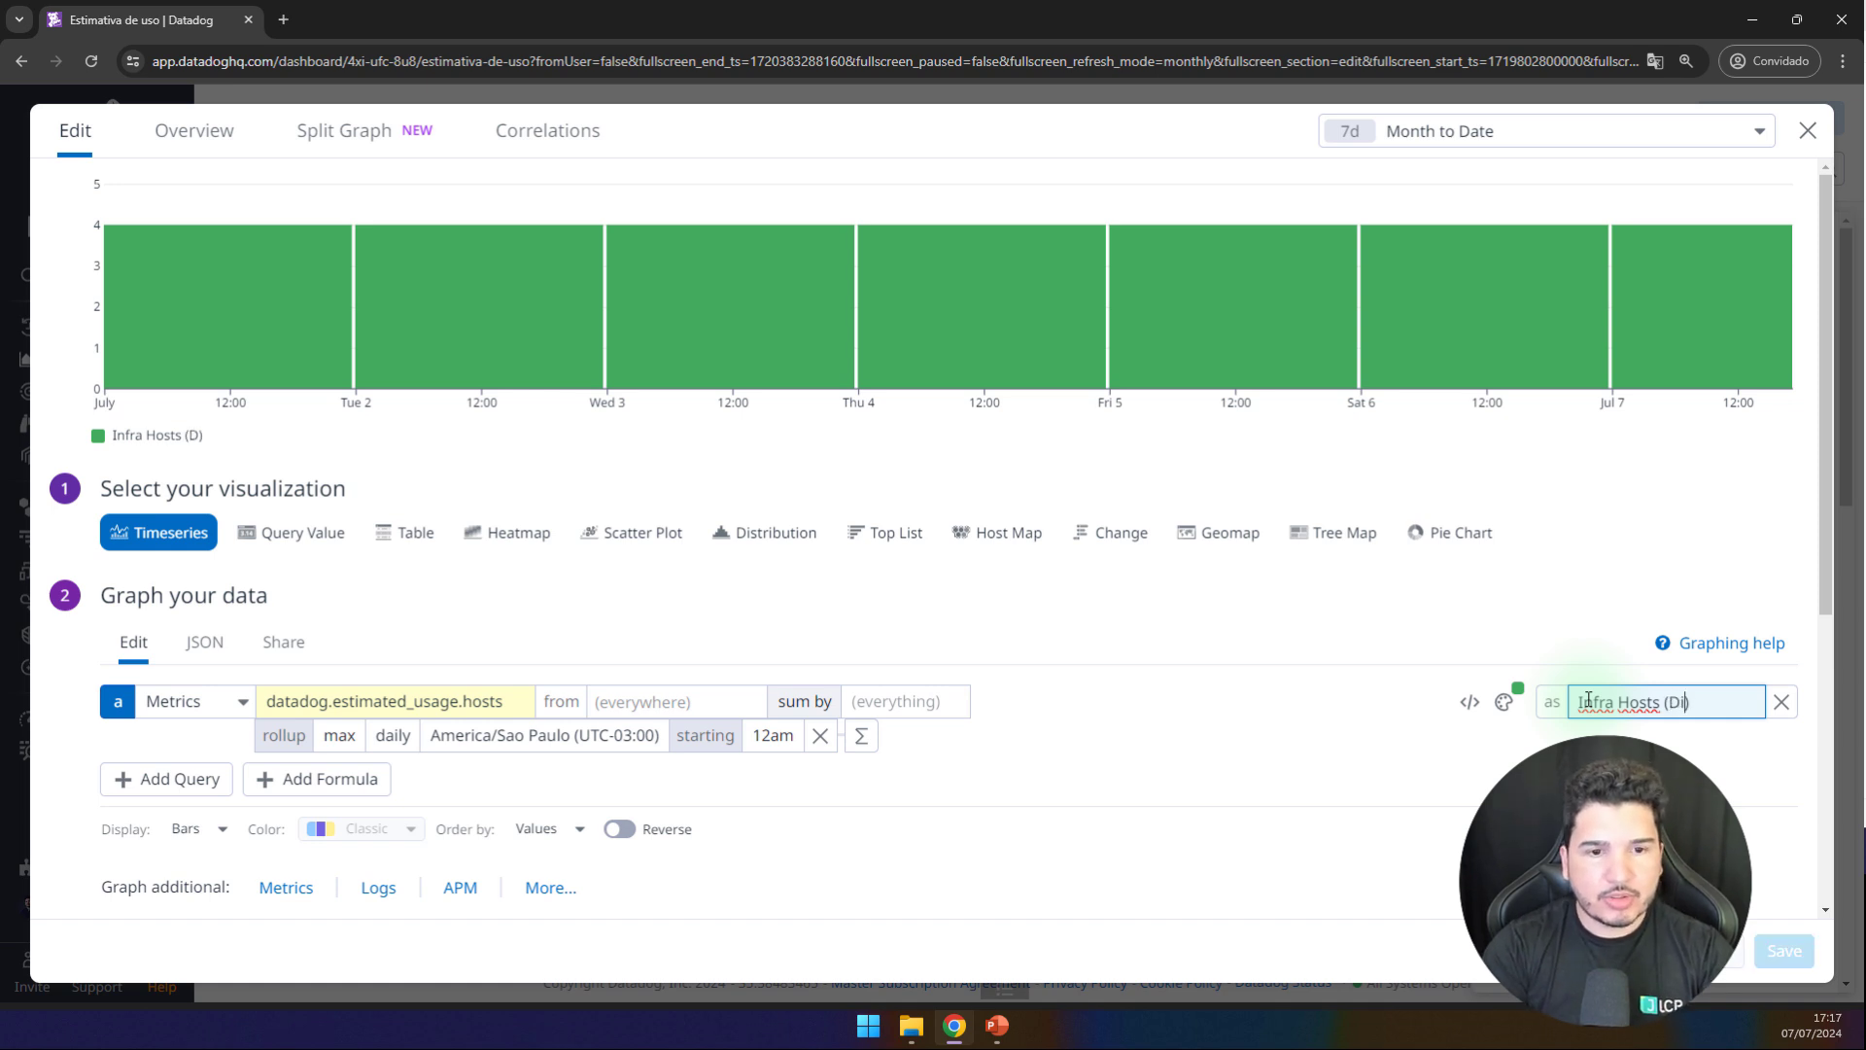
text(ly)
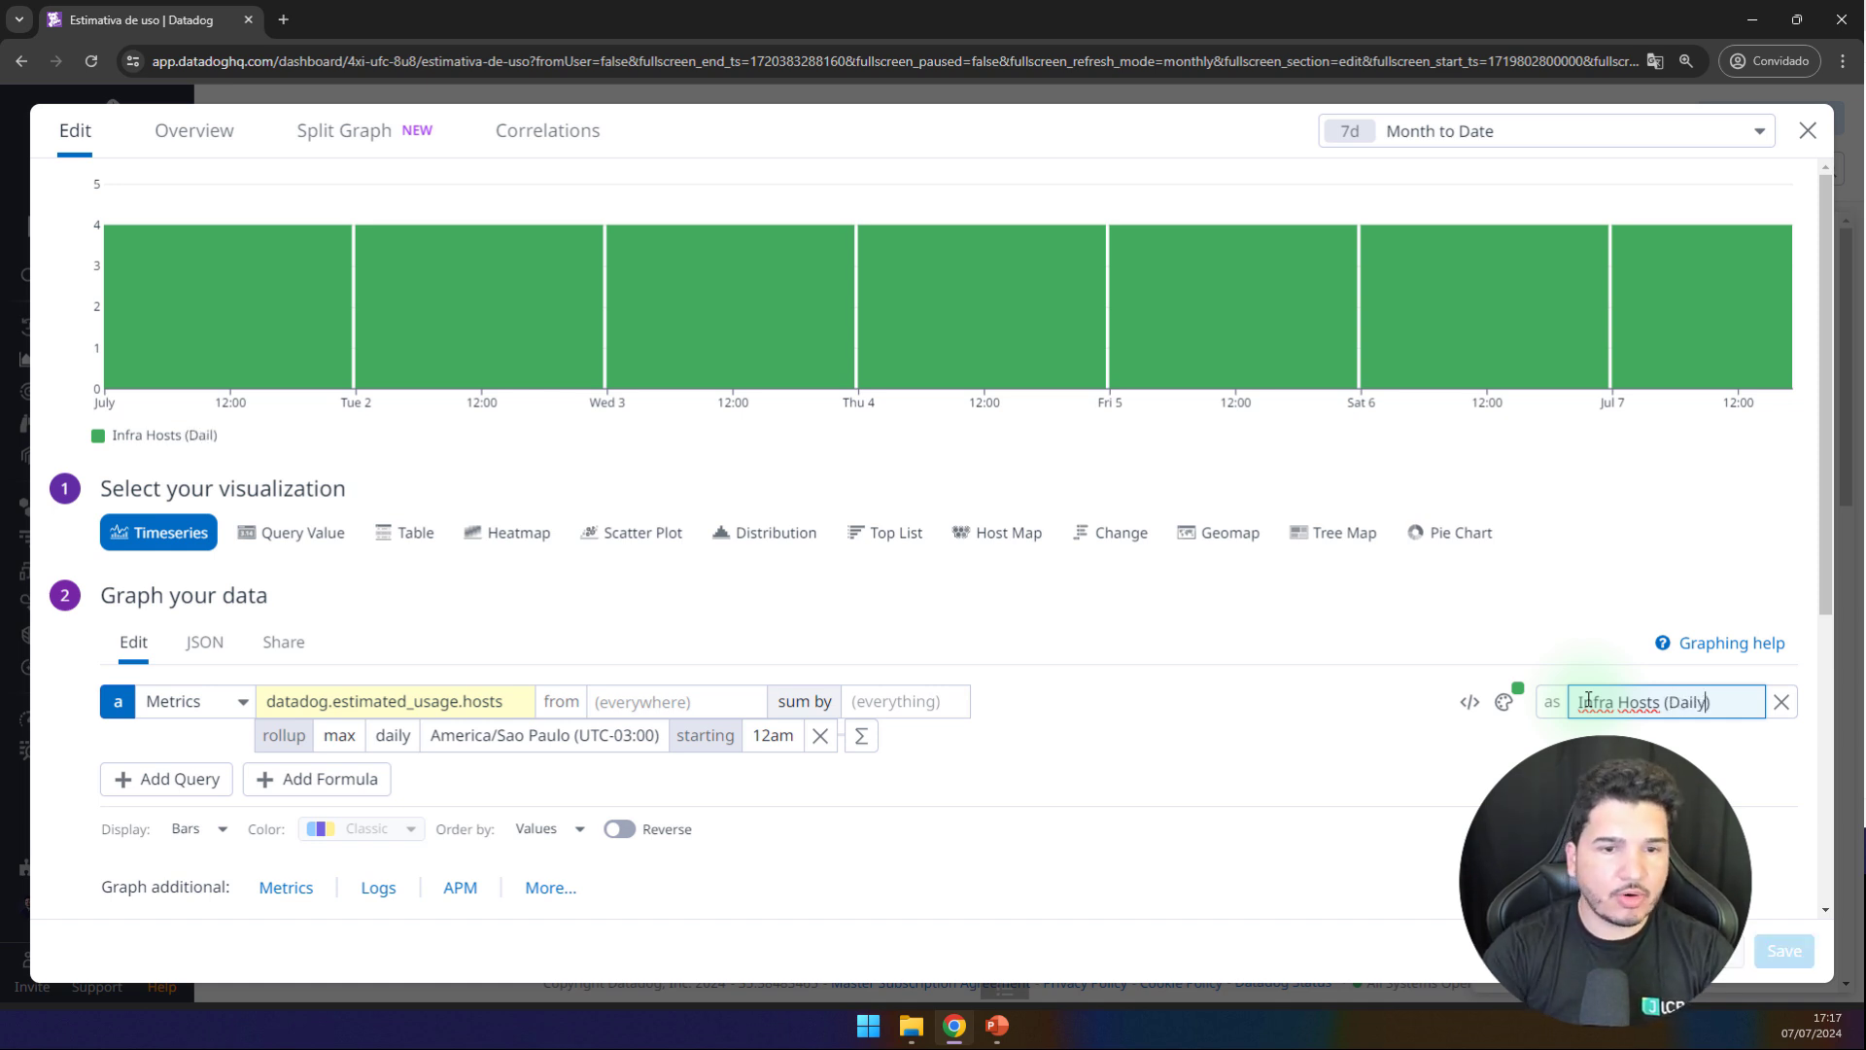
click(1585, 821)
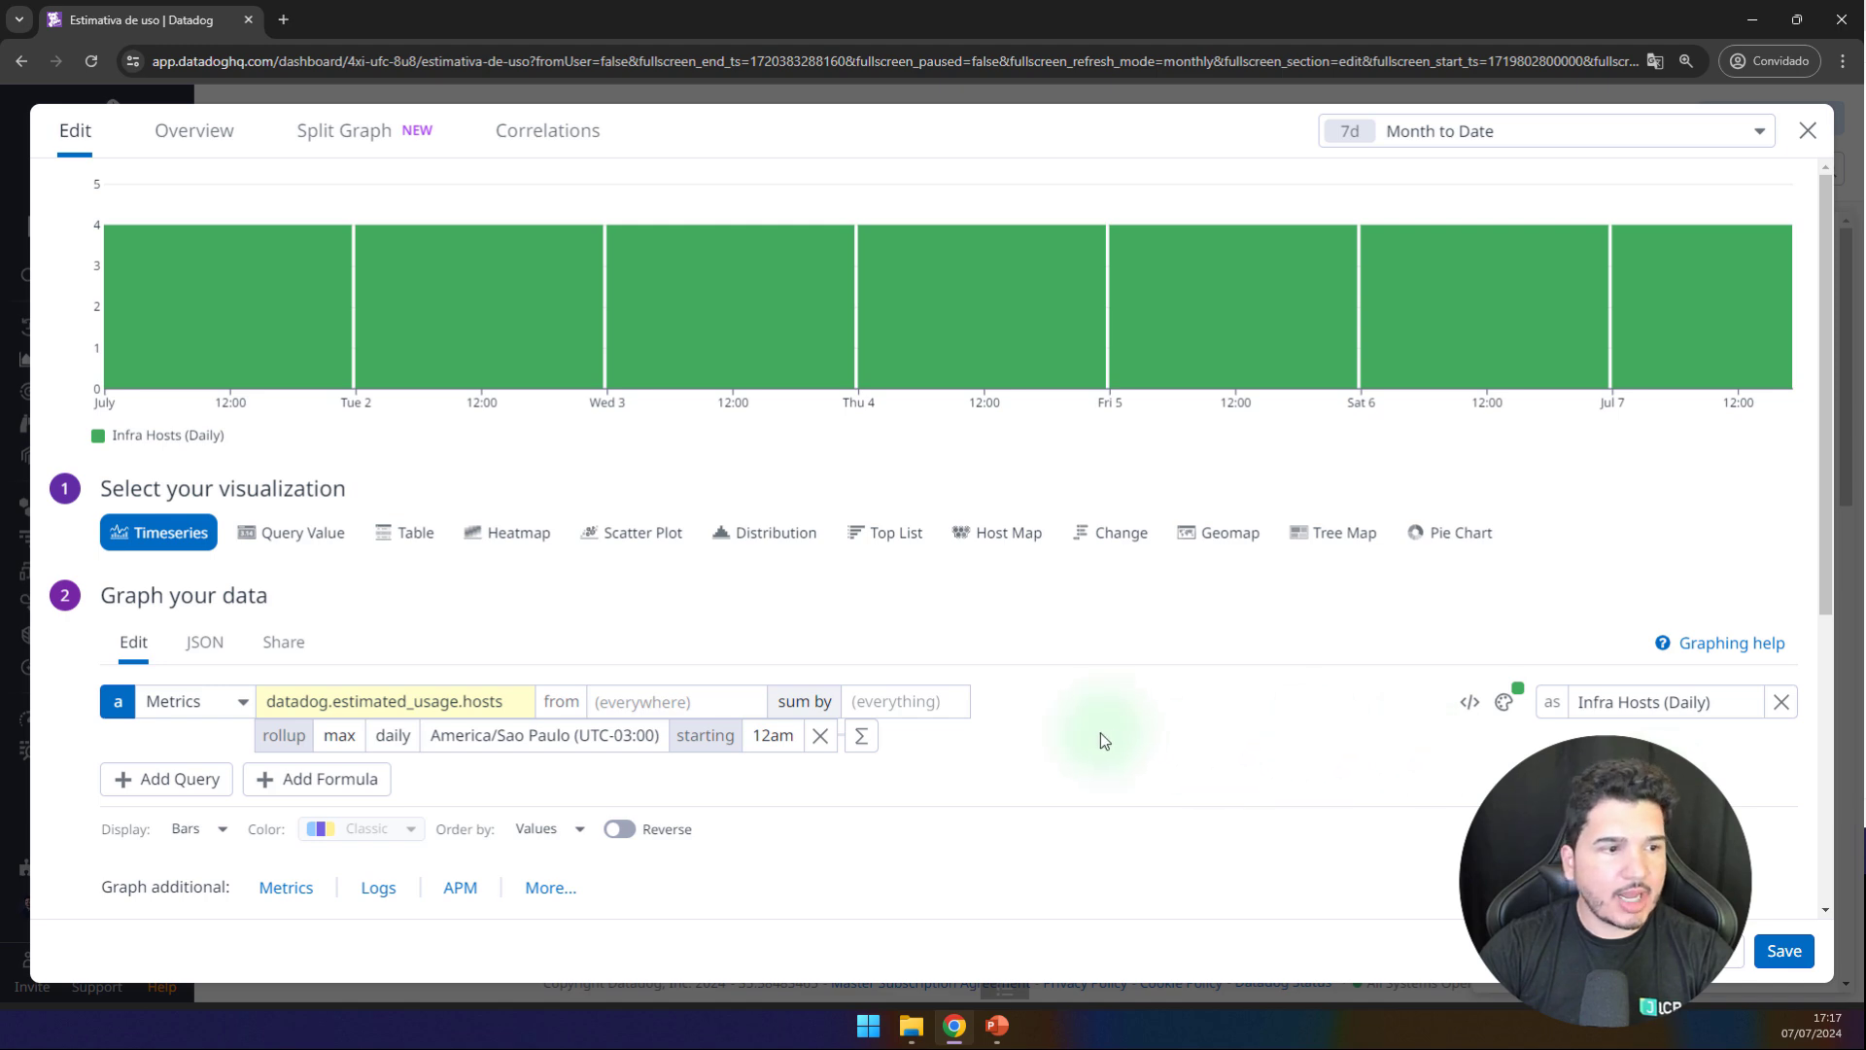
Step: Copy the series alias into the graph title as "Infra Hosts (Daily)" and save the widget
scroll(1102, 741, down, 1)
drag(1718, 605, 1553, 655)
key(ctrl+c)
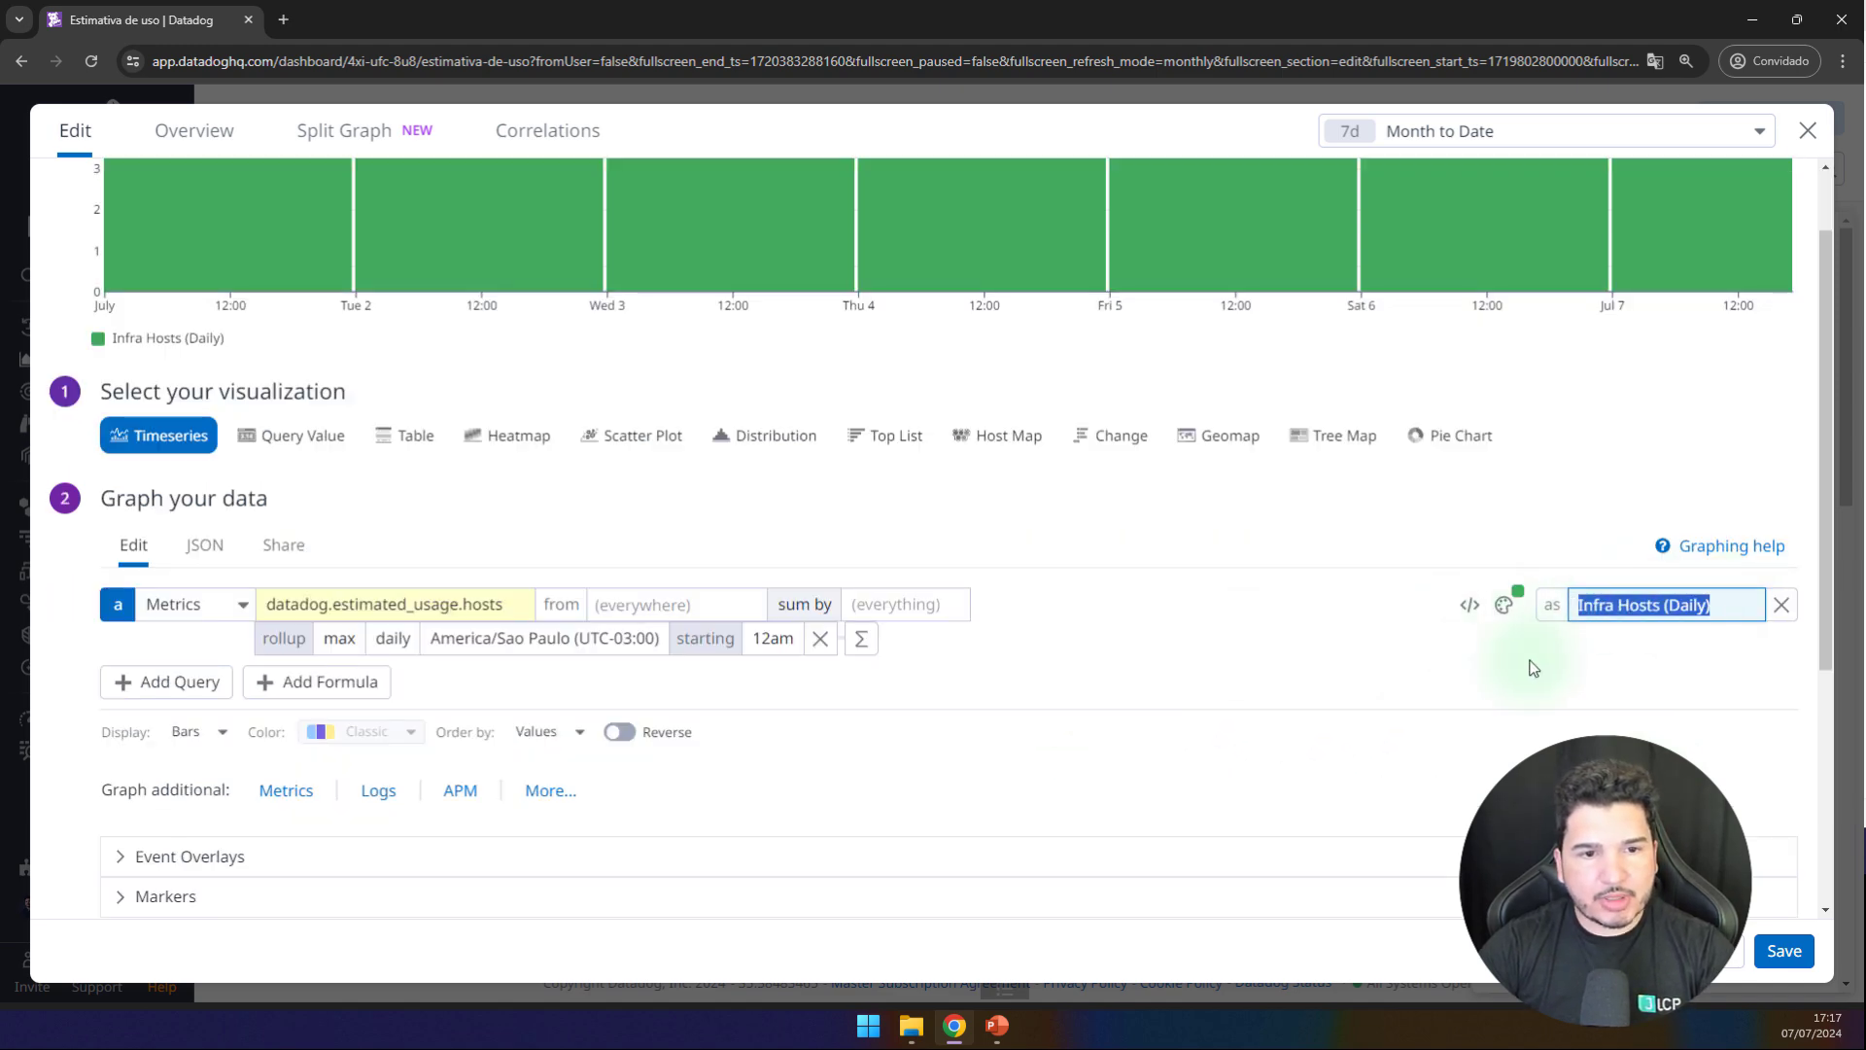
scroll(933, 813, down, 4)
click(226, 878)
key(ctrl+v)
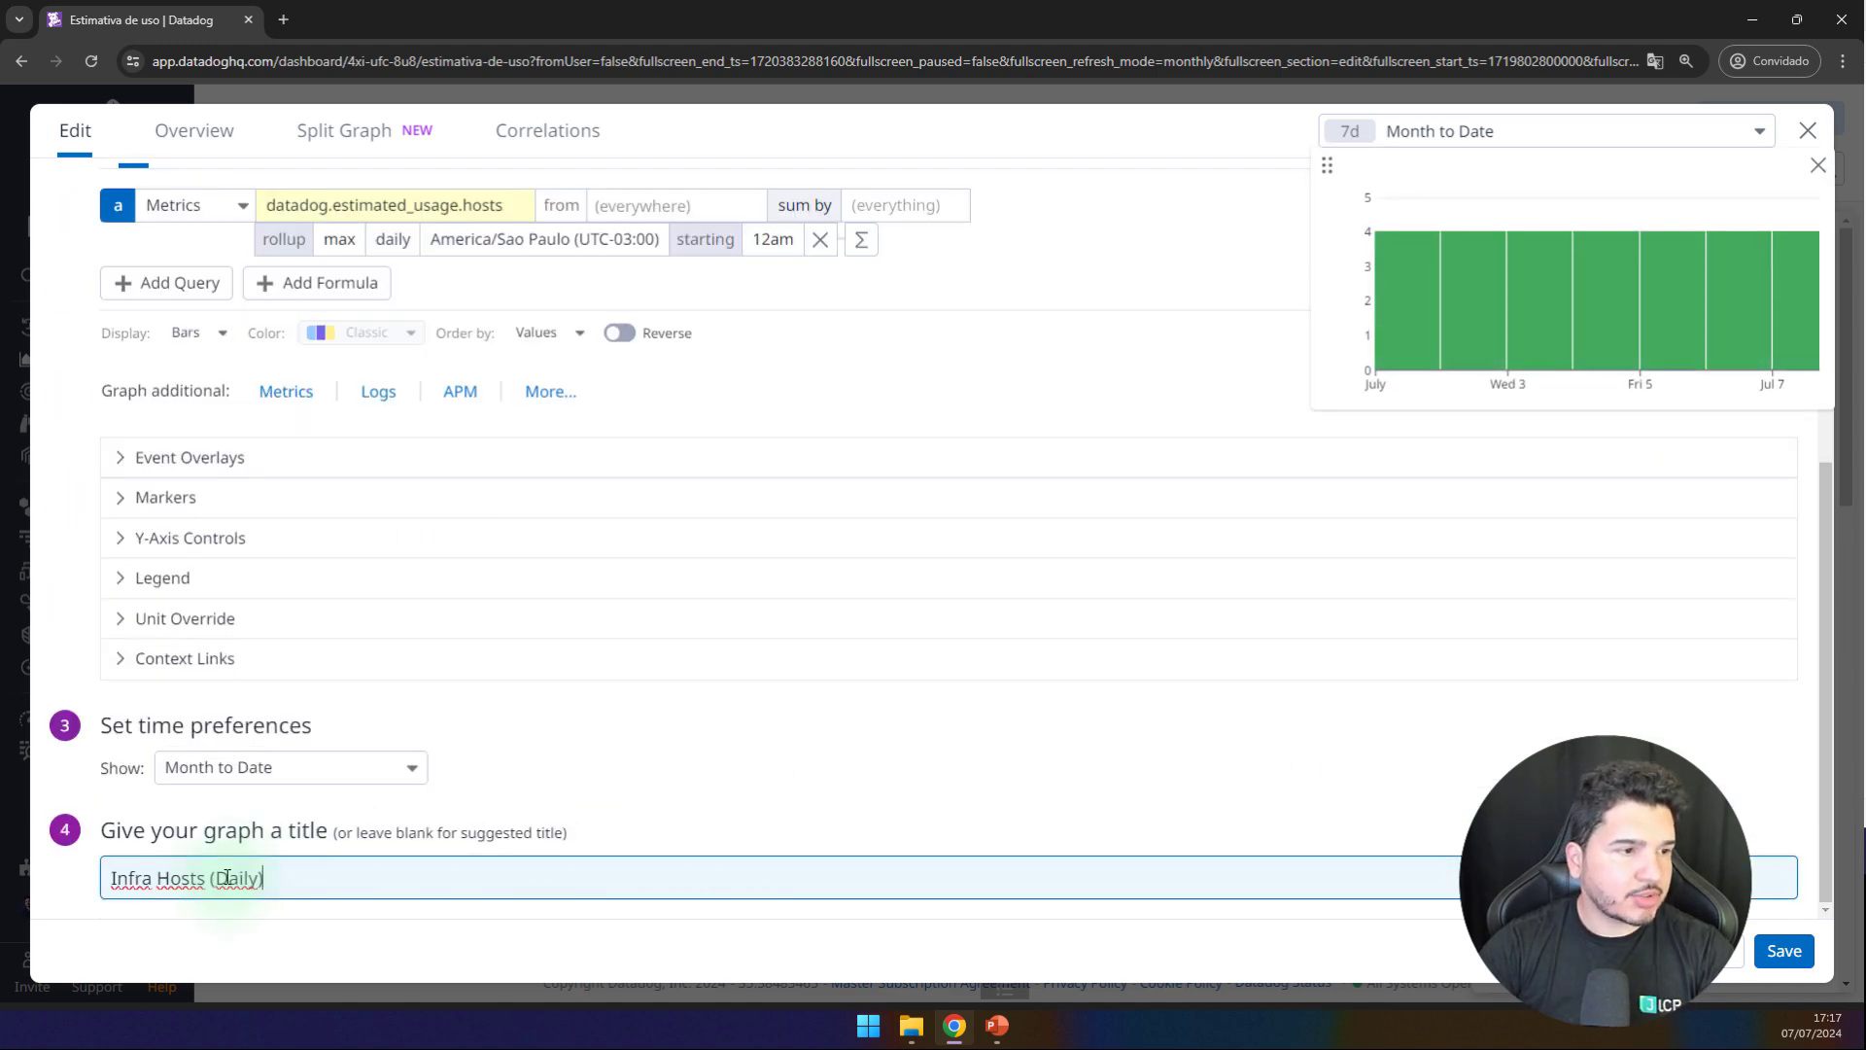
click(1785, 951)
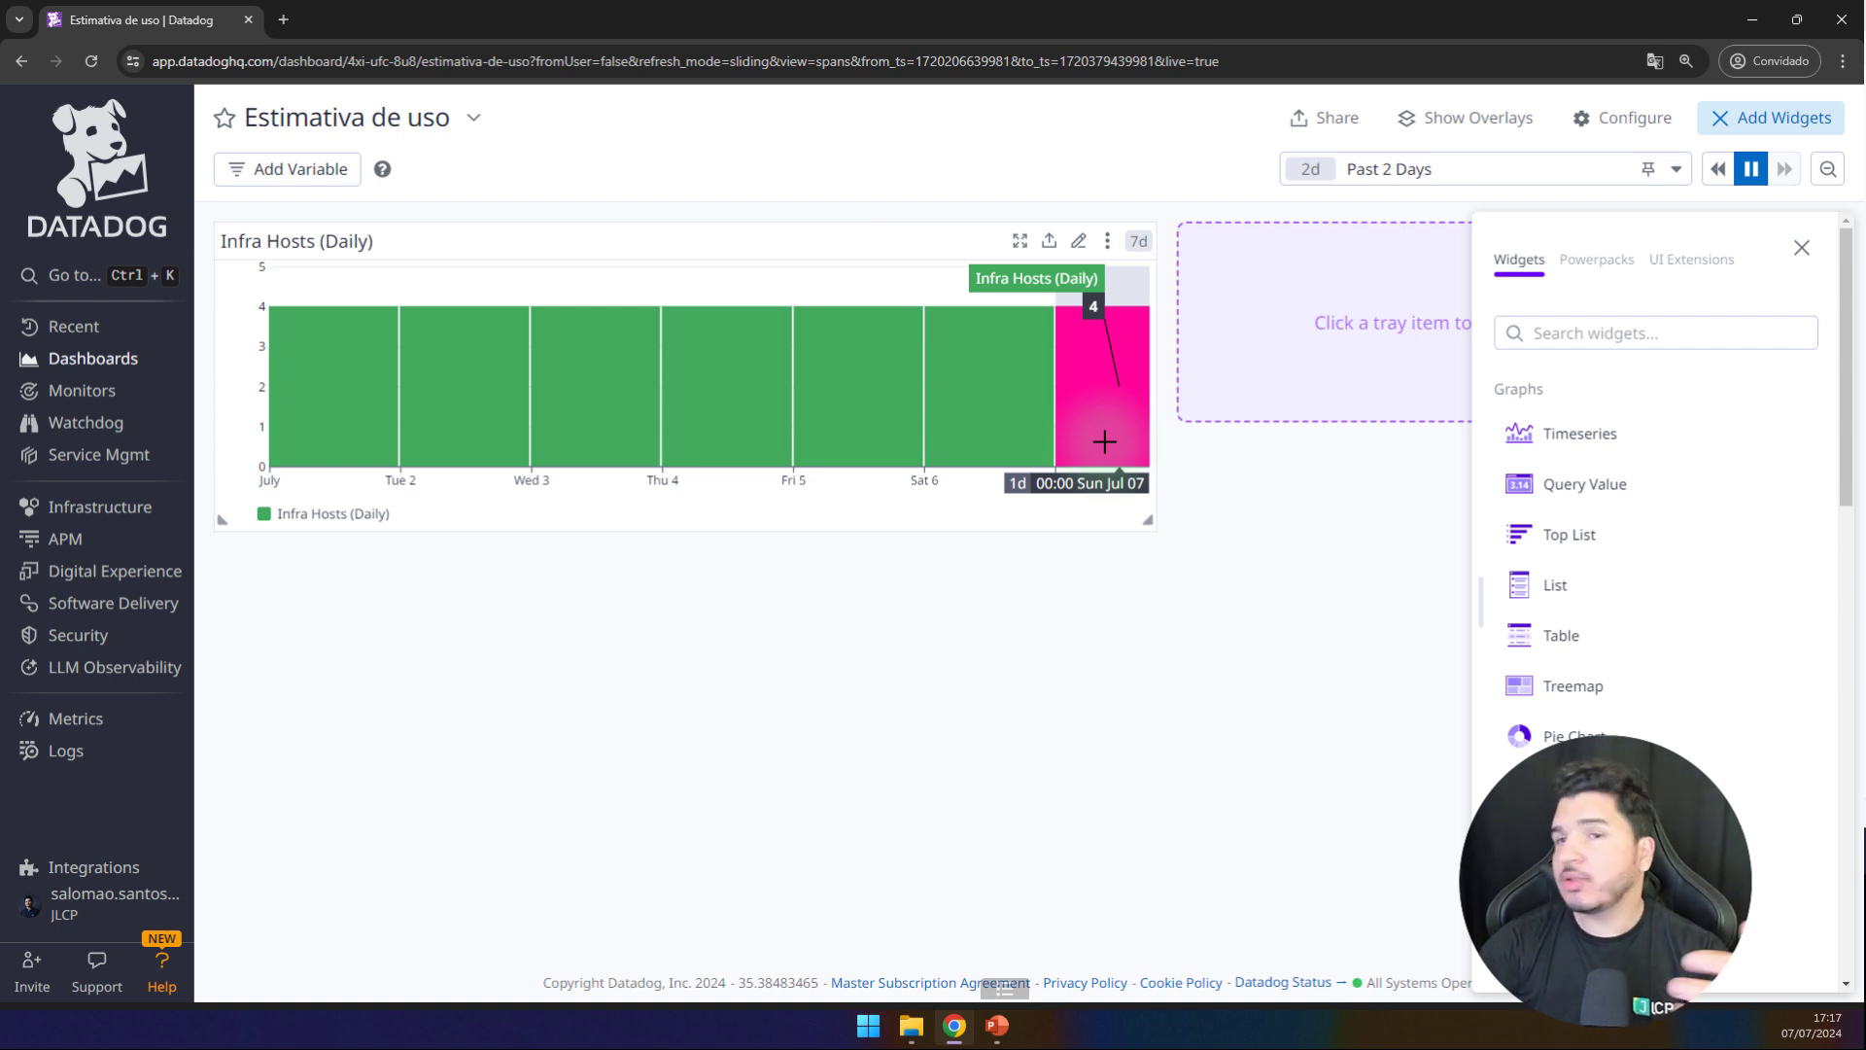
Step: Clone the Infra Hosts (Daily) widget and arrange a narrow copy to the left of the full-width graph
click(1307, 566)
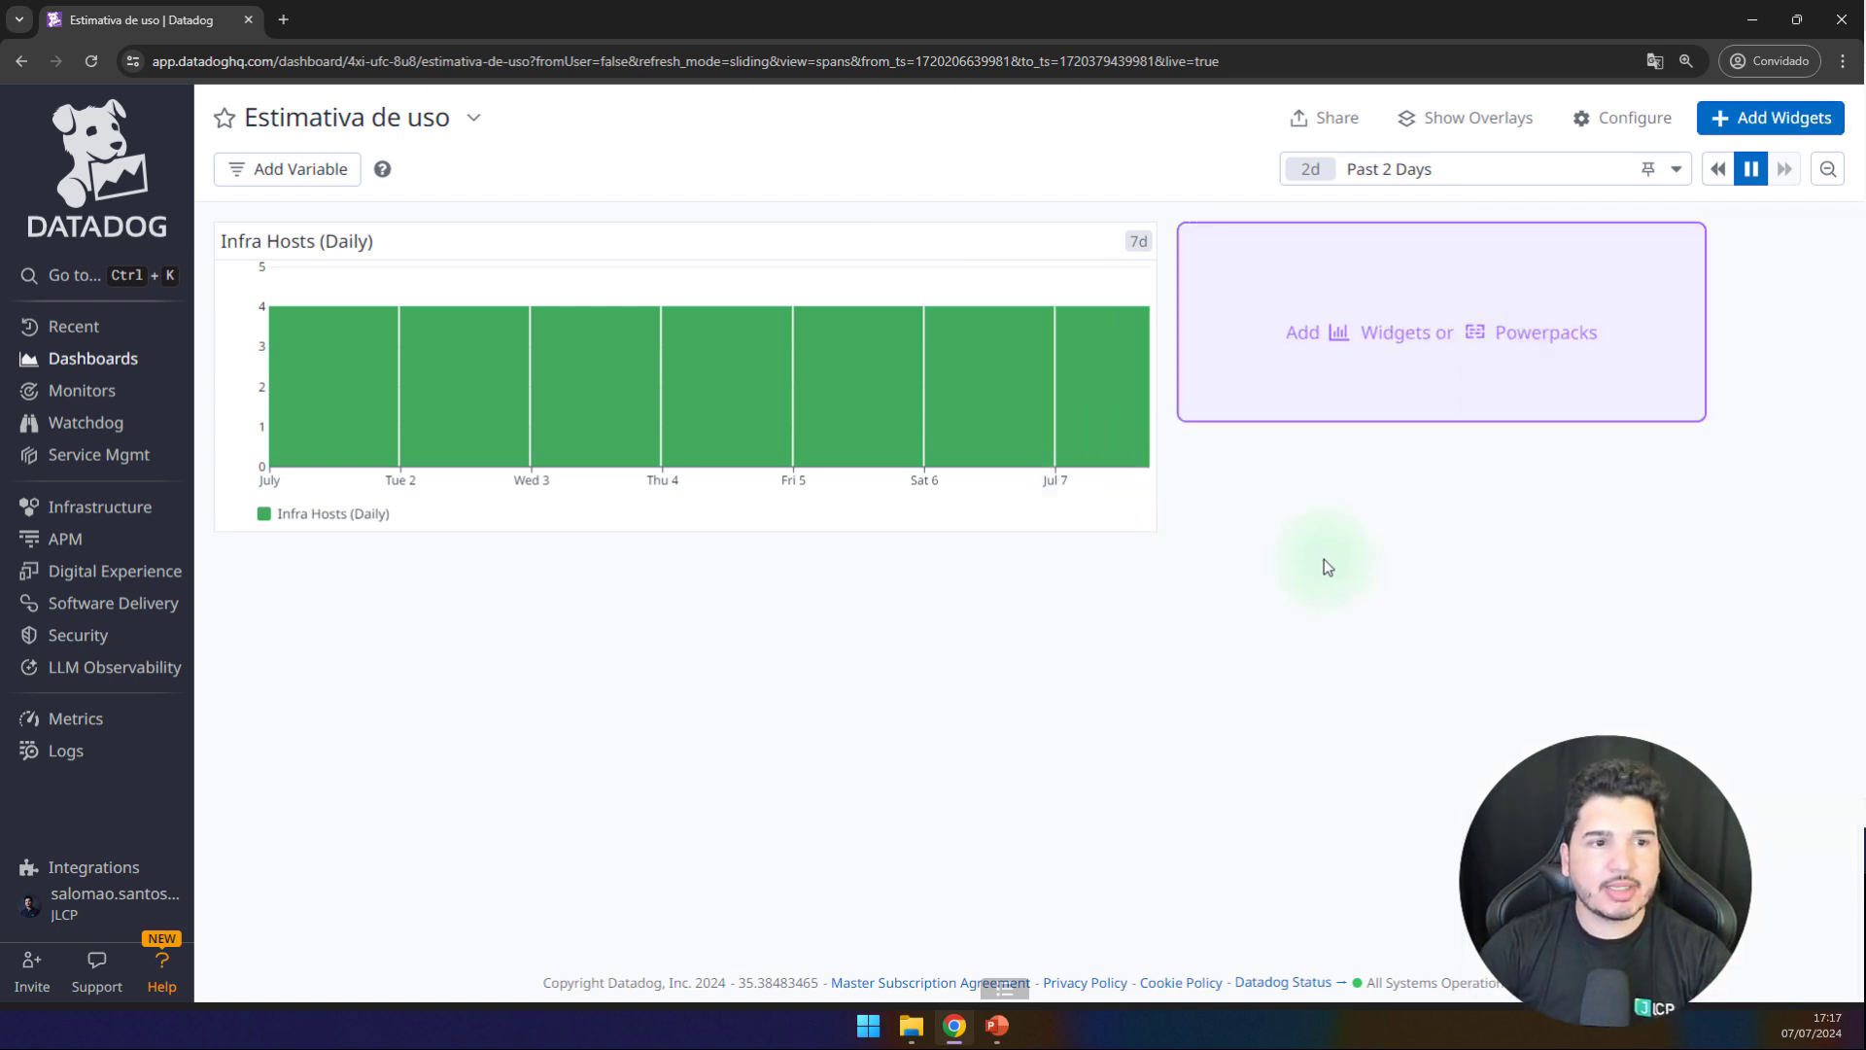
click(1266, 564)
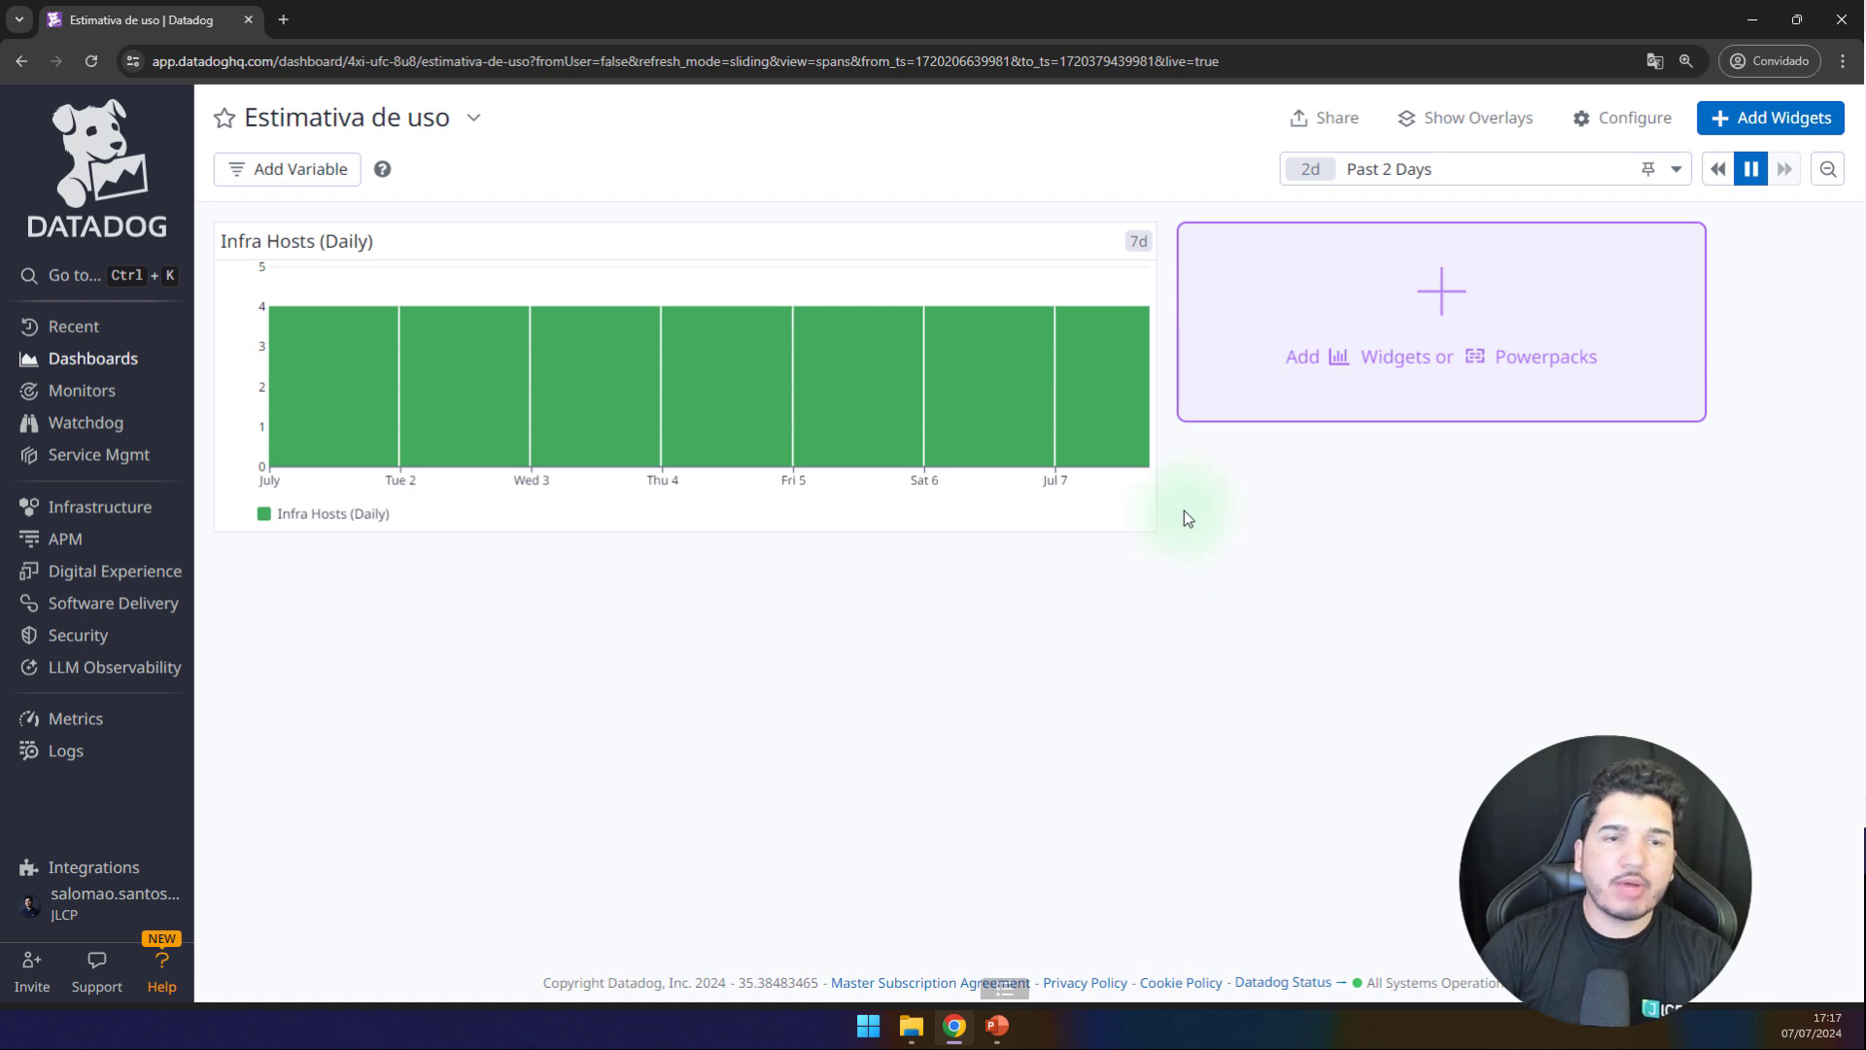
mouse_move(1135, 391)
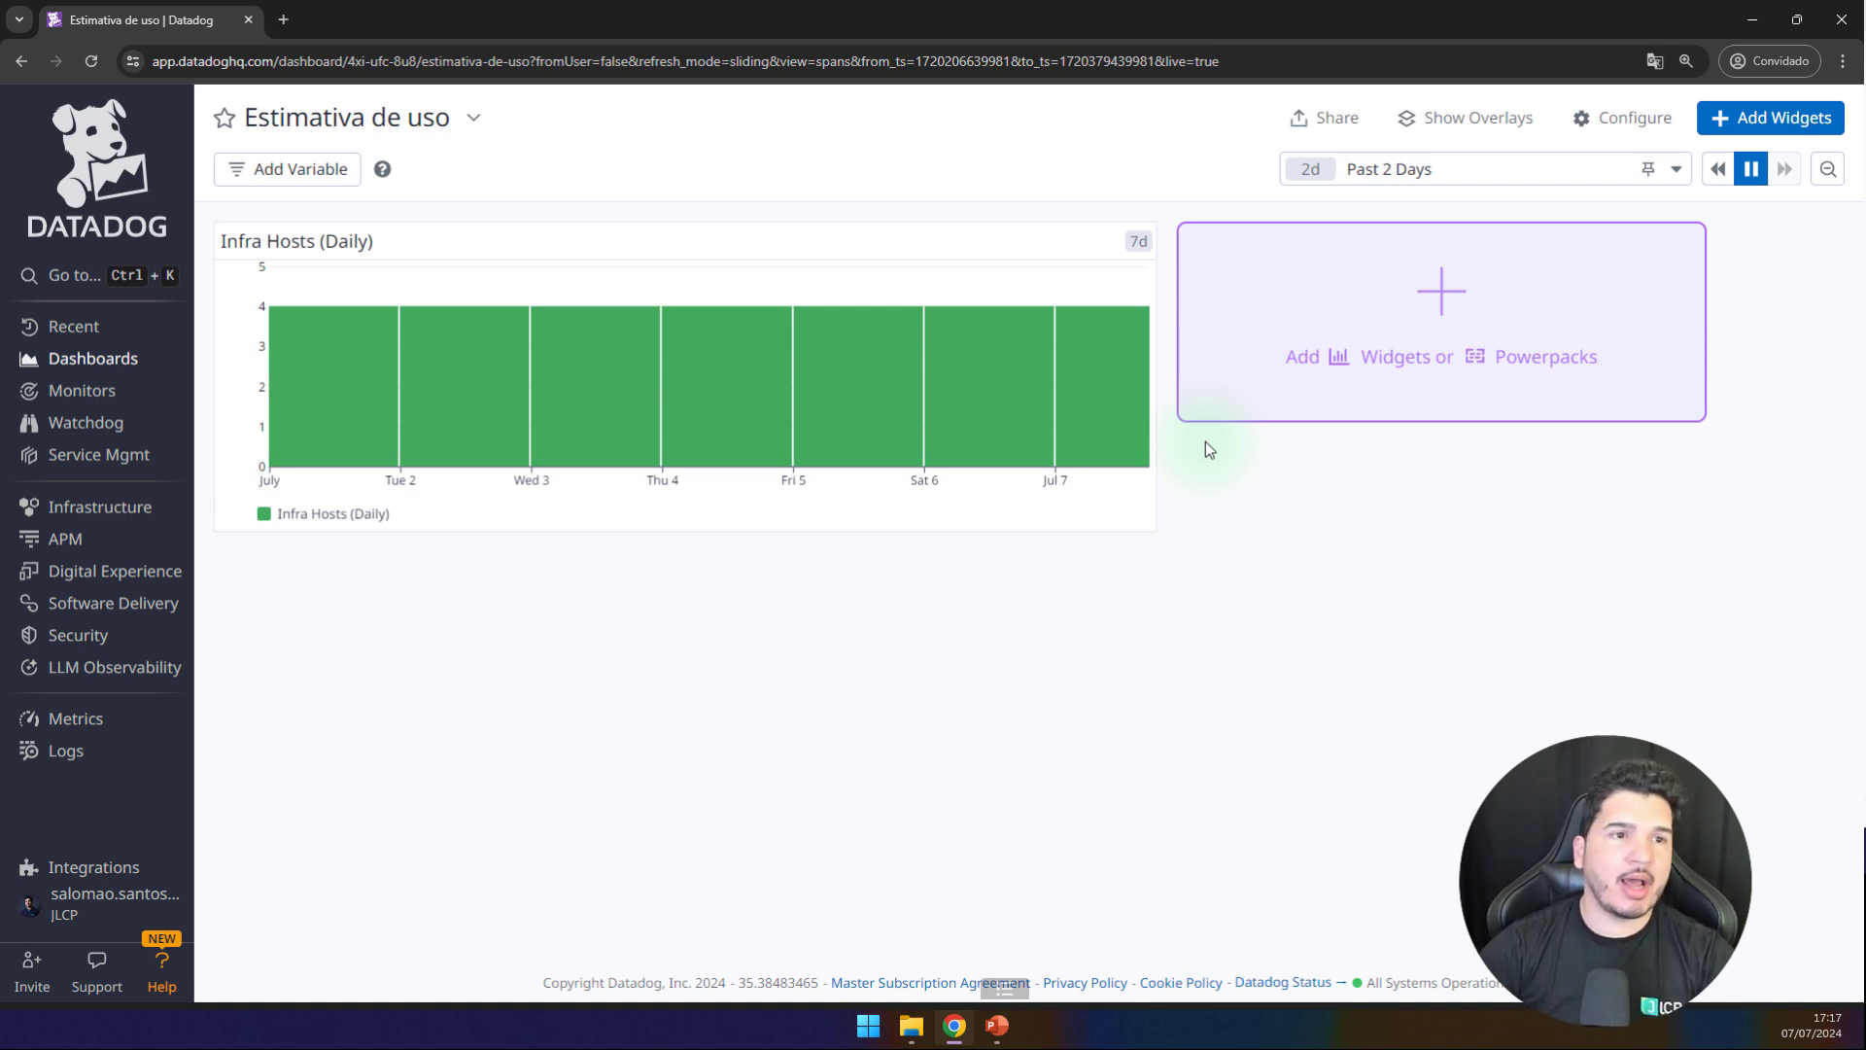
click(1108, 243)
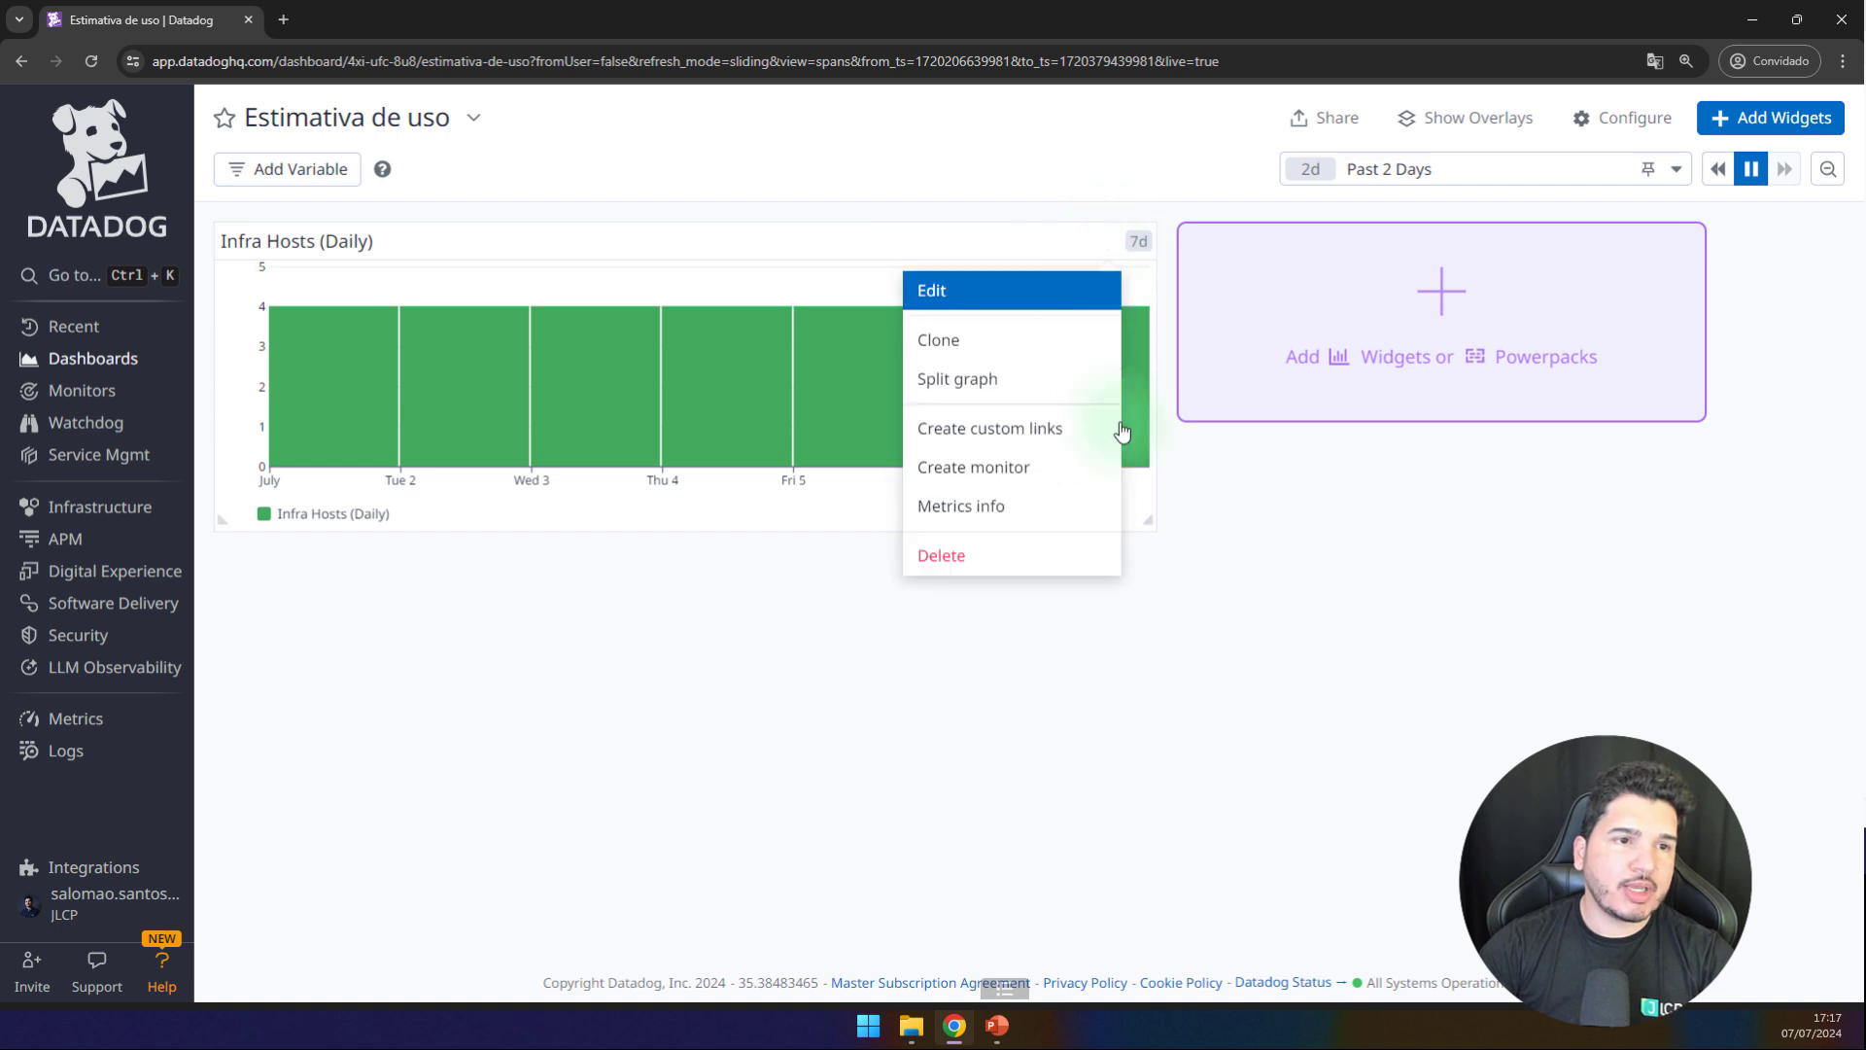
click(958, 340)
mouse_move(1147, 846)
mouse_down()
mouse_move(595, 809)
mouse_move(600, 843)
mouse_move(594, 772)
mouse_up()
mouse_move(407, 566)
mouse_down()
mouse_move(333, 296)
mouse_move(350, 262)
mouse_up()
drag(671, 582, 749, 242)
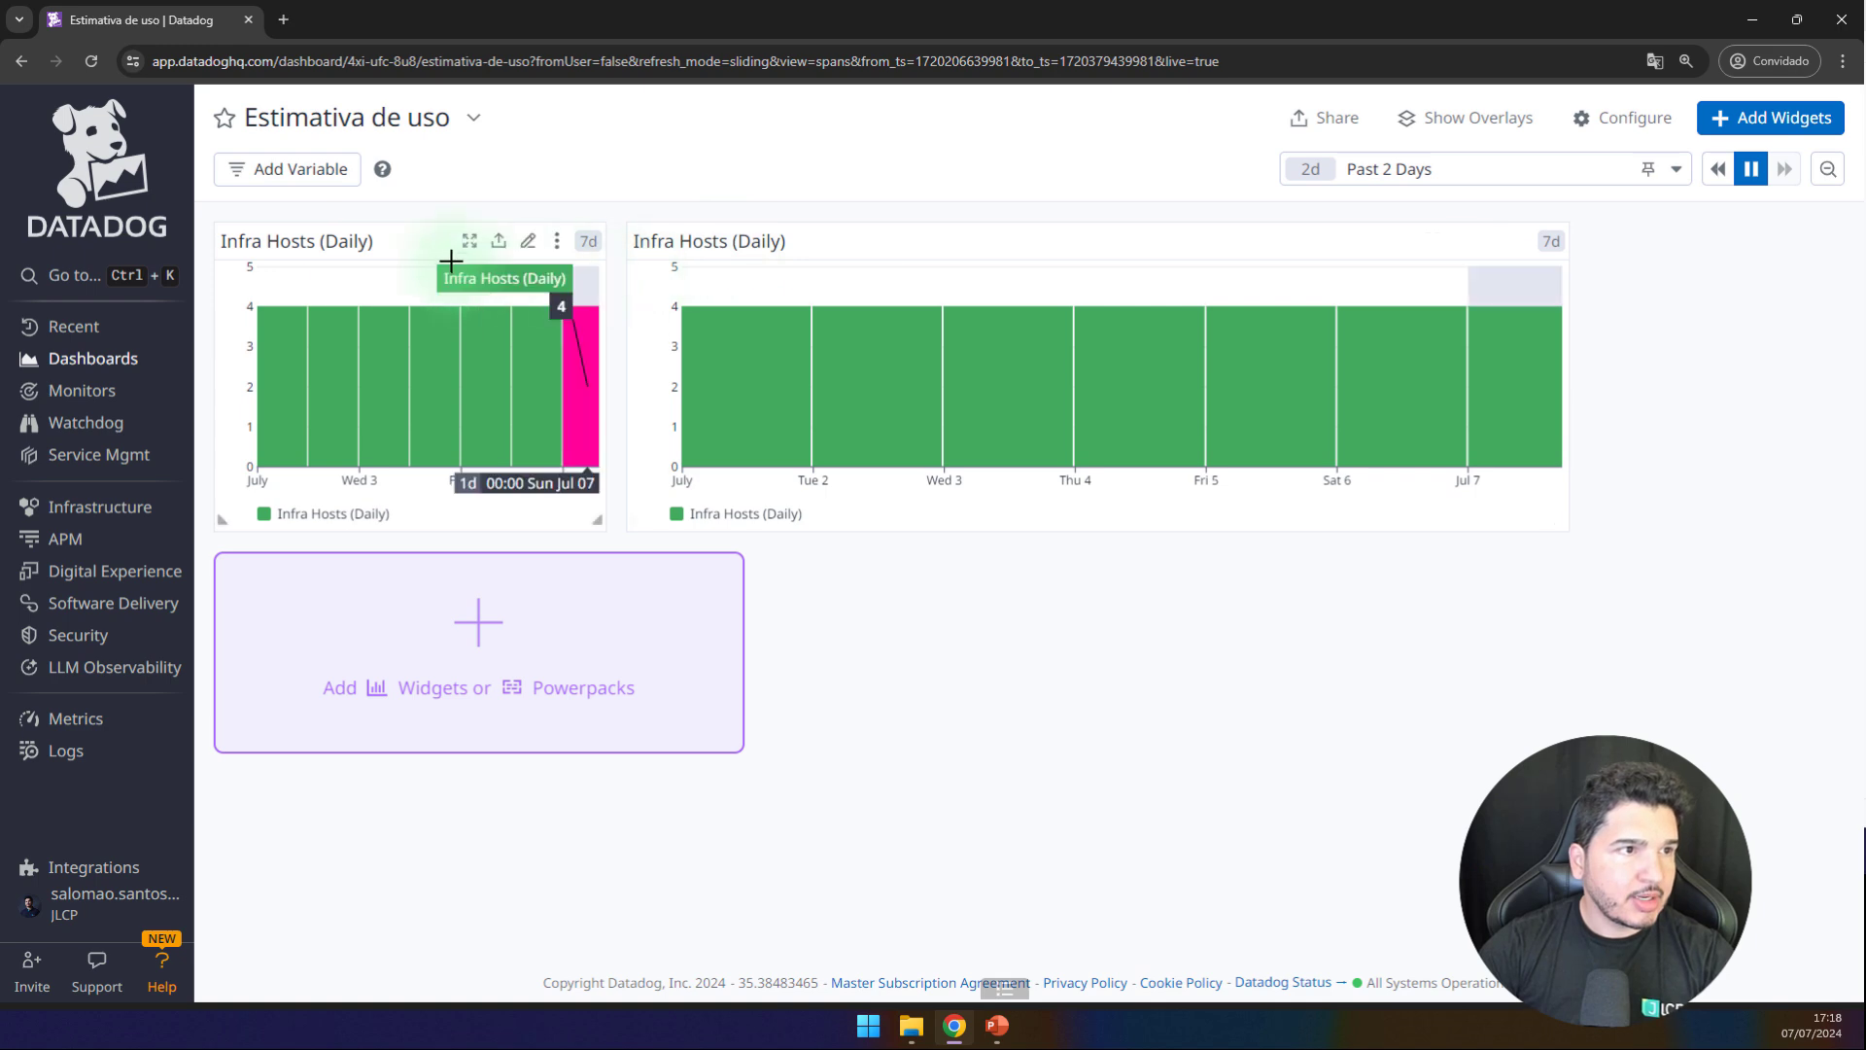
Step: Change the narrow Infra Hosts (Daily) widget's visualization to Query Value and save it
click(528, 241)
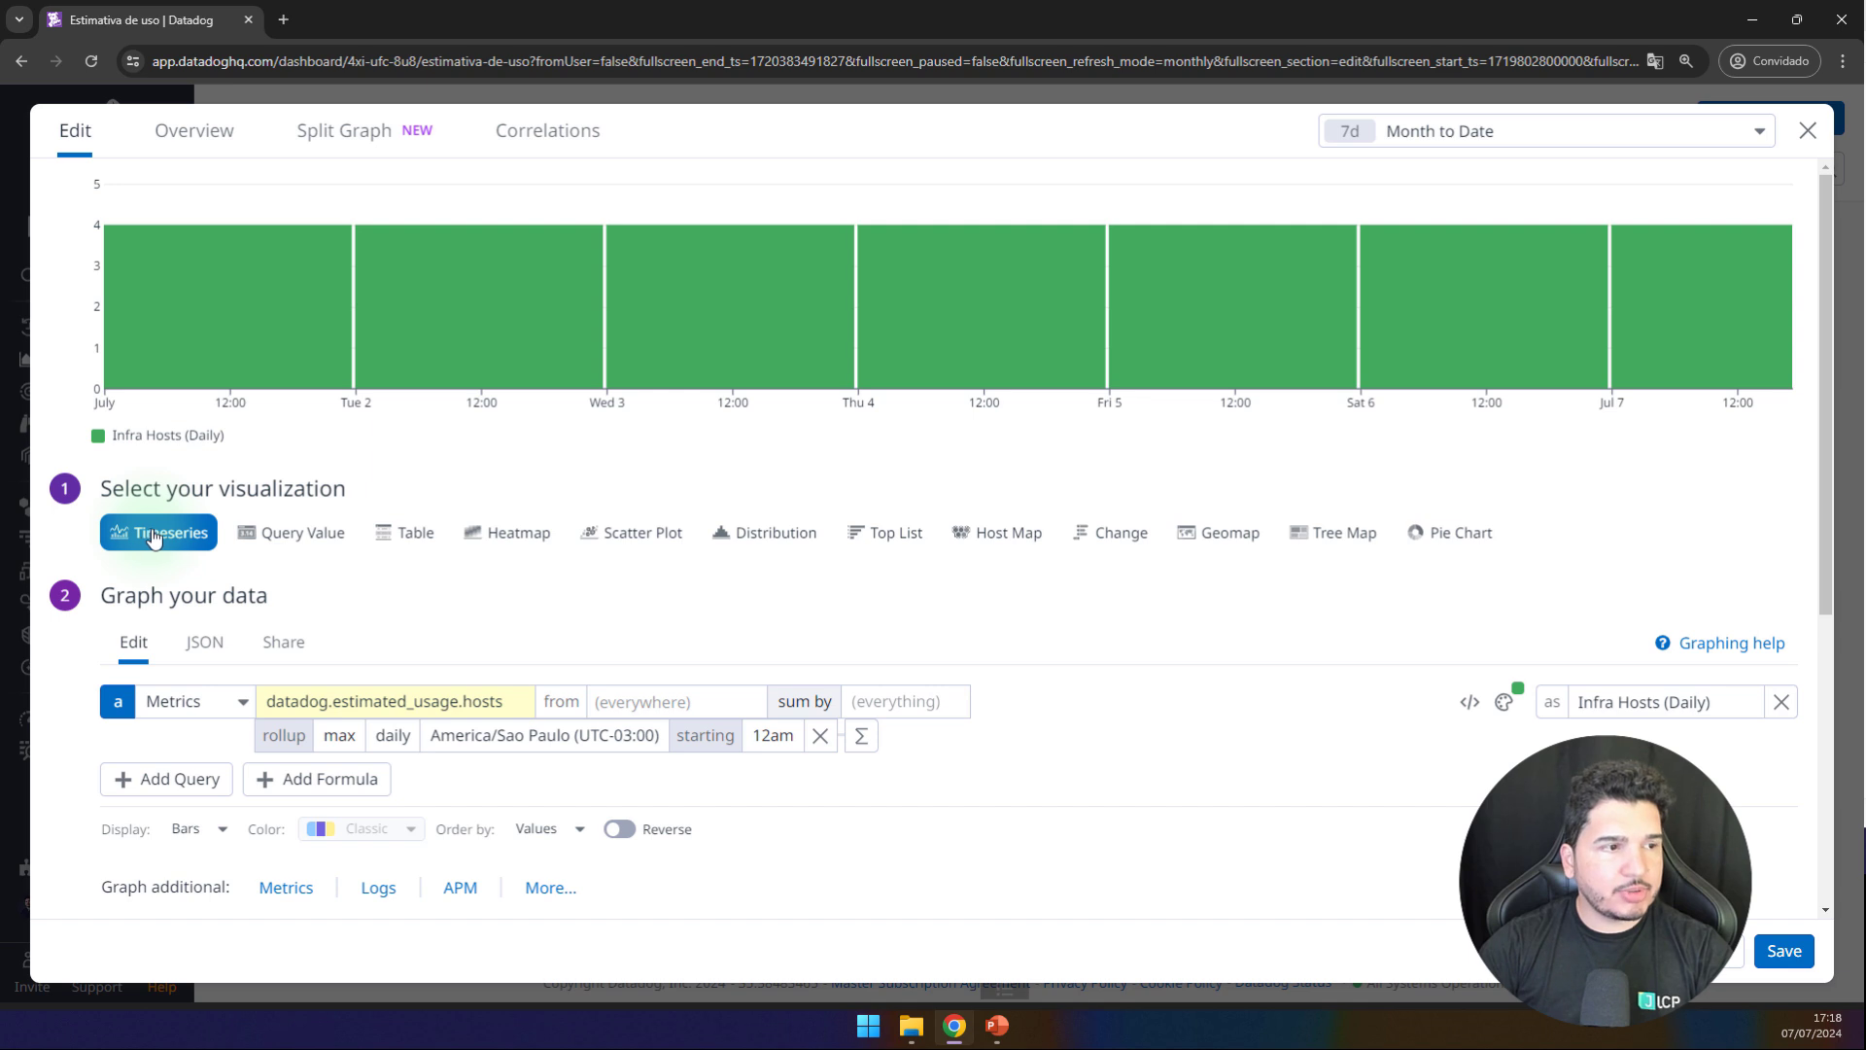
click(277, 538)
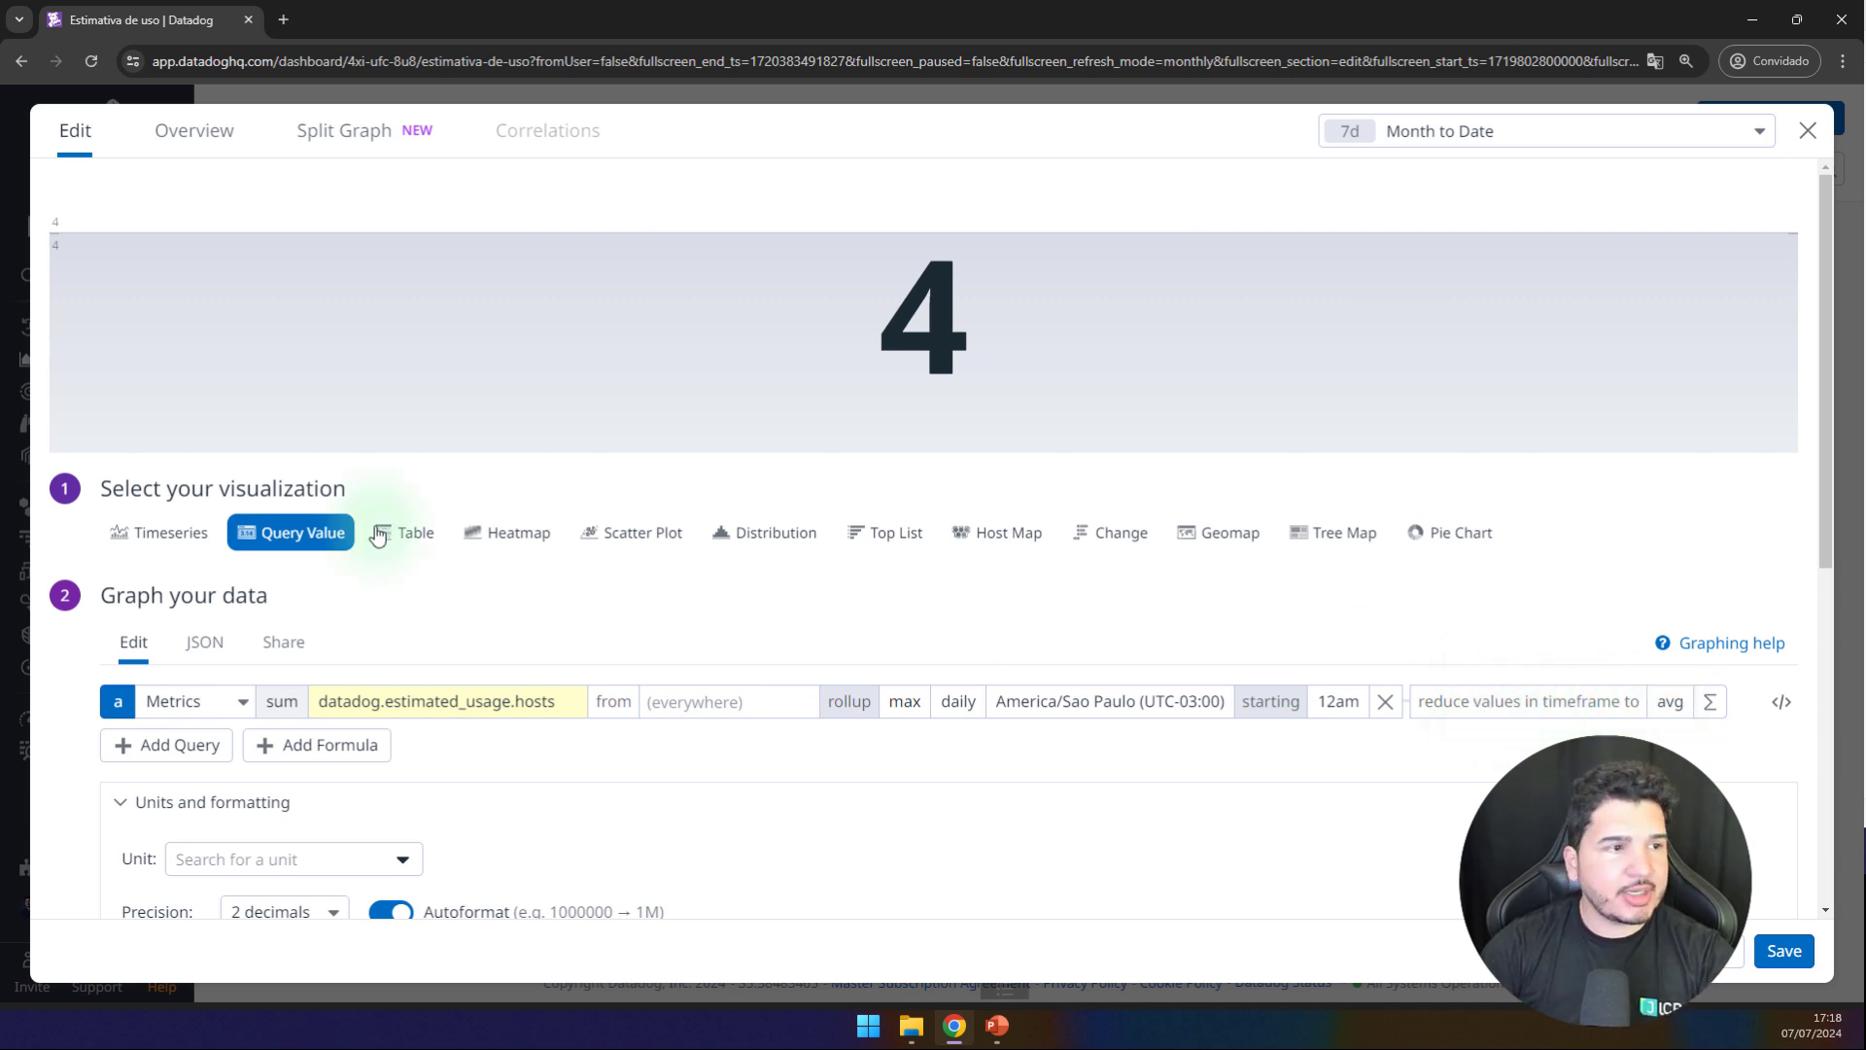
click(190, 533)
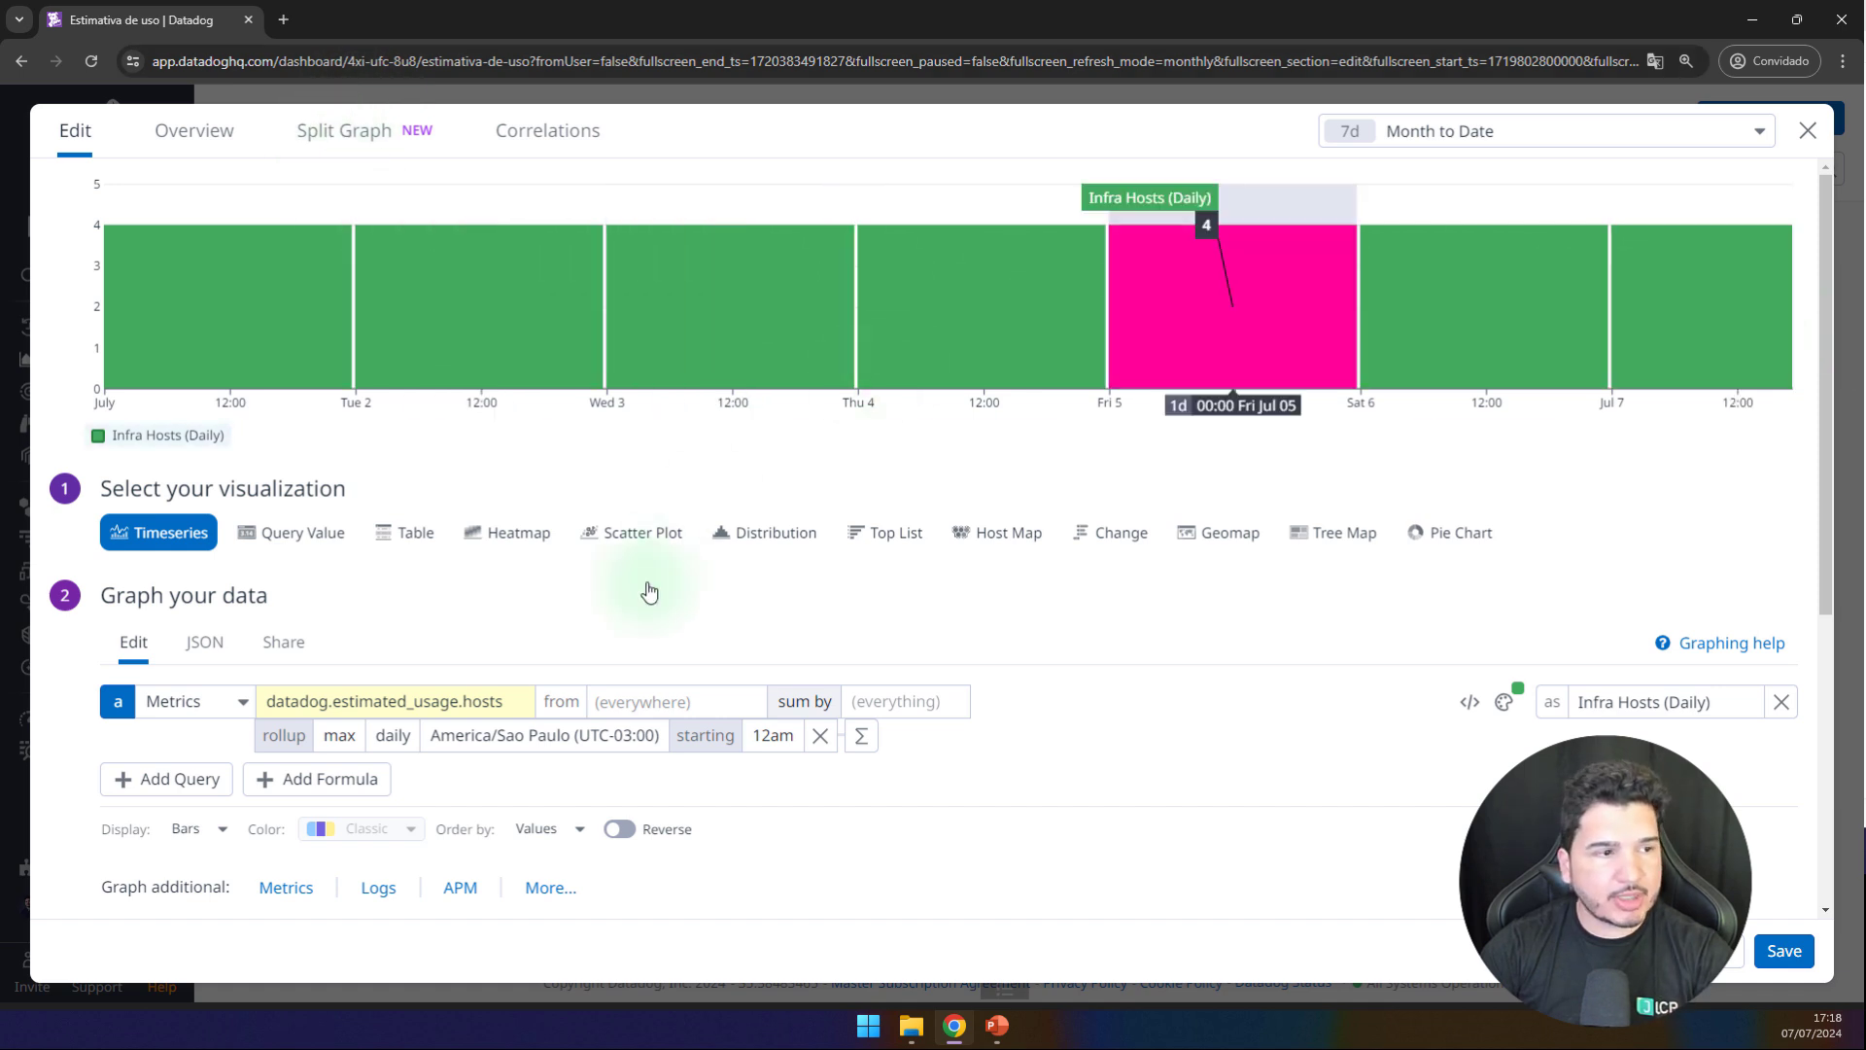
click(261, 532)
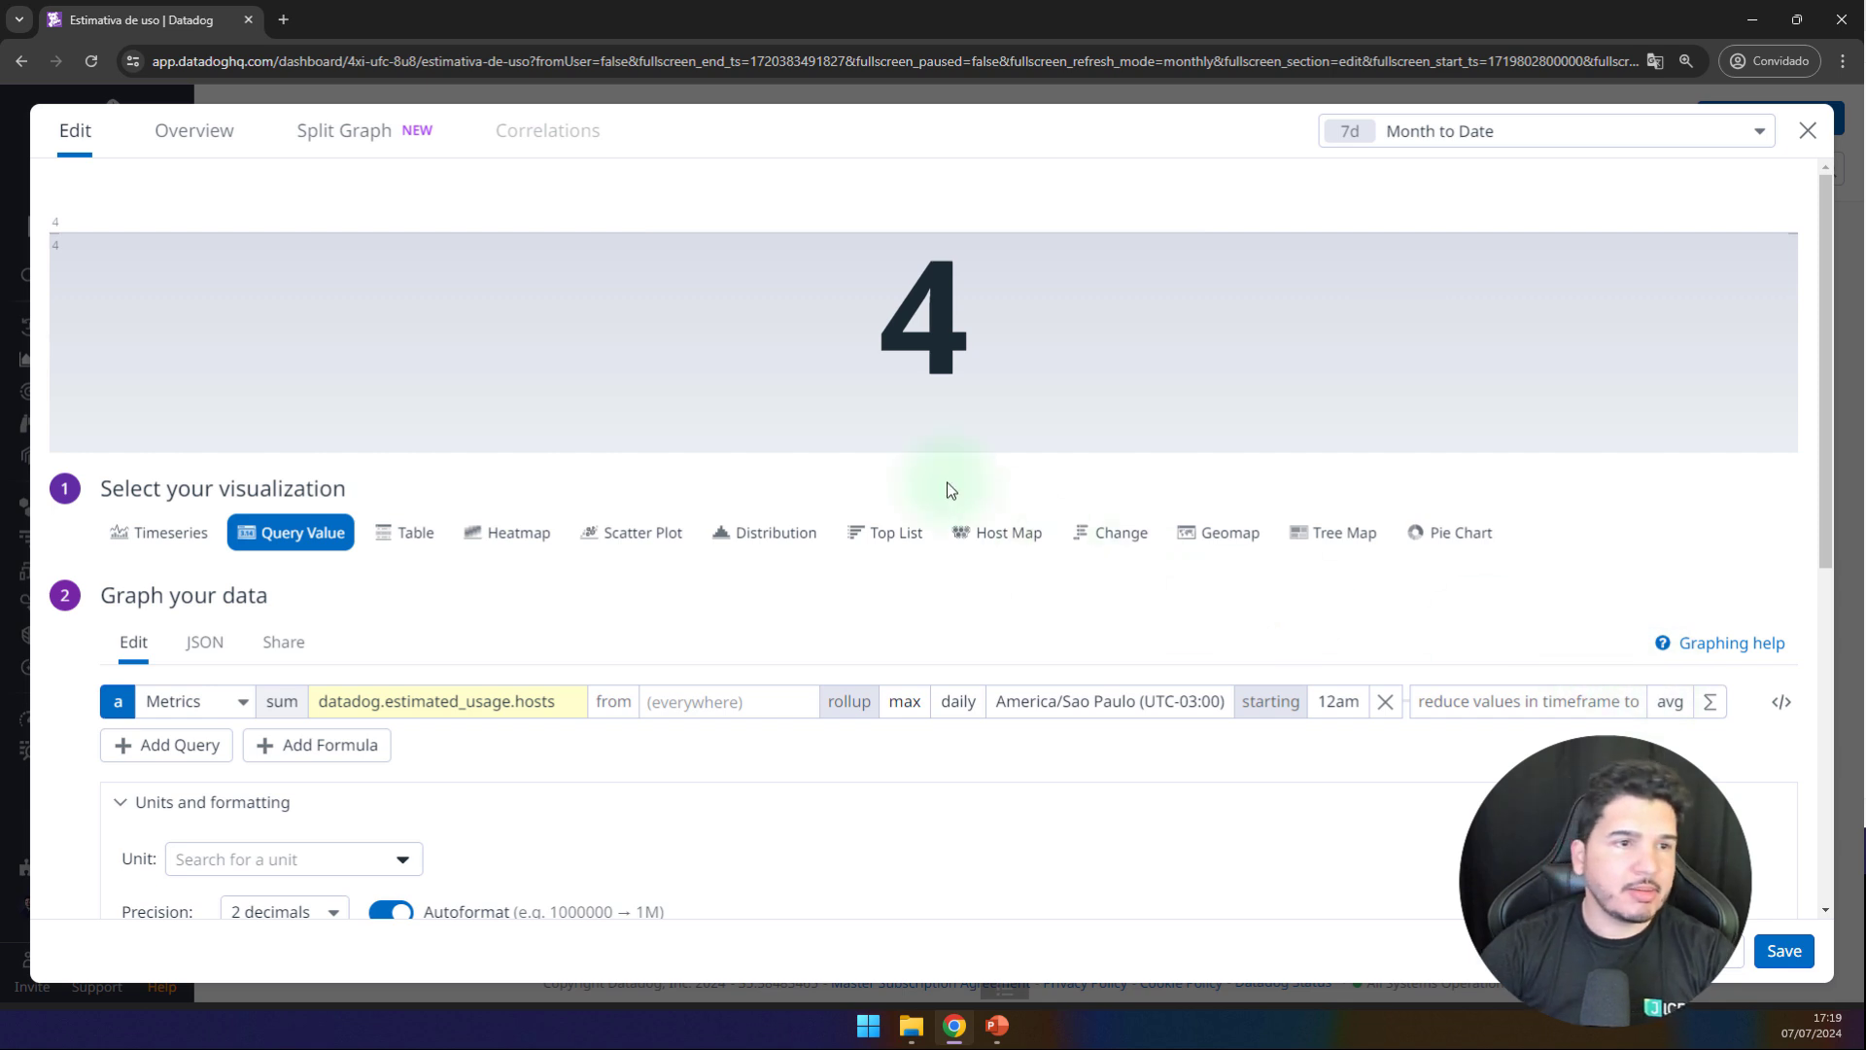
click(1785, 950)
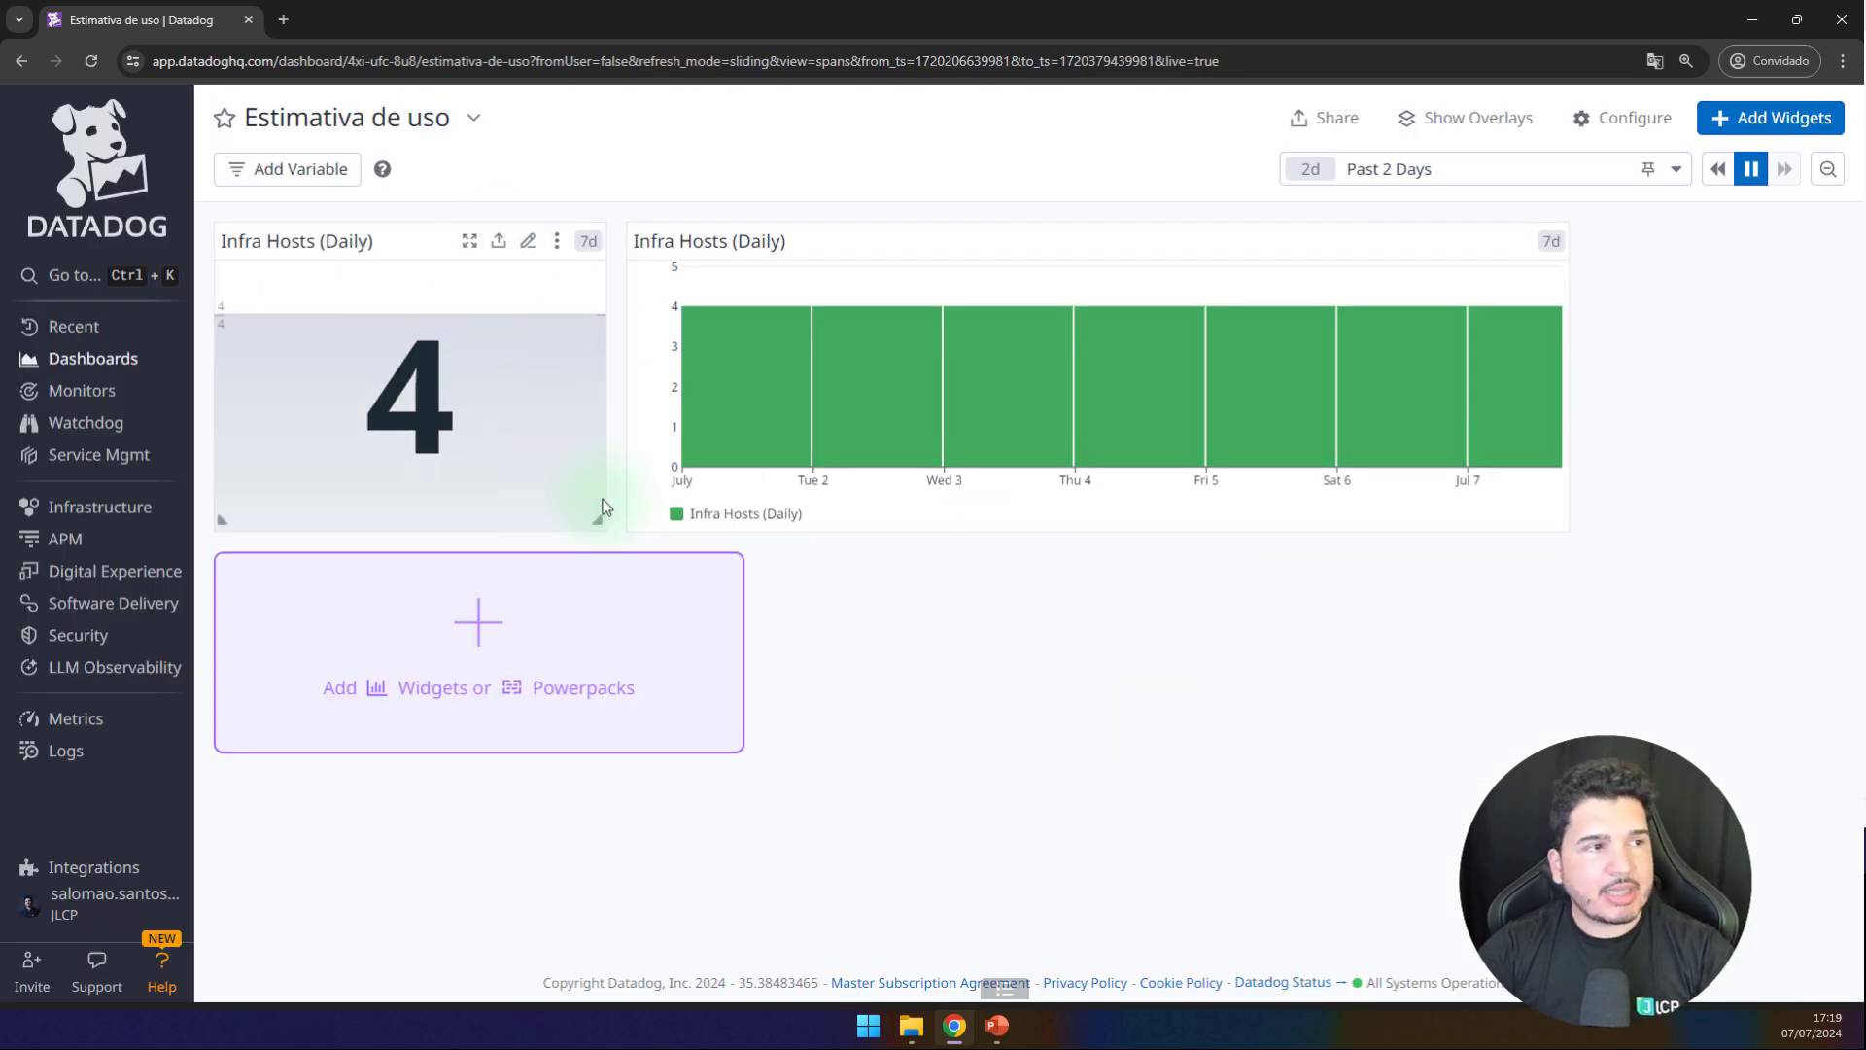
Step: Set the Query Value widget's timeseries background to None and save it
click(528, 241)
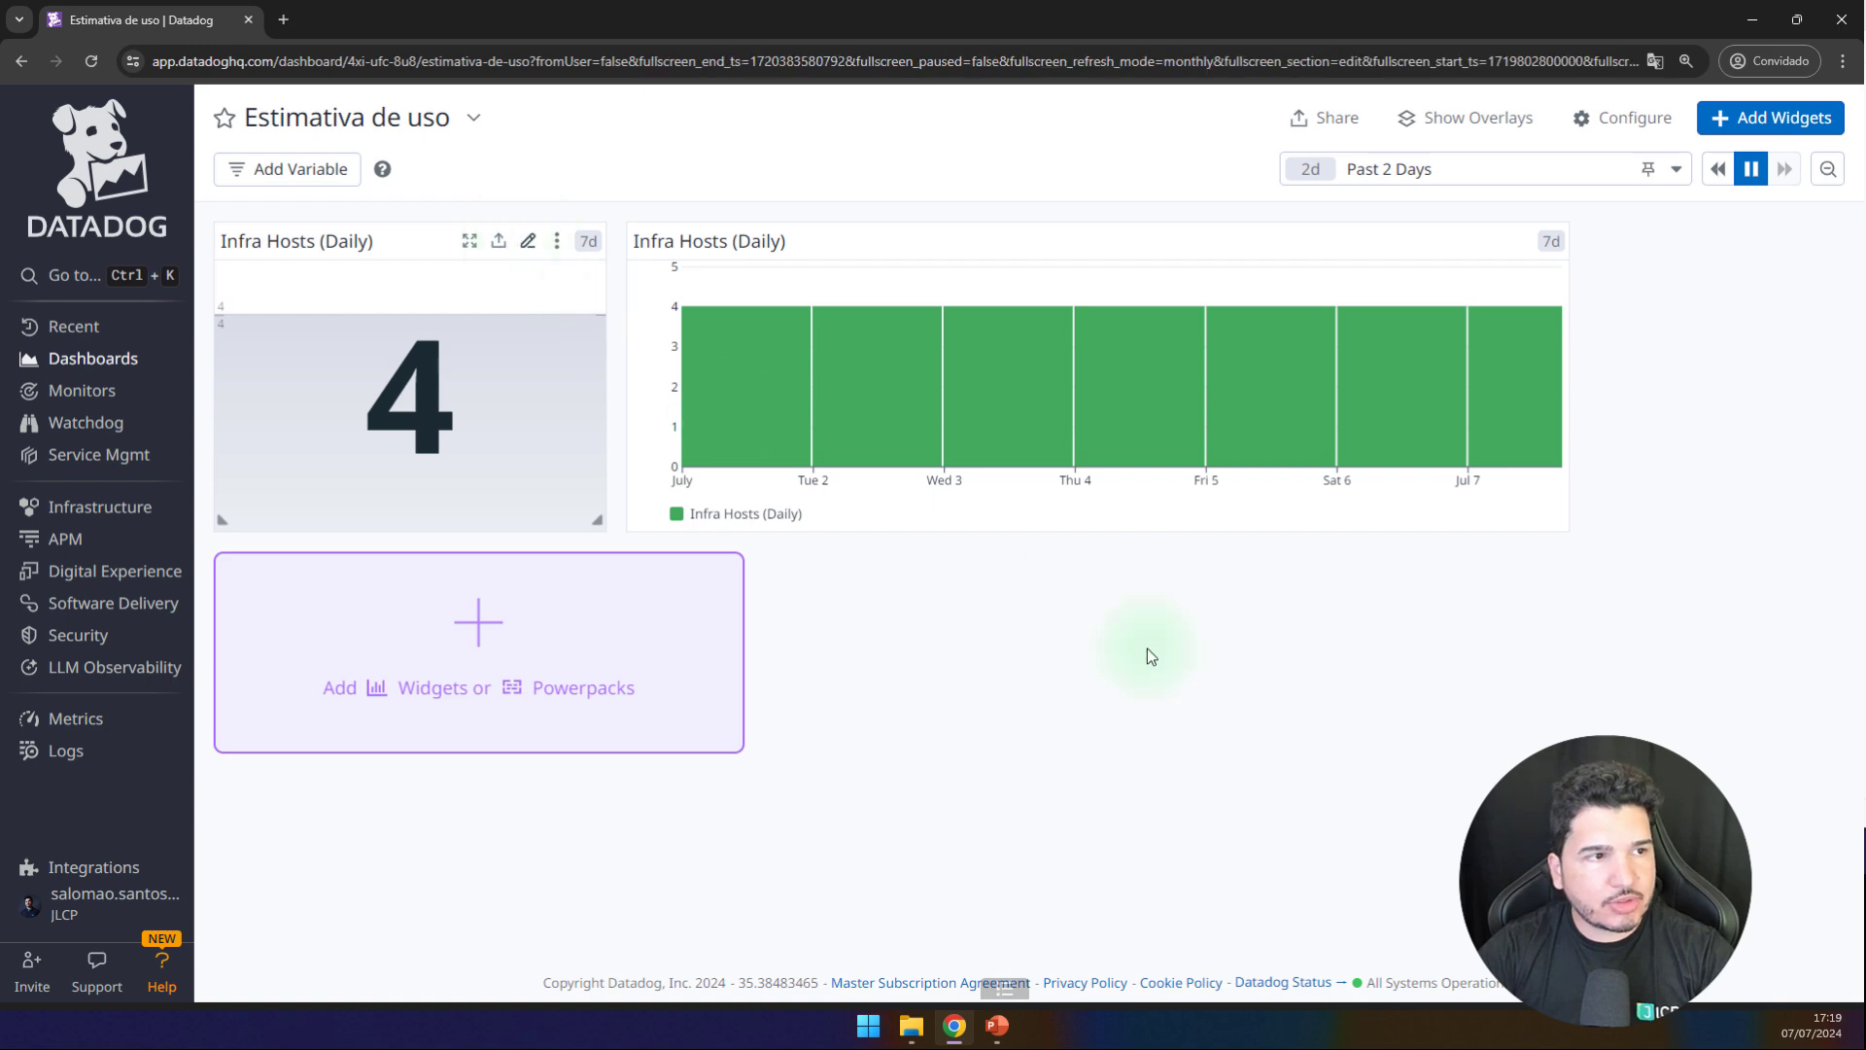
scroll(1227, 782, down, 5)
click(1471, 750)
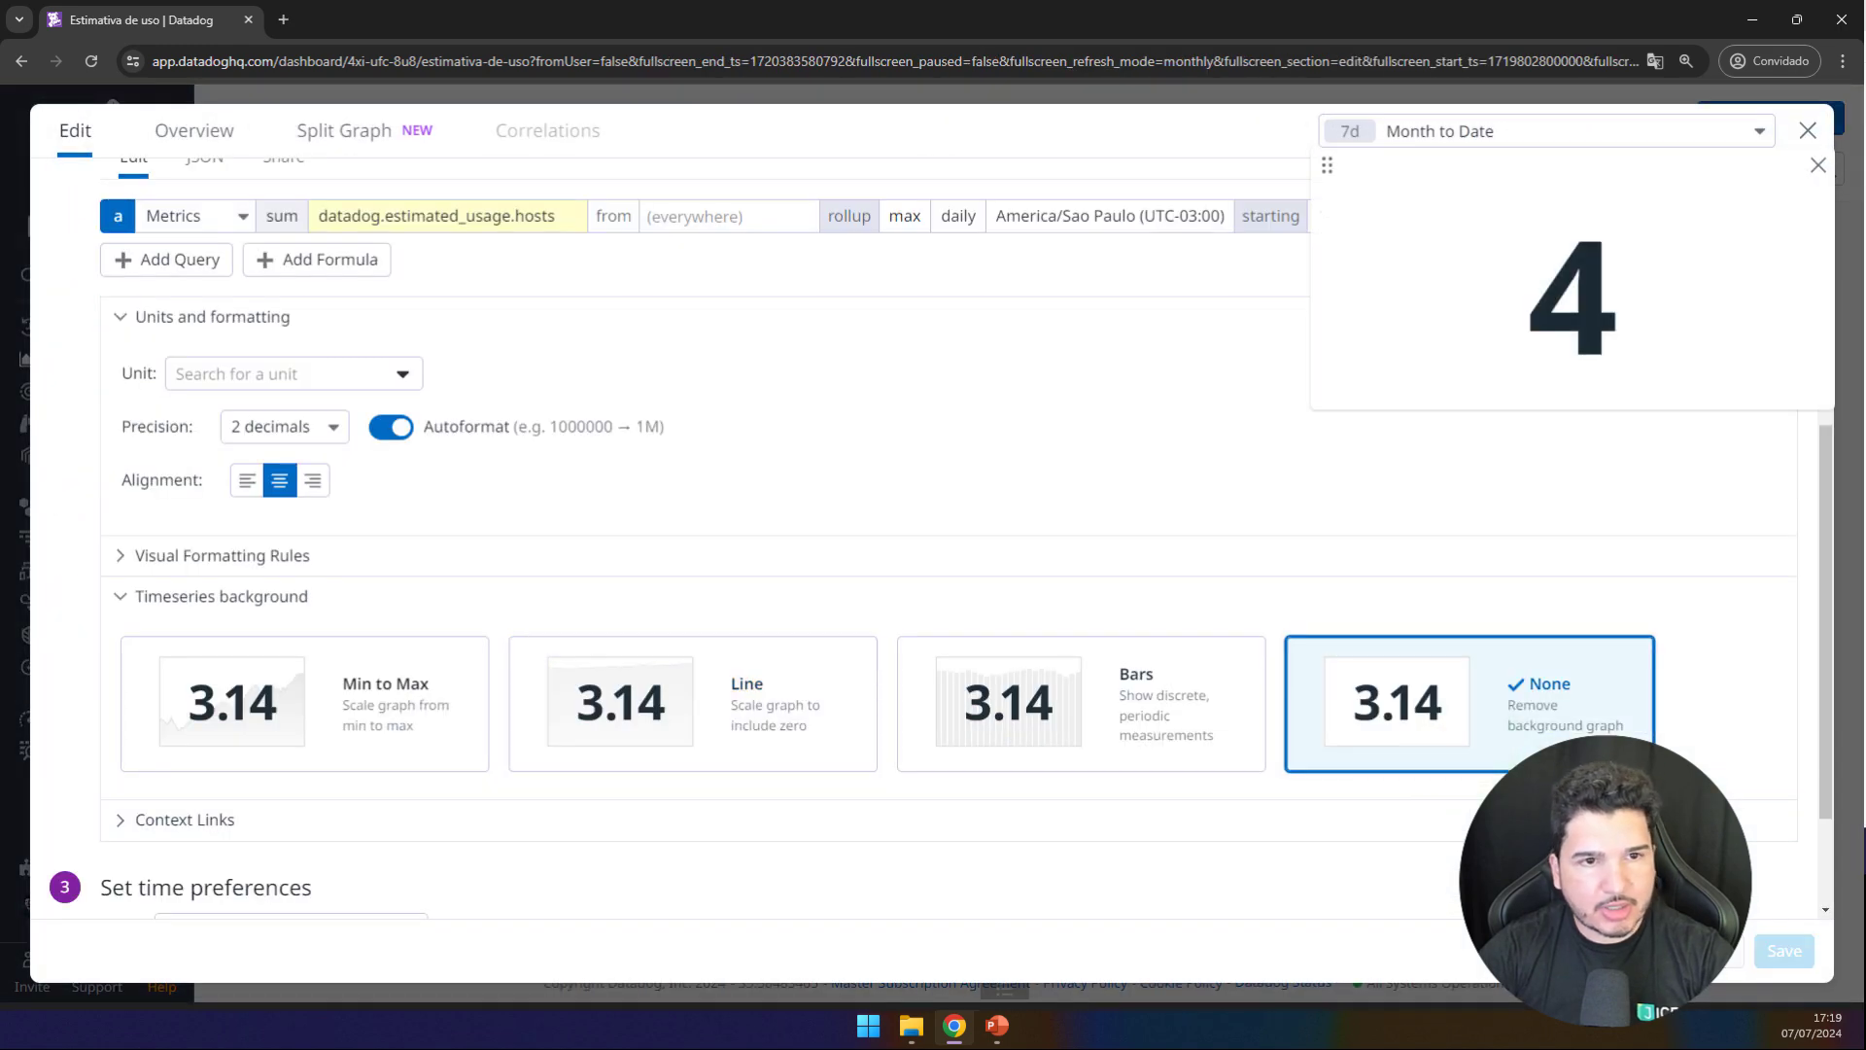
click(1785, 952)
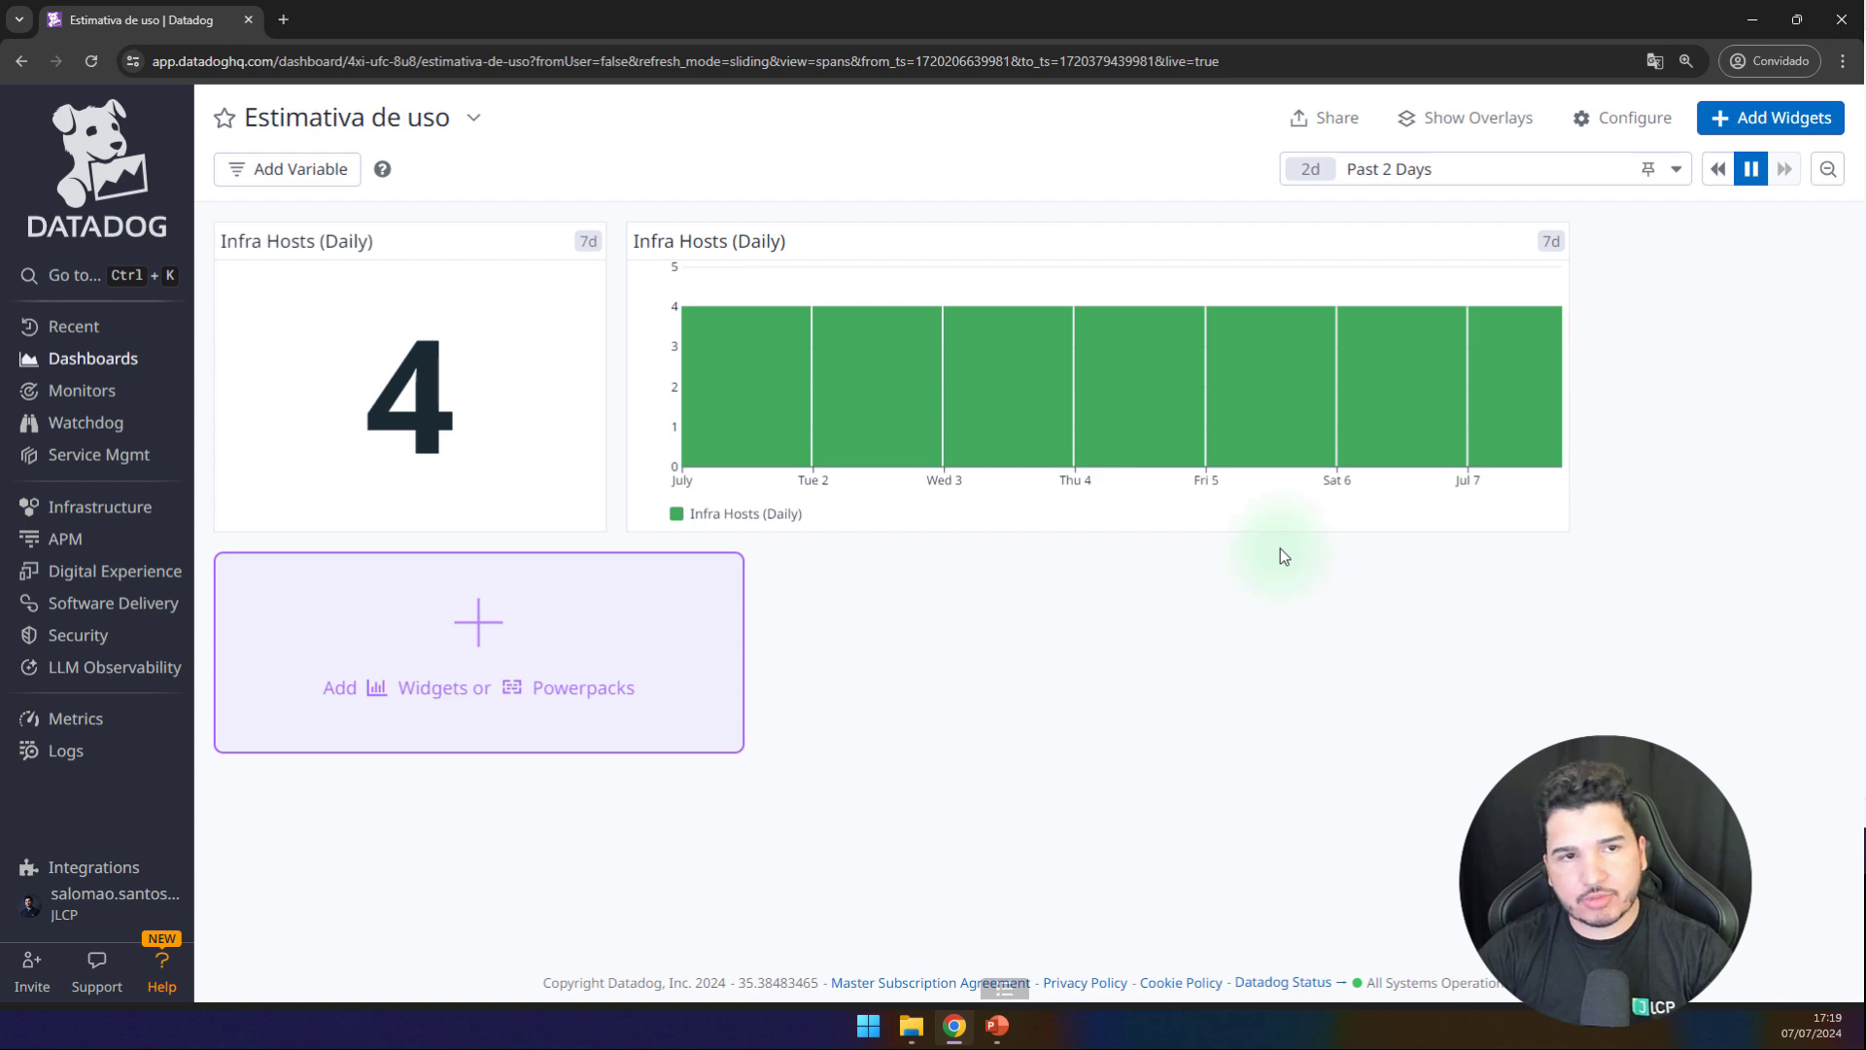
Step: Edit the Infra Hosts (Daily) bar graph and add two markers of type Range
click(1492, 255)
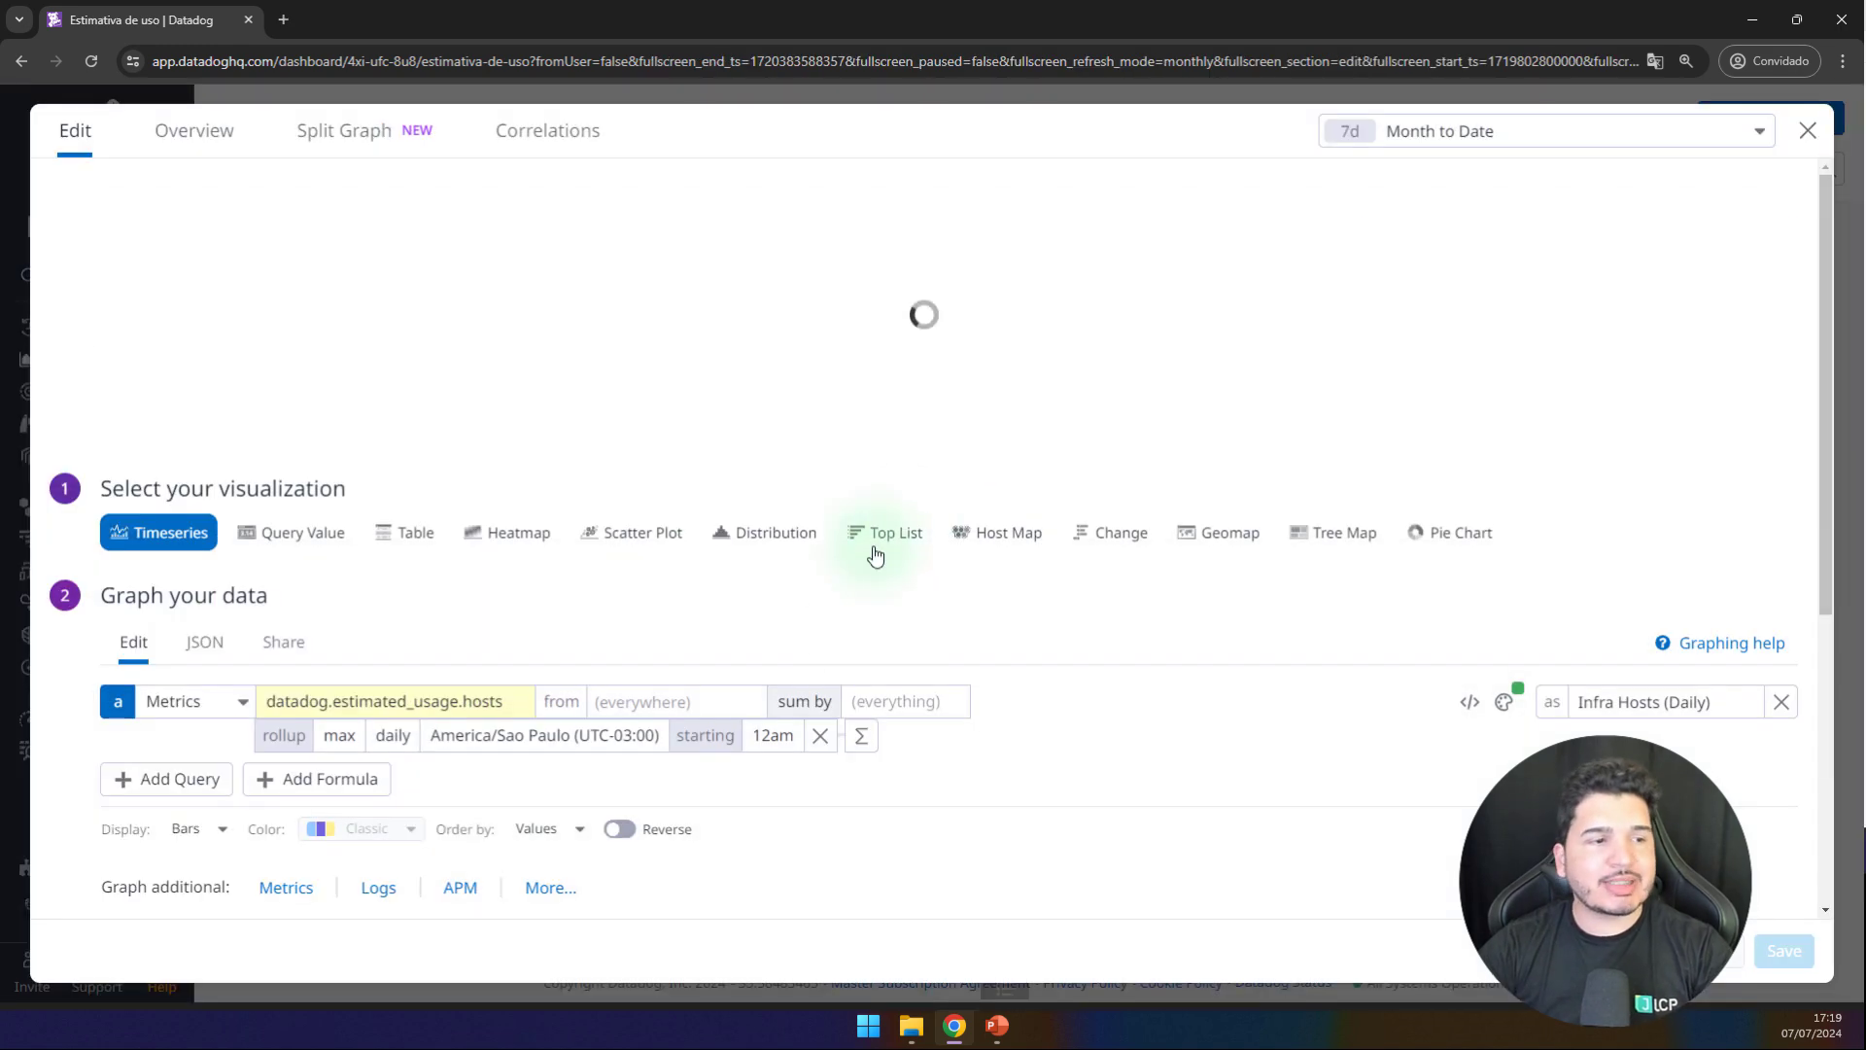
scroll(632, 742, down, 2)
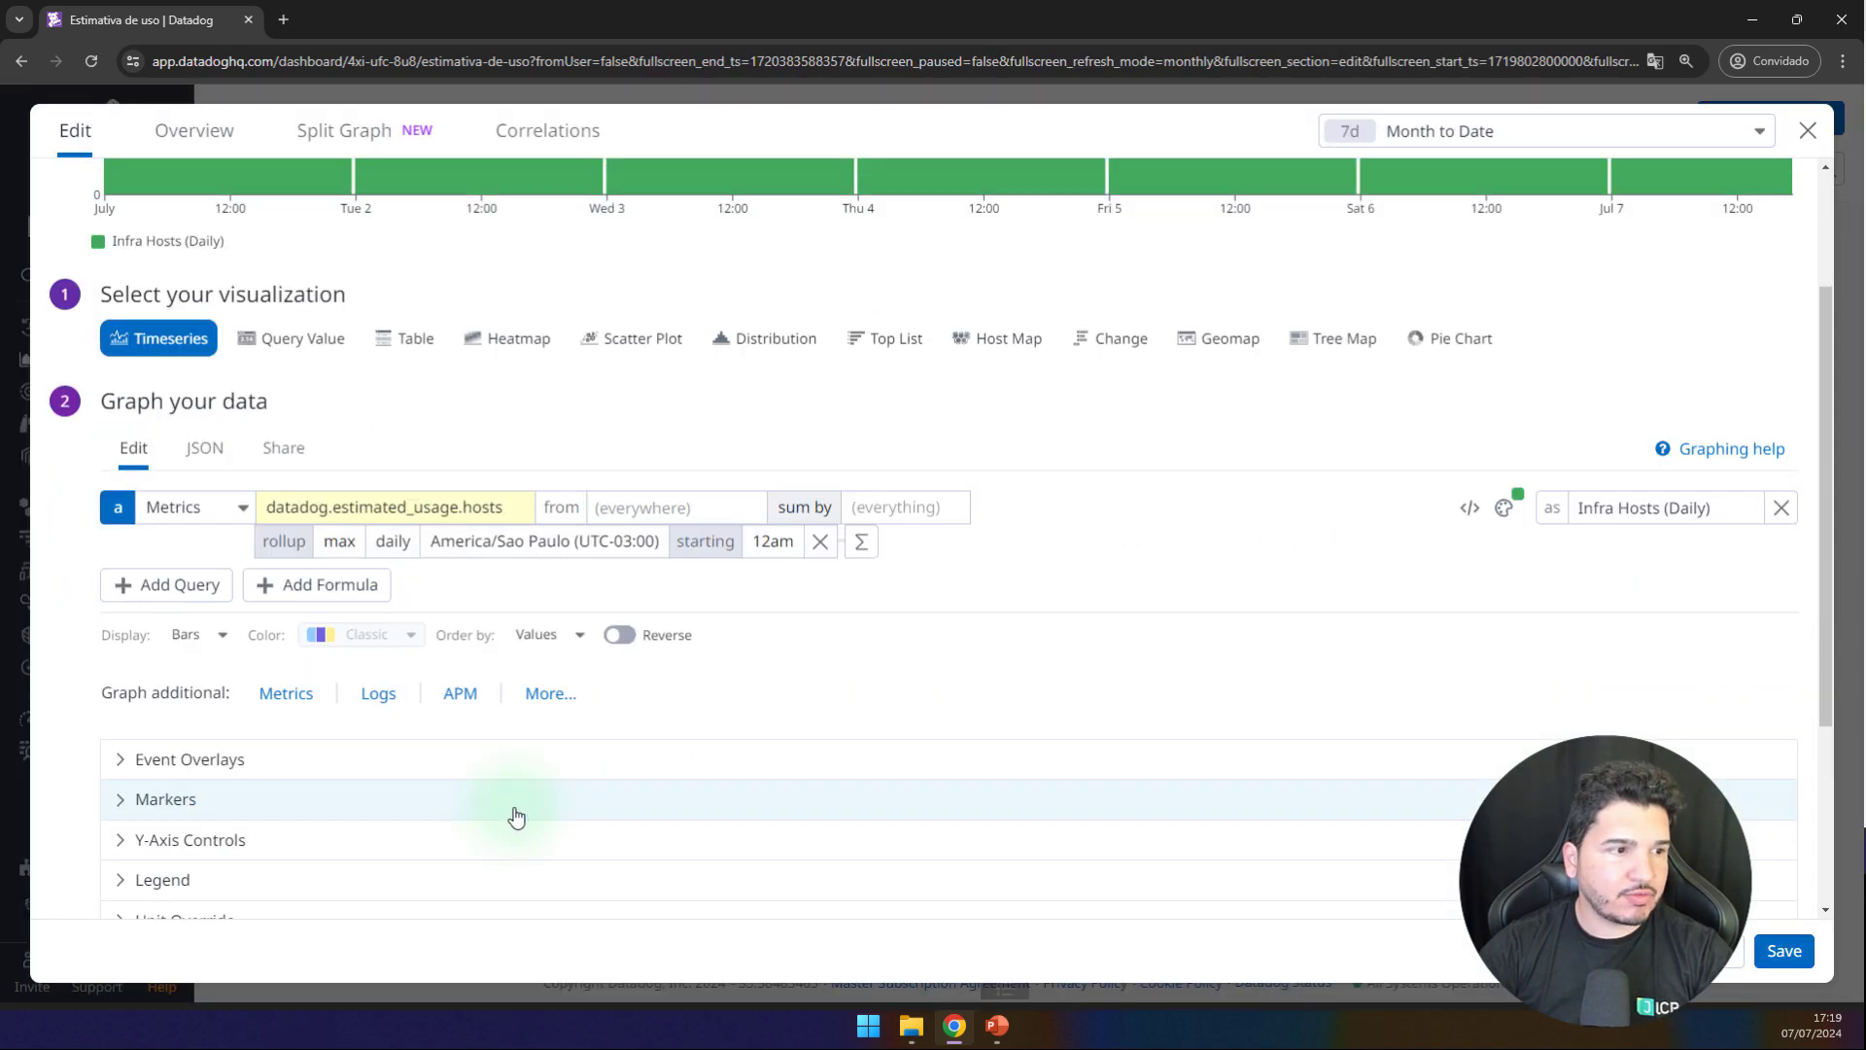
click(111, 800)
click(127, 861)
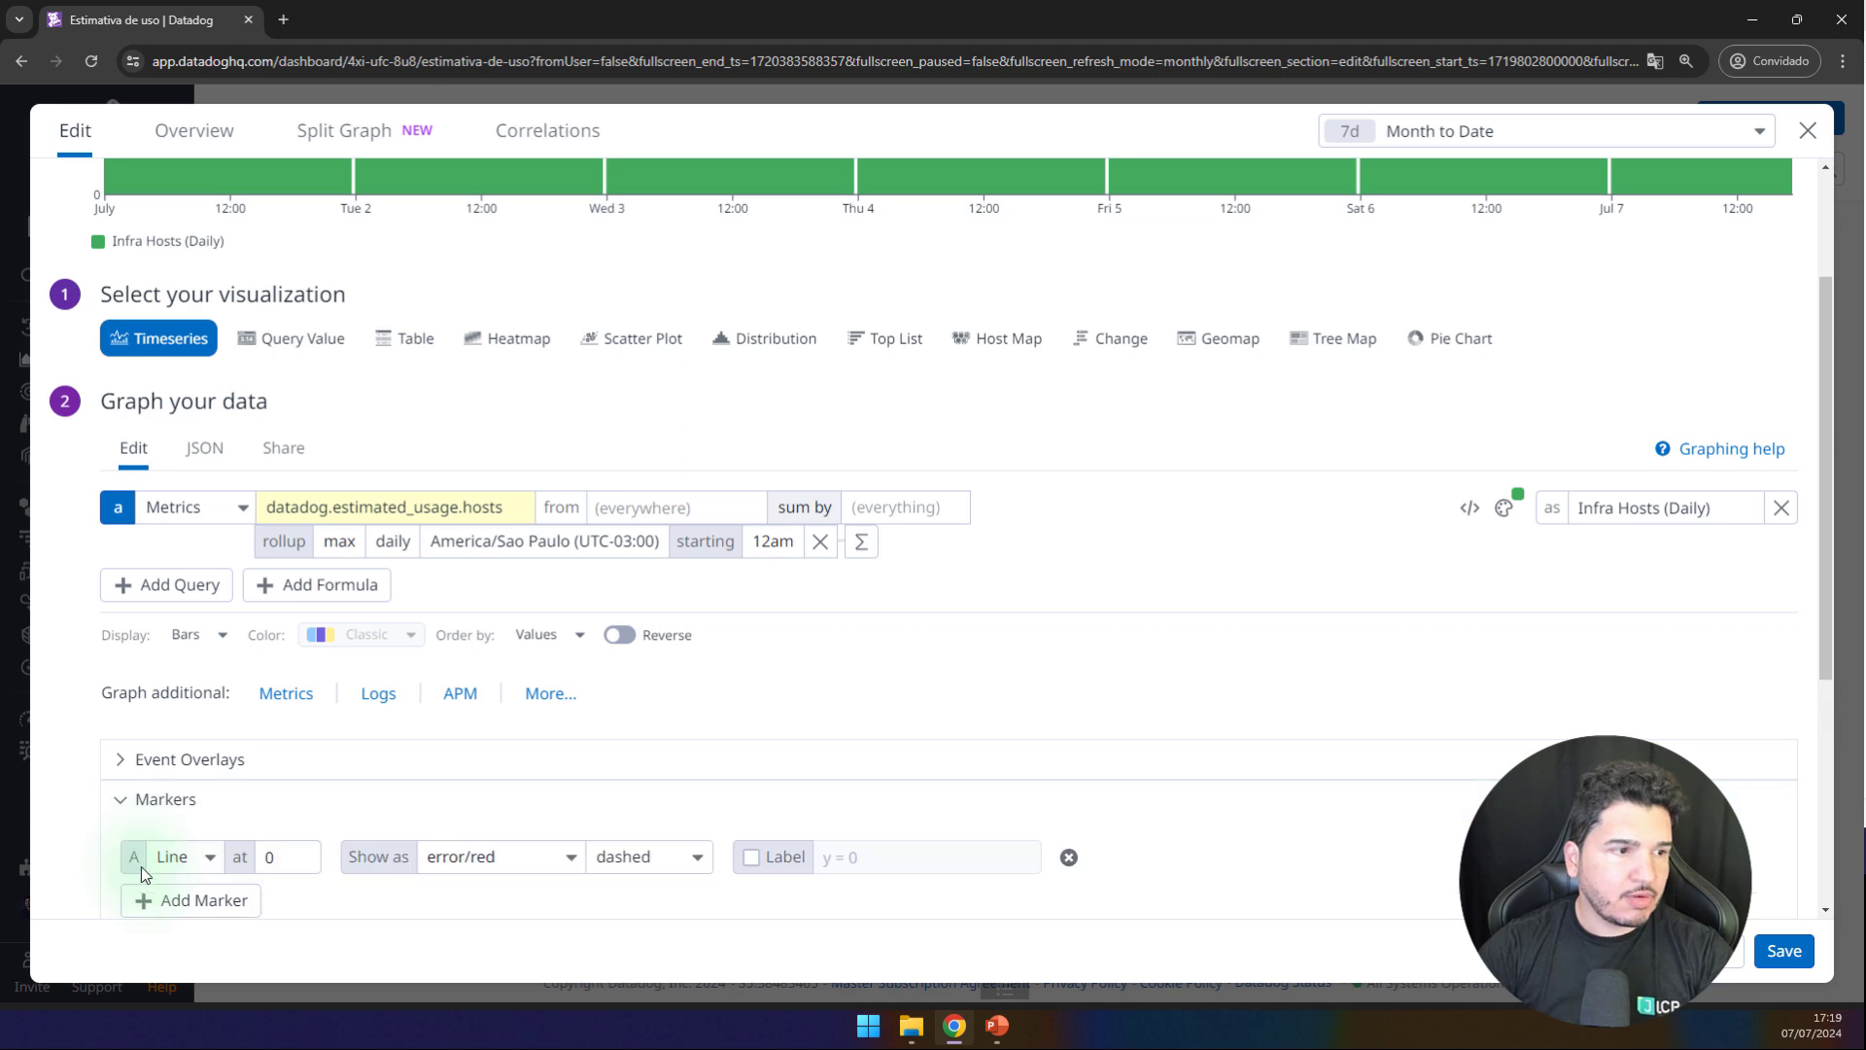
scroll(145, 865, down, 2)
click(170, 707)
scroll(335, 756, up, 1)
click(195, 759)
click(189, 838)
click(214, 813)
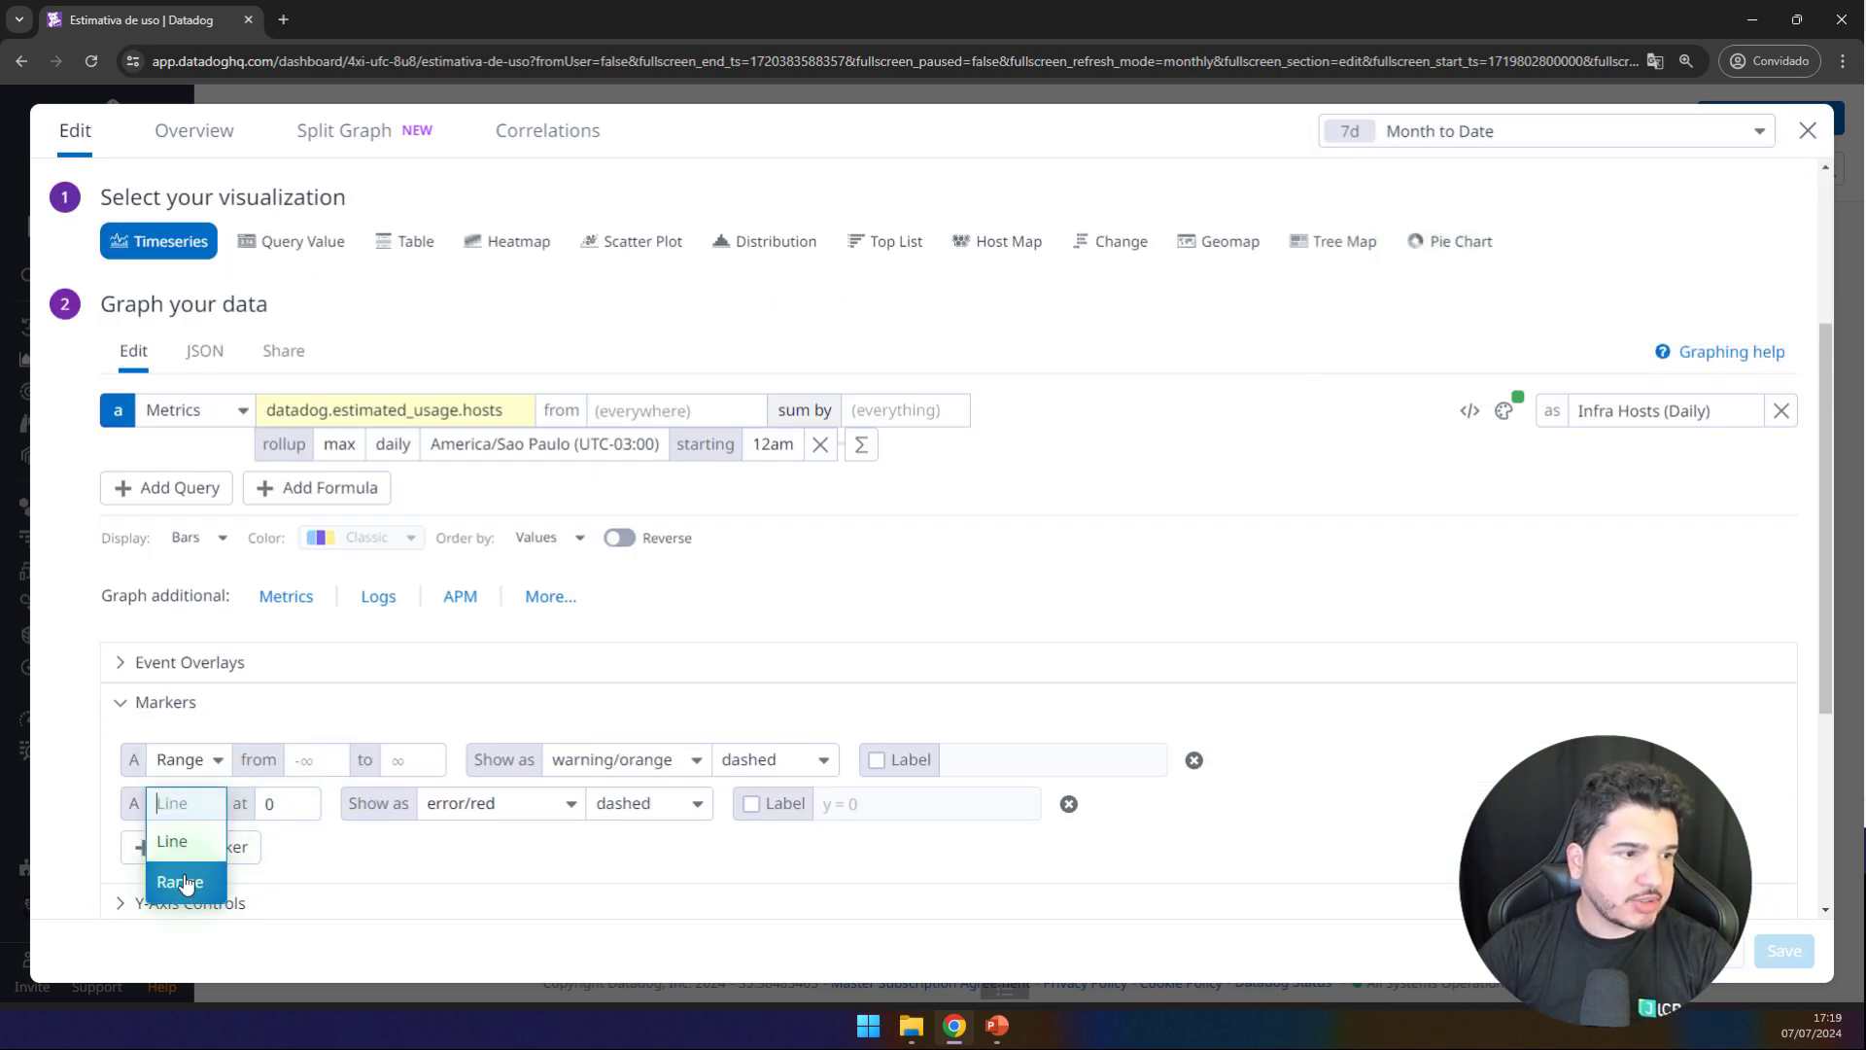
click(184, 884)
Step: Set the first marker's range from 5 to 7
click(303, 766)
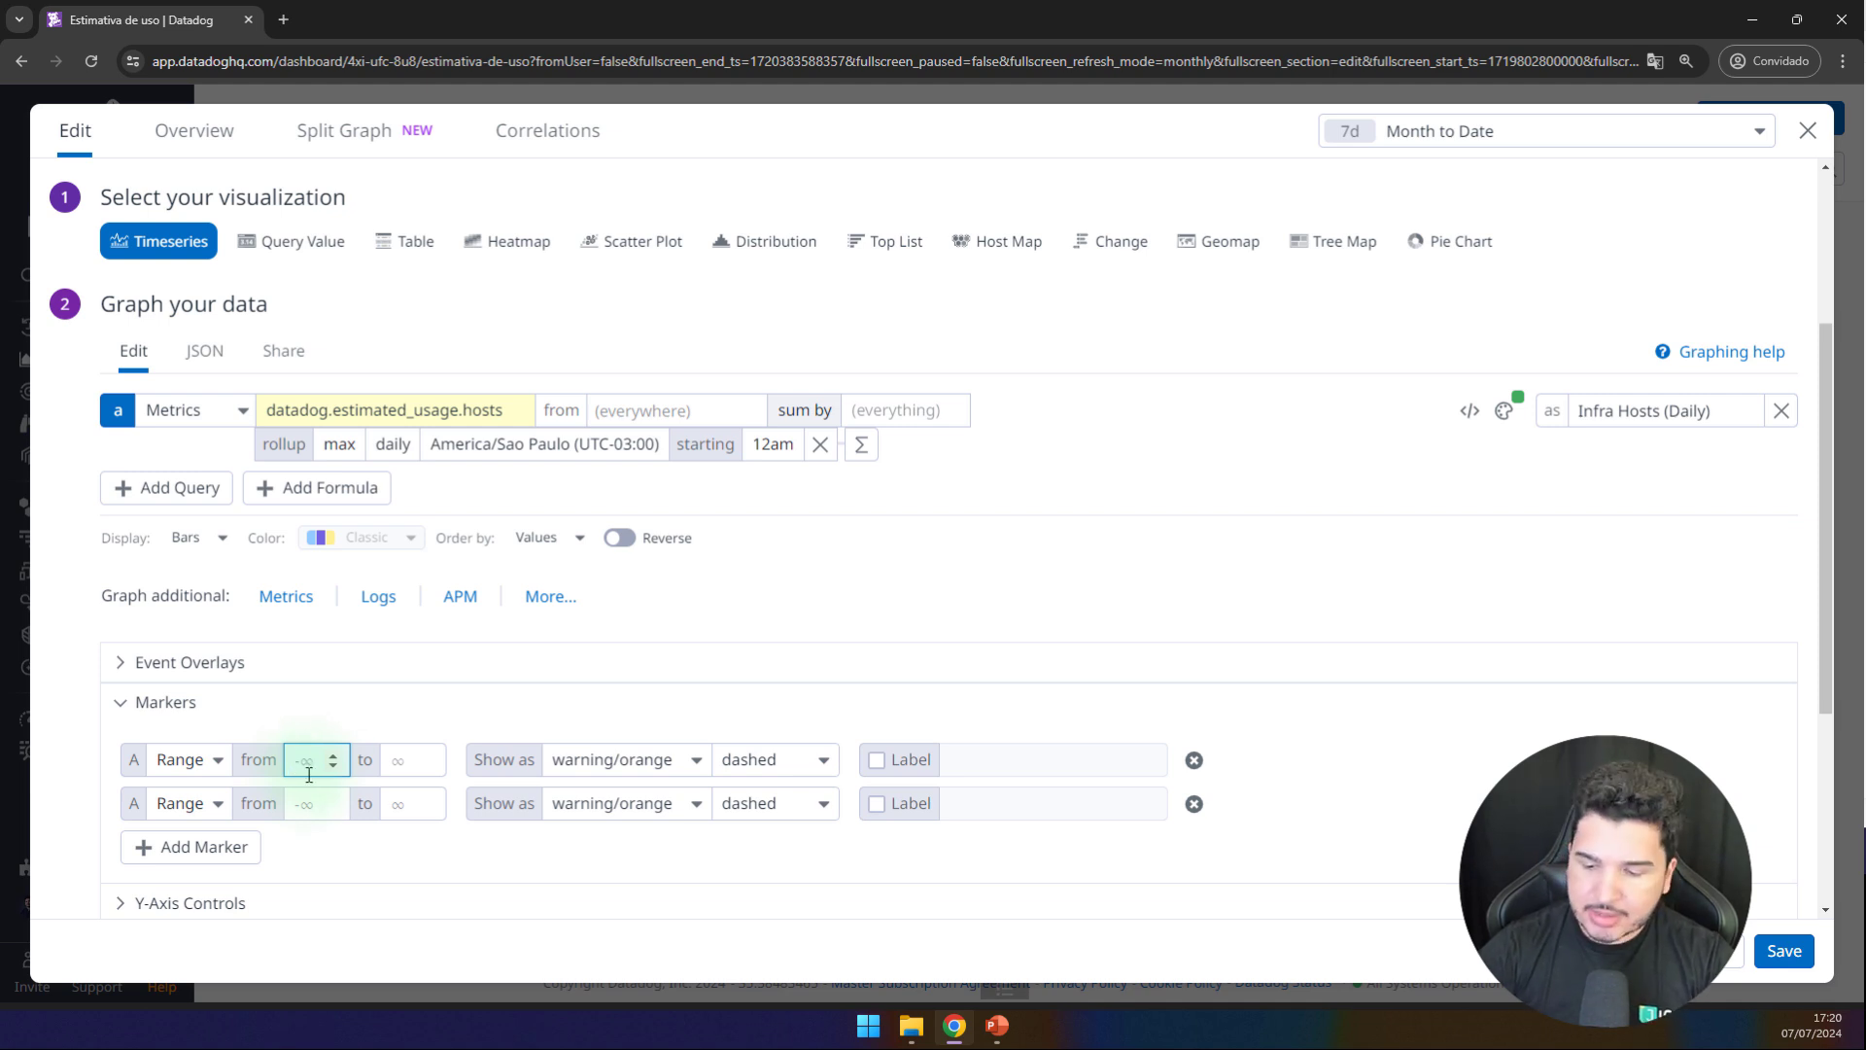
click(399, 761)
text(7)
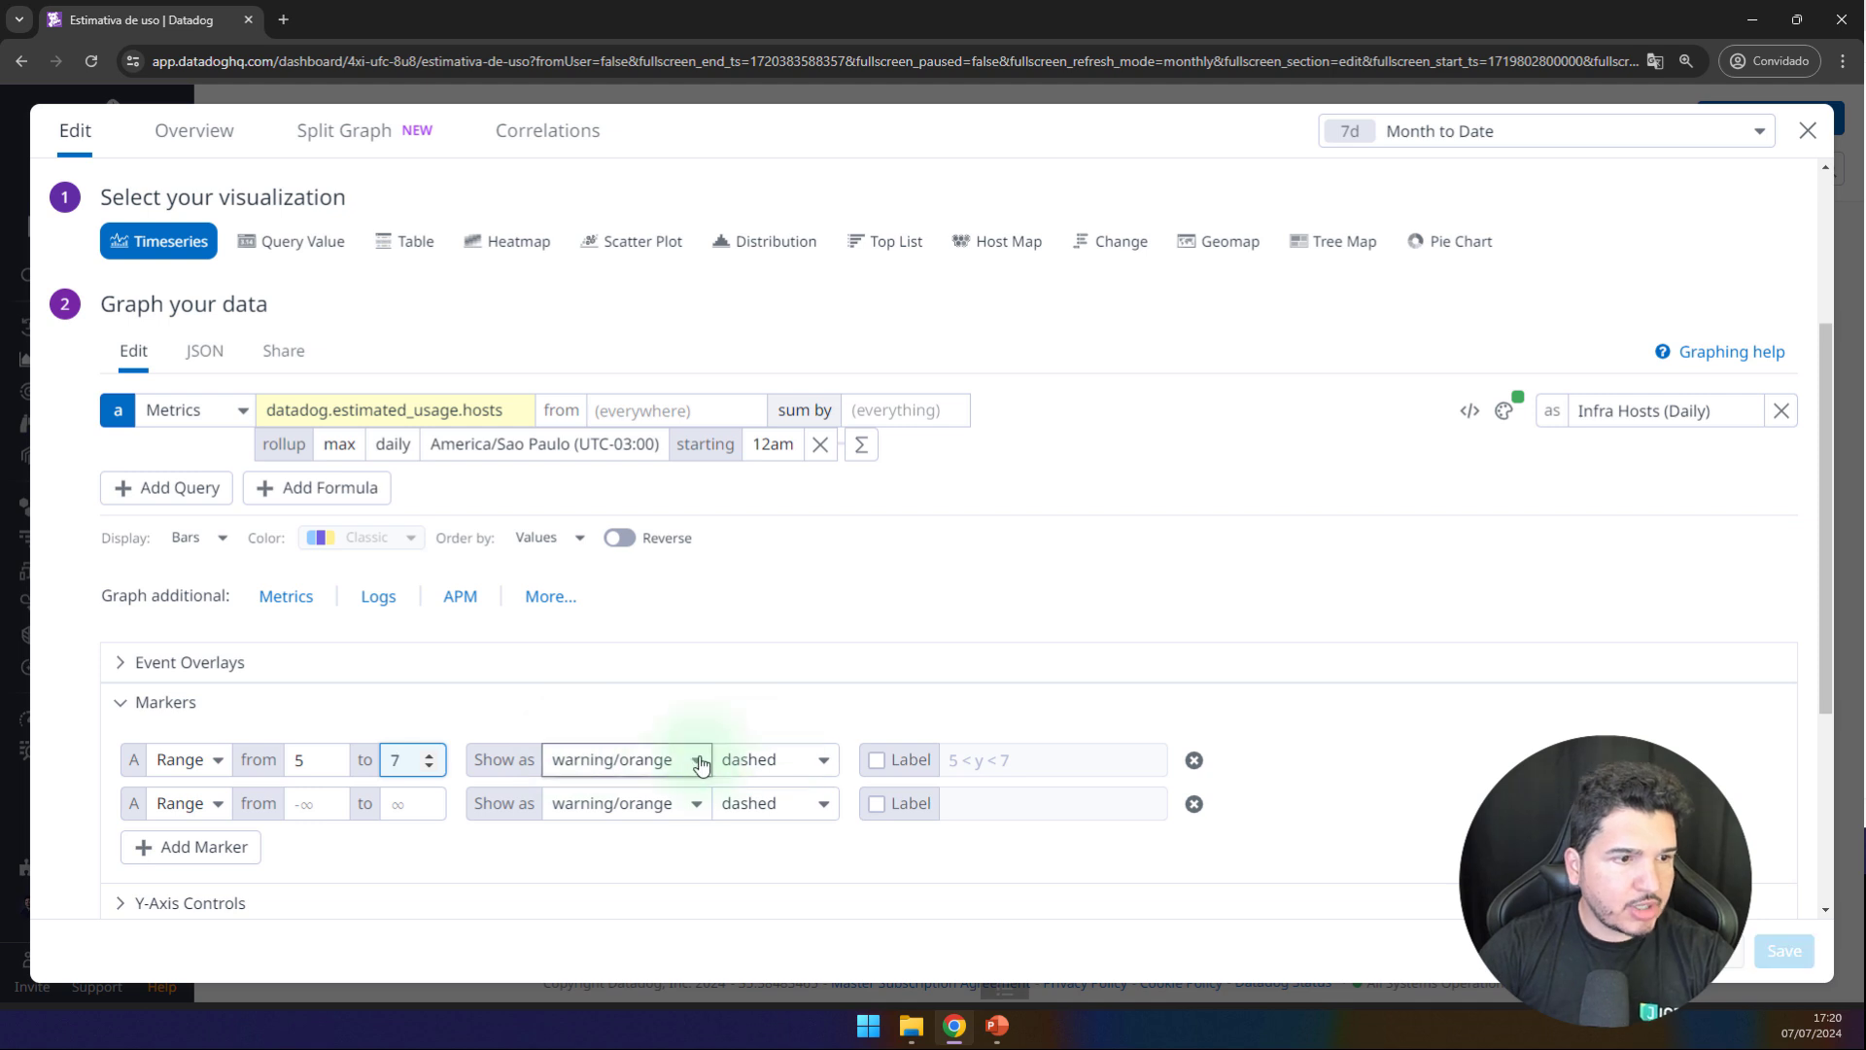
Step: Enable the first marker's label and set it to "5 hosts"
click(875, 762)
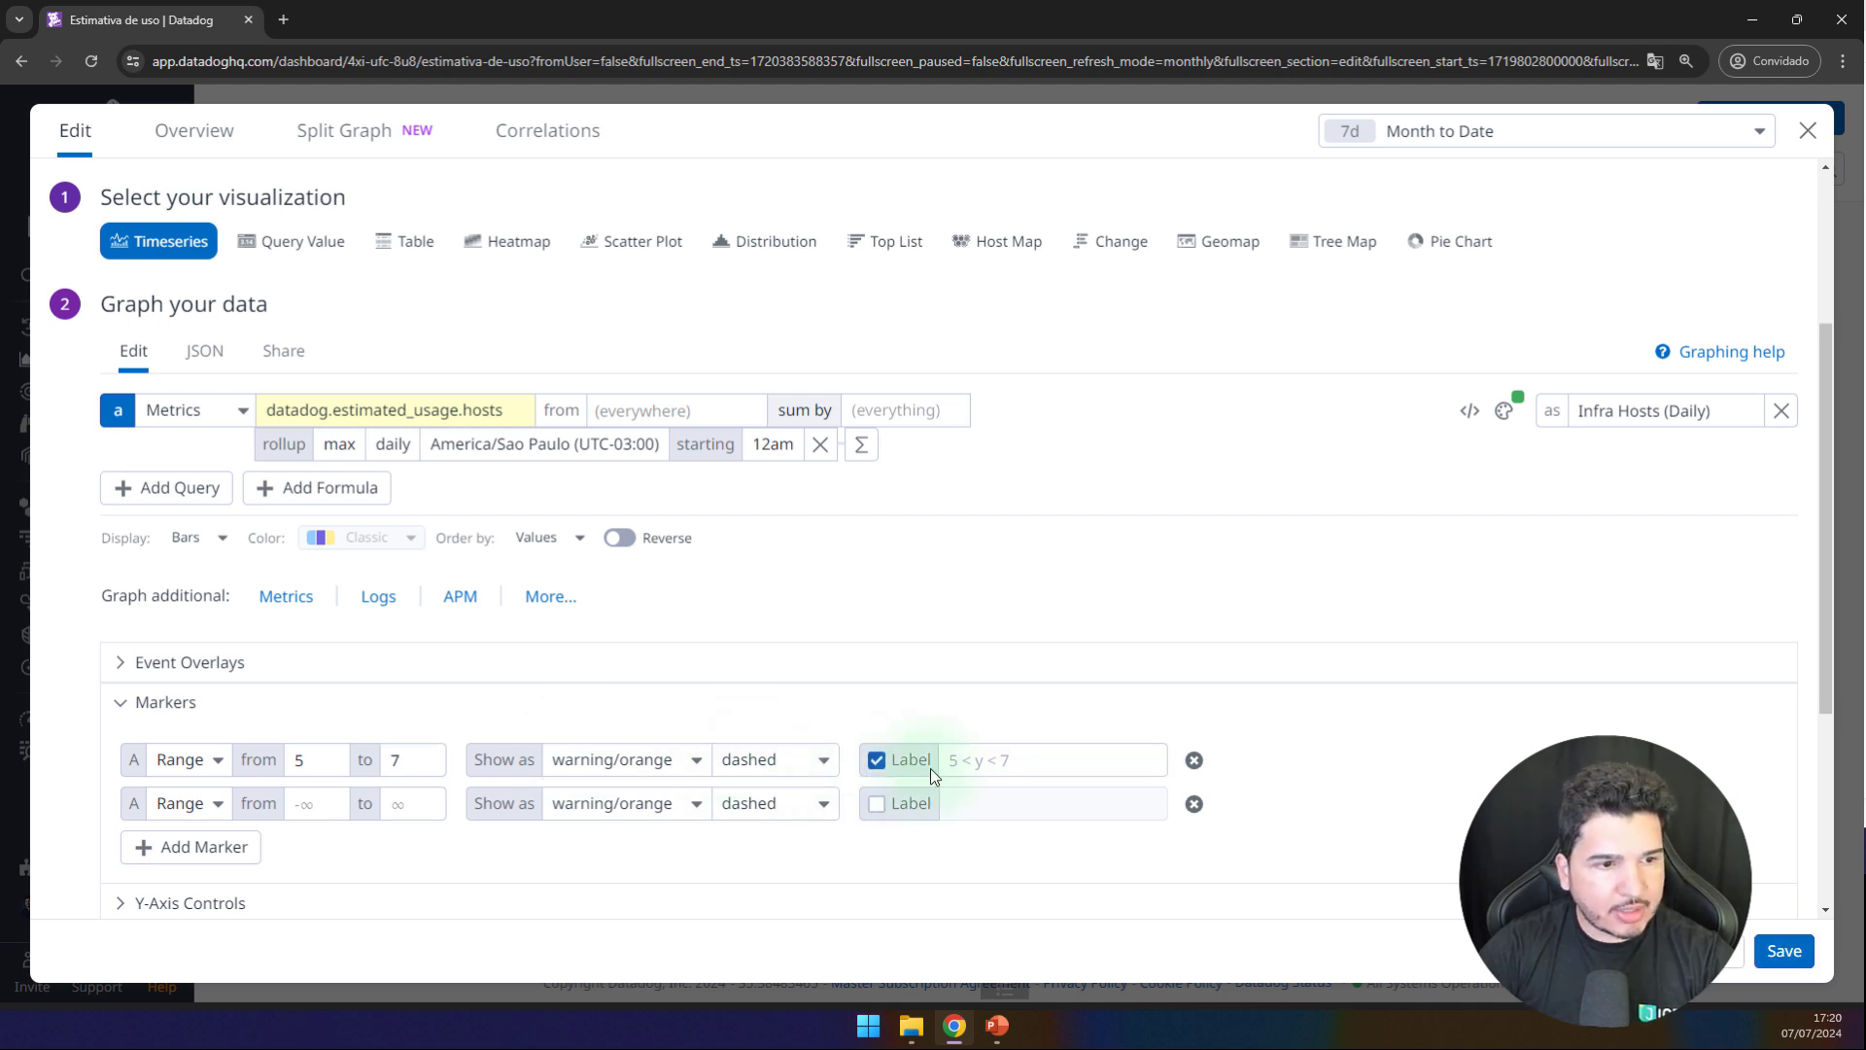
click(964, 761)
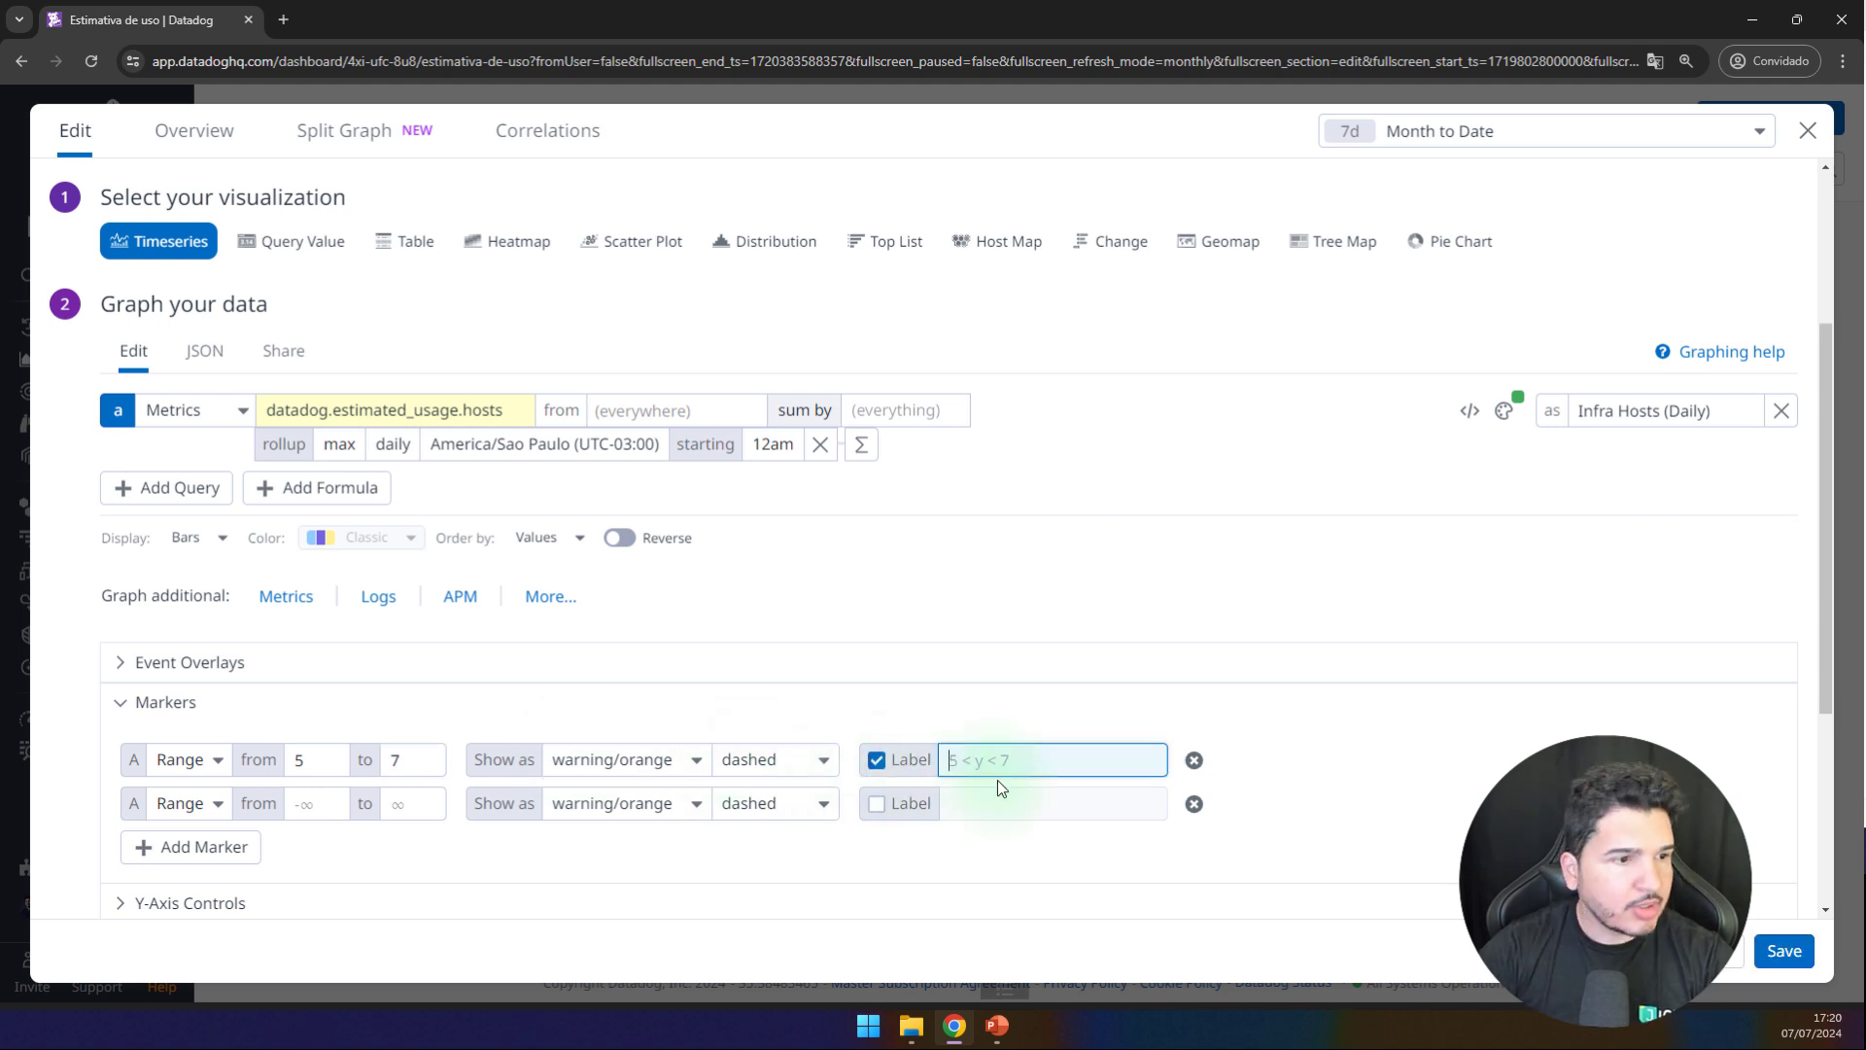
text(5 hosts)
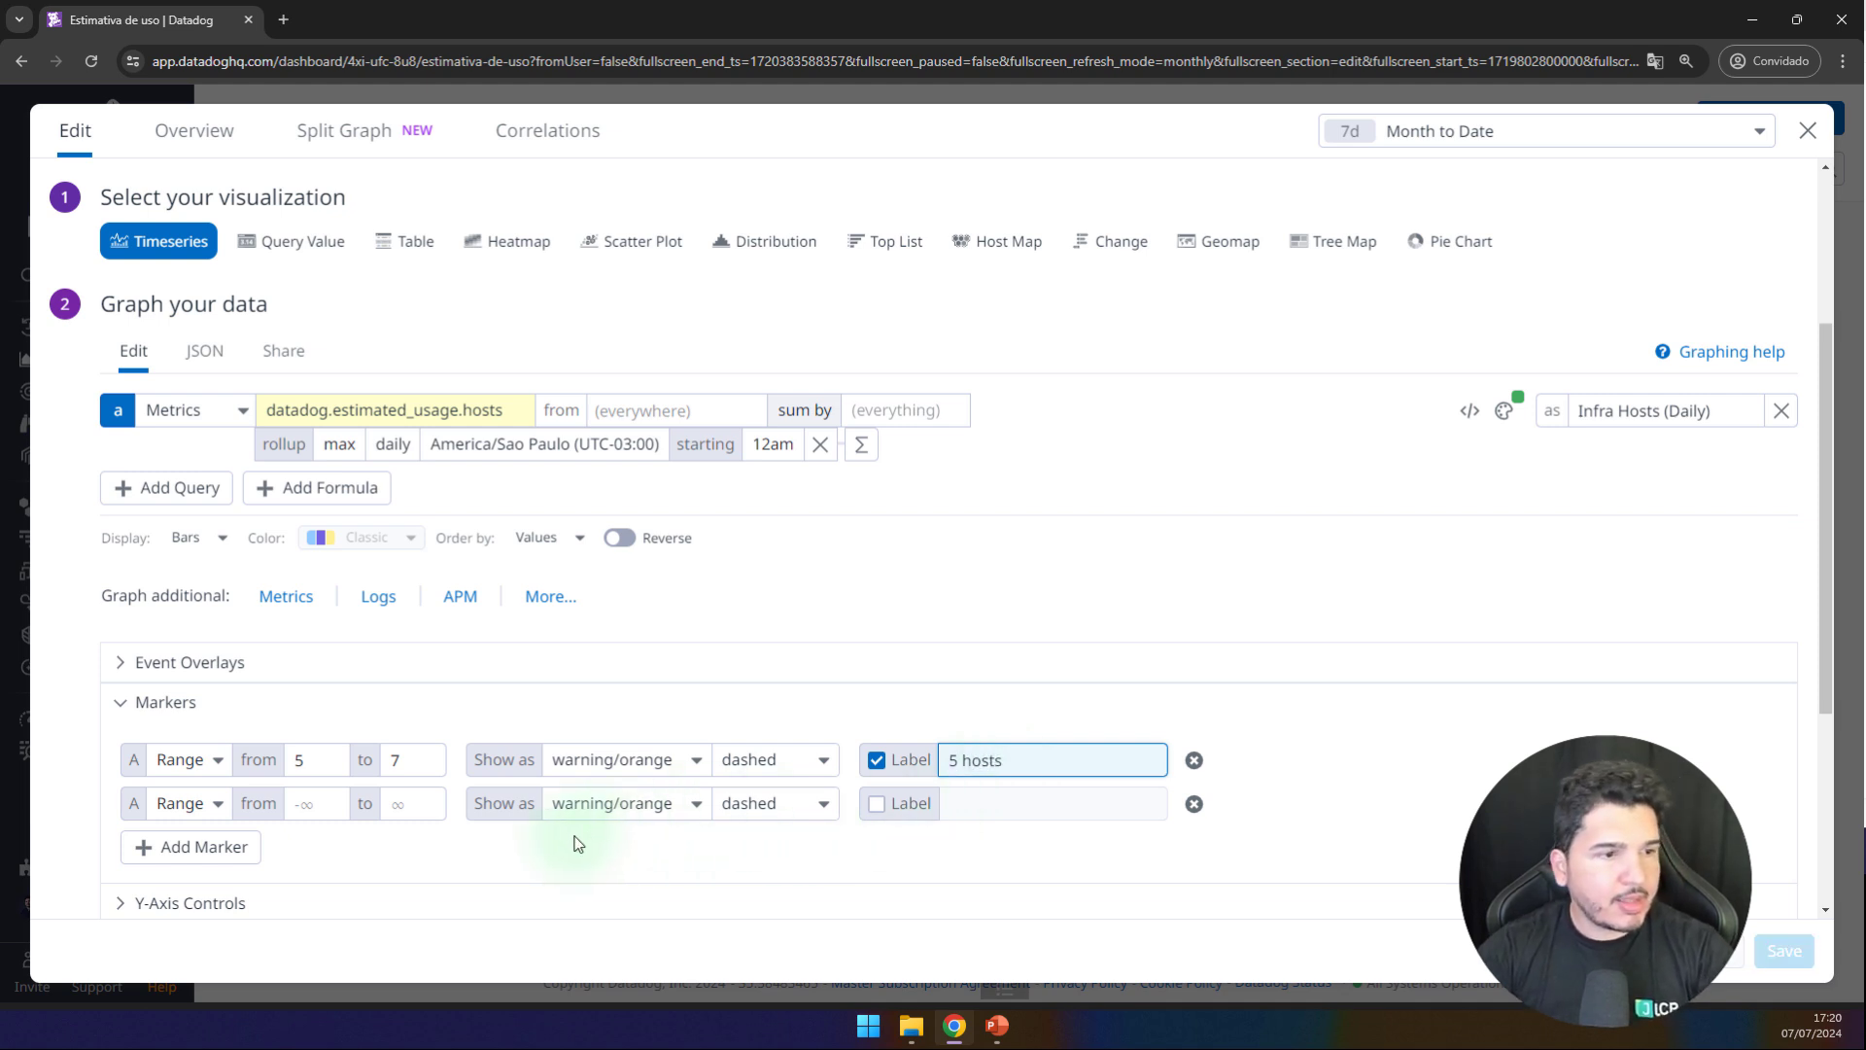
Step: Start the second marker's range at 7 and show it as error/red
click(310, 815)
text(7)
click(618, 803)
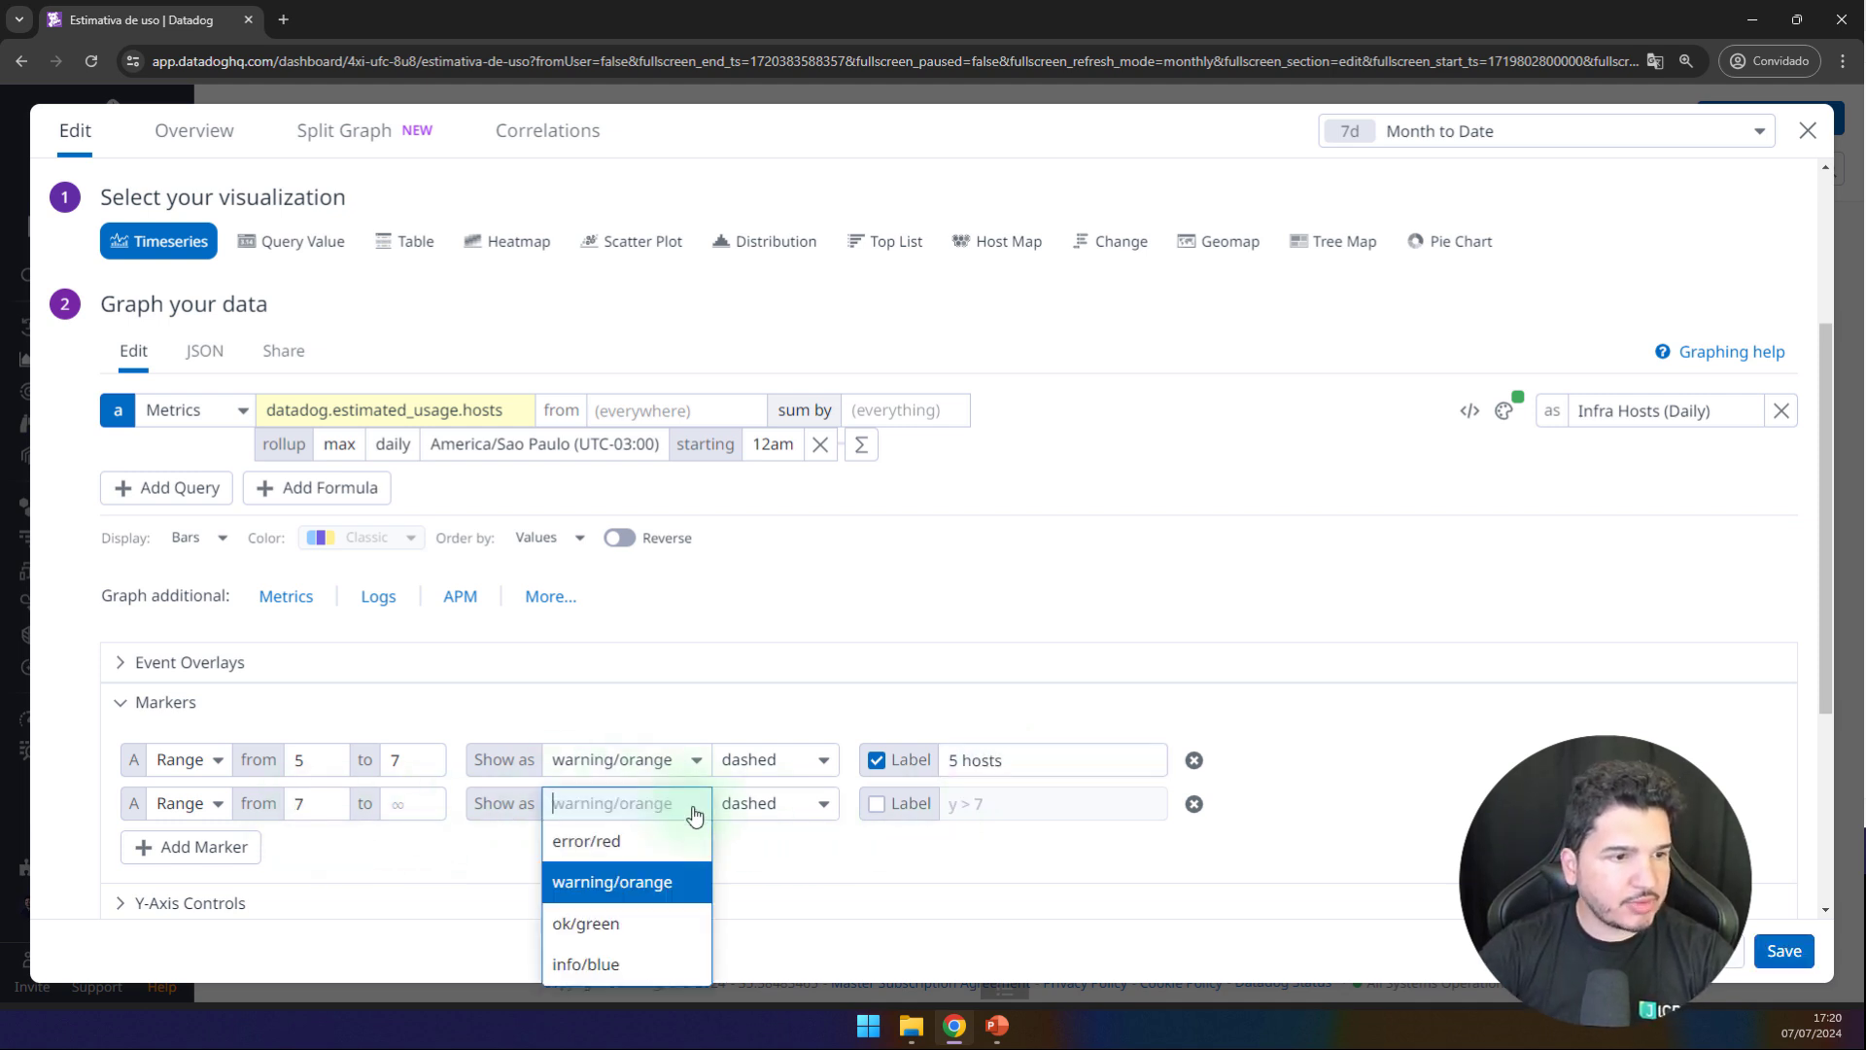
click(619, 854)
Step: Enable the second marker's label with the text "7 hosts" and save the bar graph
click(877, 806)
key(ctrl+c)
drag(1019, 762, 931, 807)
click(967, 805)
key(ctrl+v)
text(7)
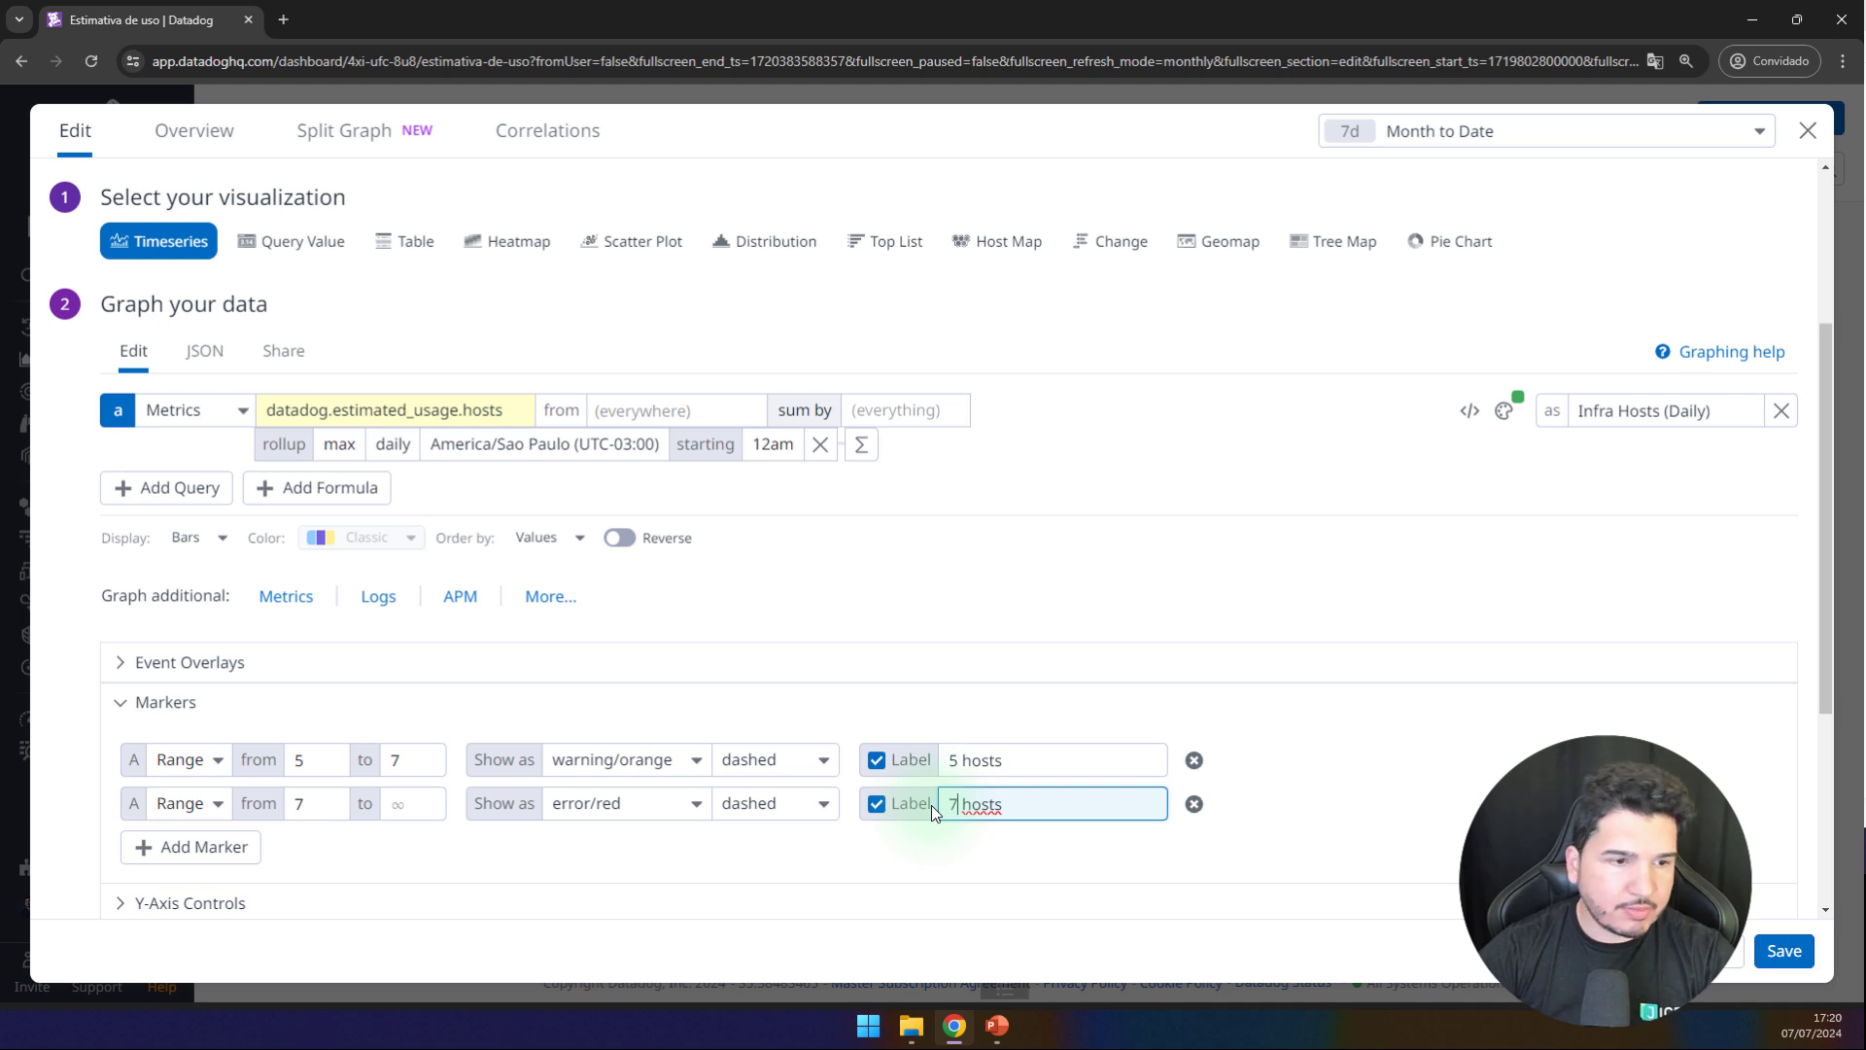
click(1775, 960)
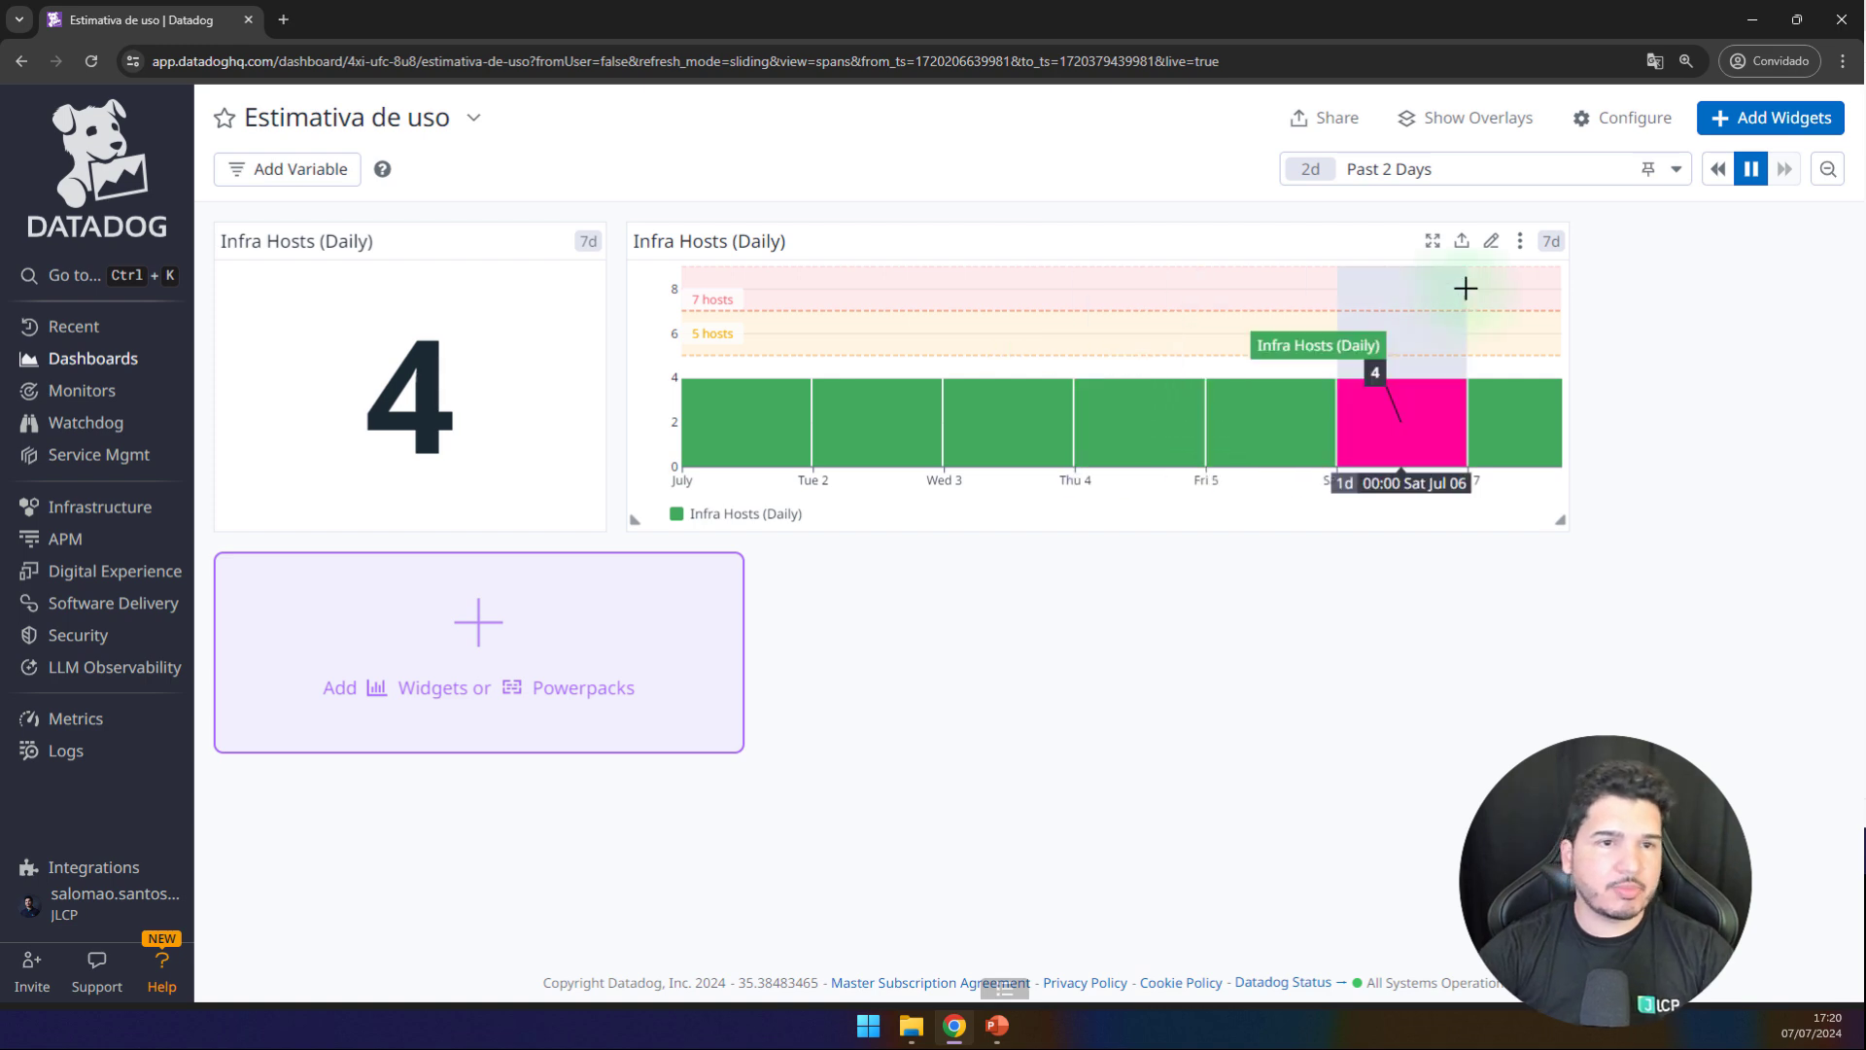
Step: Edit the Infra Hosts (Daily) bar graph so the first marker ranges from 6 to 8 and the second starts at 8, and save it
click(1492, 241)
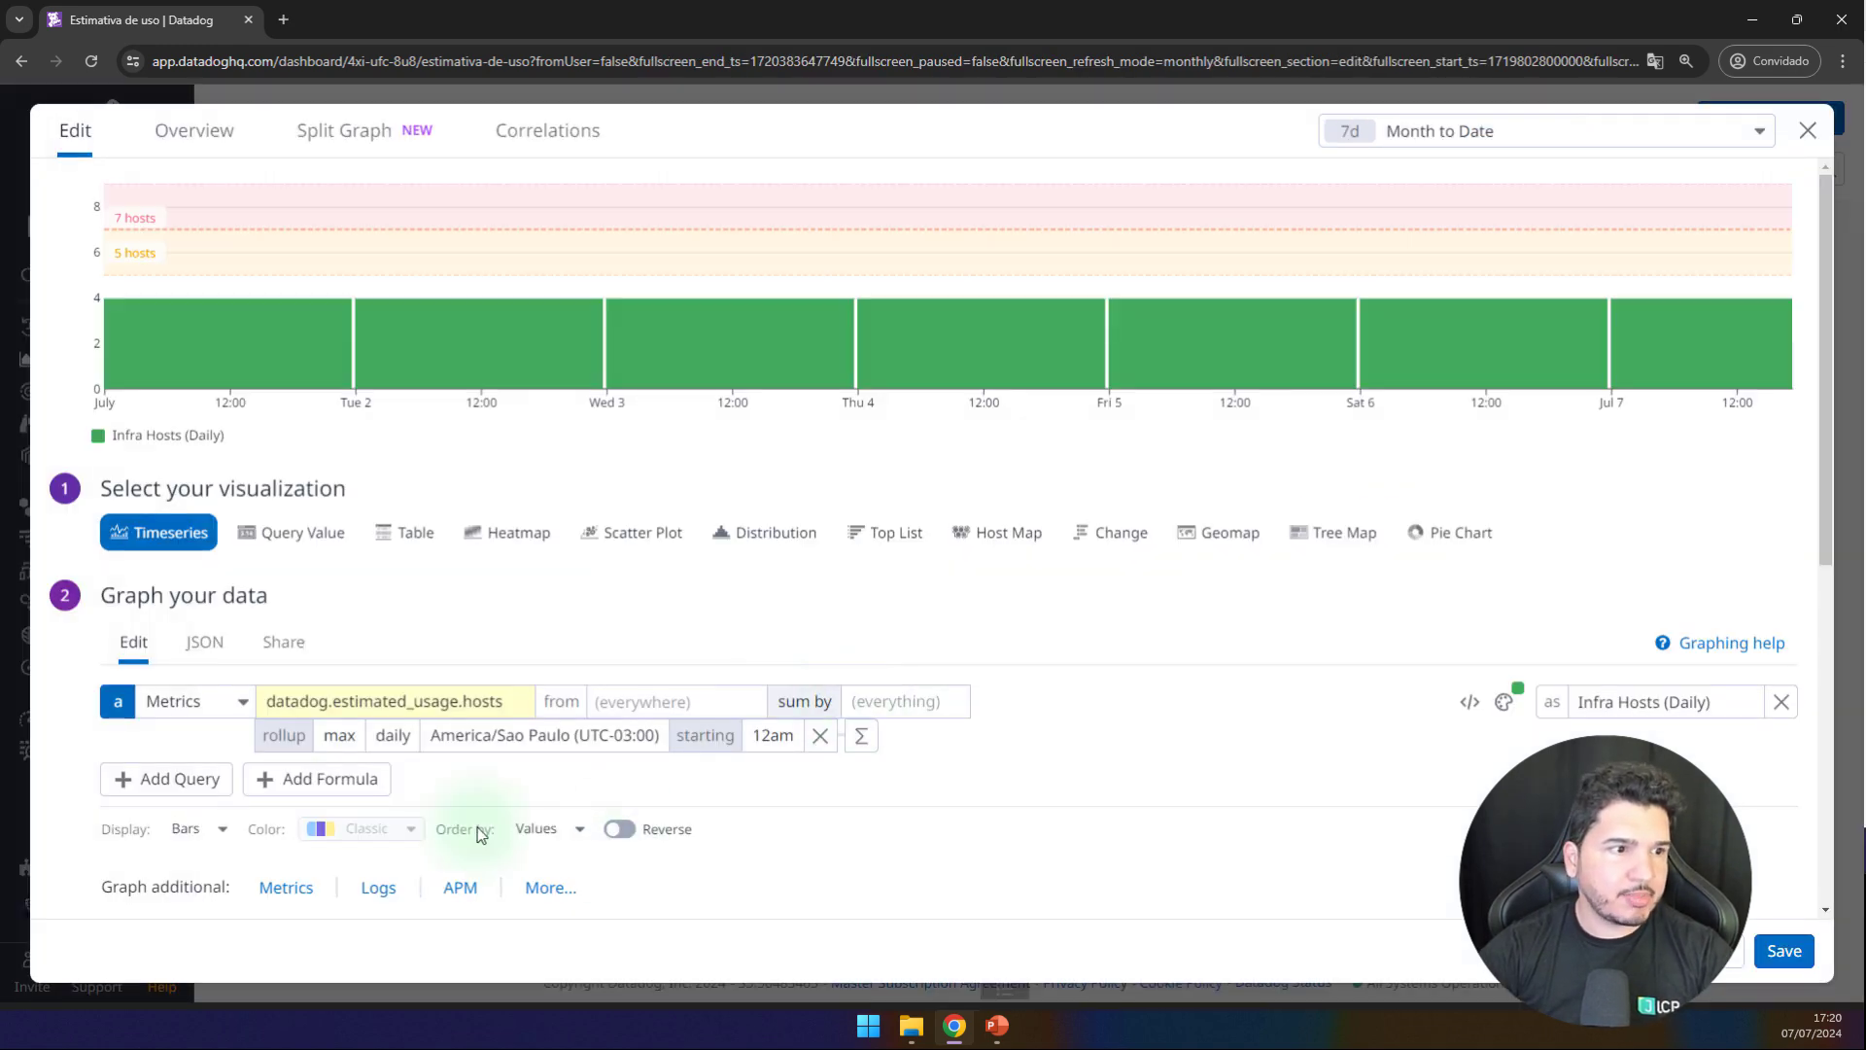
scroll(486, 827, down, 5)
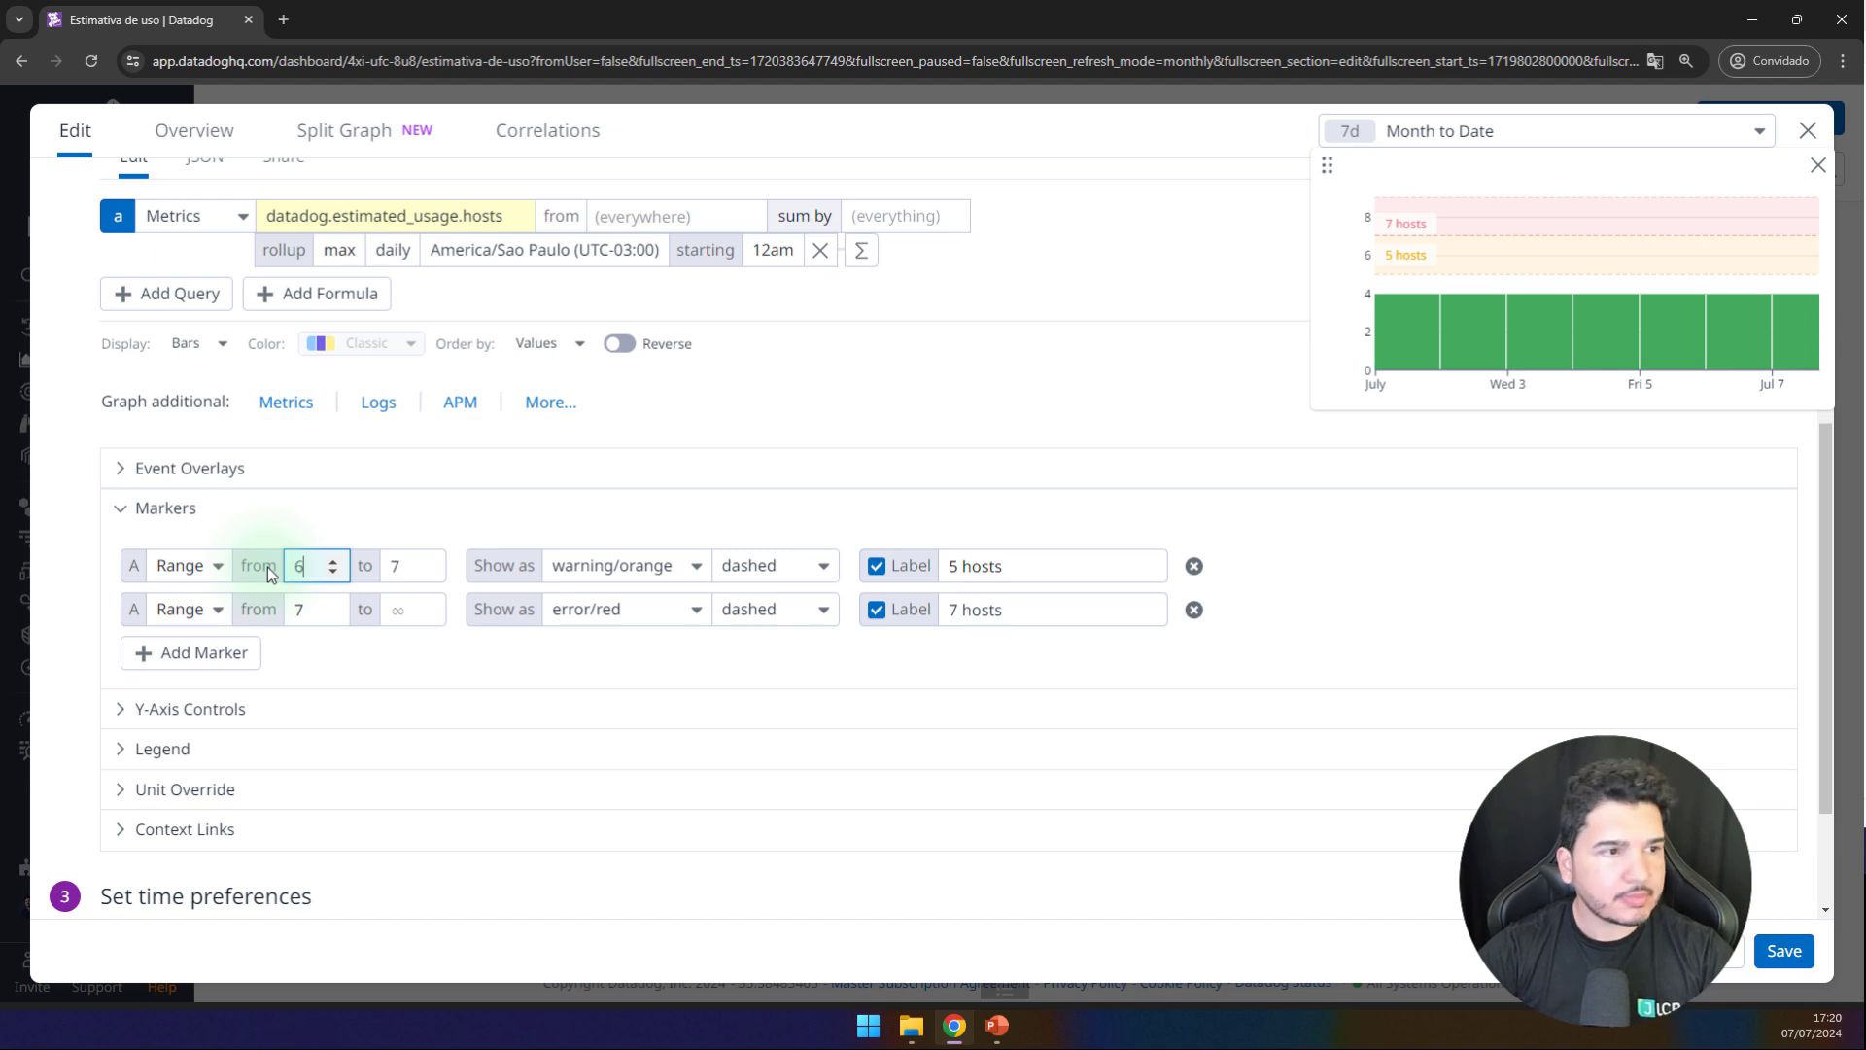
double_click(395, 566)
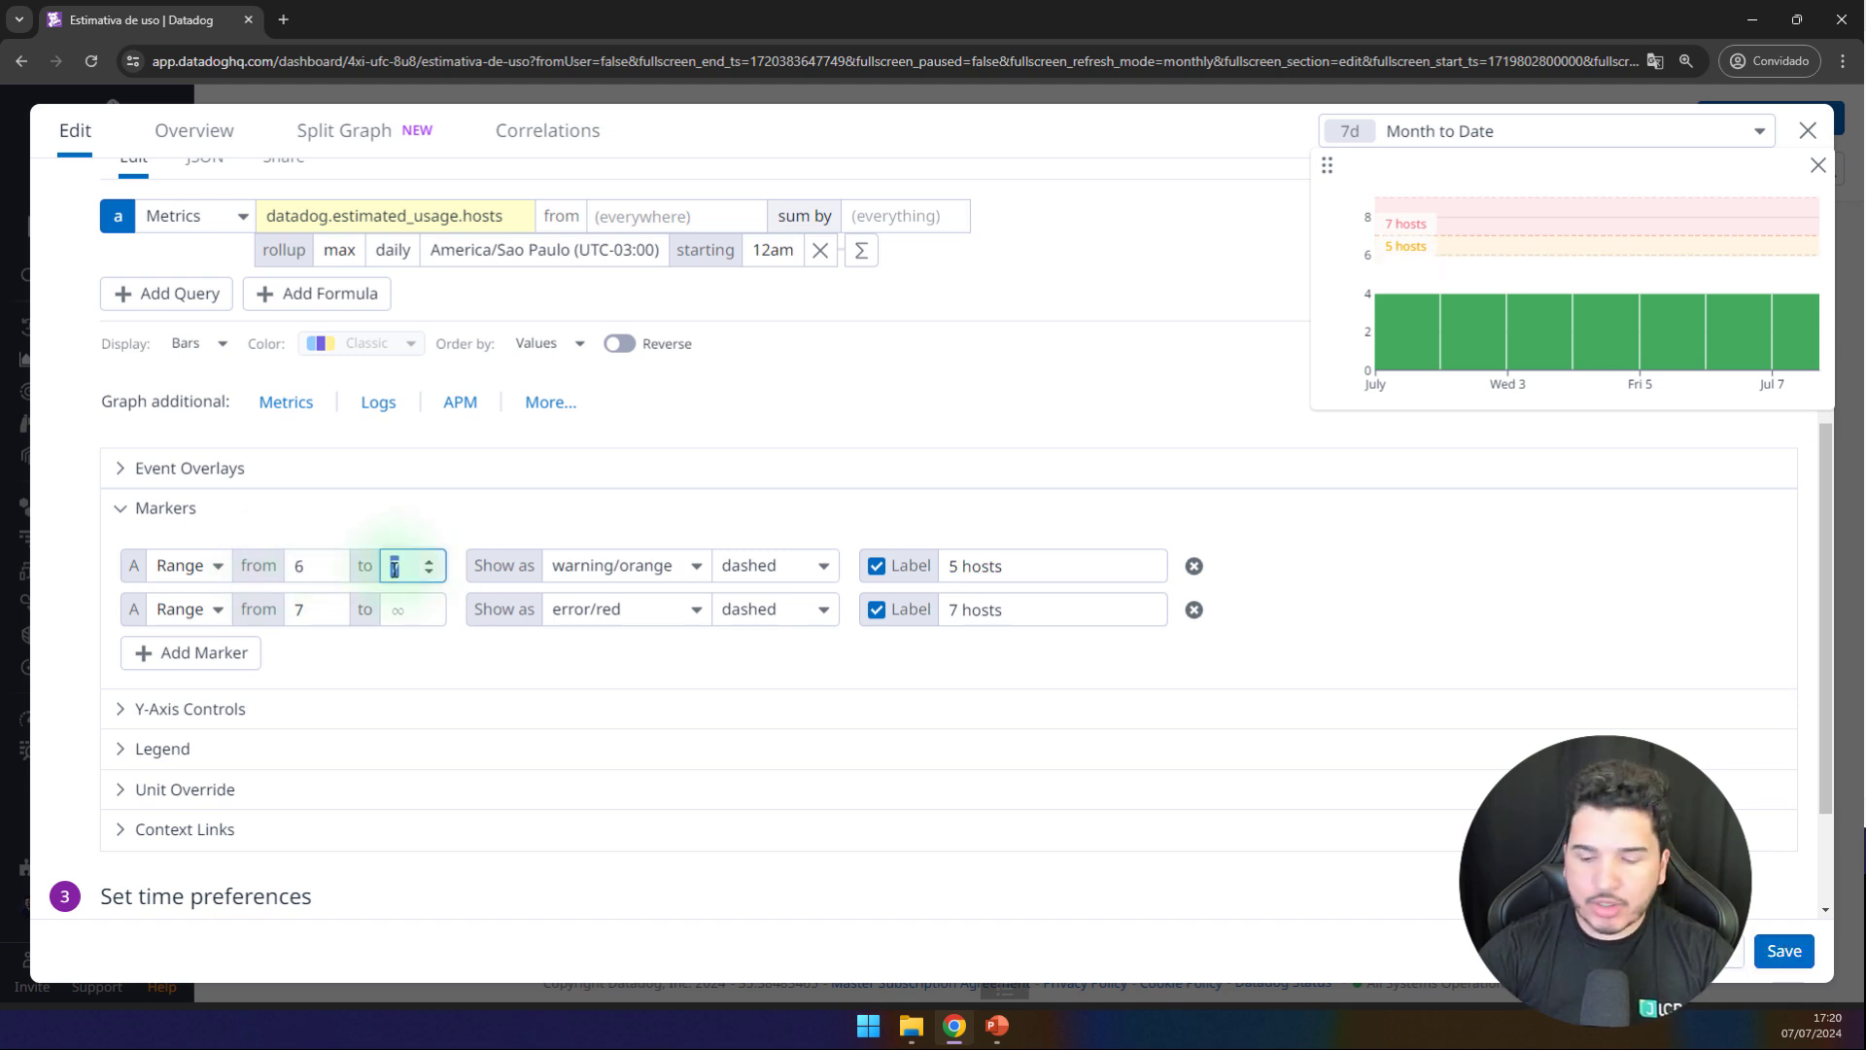
double_click(291, 610)
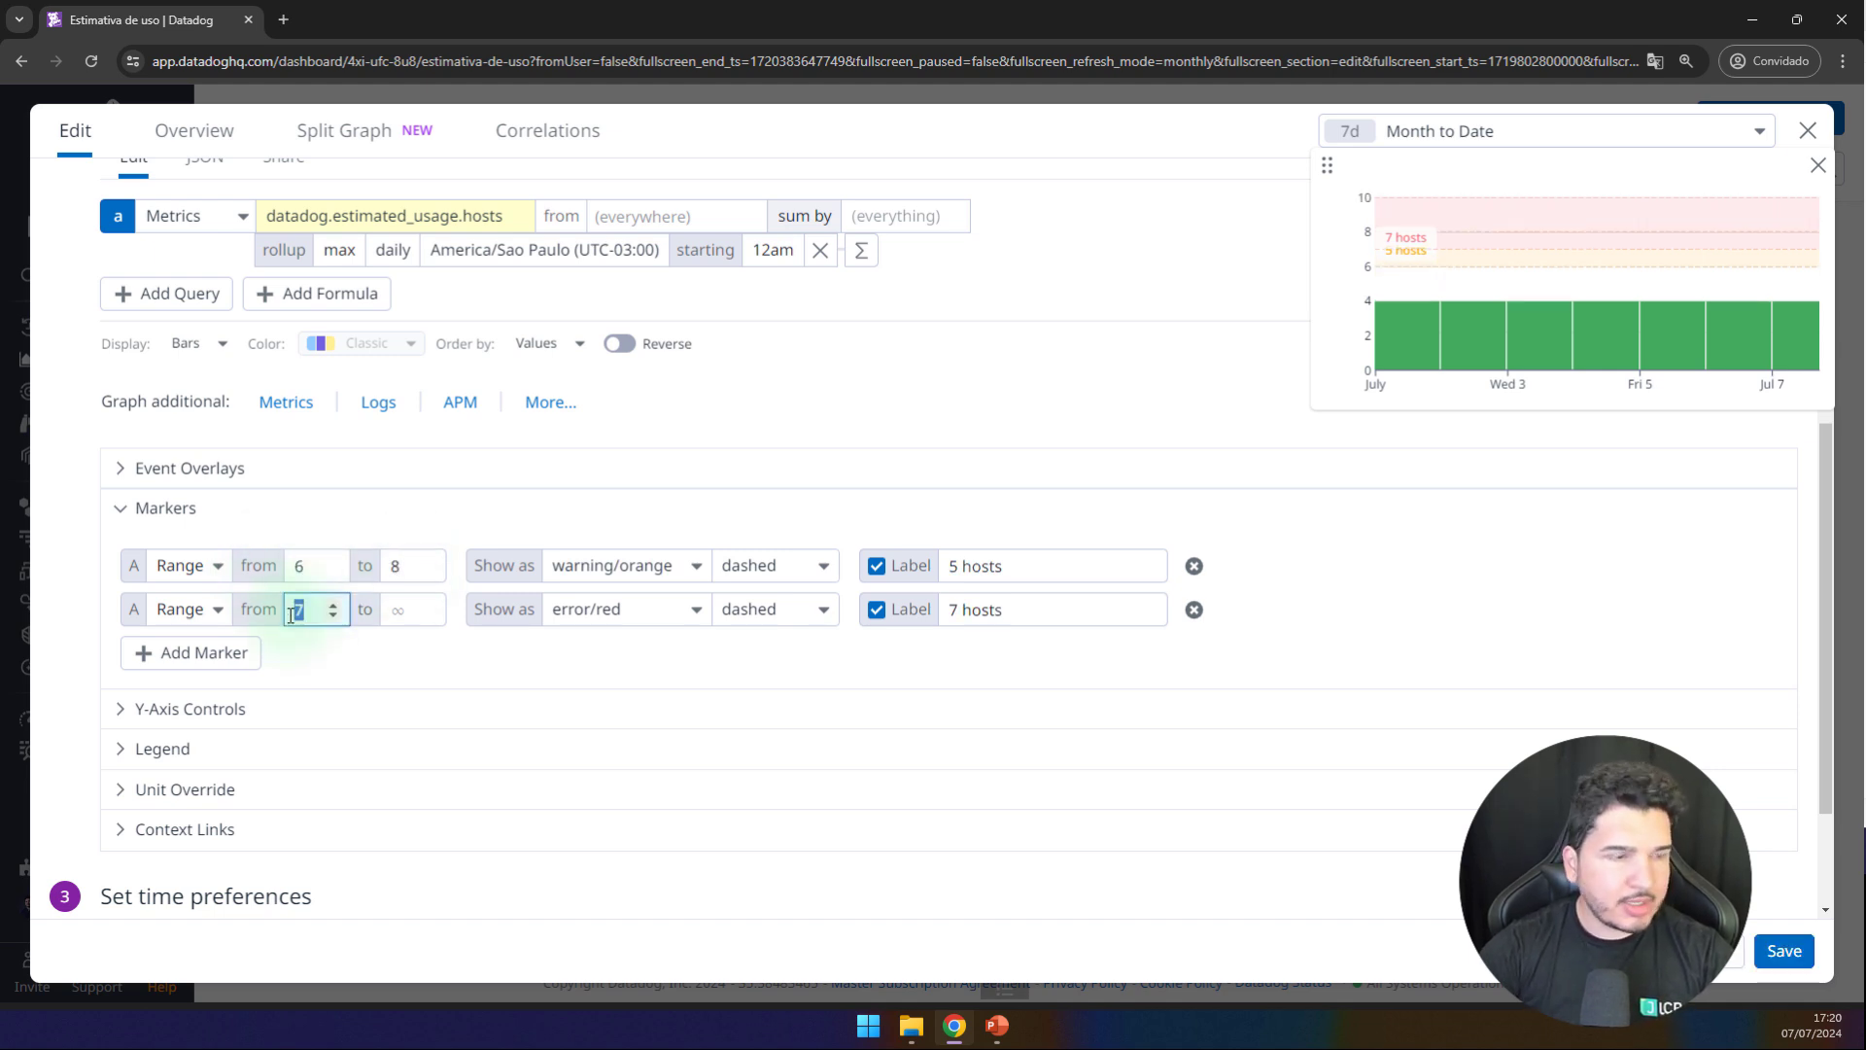
text(8)
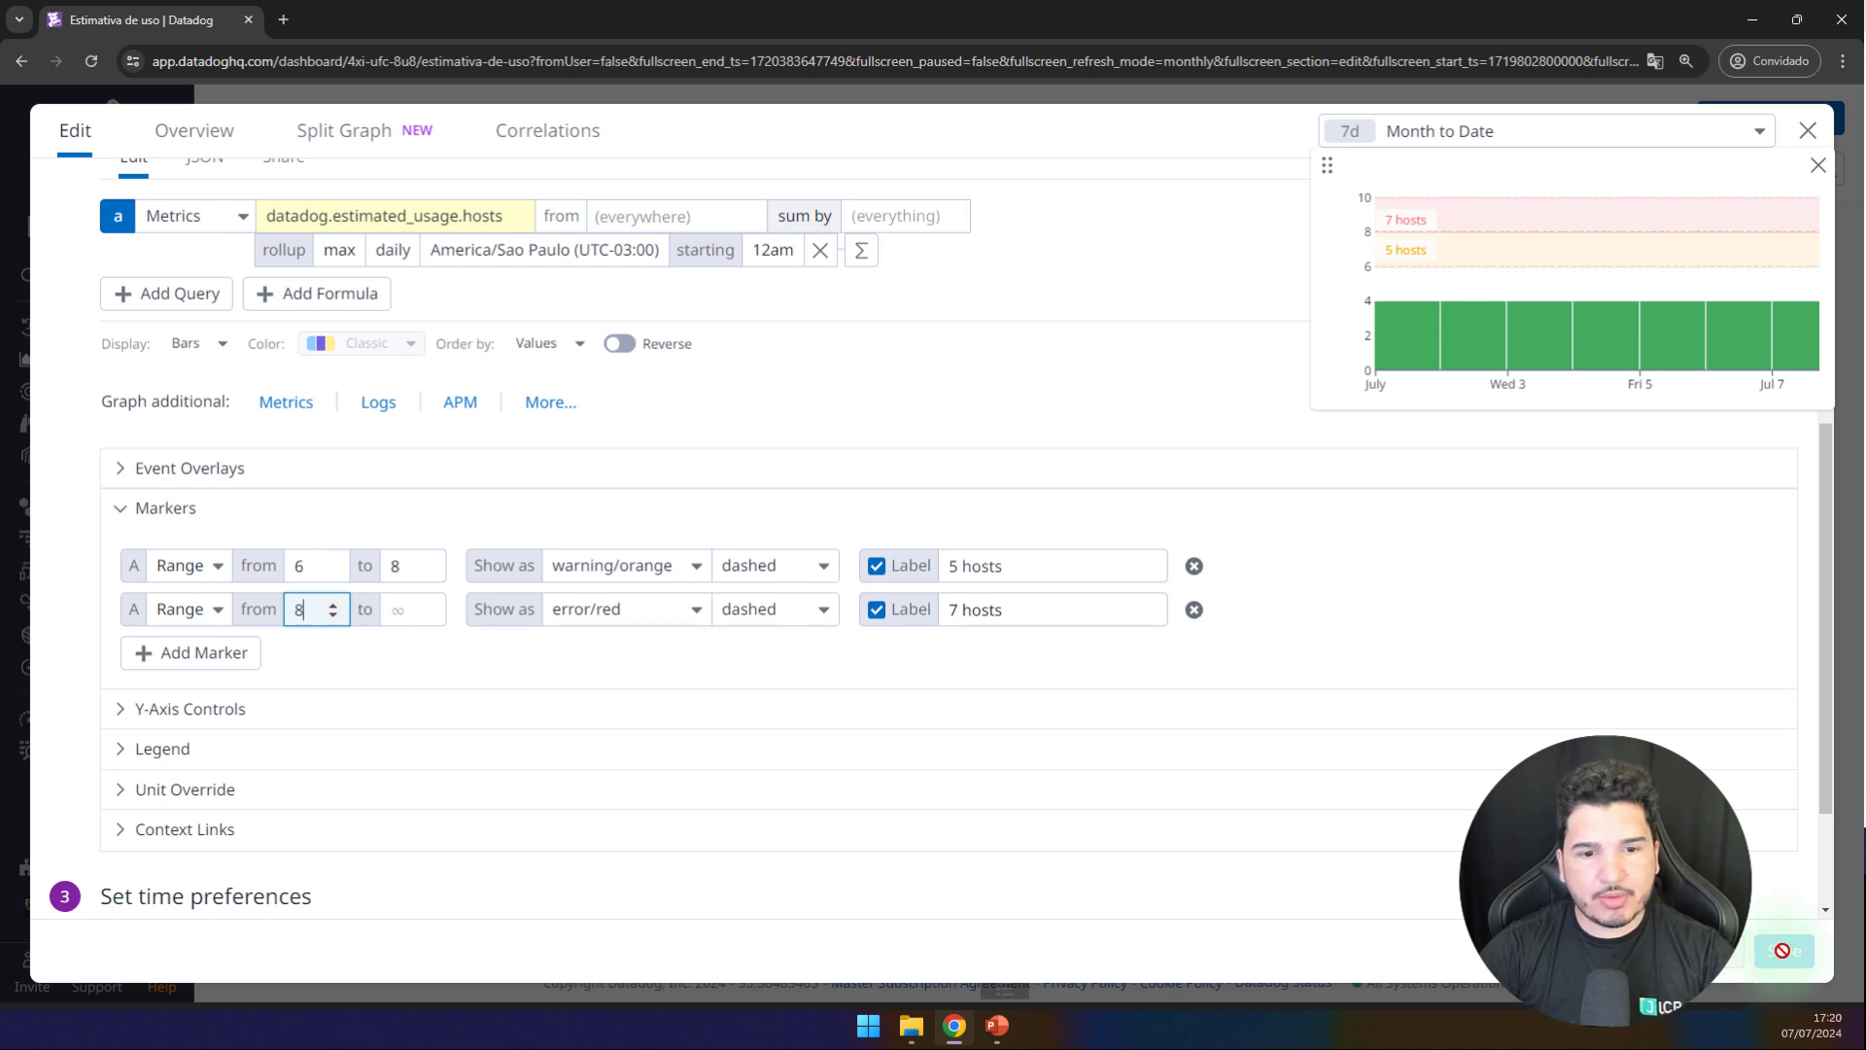
click(1784, 951)
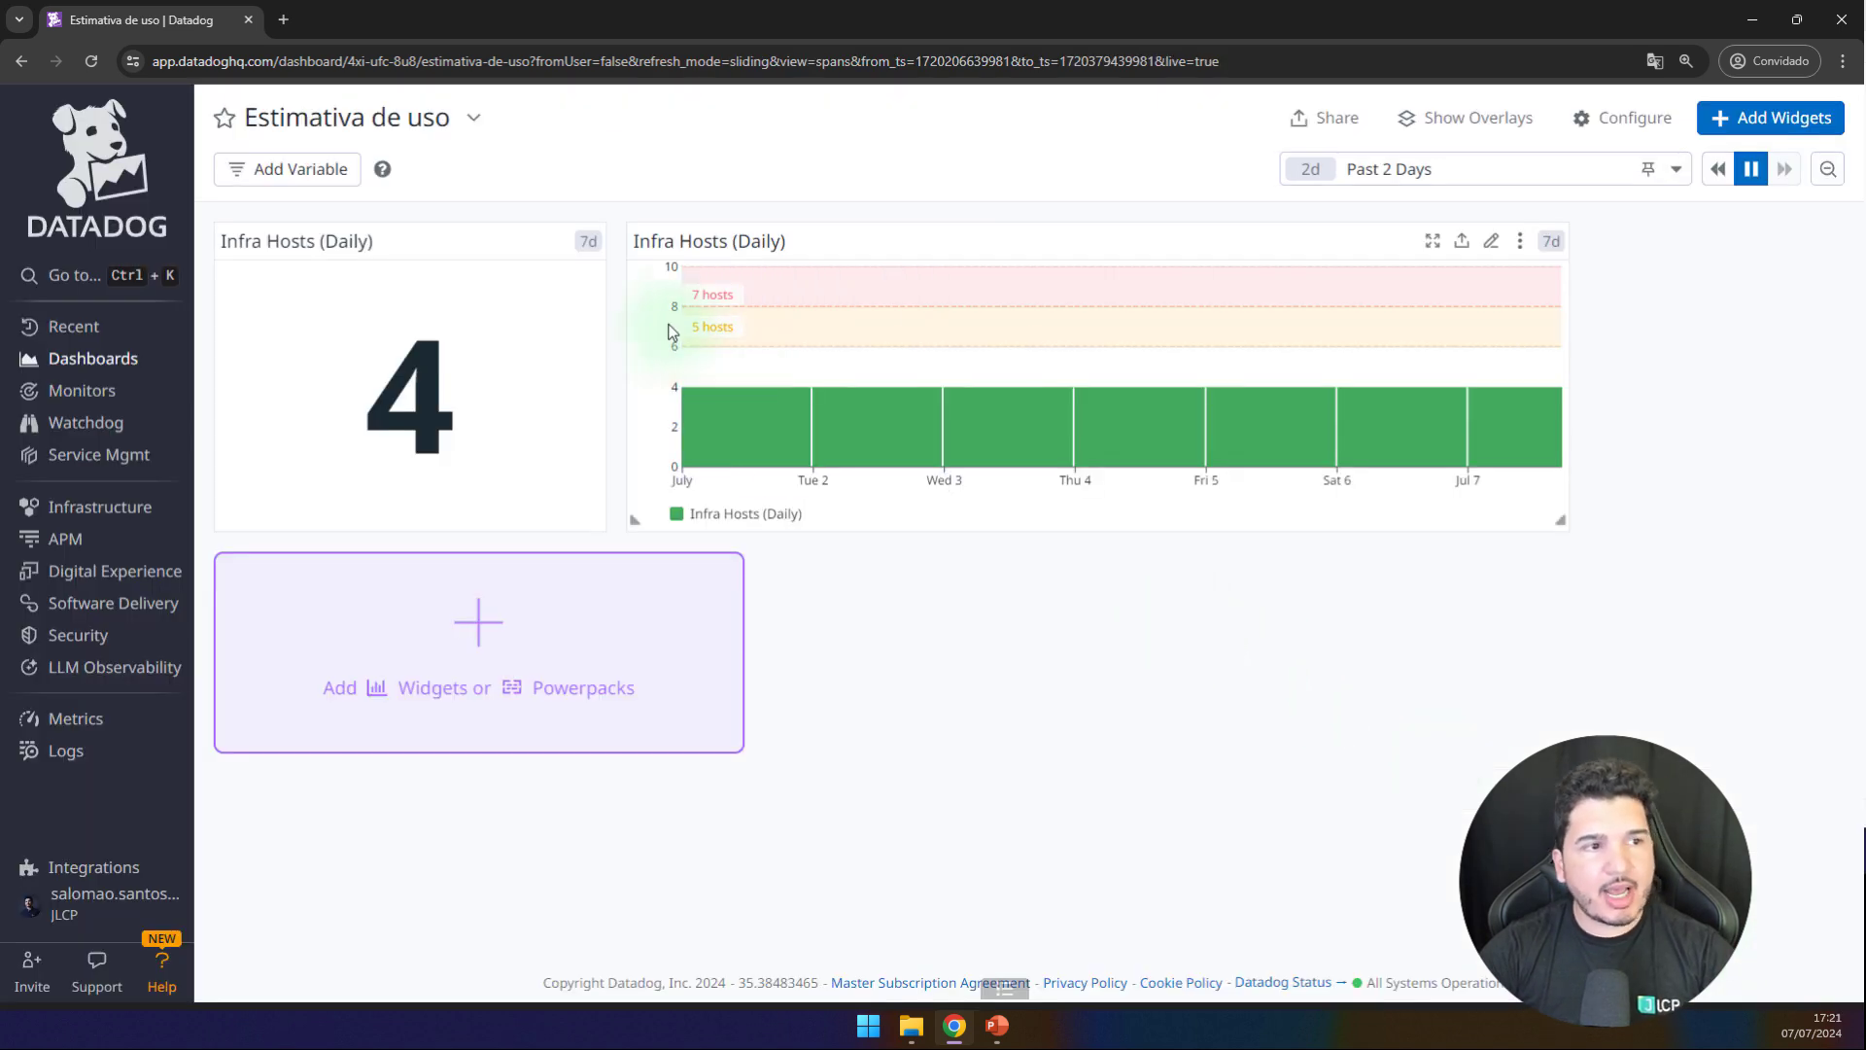
Step: Edit the Infra Hosts (Daily) Query Value widget and add a visual formatting rule
mouse_move(740, 332)
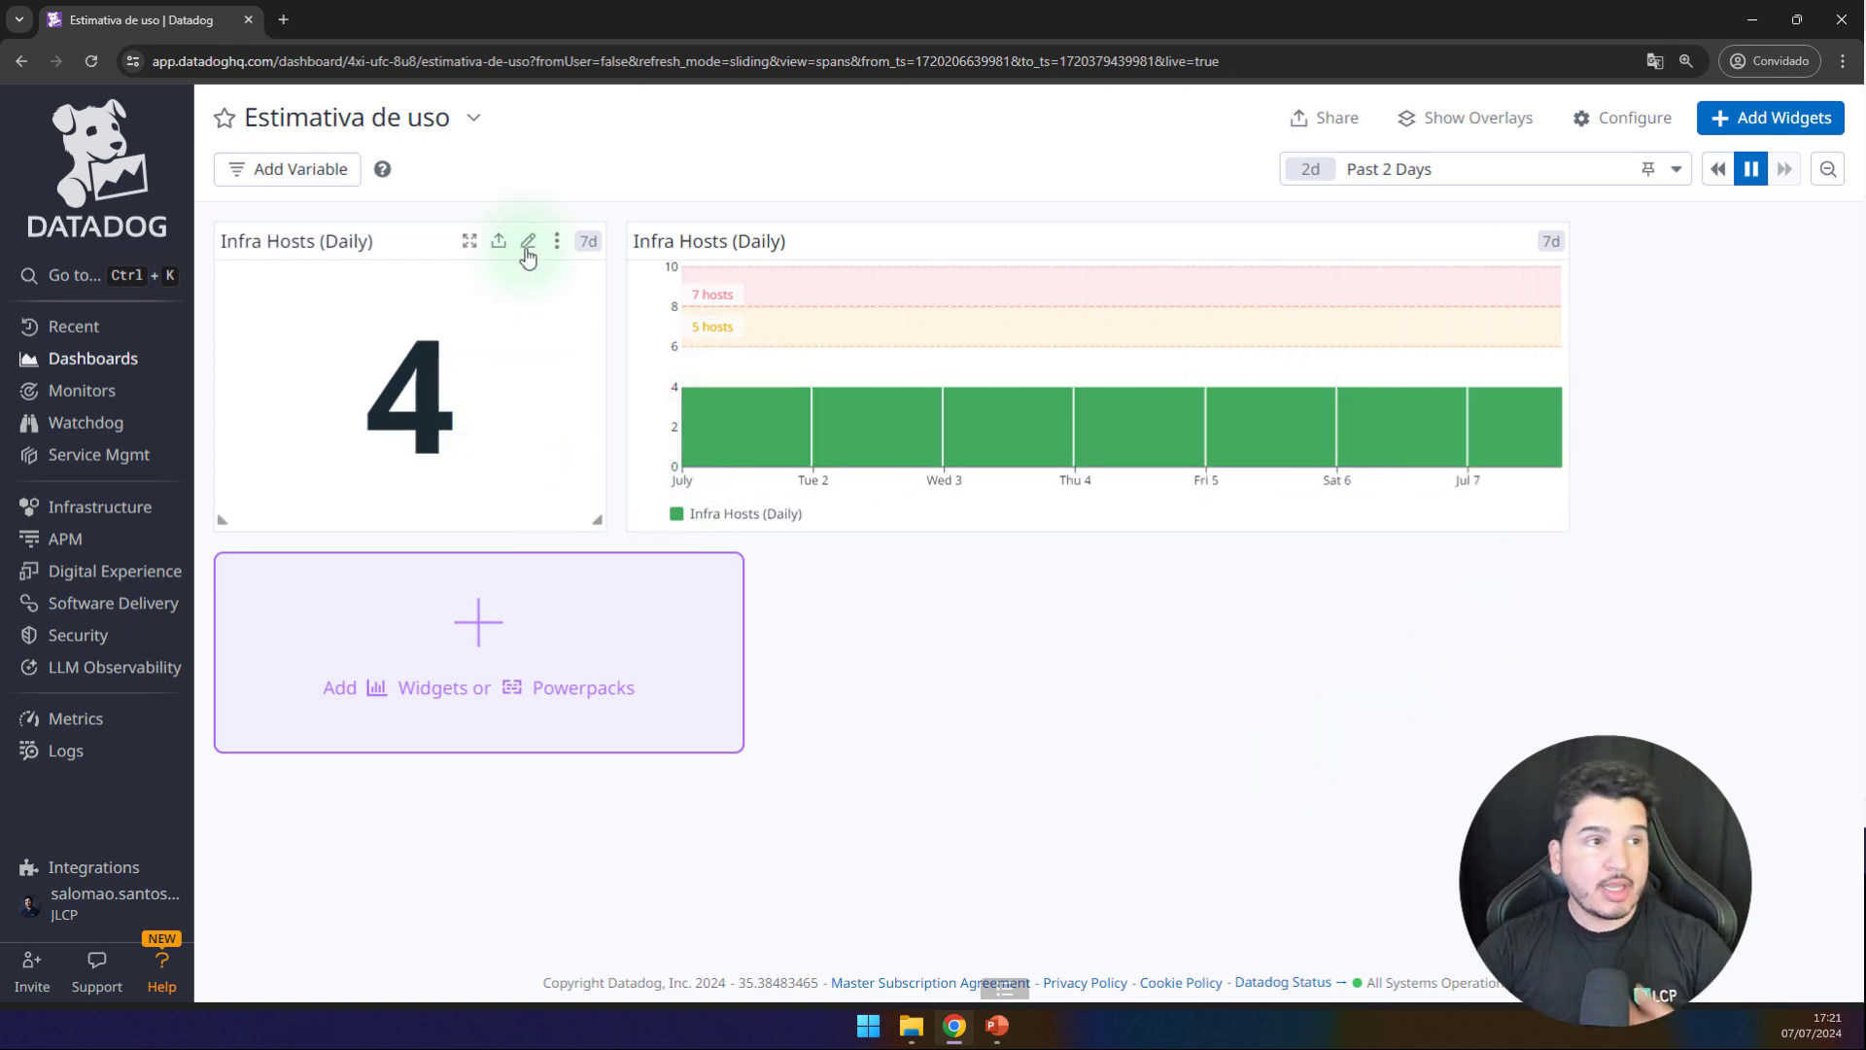
click(529, 246)
scroll(622, 700, down, 3)
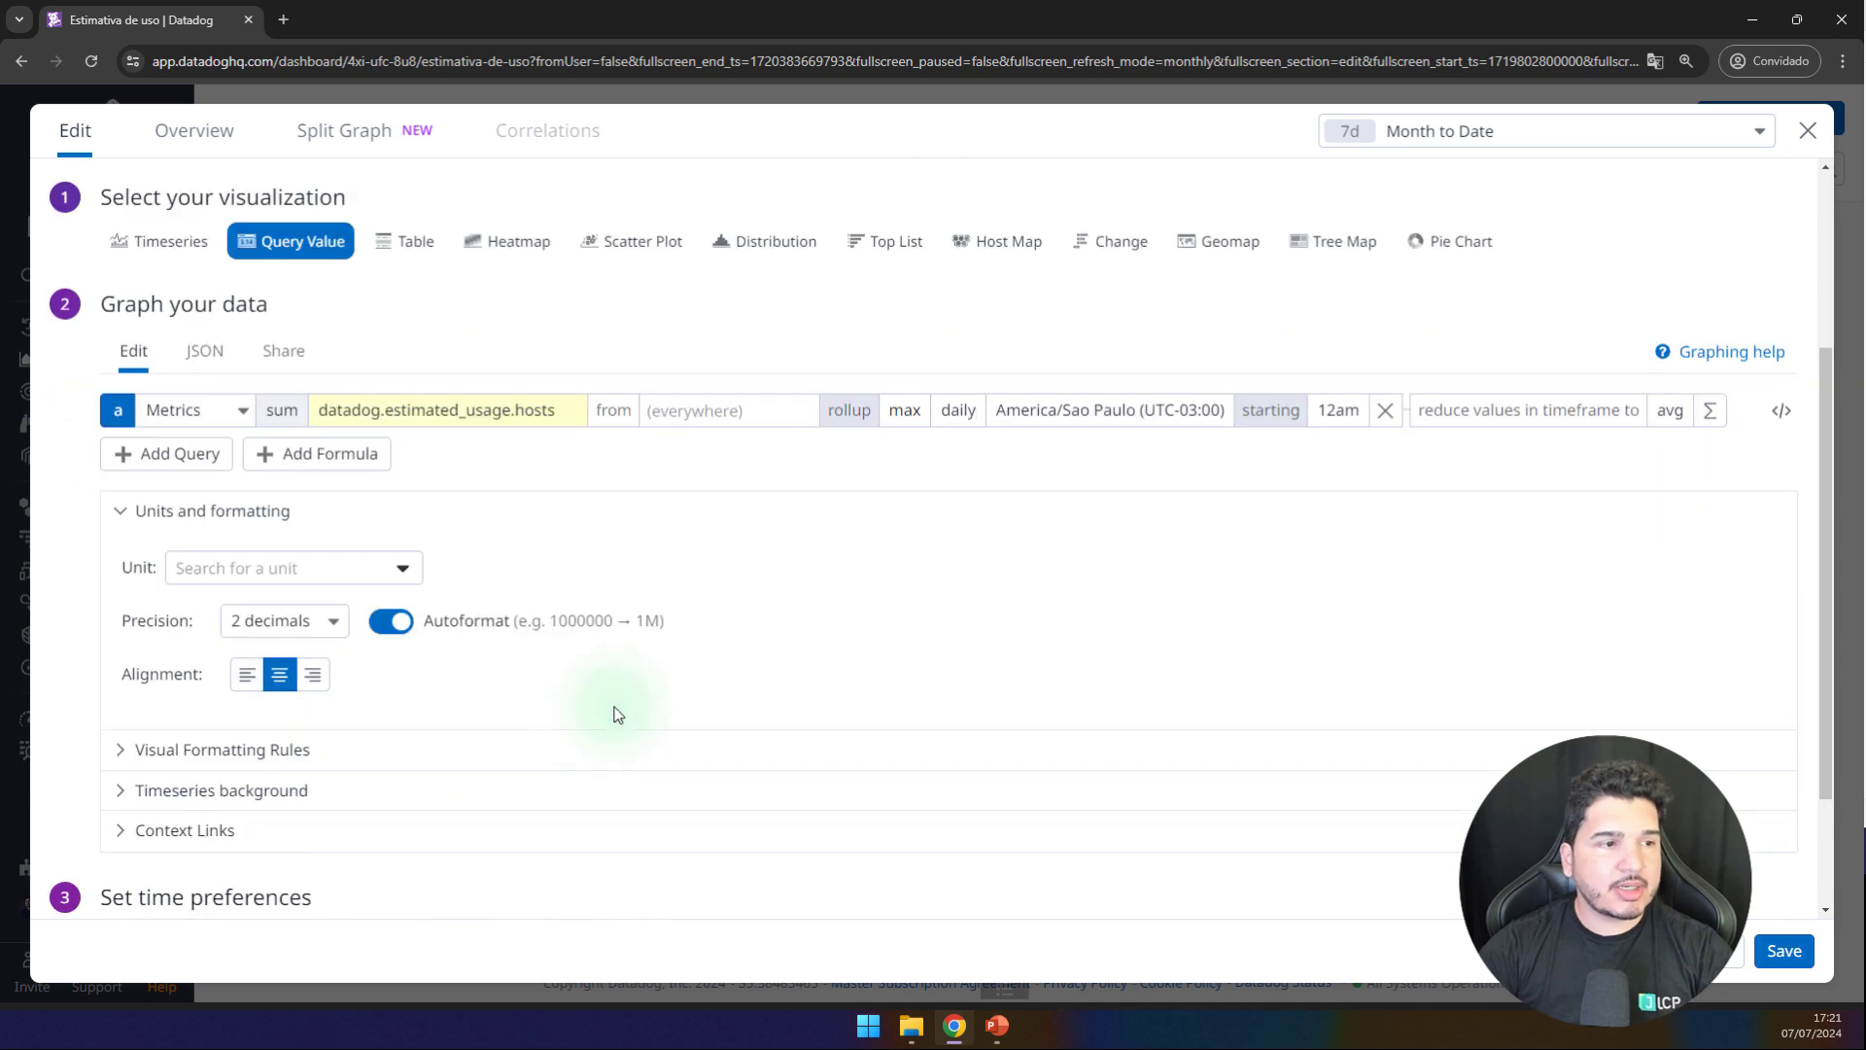
click(119, 758)
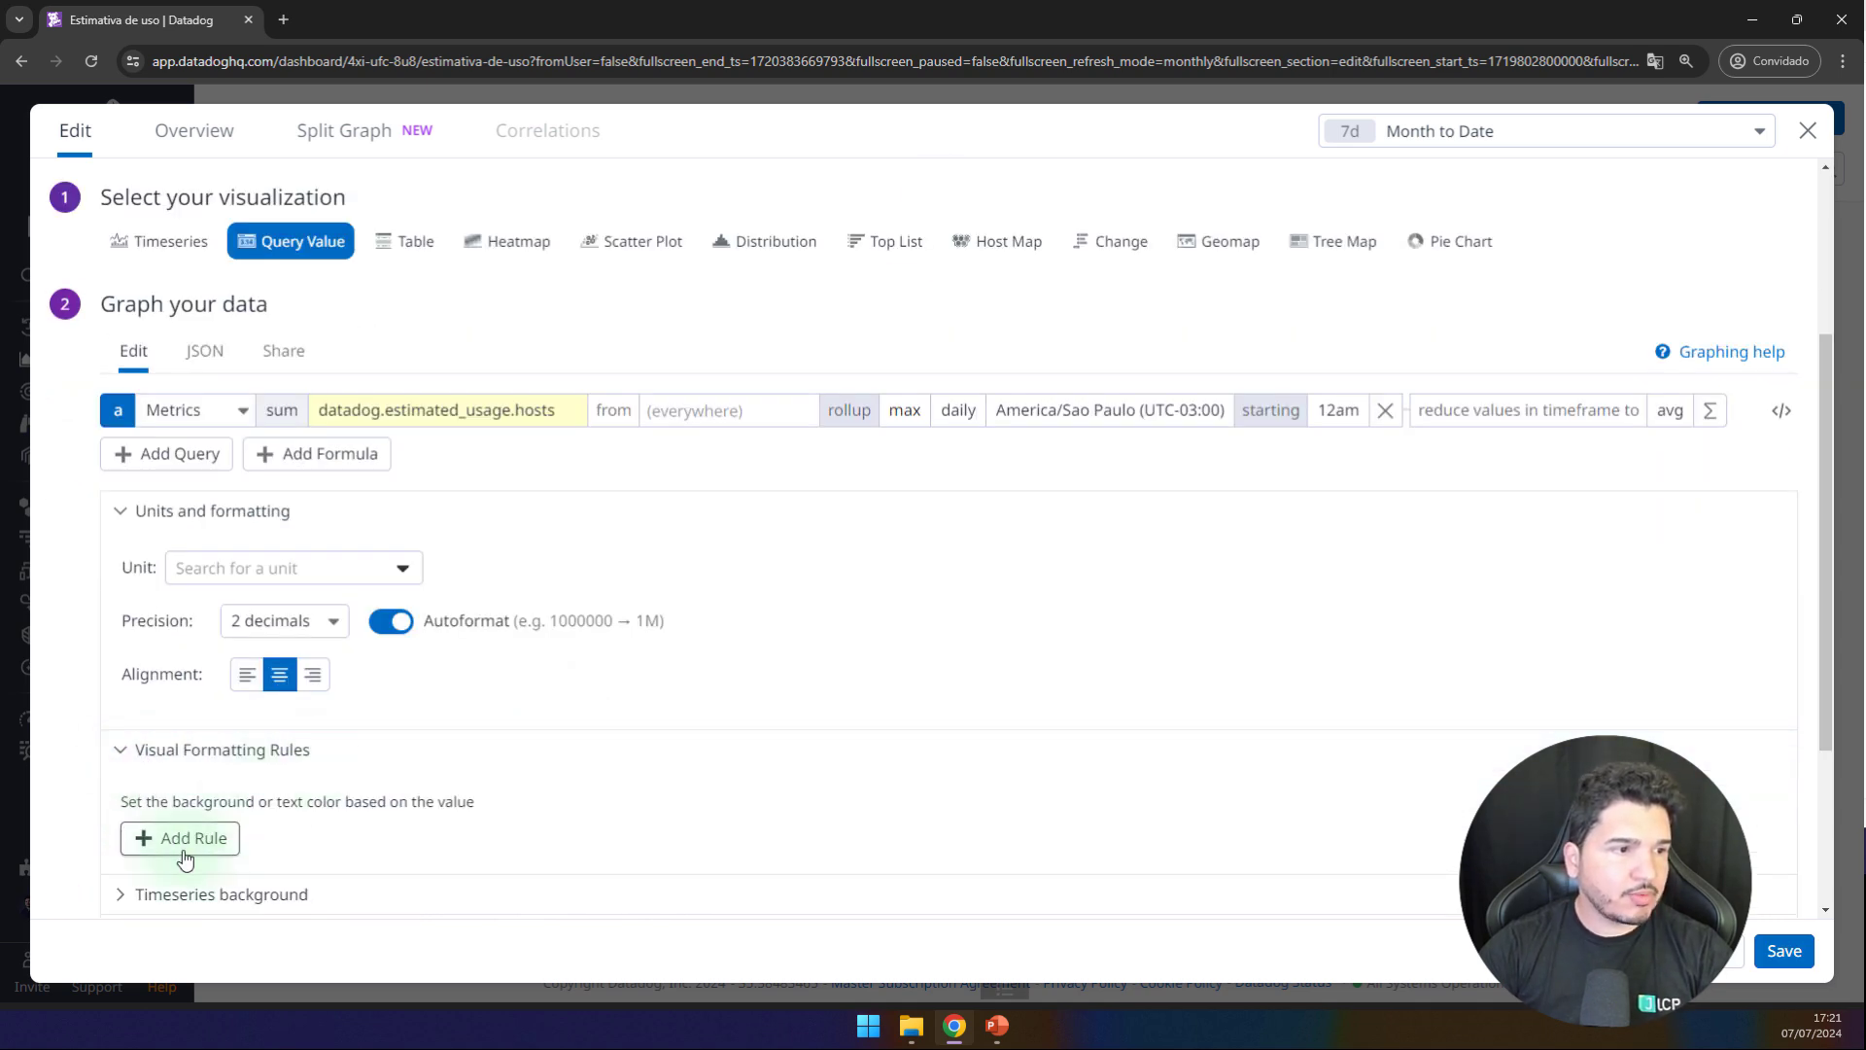
click(145, 842)
scroll(367, 854, down, 1)
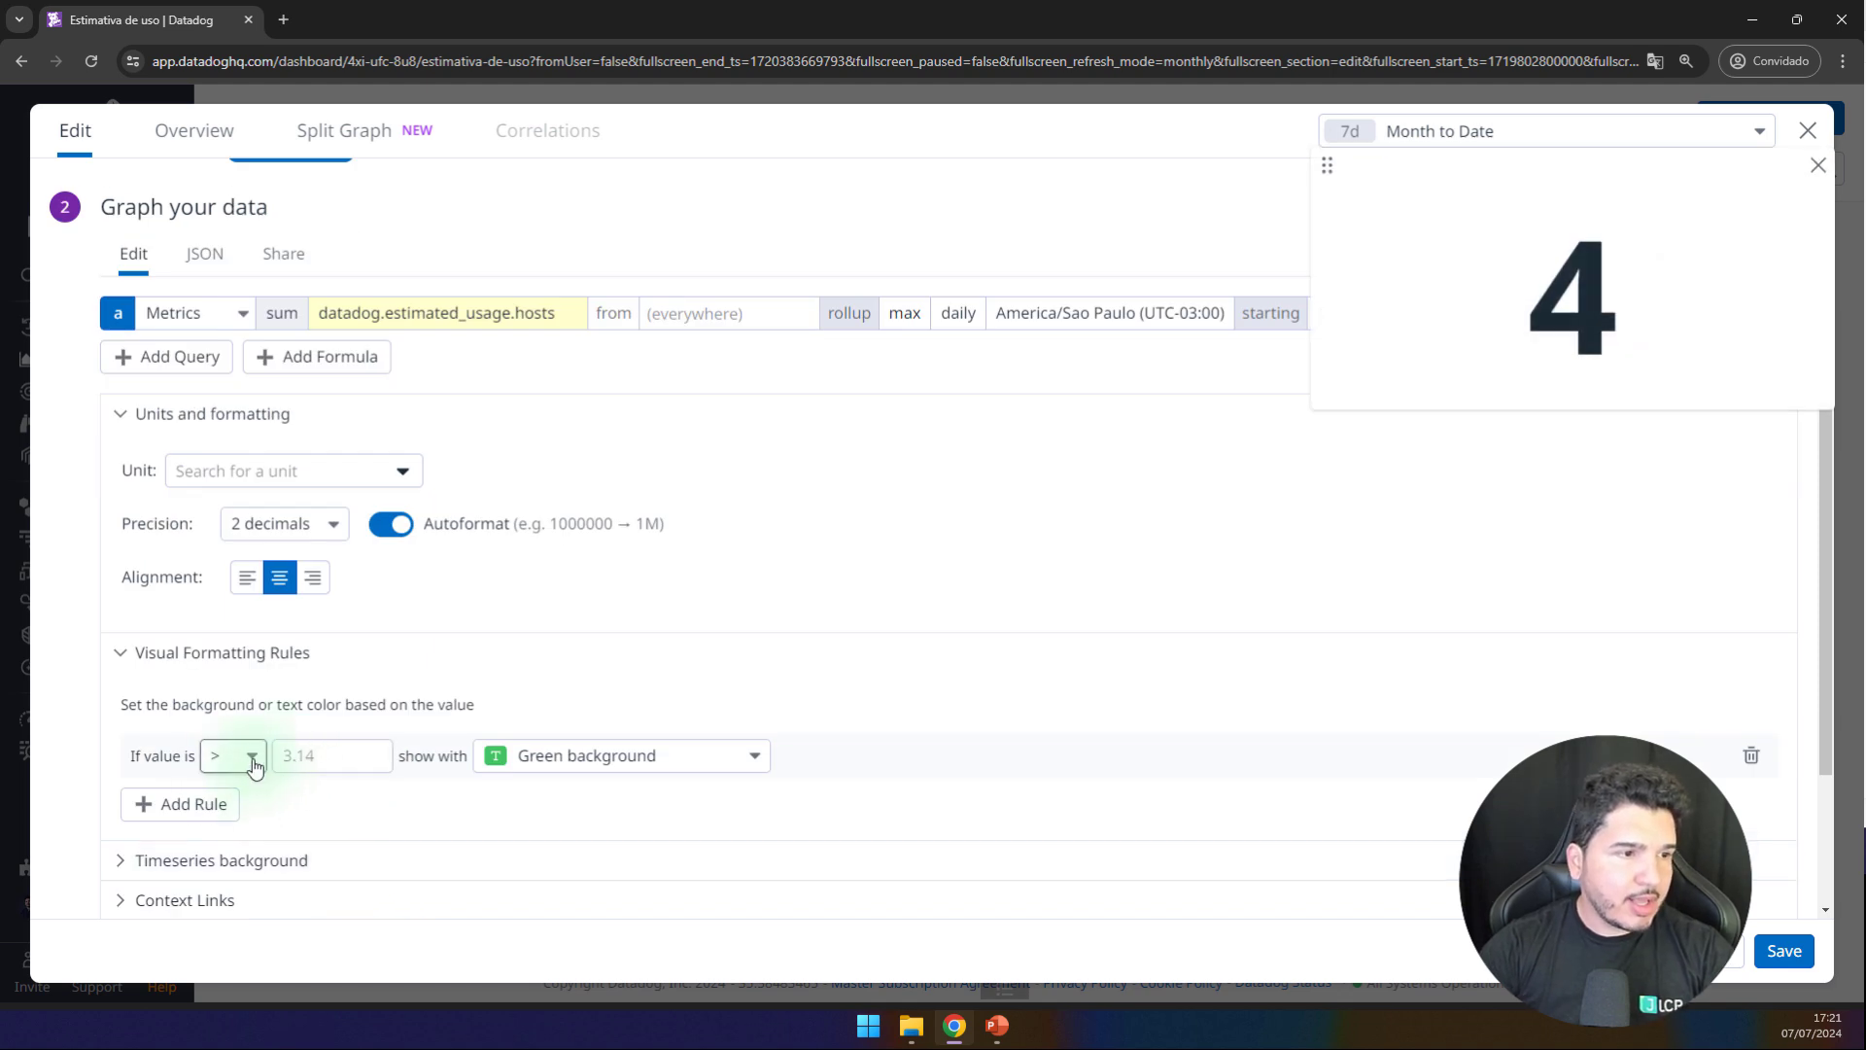
Step: Set the formatting rule to show values > 7 with Red background
click(339, 750)
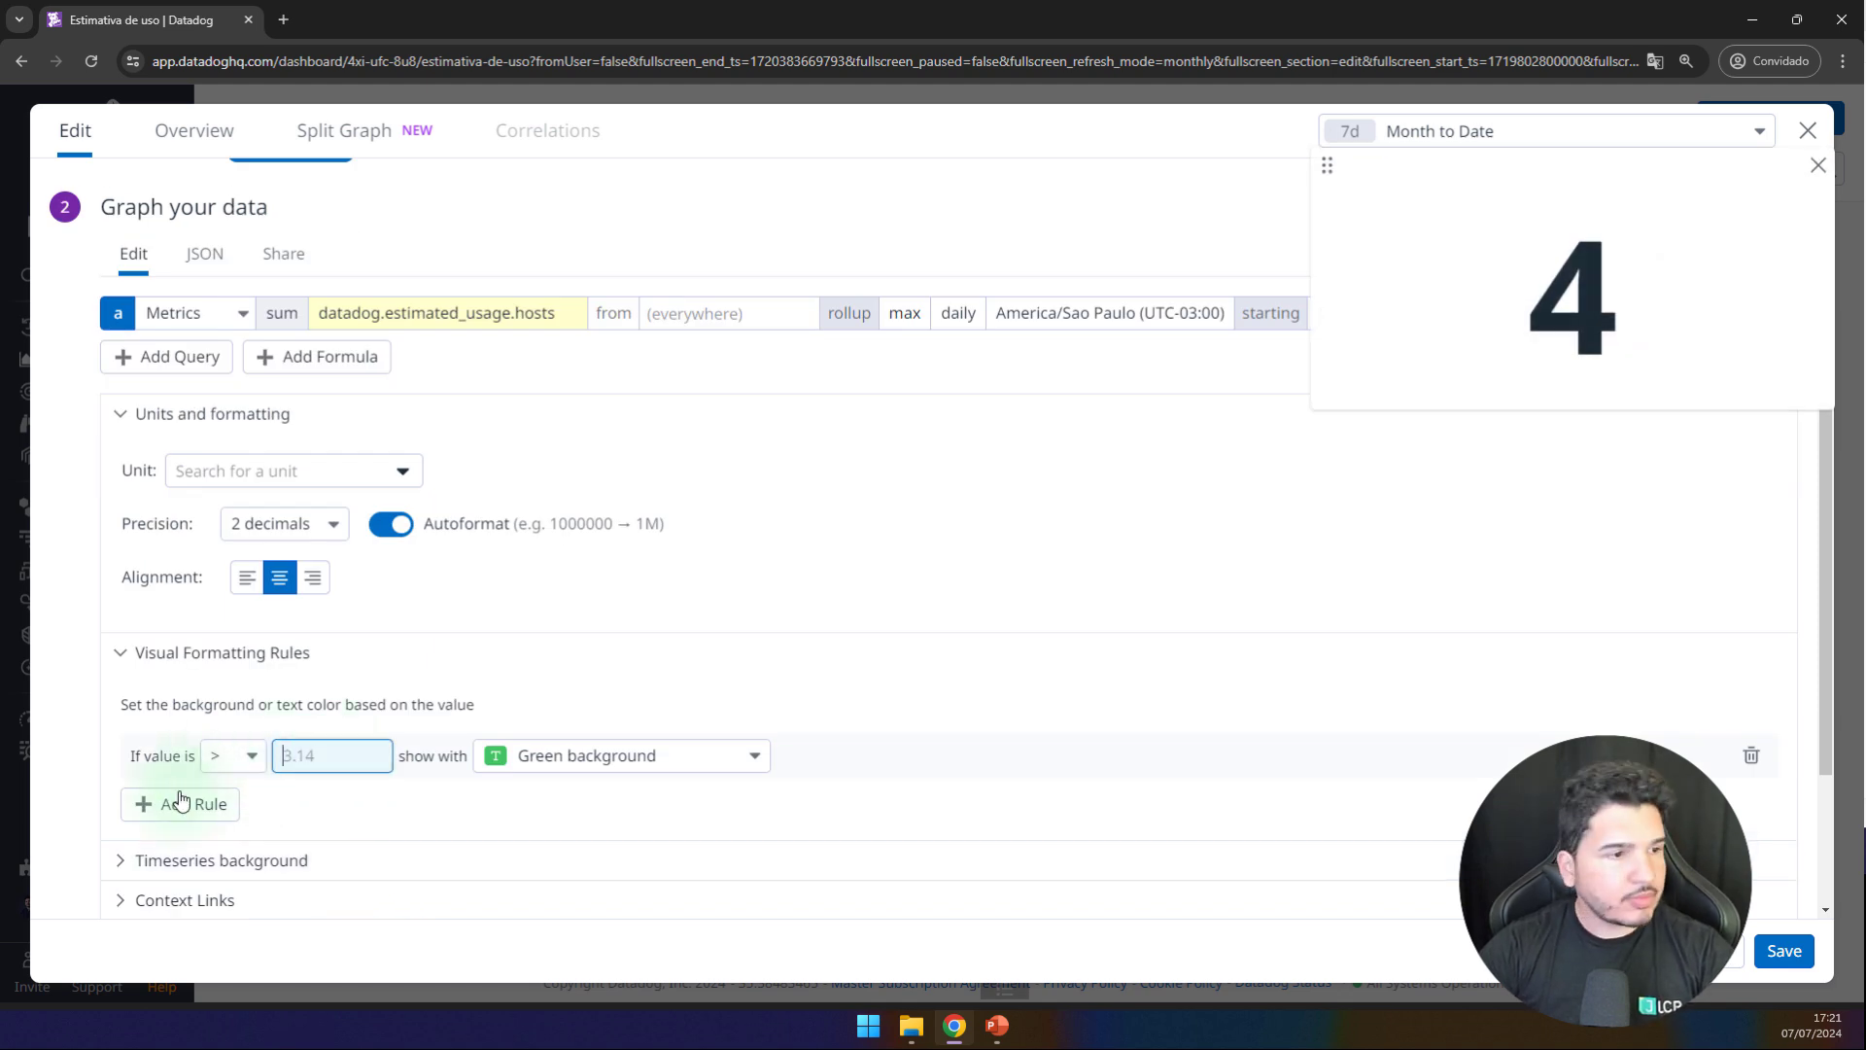
click(237, 757)
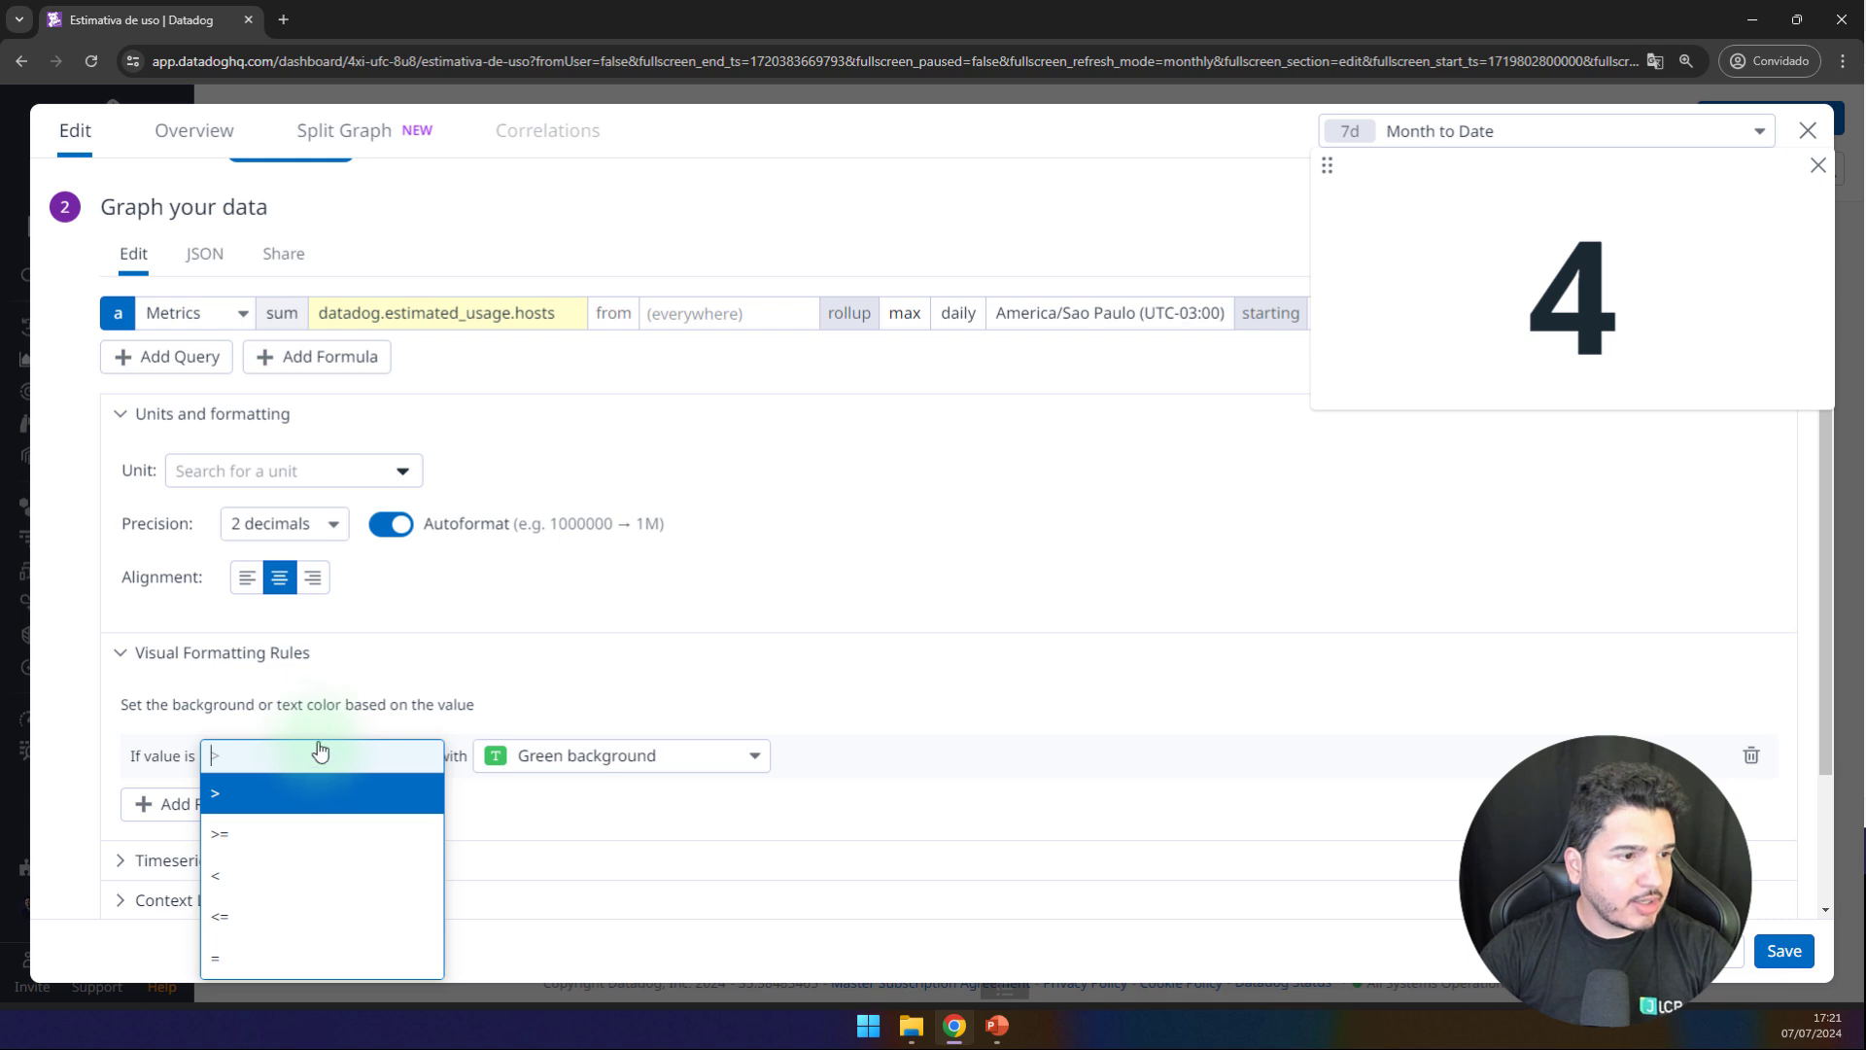
click(317, 791)
click(574, 764)
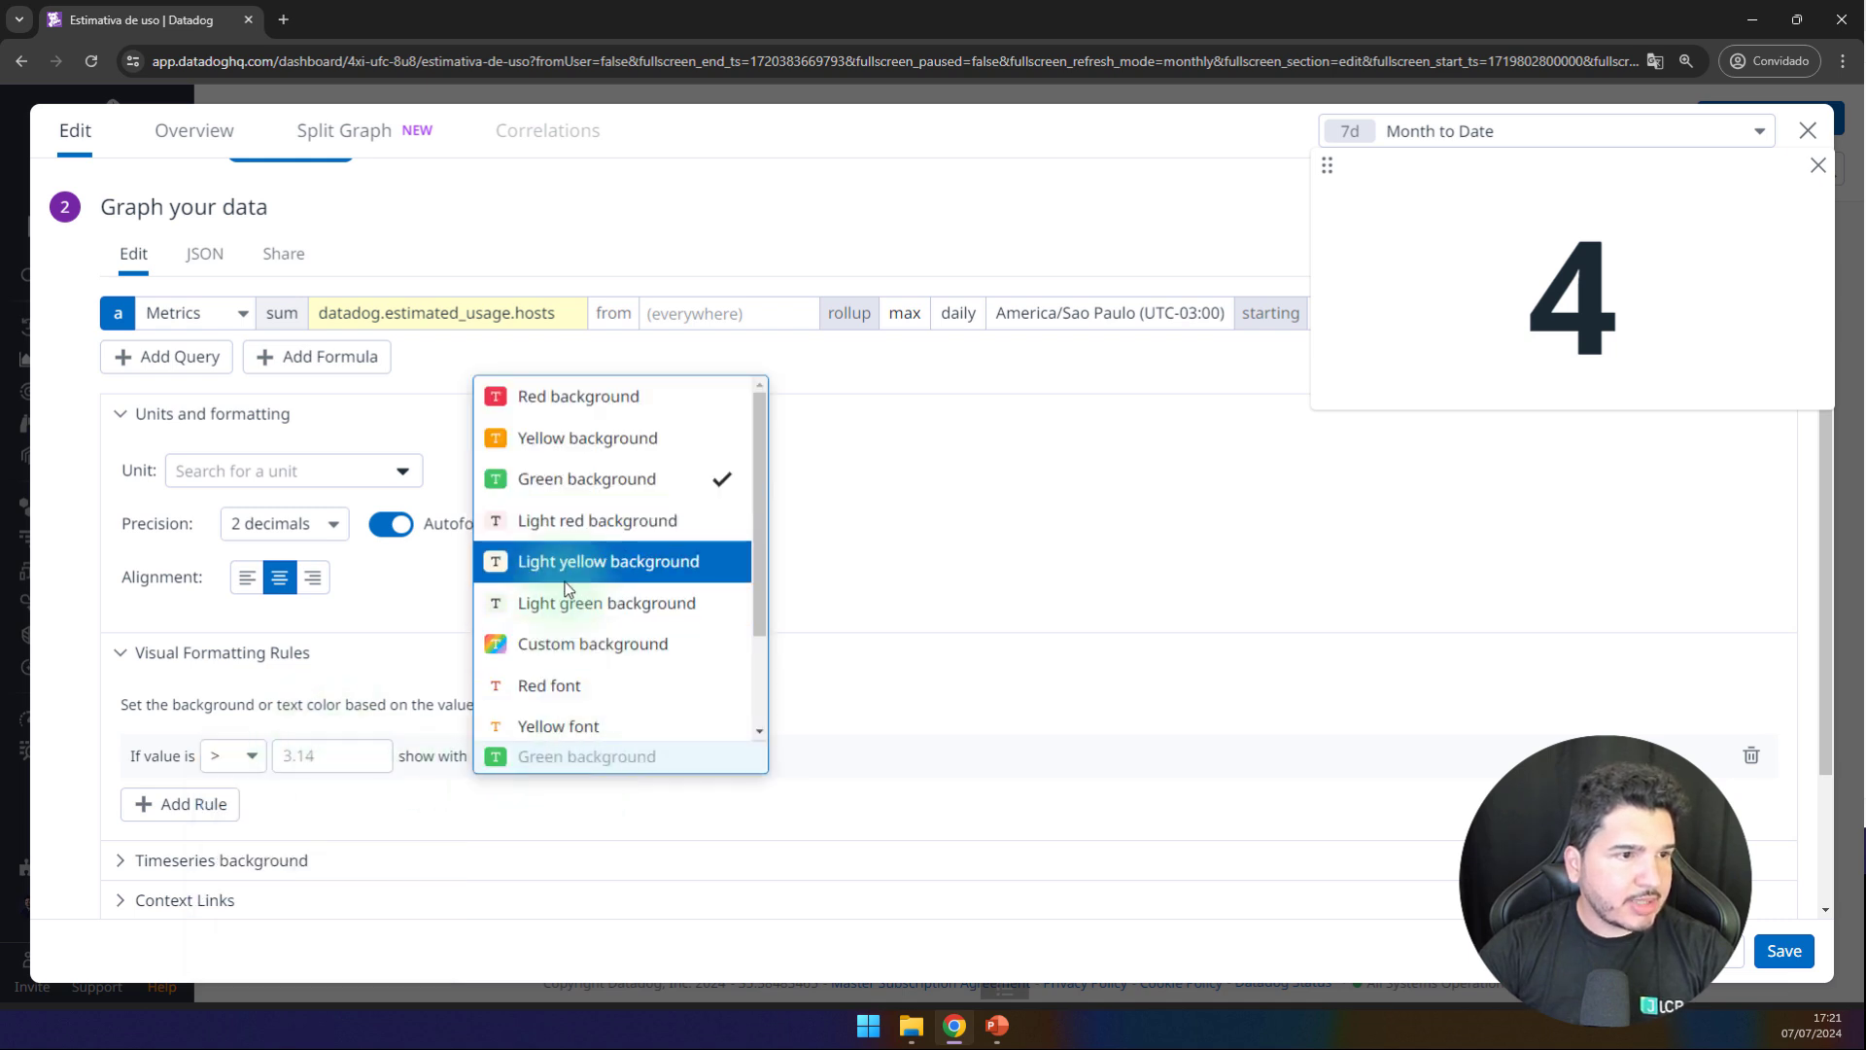
click(568, 398)
click(302, 757)
text(7)
Step: Change the formatting rule's display style to Green font
click(598, 757)
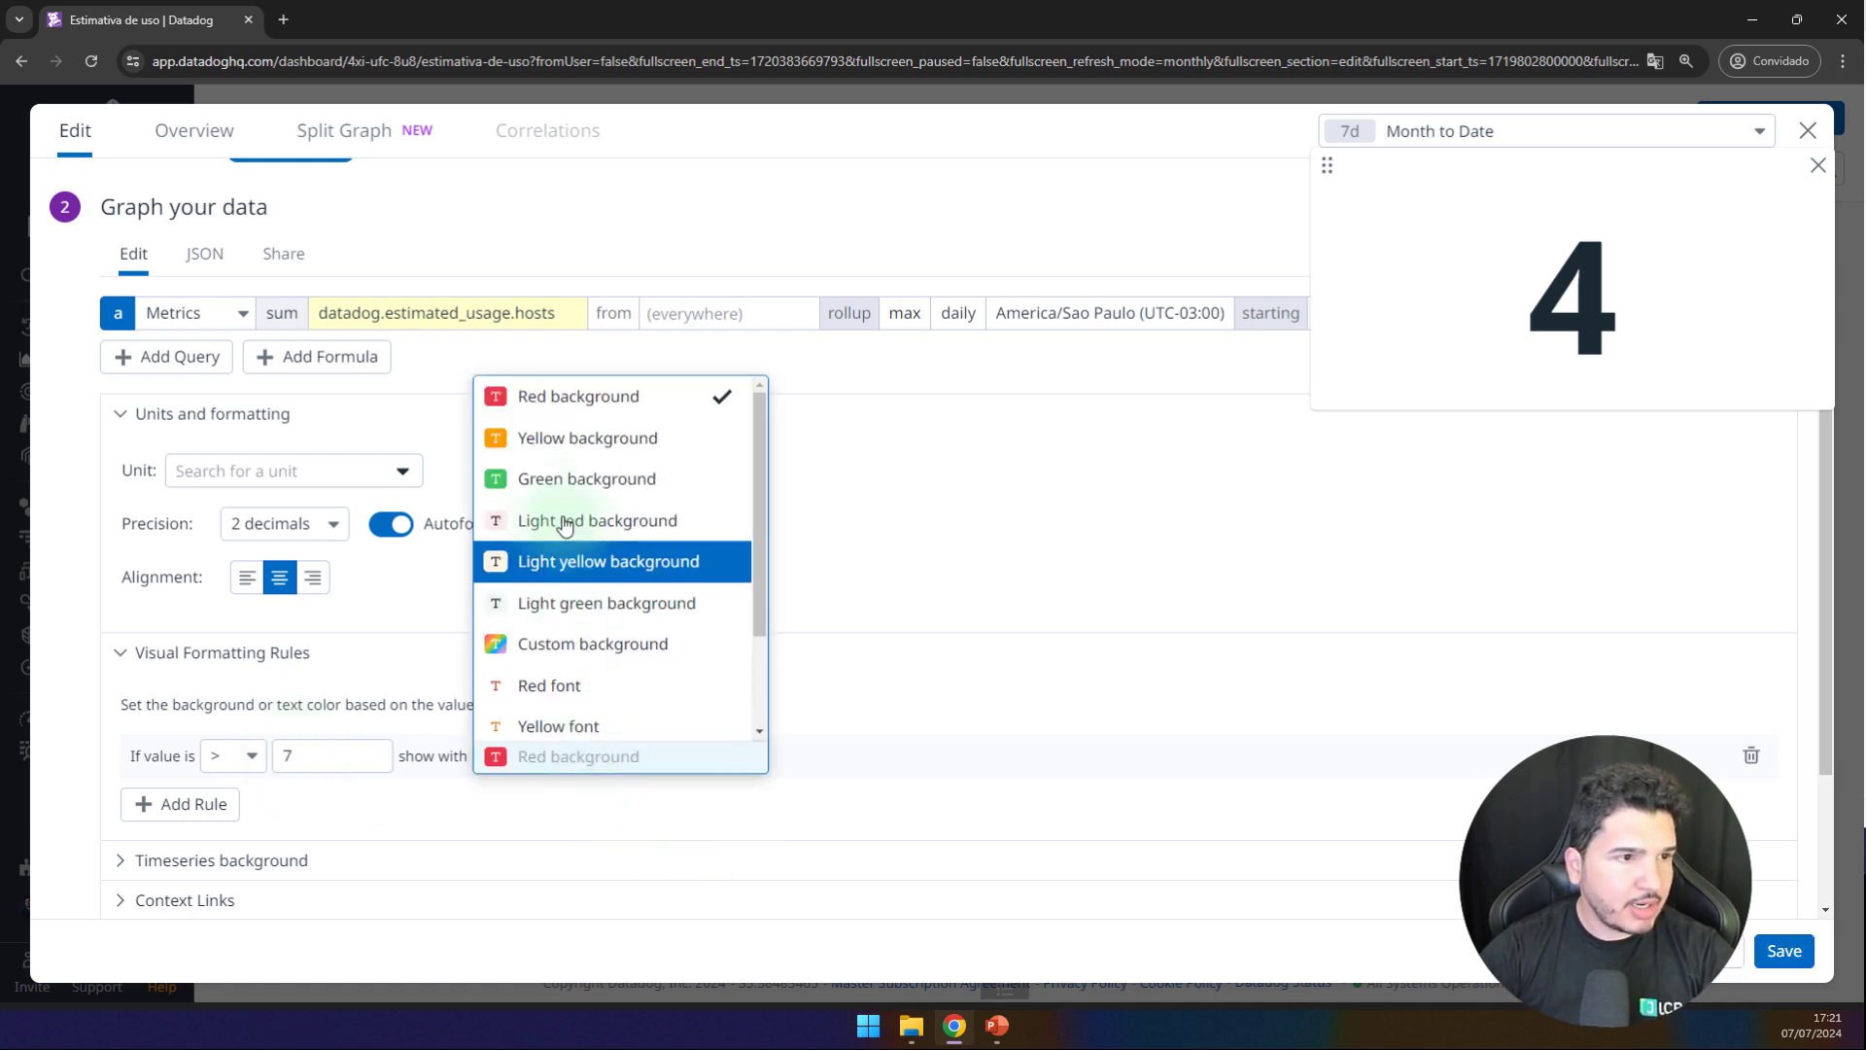
scroll(559, 632, down, 2)
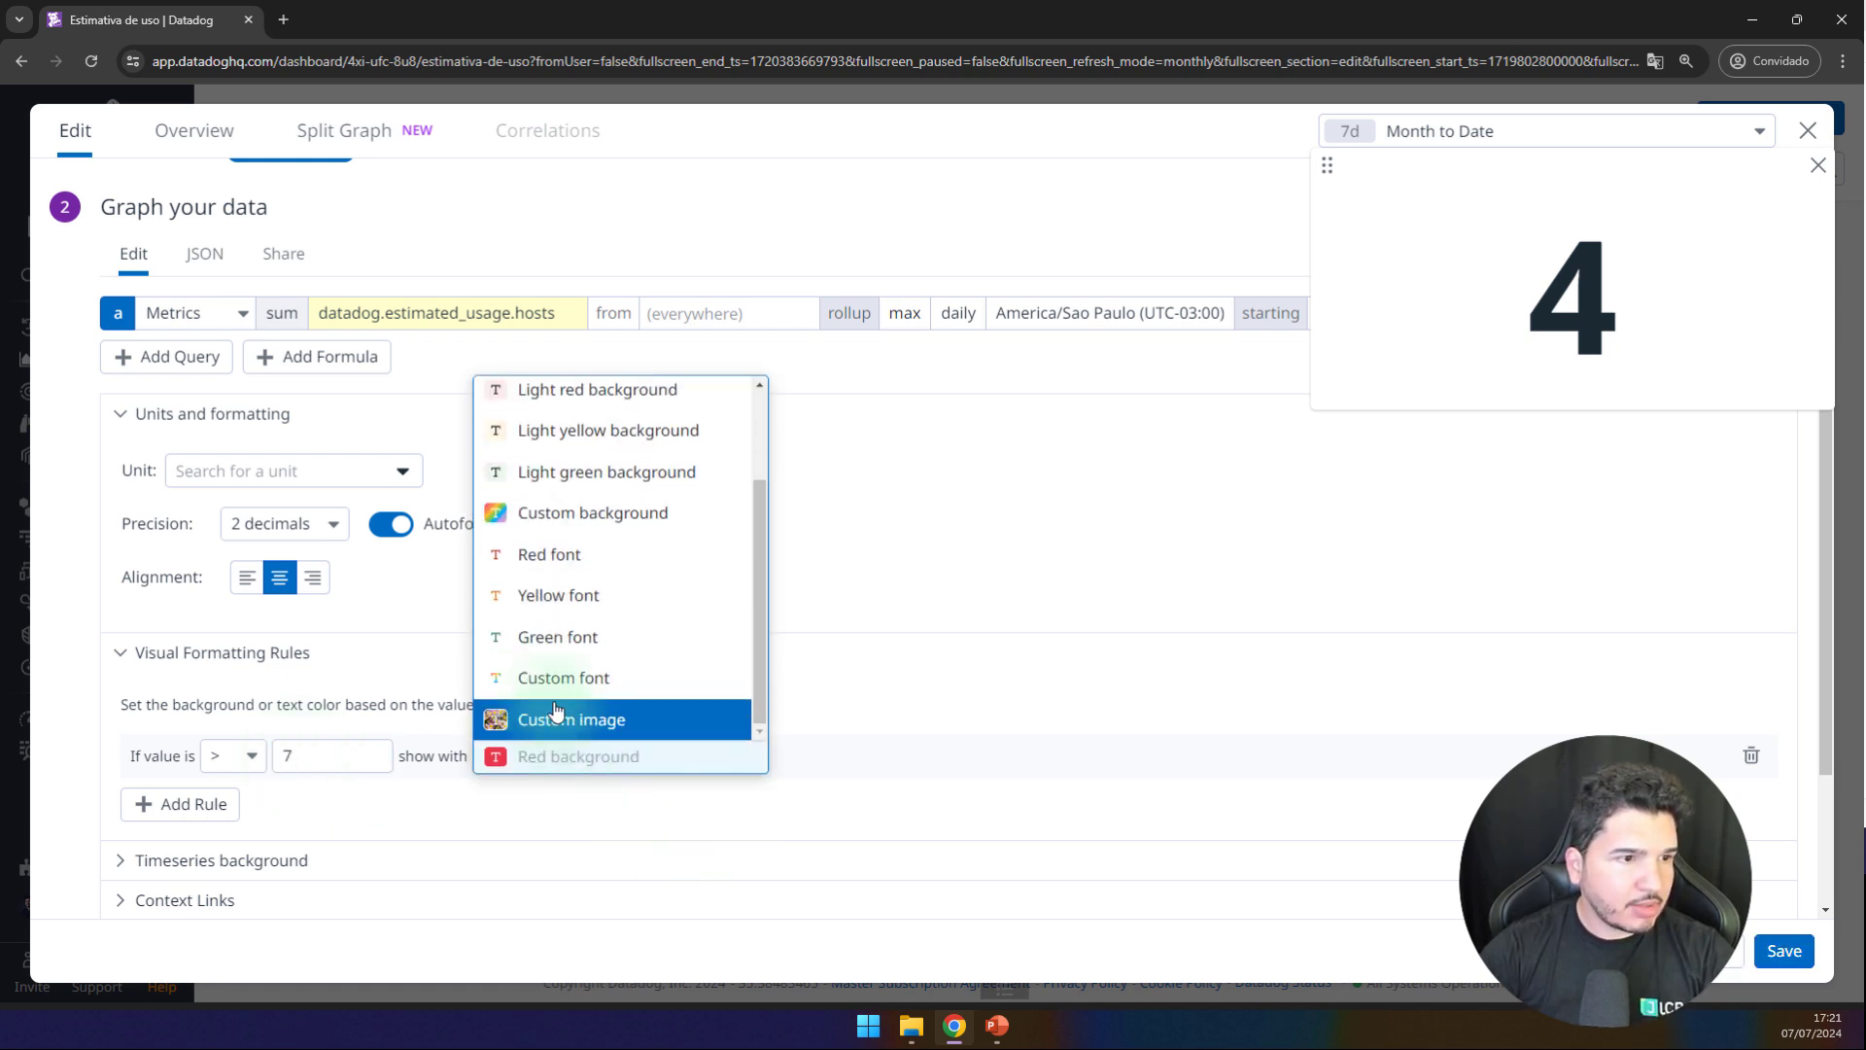
click(554, 639)
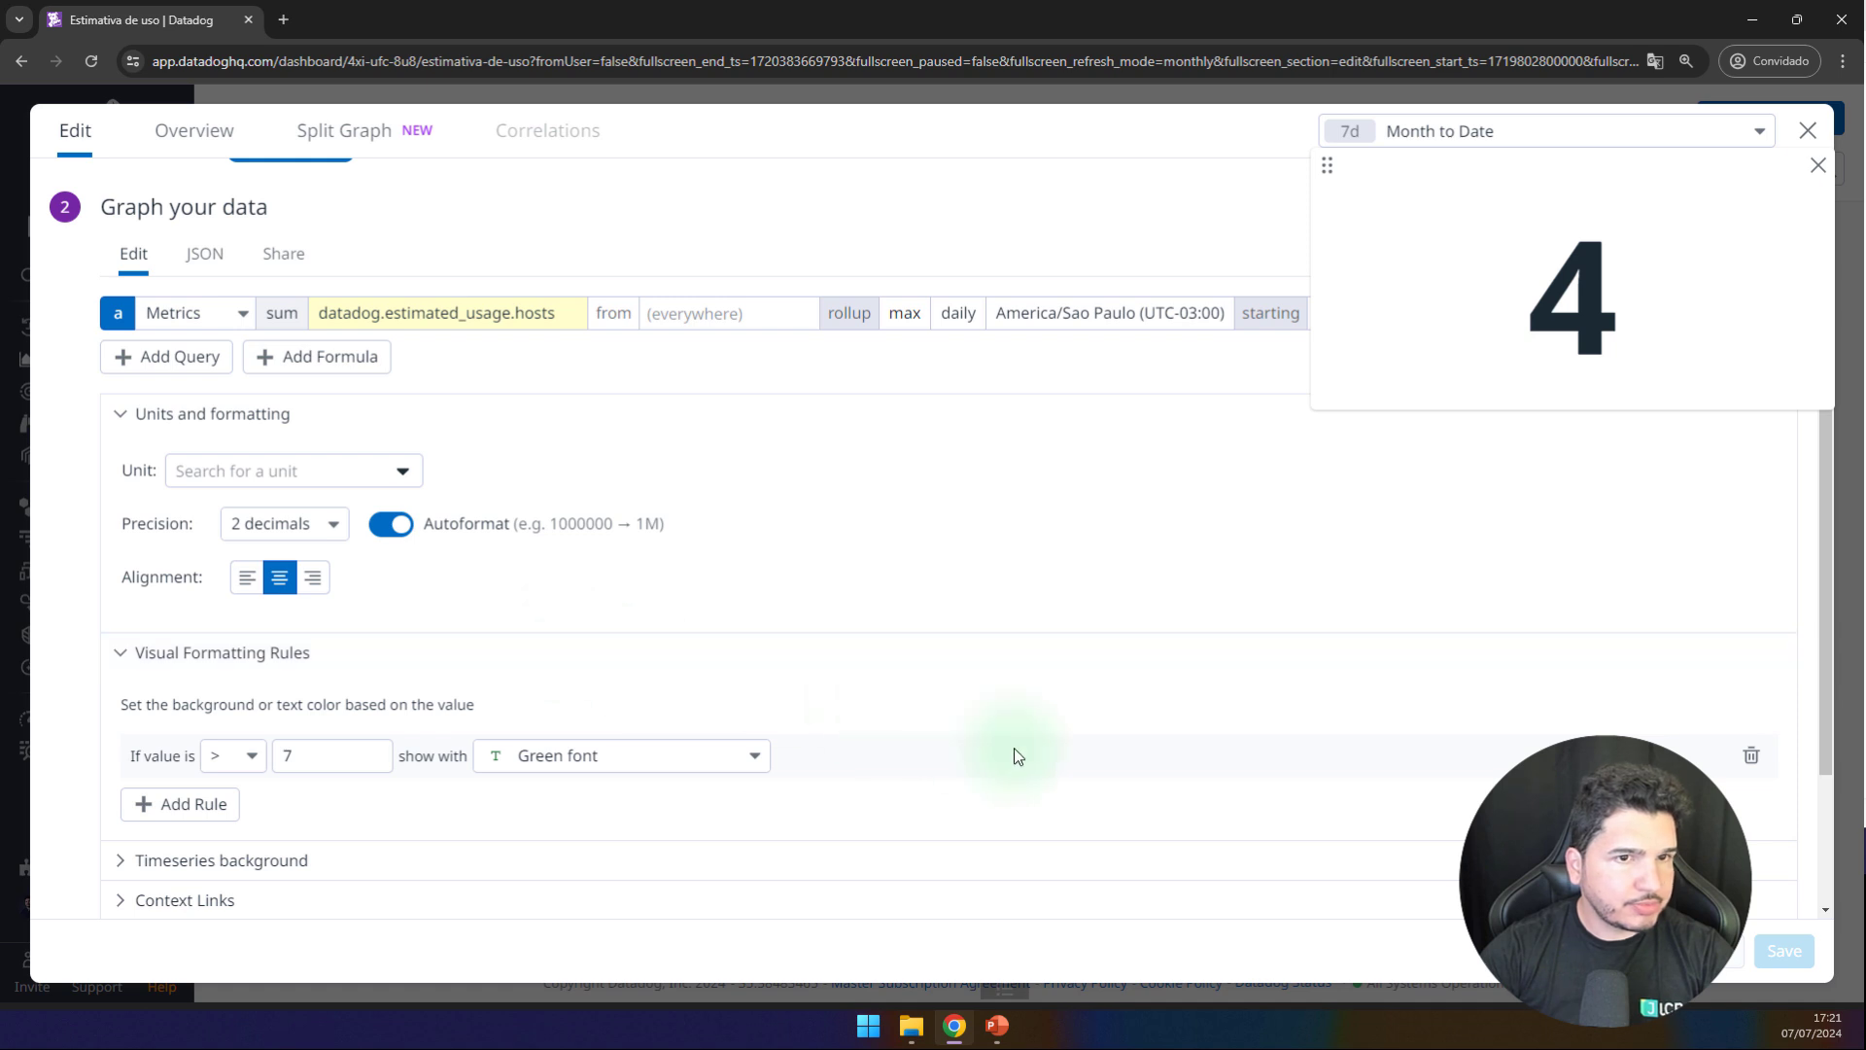
Step: Set the formatting rule's display style to Light green background and save the widget
click(719, 760)
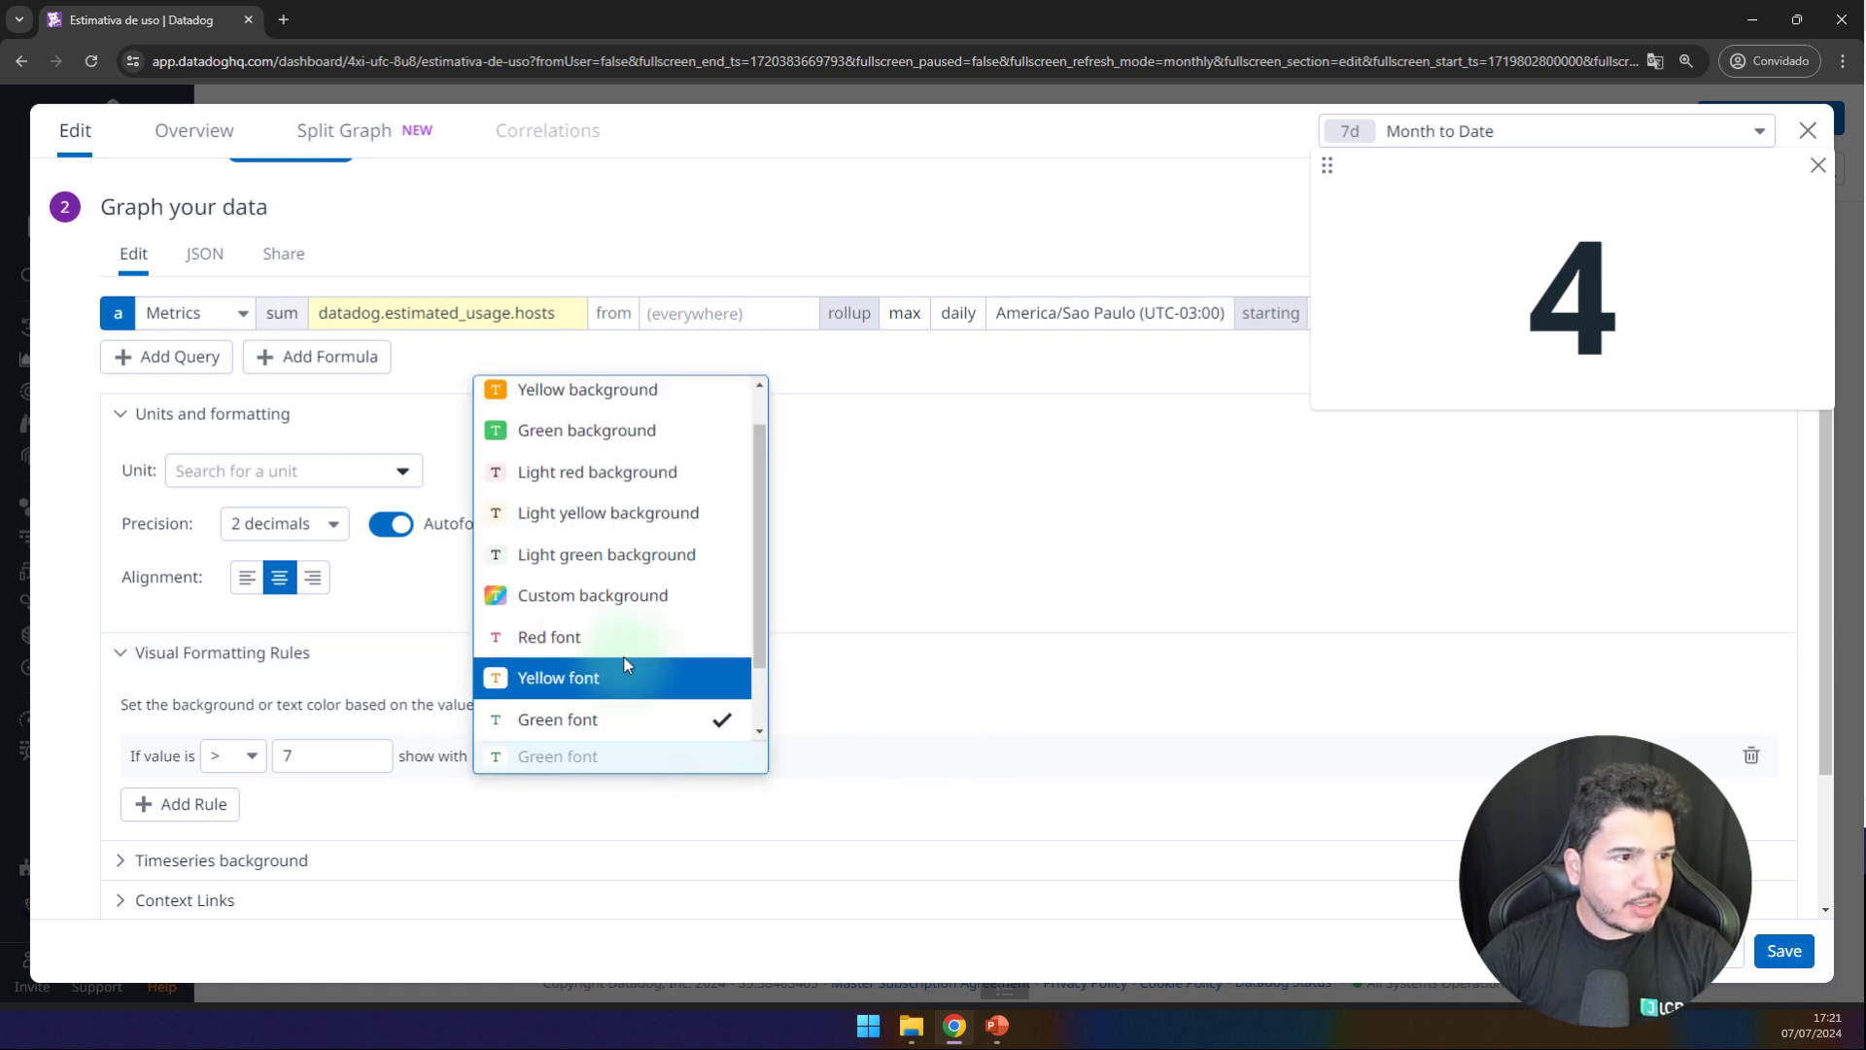
scroll(625, 664, down, 2)
click(583, 471)
click(1772, 970)
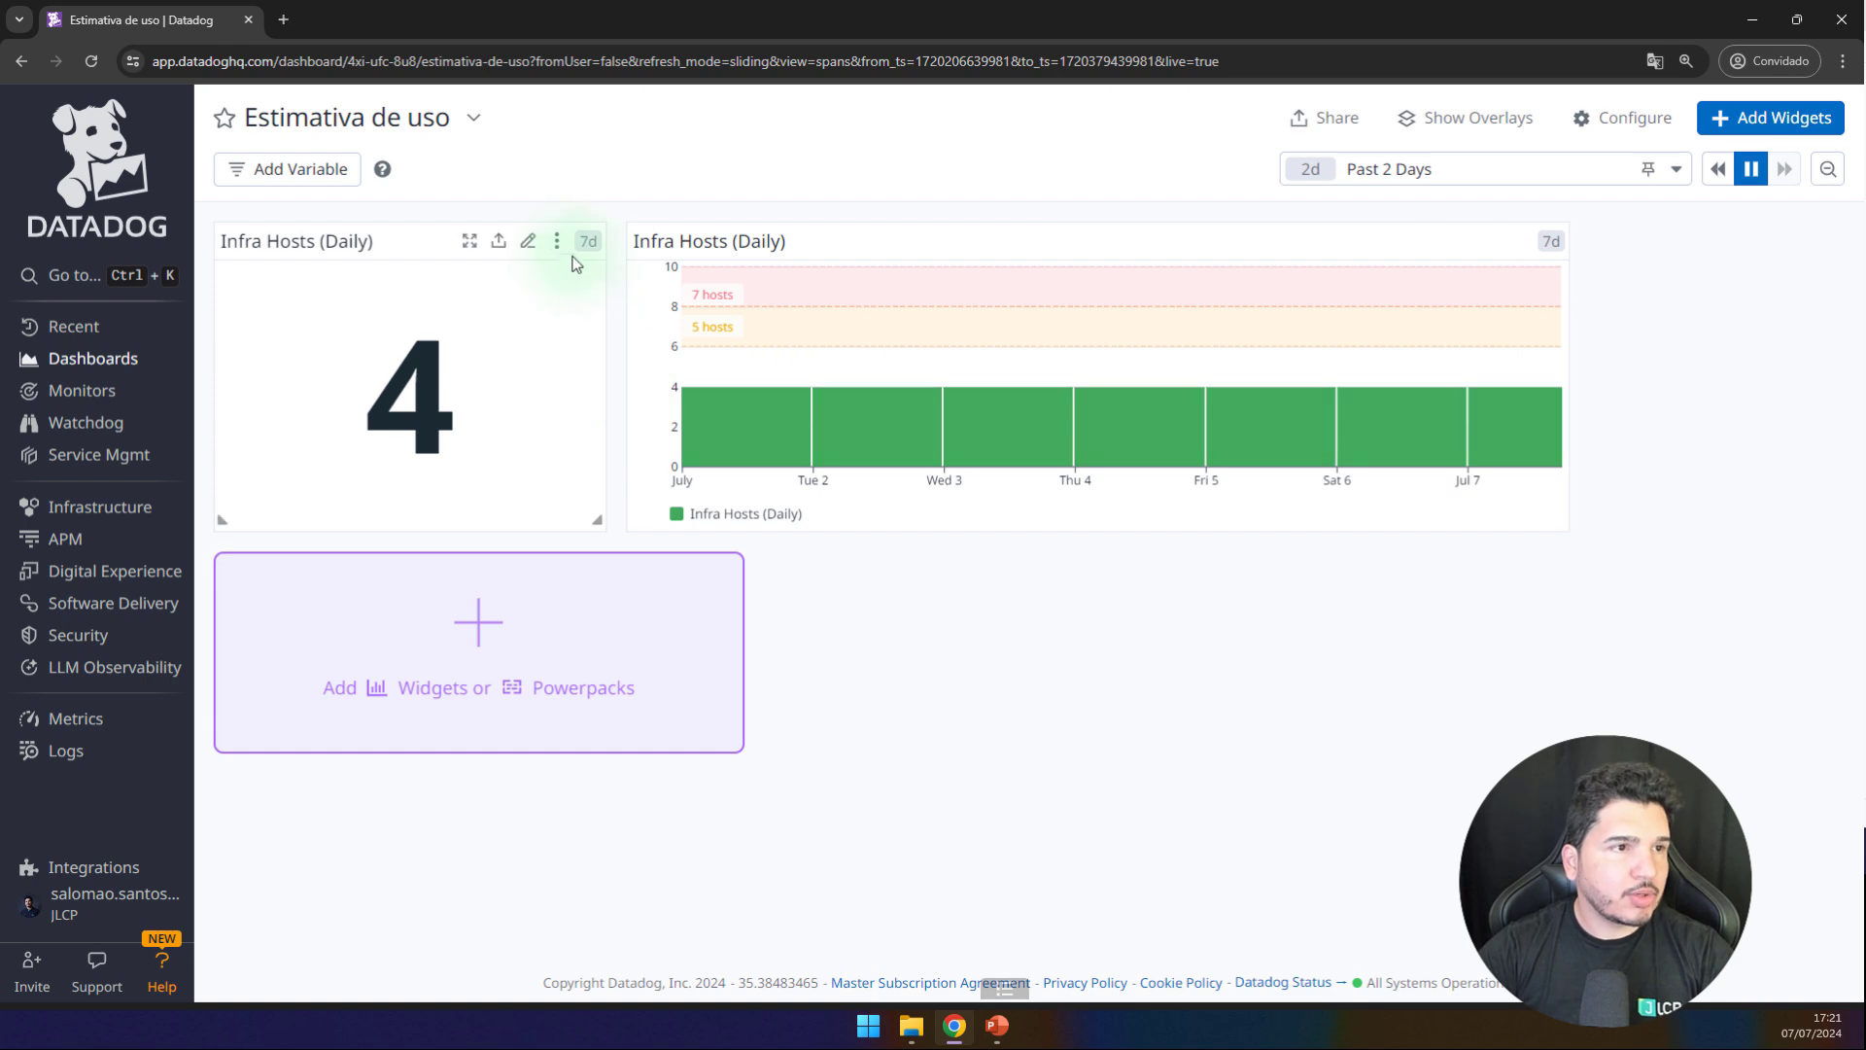
Step: Edit the Query Value widget again, change the formatting rule's condition to <= 7, and save it
click(530, 247)
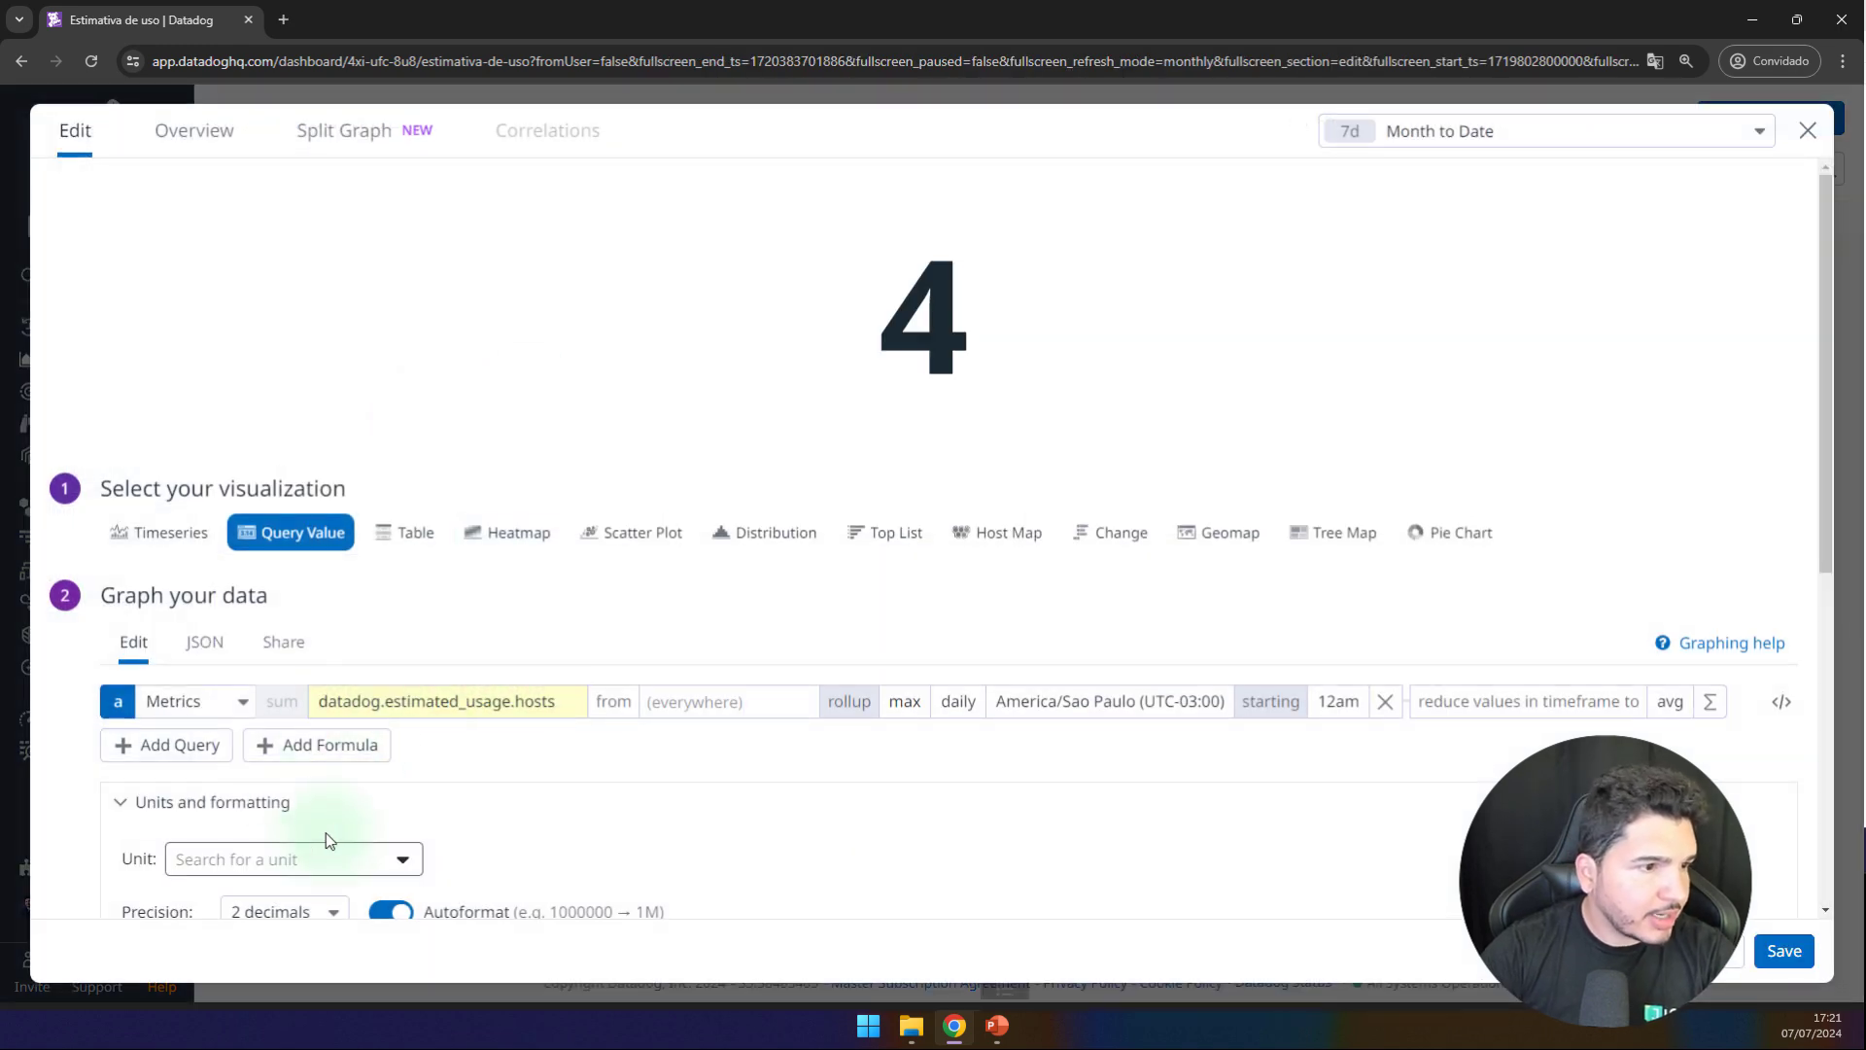
click(290, 862)
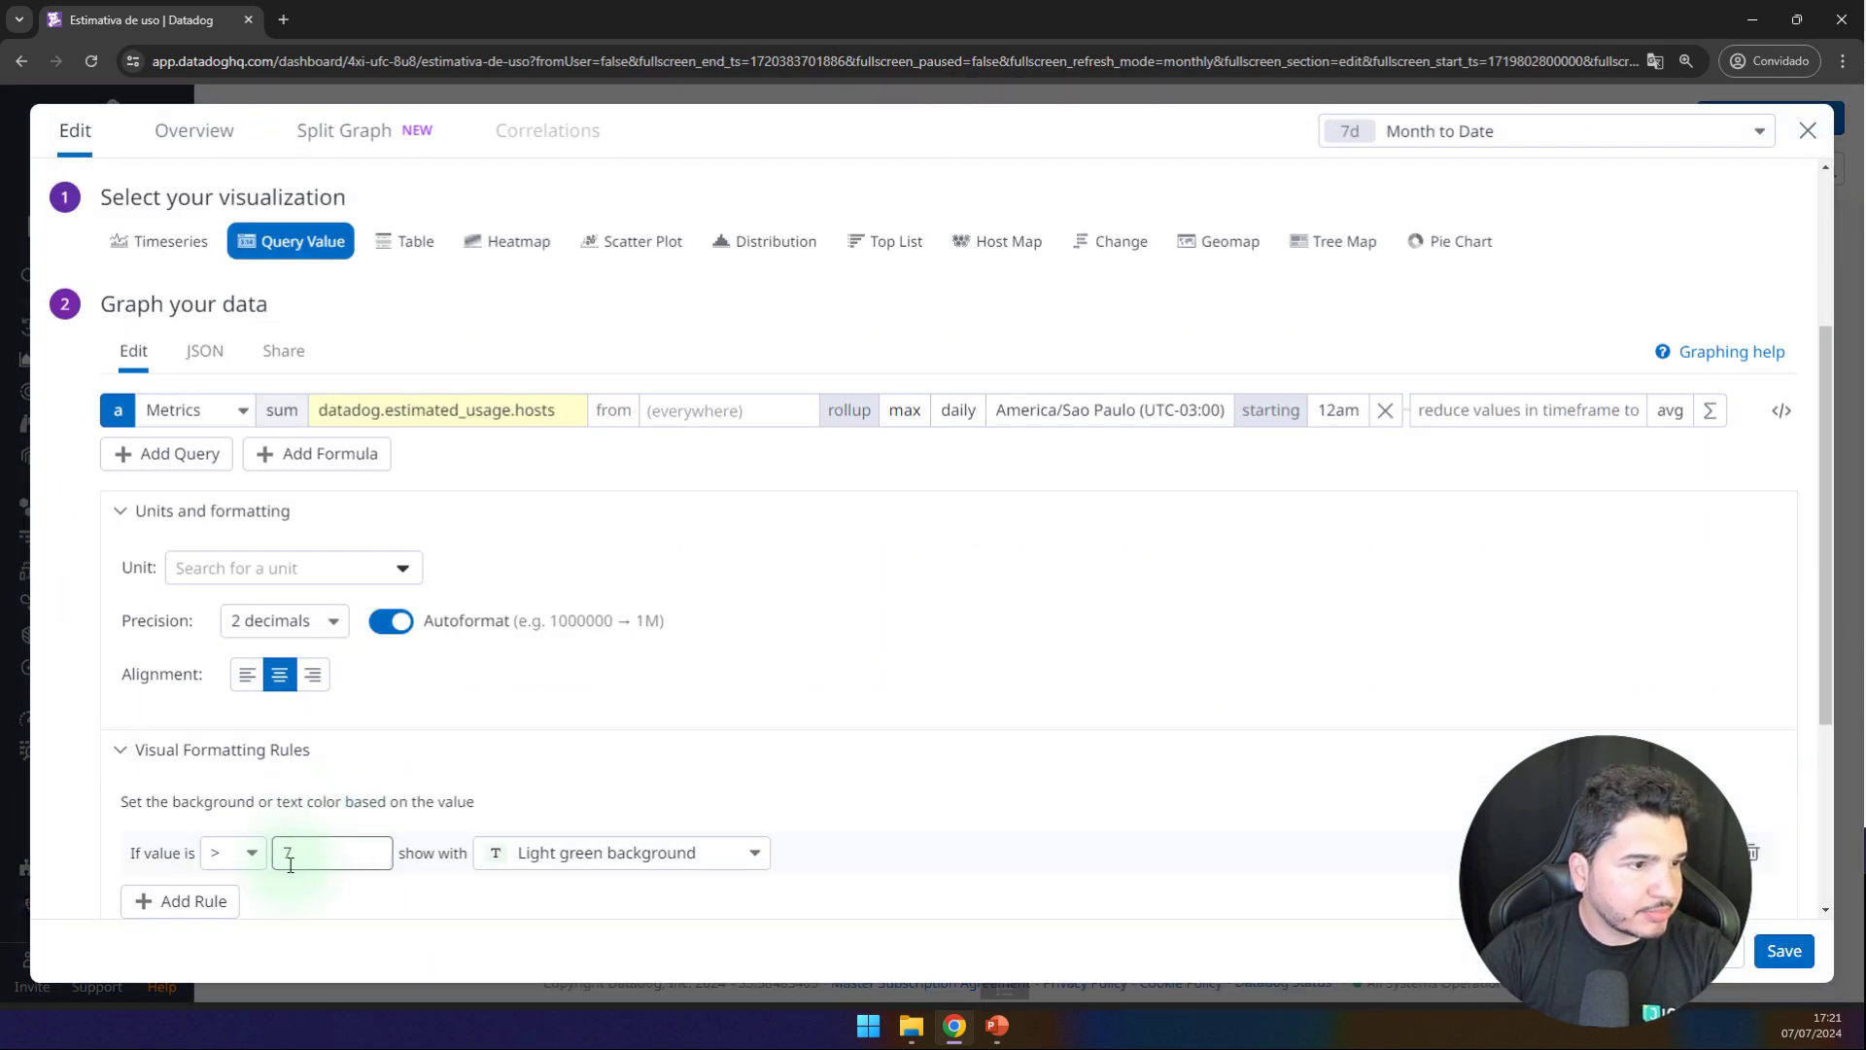
click(238, 853)
click(219, 775)
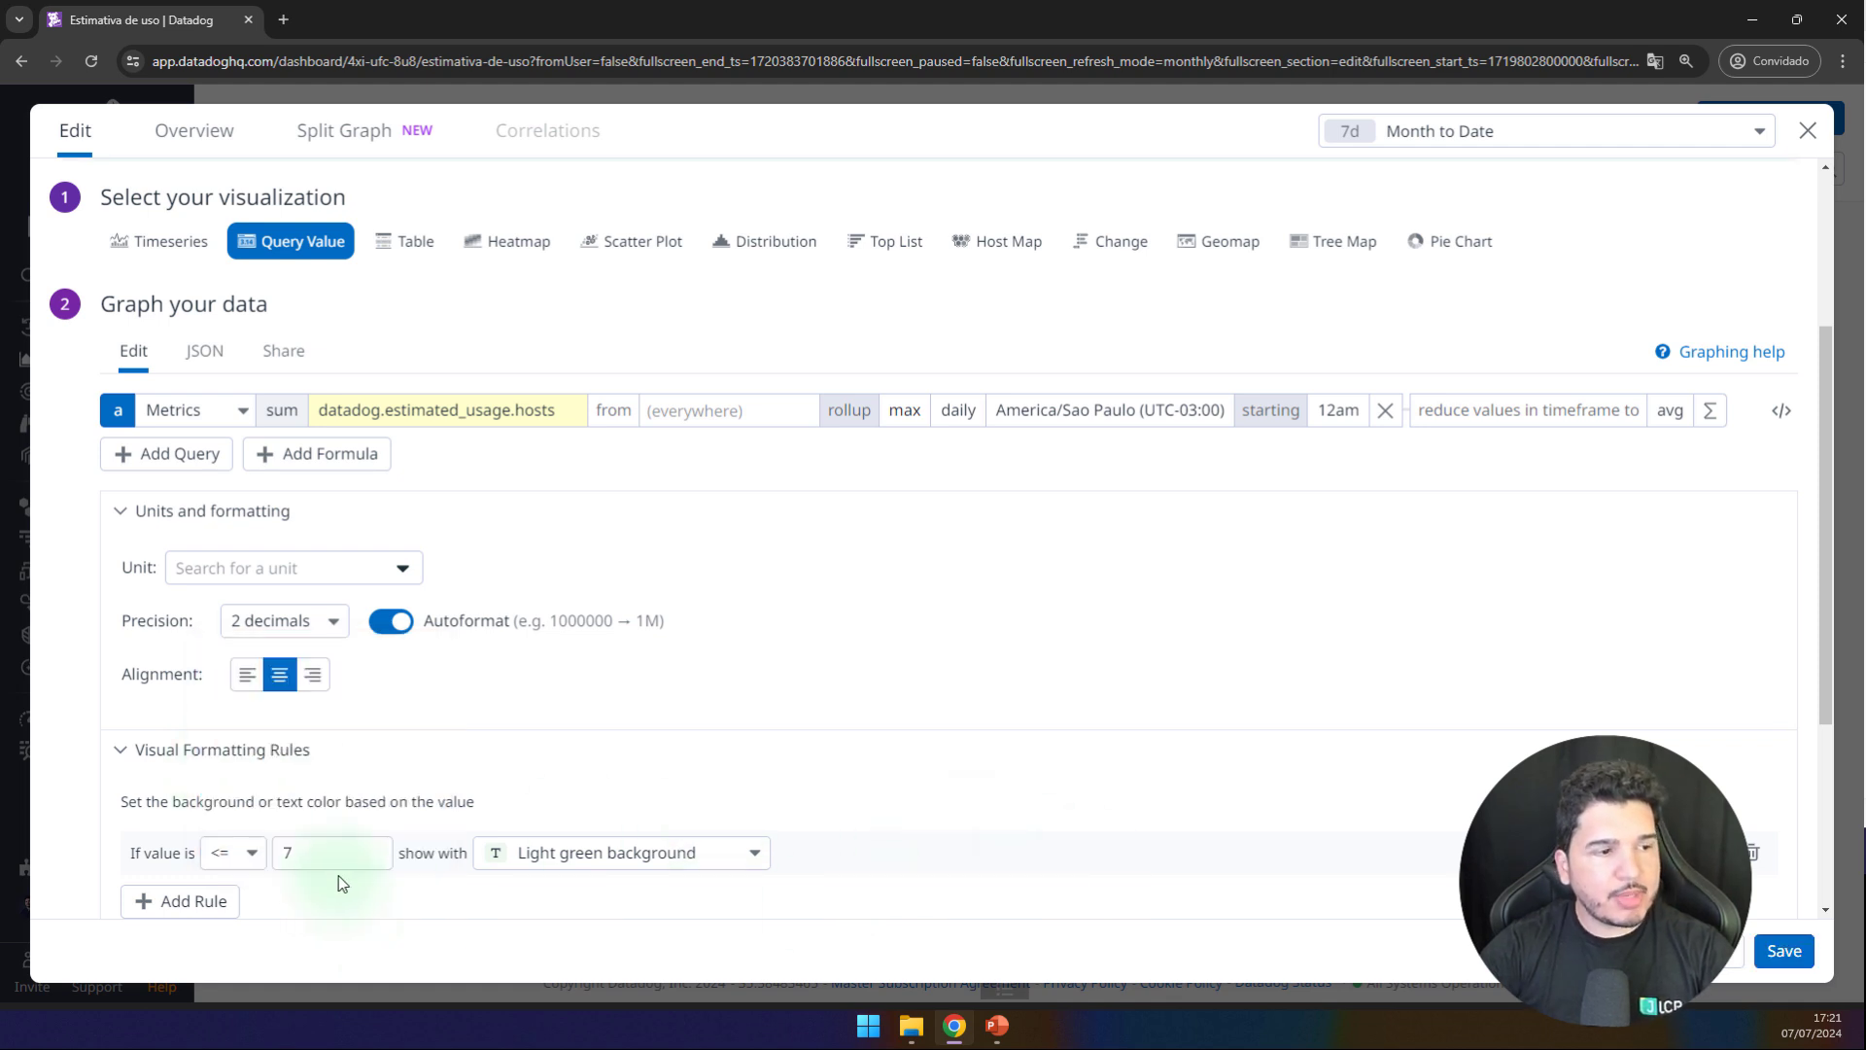
click(1784, 951)
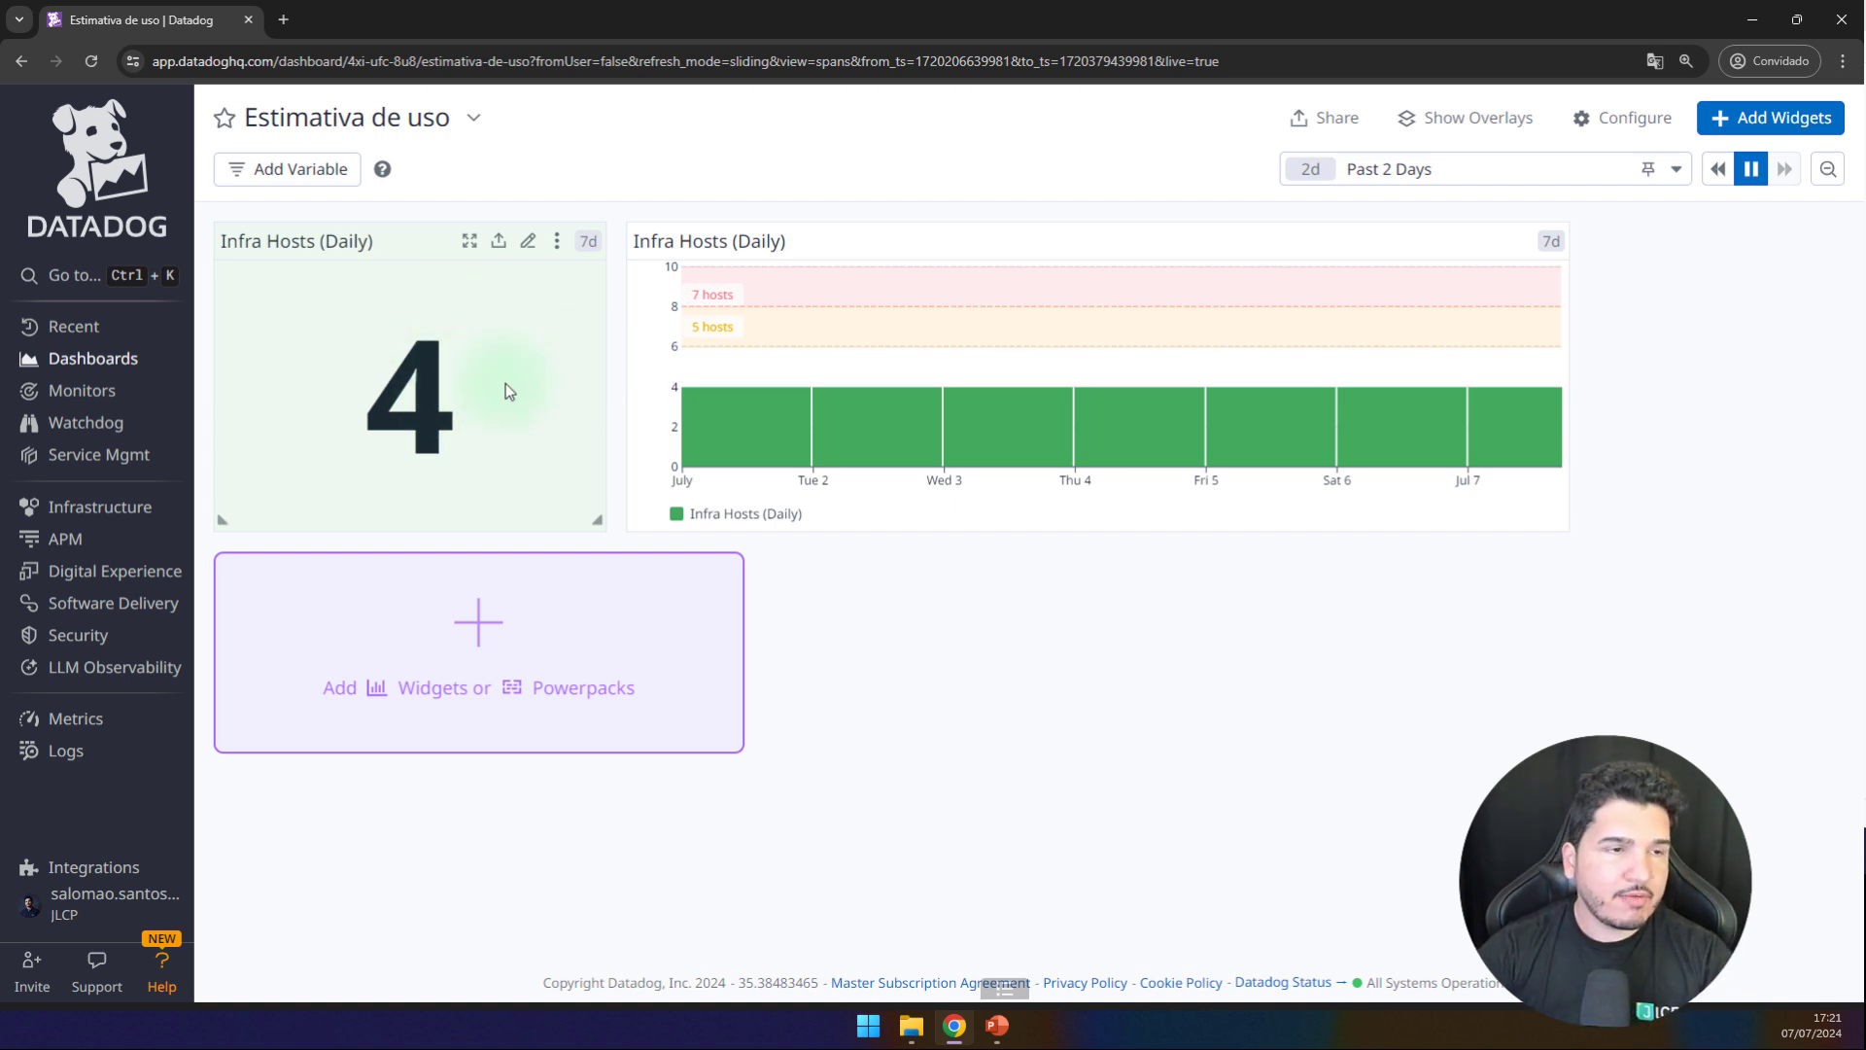
Step: Add a second formatting rule to the Query Value widget showing values > 7 with Red background, and save it
click(528, 241)
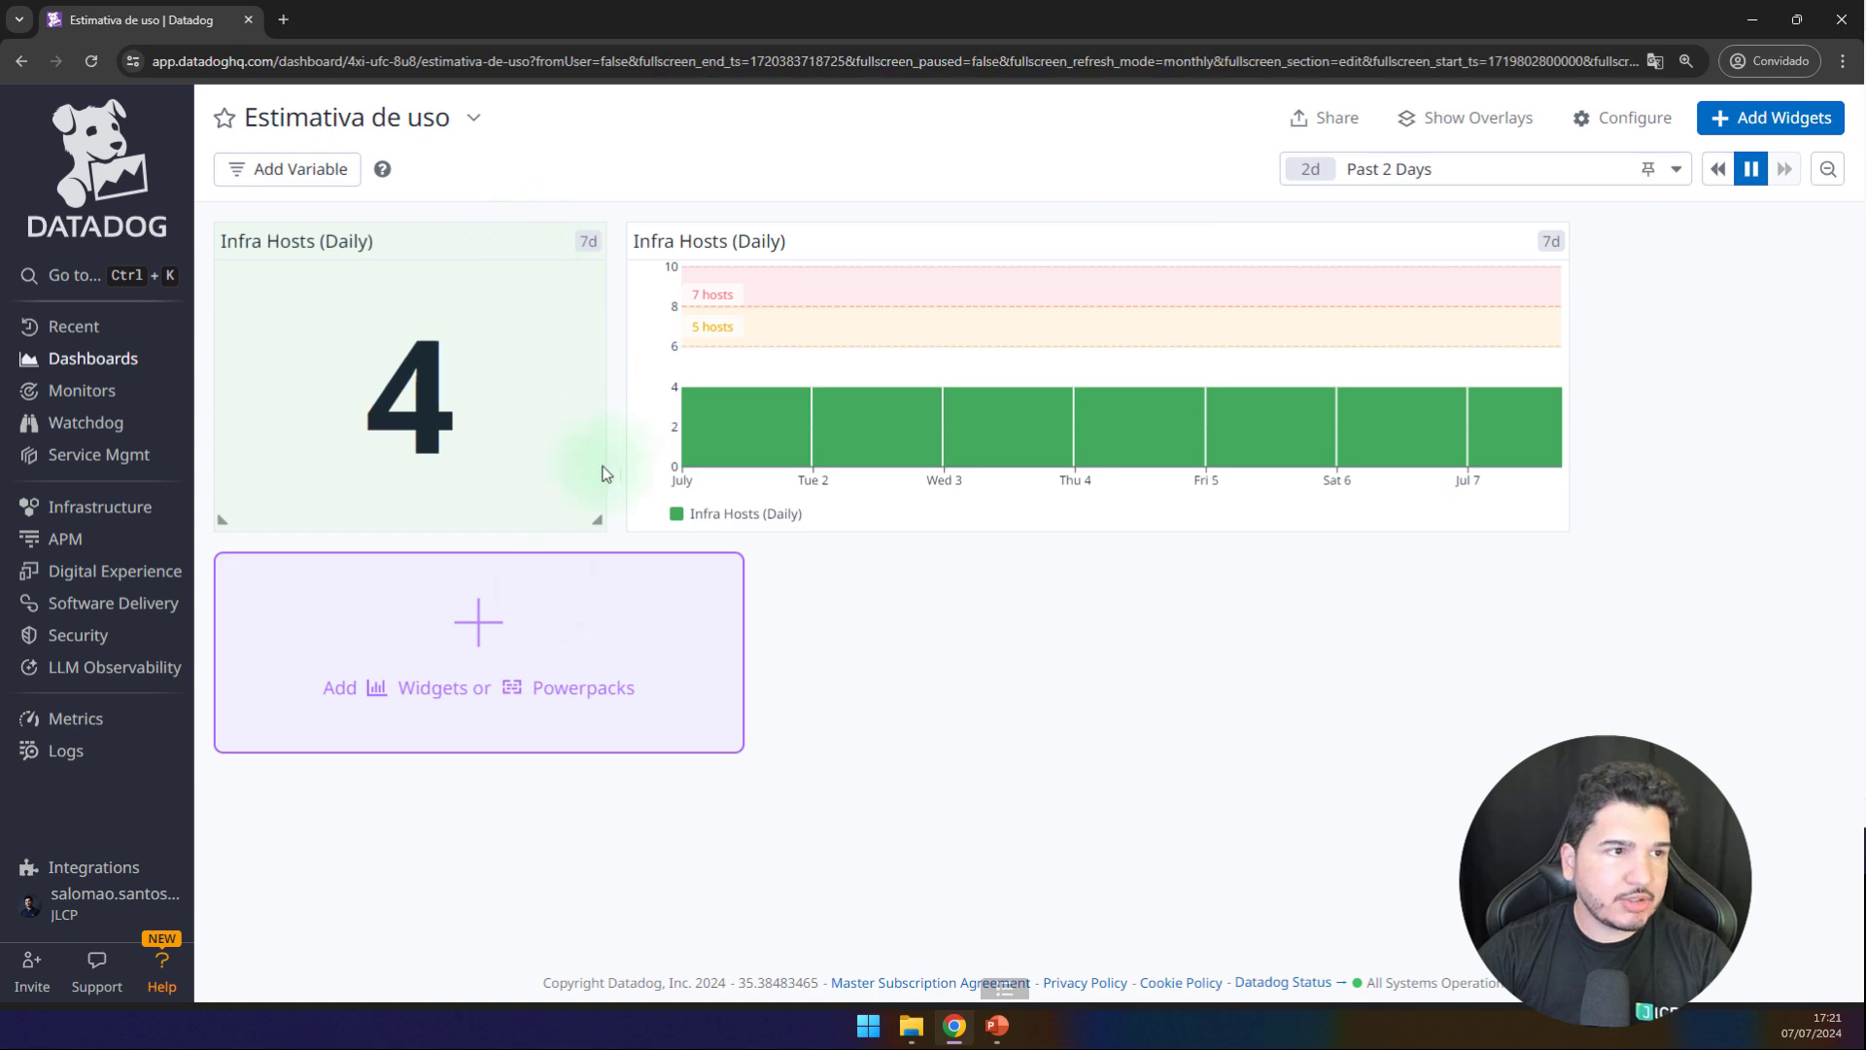
scroll(335, 856, down, 5)
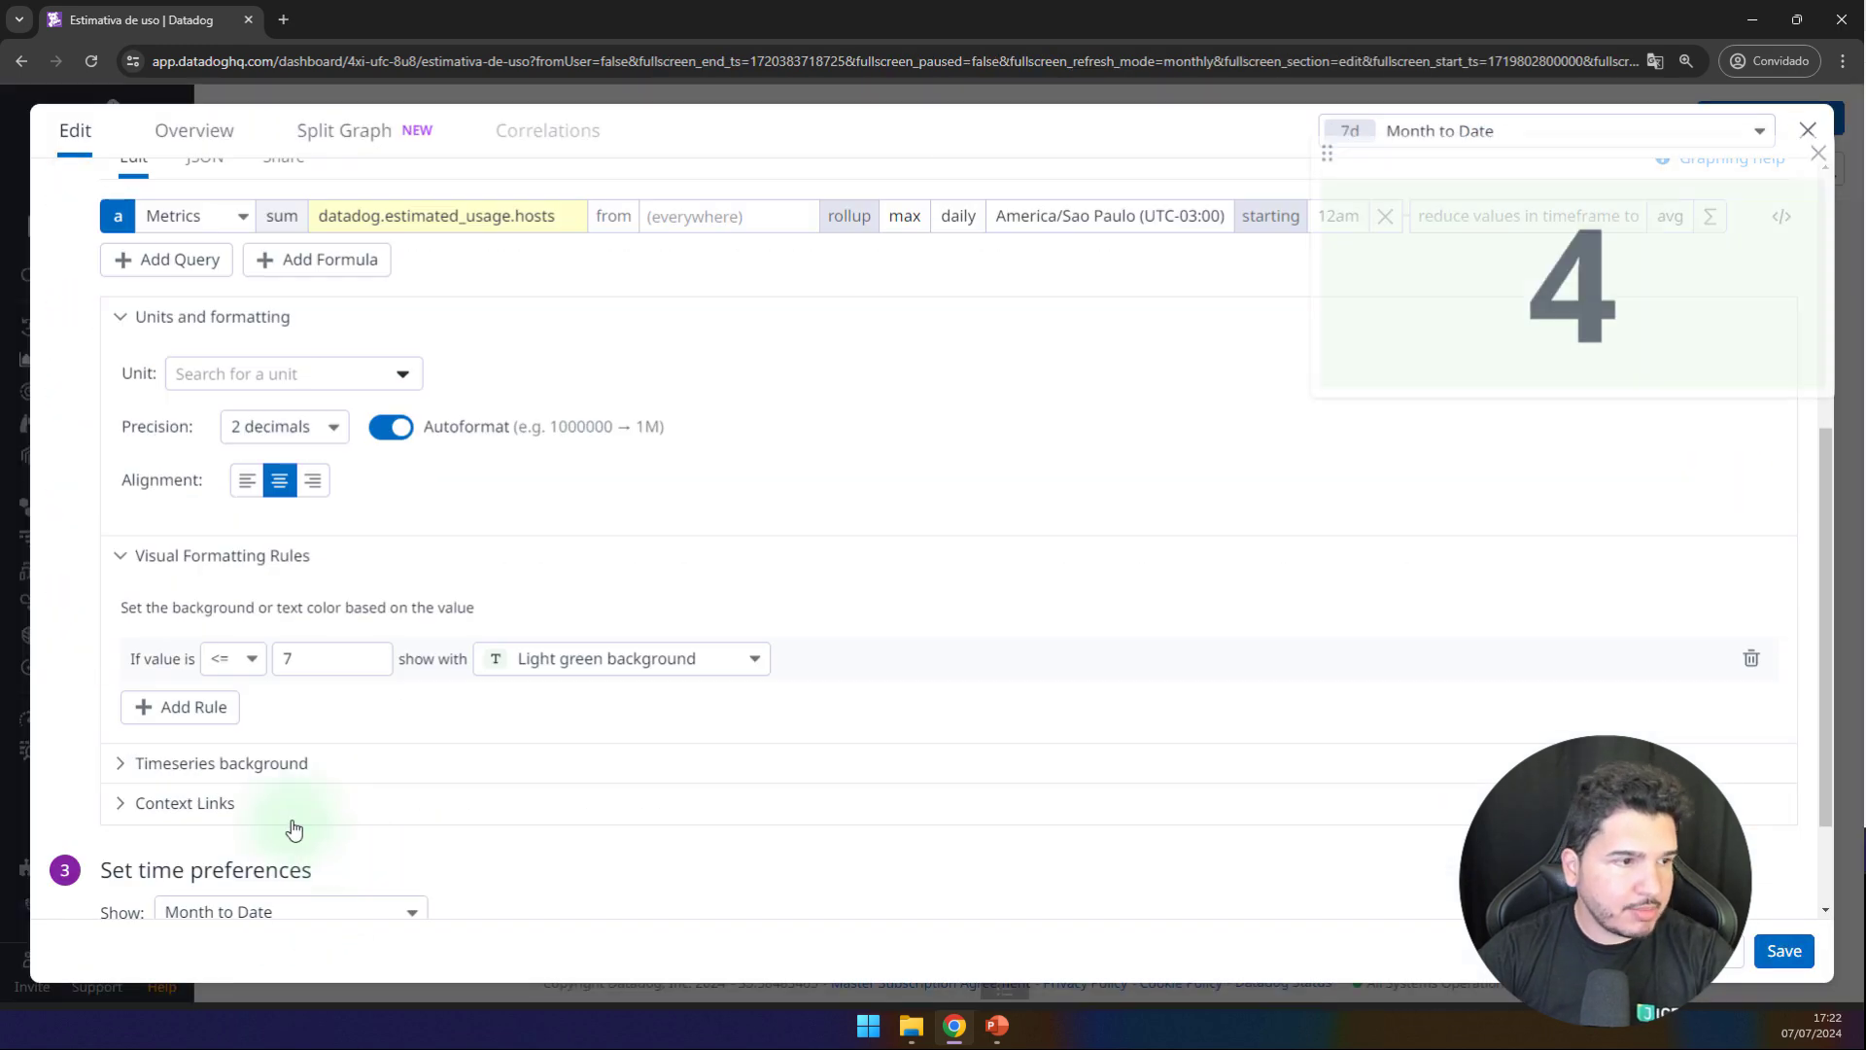
click(185, 707)
click(313, 721)
text(7)
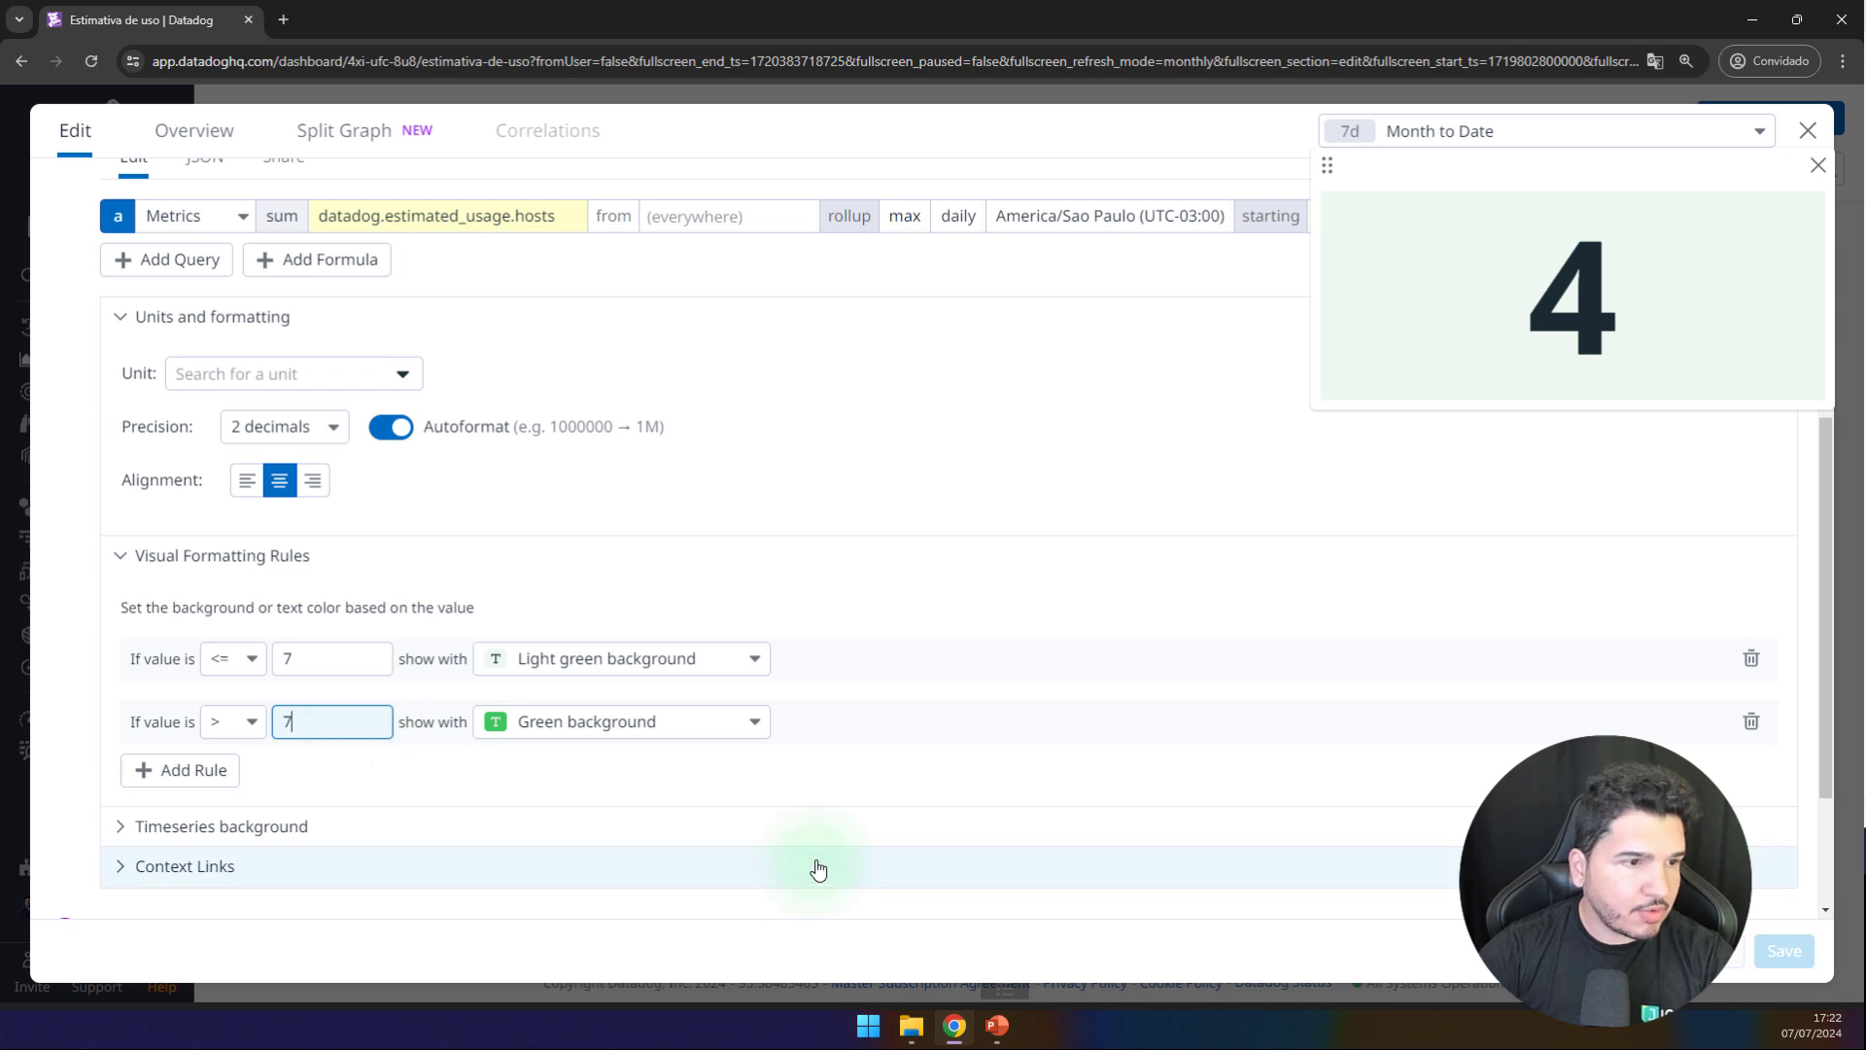
click(654, 721)
click(571, 365)
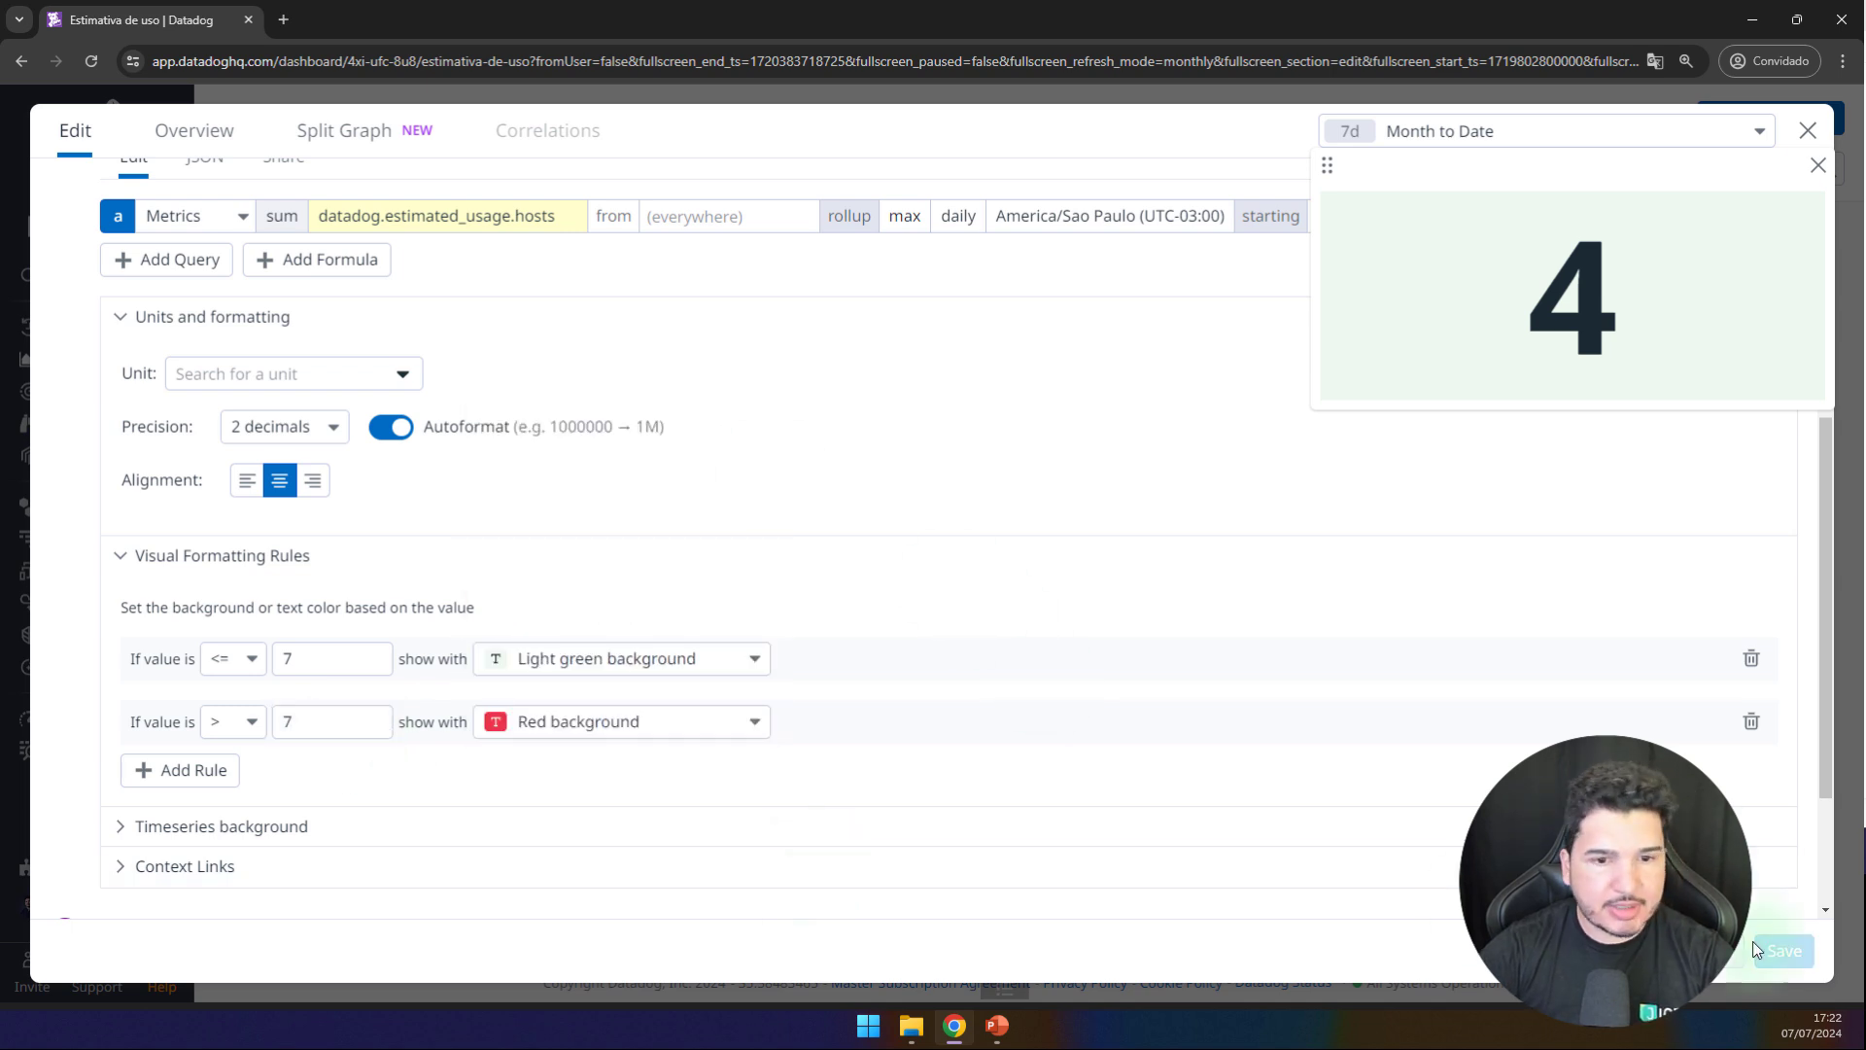
click(1784, 951)
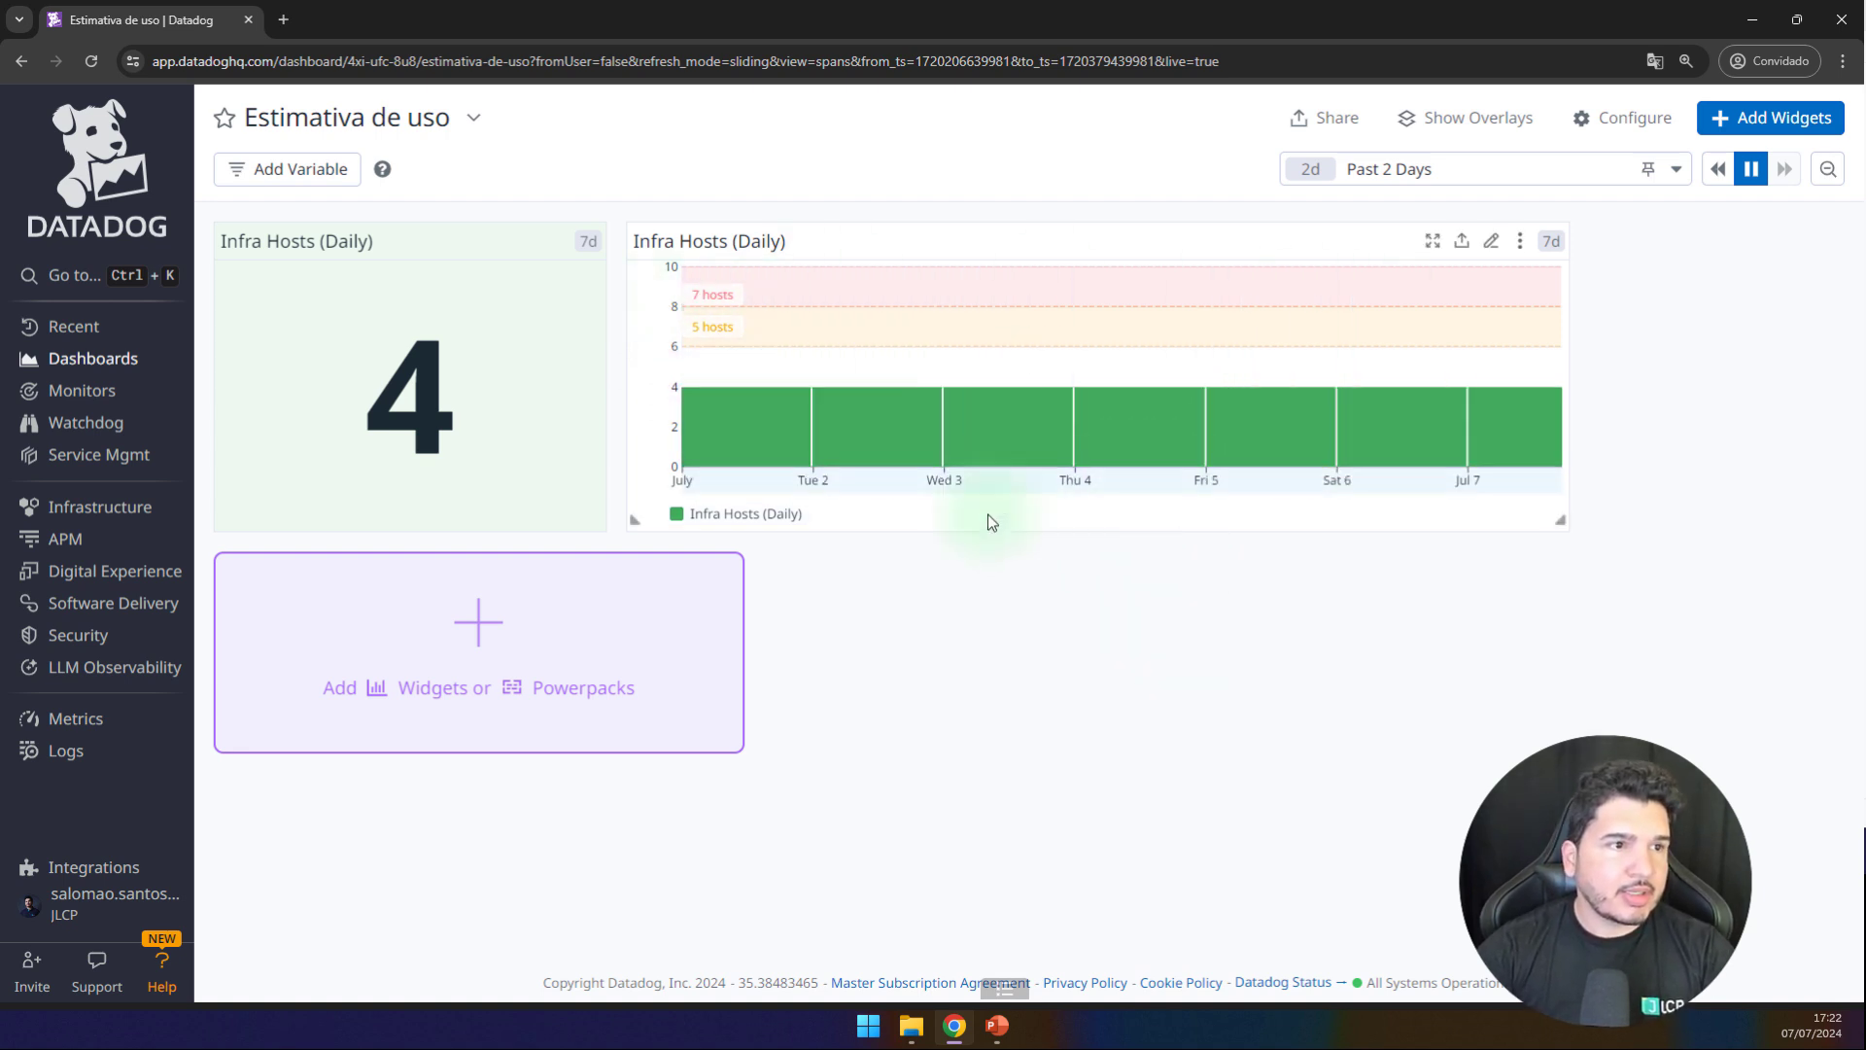
Step: Relabel the Infra Hosts timeseries markers as 6 hosts for the orange range and 8 hosts for the red range, and save
click(1492, 242)
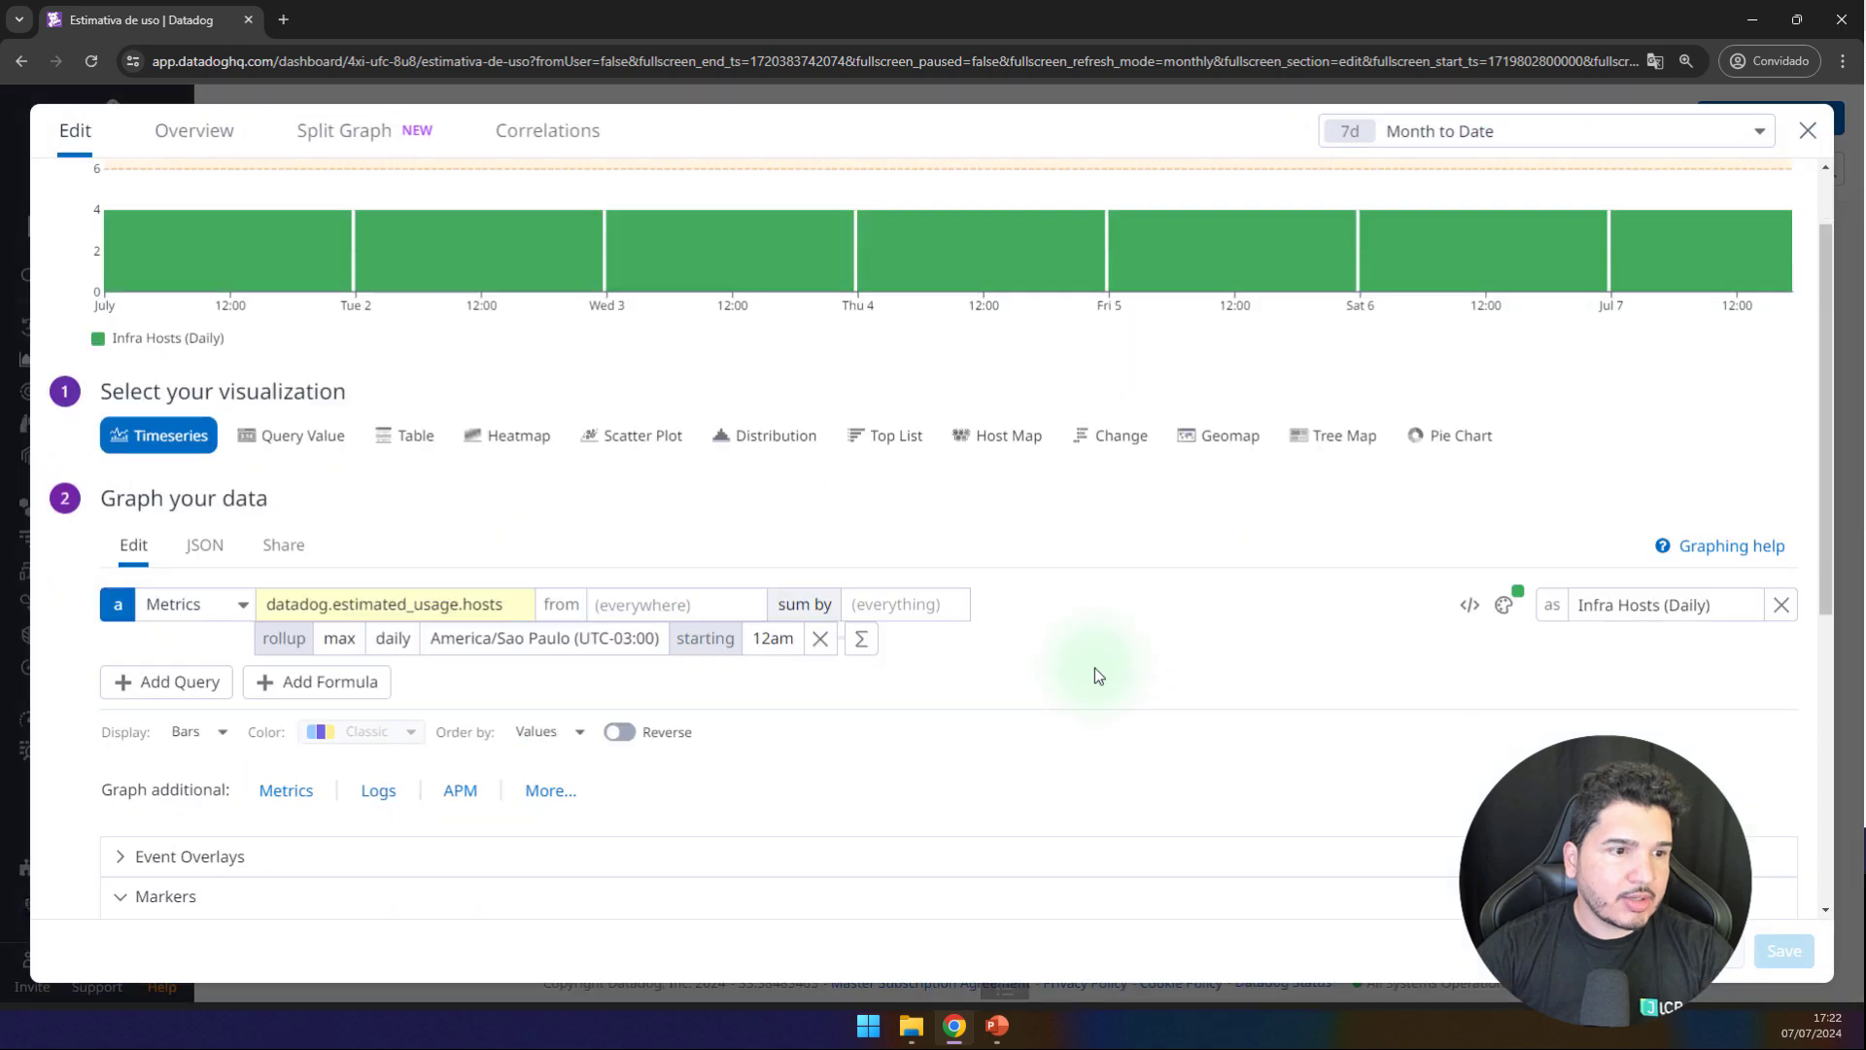
scroll(1070, 680, down, 3)
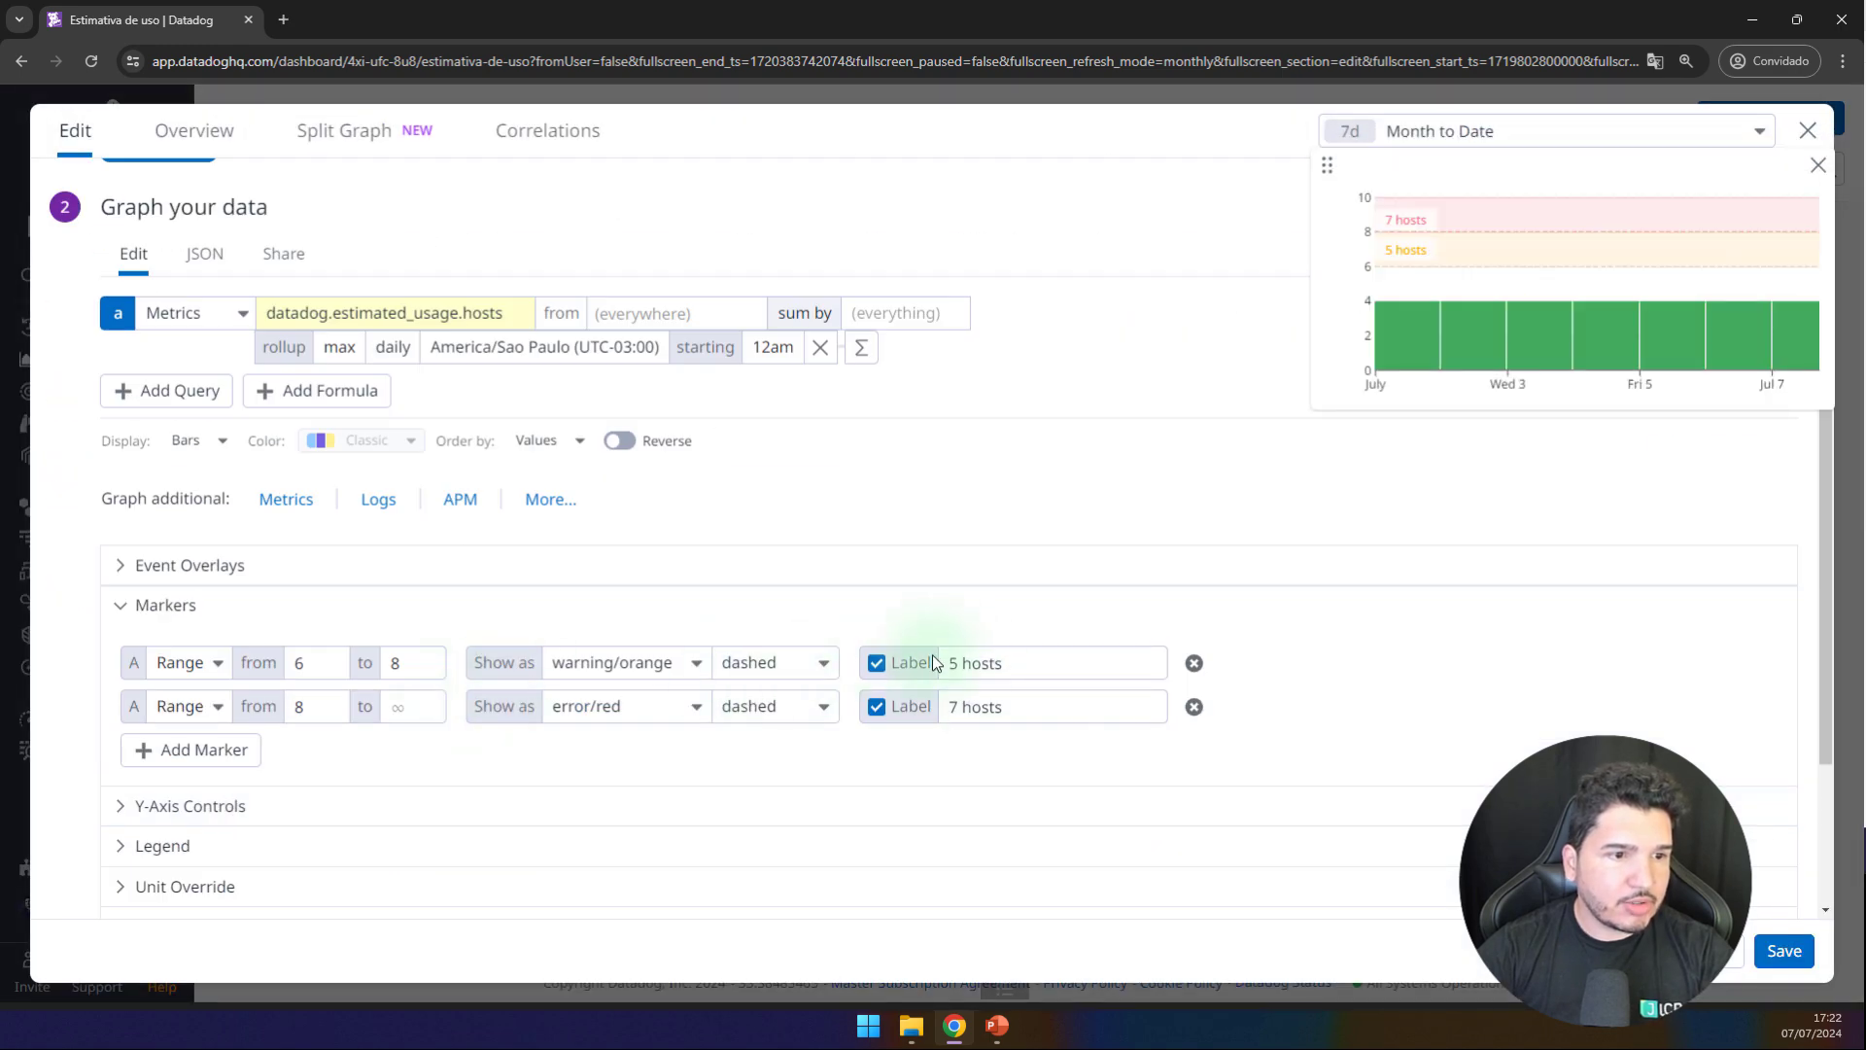
drag(959, 662, 940, 664)
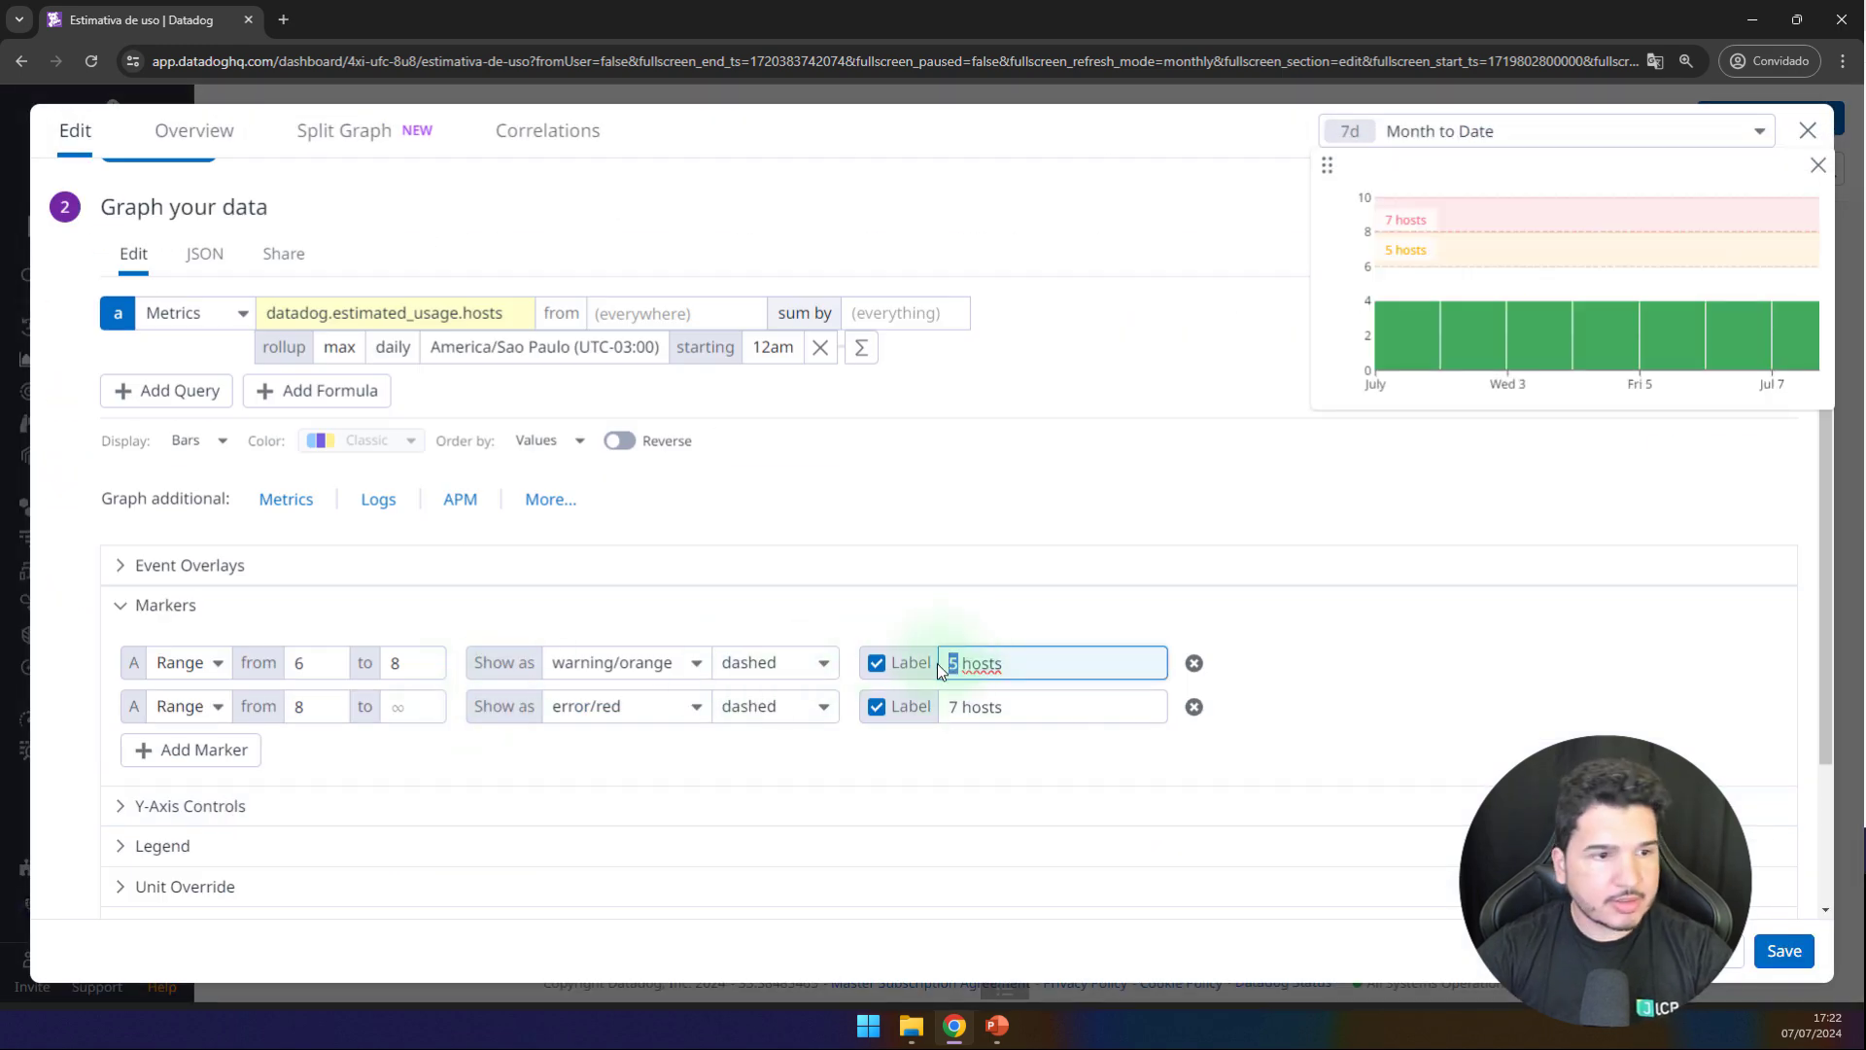
drag(958, 707, 943, 707)
click(1783, 951)
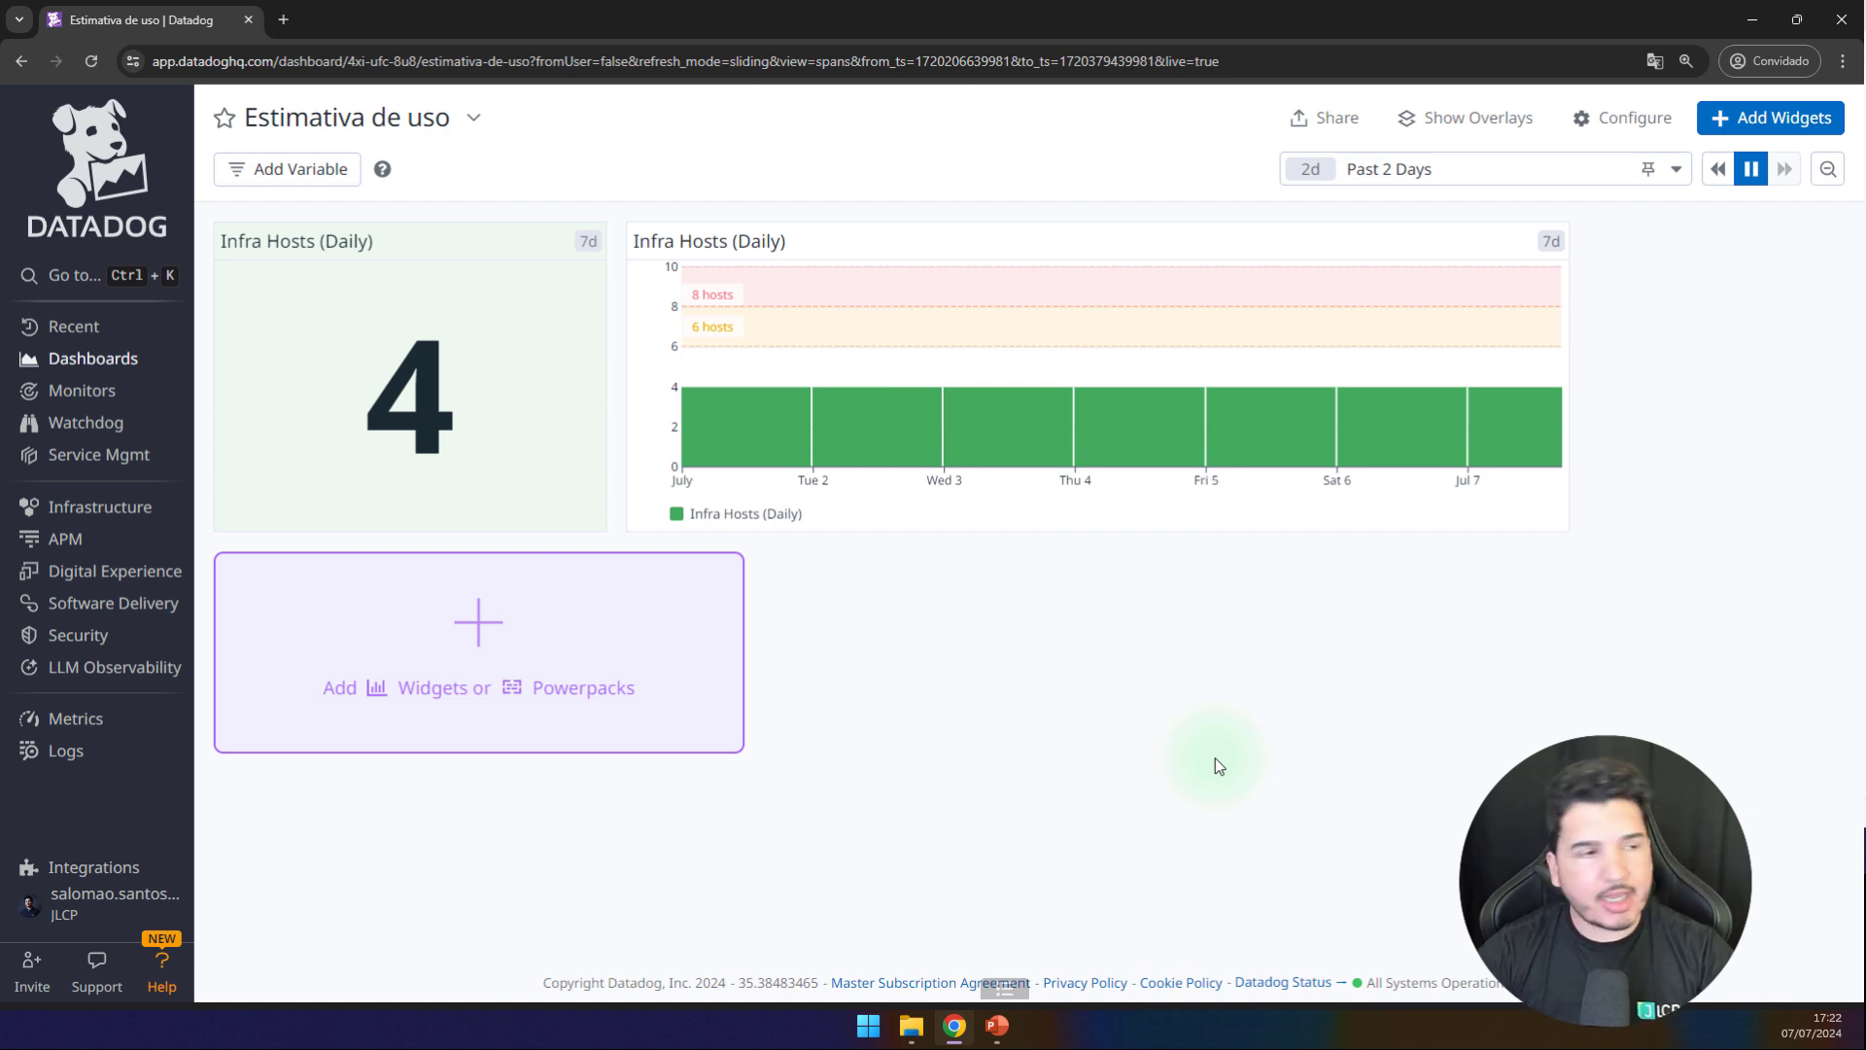
Step: Add a Timeseries widget in the empty dashboard slot, graphing the metric datadog.estimated_usage.logs.ingested_bytes
click(485, 628)
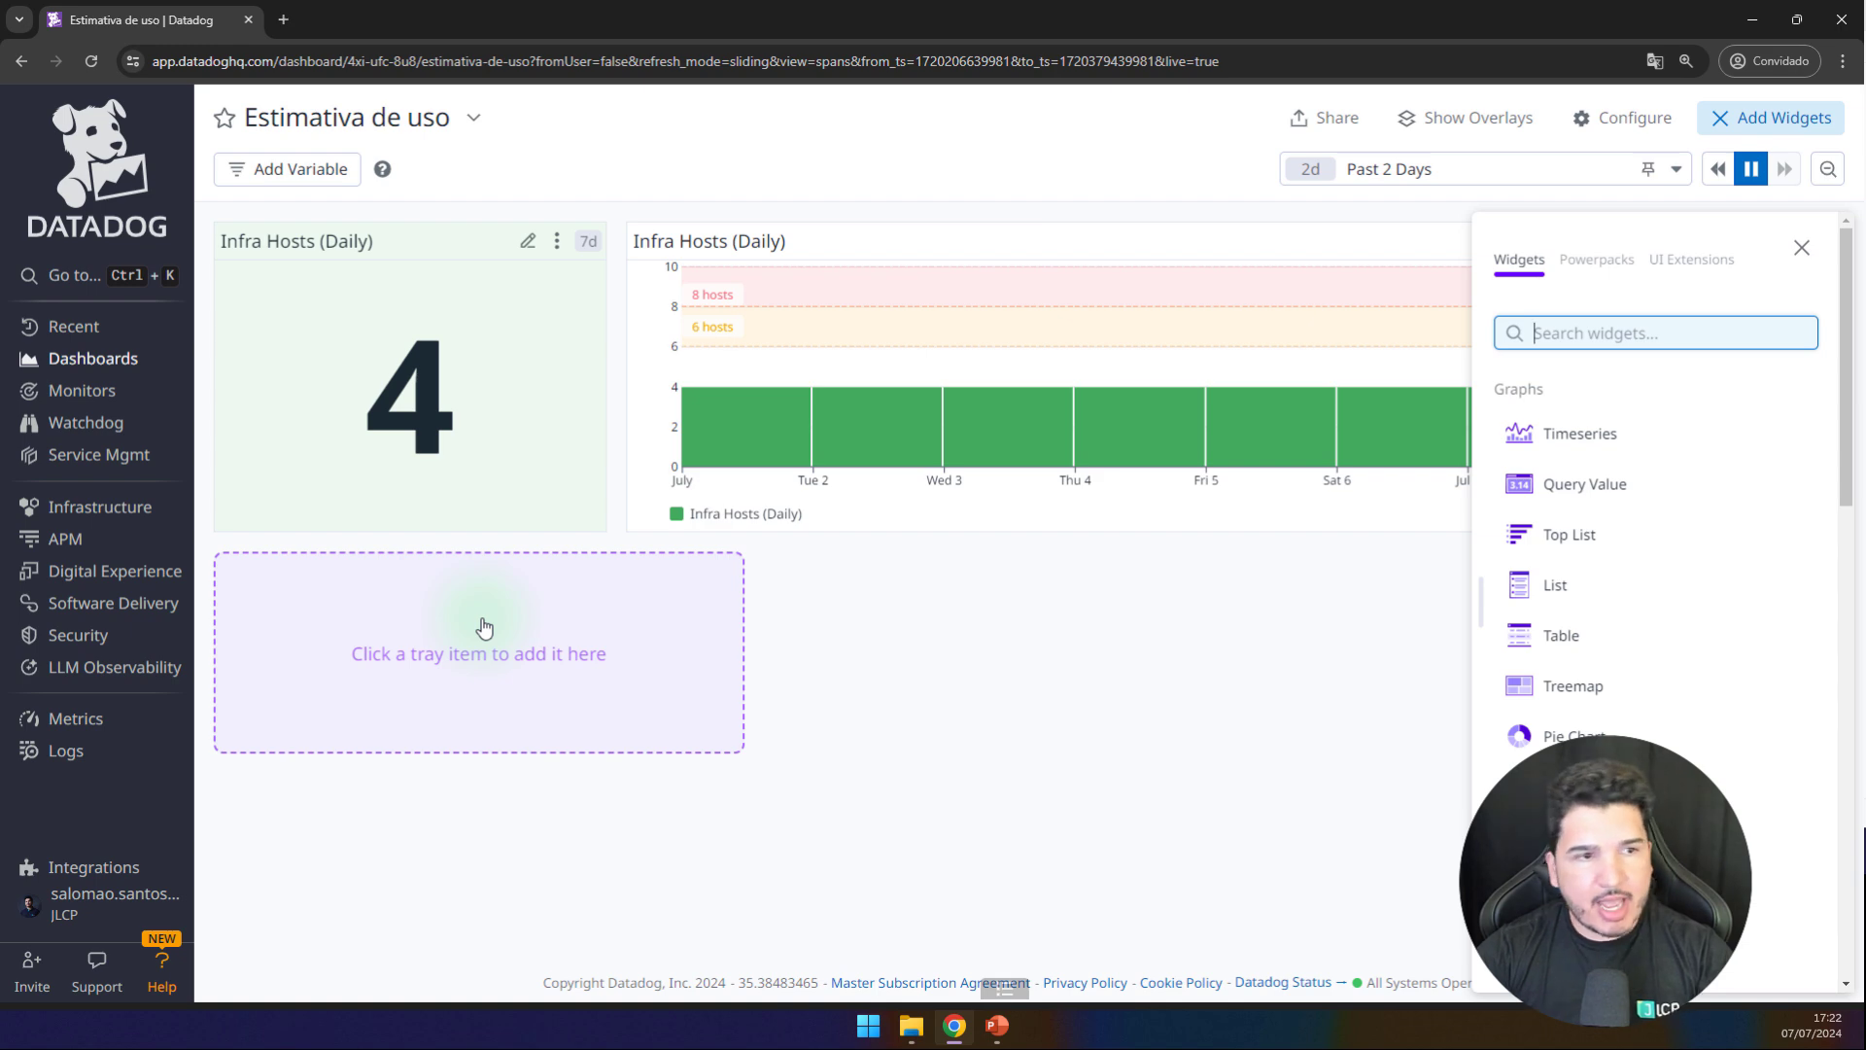
click(1588, 447)
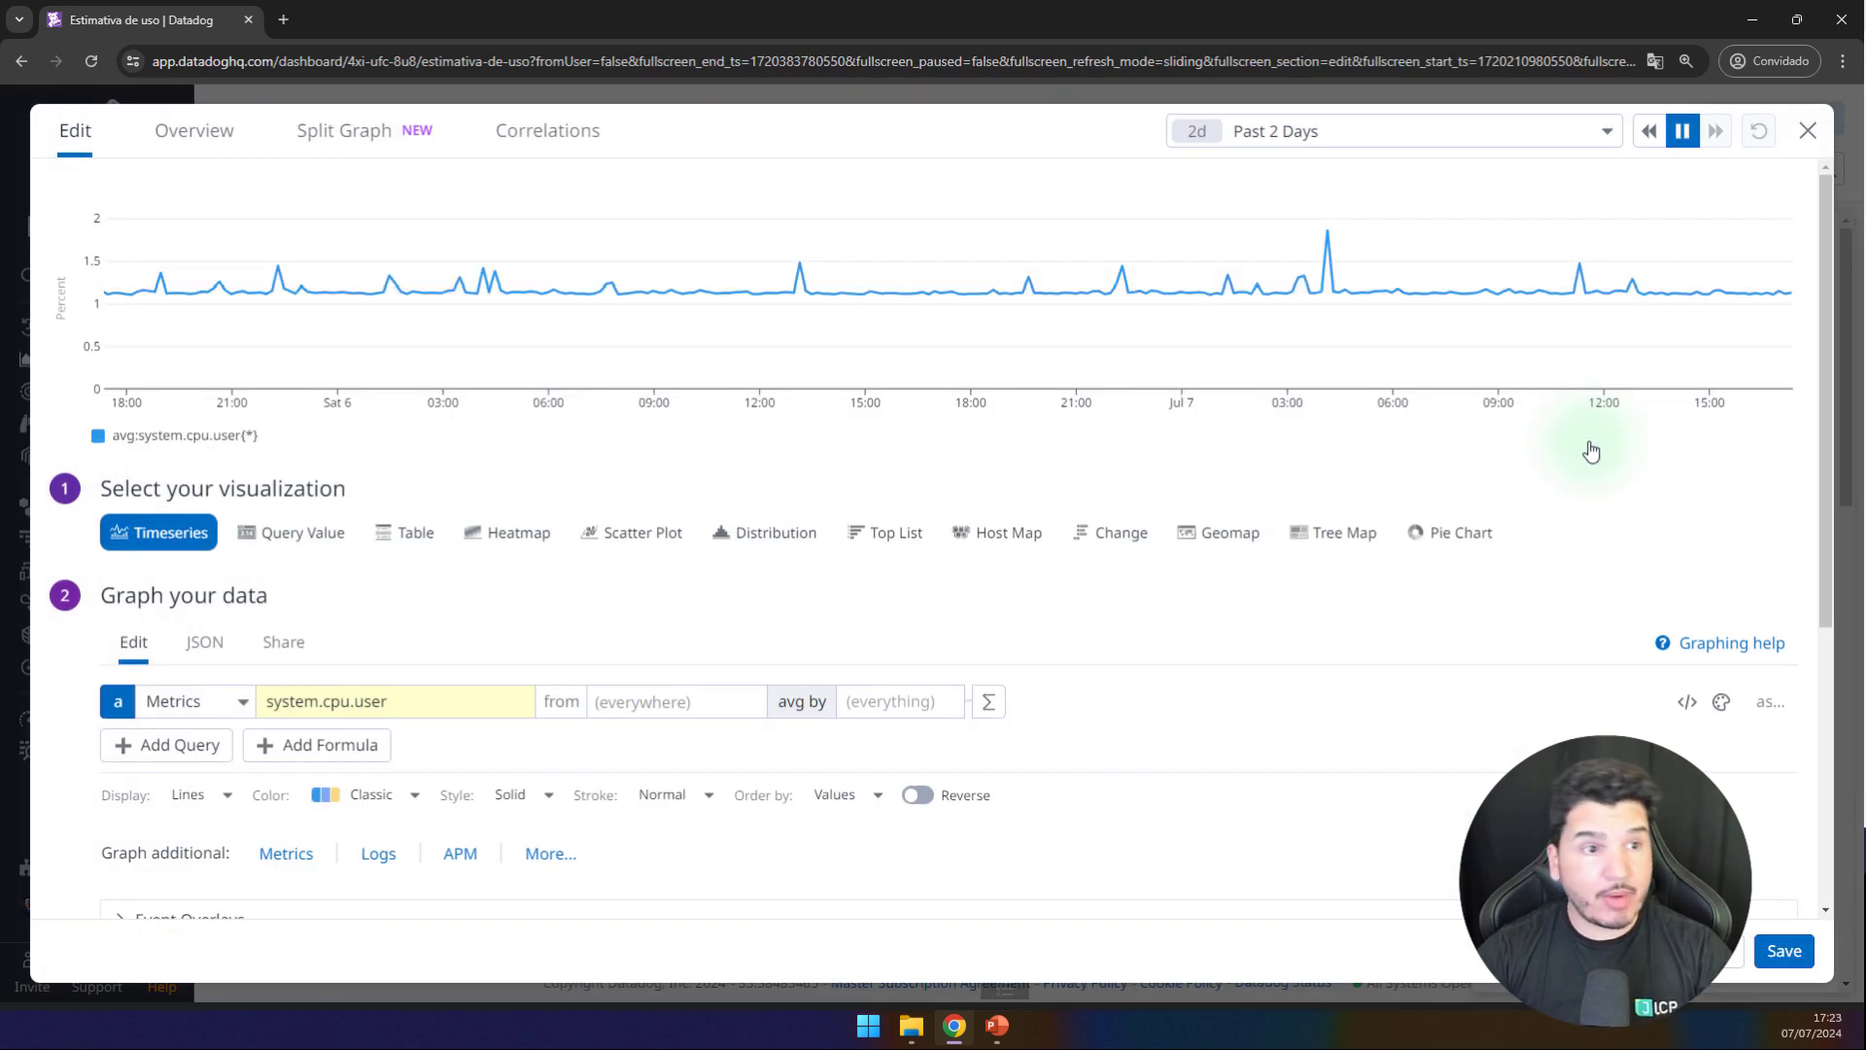
click(358, 713)
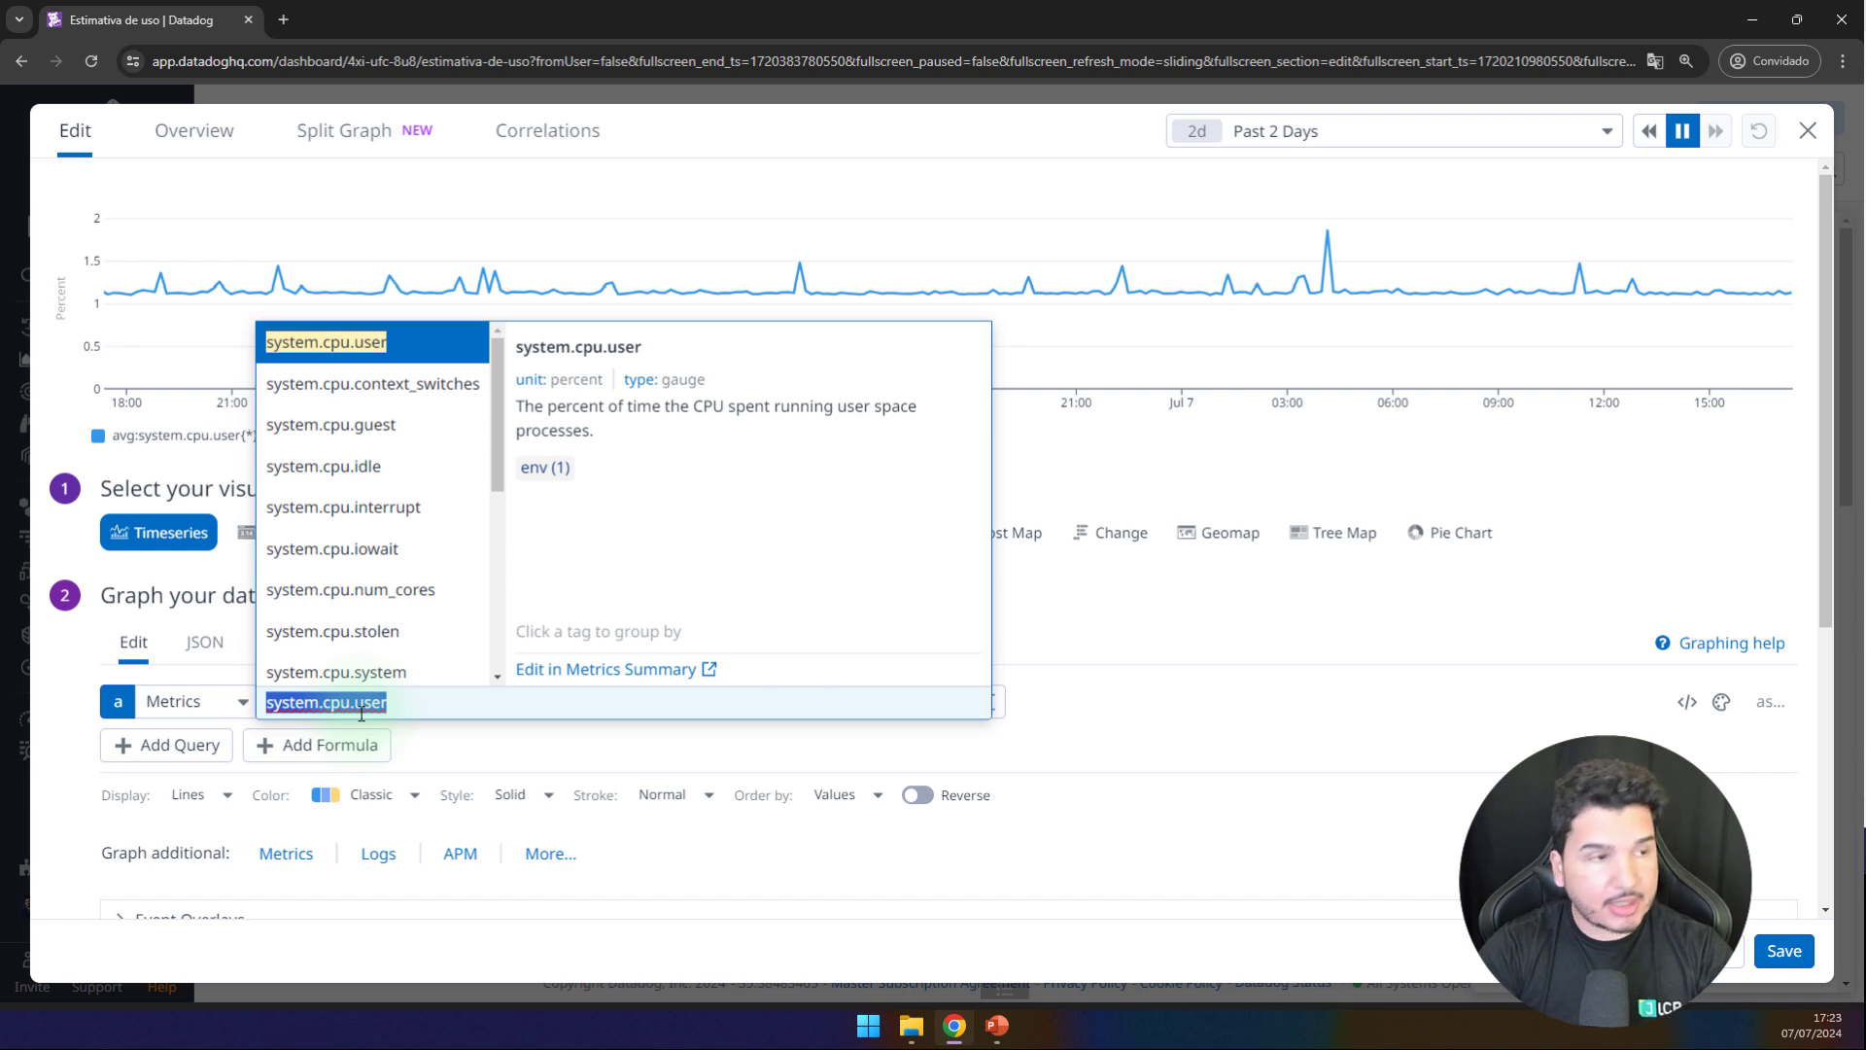
text(data)
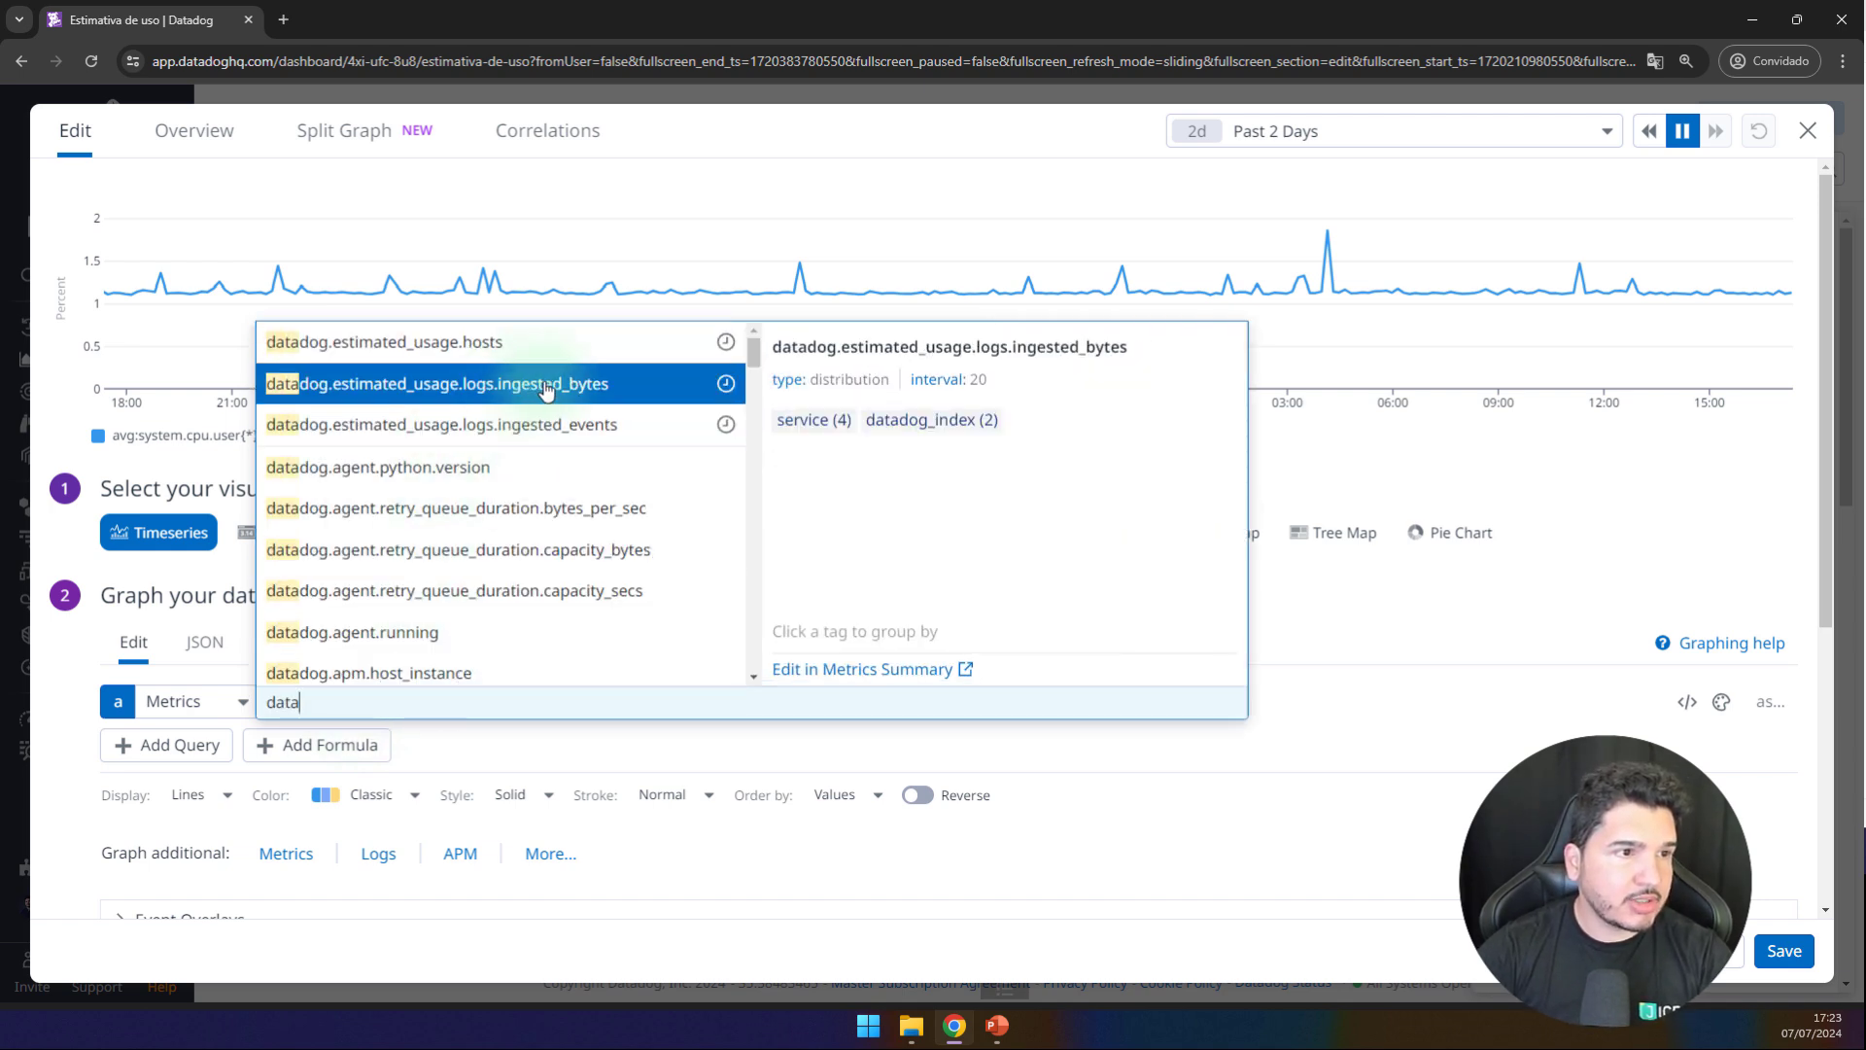
click(550, 387)
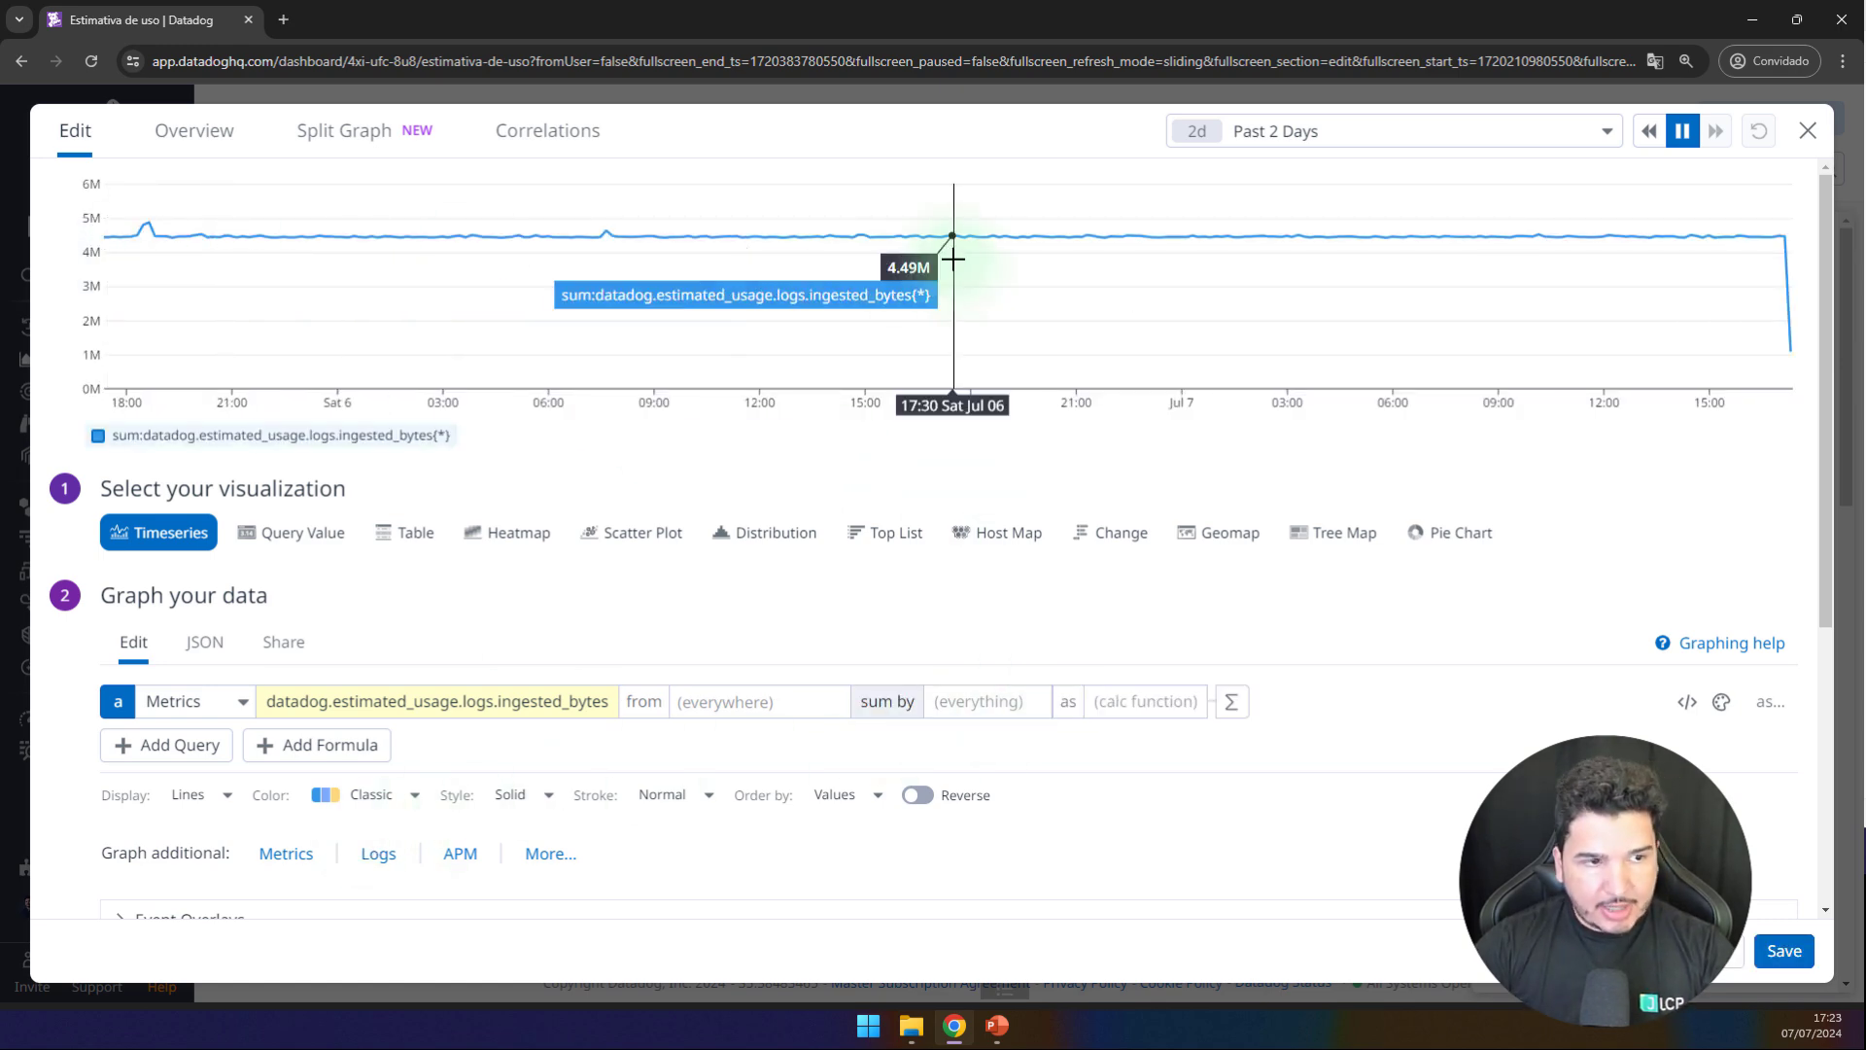
Step: Save the ingested bytes graph with its time frame set to Month to Date, and enlarge the widget to about the hosts graph's size
scroll(461, 799, down, 4)
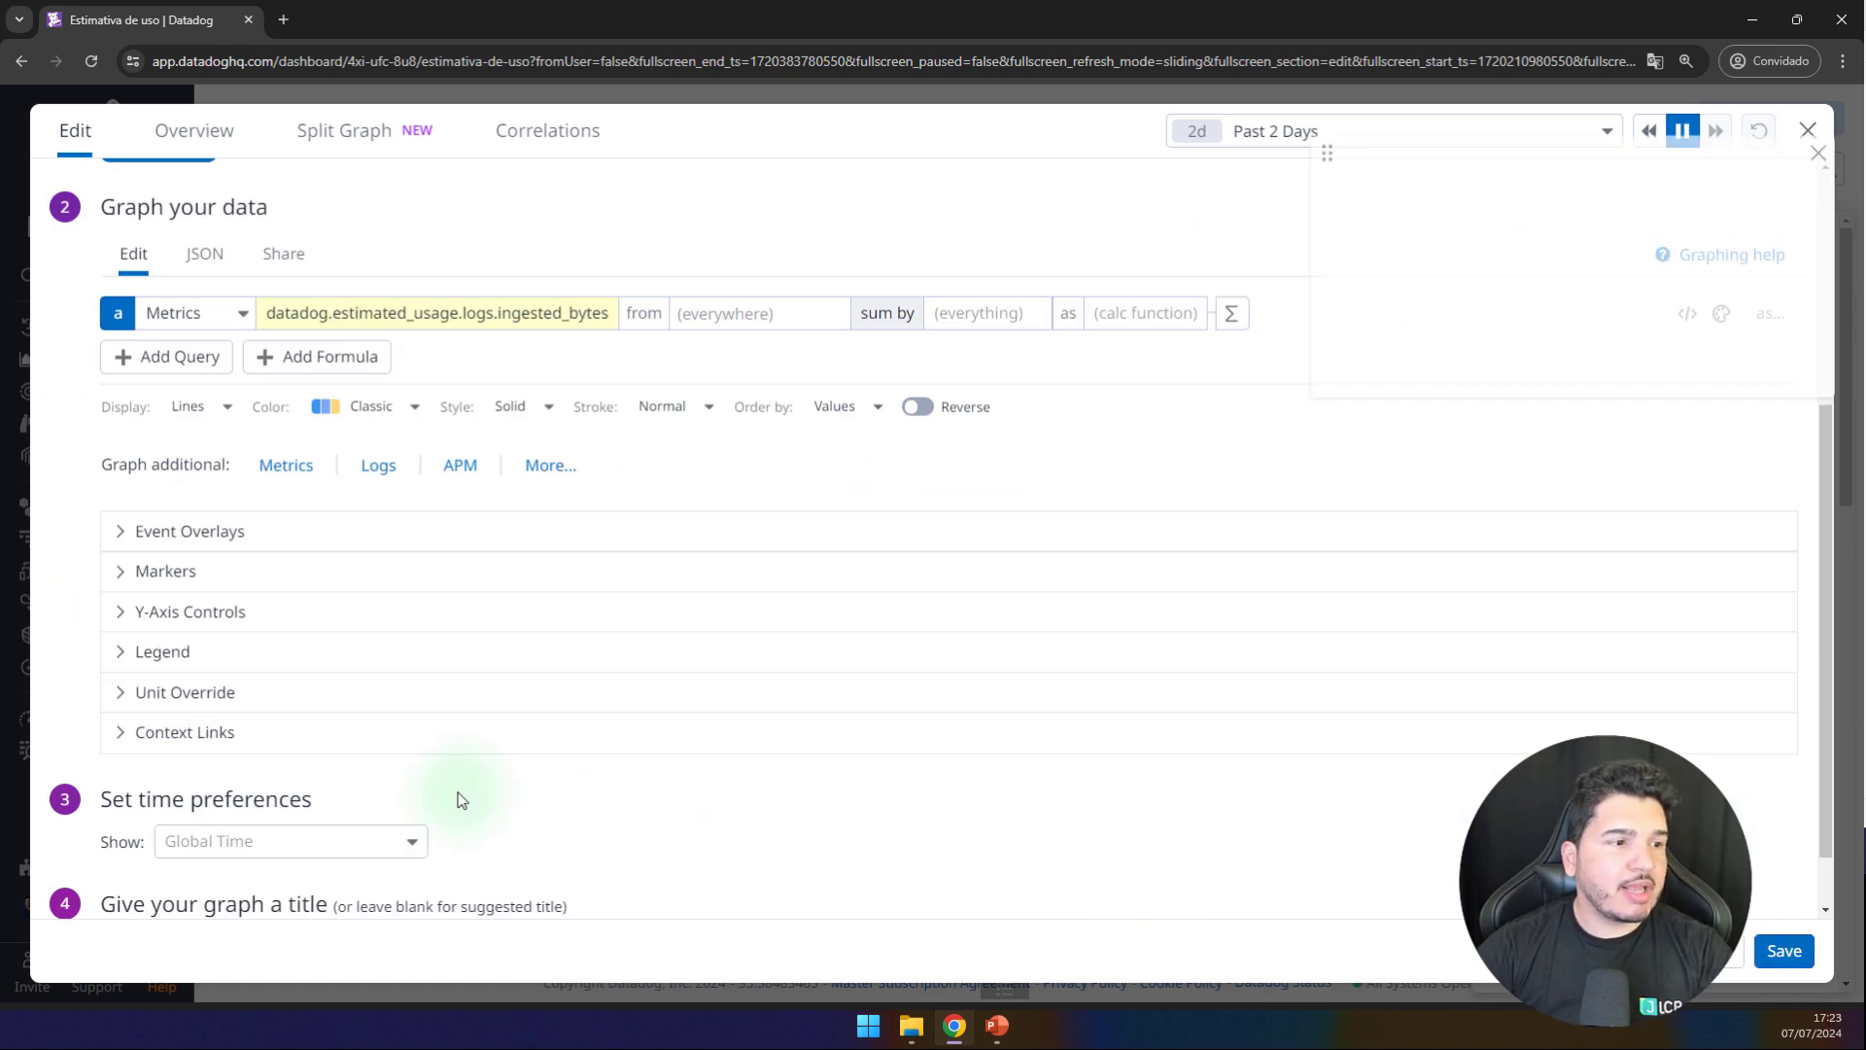
scroll(462, 799, down, 1)
click(350, 773)
scroll(350, 738, down, 4)
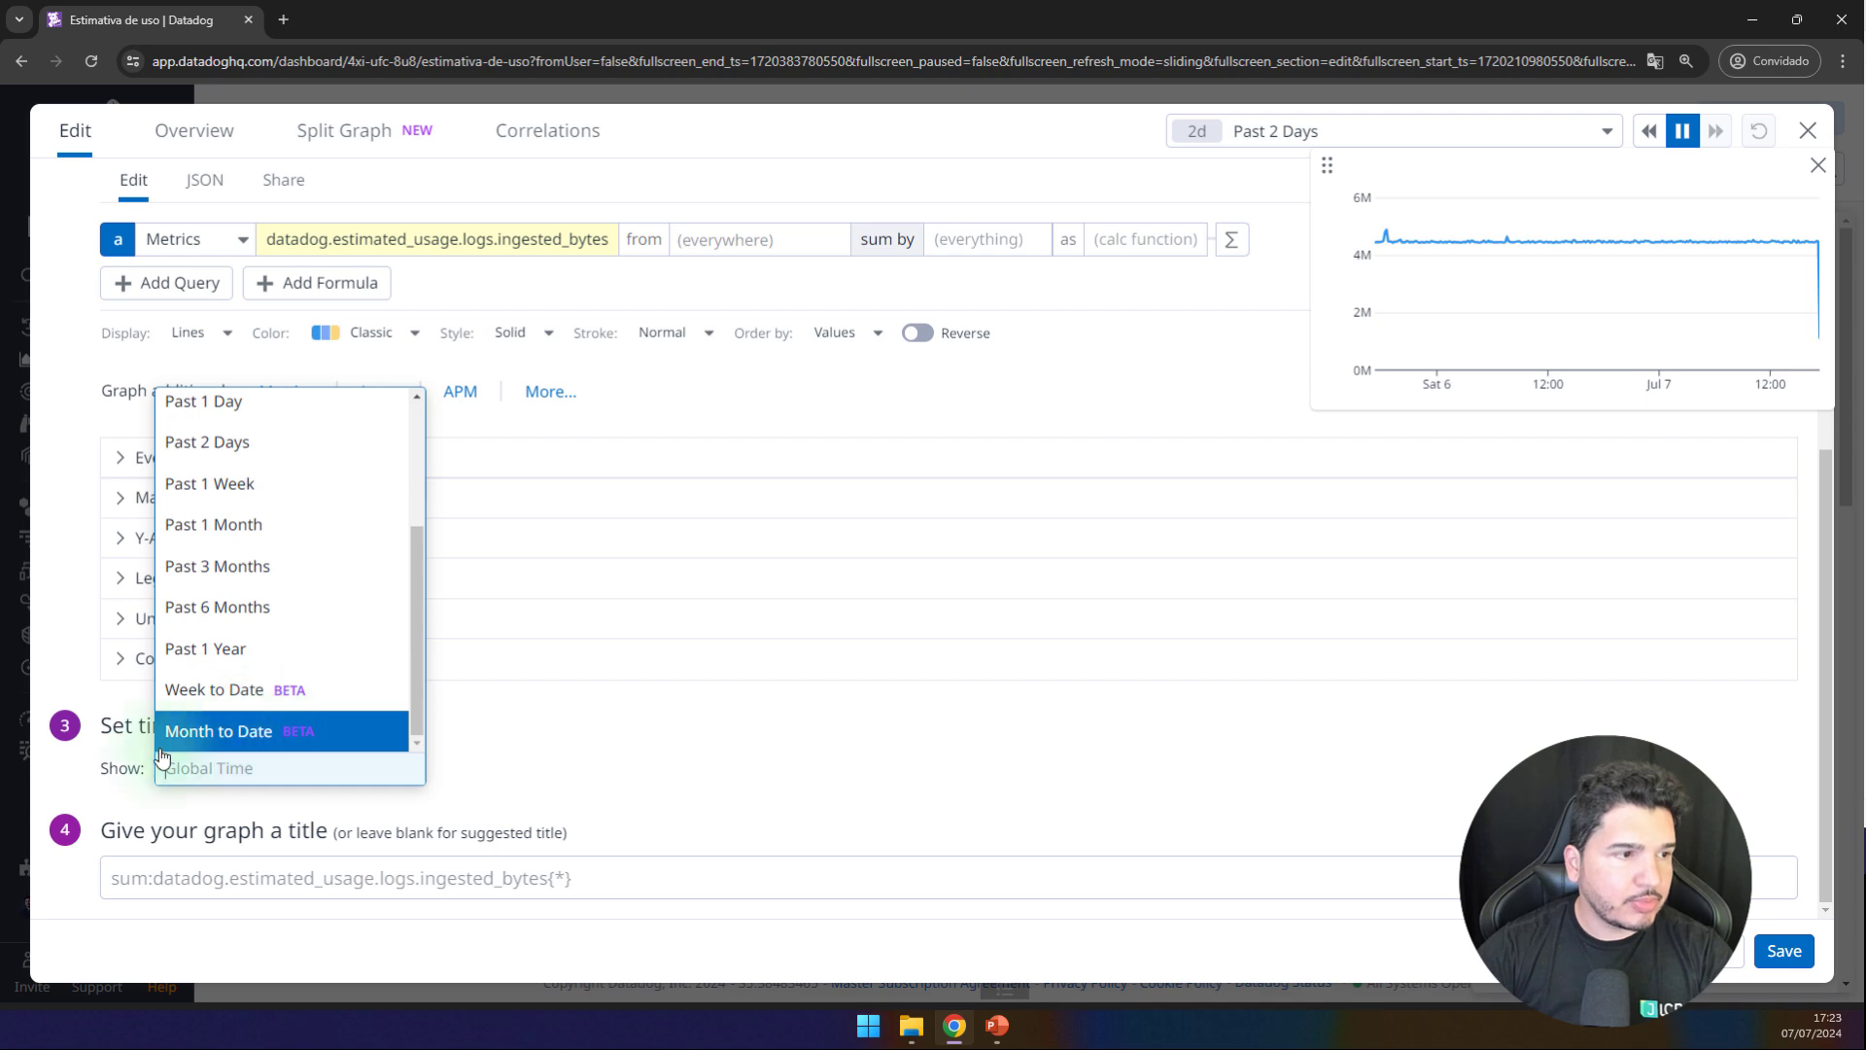
click(451, 778)
click(413, 775)
scroll(262, 725, down, 1)
scroll(263, 724, down, 1)
click(264, 729)
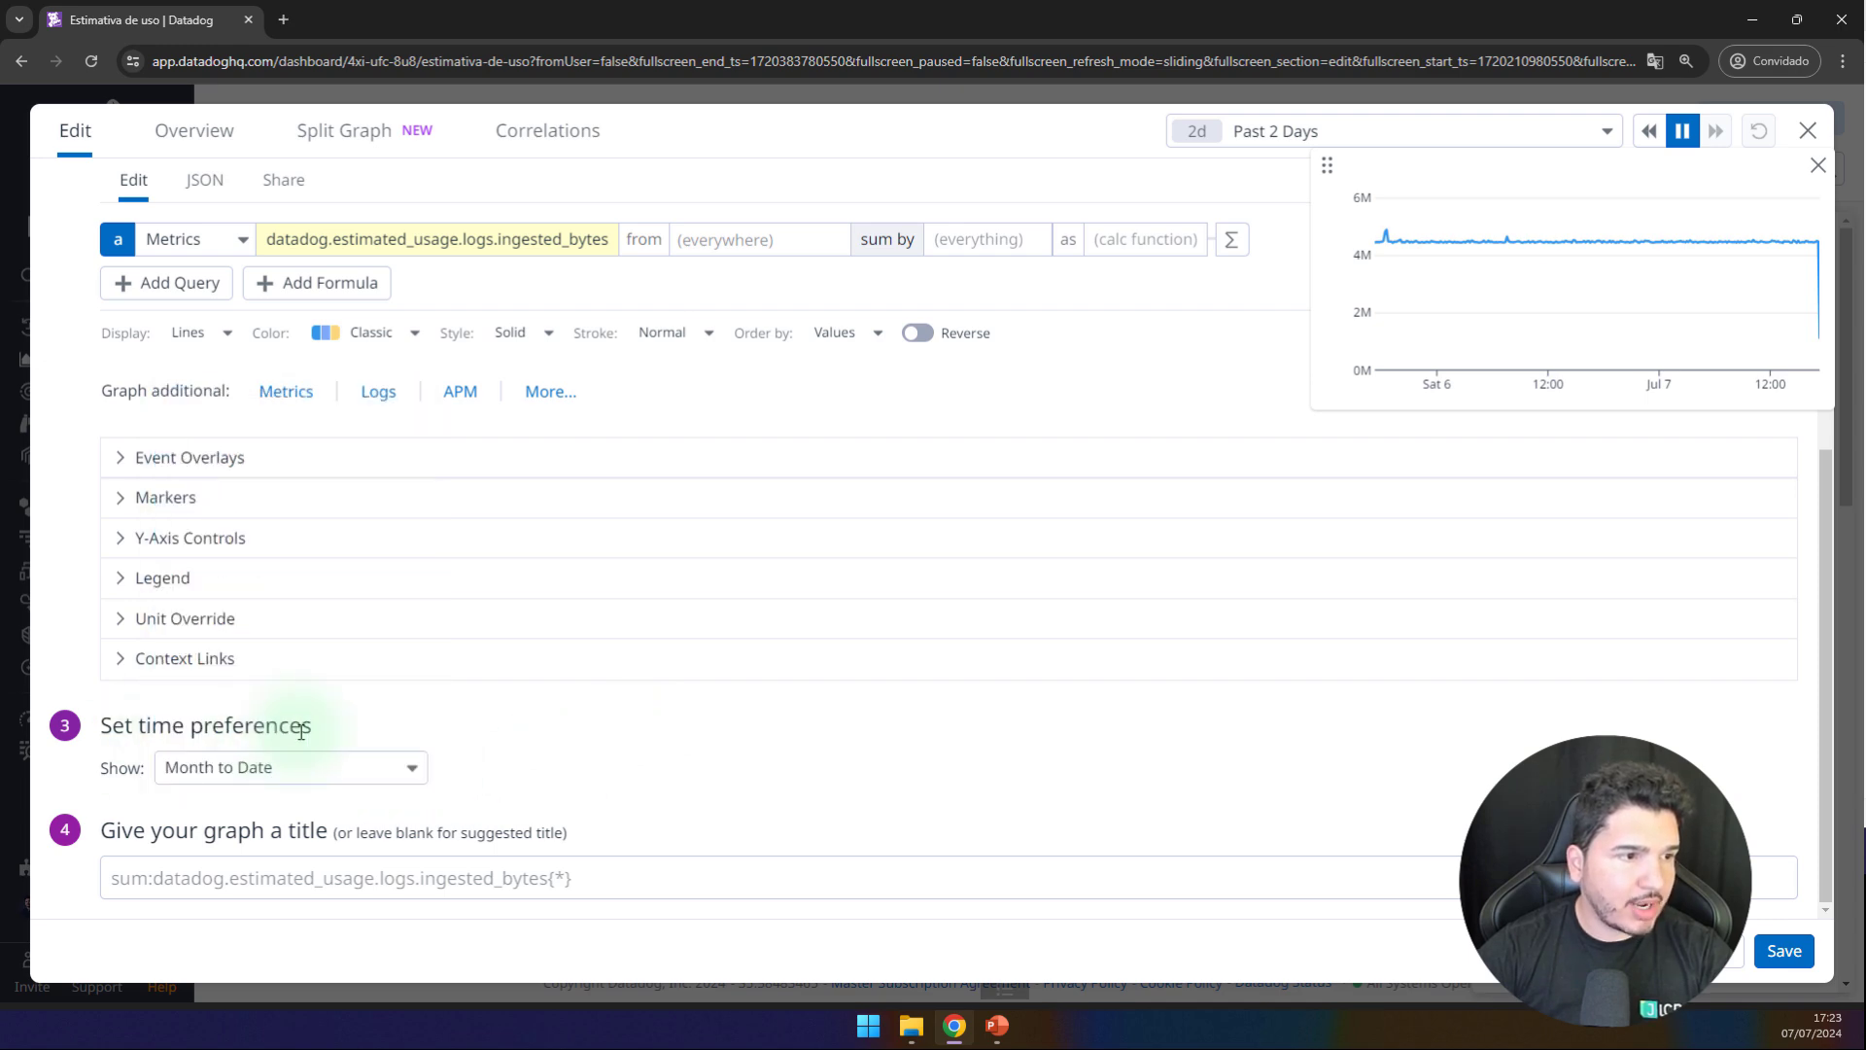
click(1783, 952)
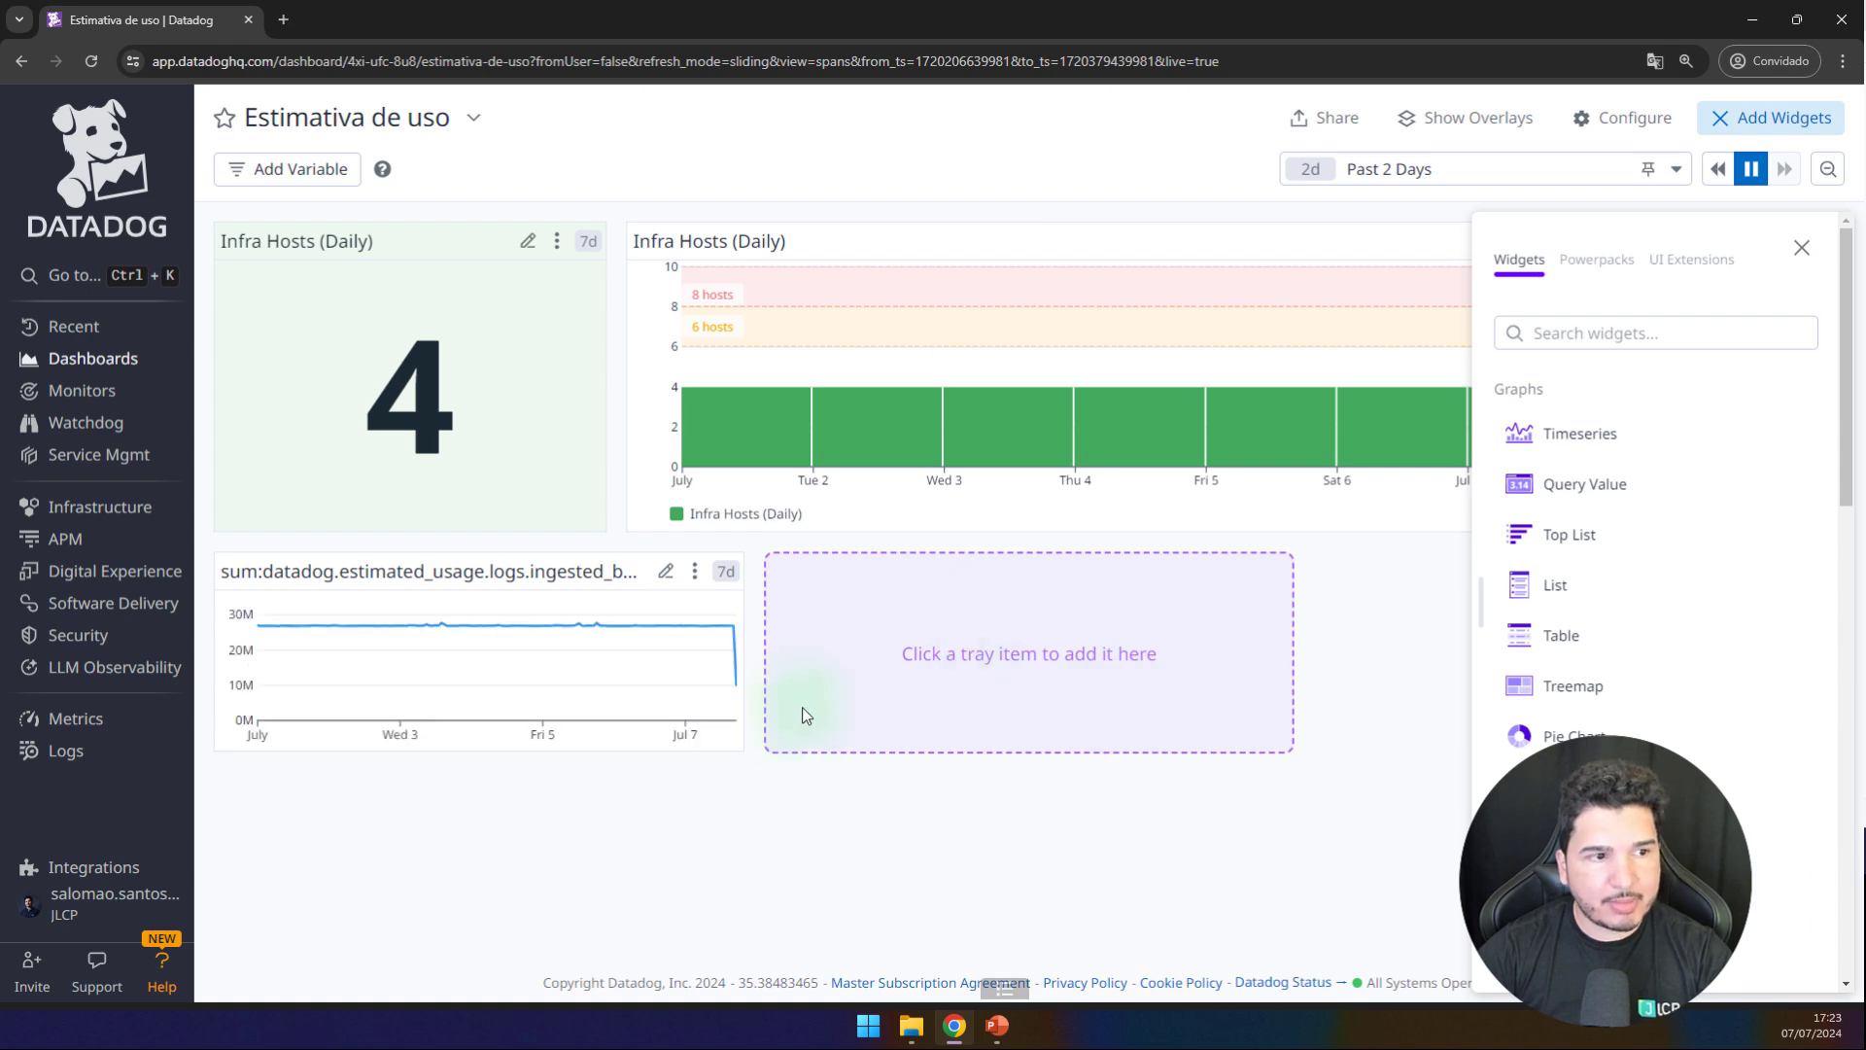
drag(736, 741, 990, 872)
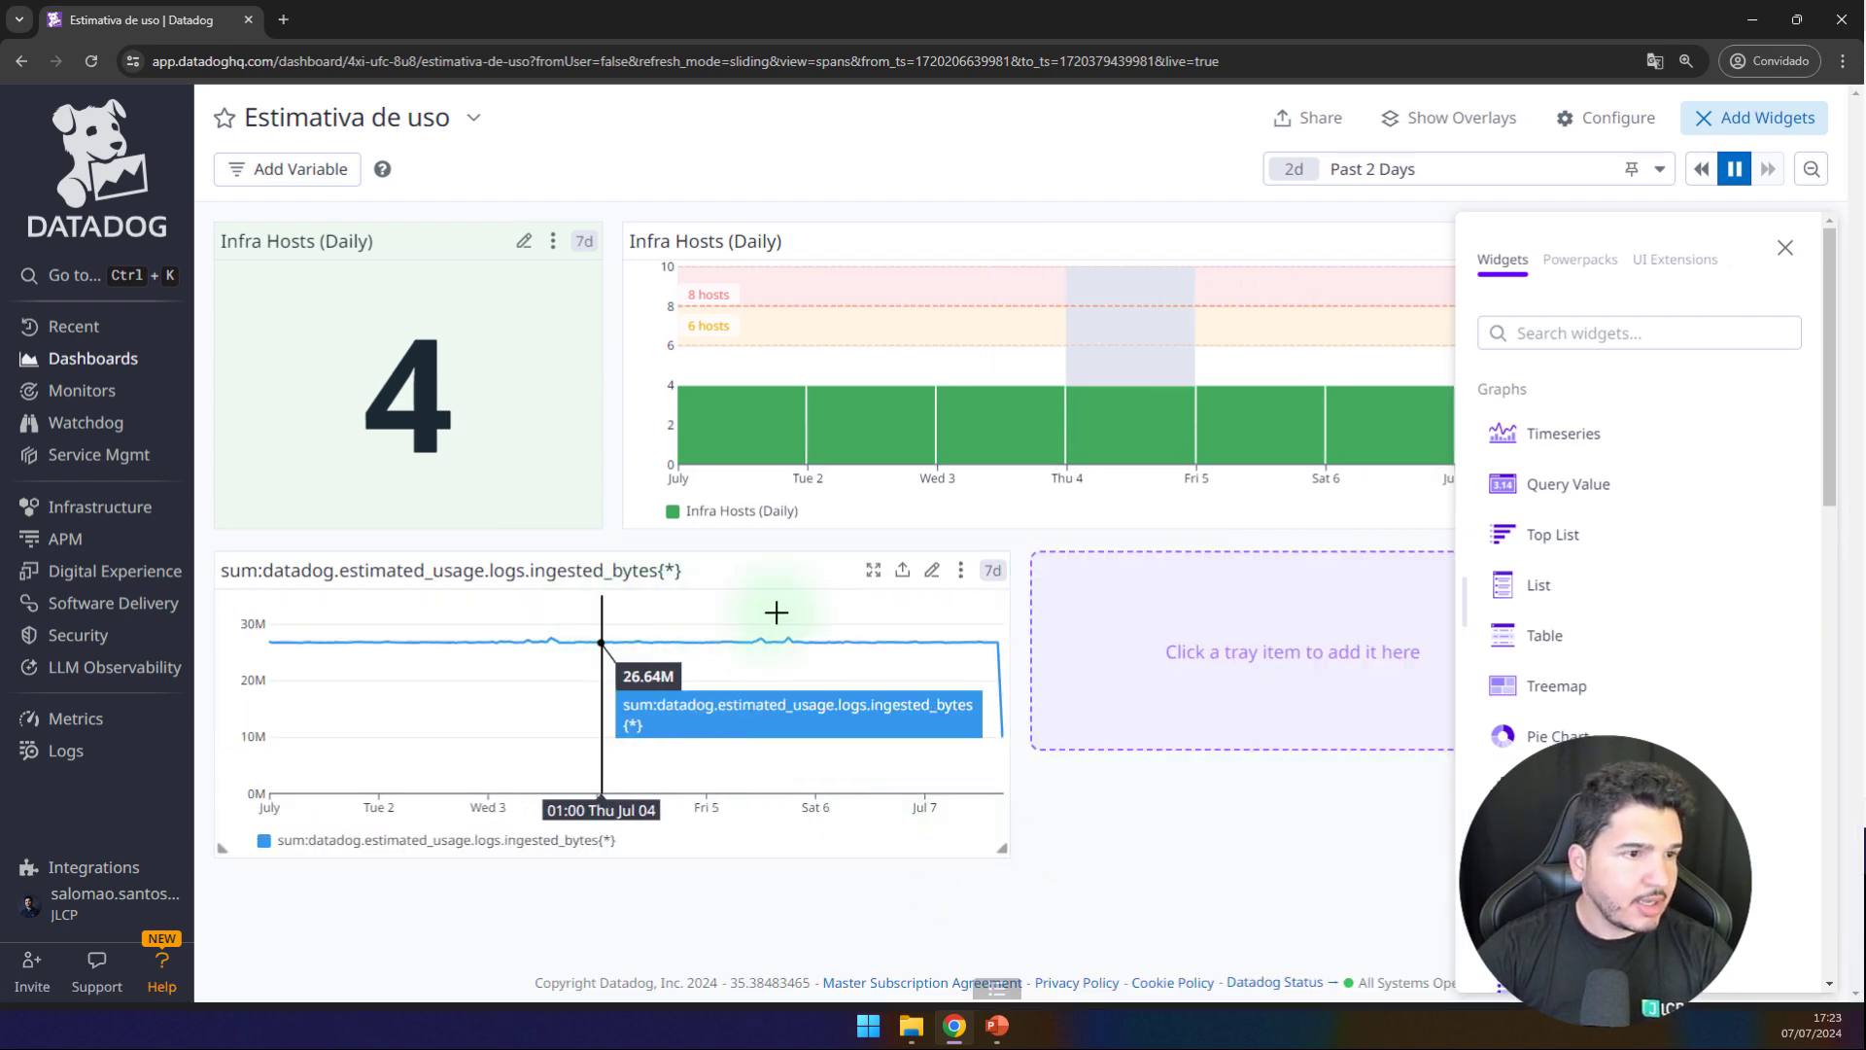
Step: Edit the ingested bytes widget and add a daily Time Interval Only rollup in the America/Sao Paulo (UTC-03:00) time zone
click(931, 574)
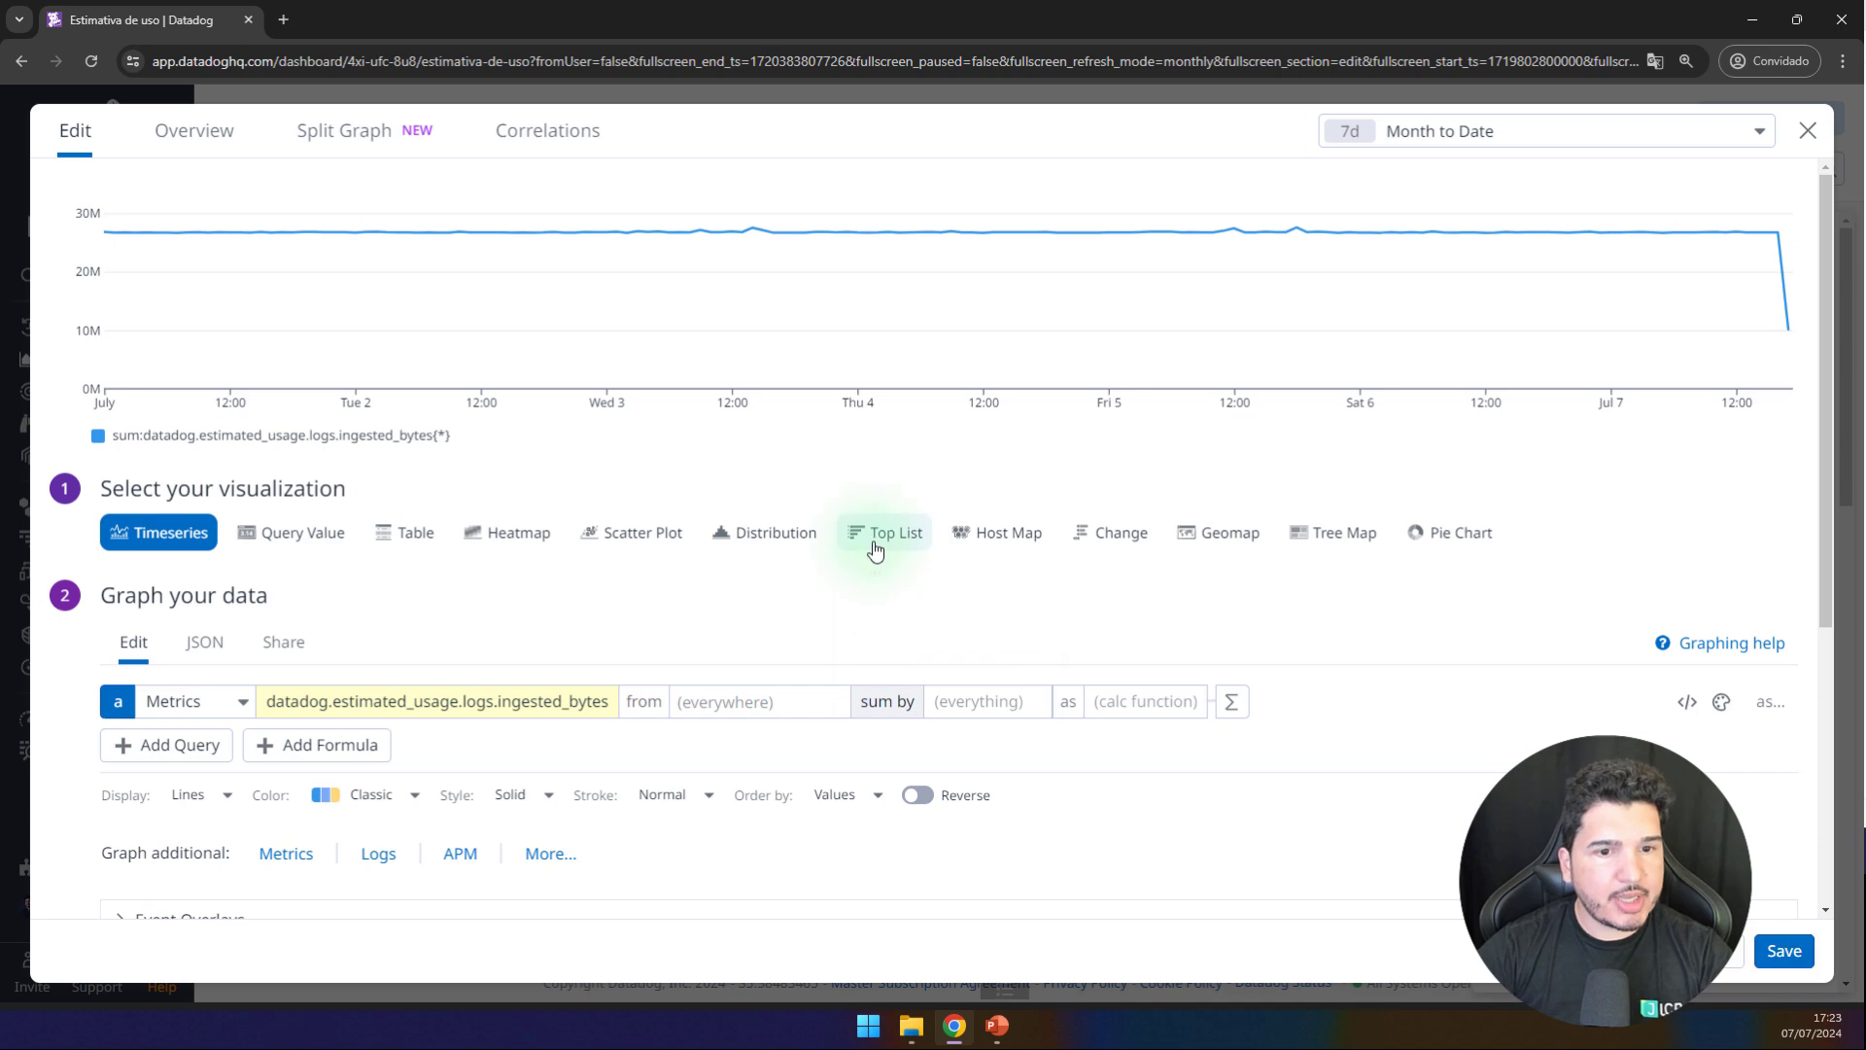
scroll(870, 544, down, 2)
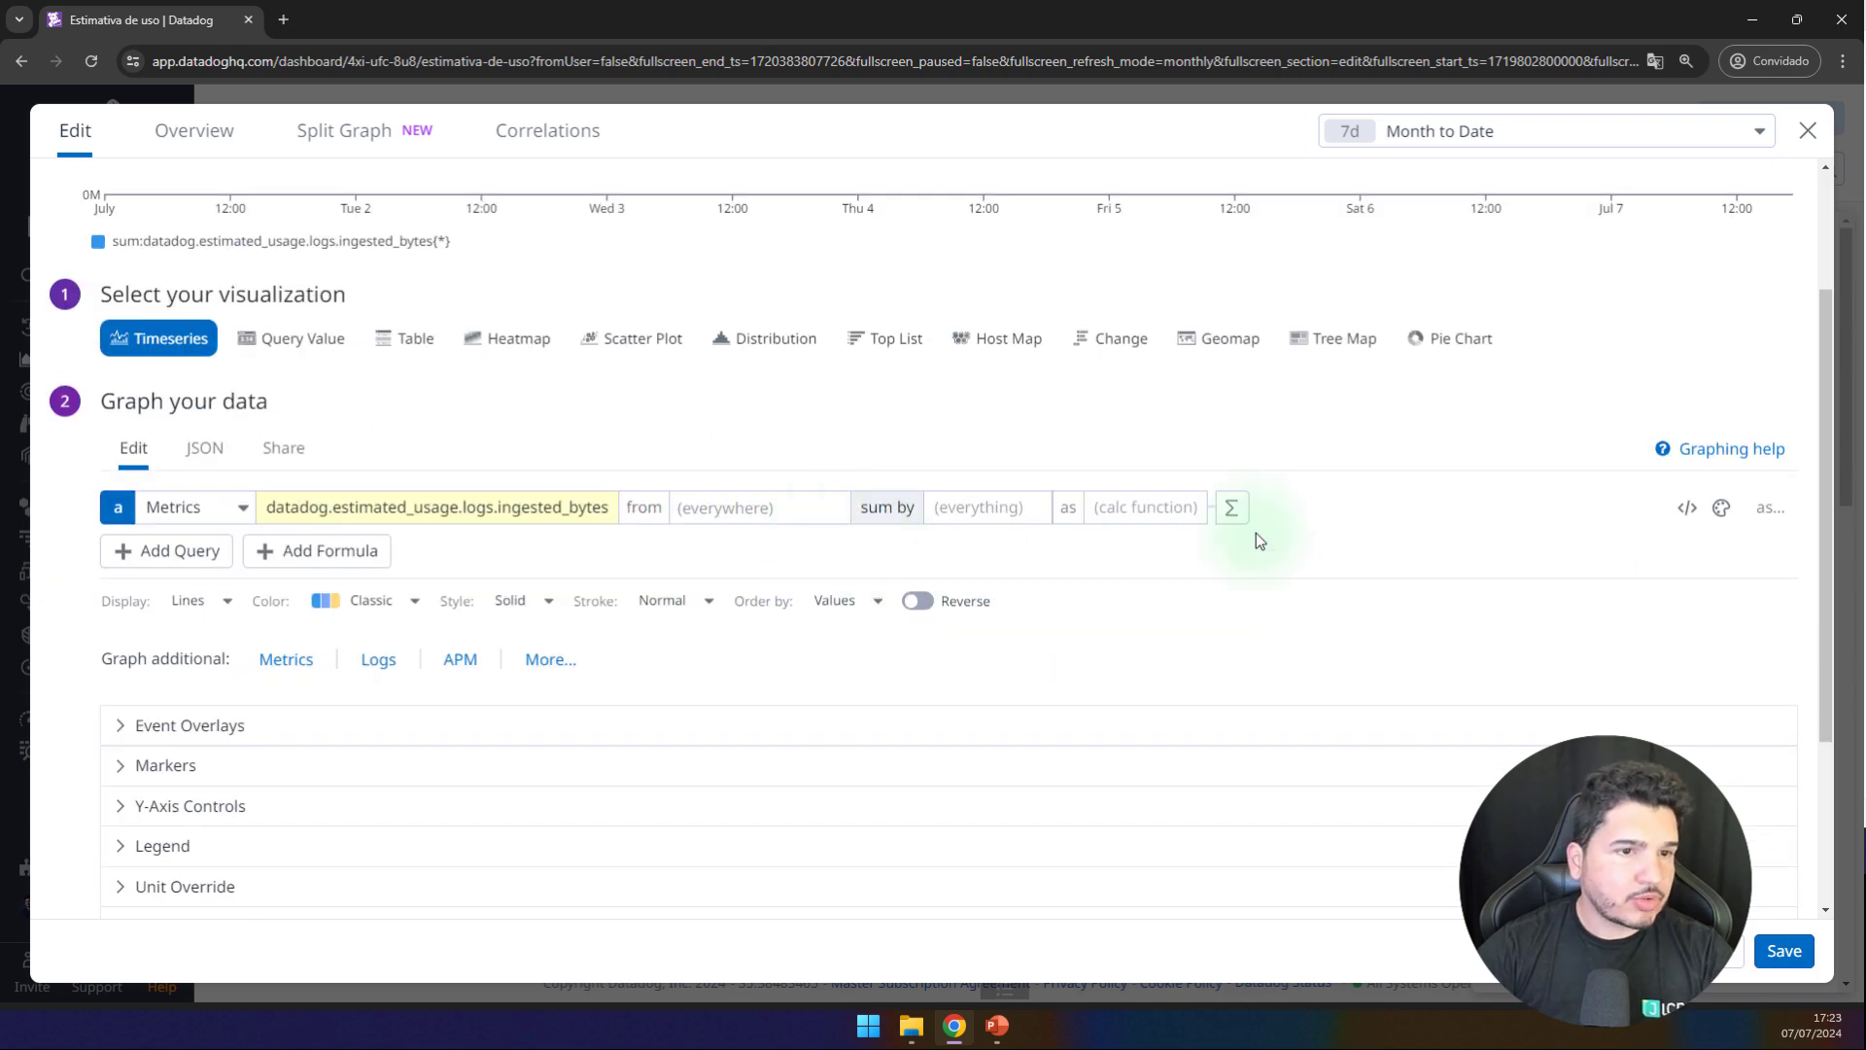
click(1232, 507)
mouse_move(856, 750)
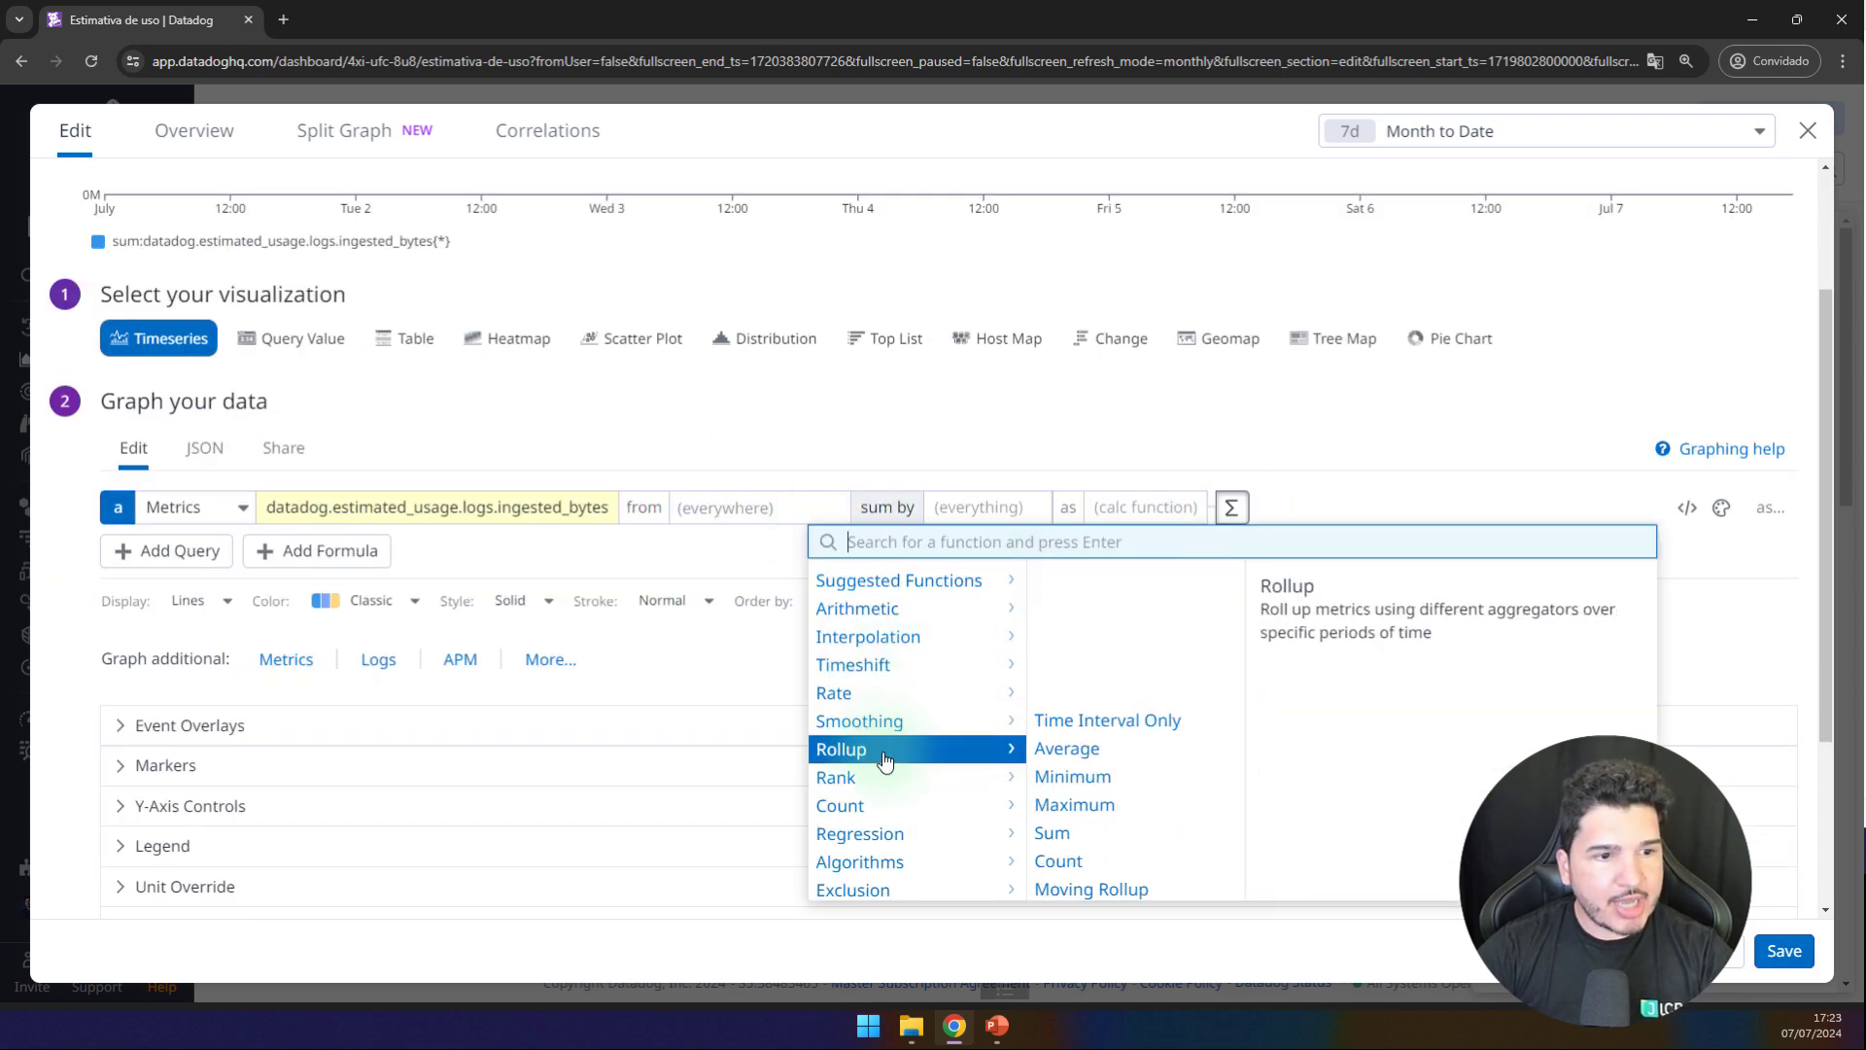
click(1066, 720)
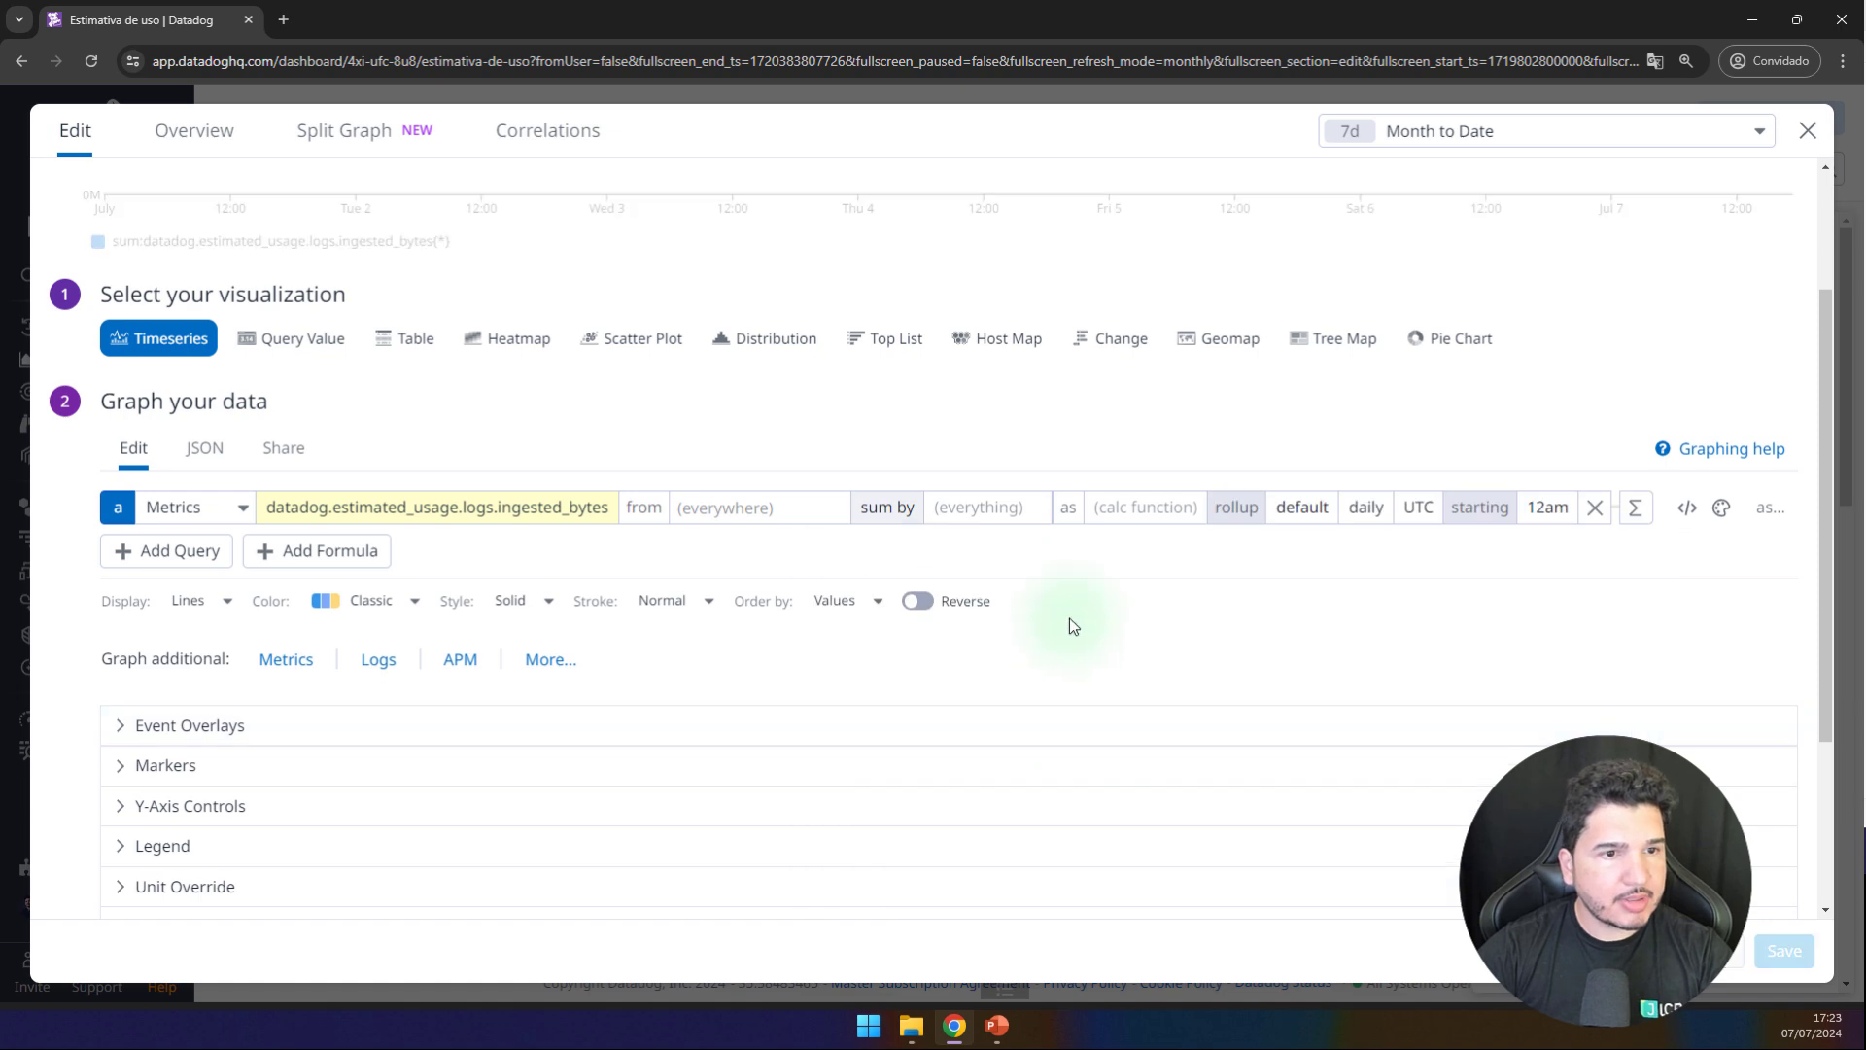
click(1415, 507)
click(1480, 595)
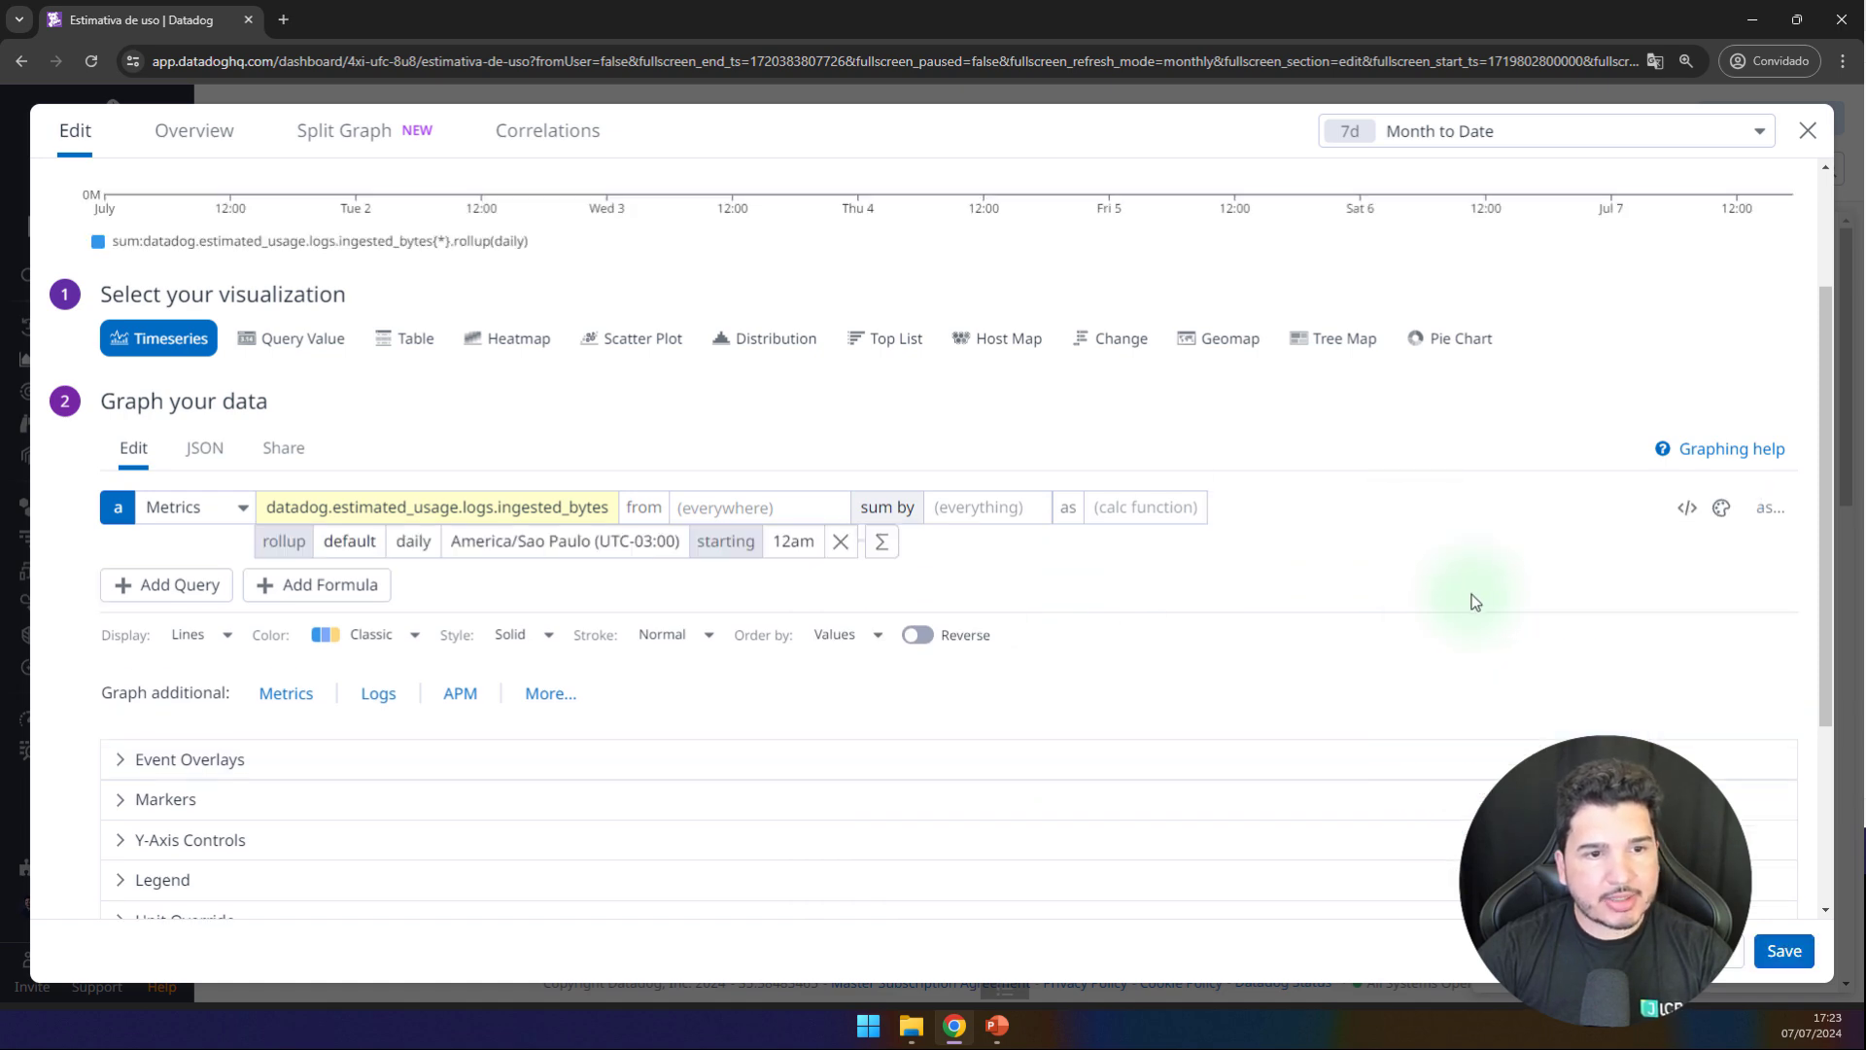
Step: Set the aggregation of the ingested bytes query's daily rollup to sum
scroll(1081, 528, up, 1)
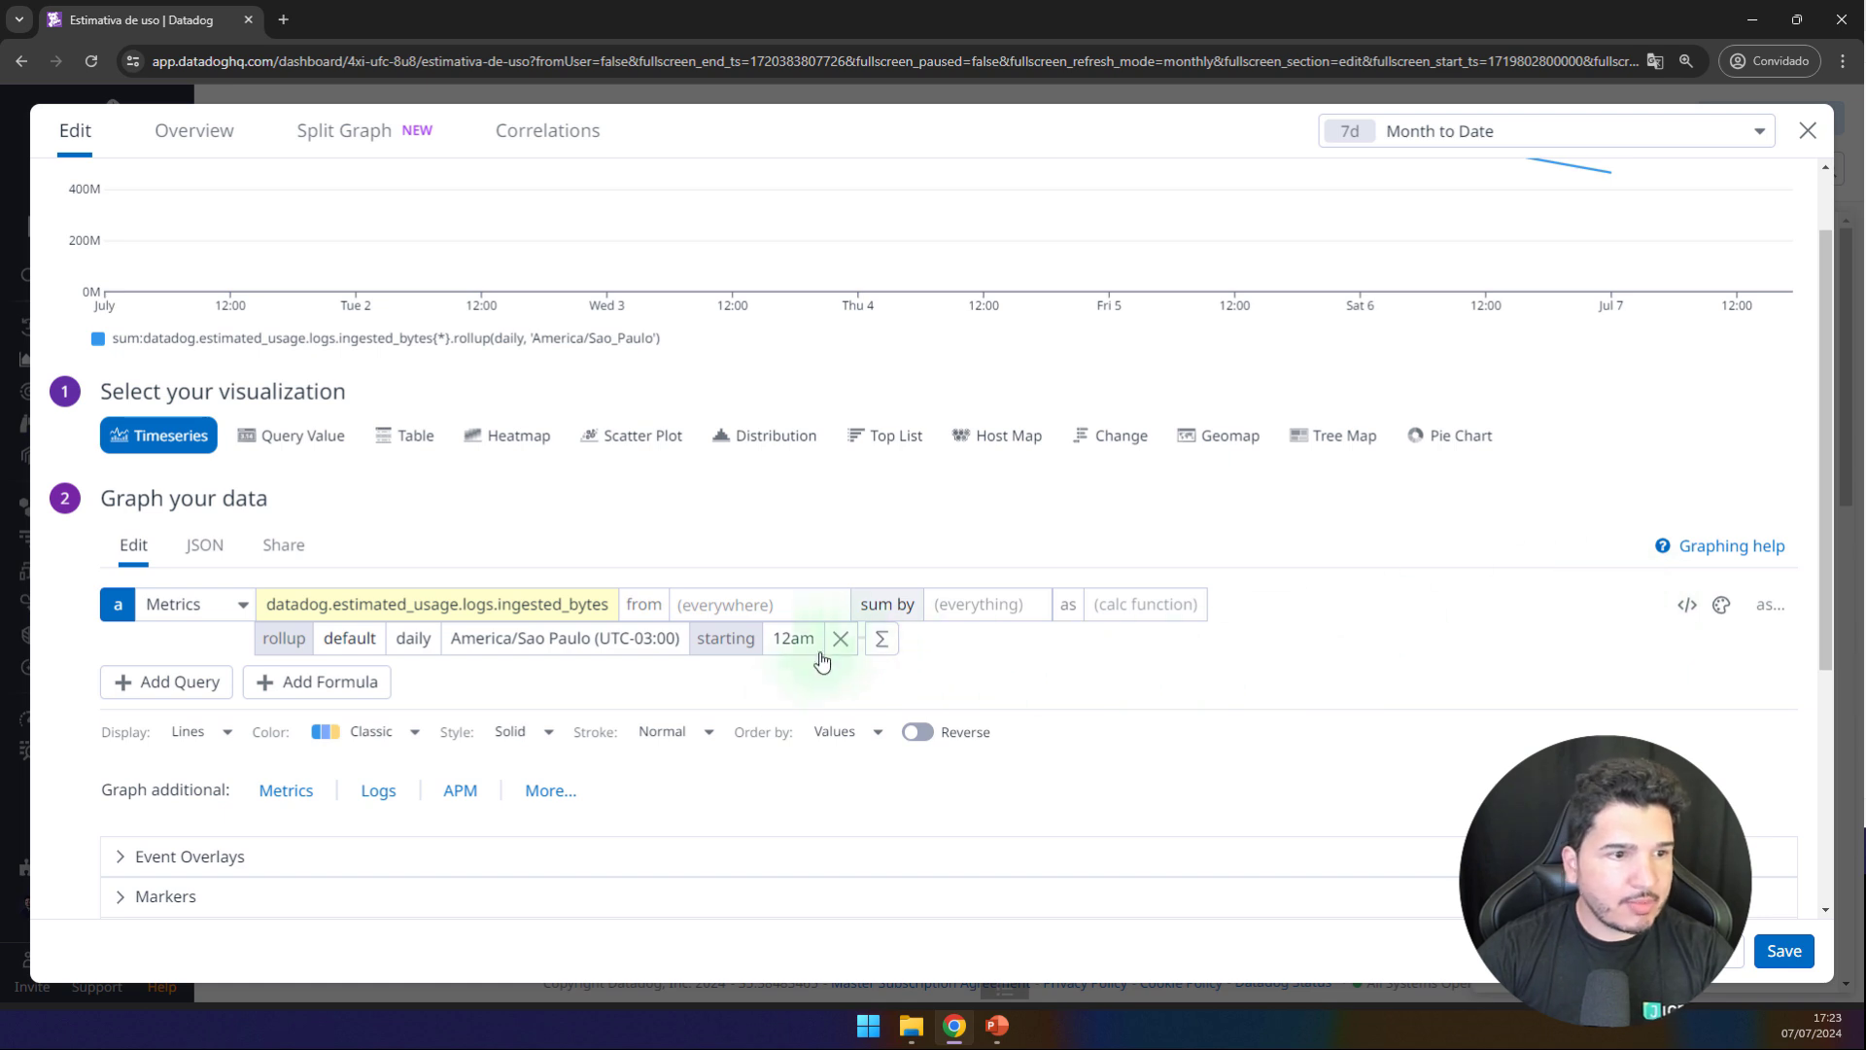
click(360, 647)
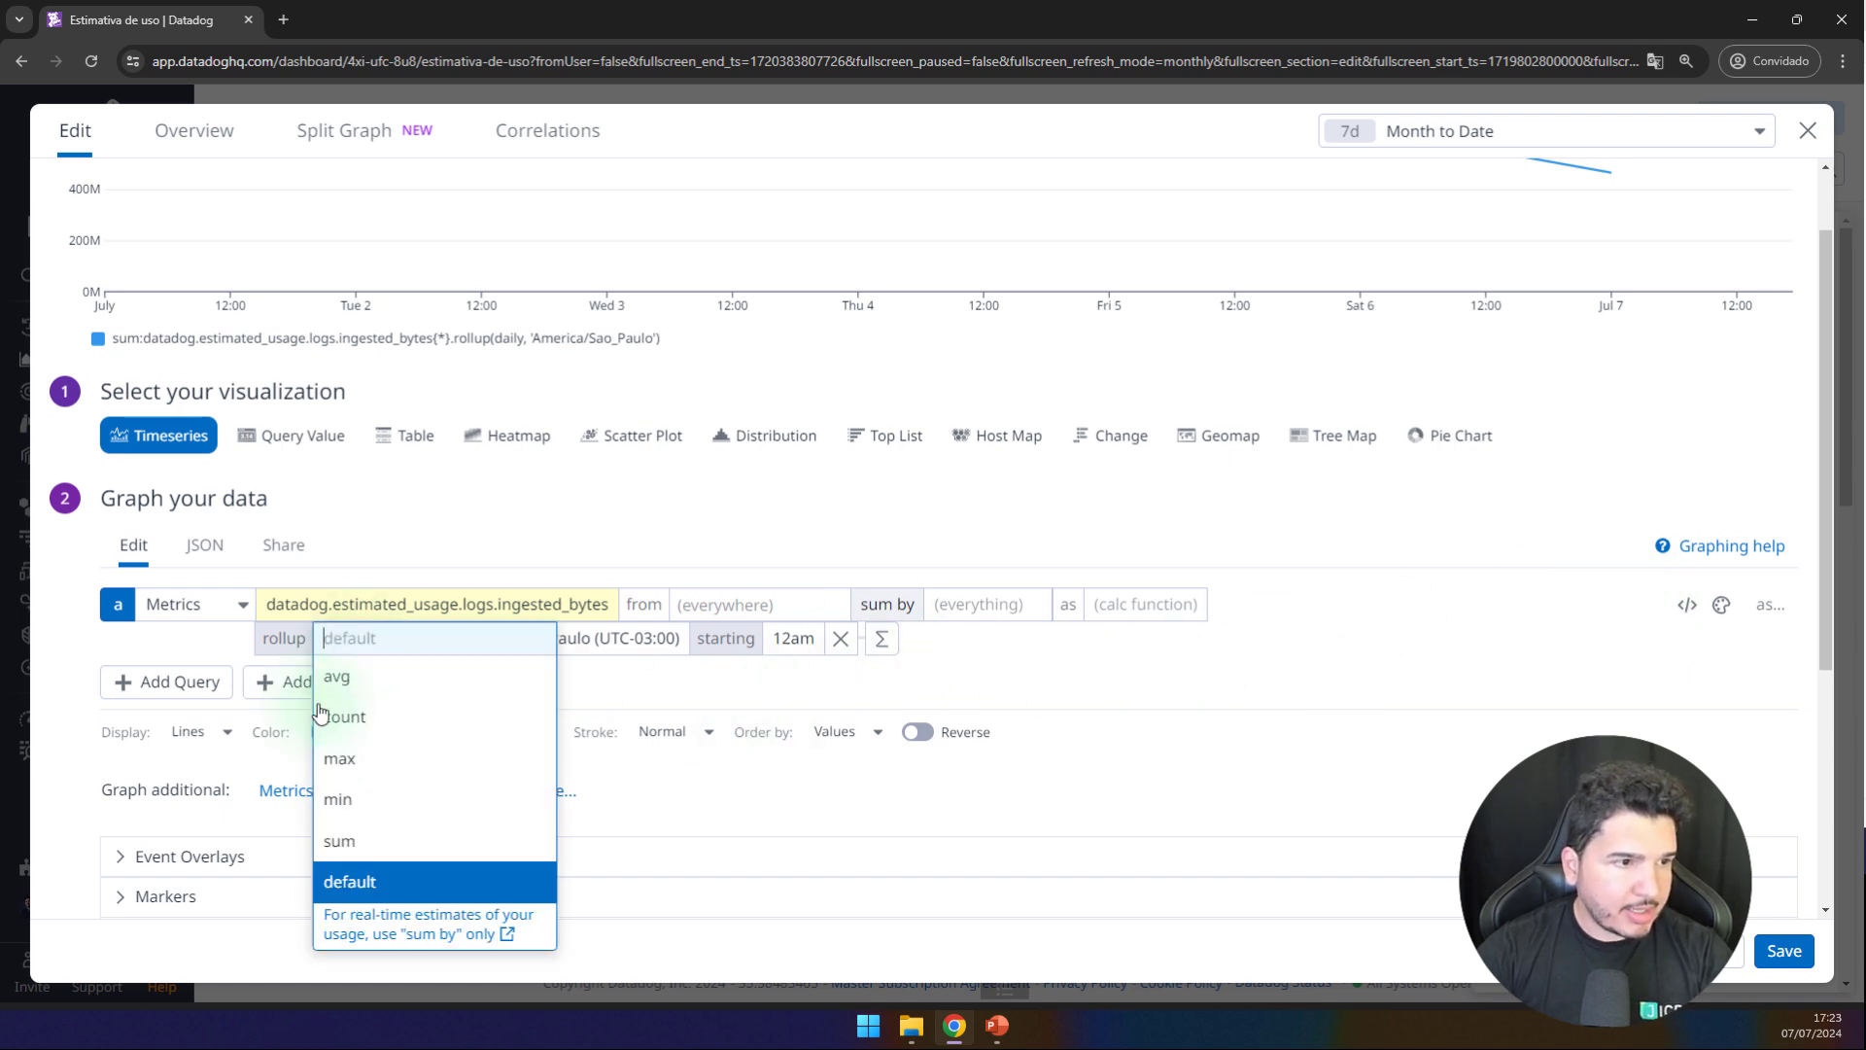
click(356, 854)
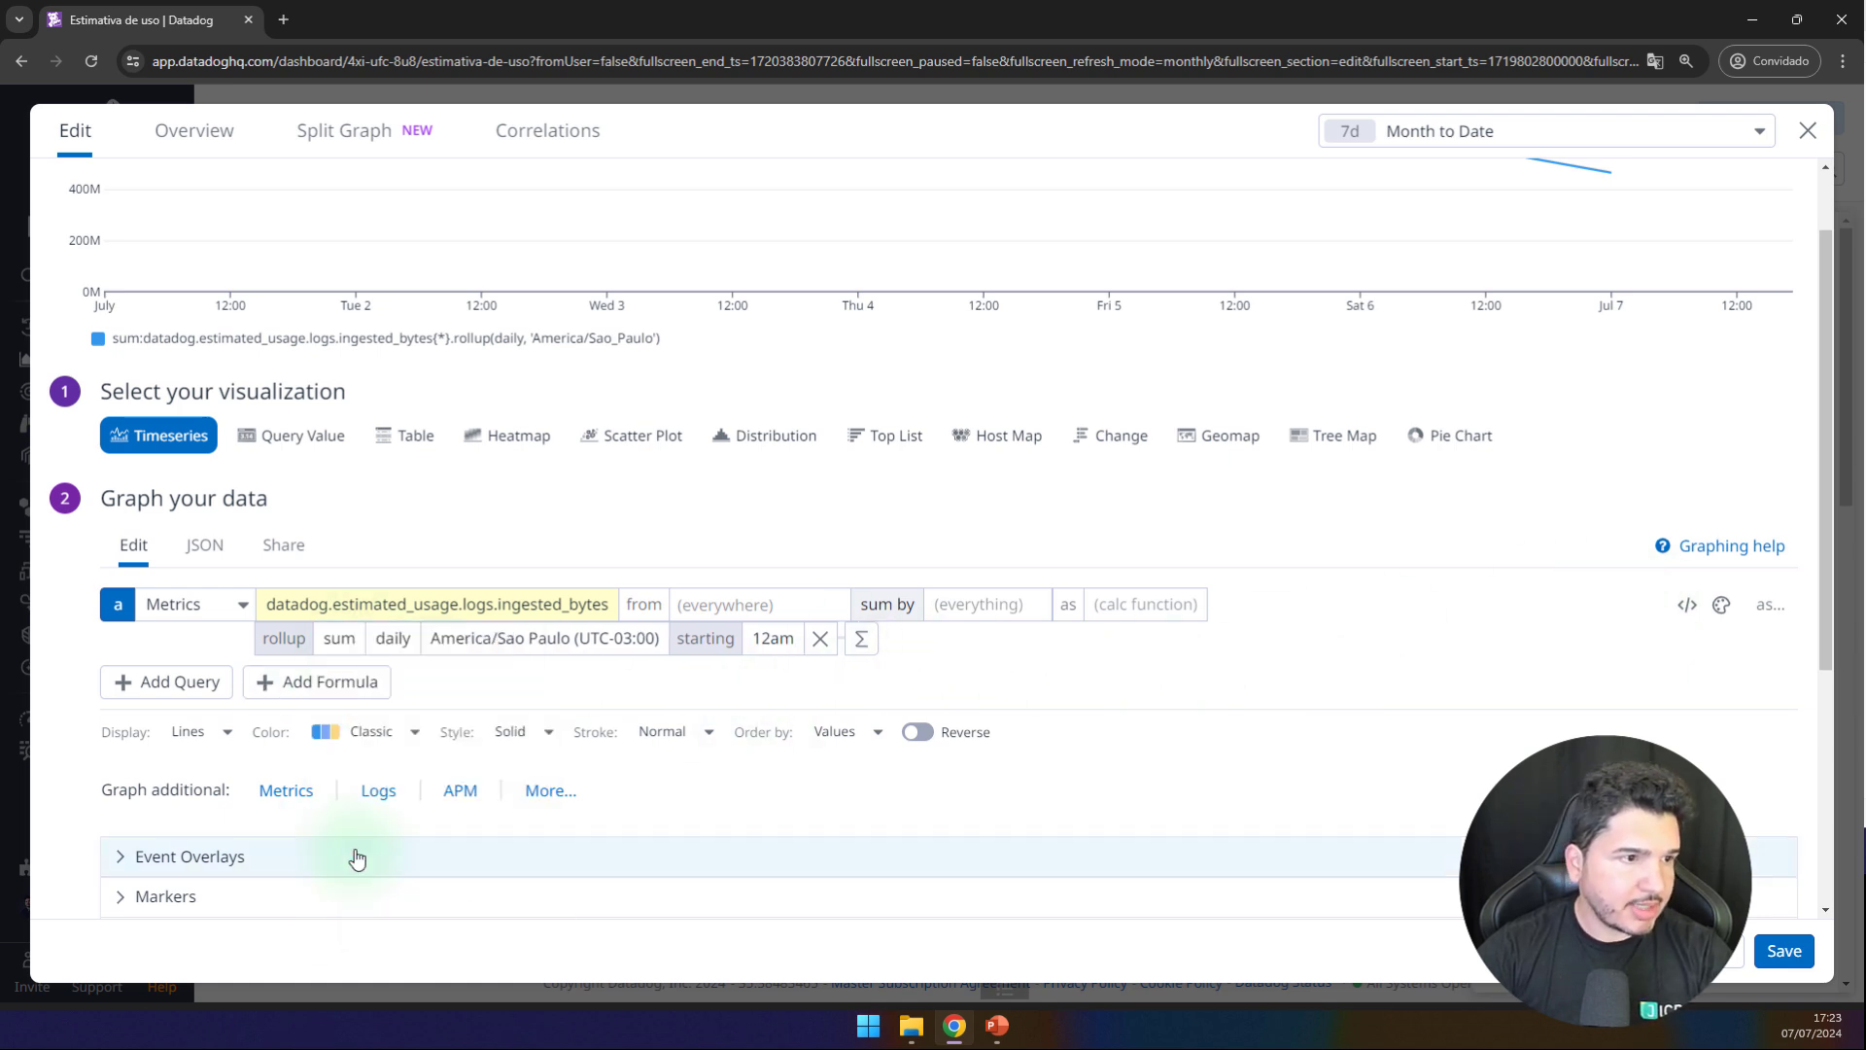
scroll(1118, 593, up, 1)
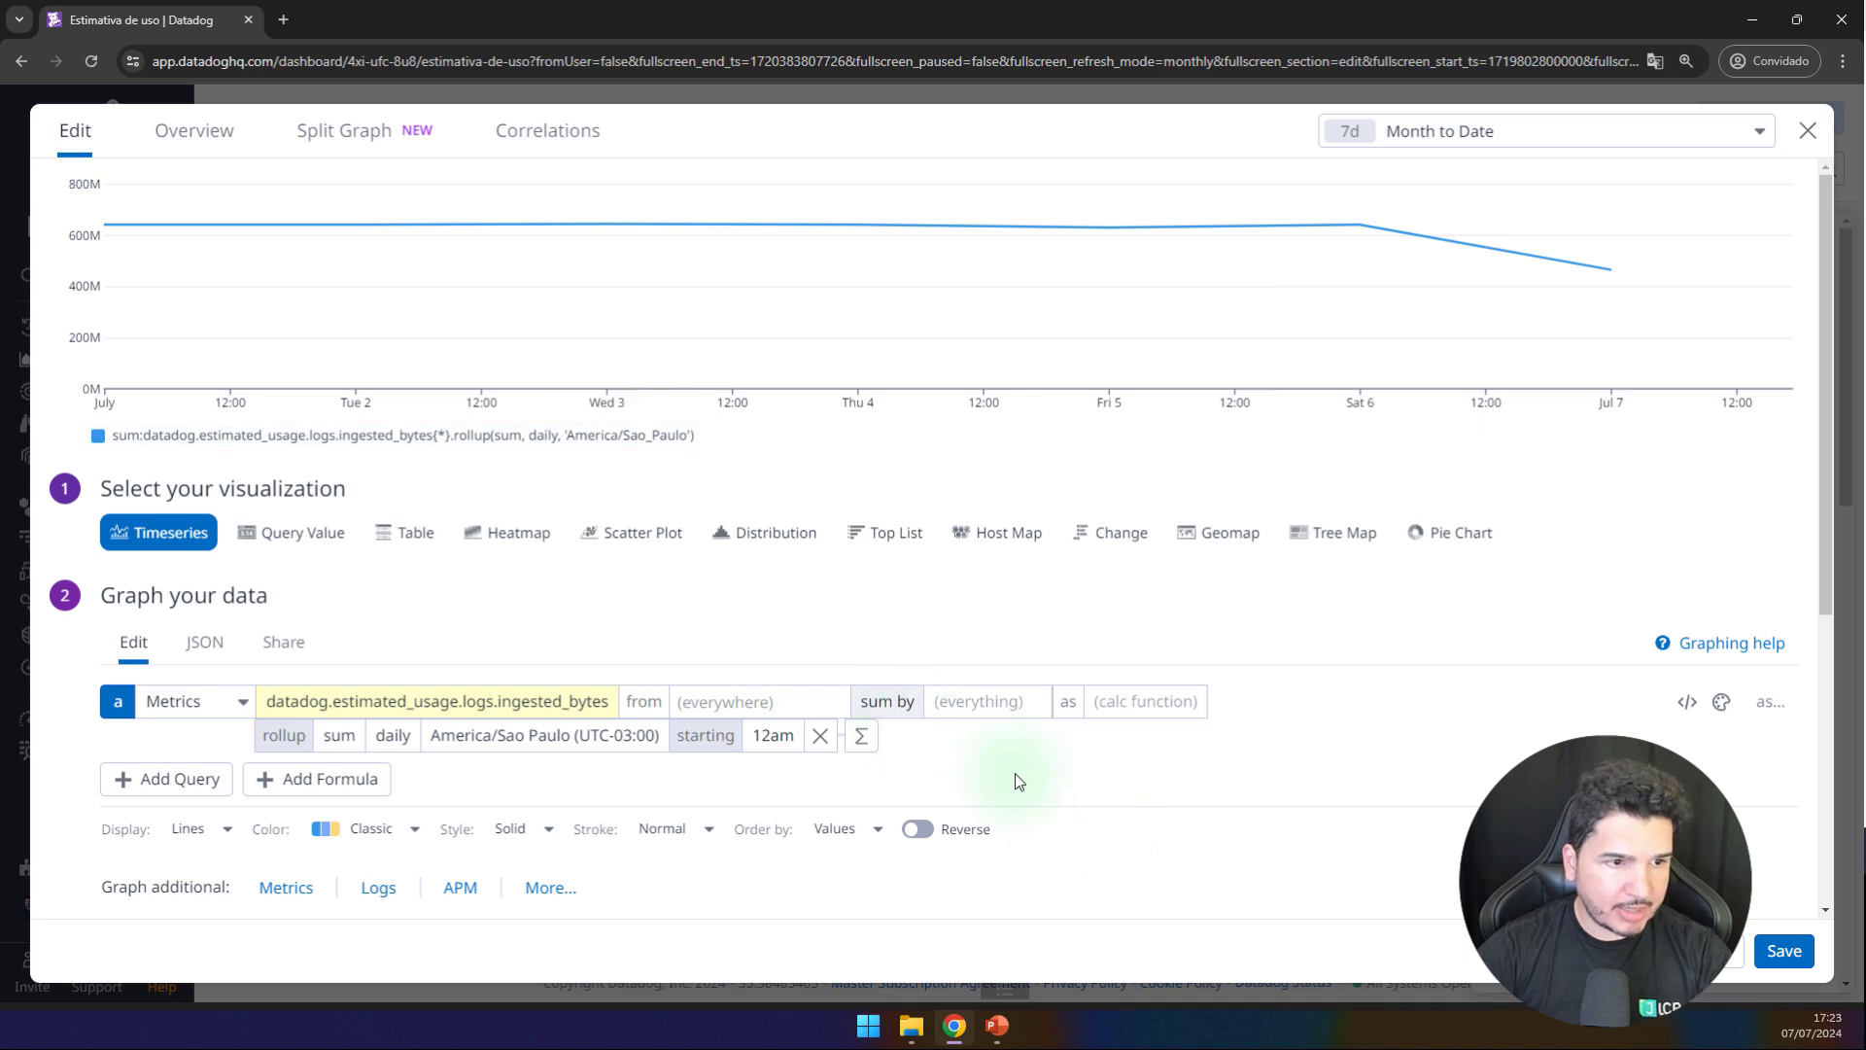
Step: Display the ingested bytes timeseries as Bars
scroll(1014, 787, down, 1)
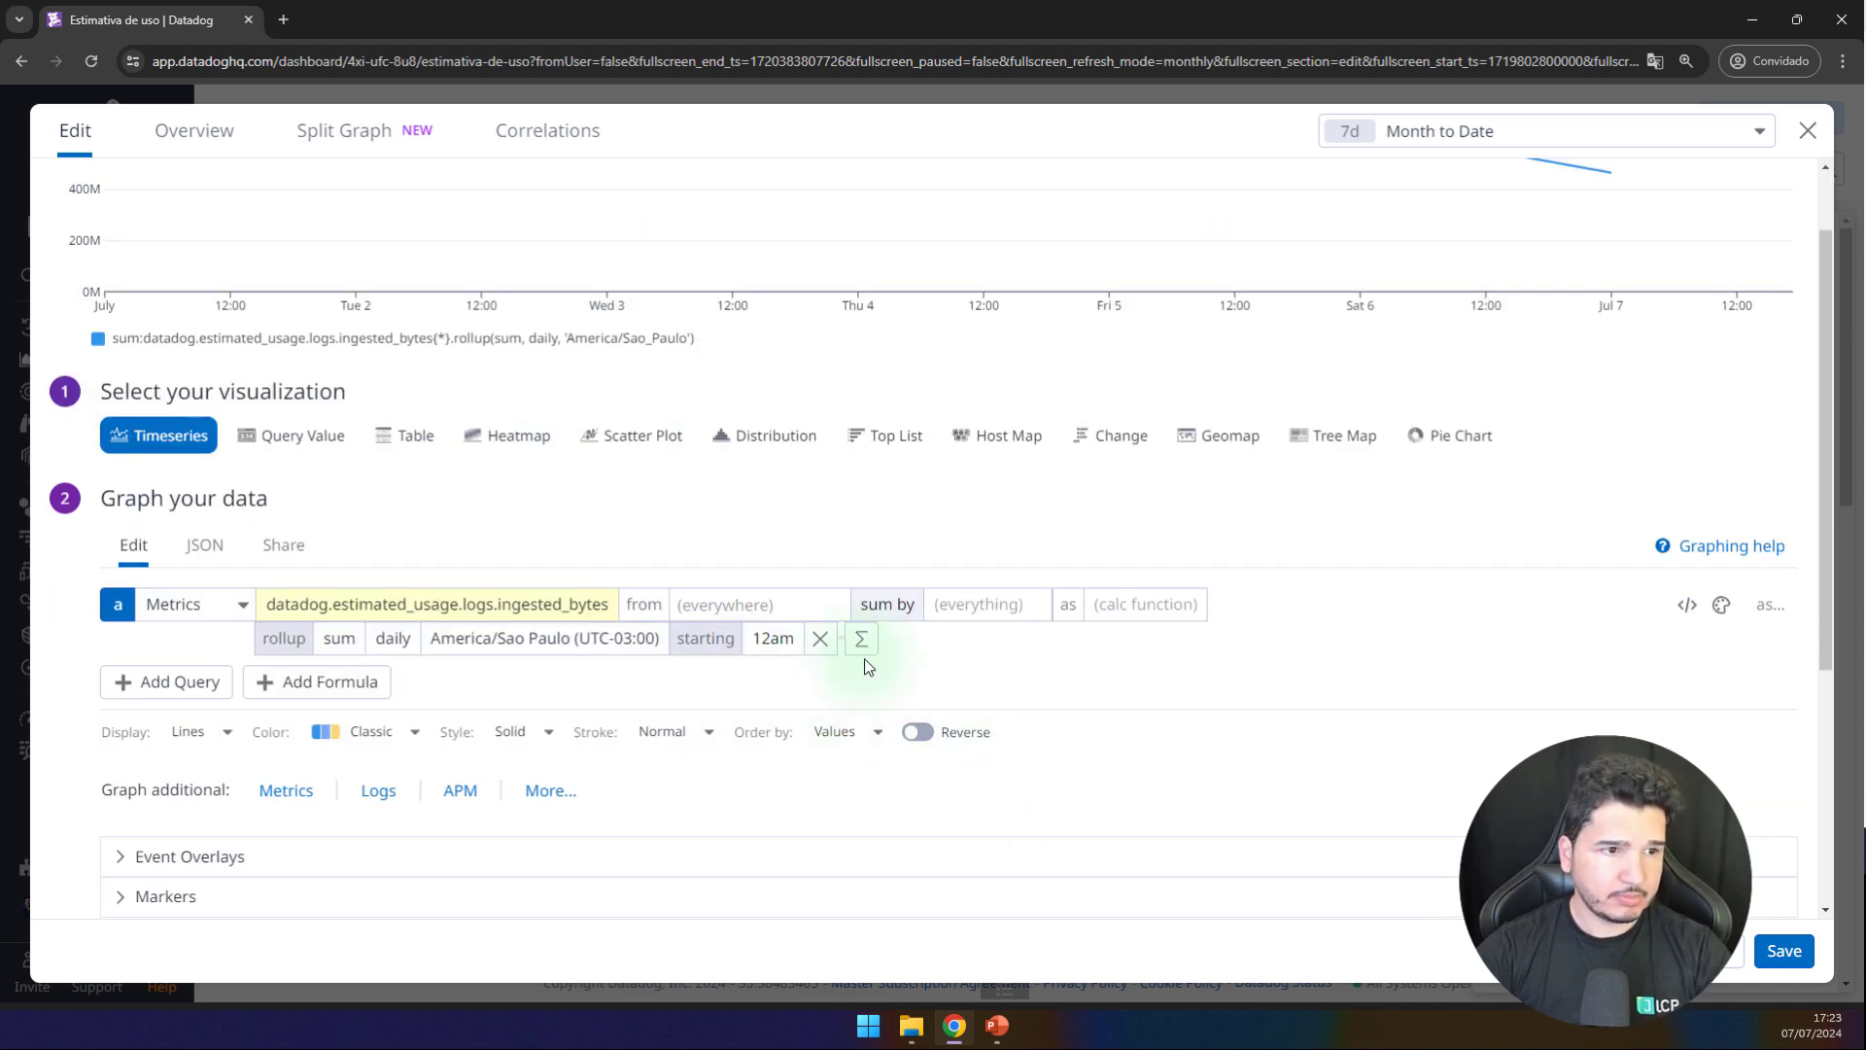
scroll(1361, 681, up, 1)
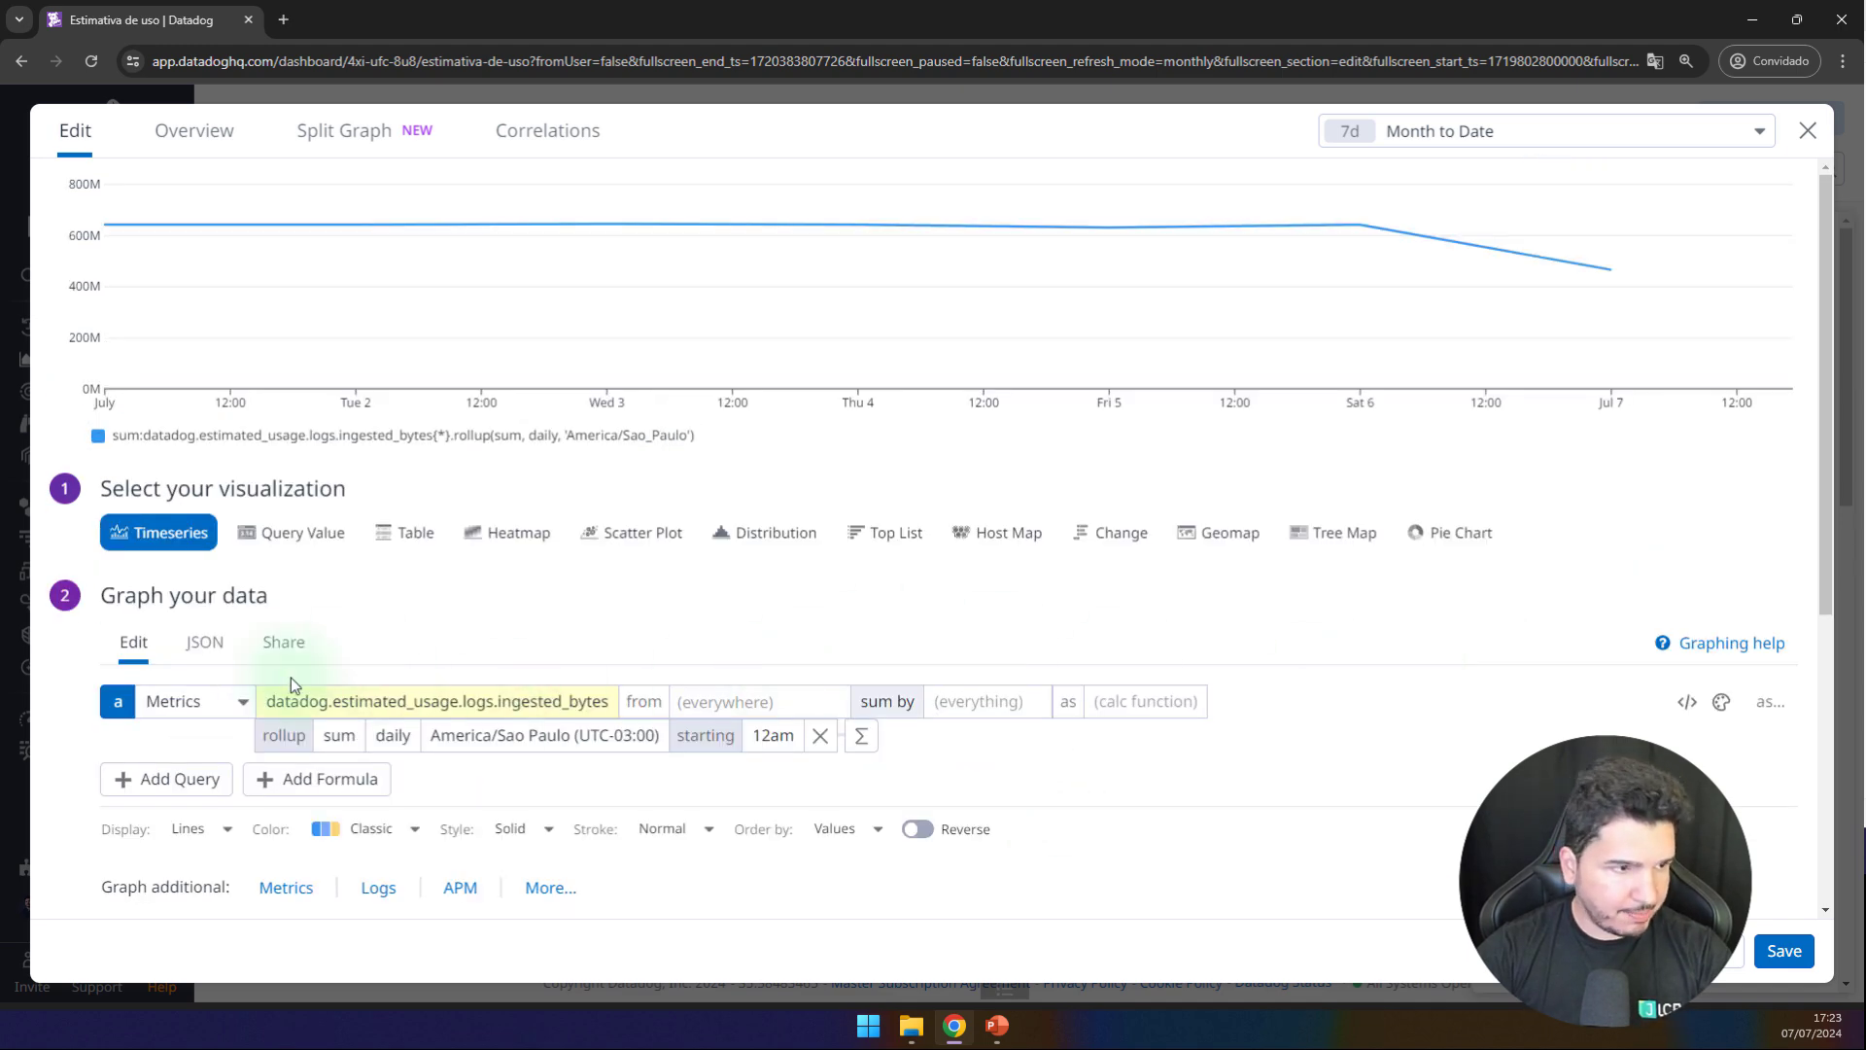
scroll(282, 709, down, 1)
click(229, 744)
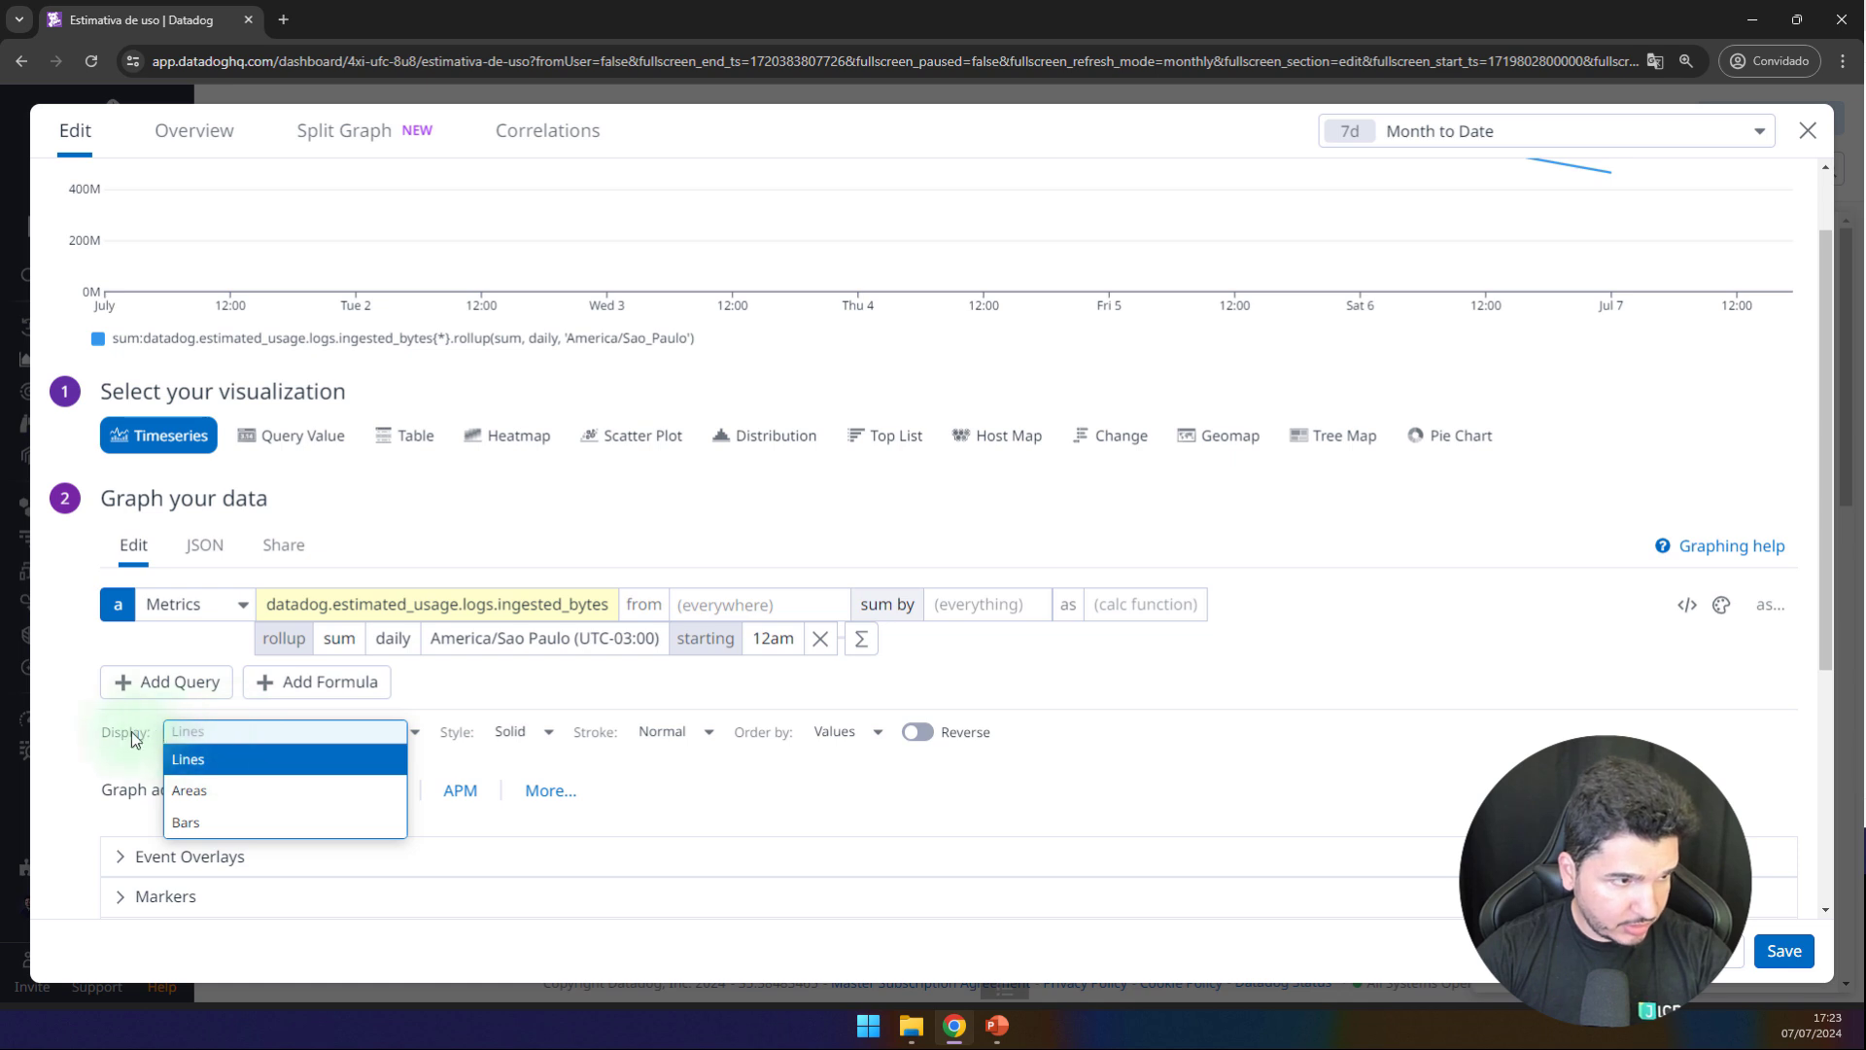
click(186, 823)
scroll(421, 345, up, 1)
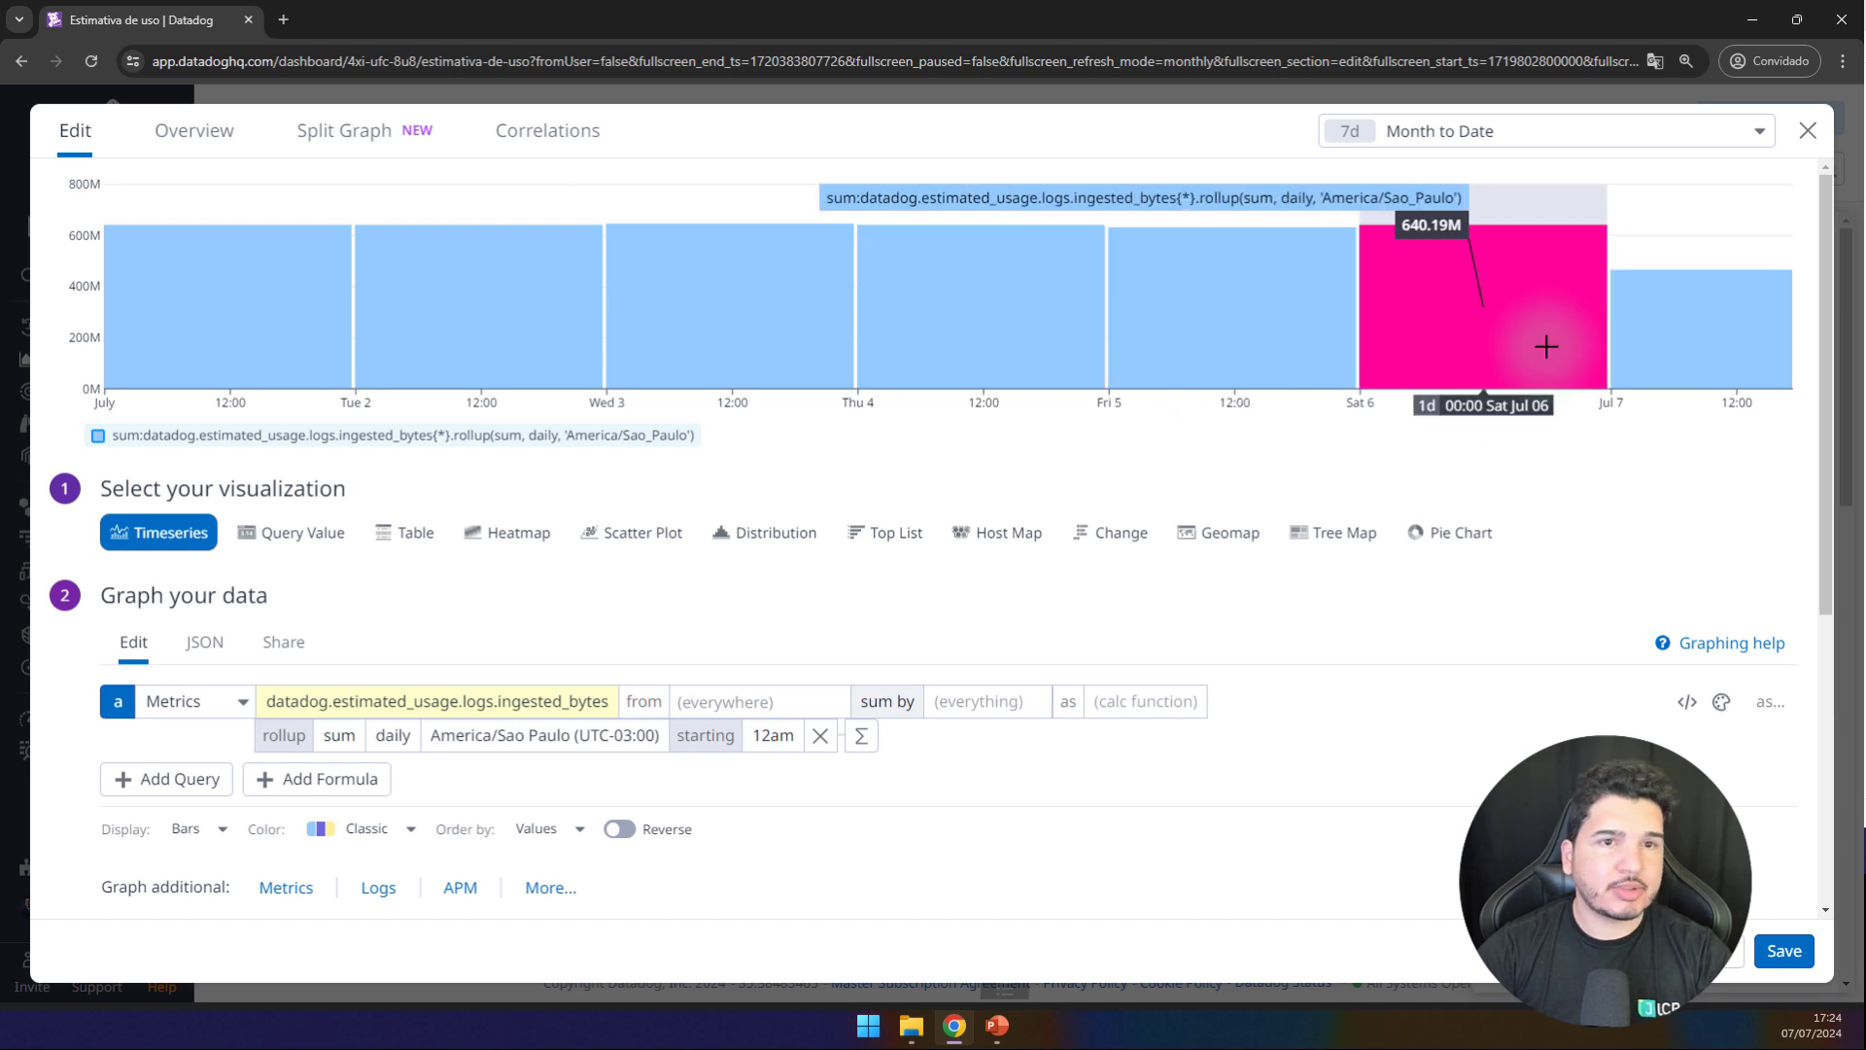
Step: Override the ingested bytes series color with a medium shade from the Orange palette
scroll(1278, 680, down, 1)
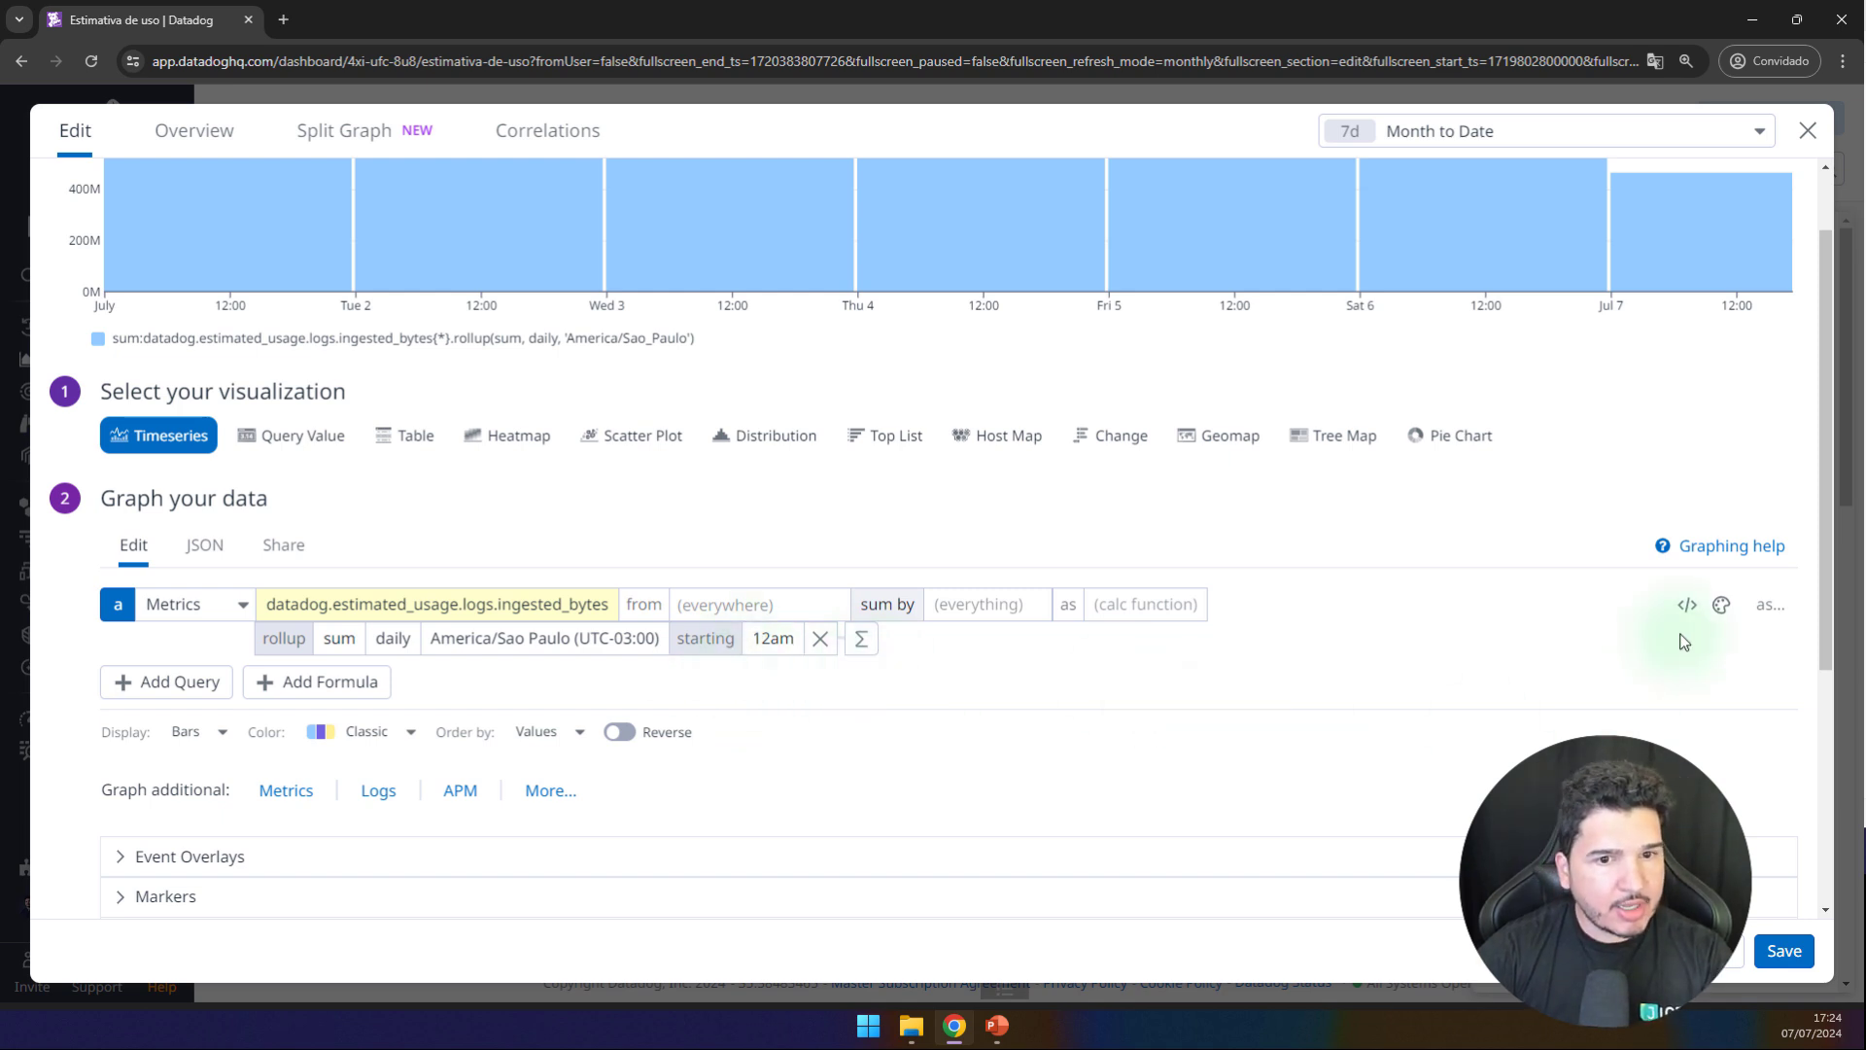
click(1722, 605)
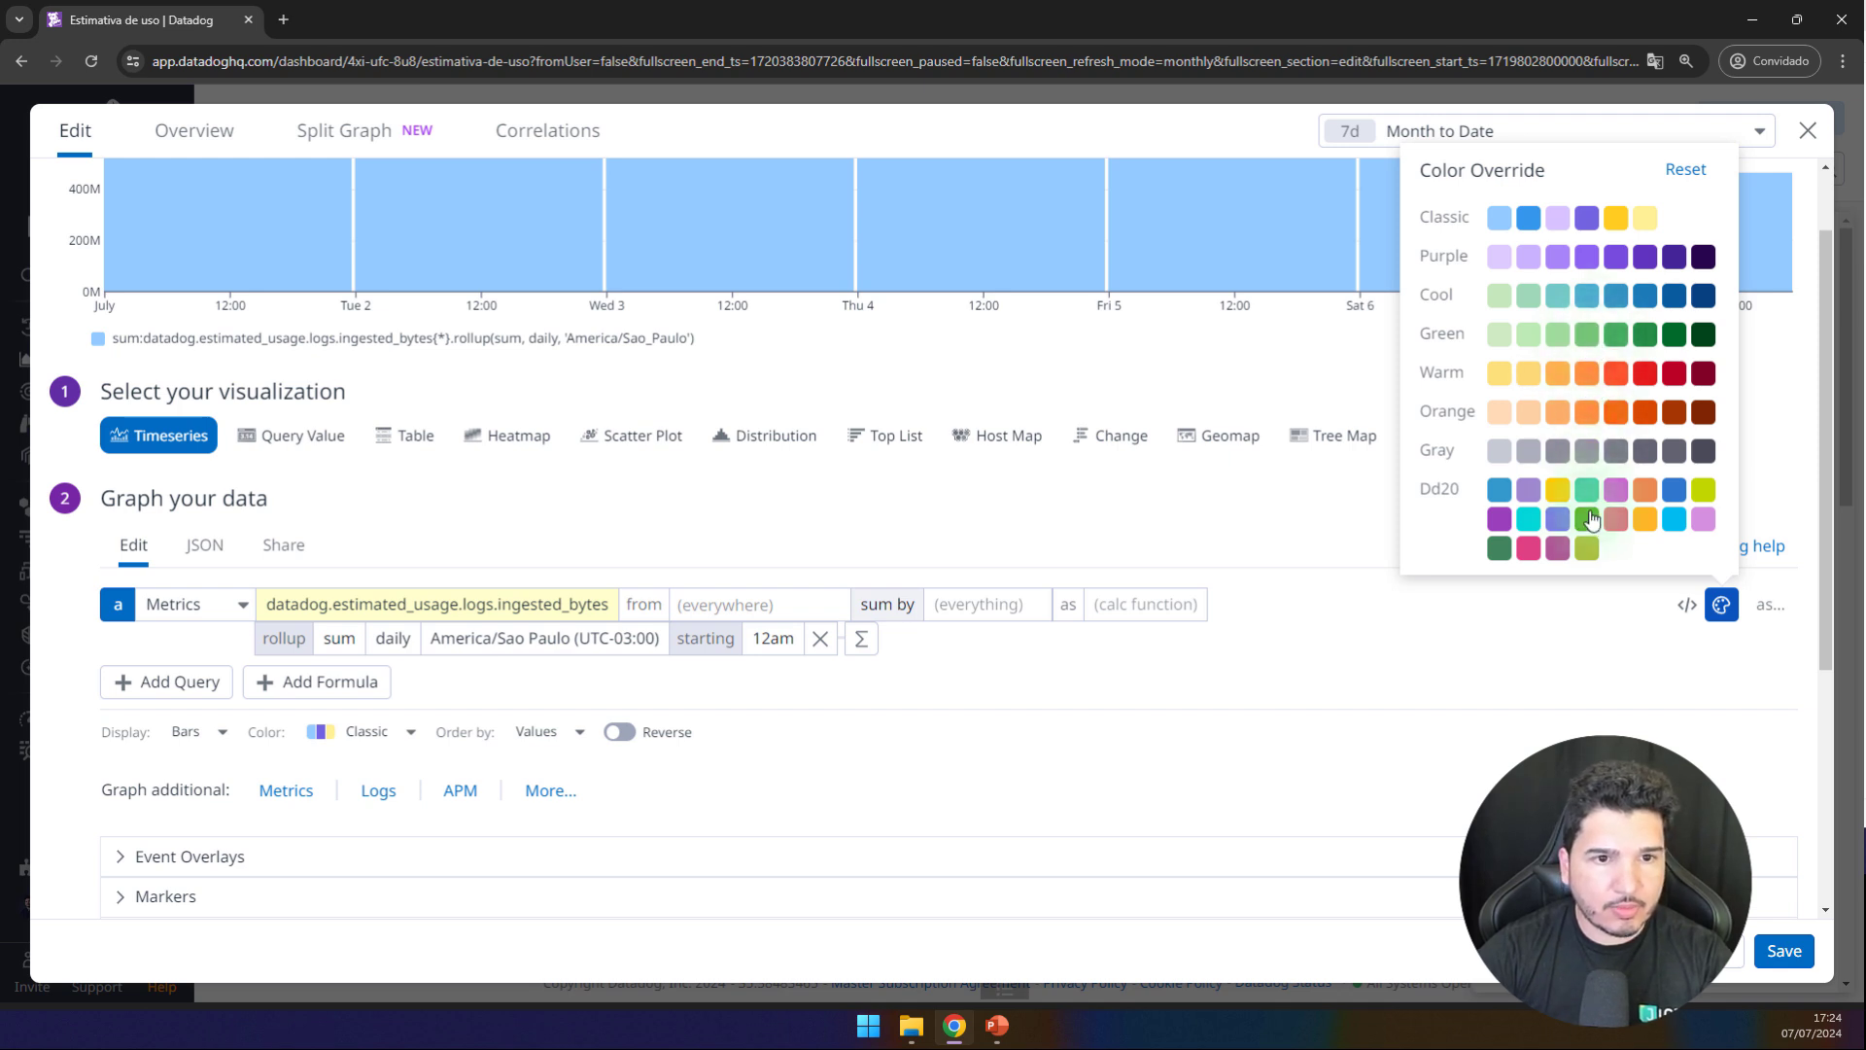
click(1587, 416)
Step: Give the ingested bytes query the alias Ingested Logs (Daily)
click(1767, 605)
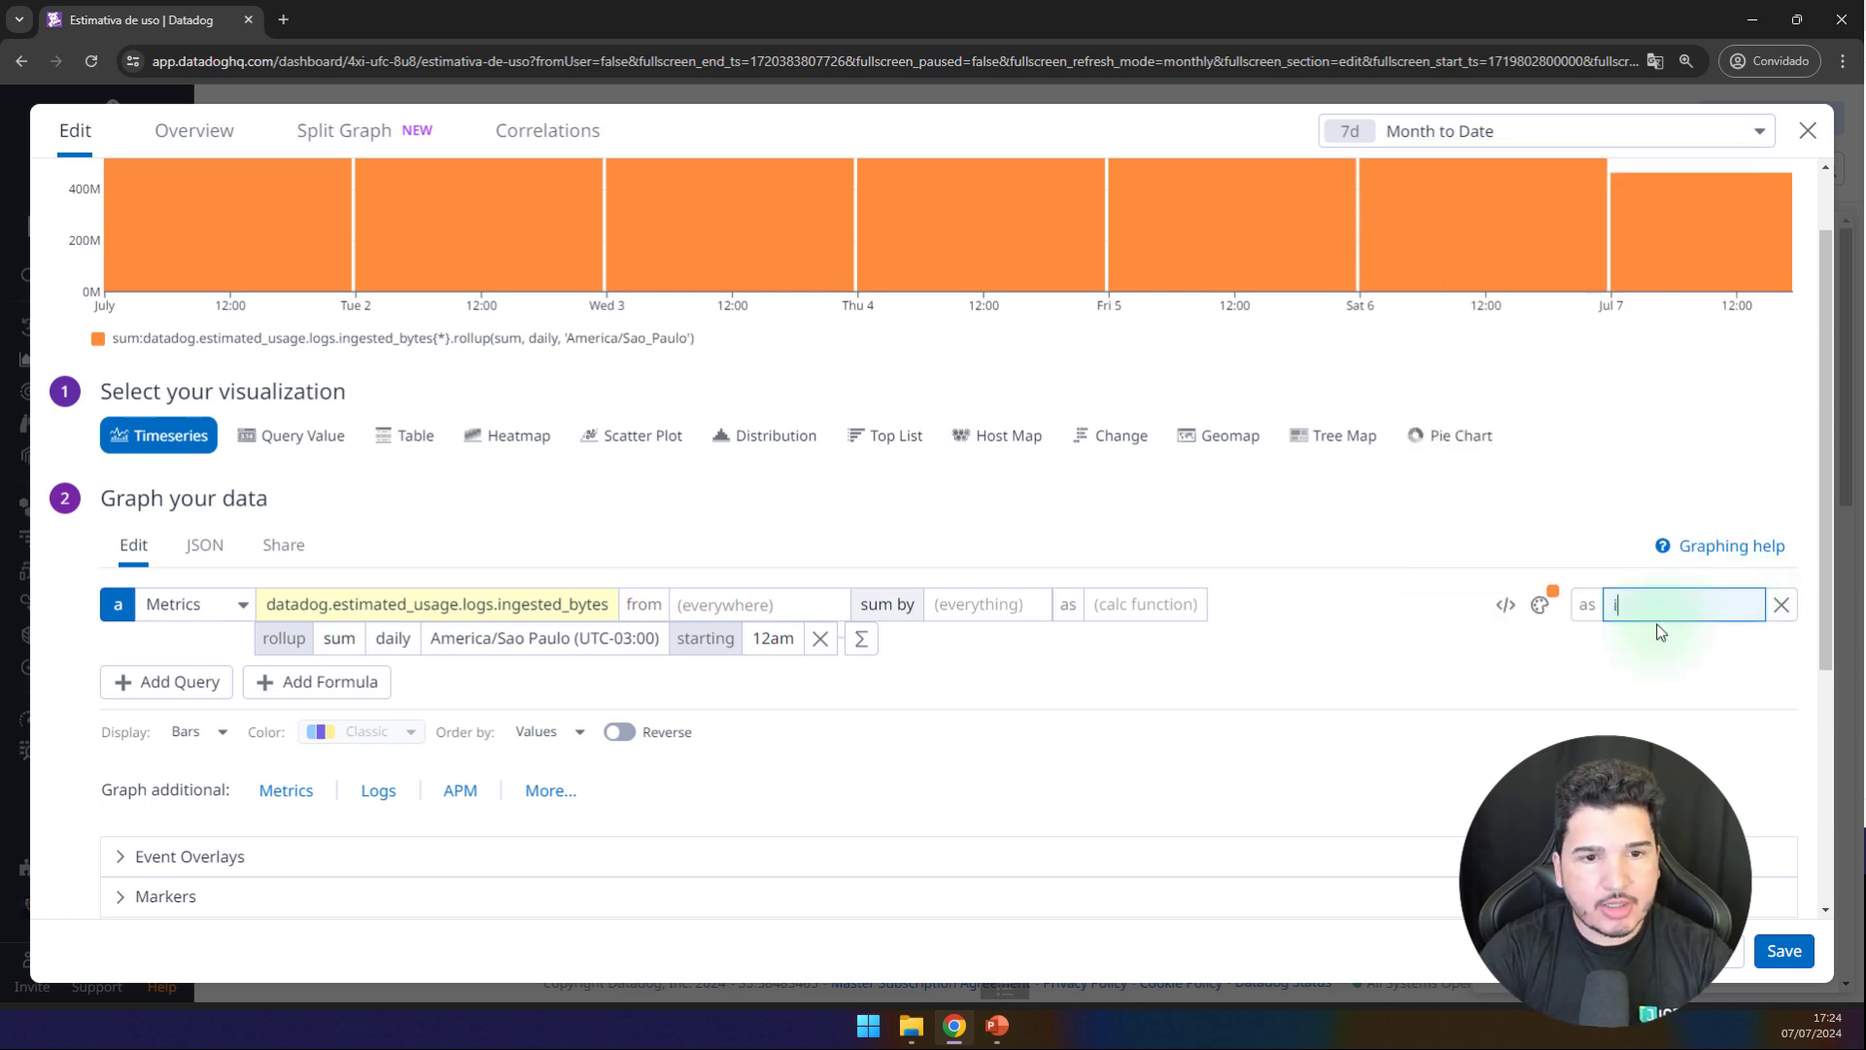
text(iNge)
key(BackSpace)
key(BackSpace)
key(BackSpace)
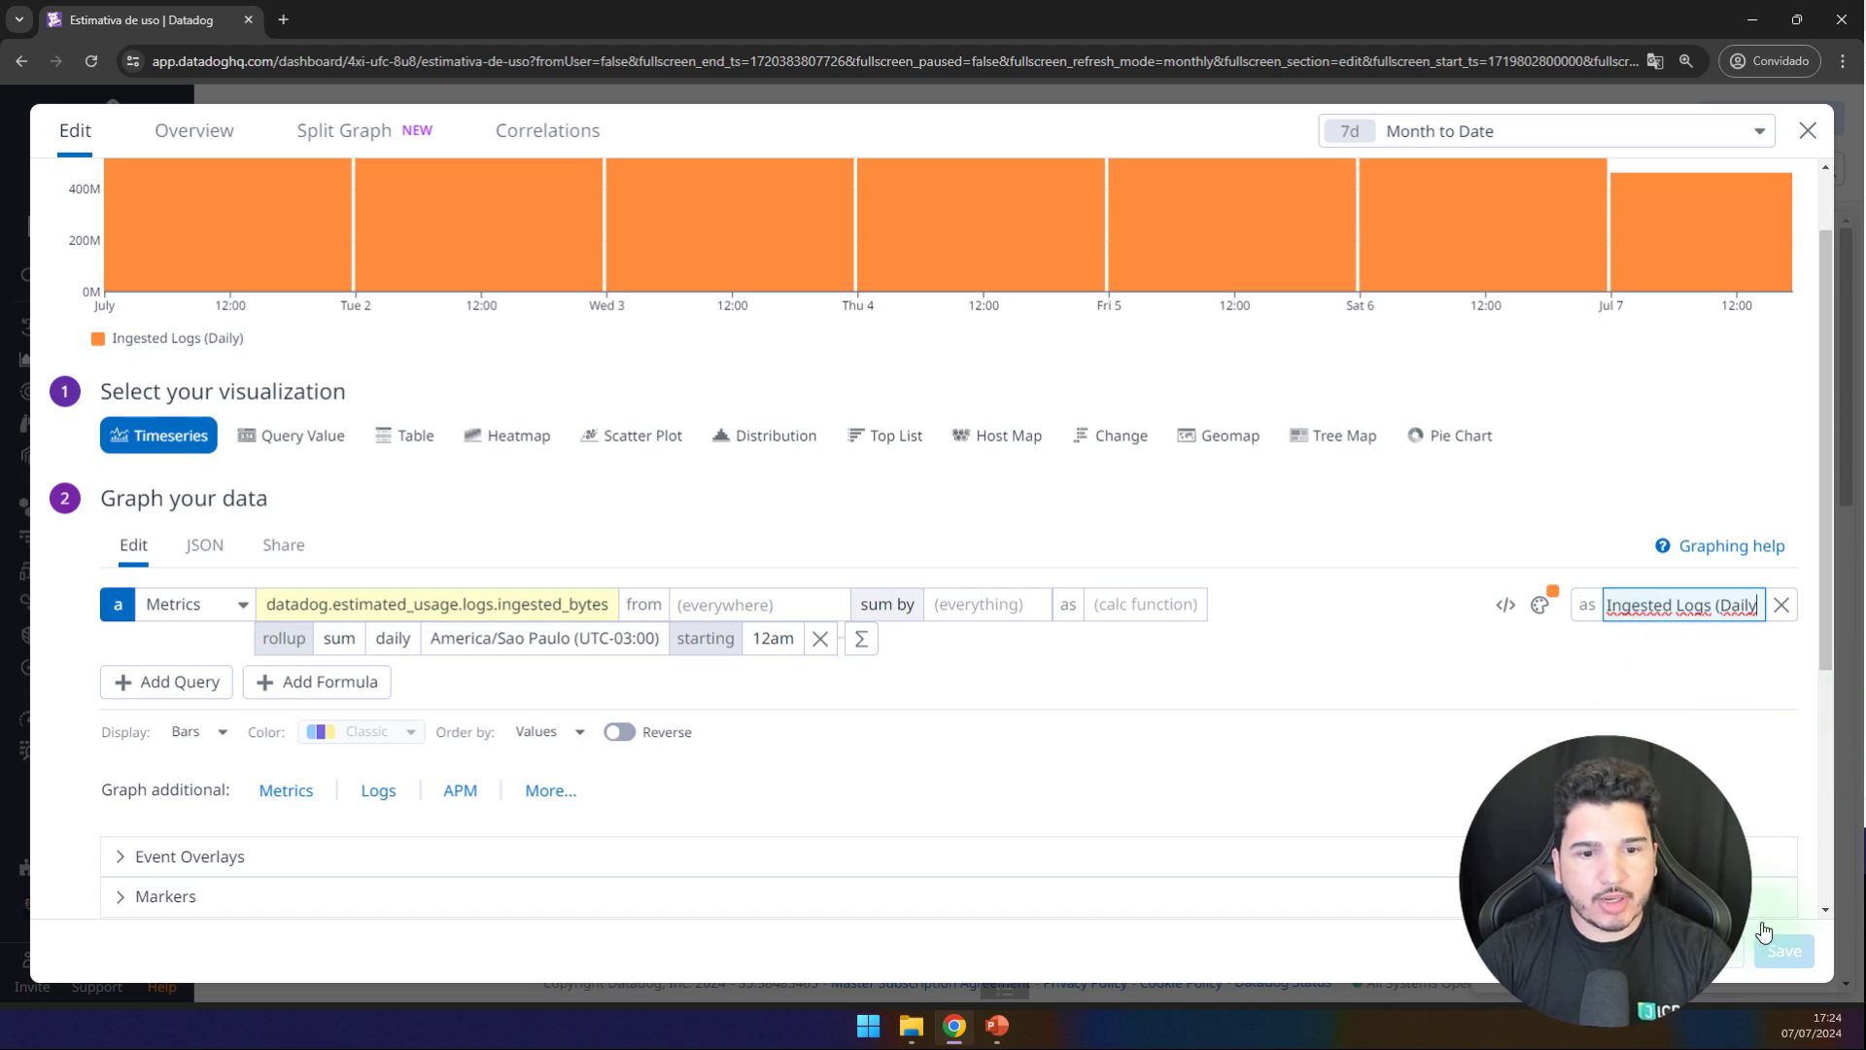
Step: Title the graph Ingested Logs (Daily), save the widget, and close the widget tray
scroll(859, 654, down, 2)
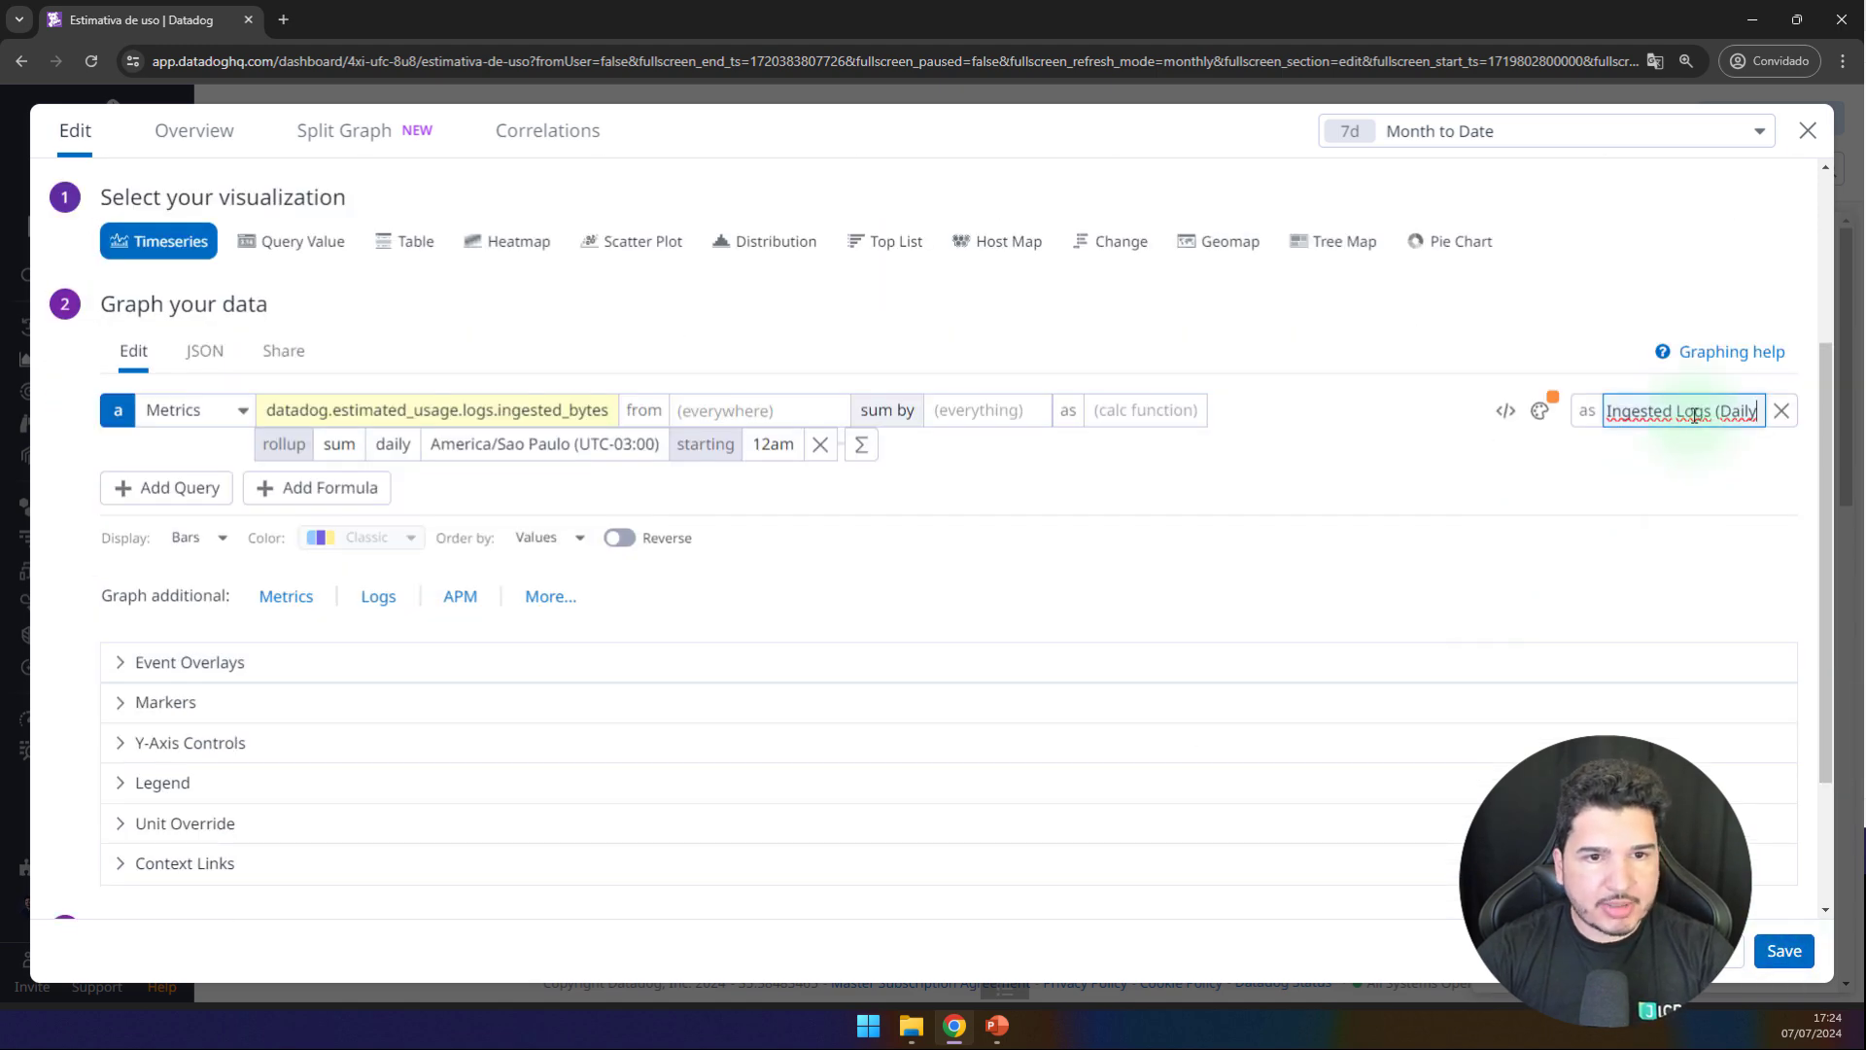
scroll(658, 667, down, 2)
click(198, 879)
text(Ingested Logs (Daily))
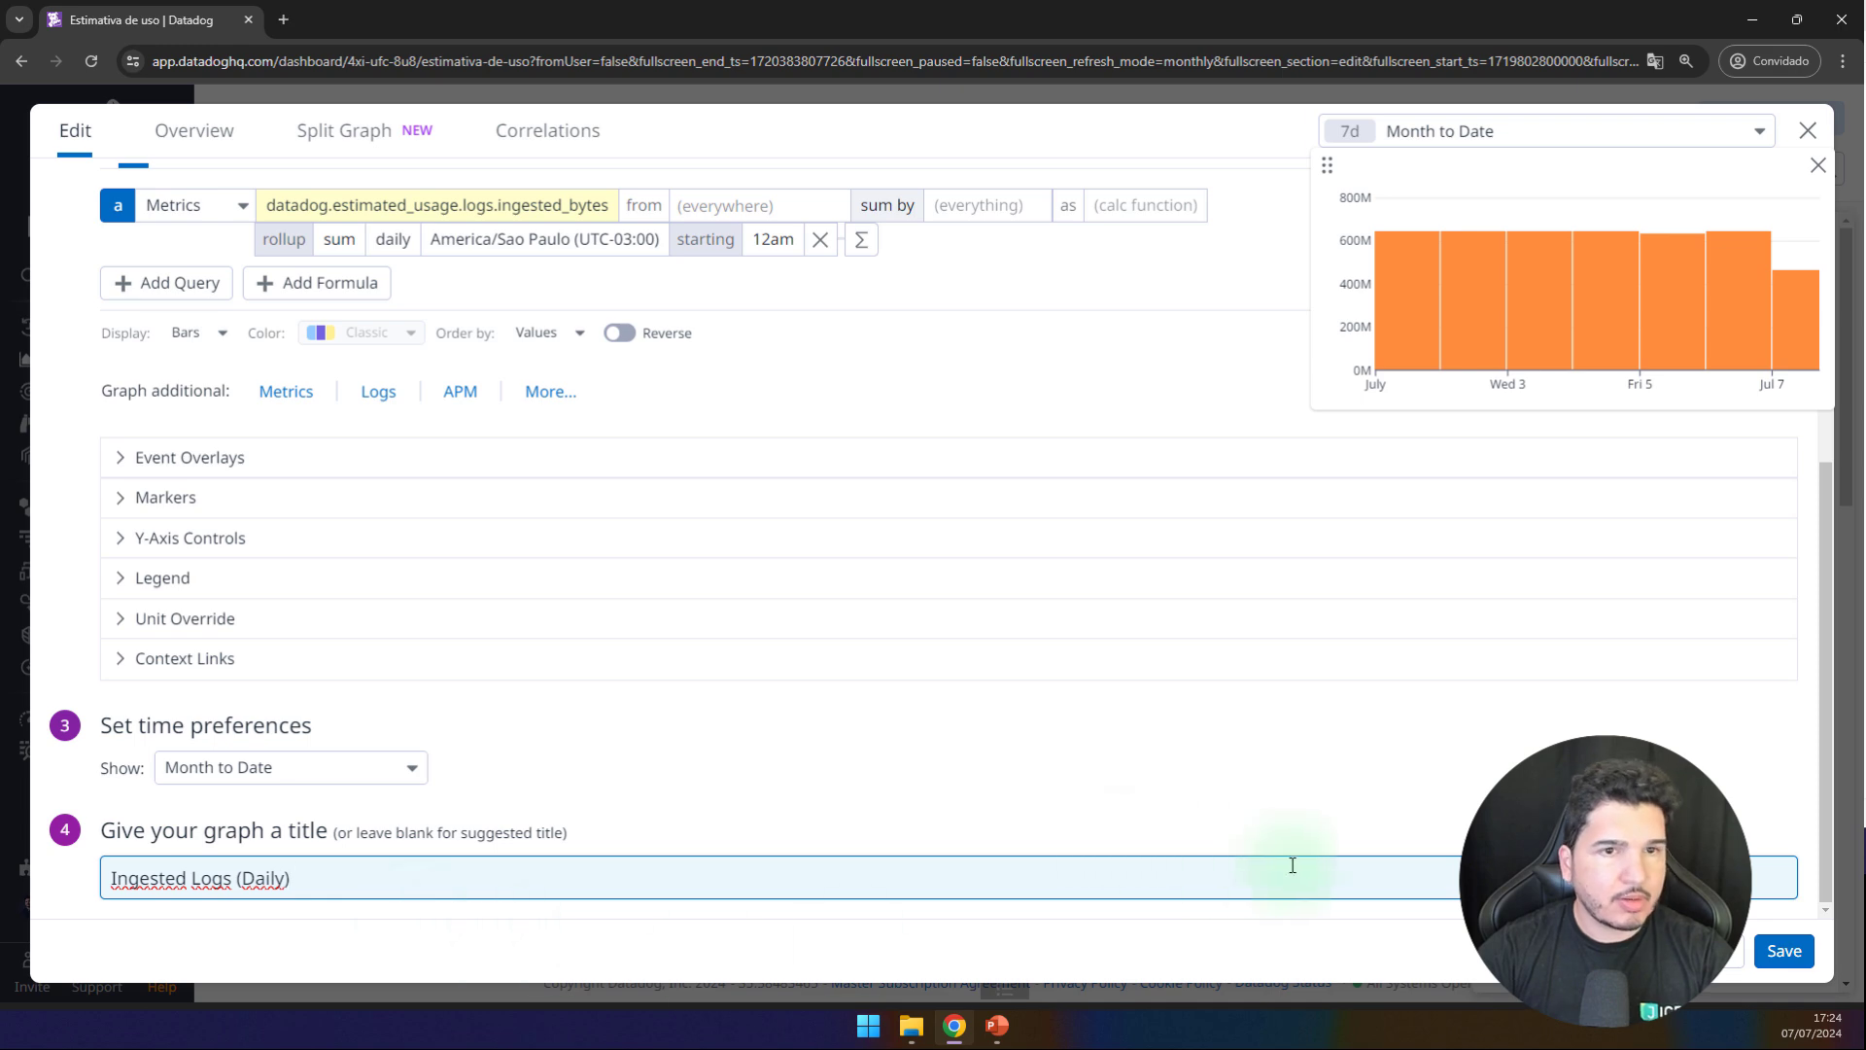
click(1798, 957)
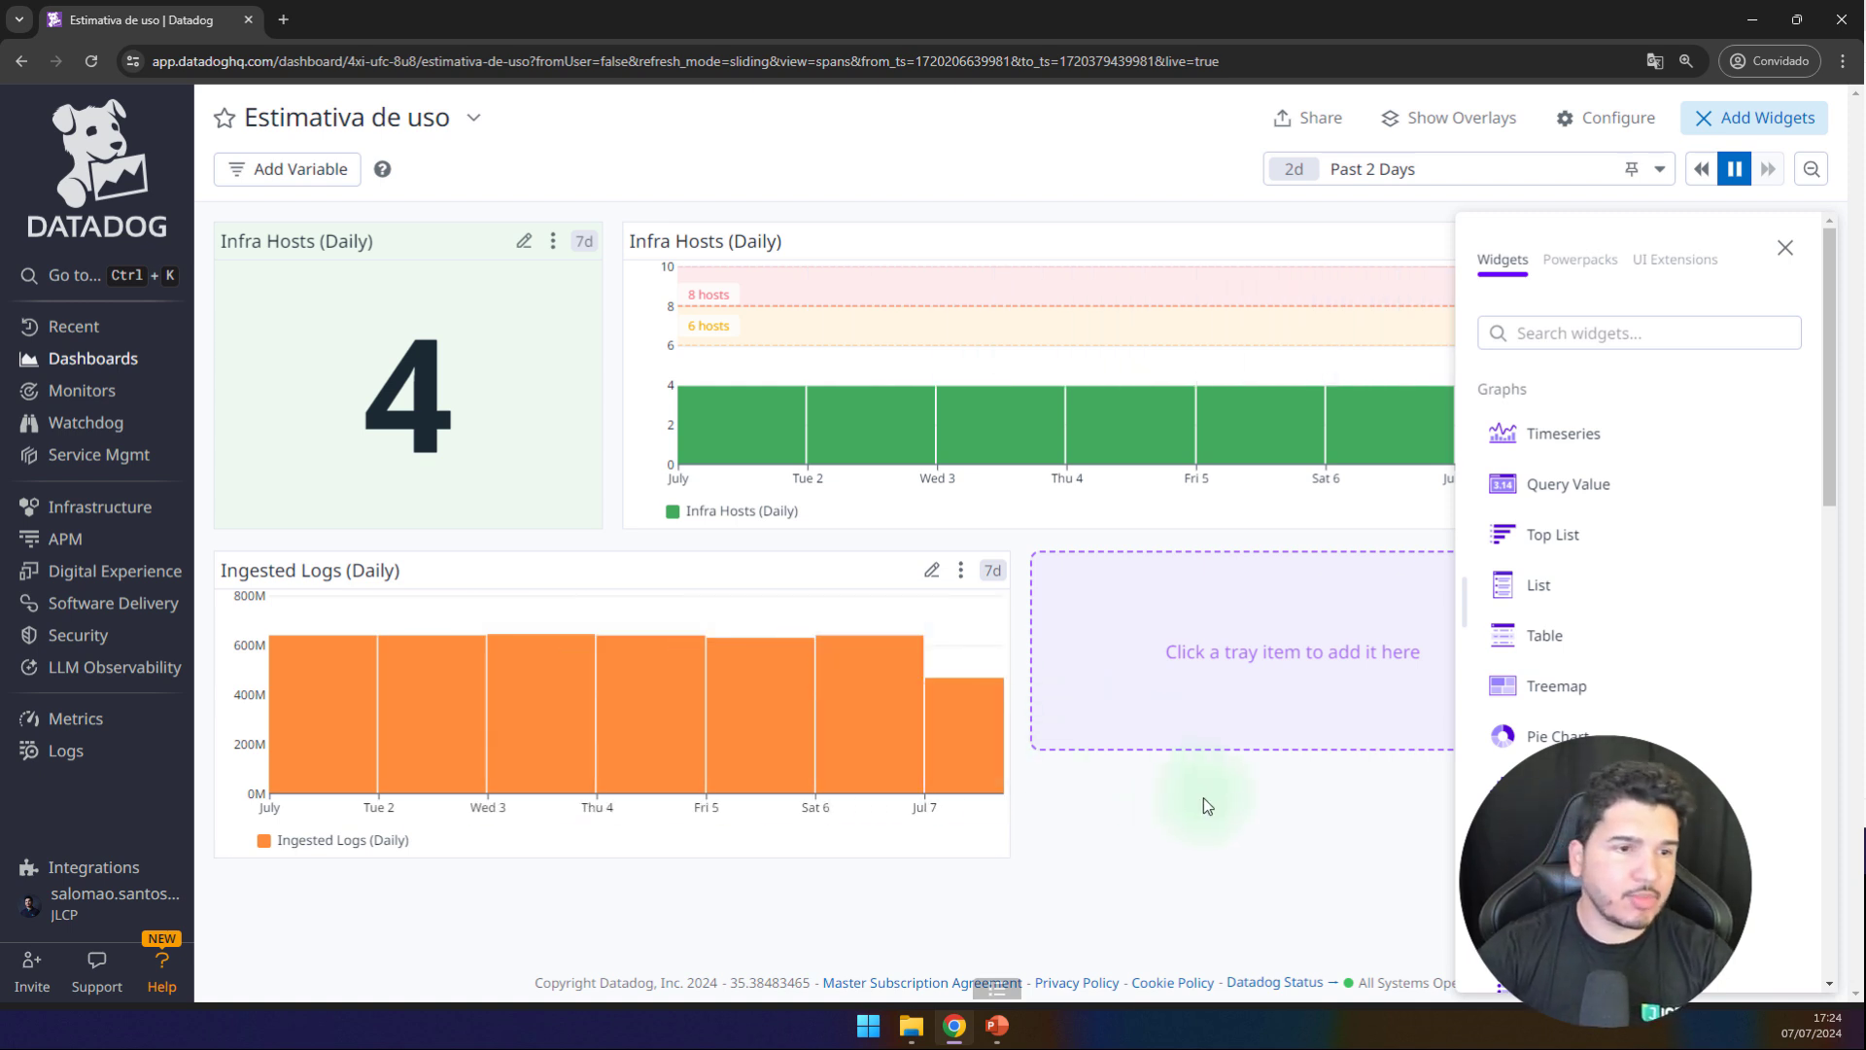
click(1786, 247)
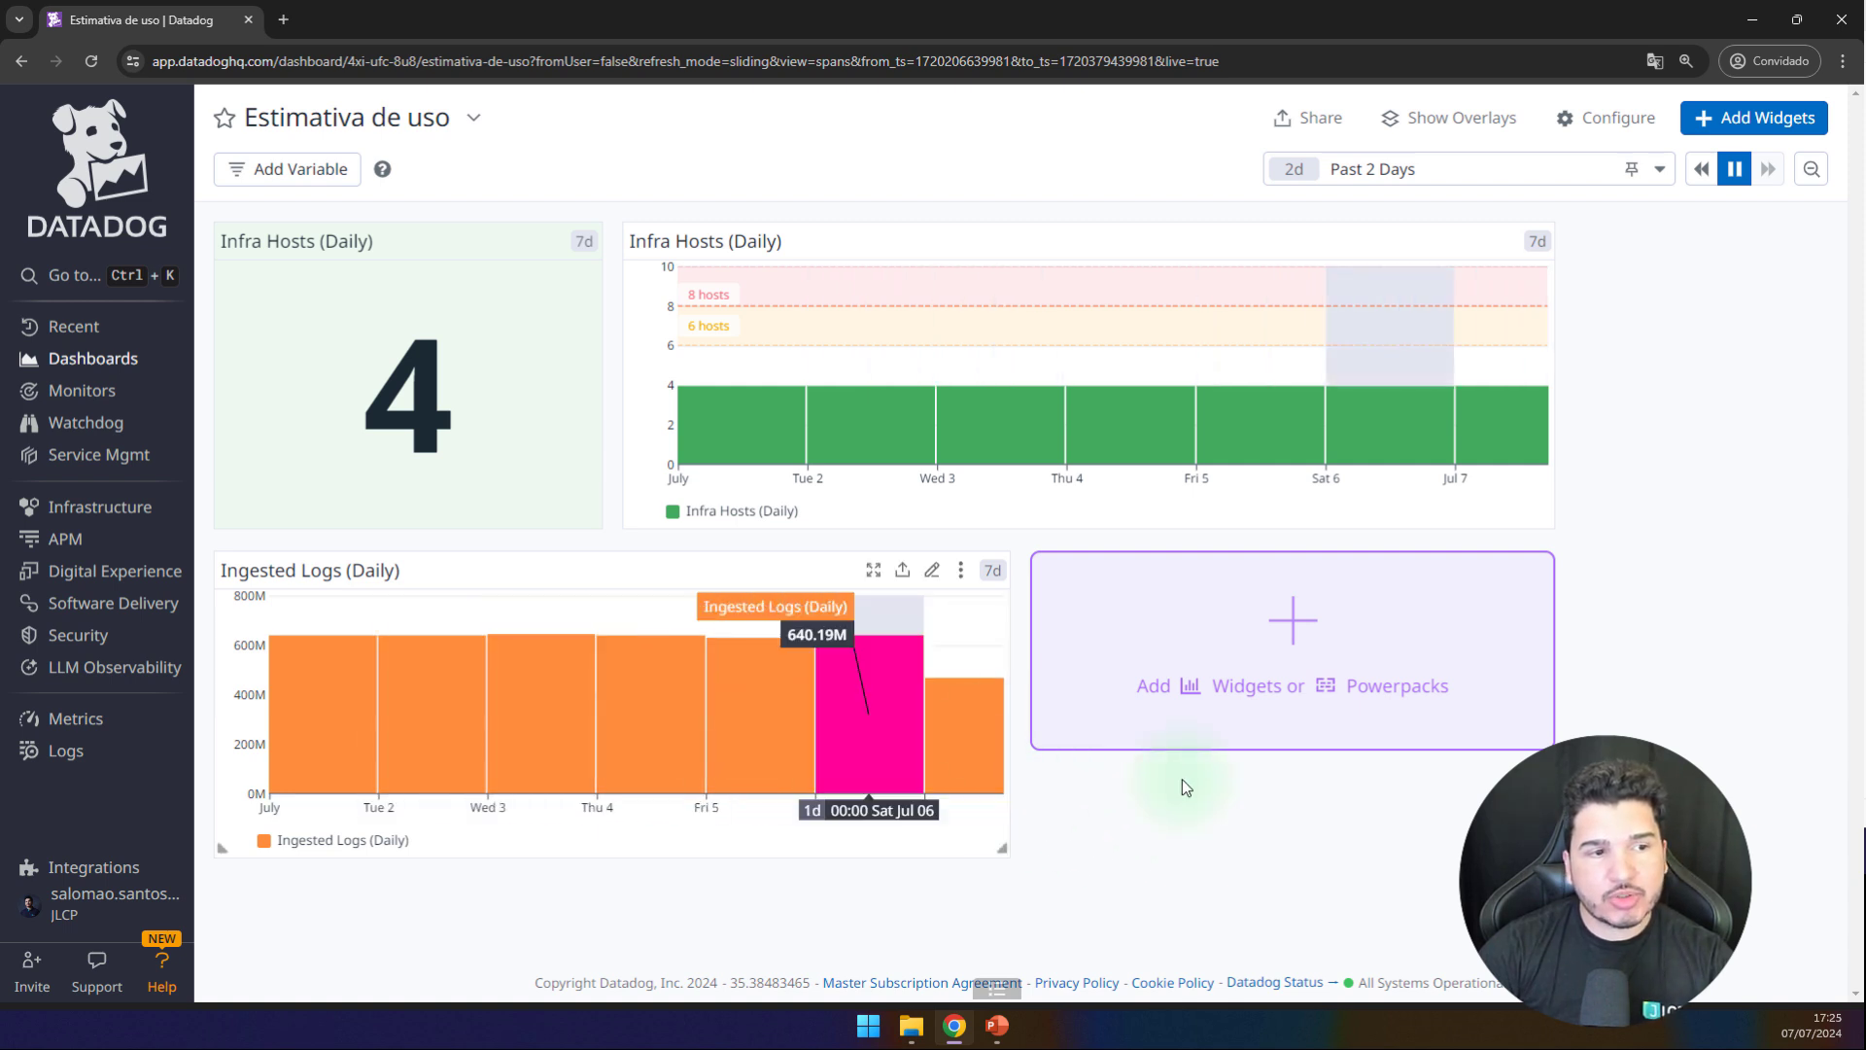
Step: Clone the Ingested Logs (Daily) graph and move the copy directly below the Infra Hosts (Daily) graph
click(960, 569)
click(833, 313)
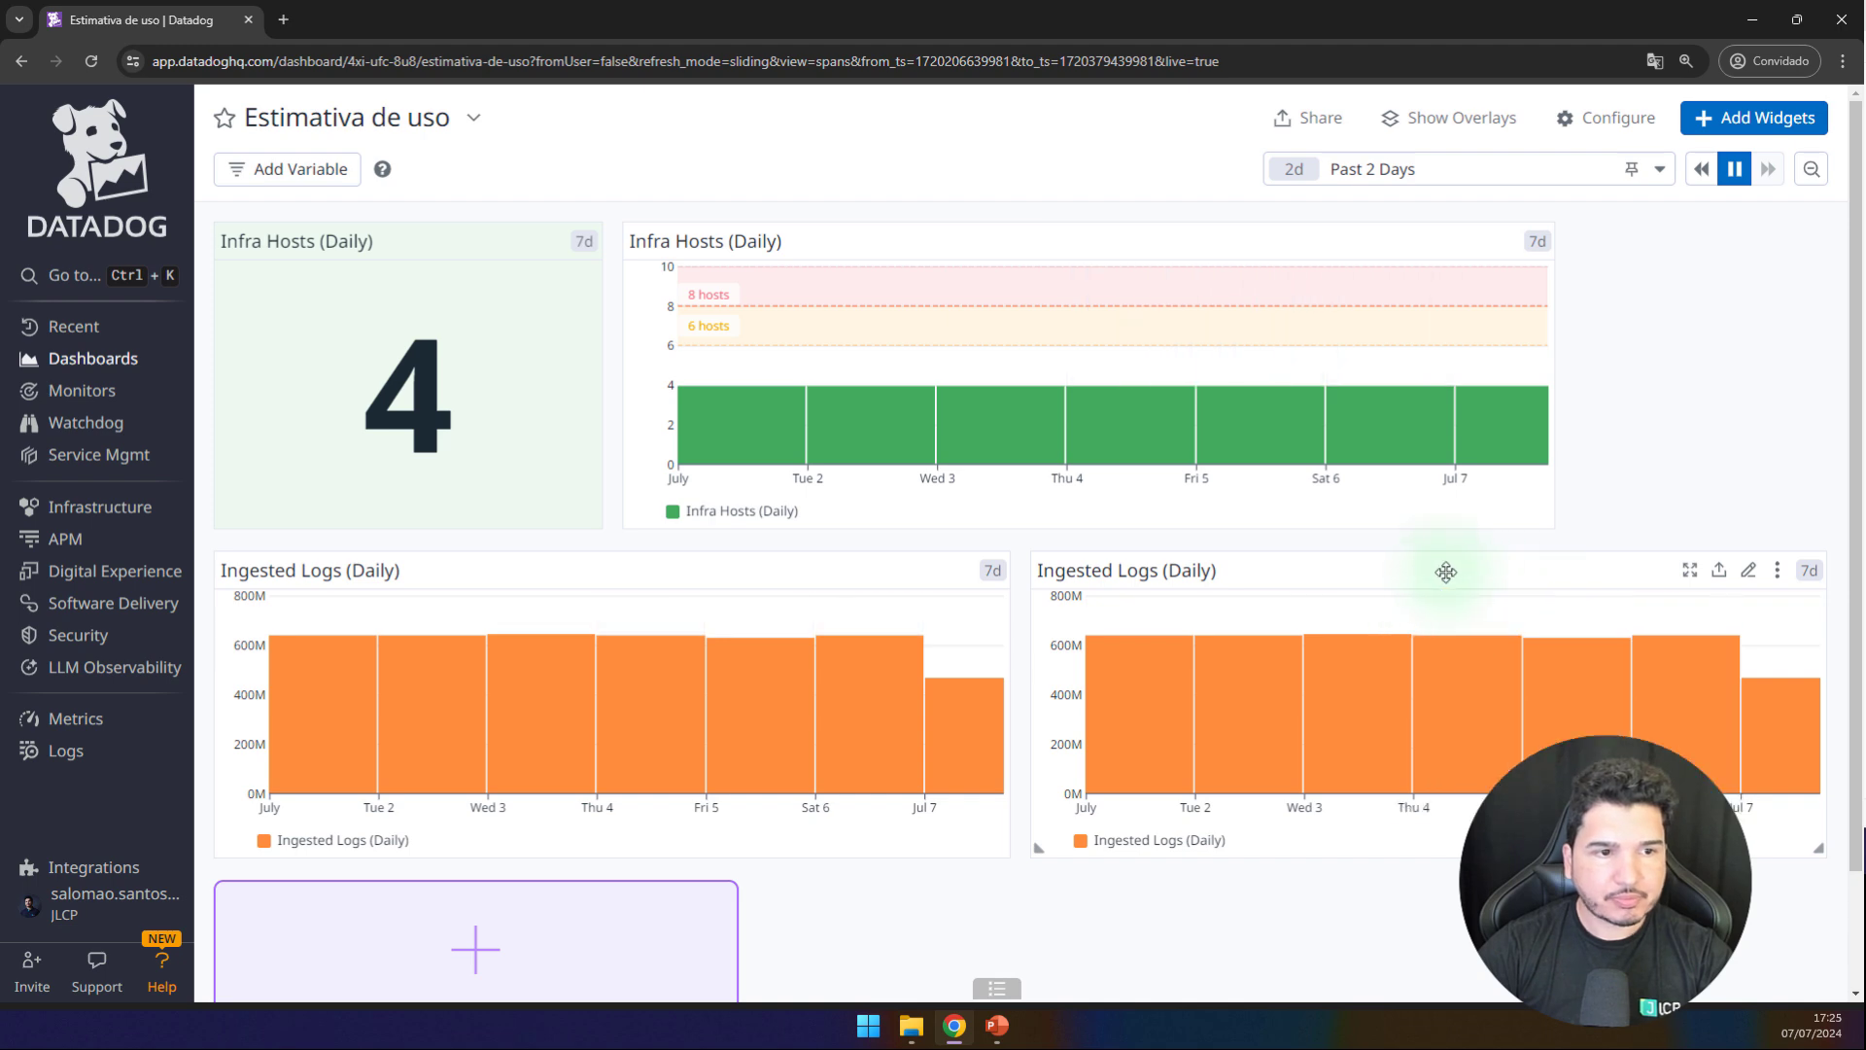
mouse_move(1409, 567)
mouse_down()
mouse_move(1021, 529)
mouse_move(1011, 554)
mouse_up()
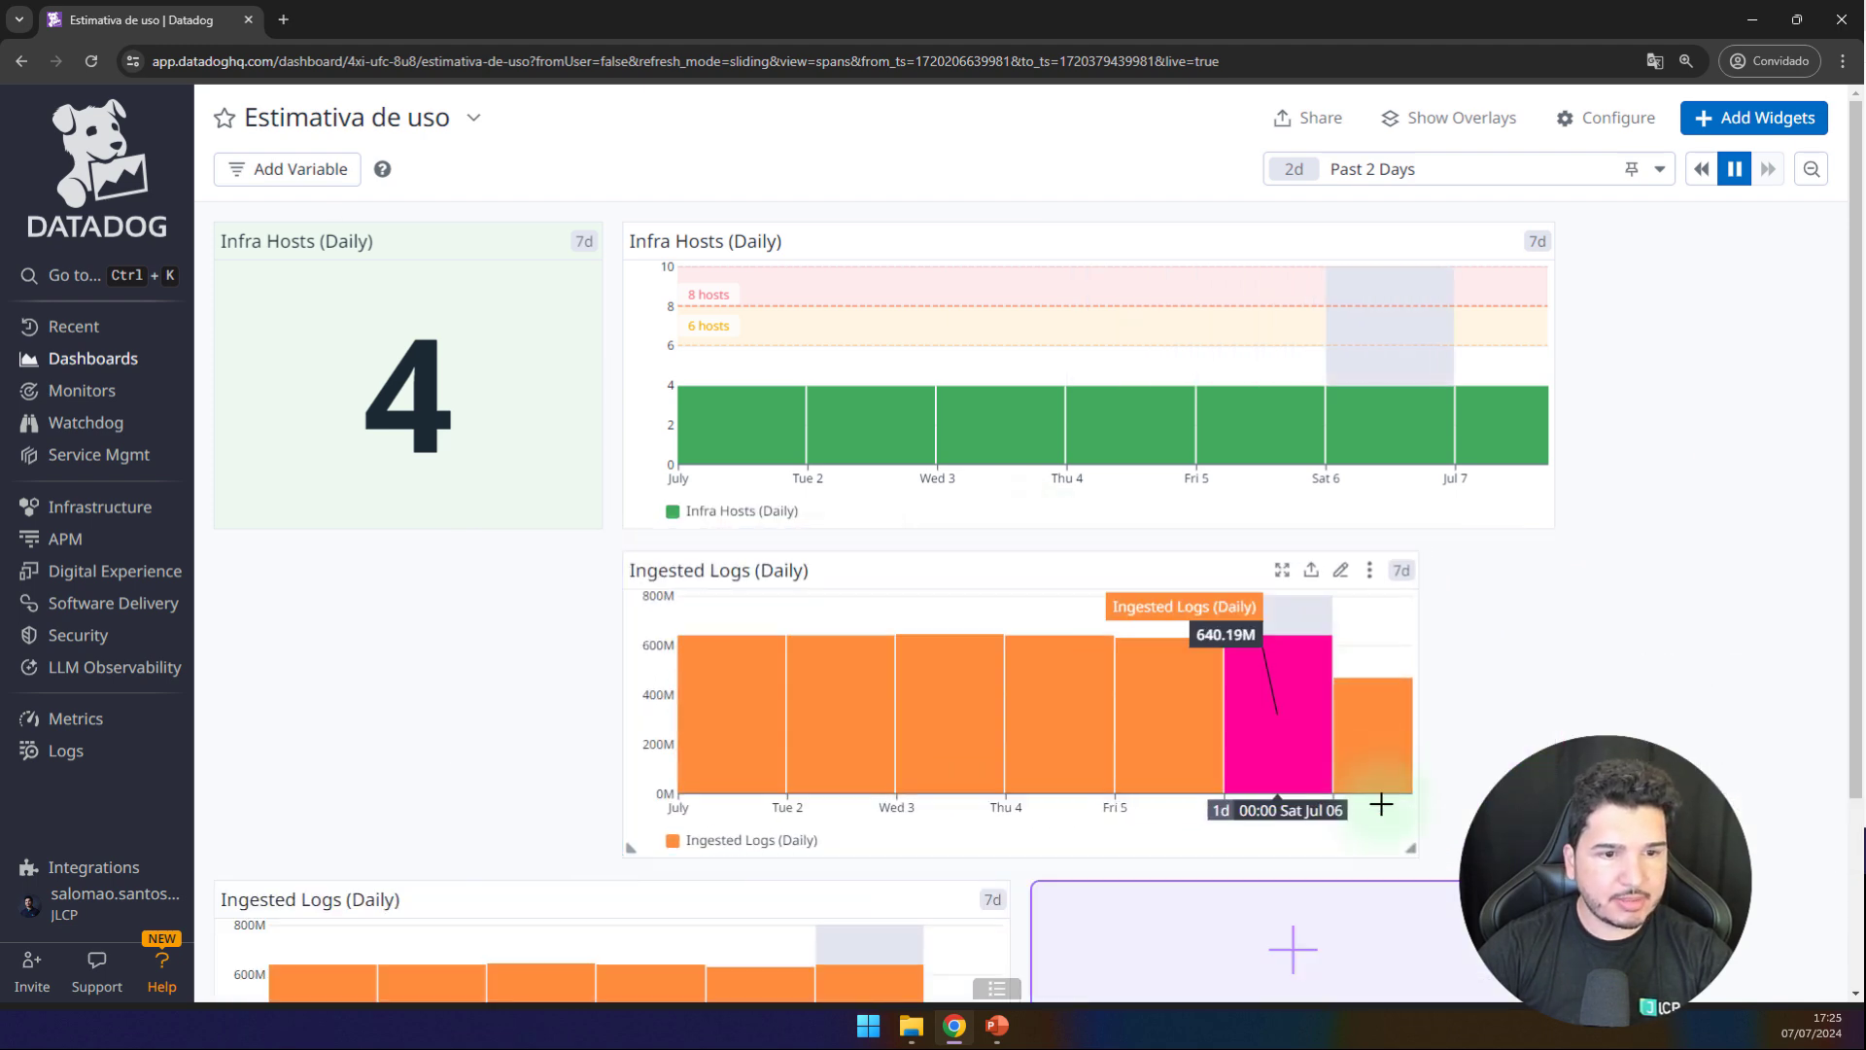
Step: Widen both Ingested Logs (Daily) graphs so their right edges line up with the Infra Hosts (Daily) graph
drag(1408, 850, 1555, 856)
scroll(1392, 821, down, 2)
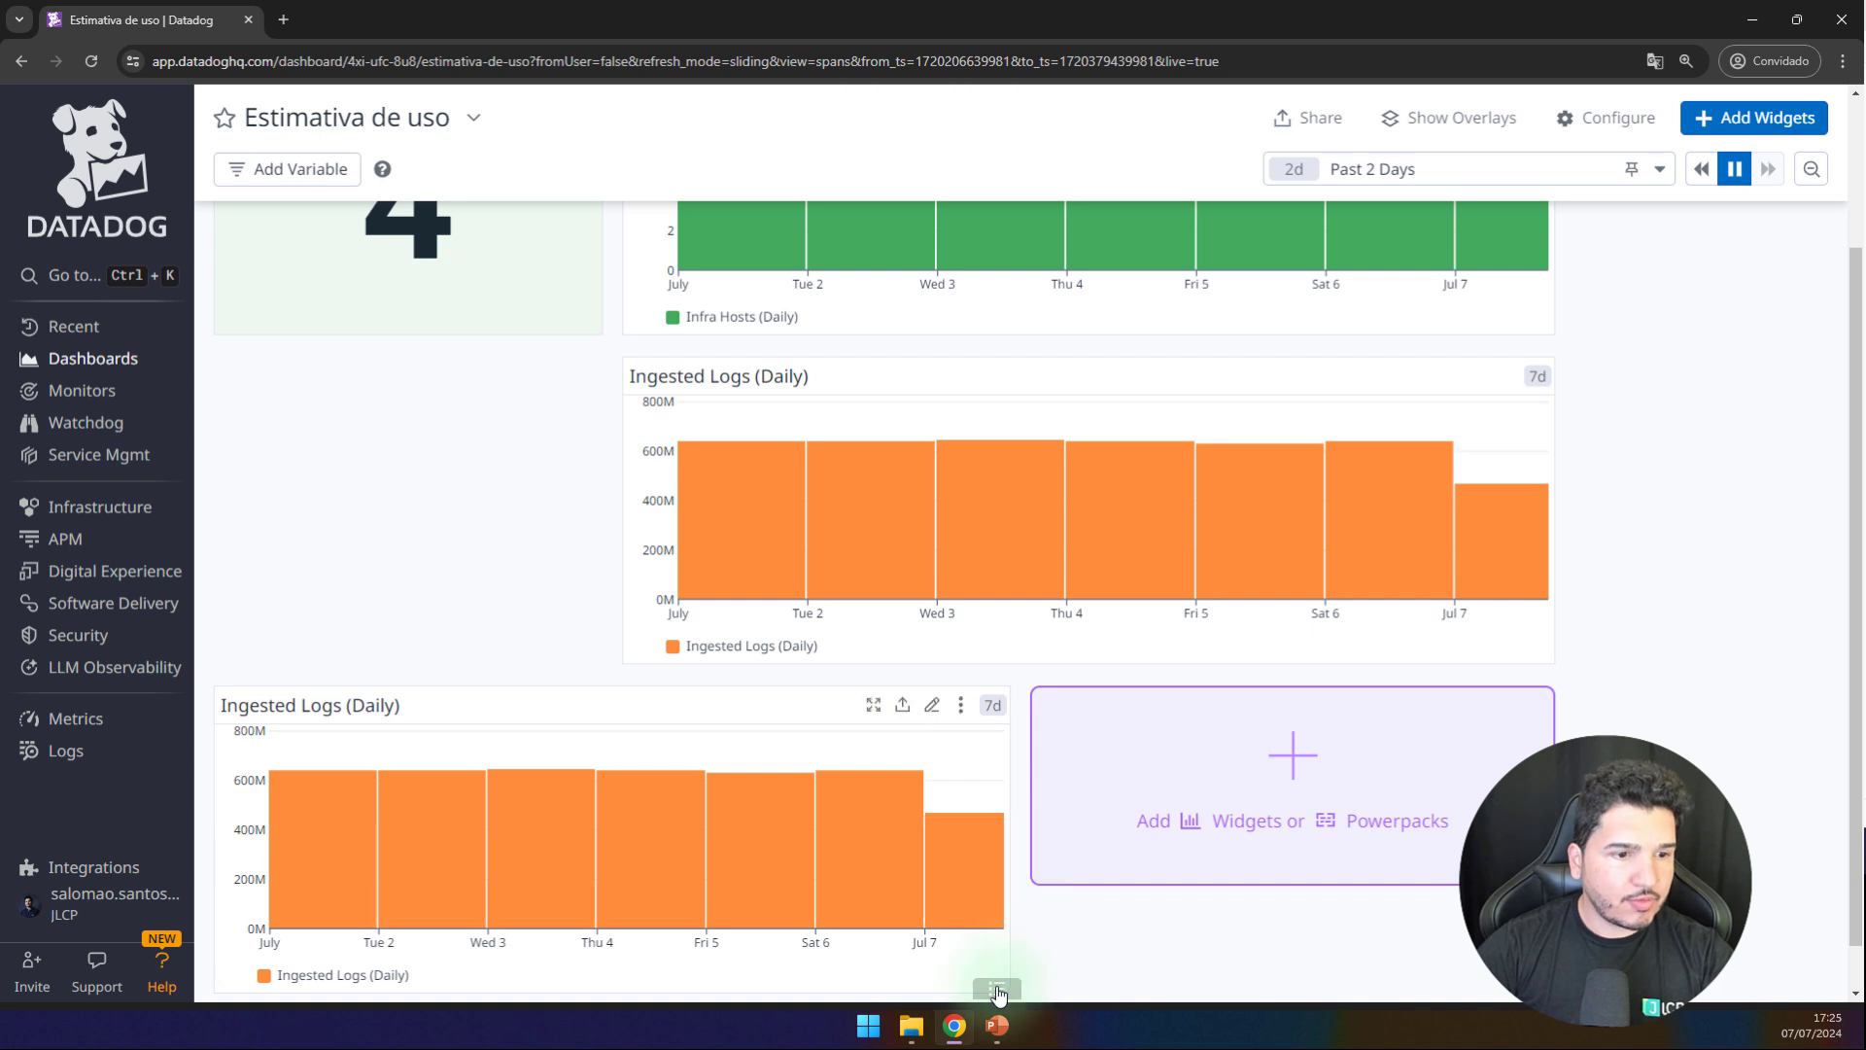
drag(997, 929, 1546, 936)
scroll(604, 587, up, 2)
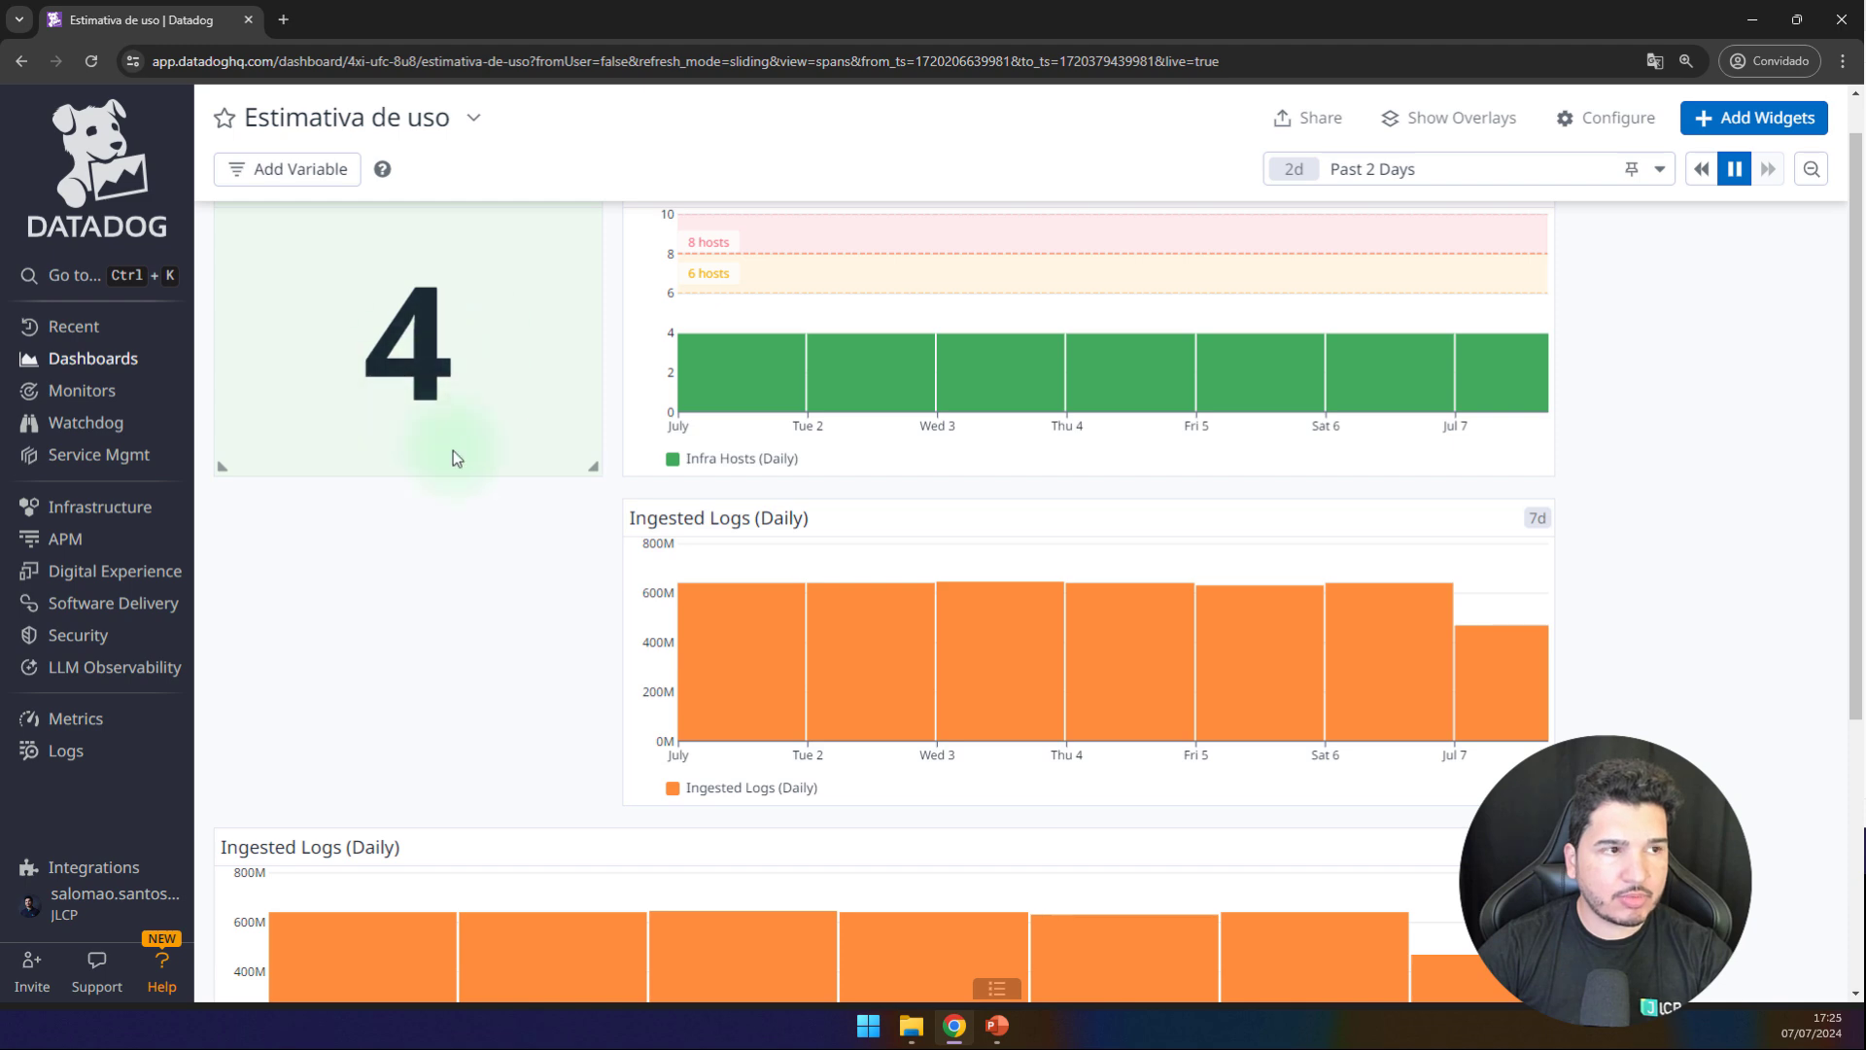
Step: Edit the Ingested Logs (Daily) graph below the hosts graph and apply the arithmetic Cumulative sum function to its query
scroll(453, 447, down, 1)
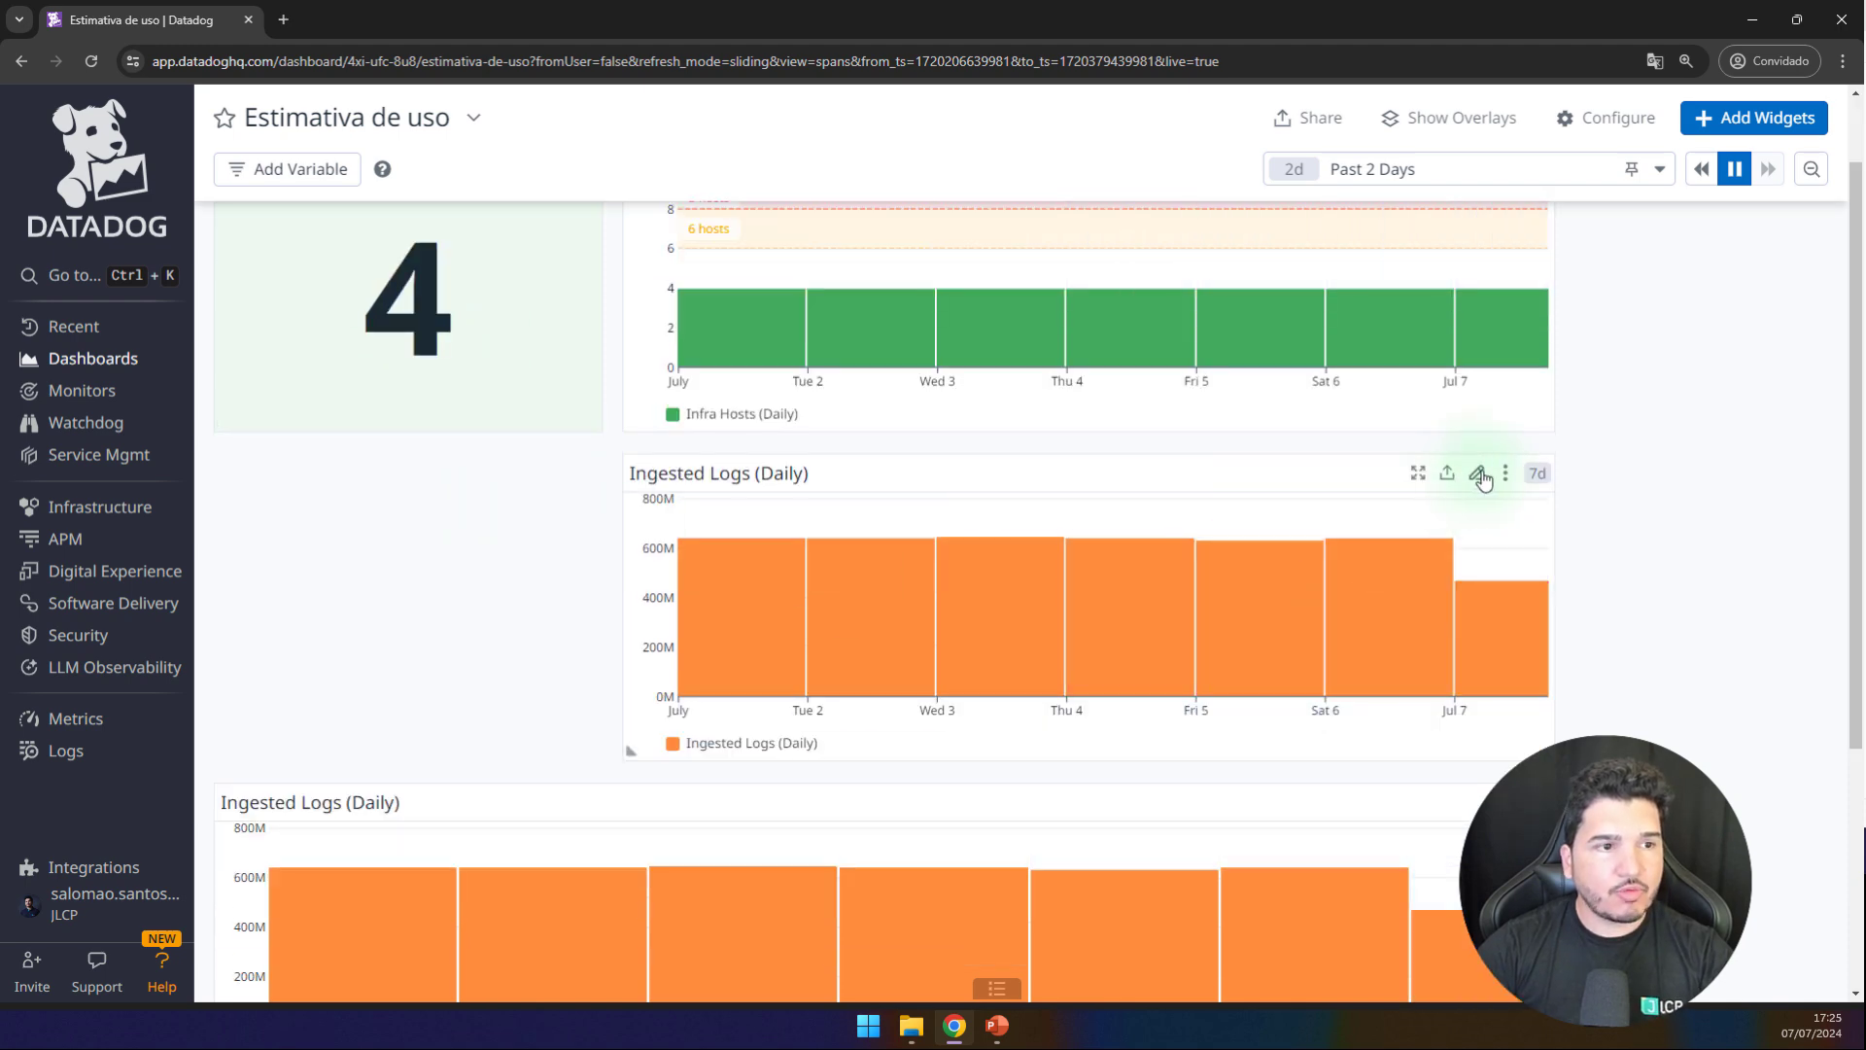
click(1476, 474)
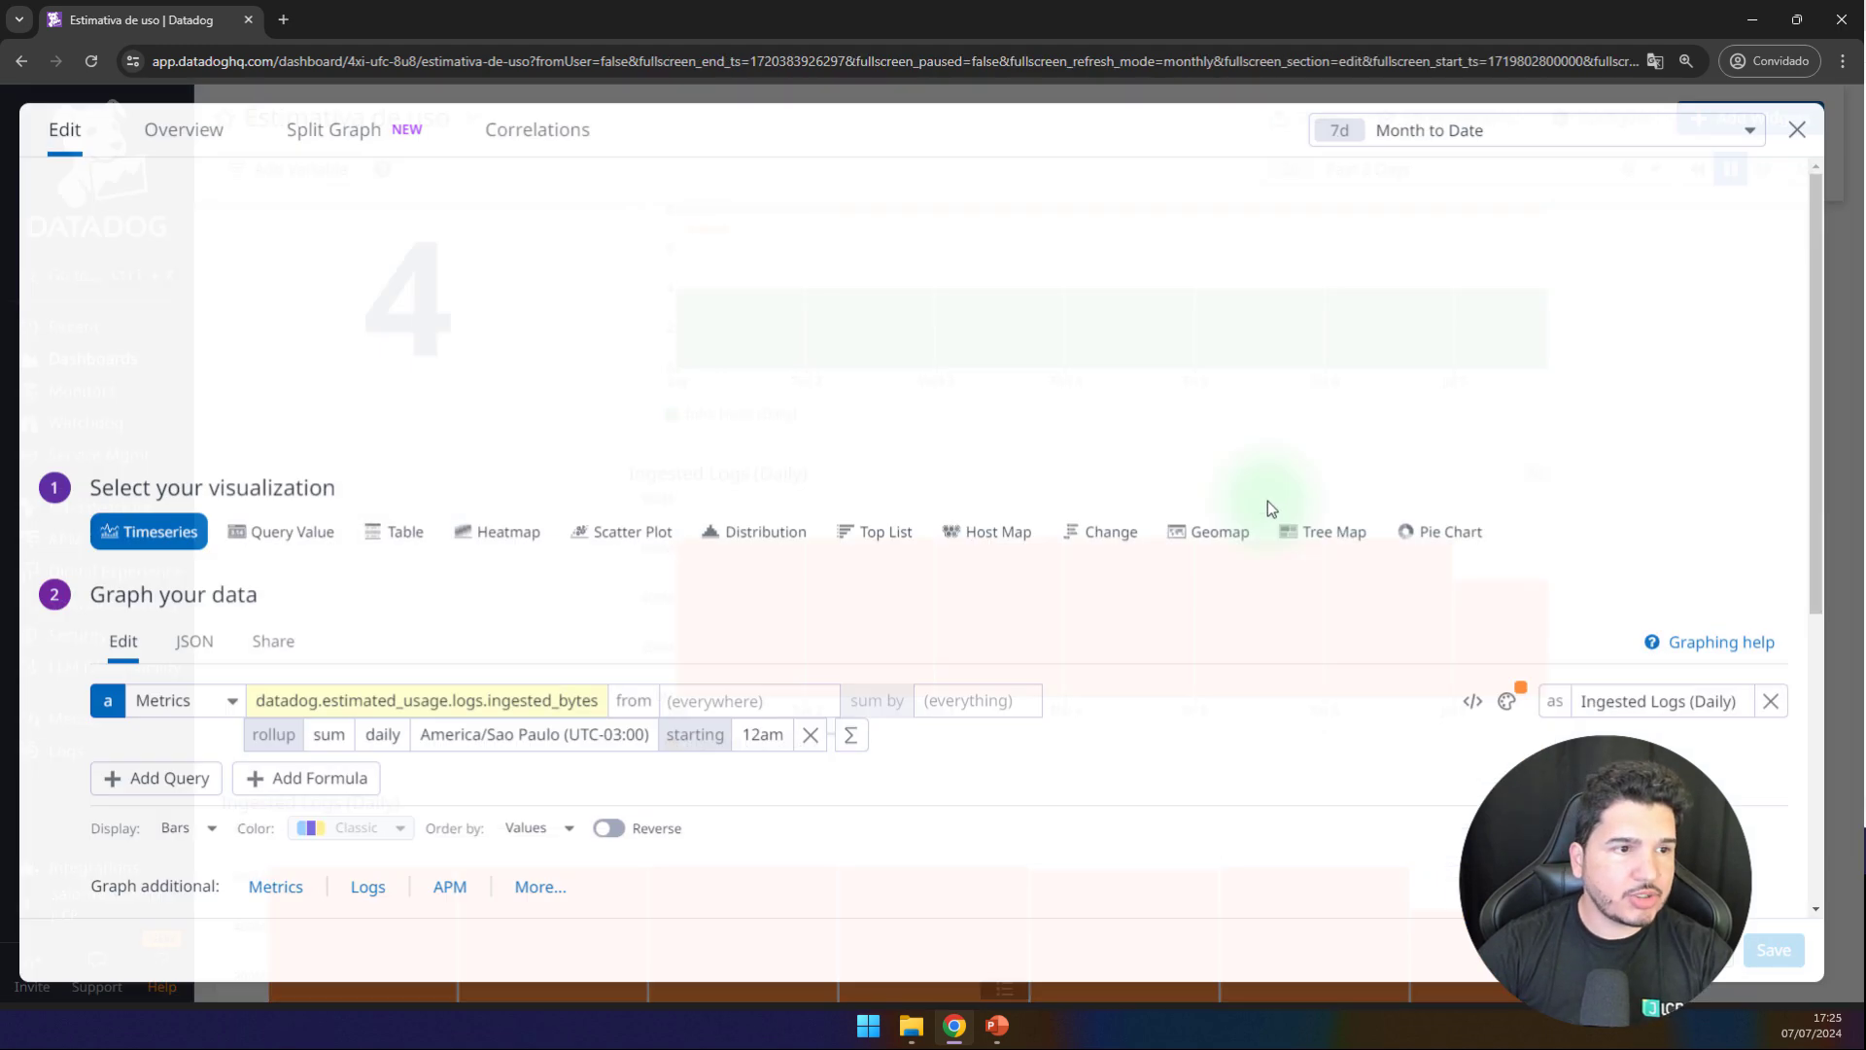
scroll(1194, 680, down, 2)
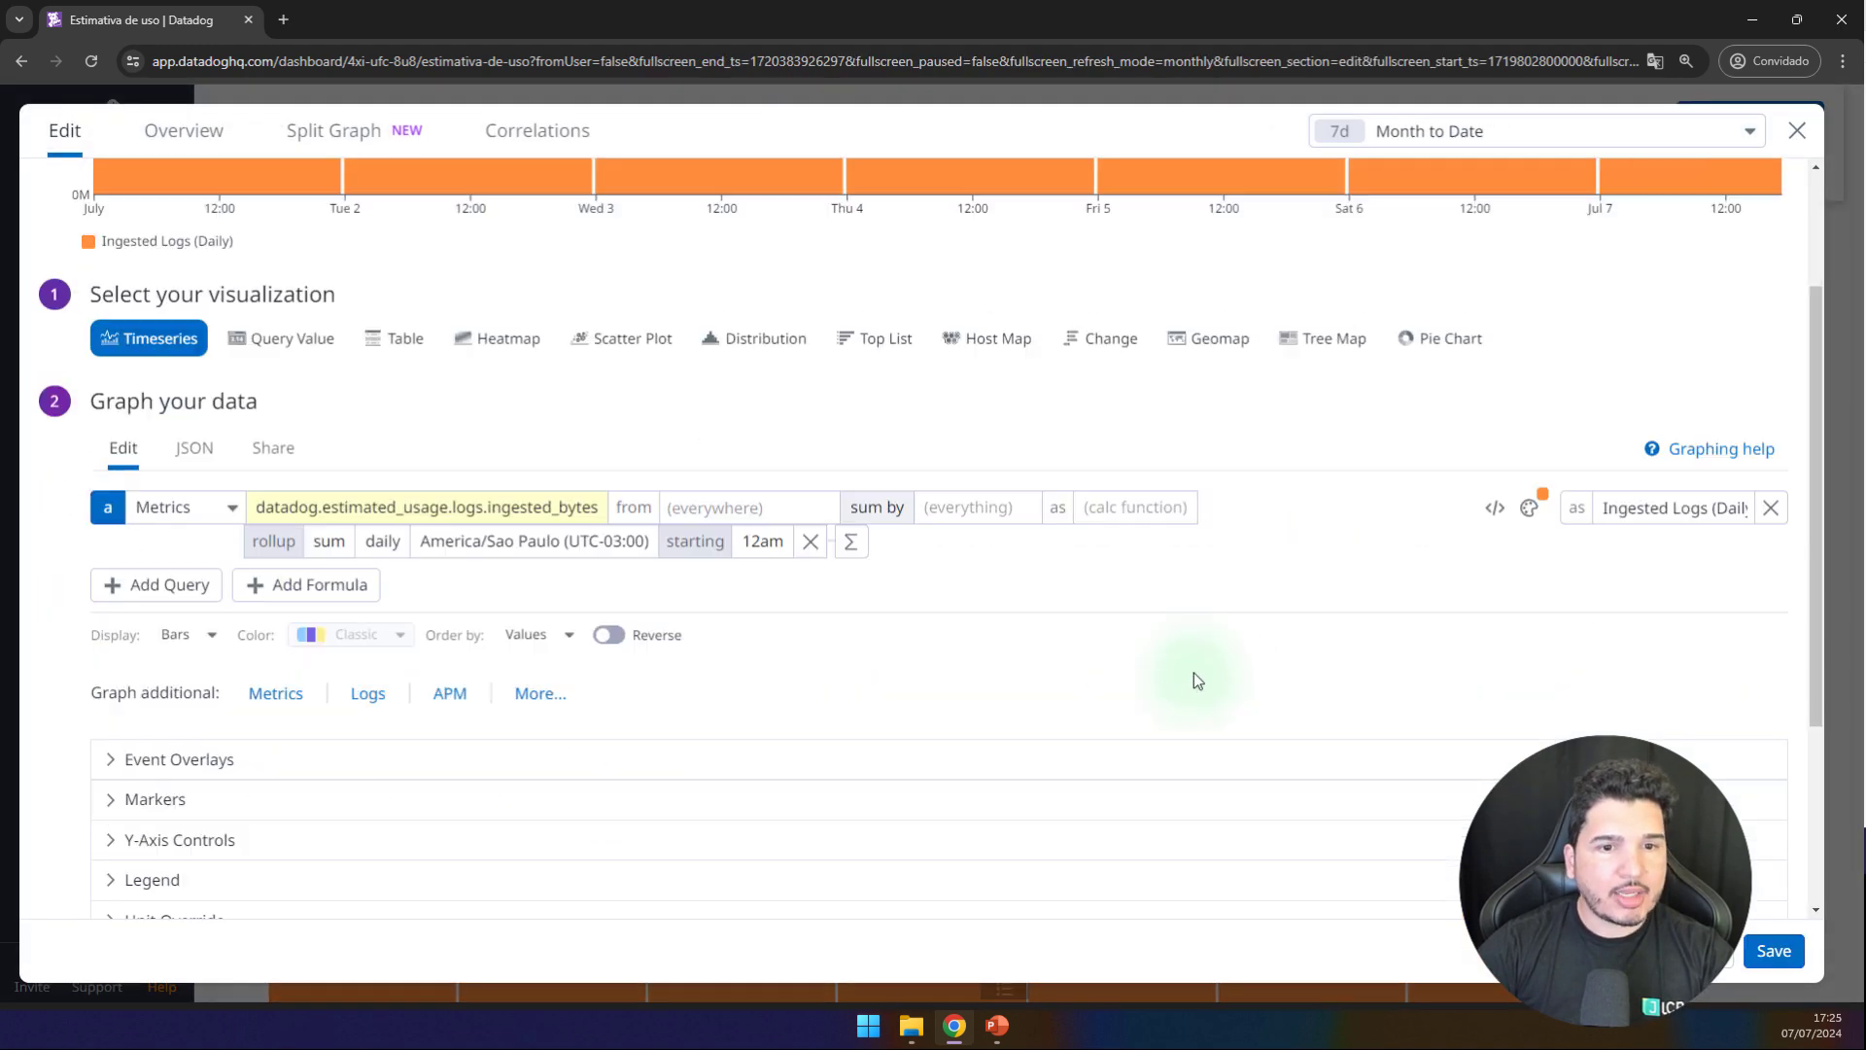
click(852, 543)
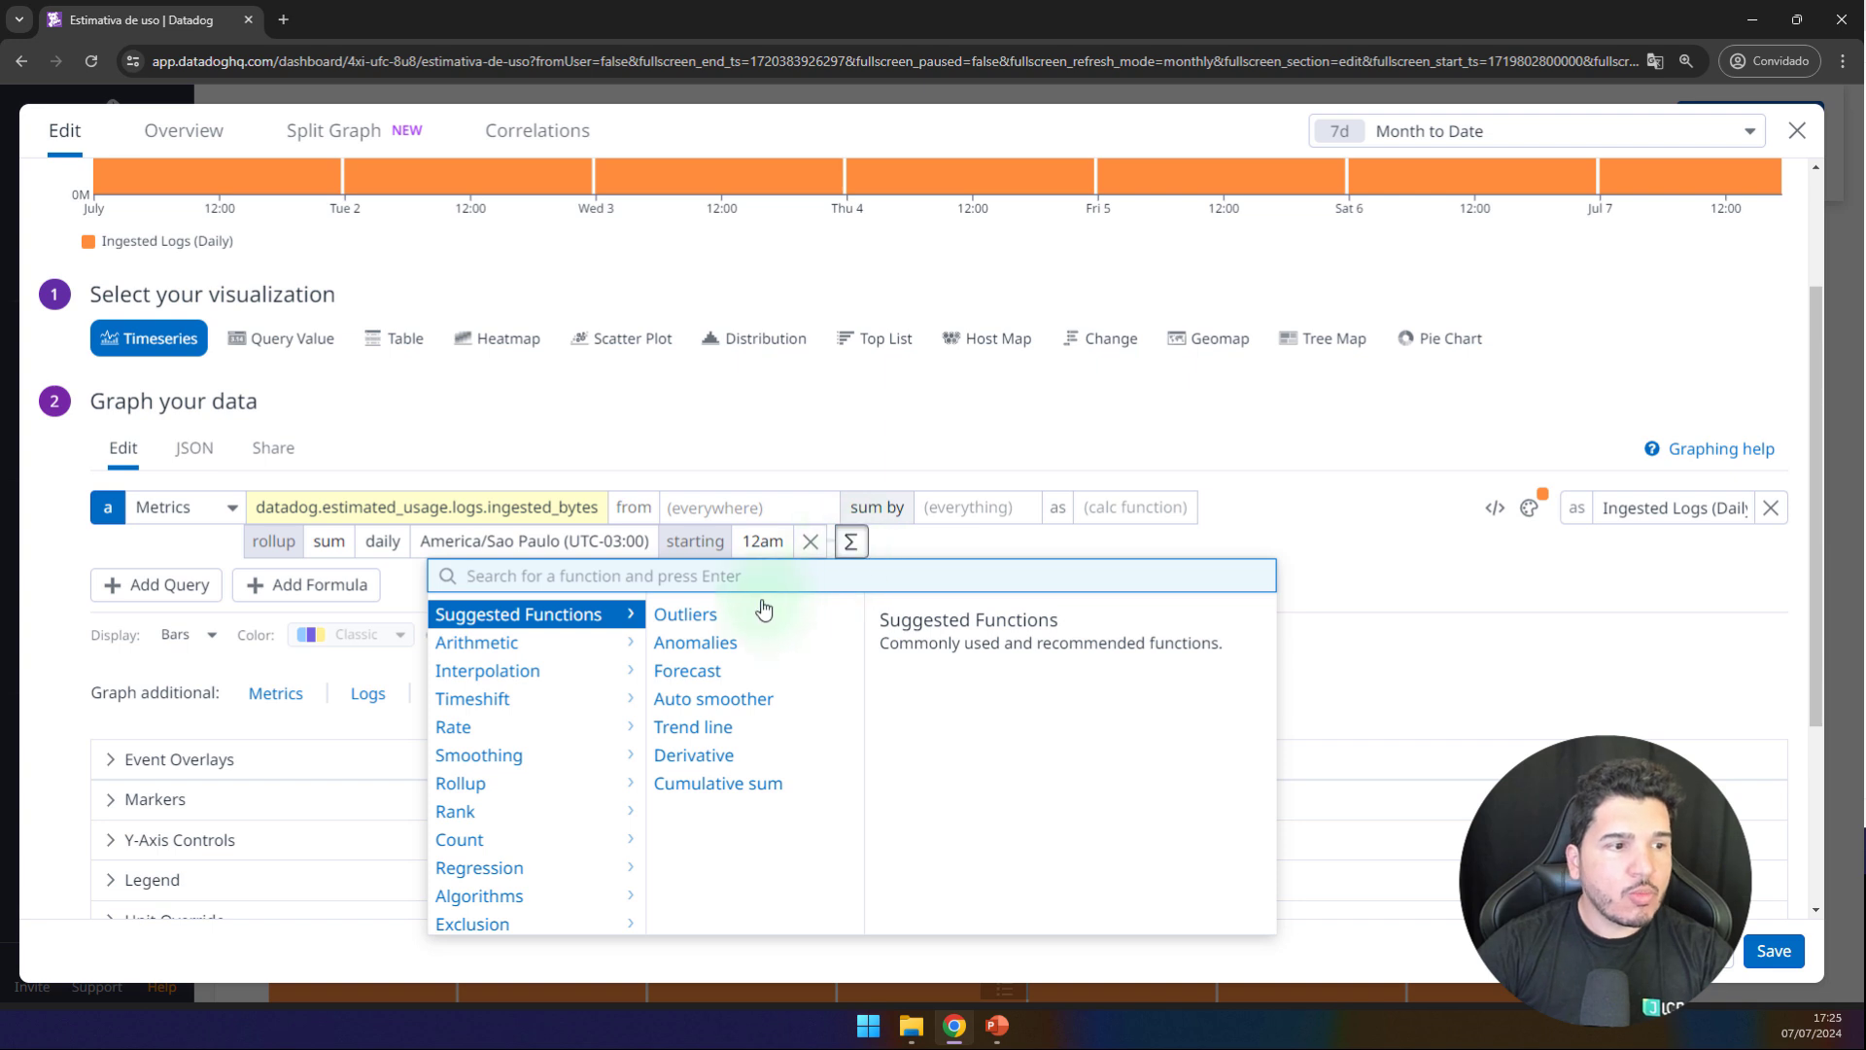
mouse_move(513, 646)
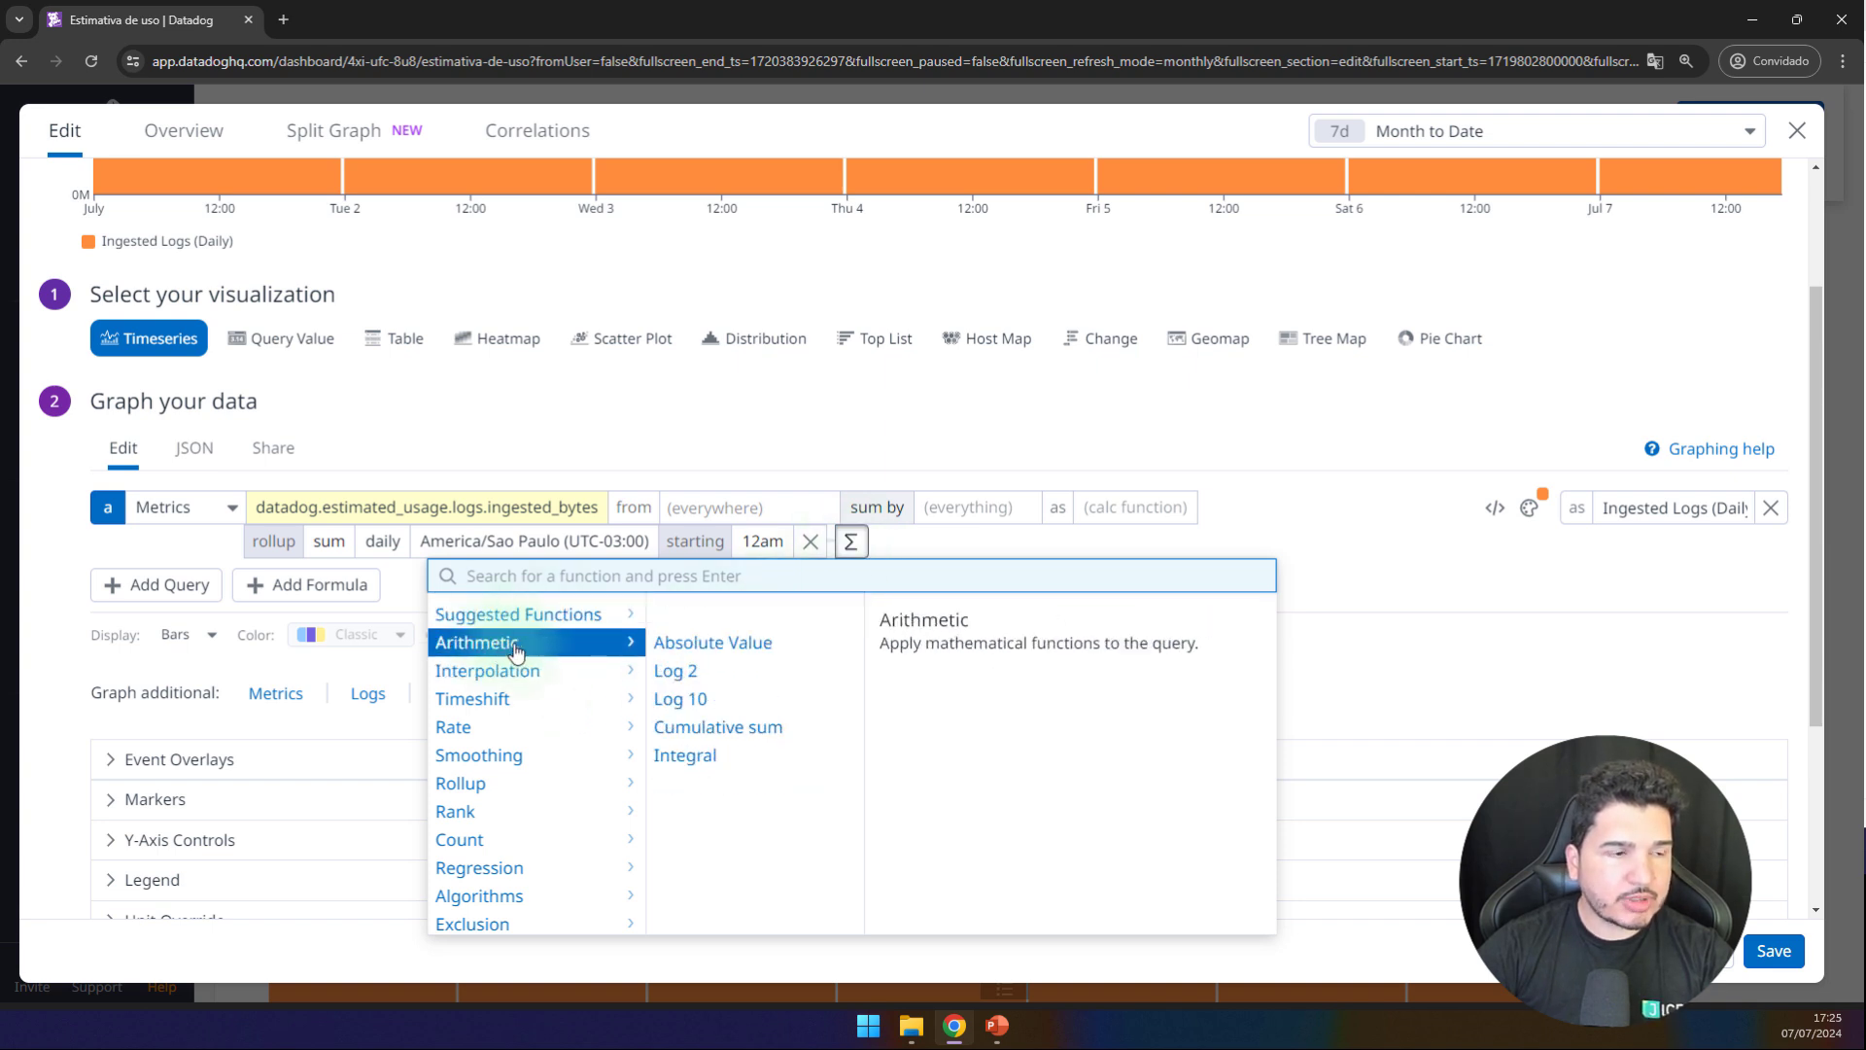
click(729, 737)
scroll(778, 749, up, 1)
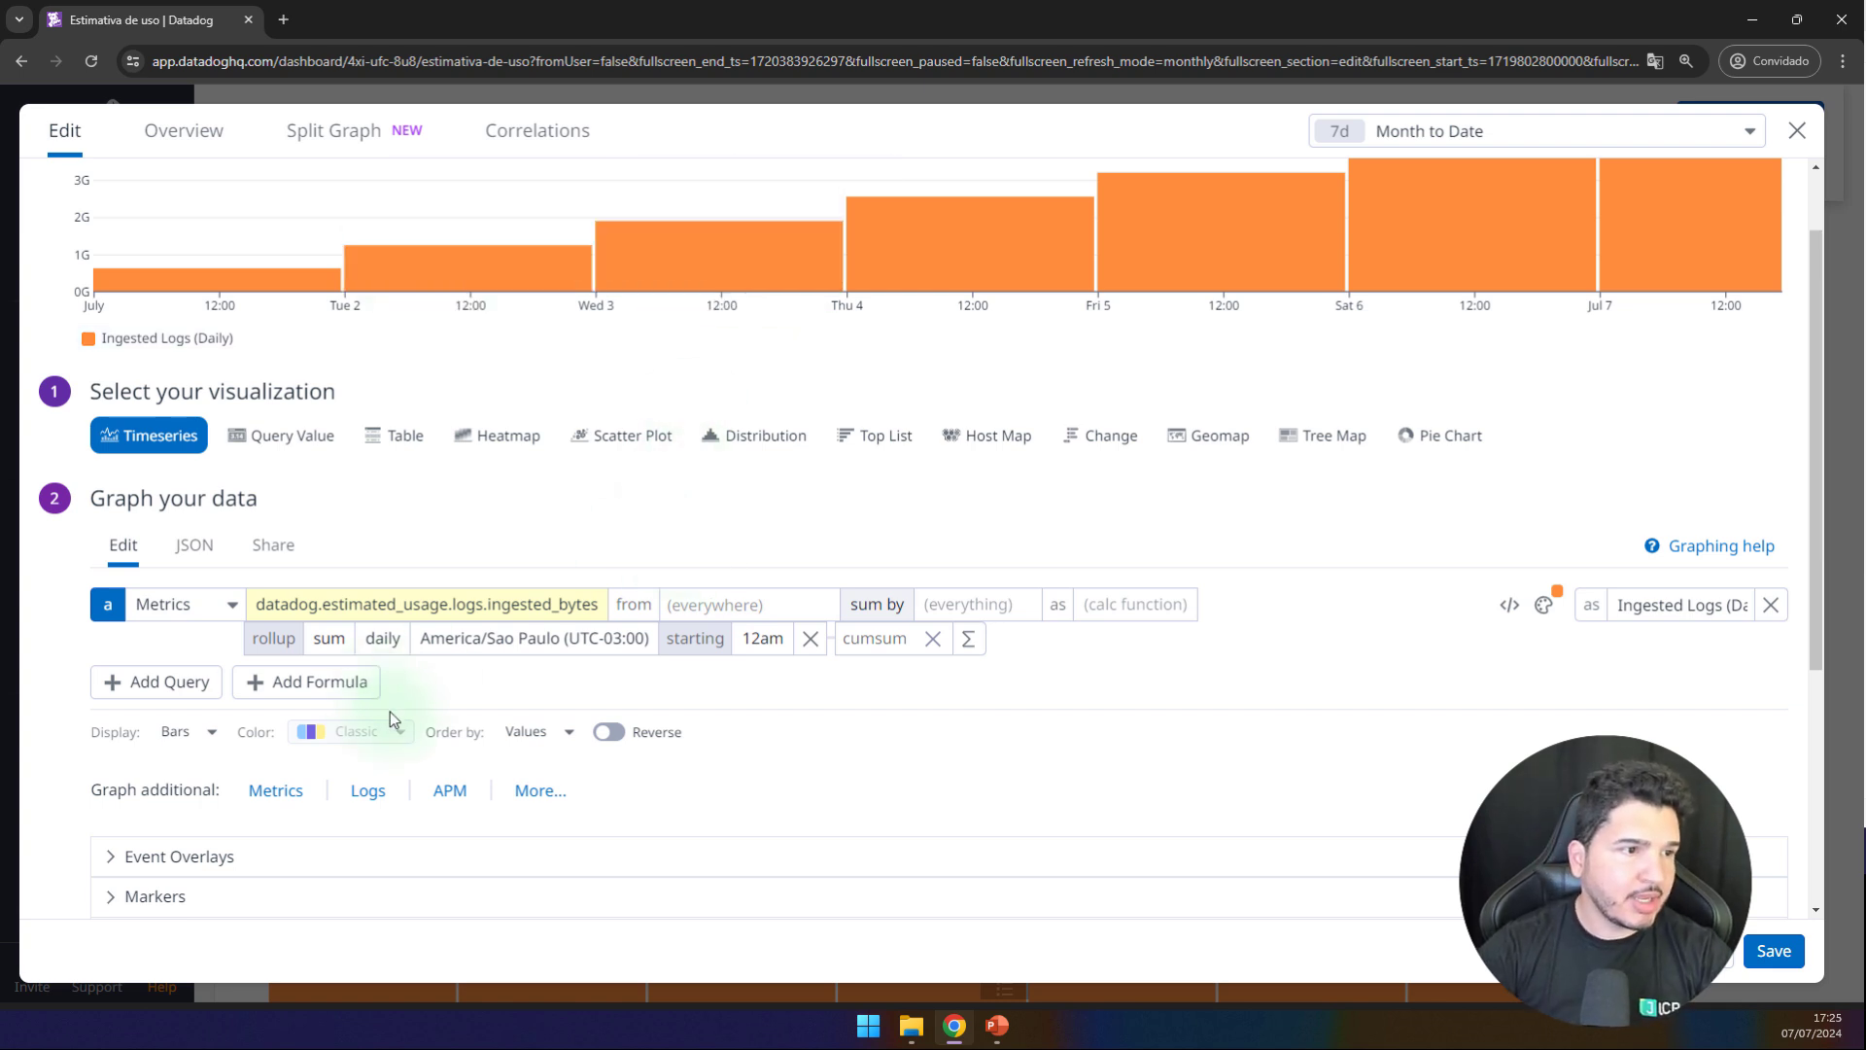
scroll(933, 405, up, 1)
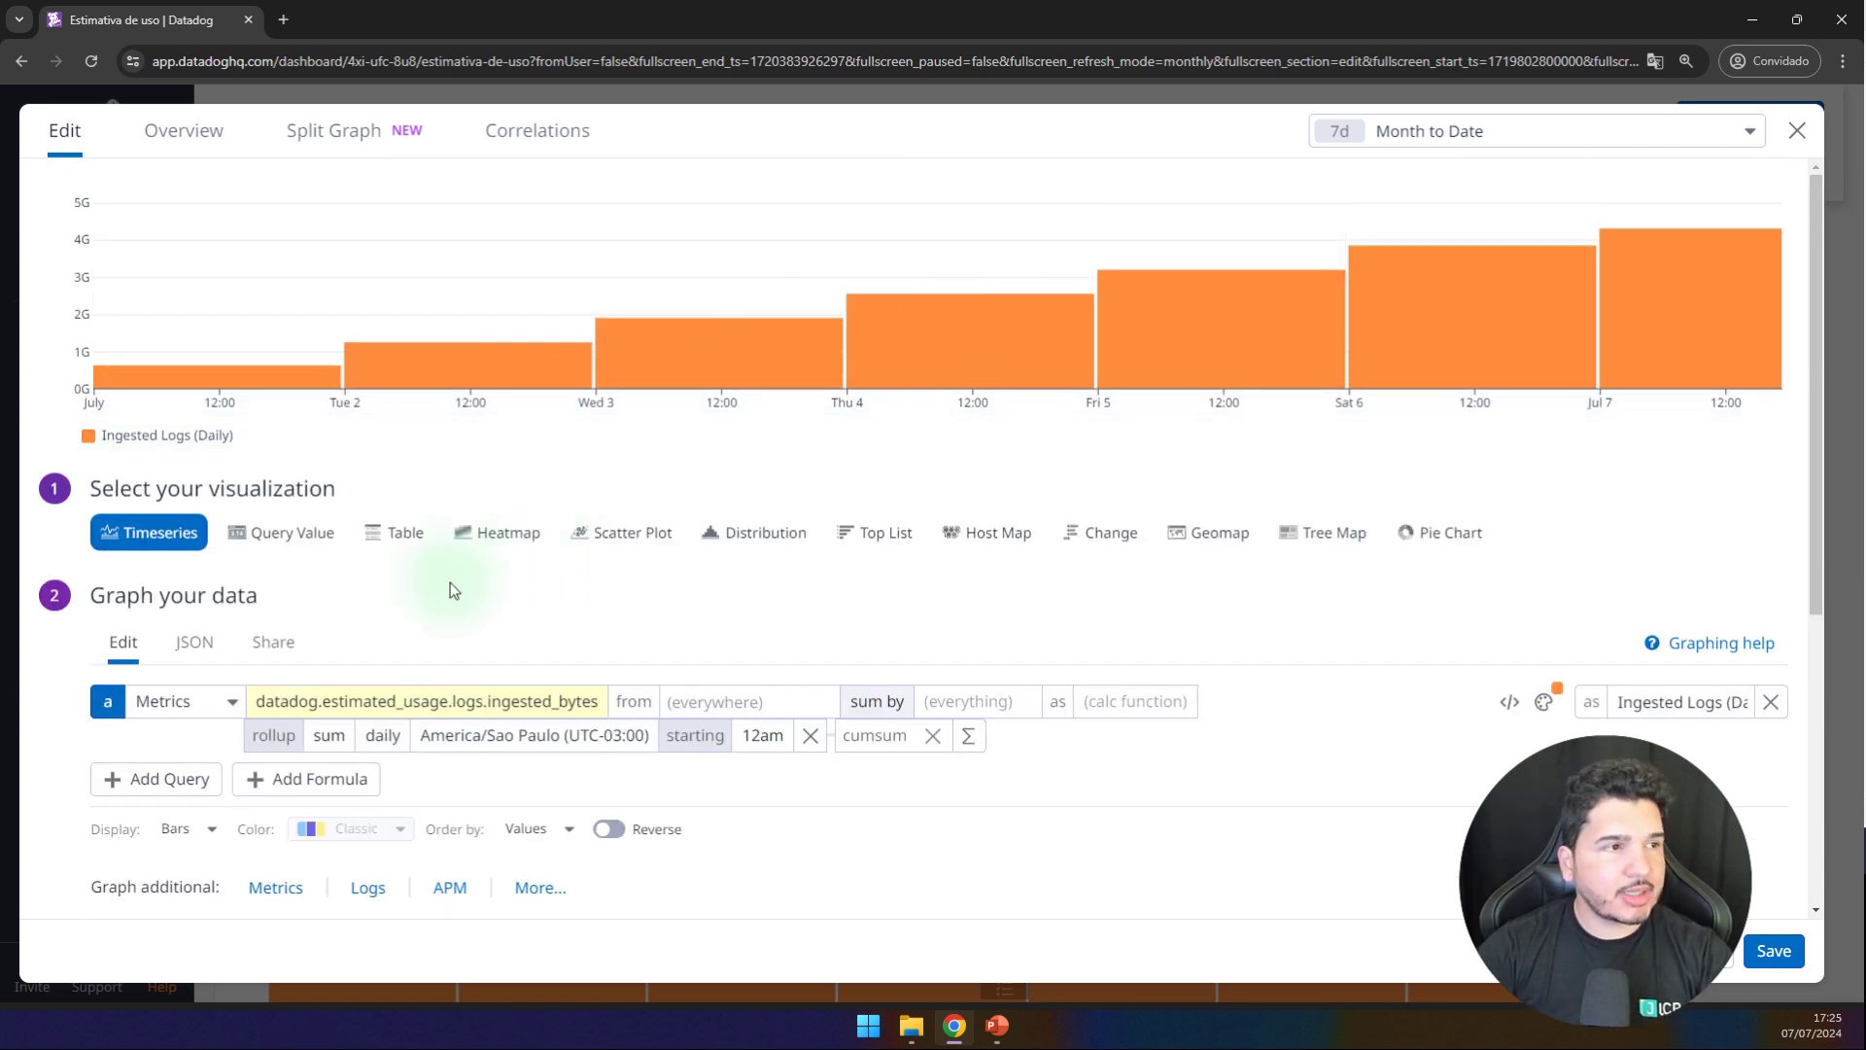
Step: Display the cumulative ingested bytes series as Lines with a Thick stroke
scroll(451, 586, down, 1)
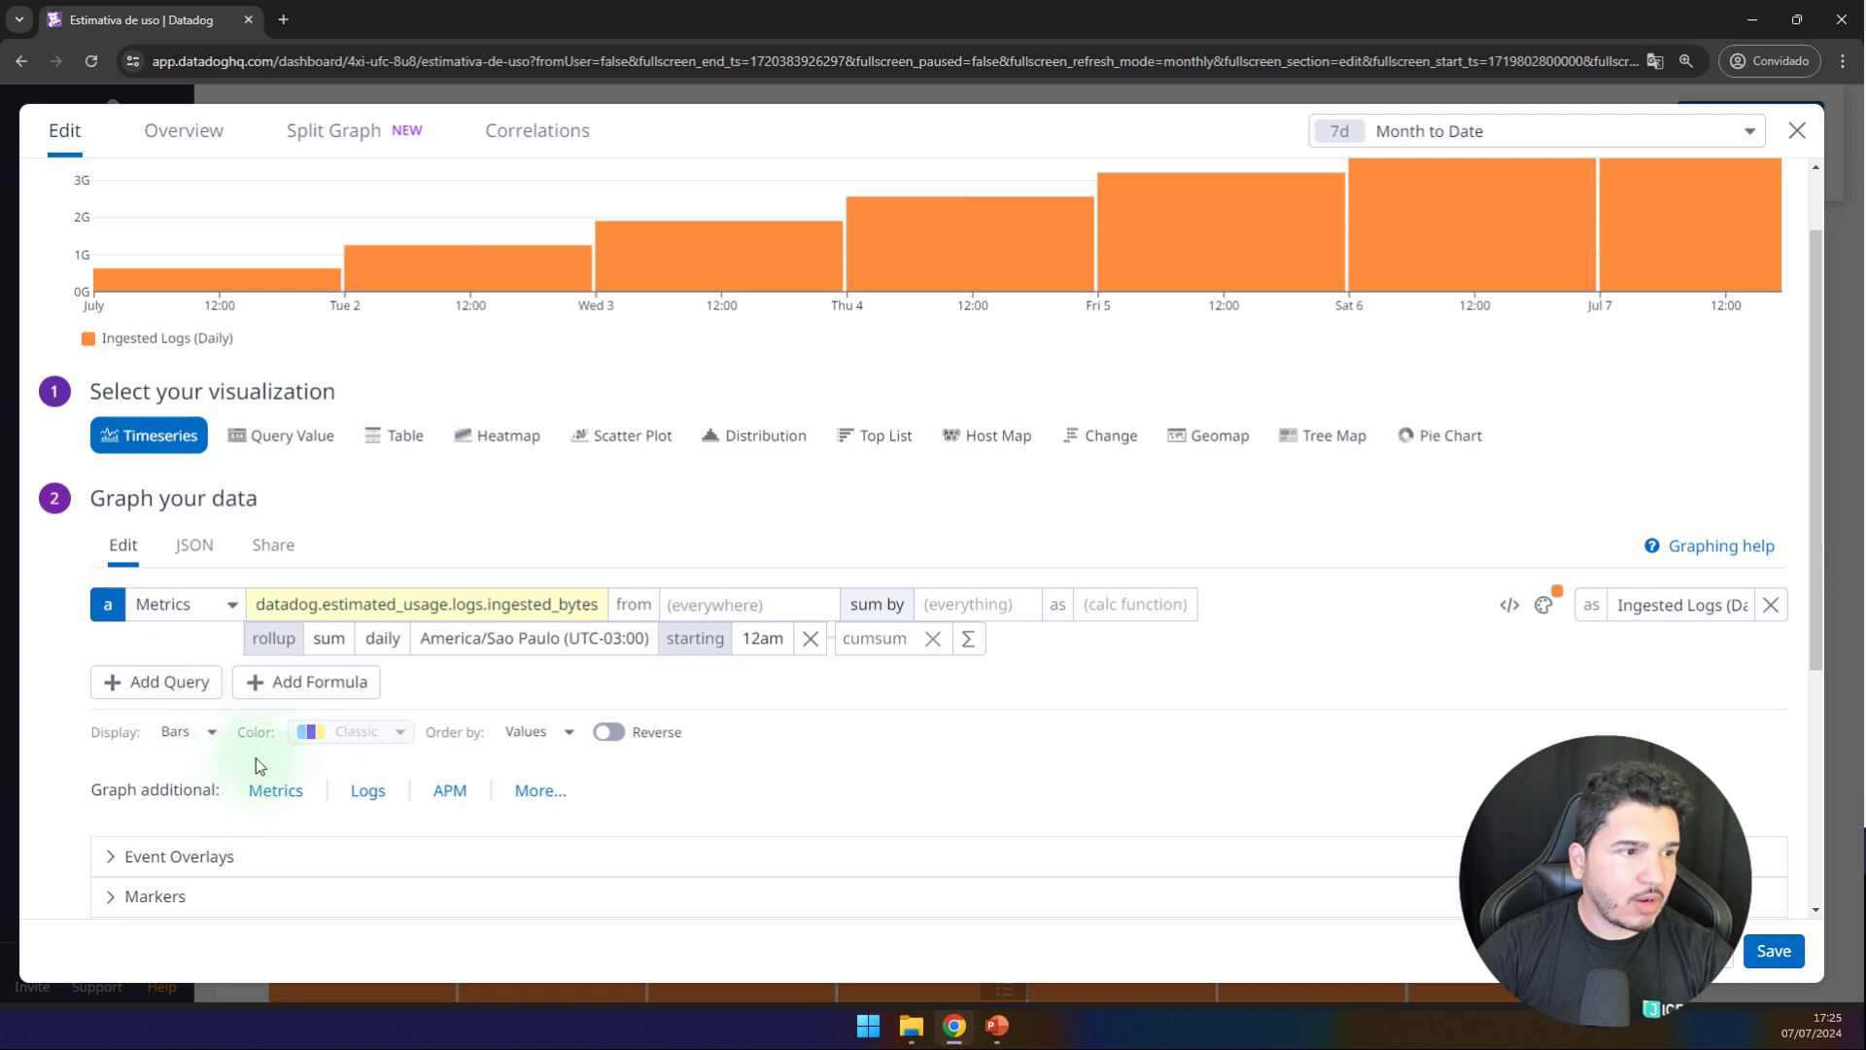
click(206, 735)
click(212, 764)
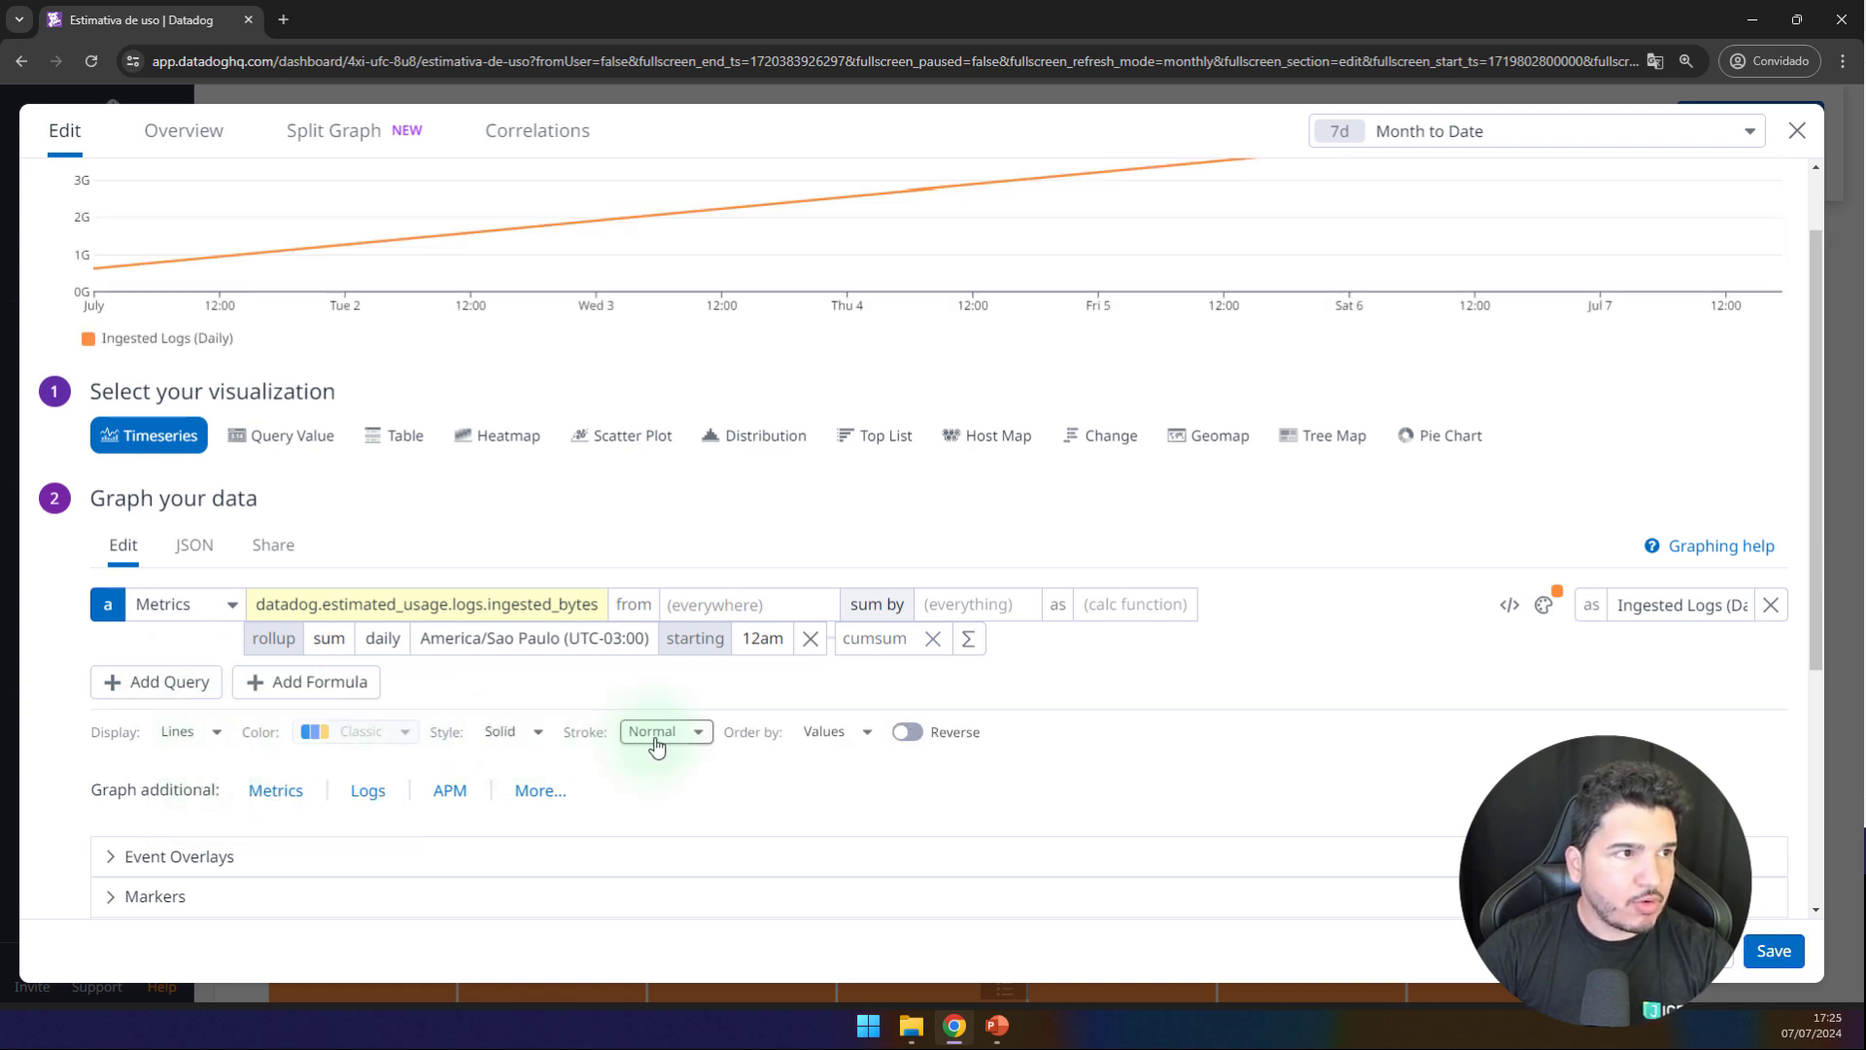
click(688, 744)
click(680, 821)
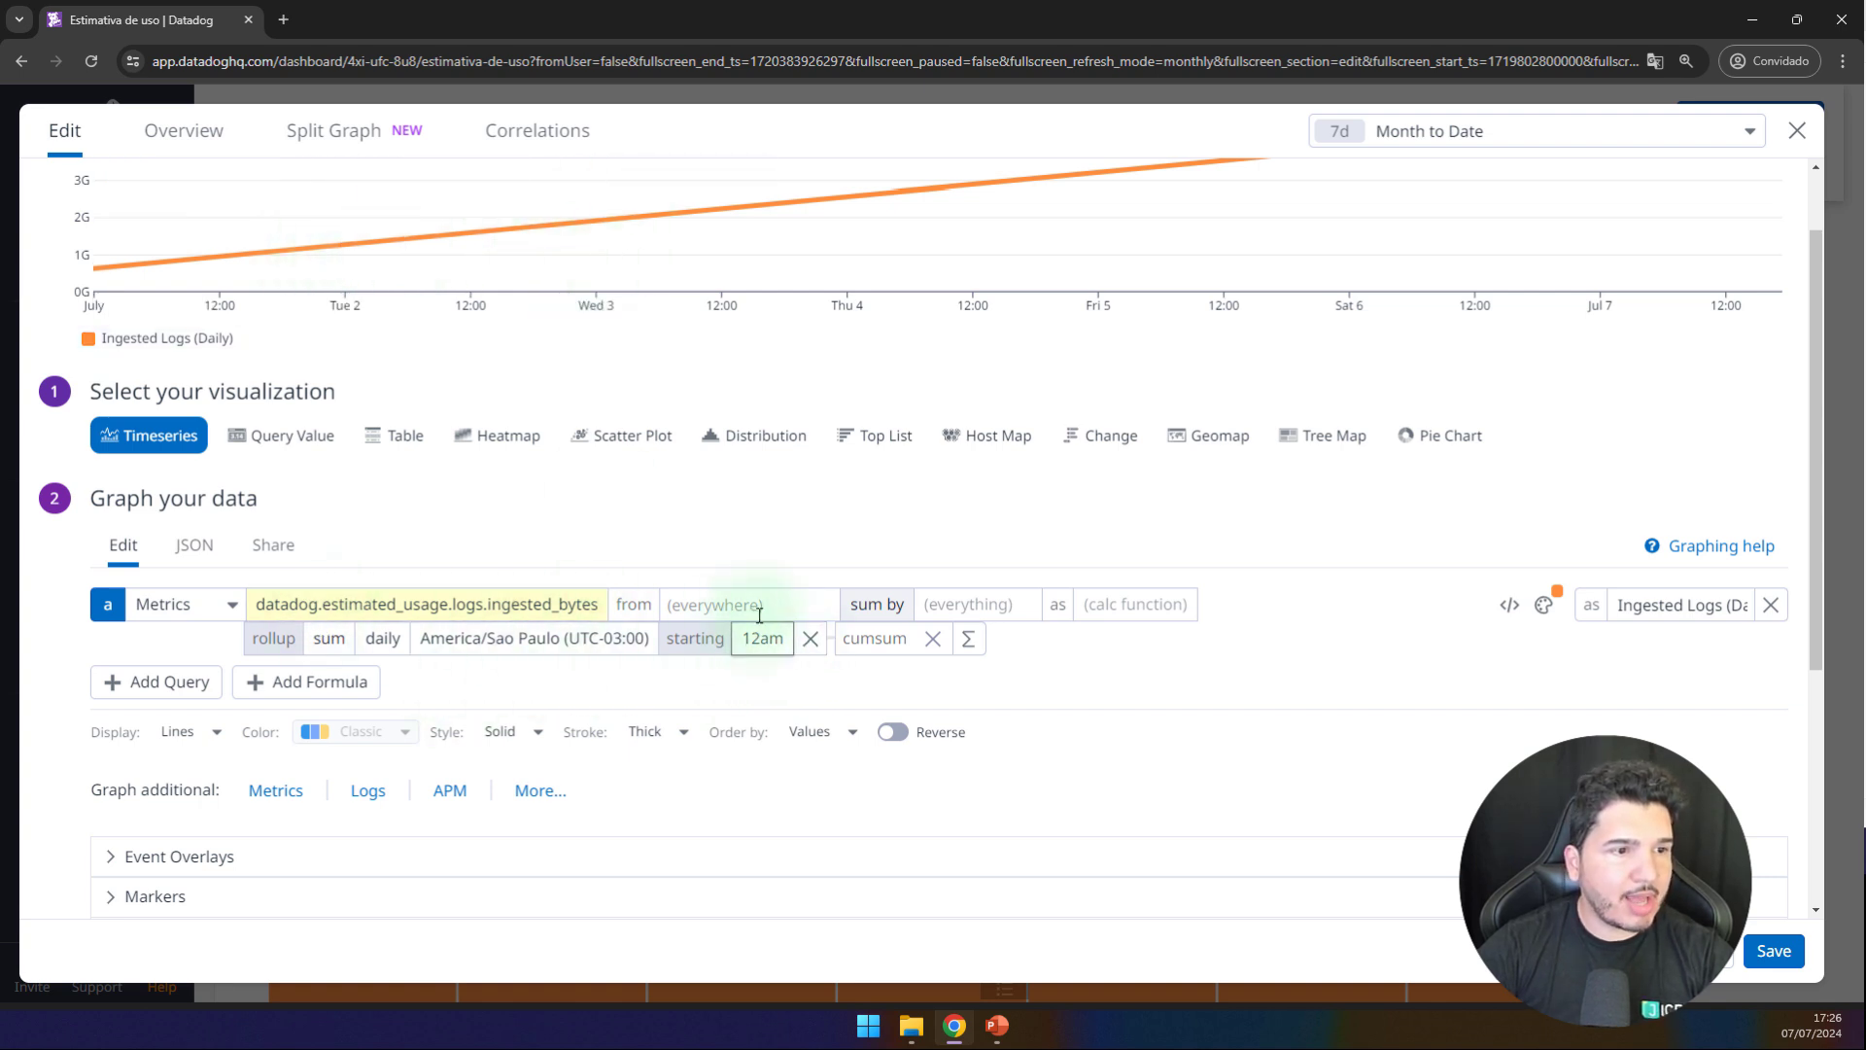
Step: Remove the daily sum rollup from the ingested bytes query, keeping the cumulative sum function
click(807, 641)
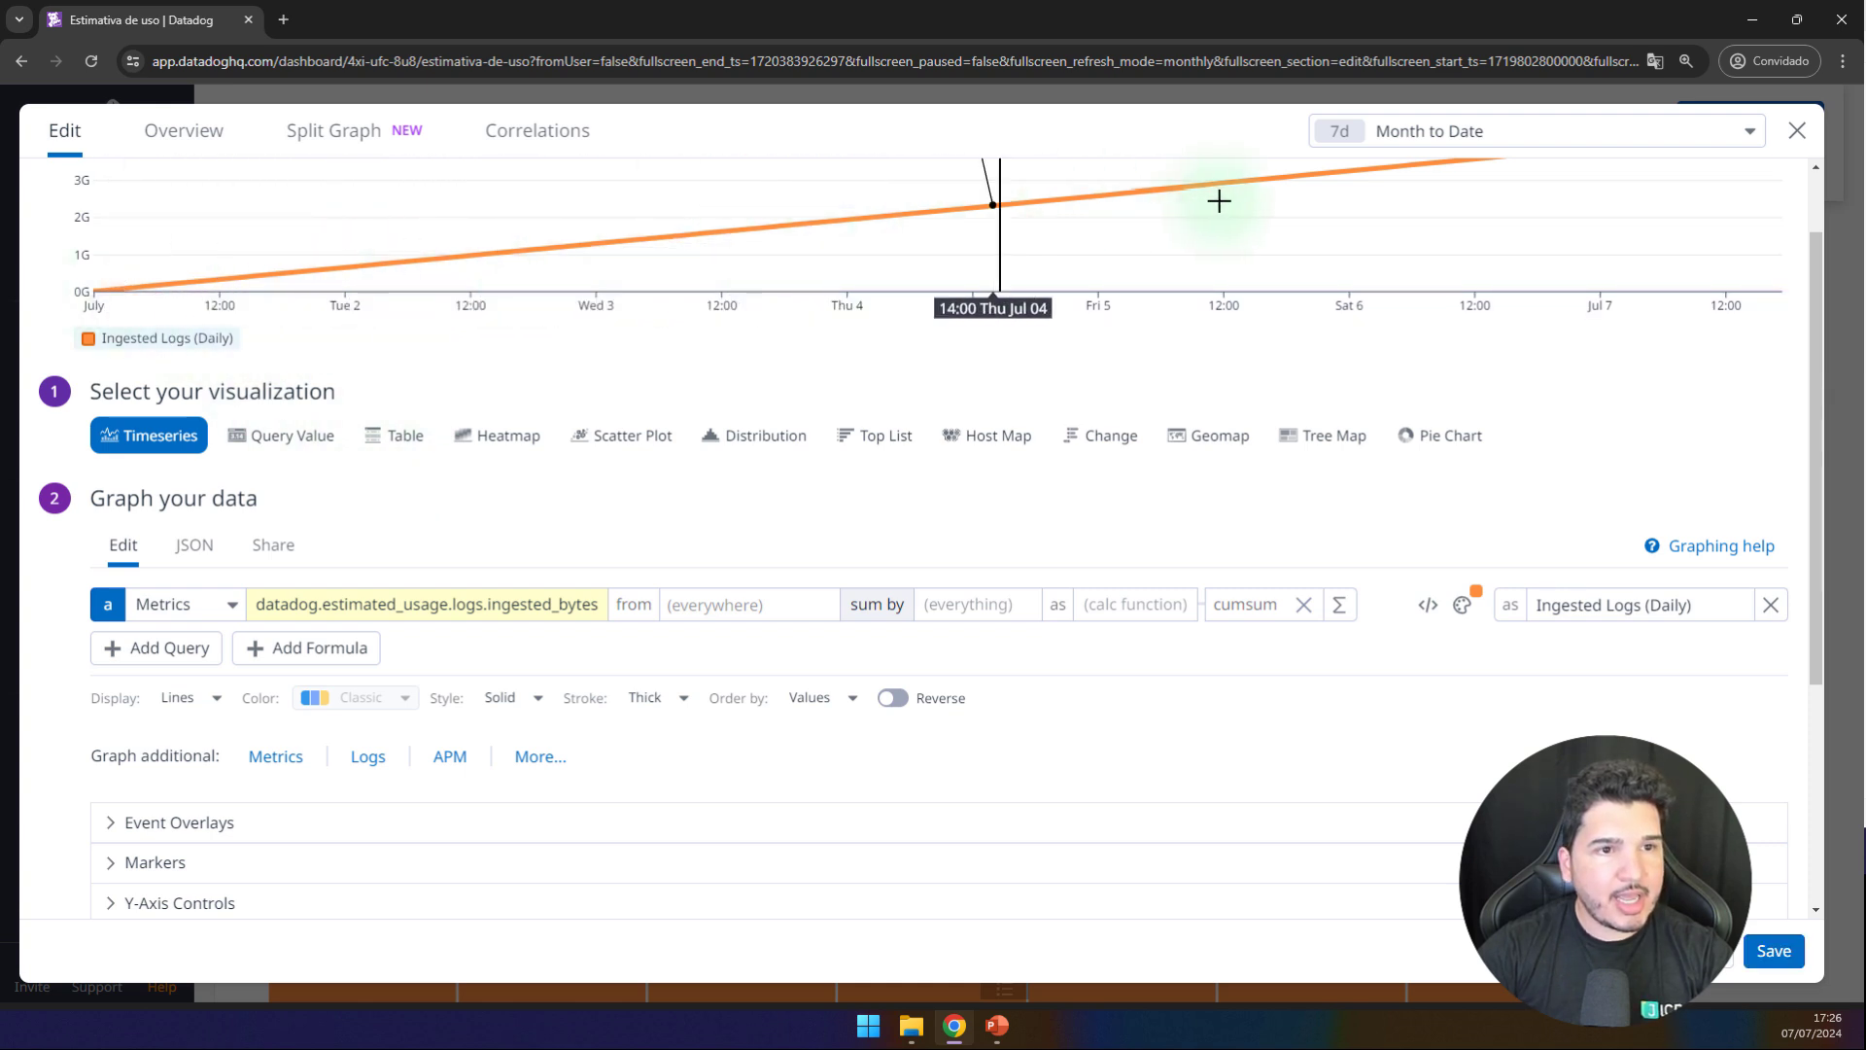
scroll(1363, 183, up, 1)
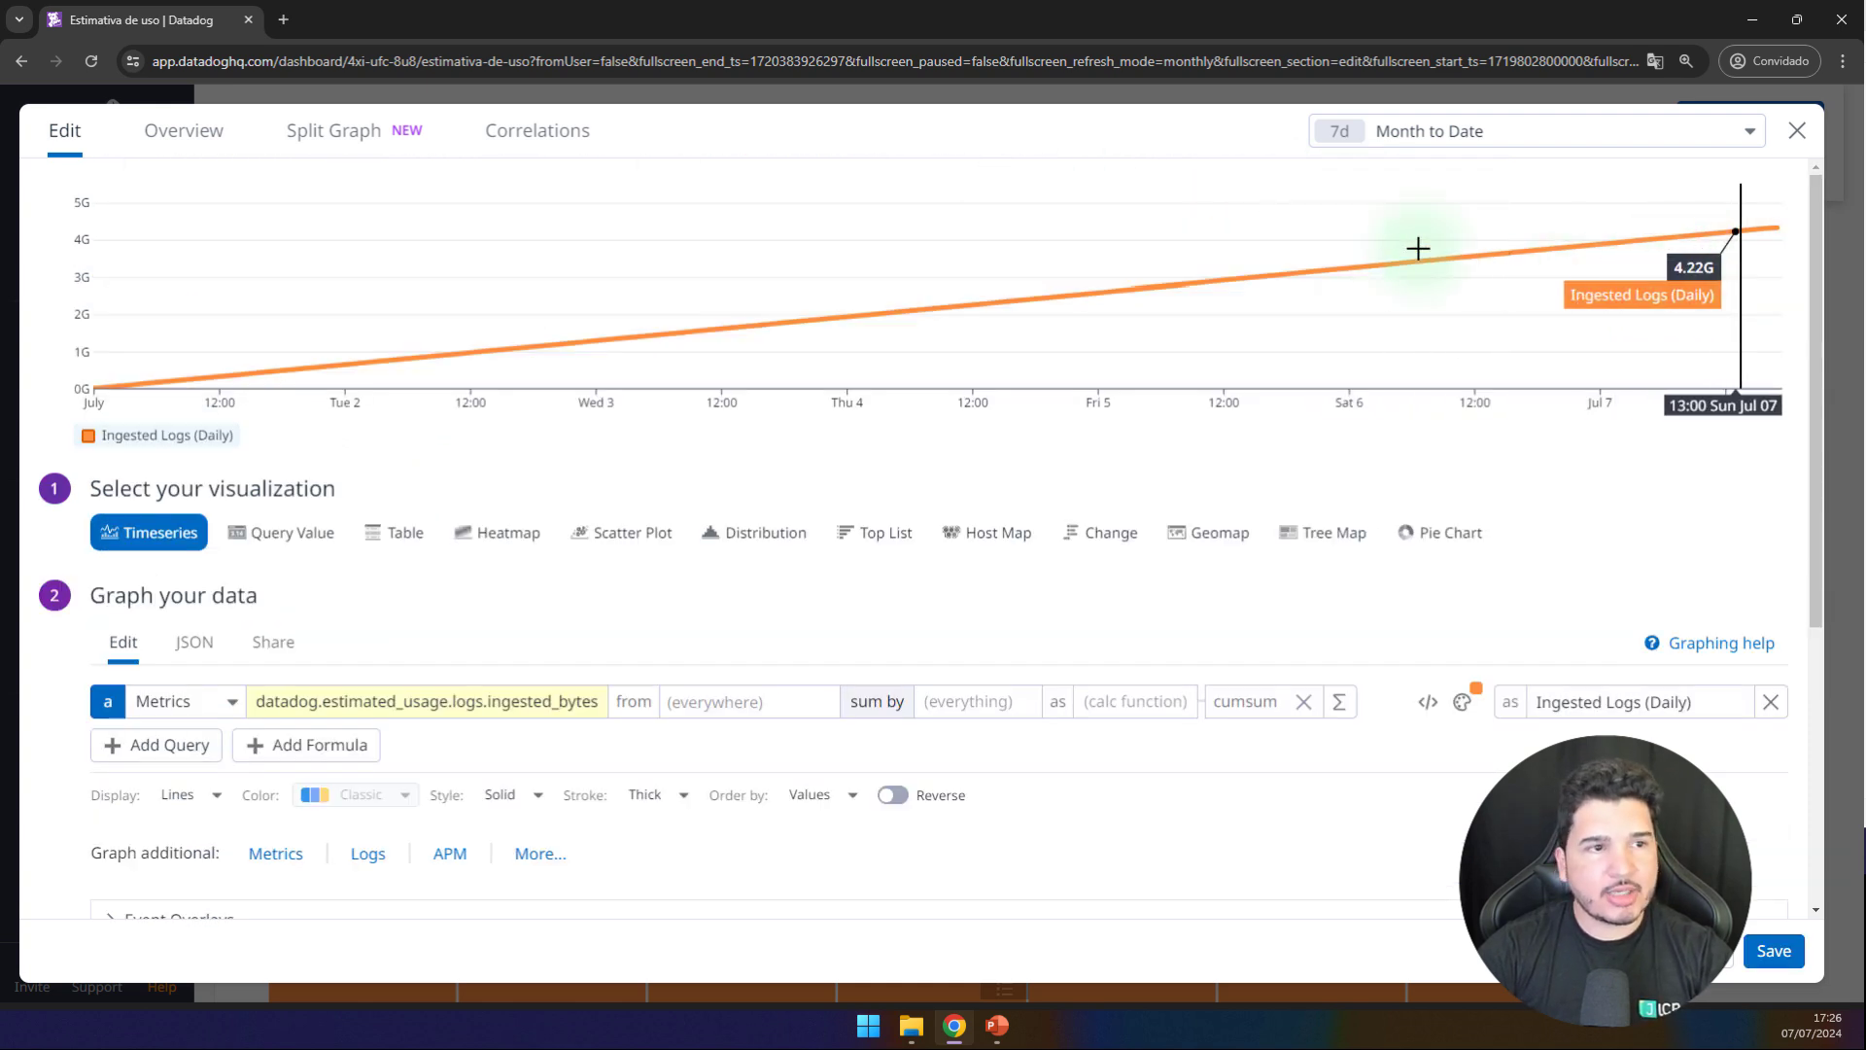
scroll(1390, 390, down, 2)
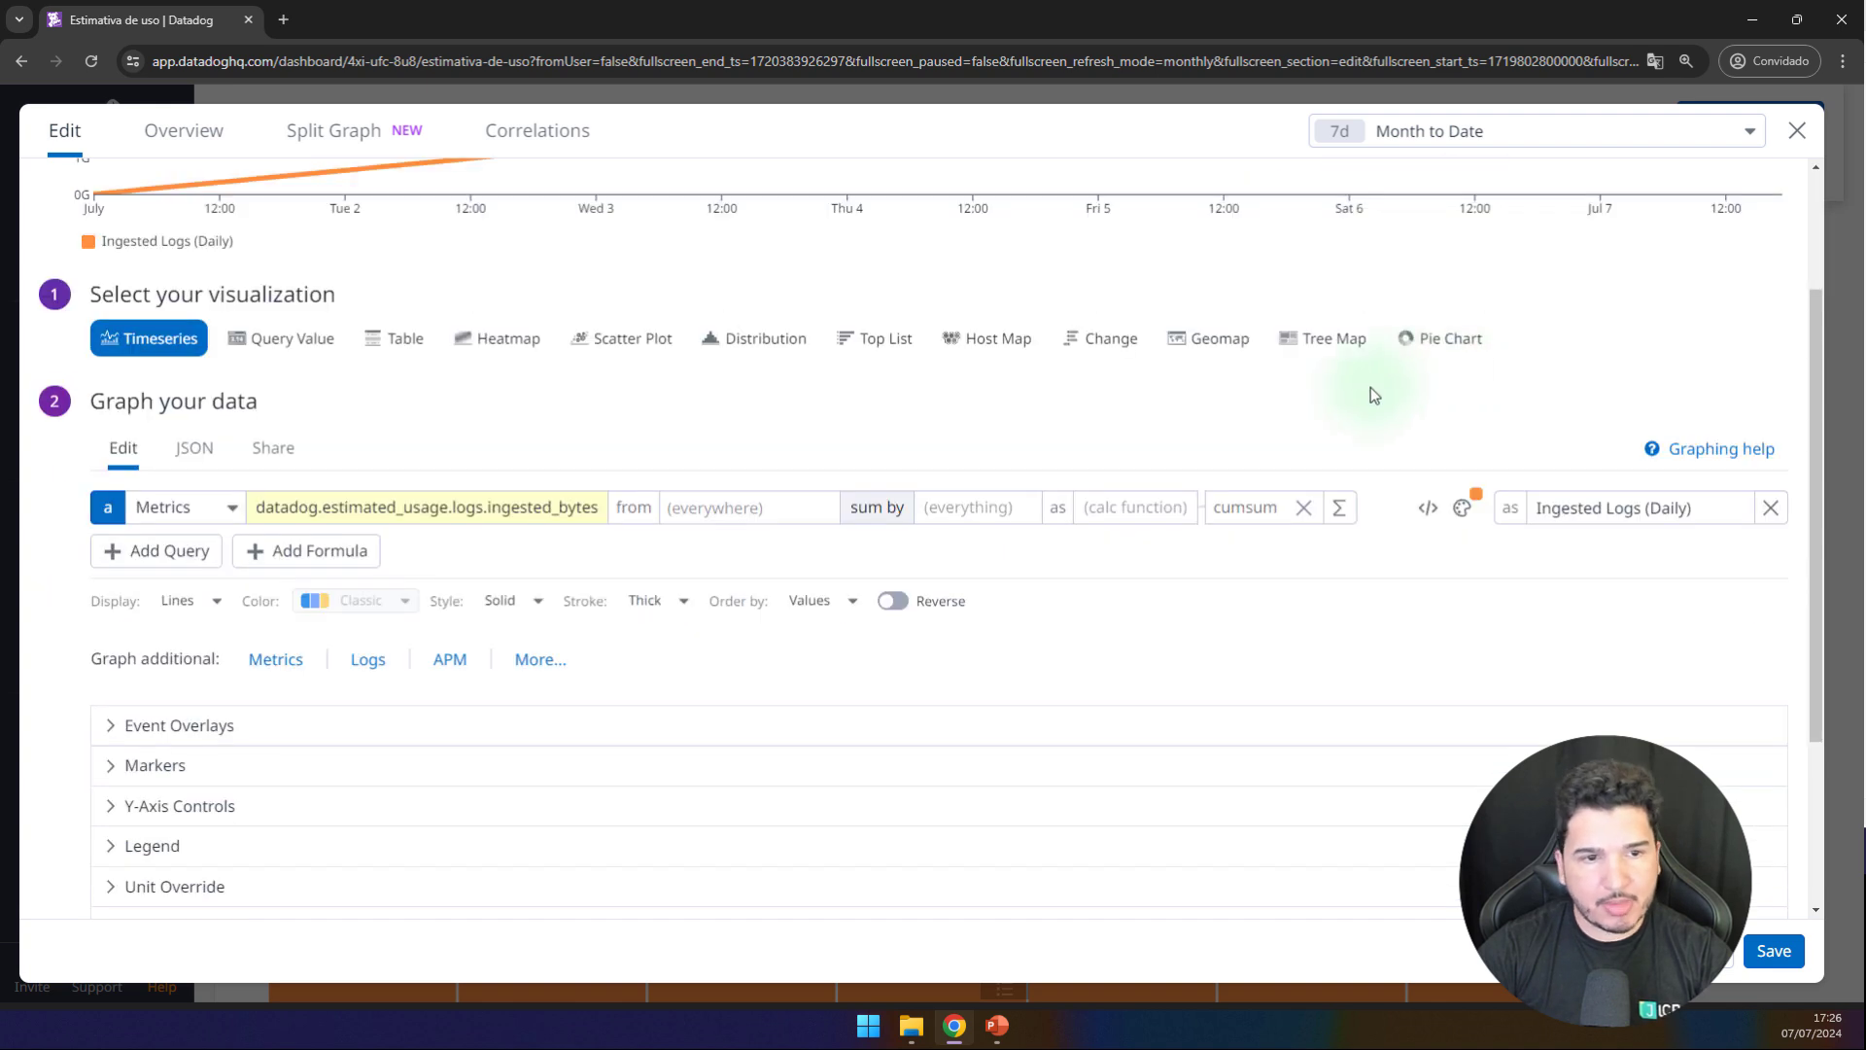
Step: Rename both the query alias and the graph title to Ingested Logs (Cumulative), and save the widget
scroll(1044, 481, down, 1)
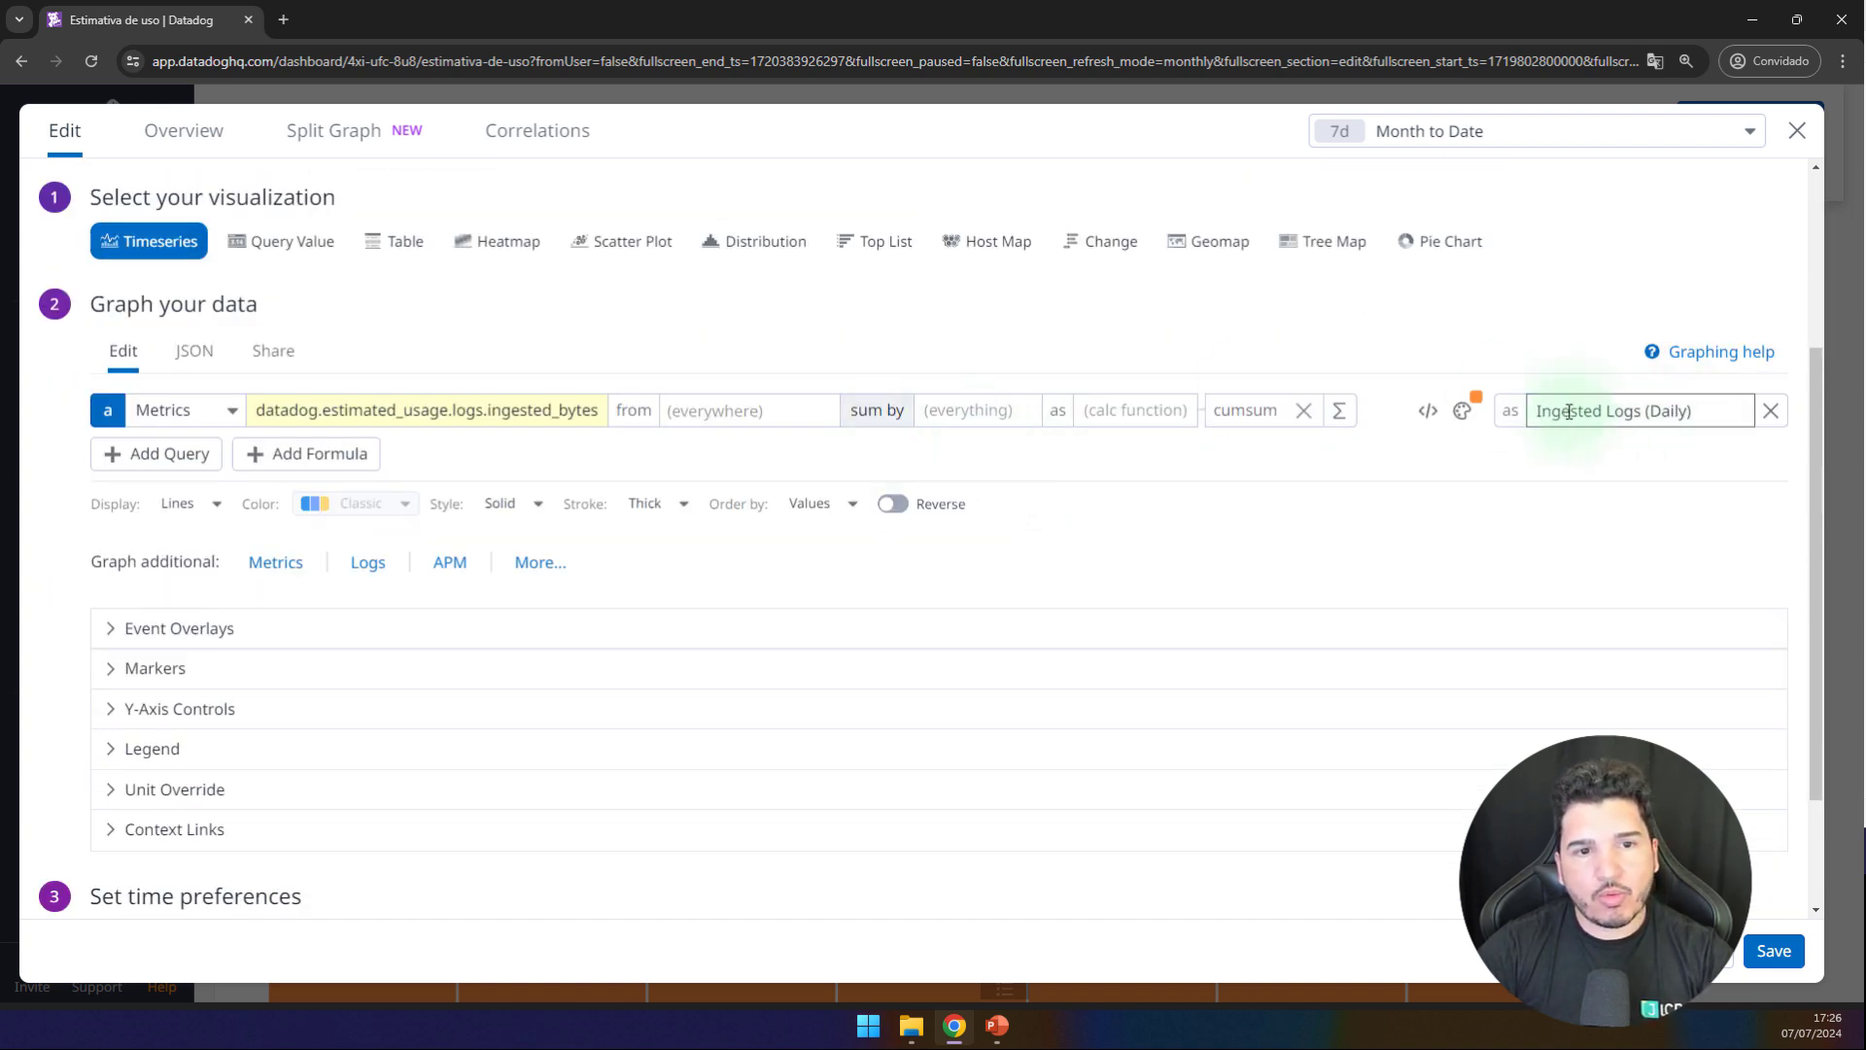
double_click(1665, 414)
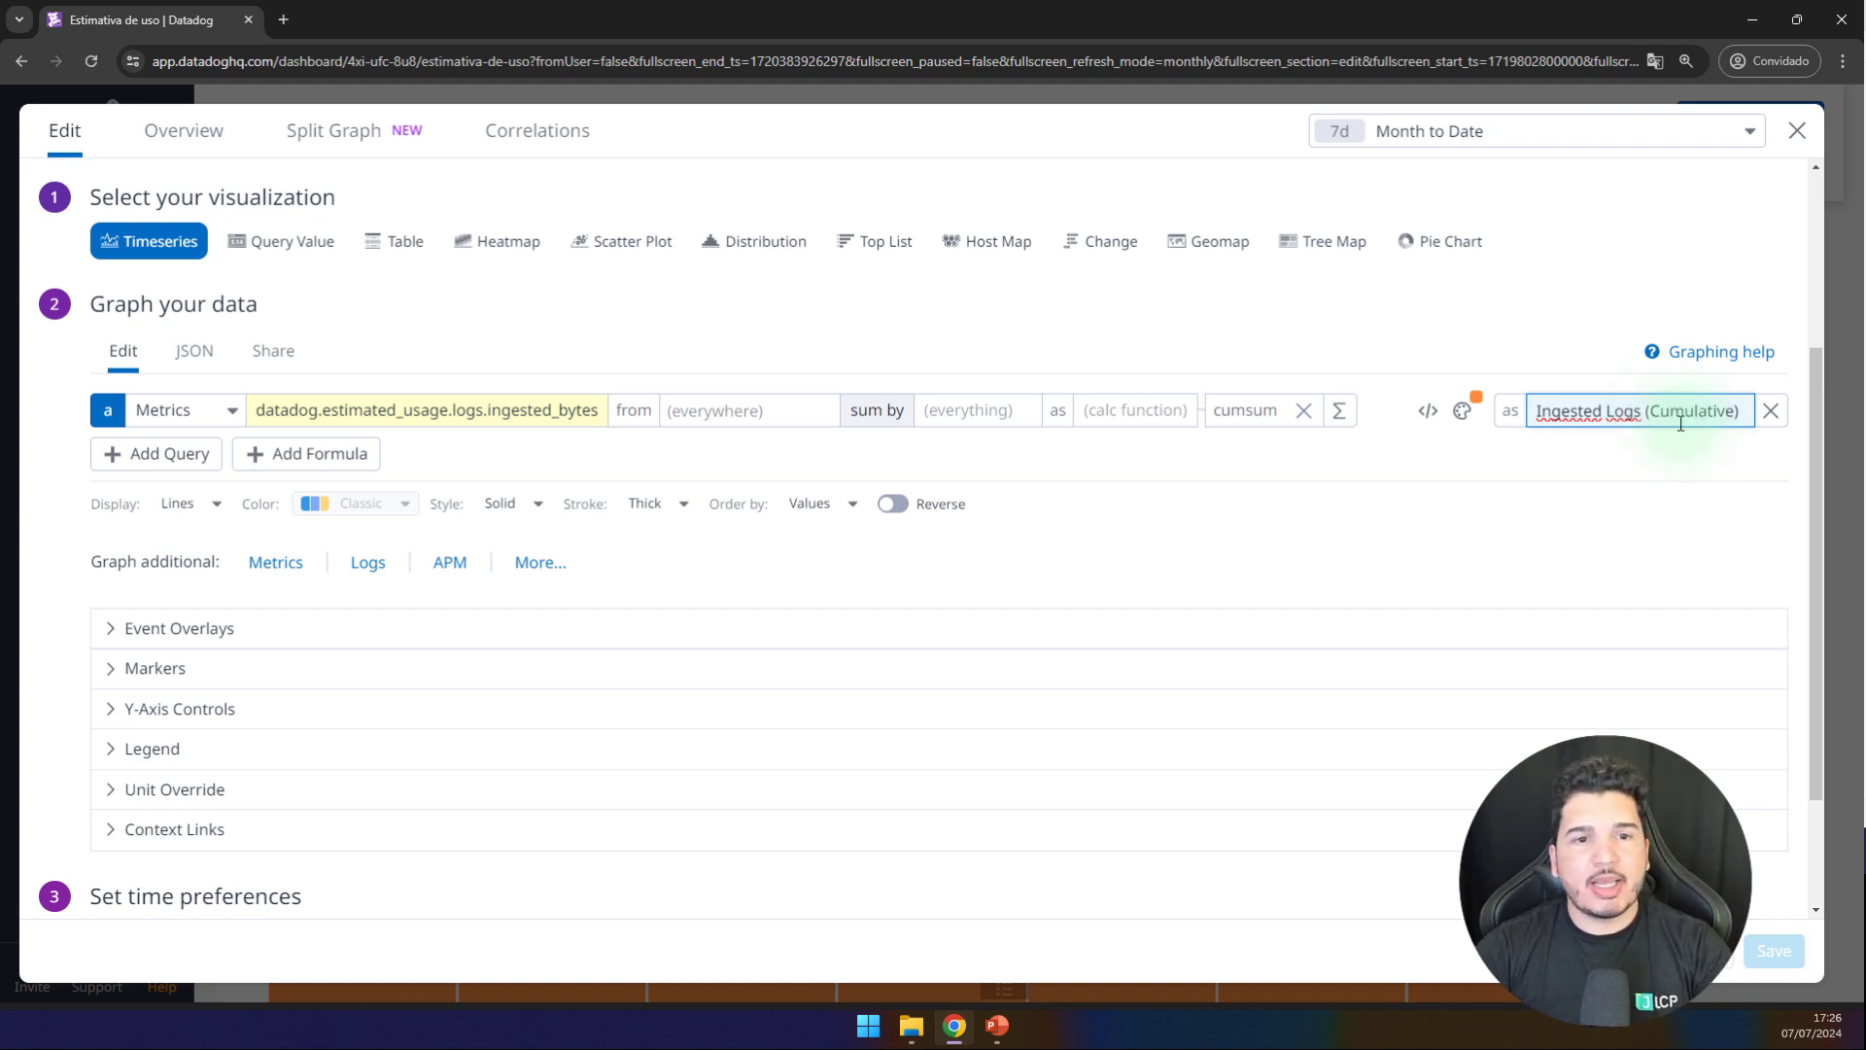
triple_click(1680, 421)
key(ctrl+c)
drag(357, 891, 75, 895)
key(ctrl+v)
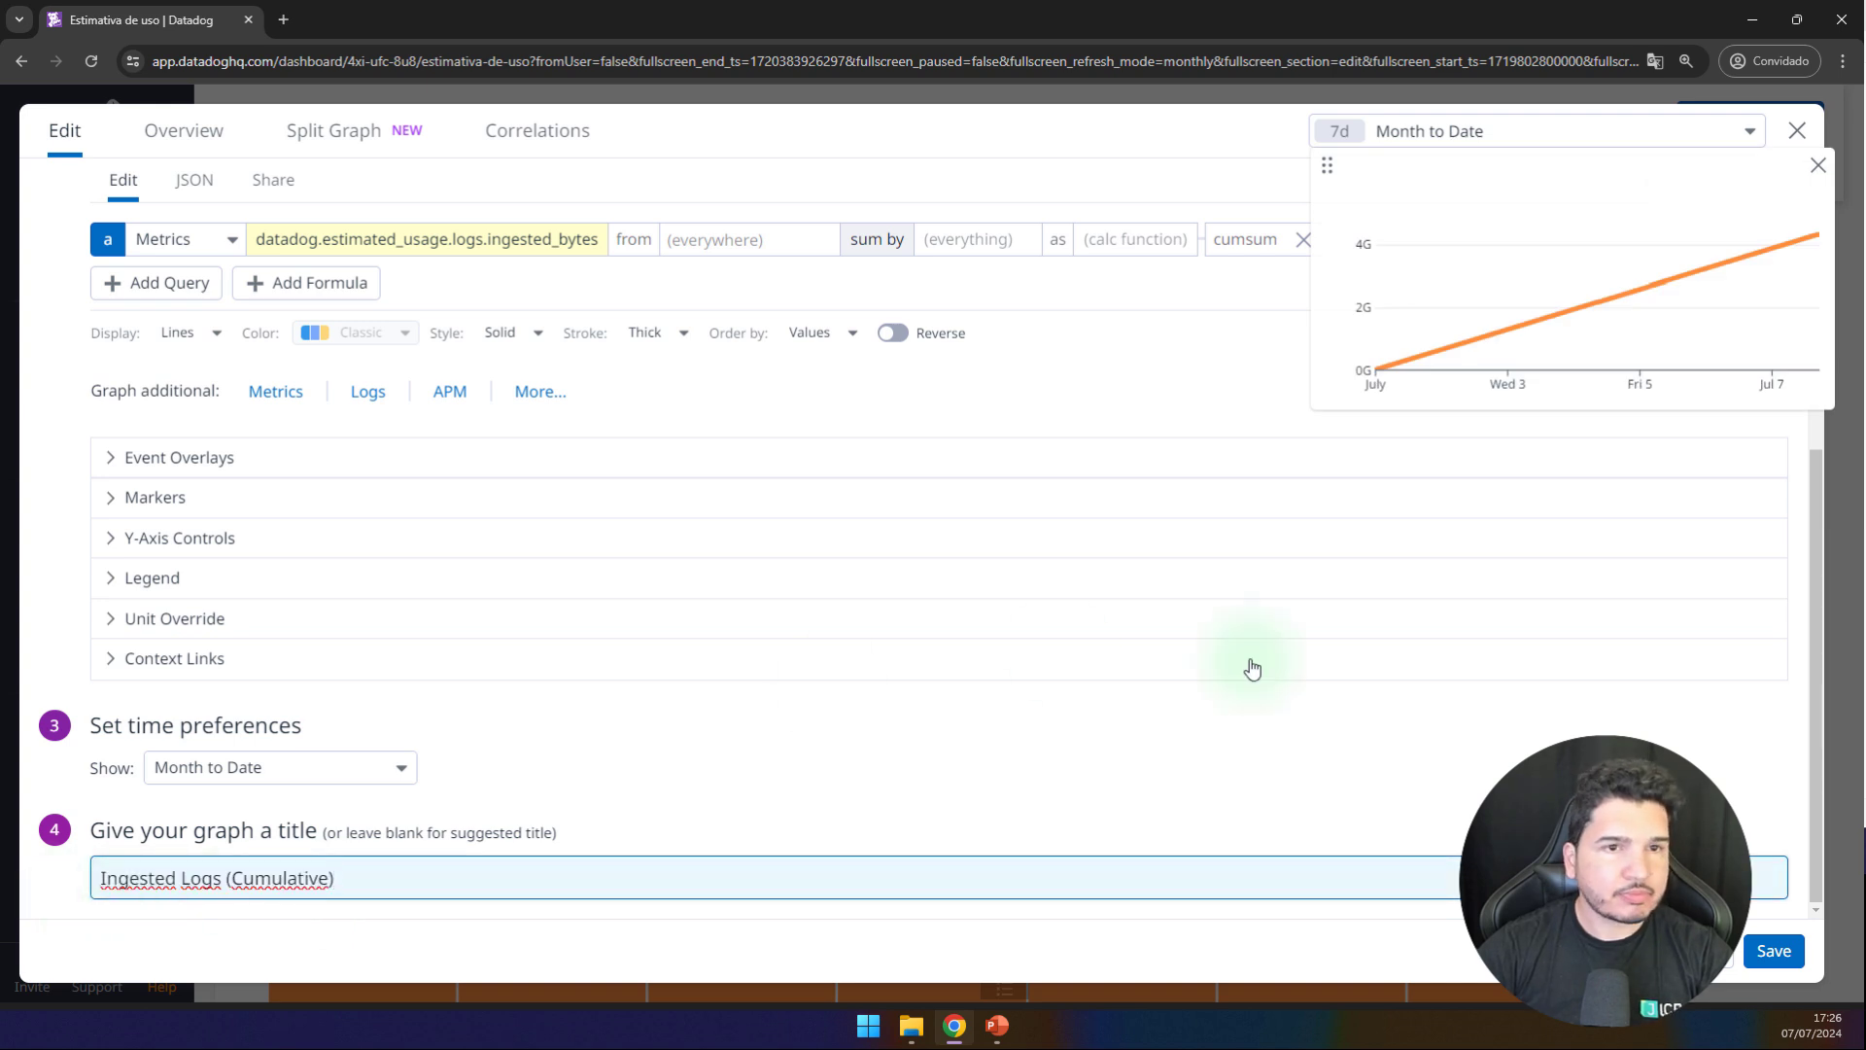
click(1774, 951)
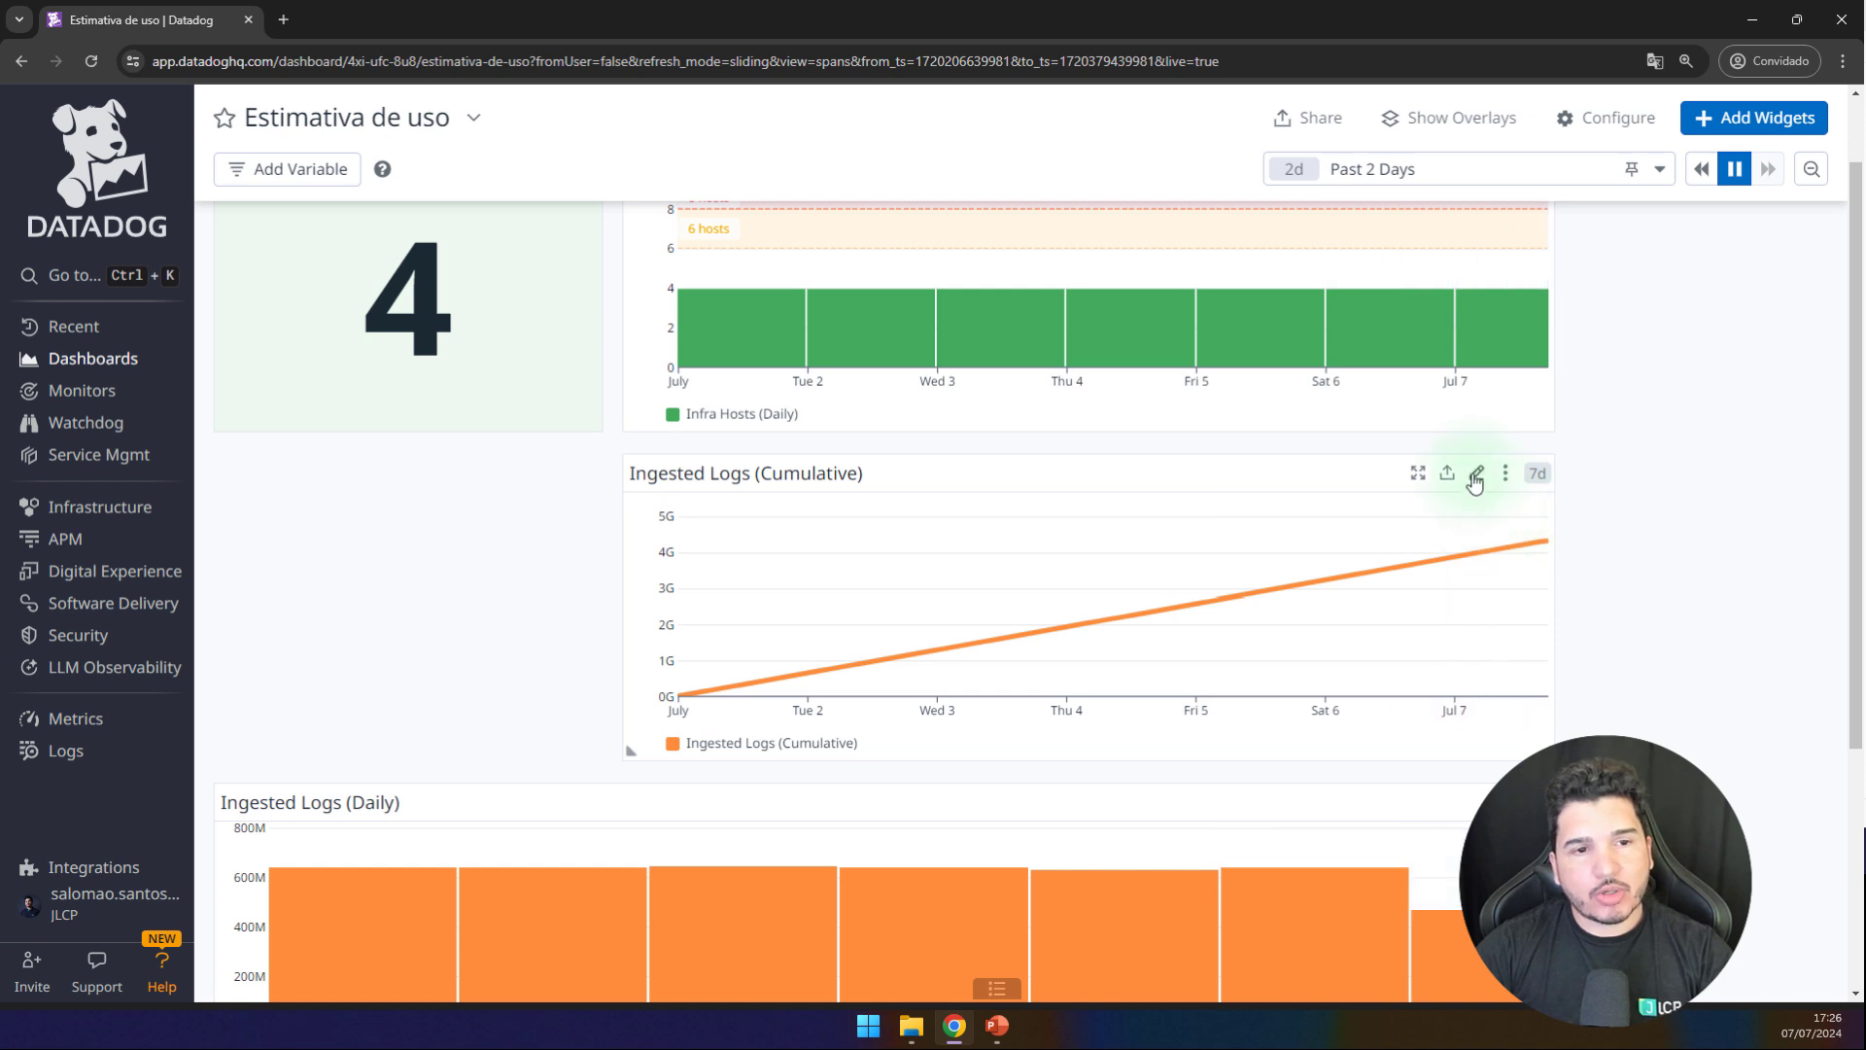
Step: Clone the Ingested Logs (Cumulative) graph, arranging a narrow one below the hosts value widget and a wide one below the hosts graph
drag(1536, 747, 1001, 751)
click(961, 473)
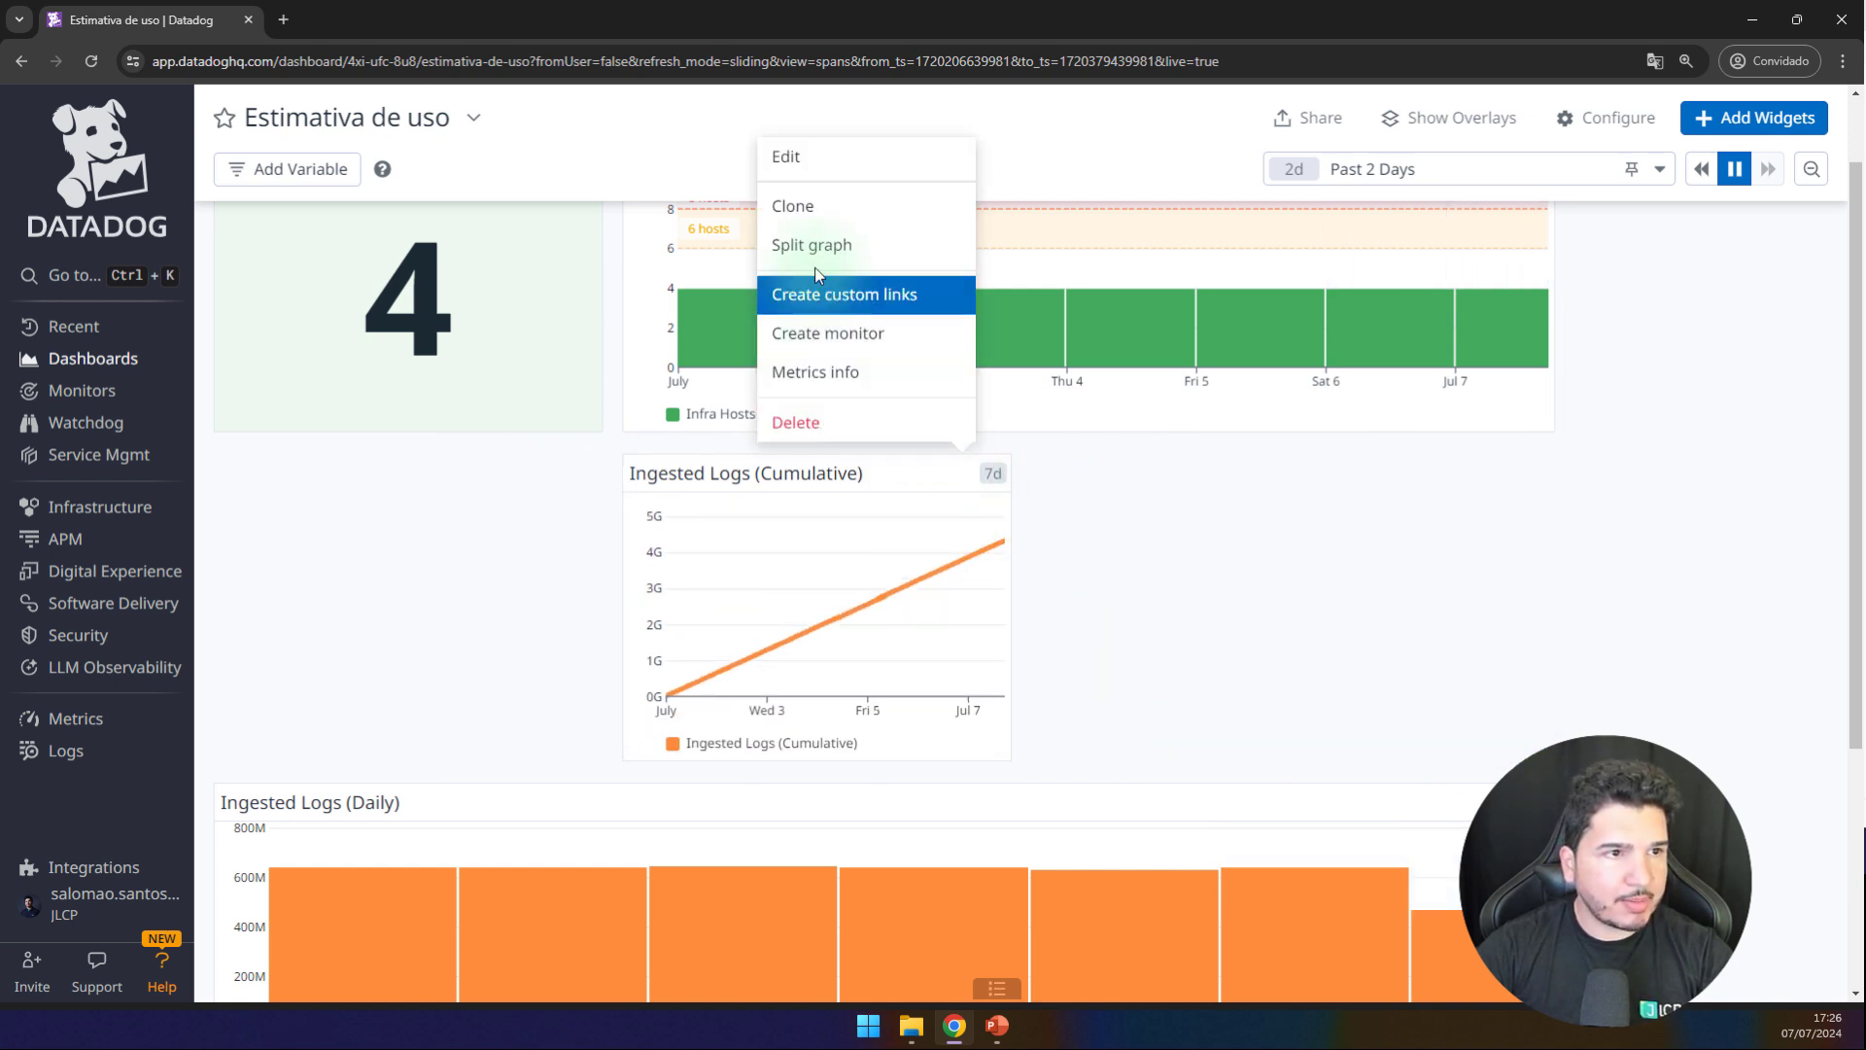
click(807, 226)
drag(680, 474, 312, 467)
mouse_move(999, 749)
mouse_down()
mouse_move(1159, 786)
mouse_move(1575, 783)
mouse_move(1555, 768)
mouse_up()
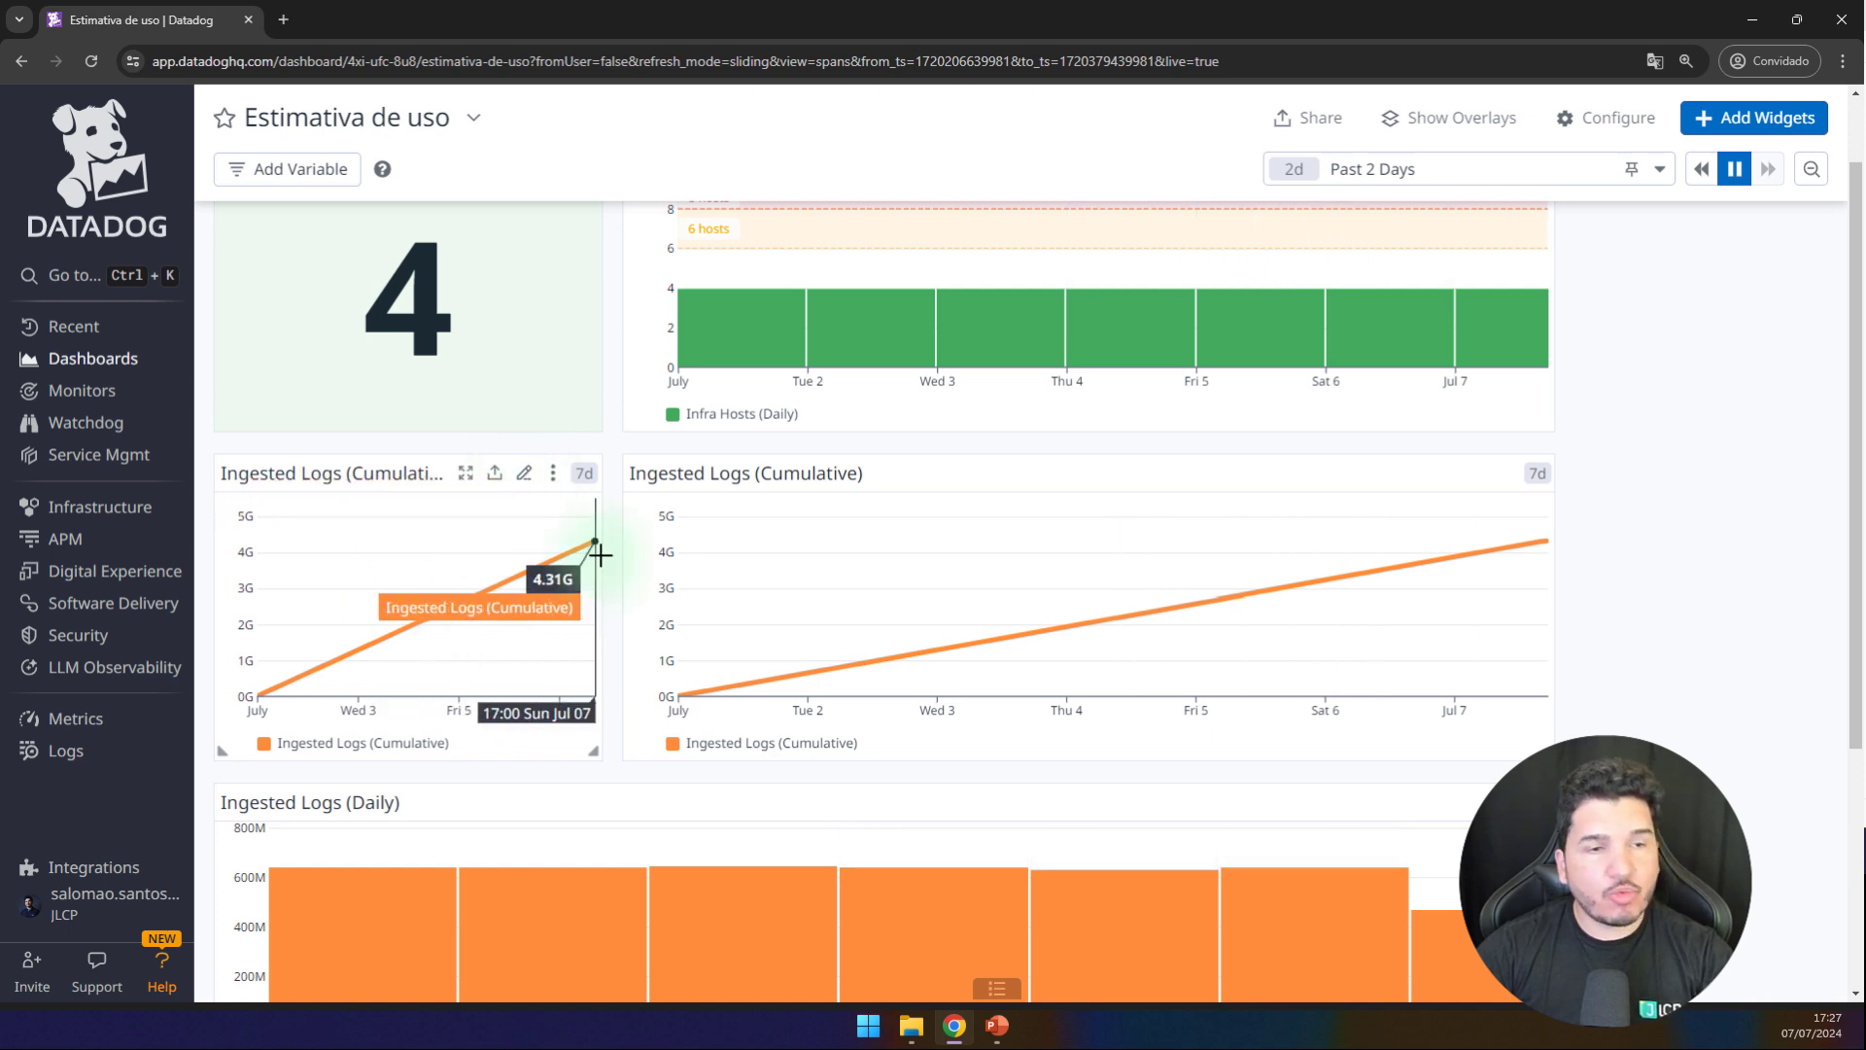
Step: Change the narrow Ingested Logs (Cumulative) widget to a Query Value visualization and remove its cumsum function
click(525, 475)
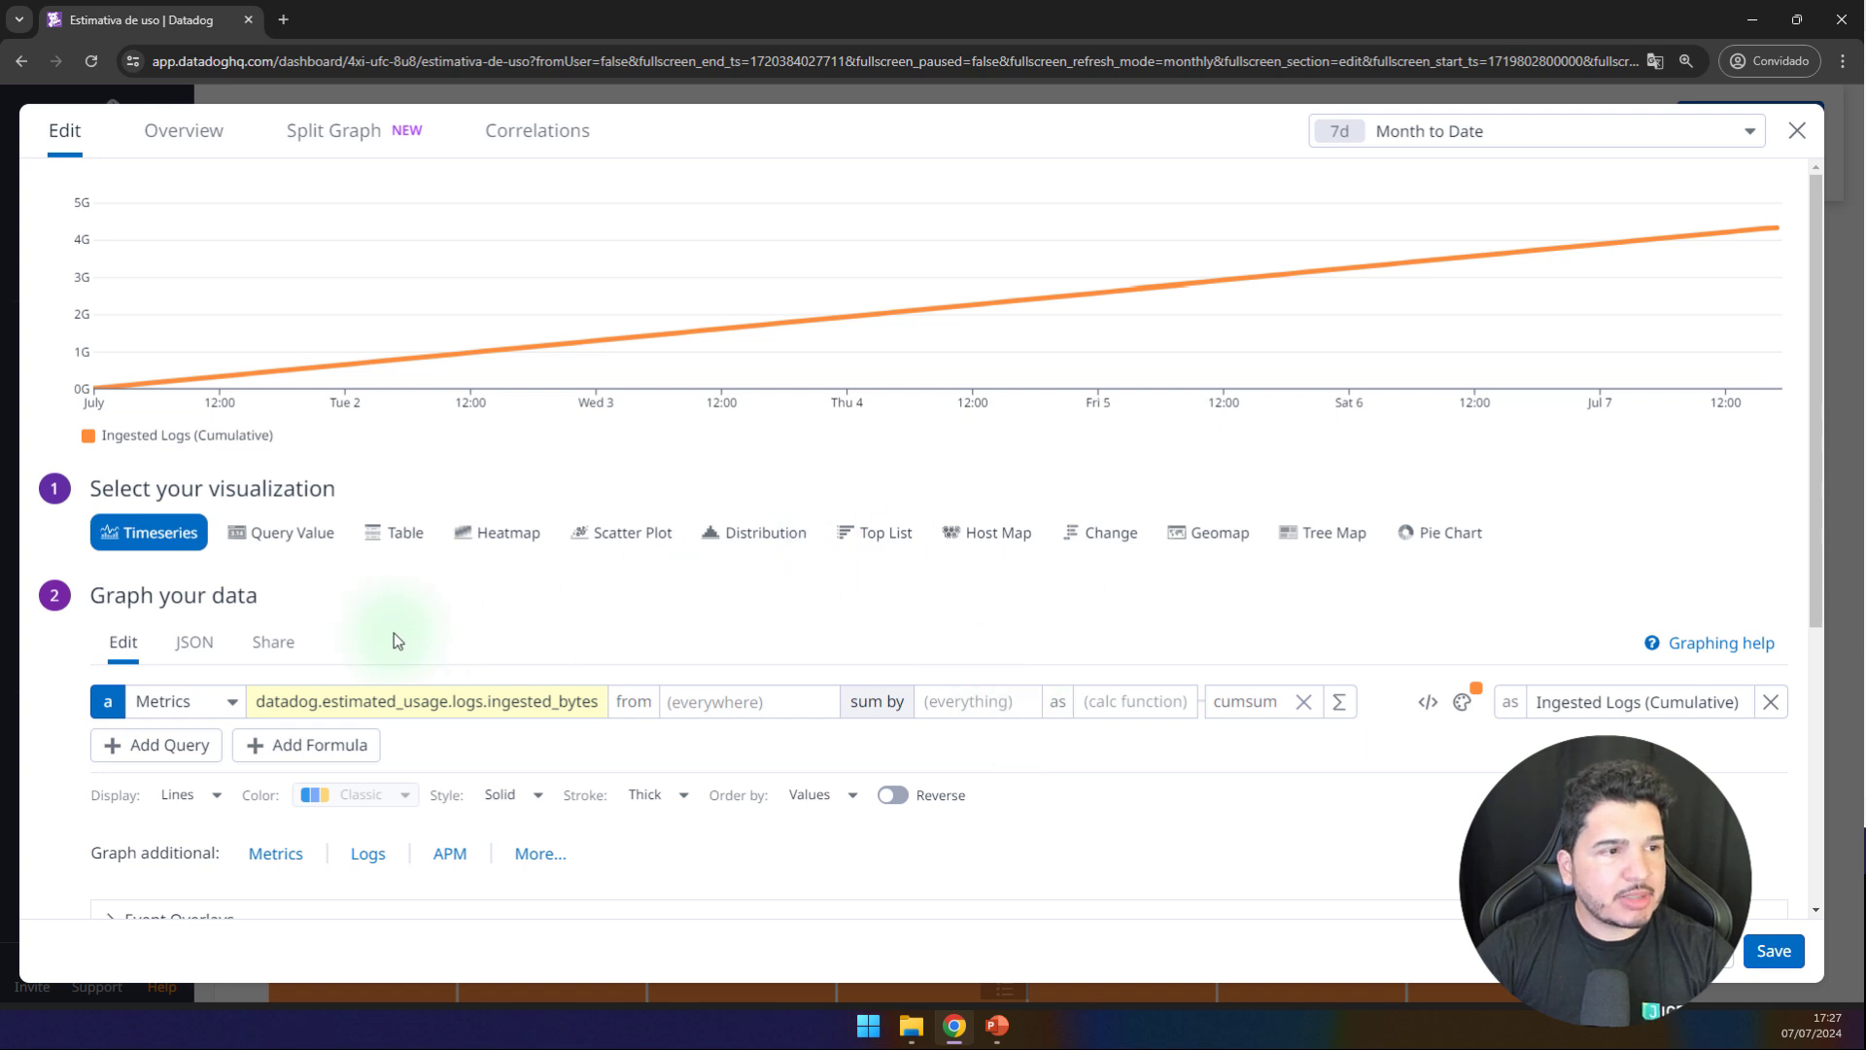
click(281, 533)
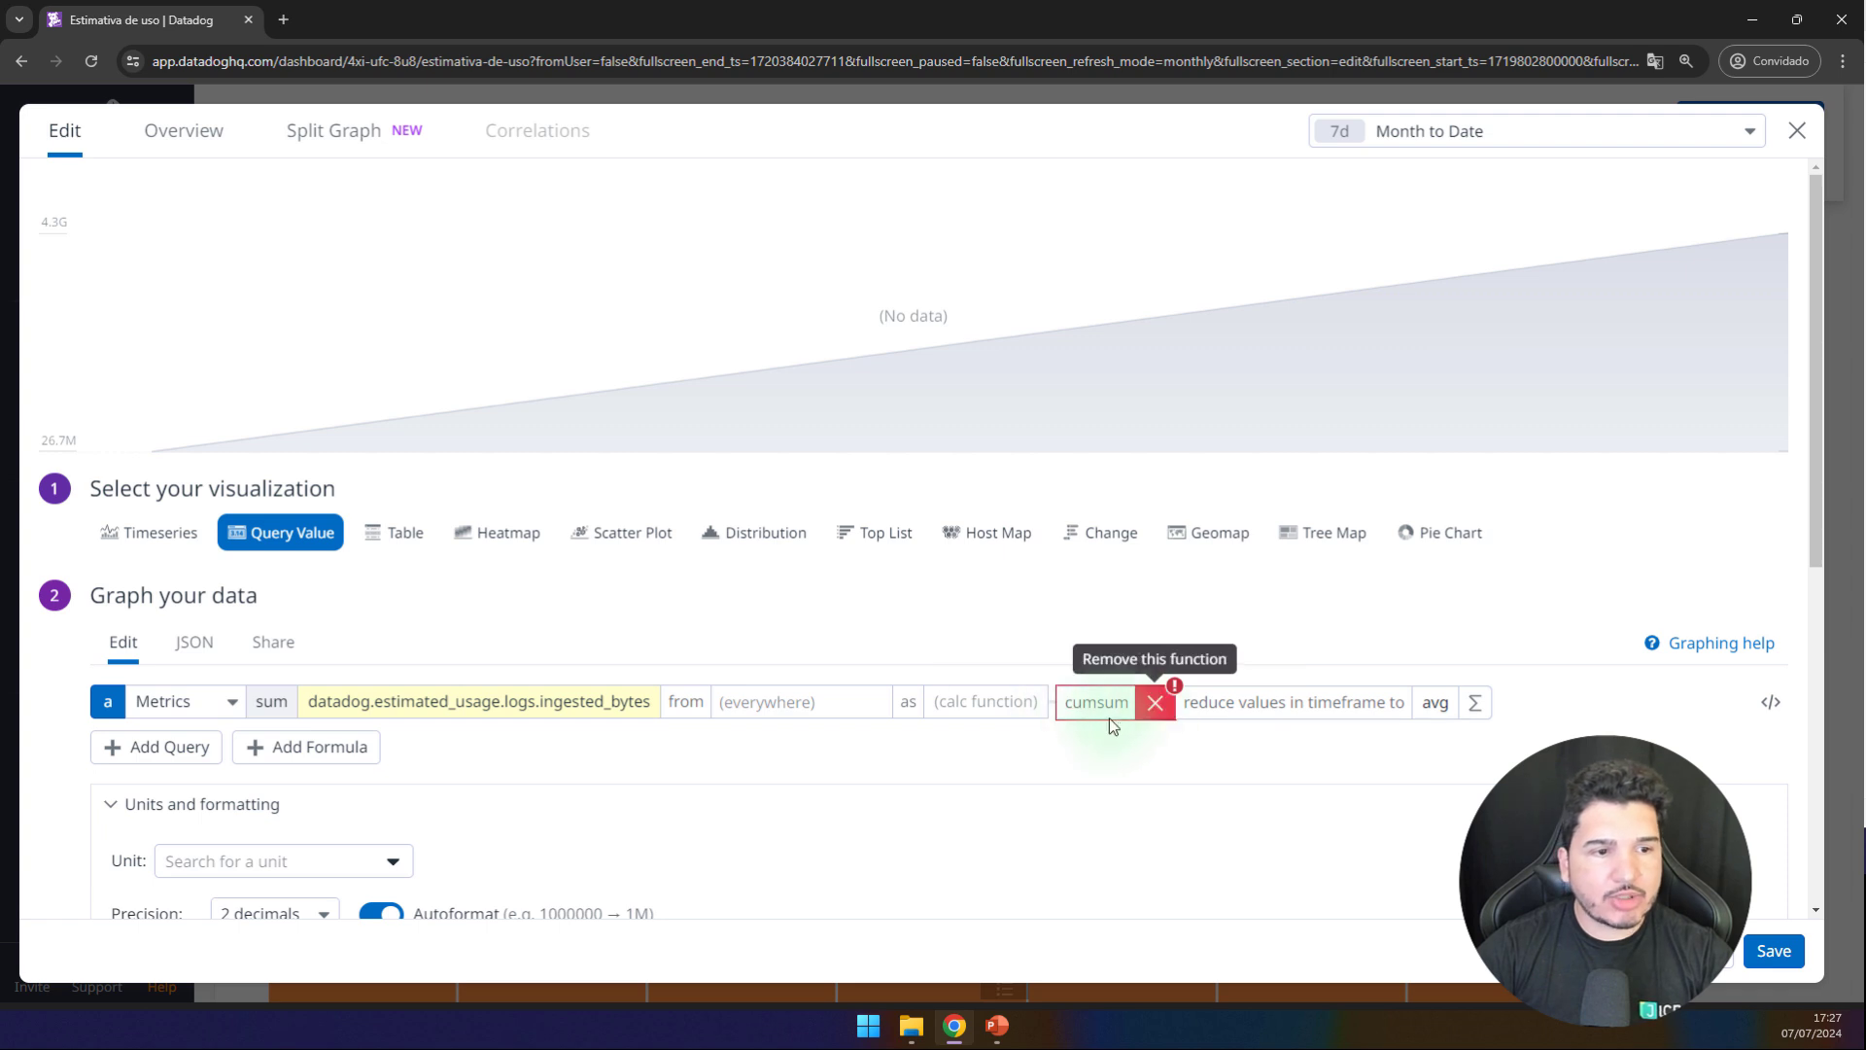
click(1155, 702)
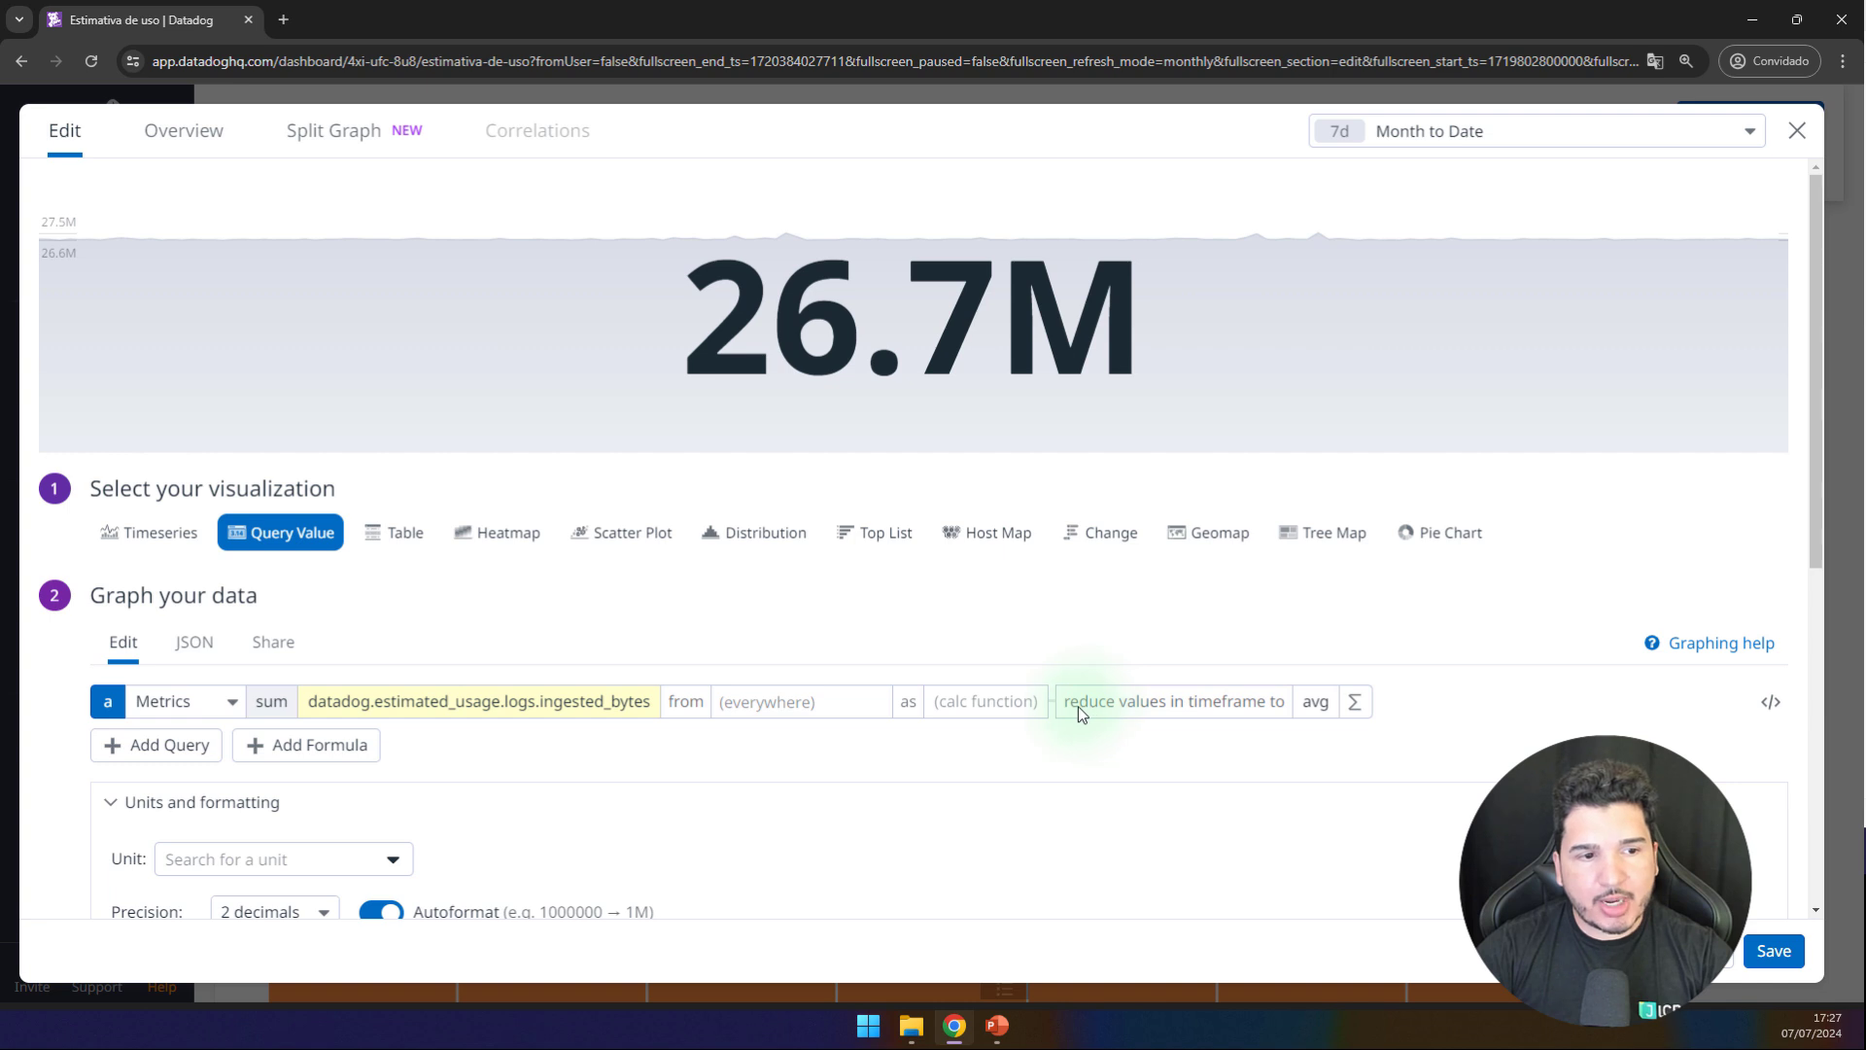
Step: Reduce the ingested bytes values in the timeframe to sum and save the query value widget
click(1308, 704)
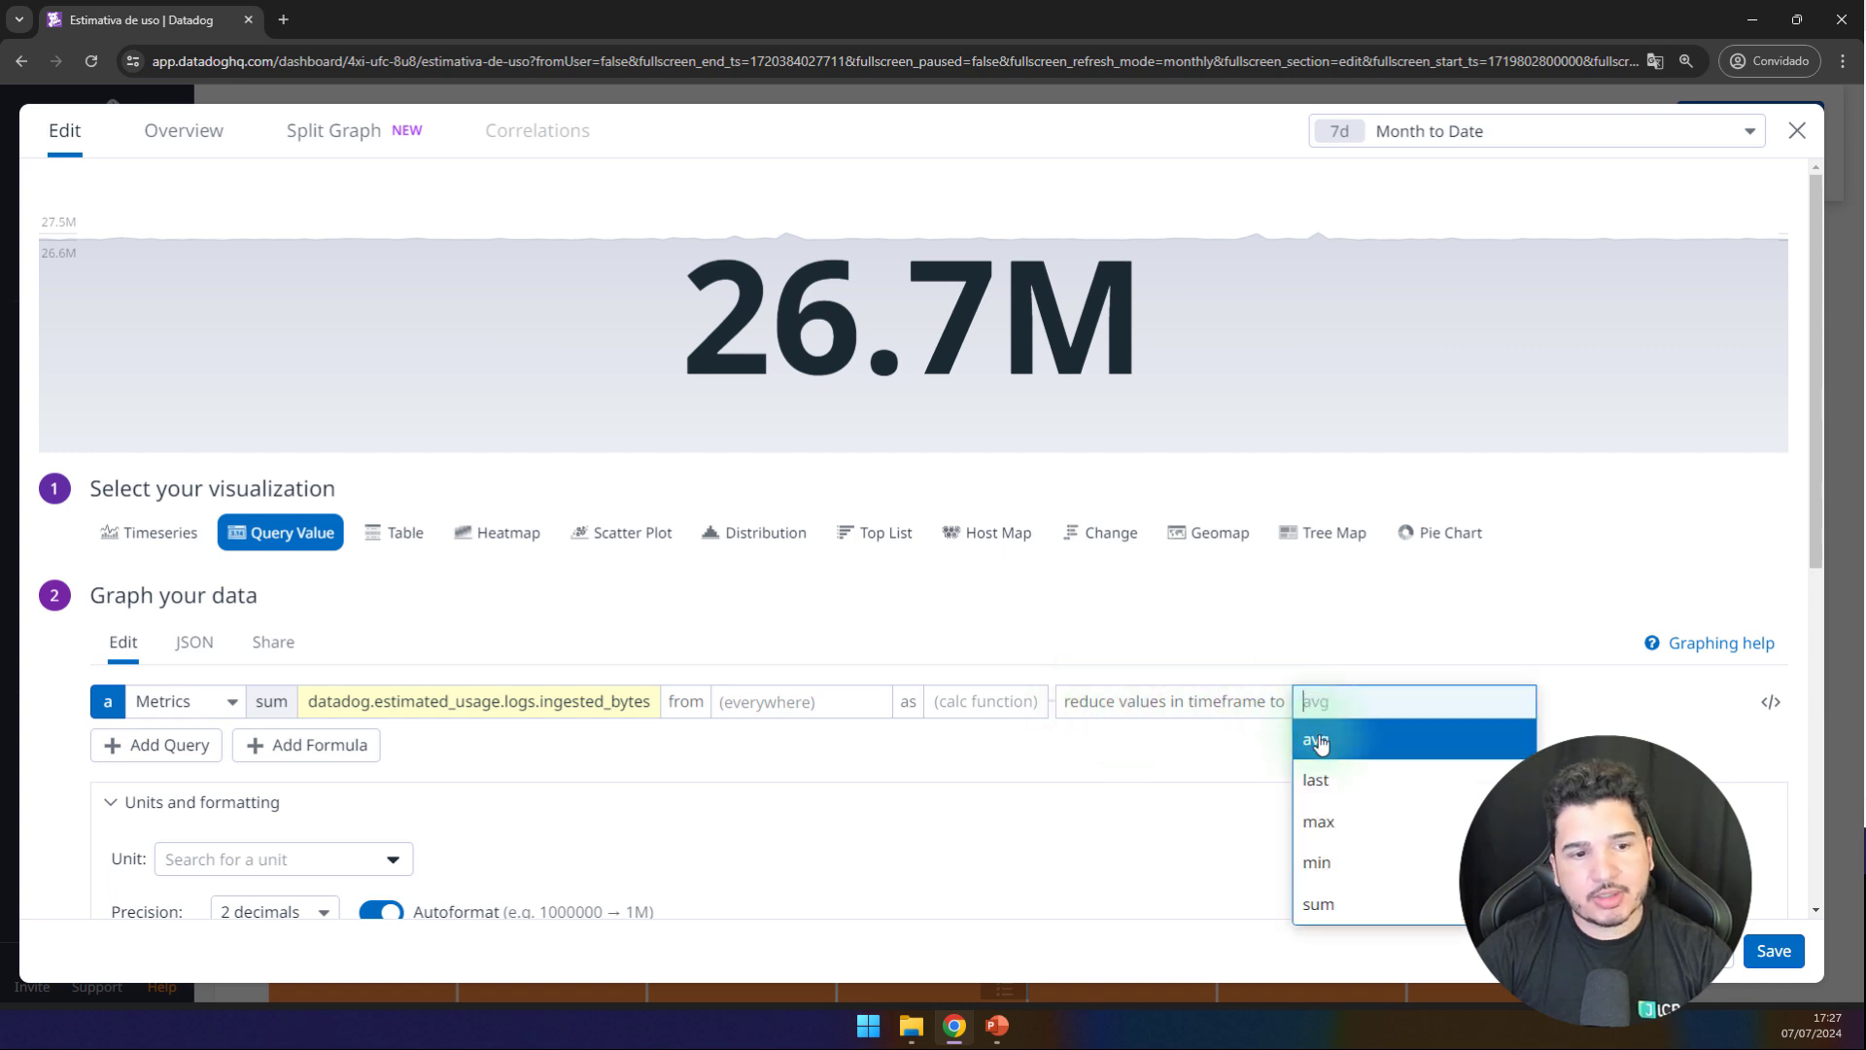
click(1314, 896)
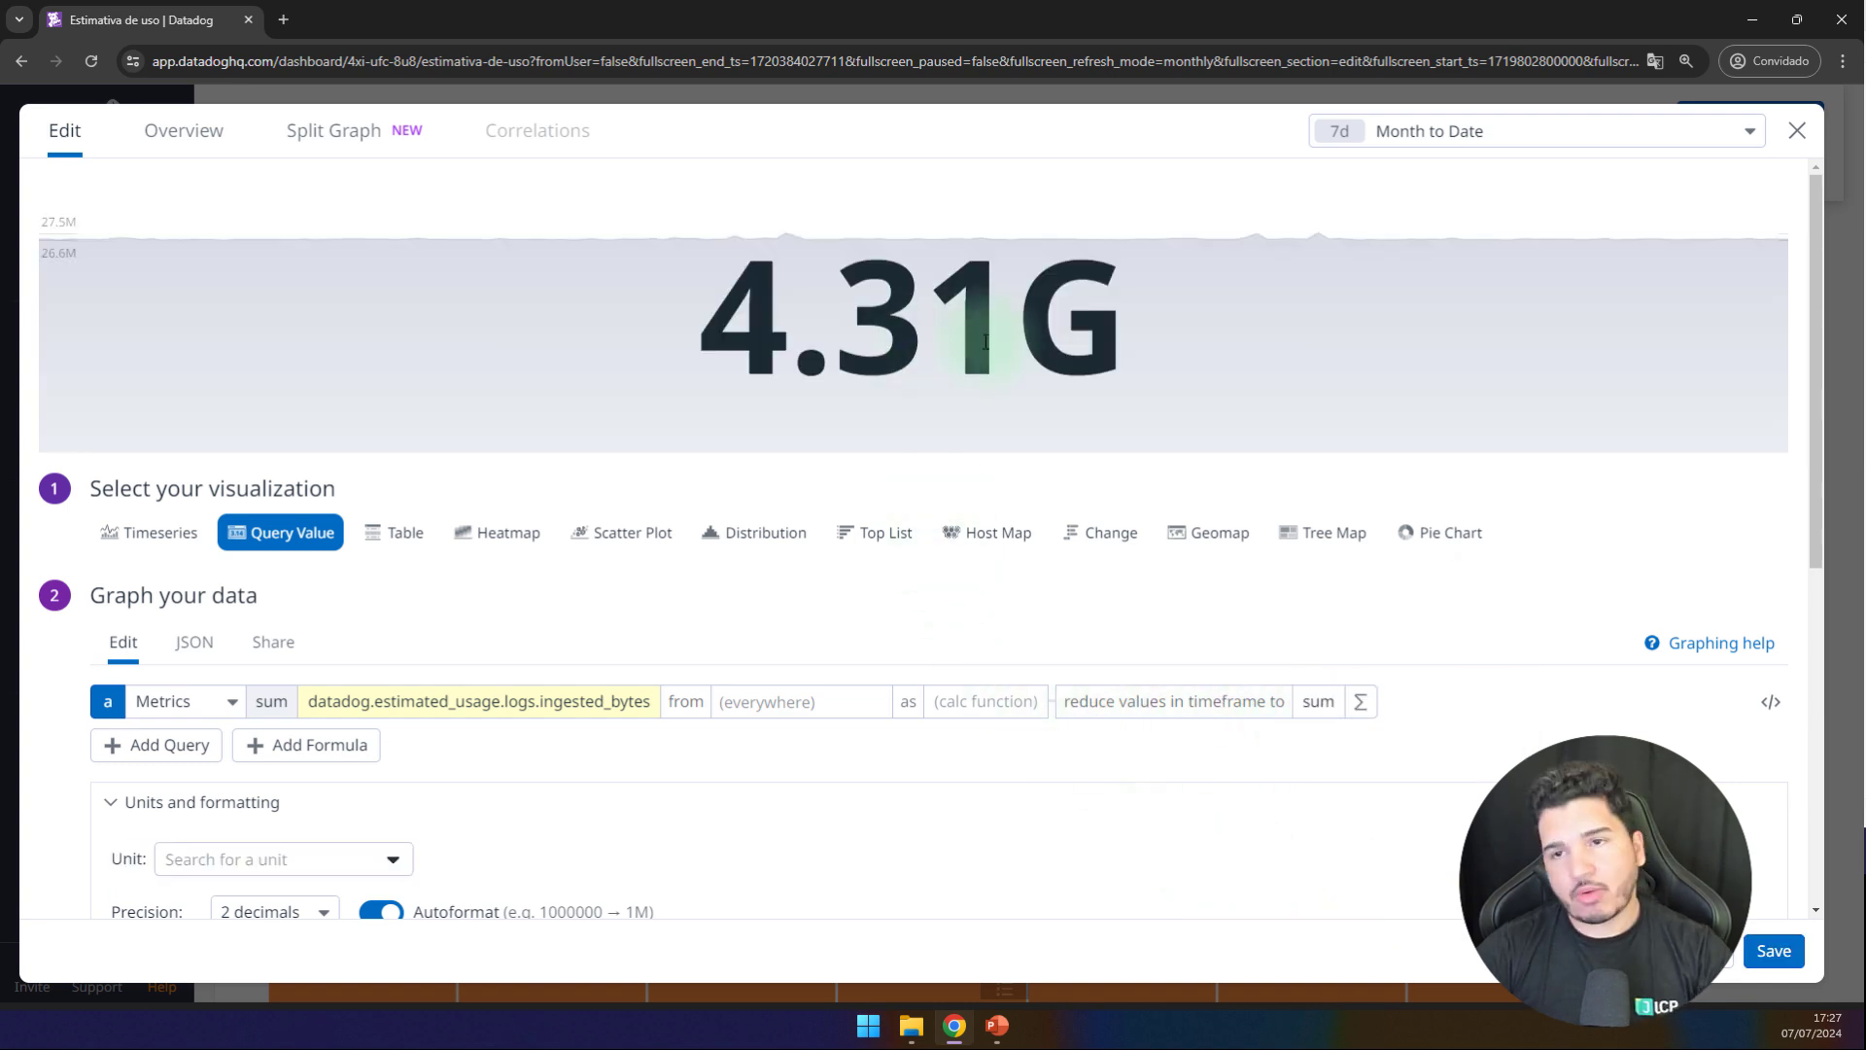
click(1774, 951)
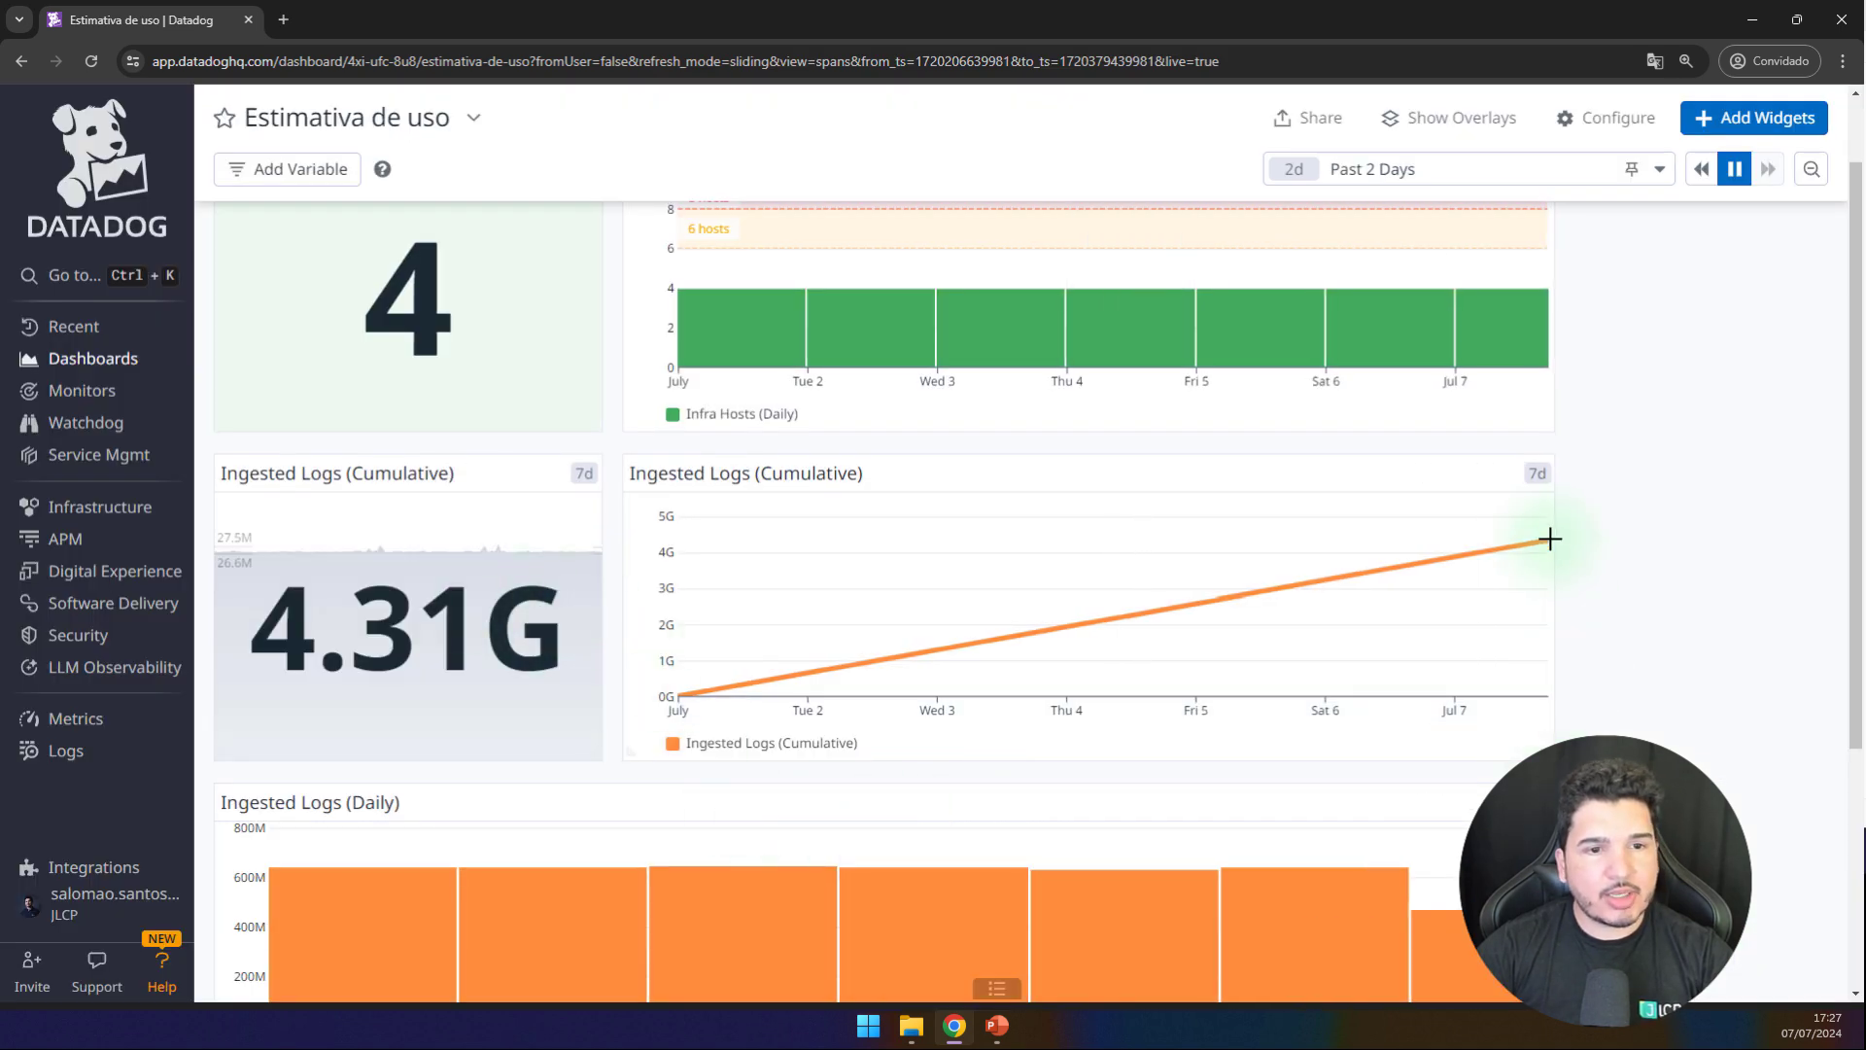
mouse_move(1549, 531)
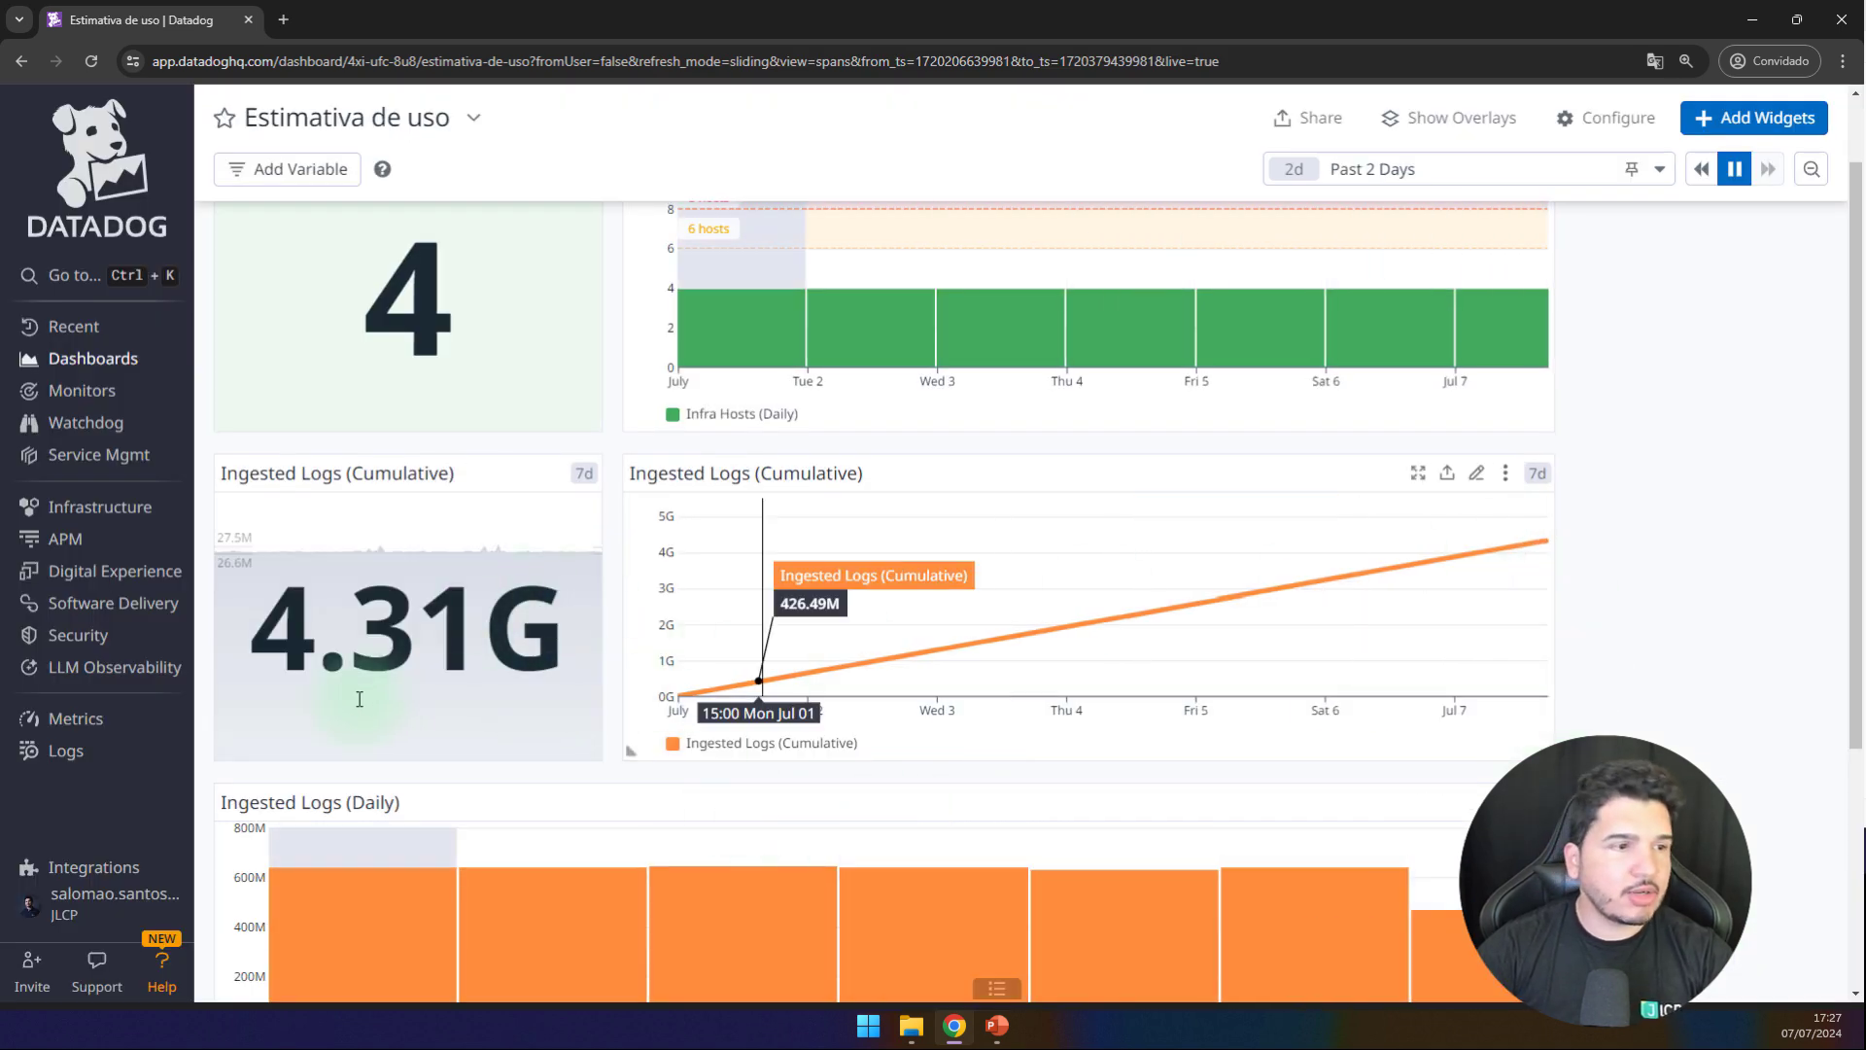
Step: Edit the Ingested Logs (Cumulative) query value widget and turn off its timeseries background
click(526, 483)
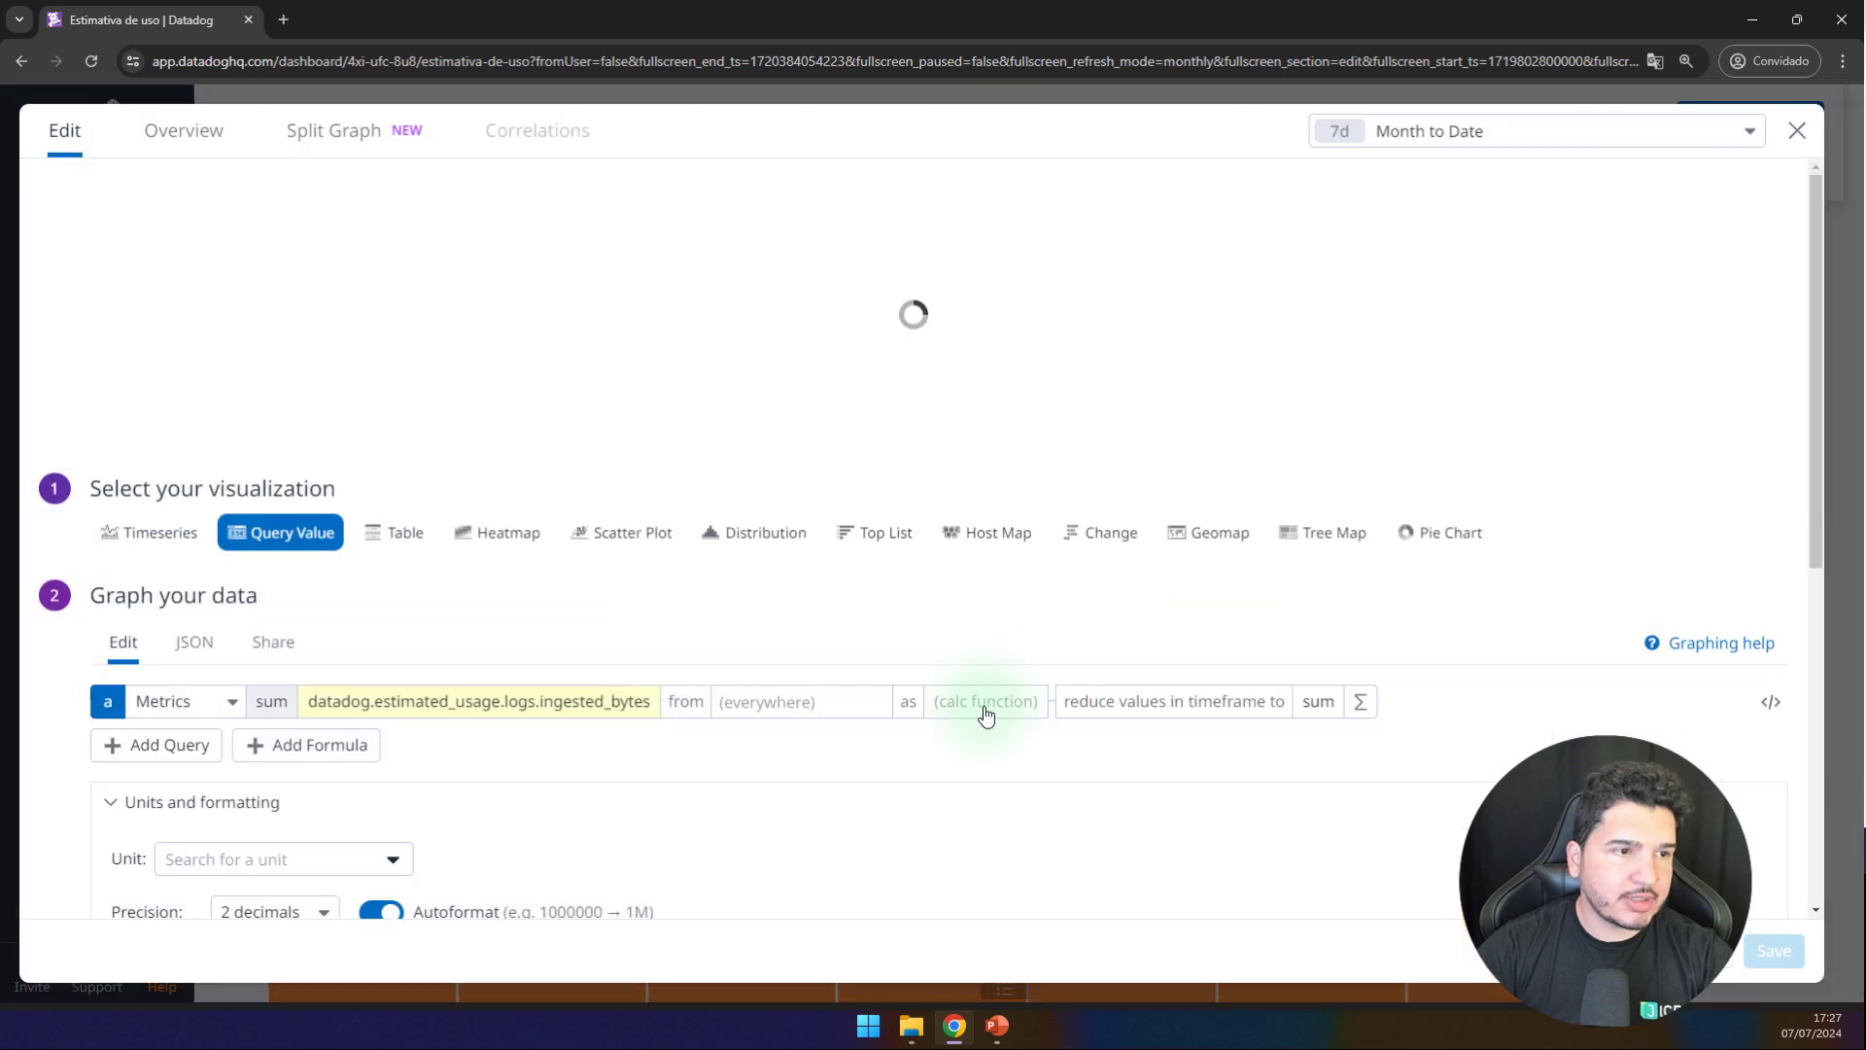
scroll(708, 764, down, 2)
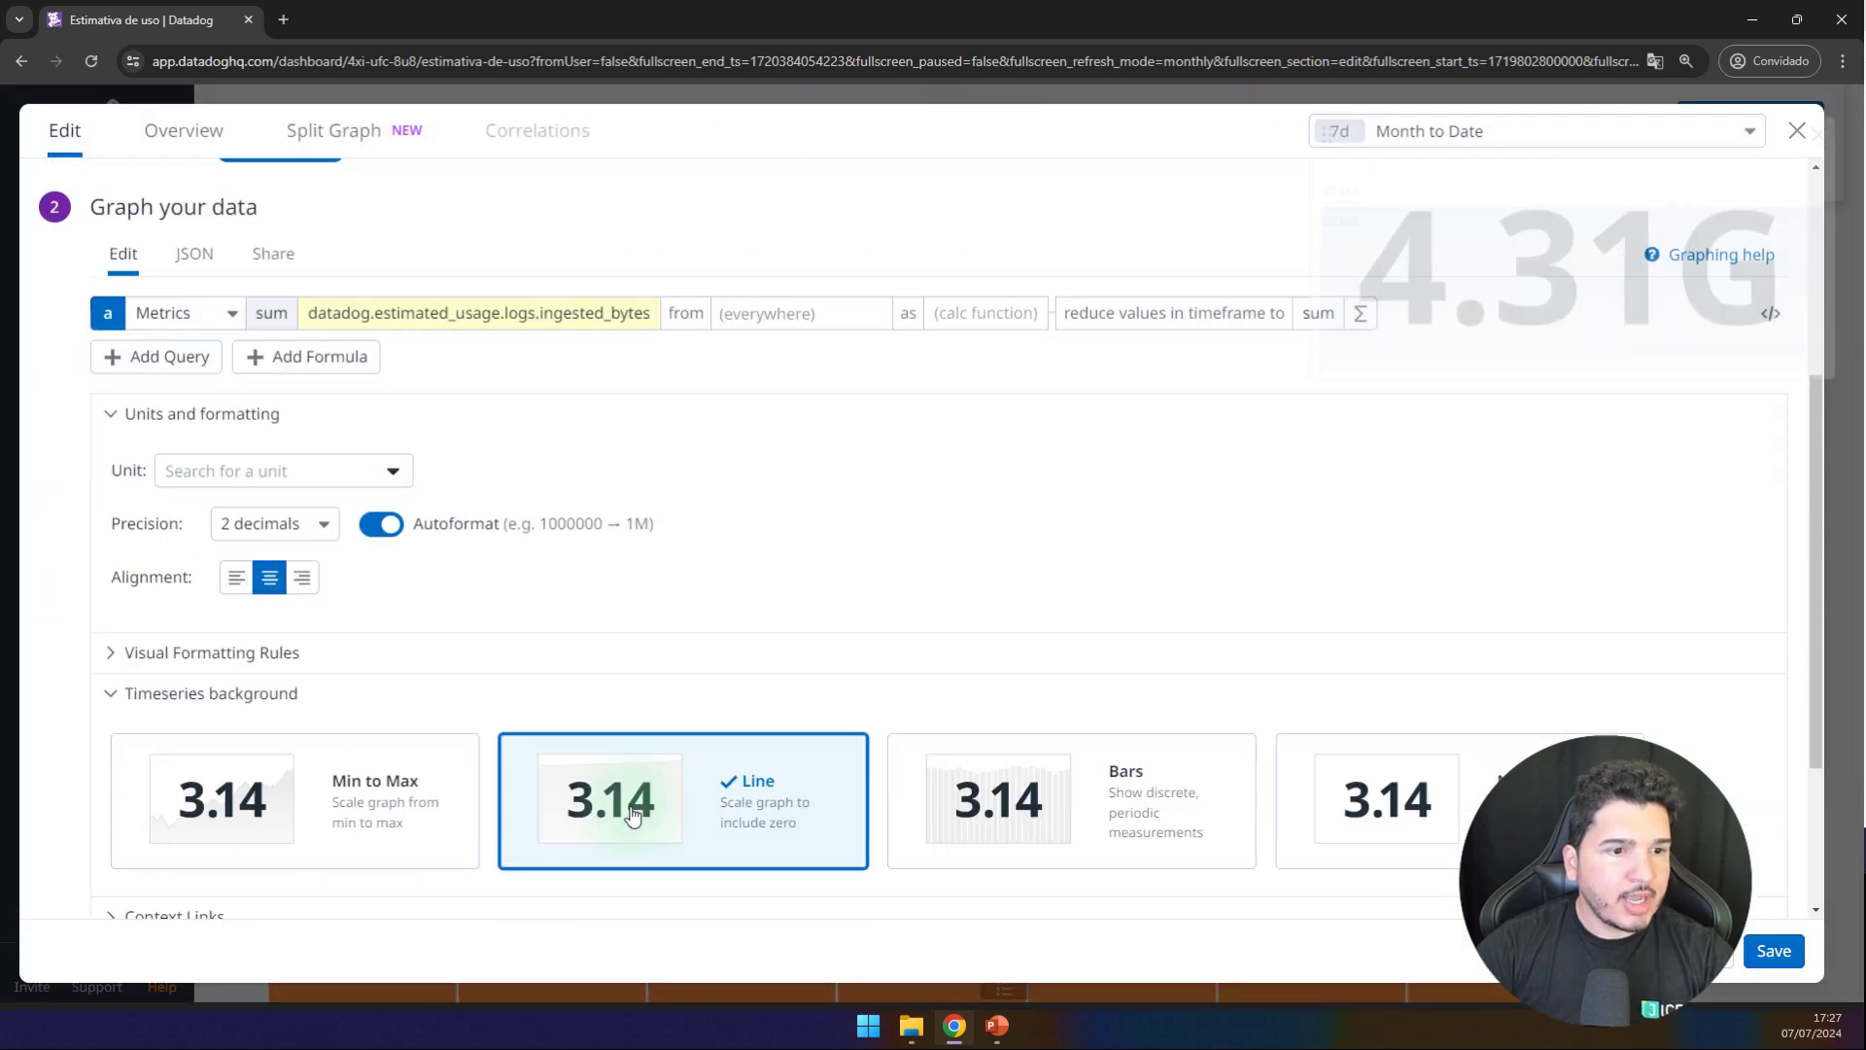
click(1435, 796)
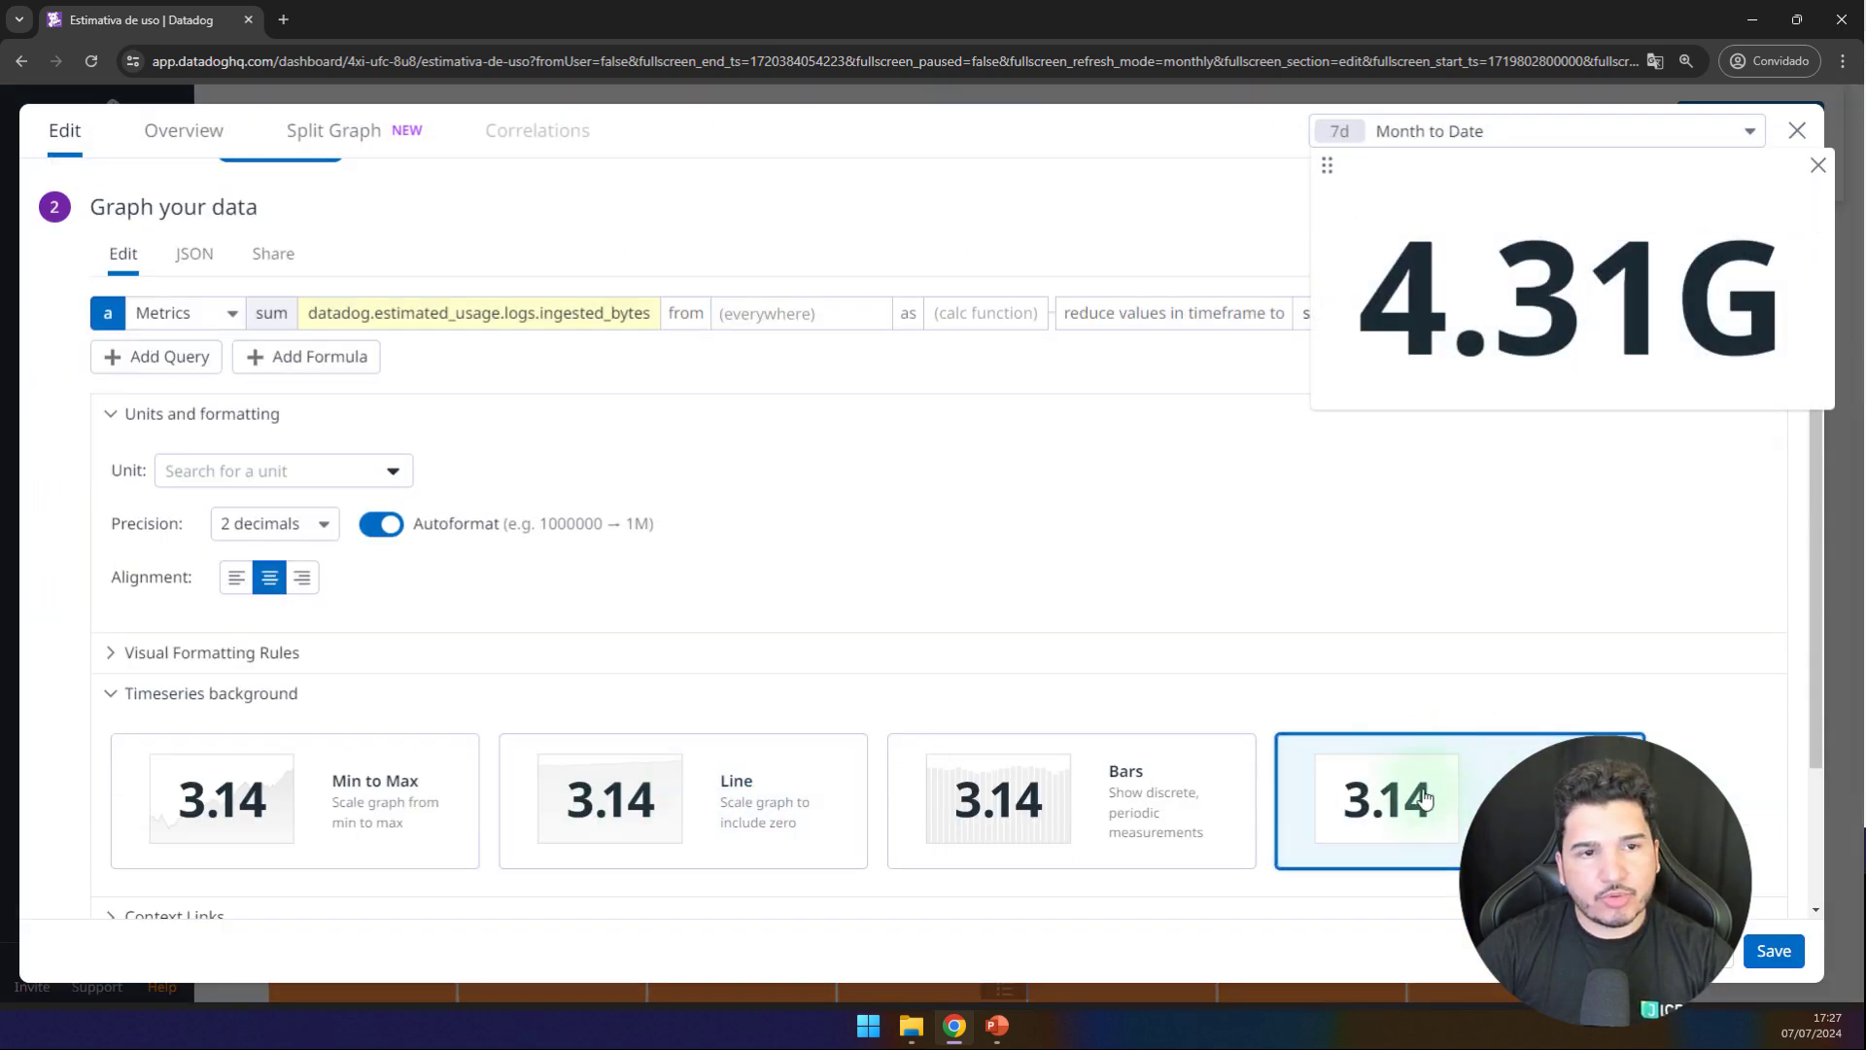
click(1065, 763)
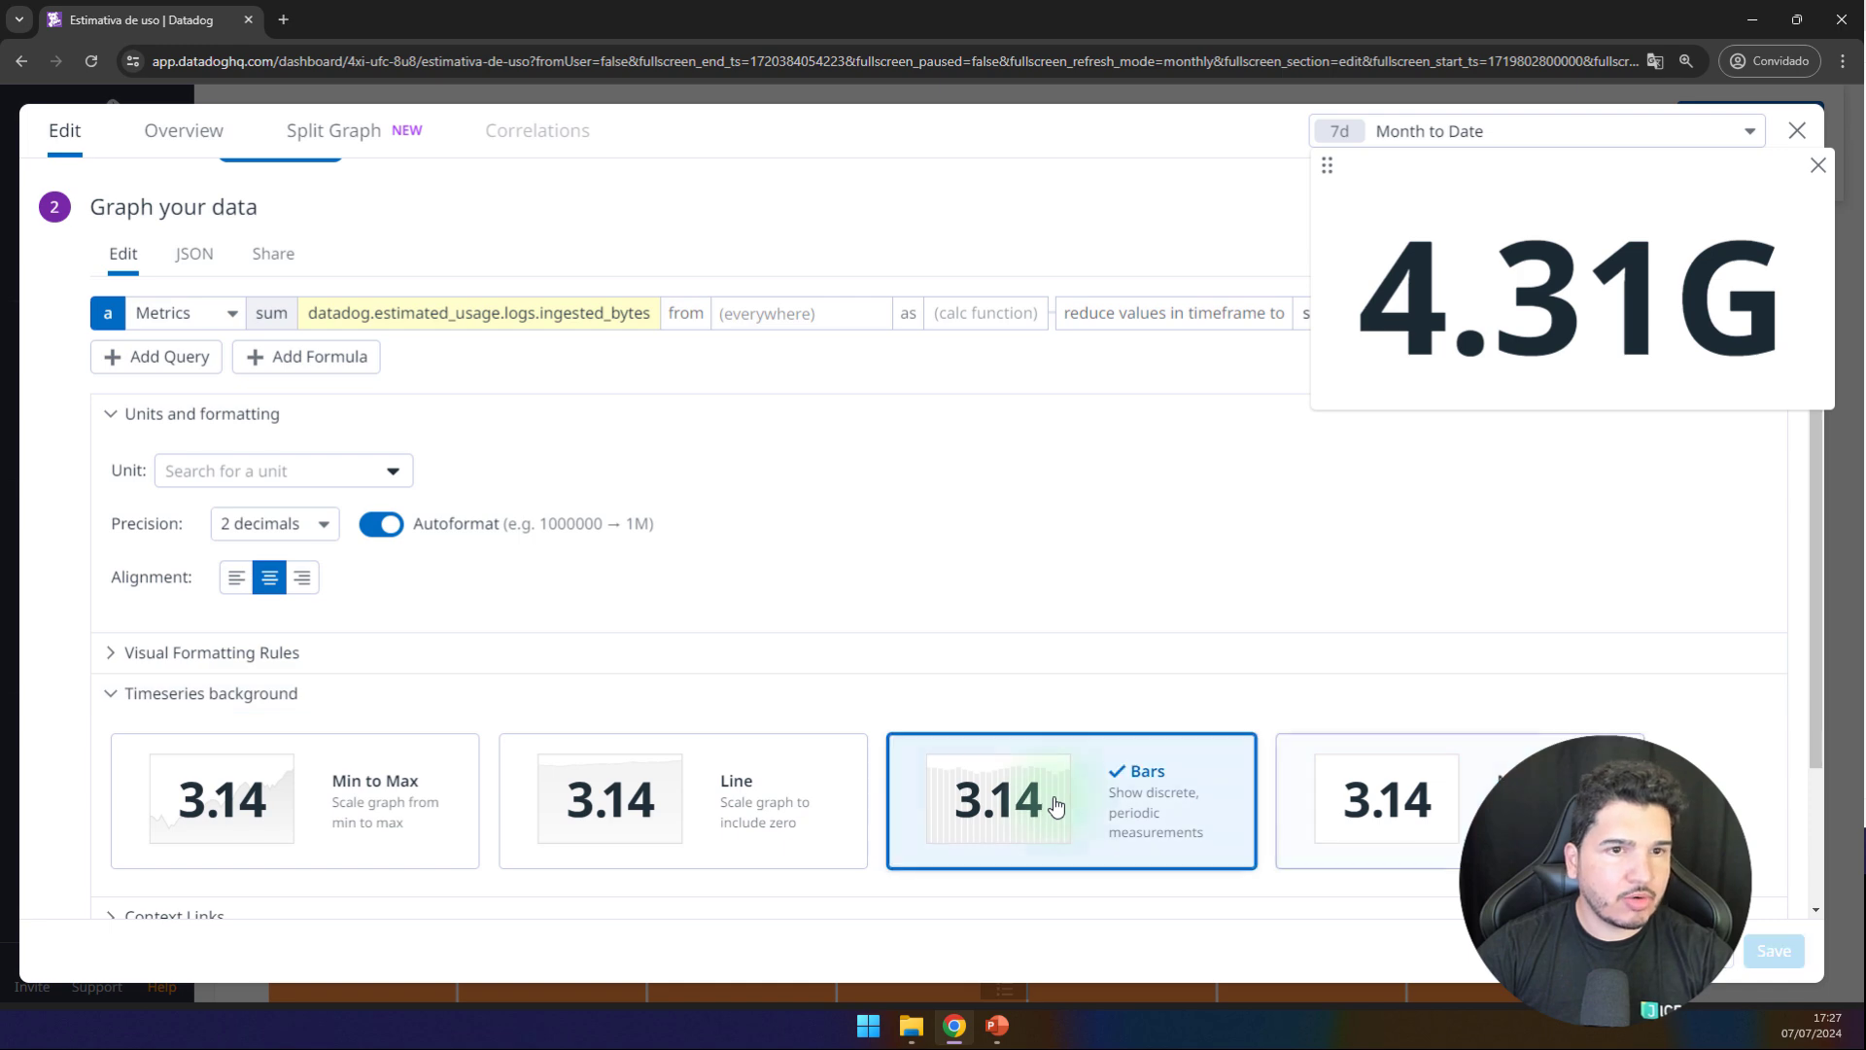
click(1396, 826)
scroll(525, 627, up, 2)
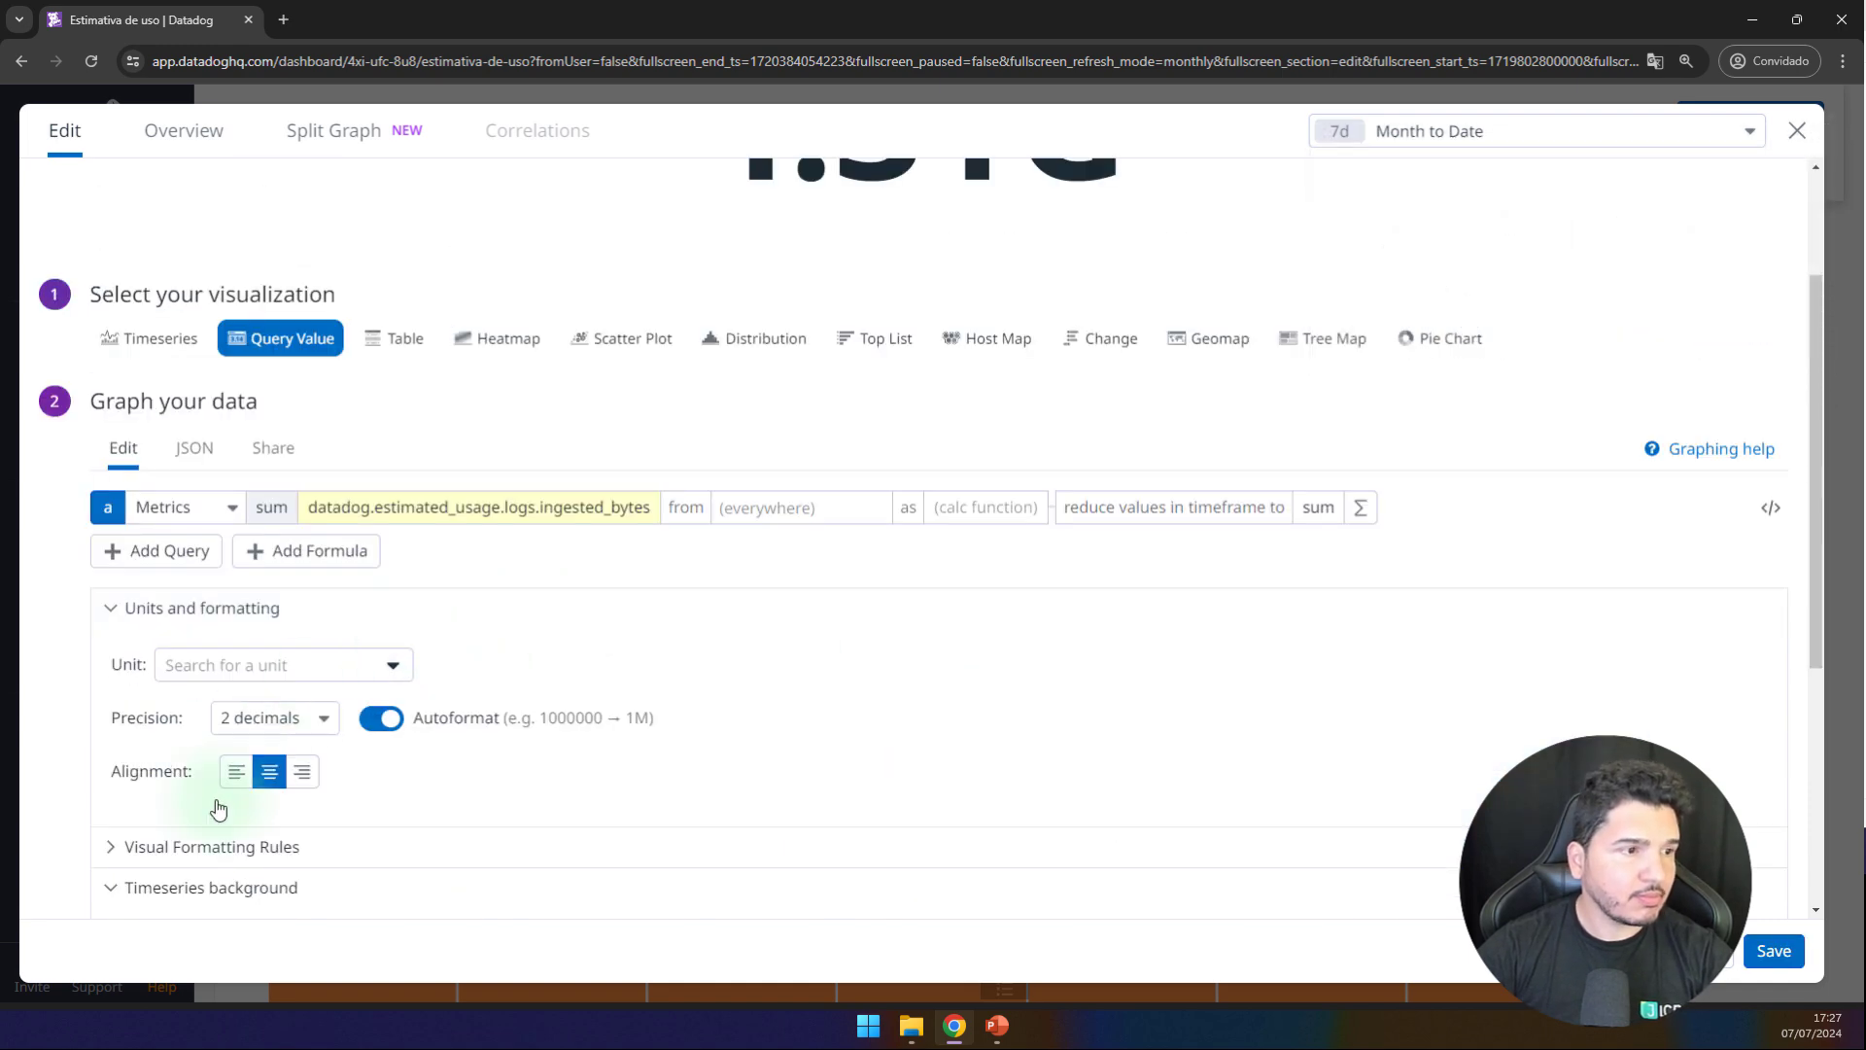
Step: Add a visual formatting rule to the query value widget for values greater than 0
scroll(185, 787, down, 1)
click(160, 763)
scroll(161, 759, down, 3)
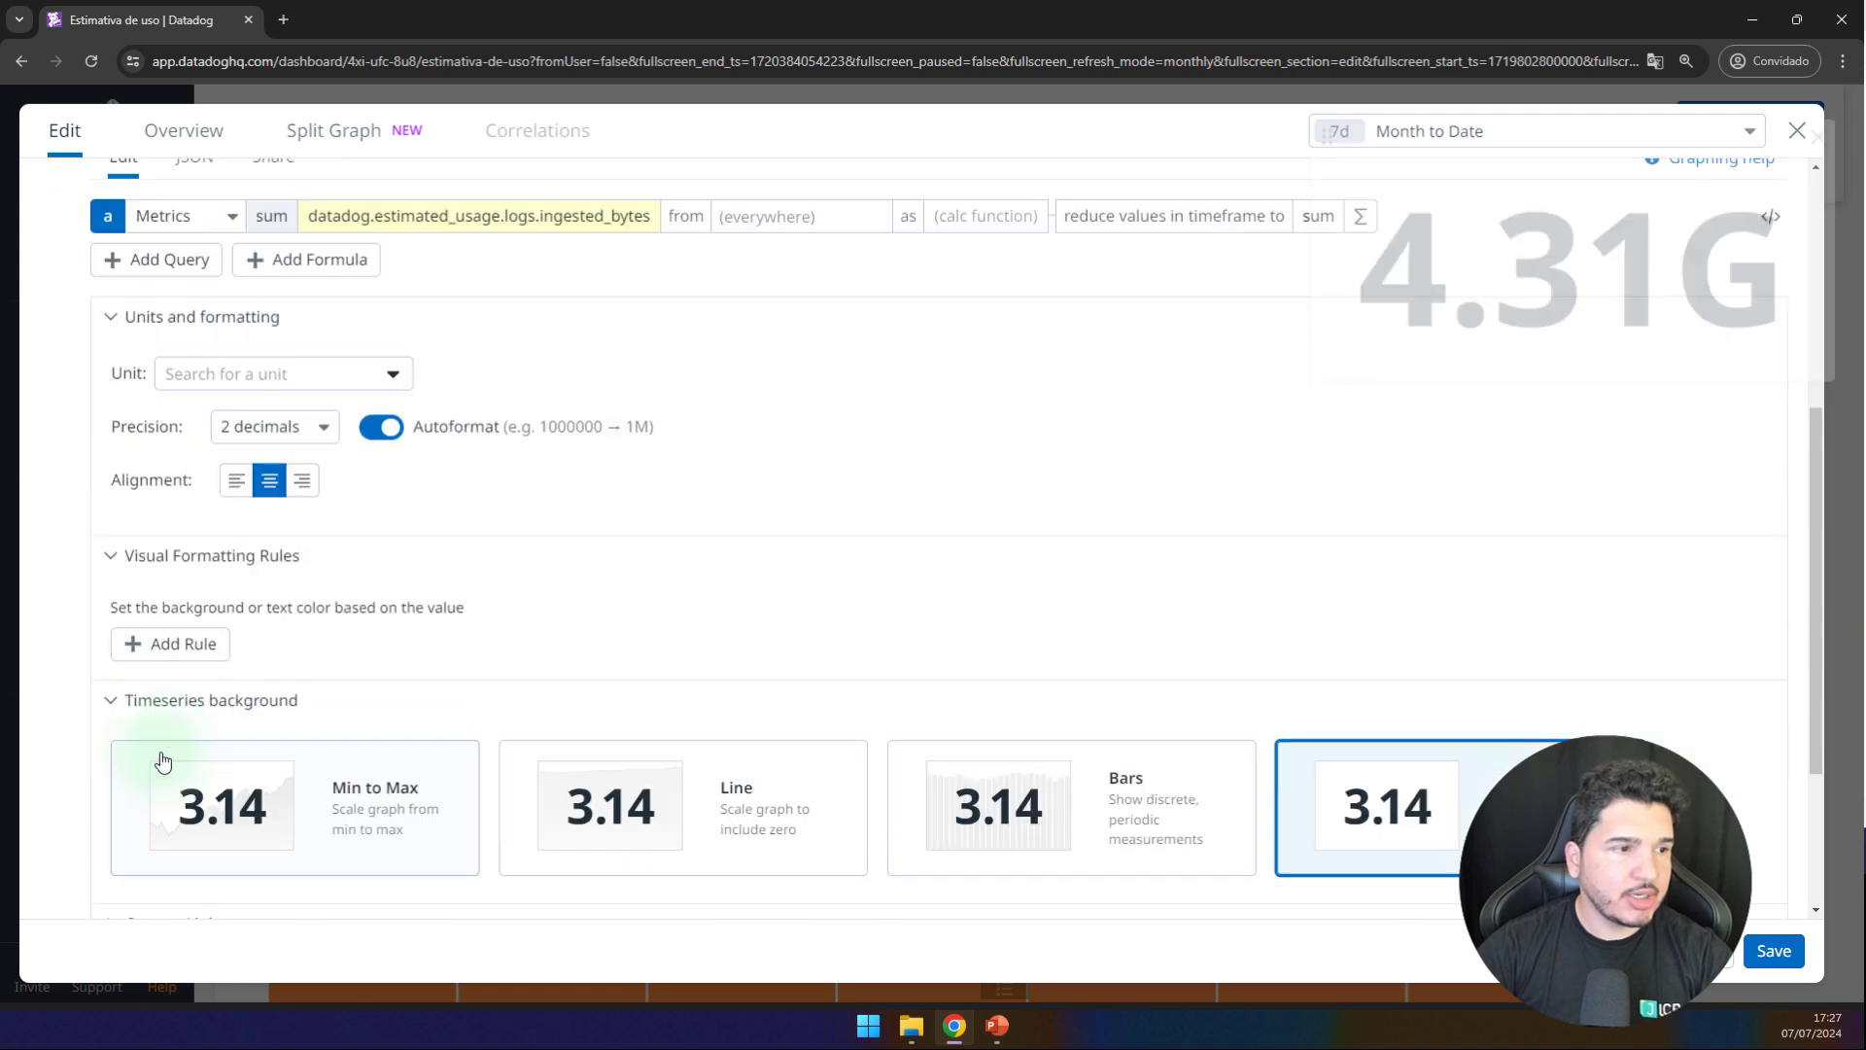
click(165, 547)
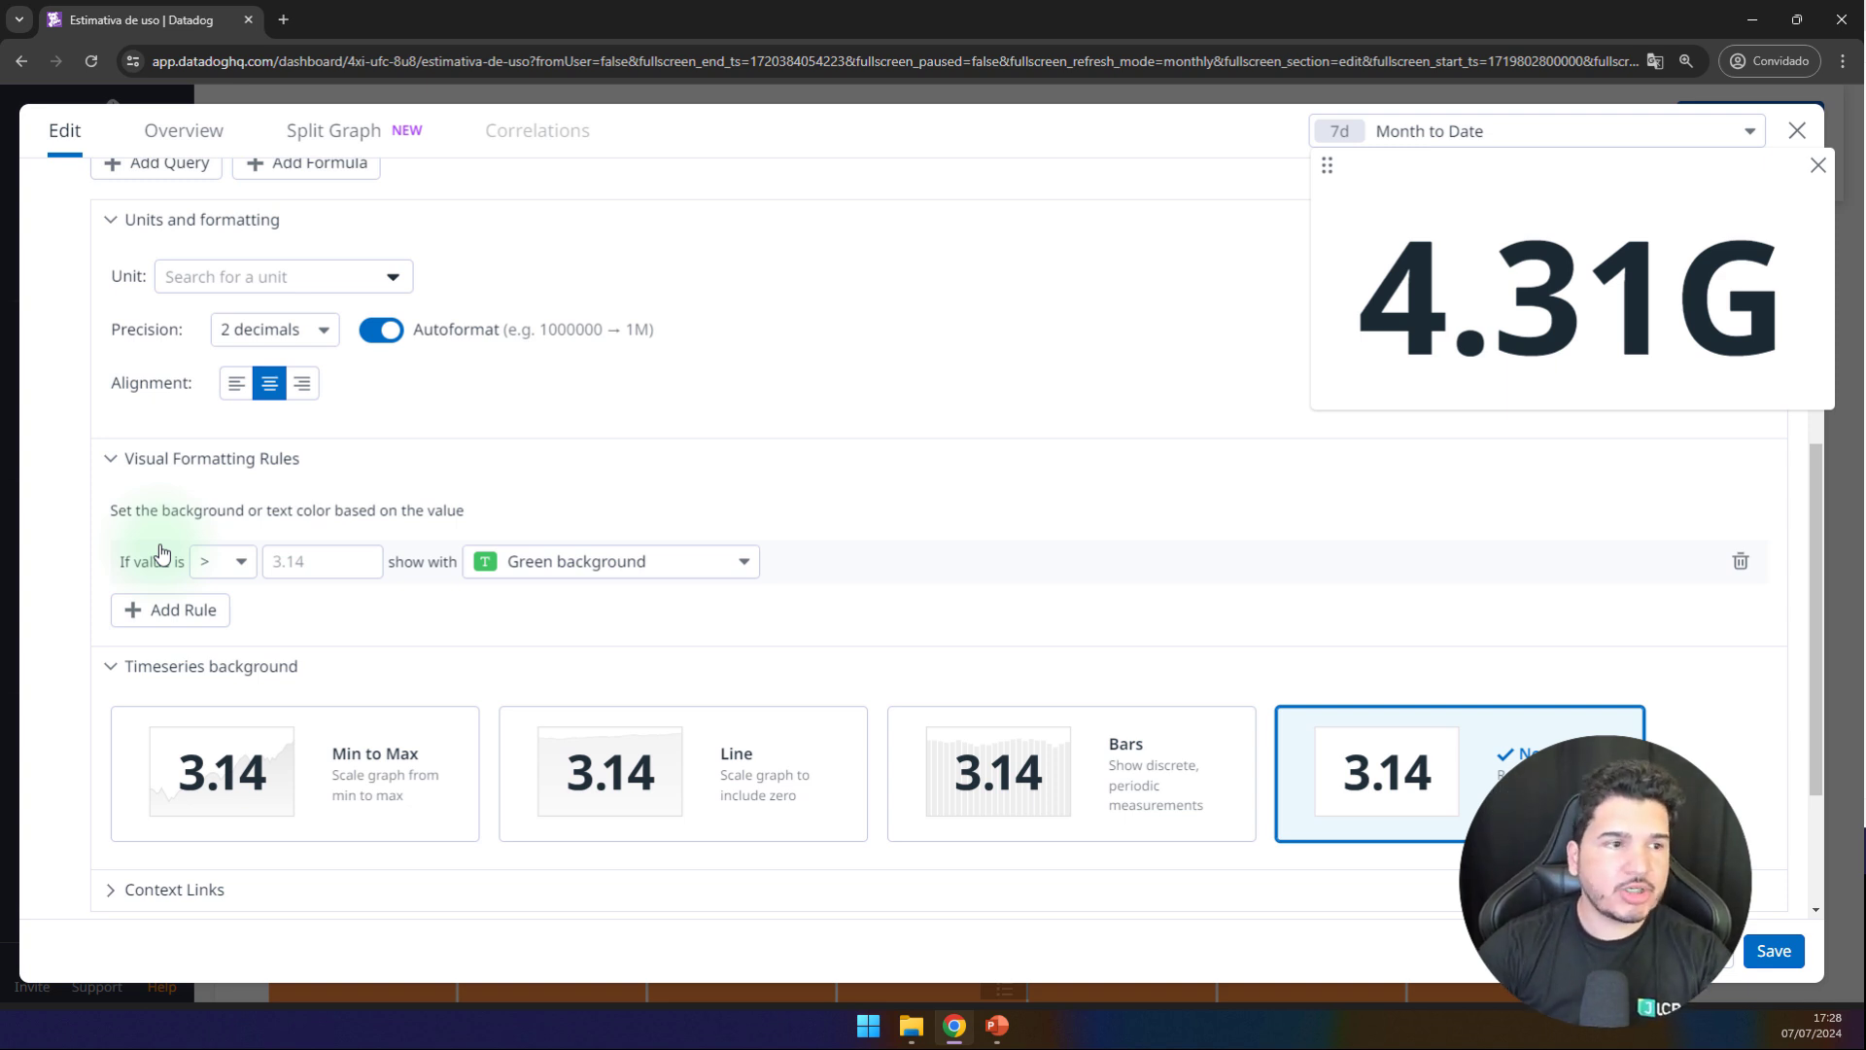
click(248, 572)
click(293, 560)
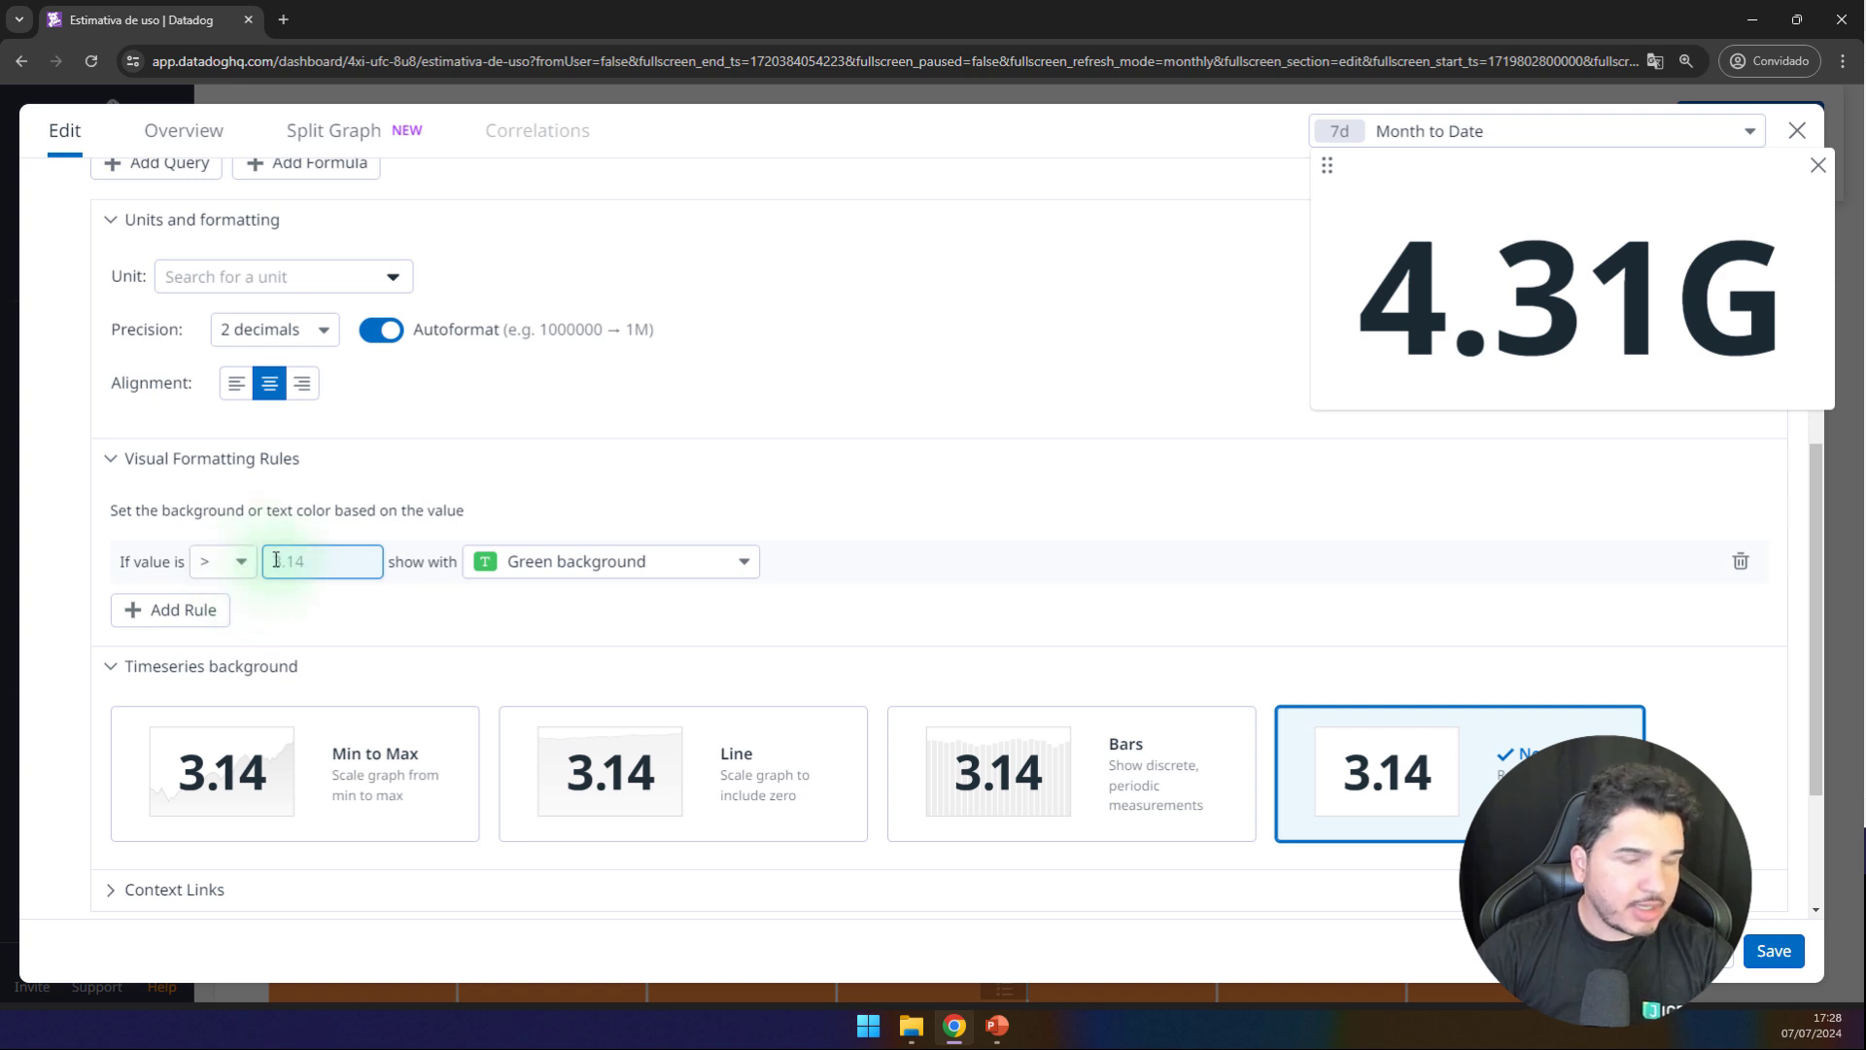
text(10)
key(BackSpace)
key(BackSpace)
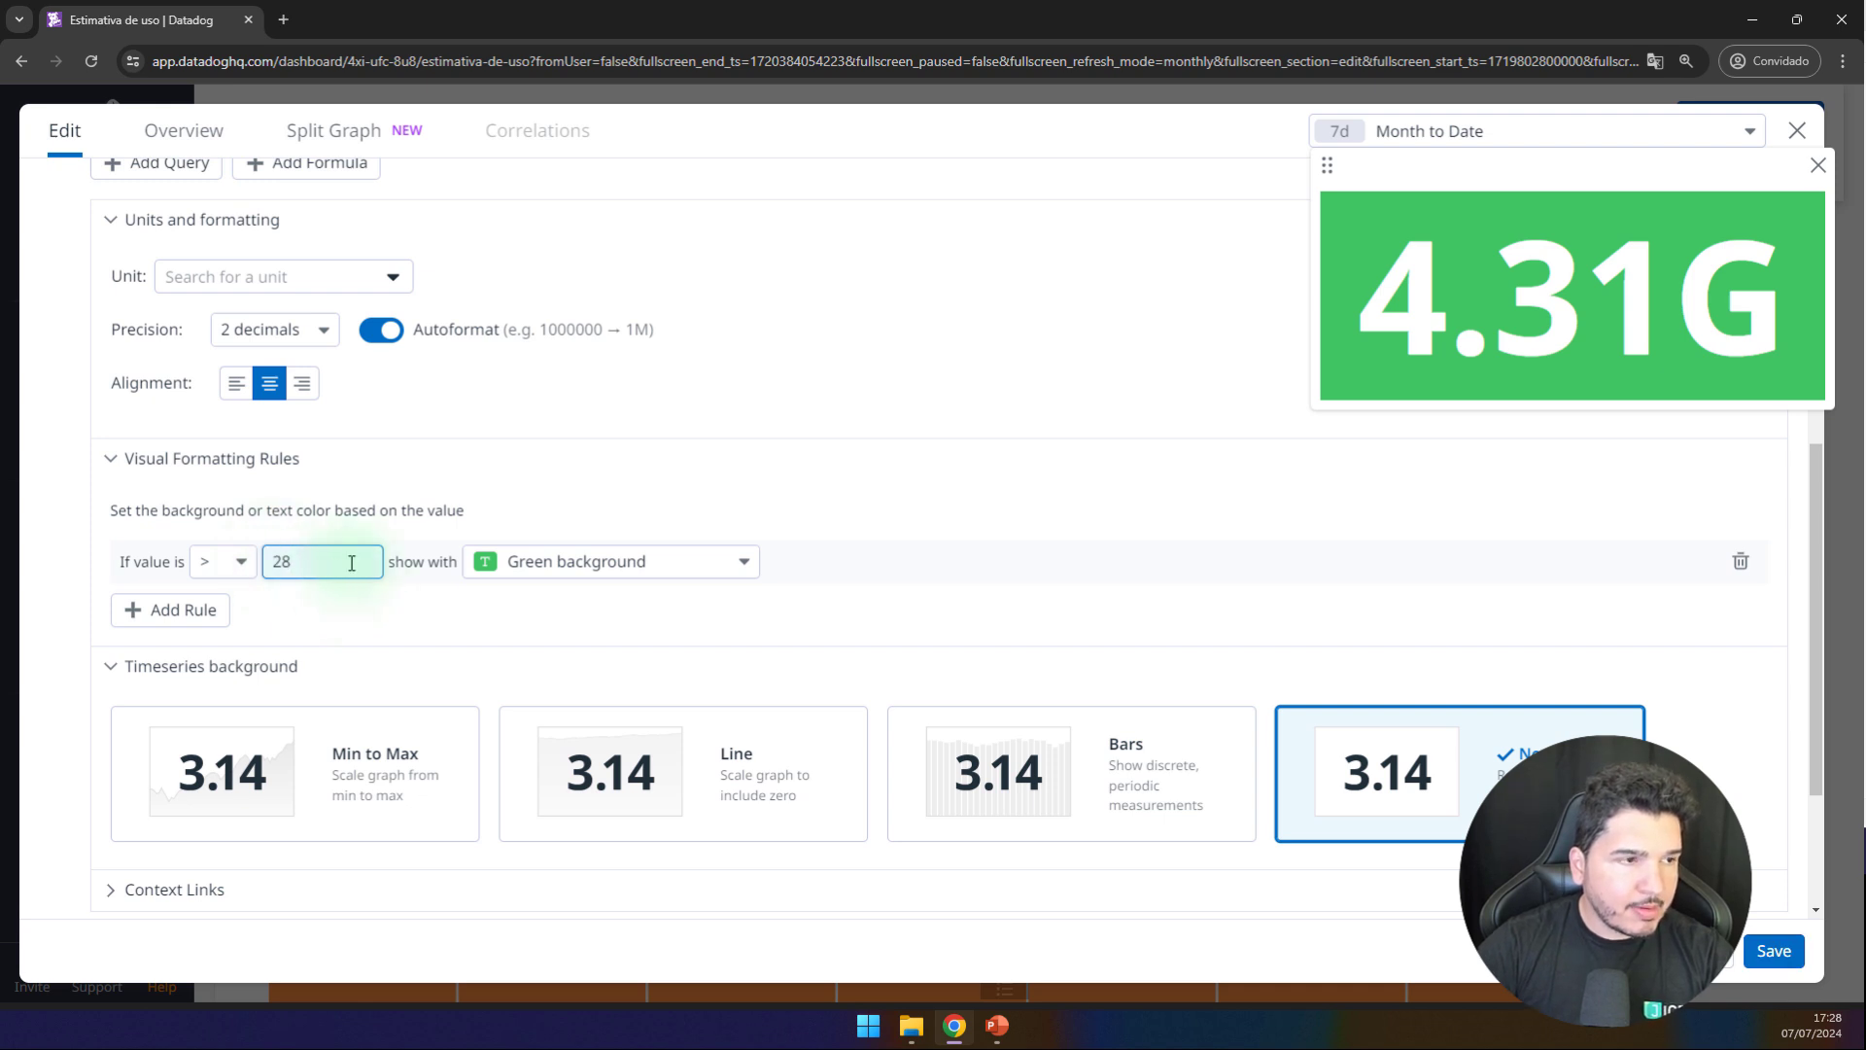
drag(314, 560, 212, 561)
text(0)
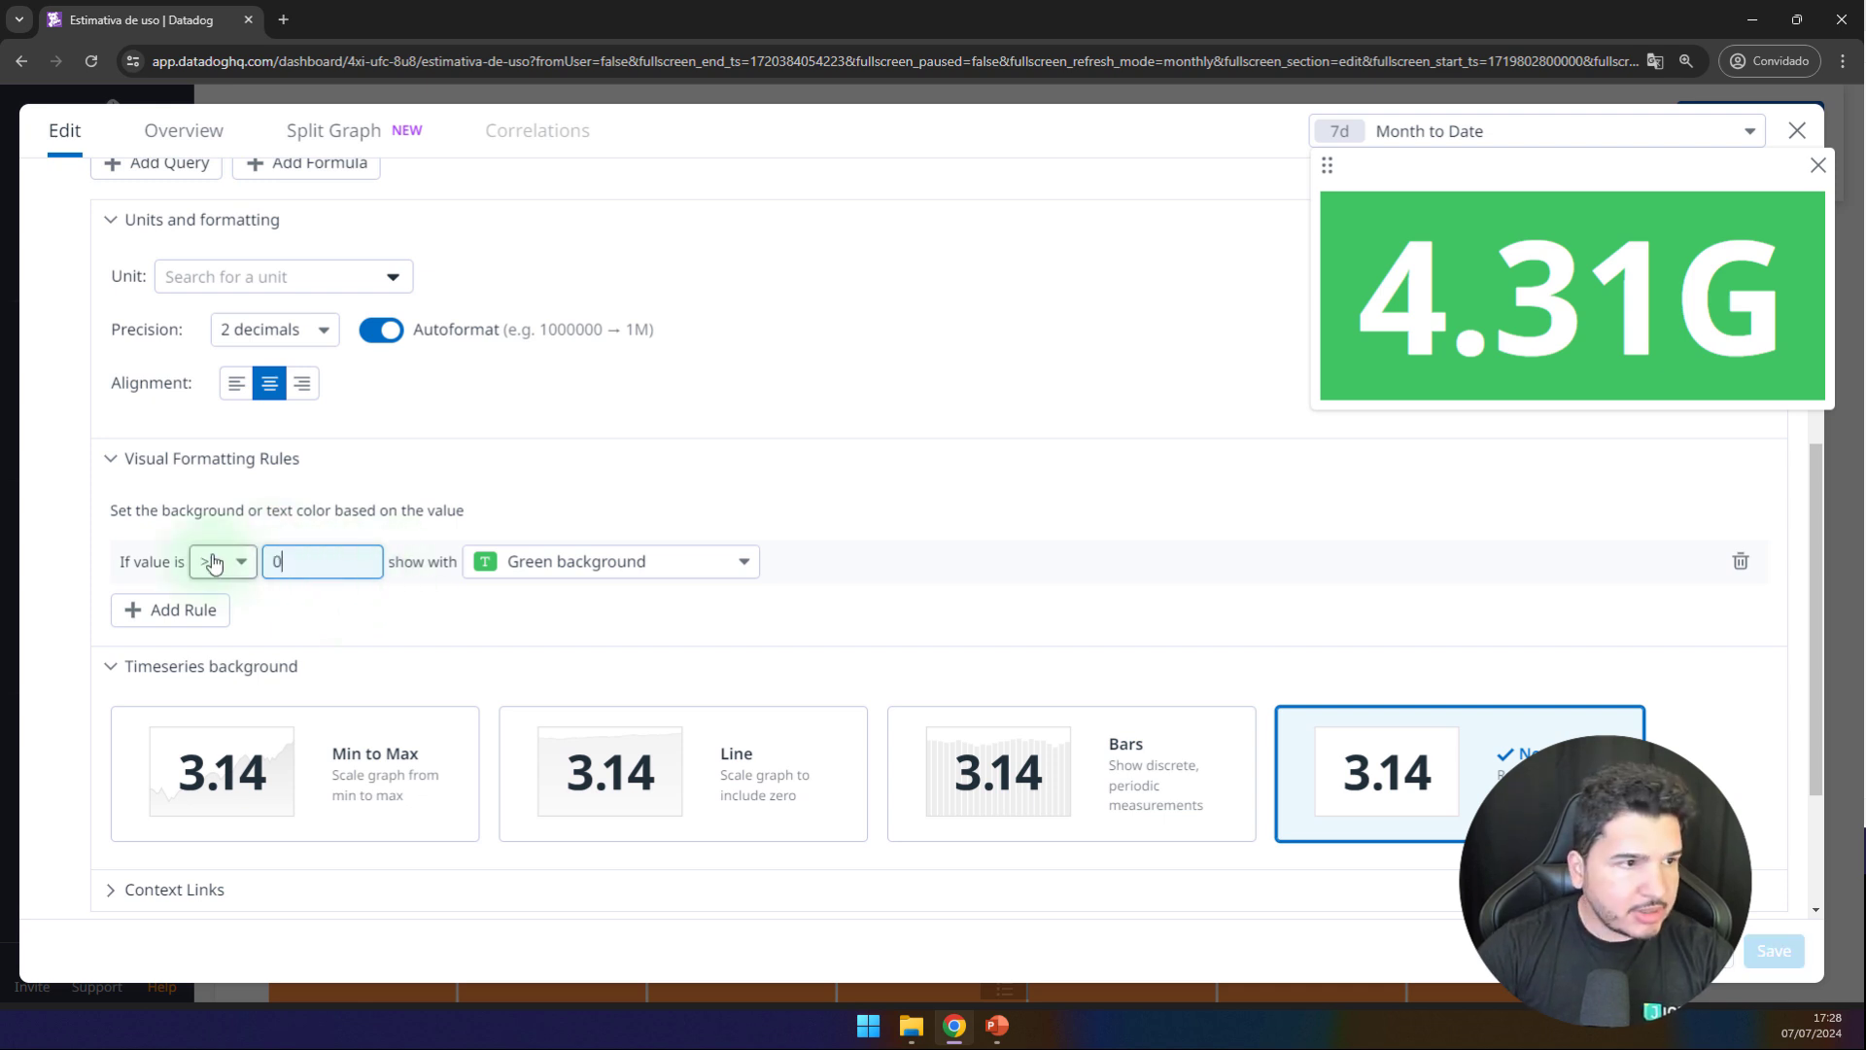
Step: Try Light green background and Green font as the display style of the greater-than-0 rule
click(571, 576)
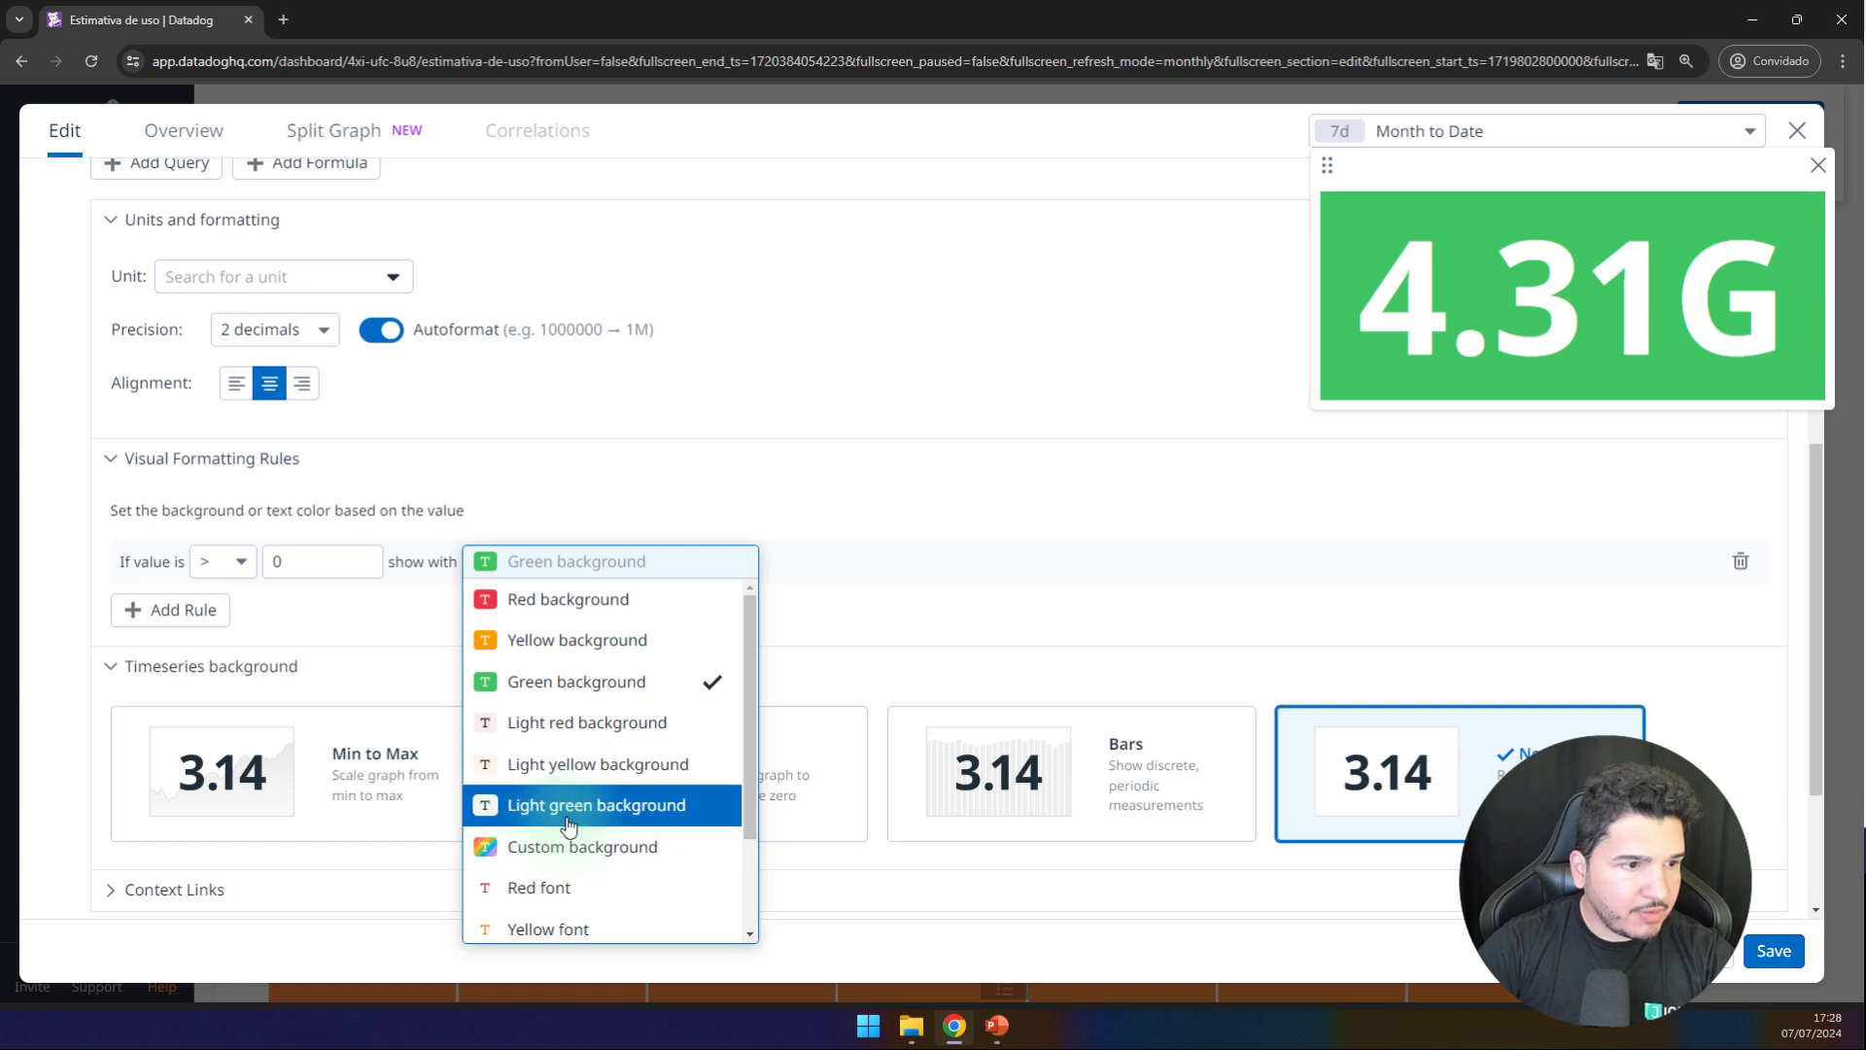
click(570, 807)
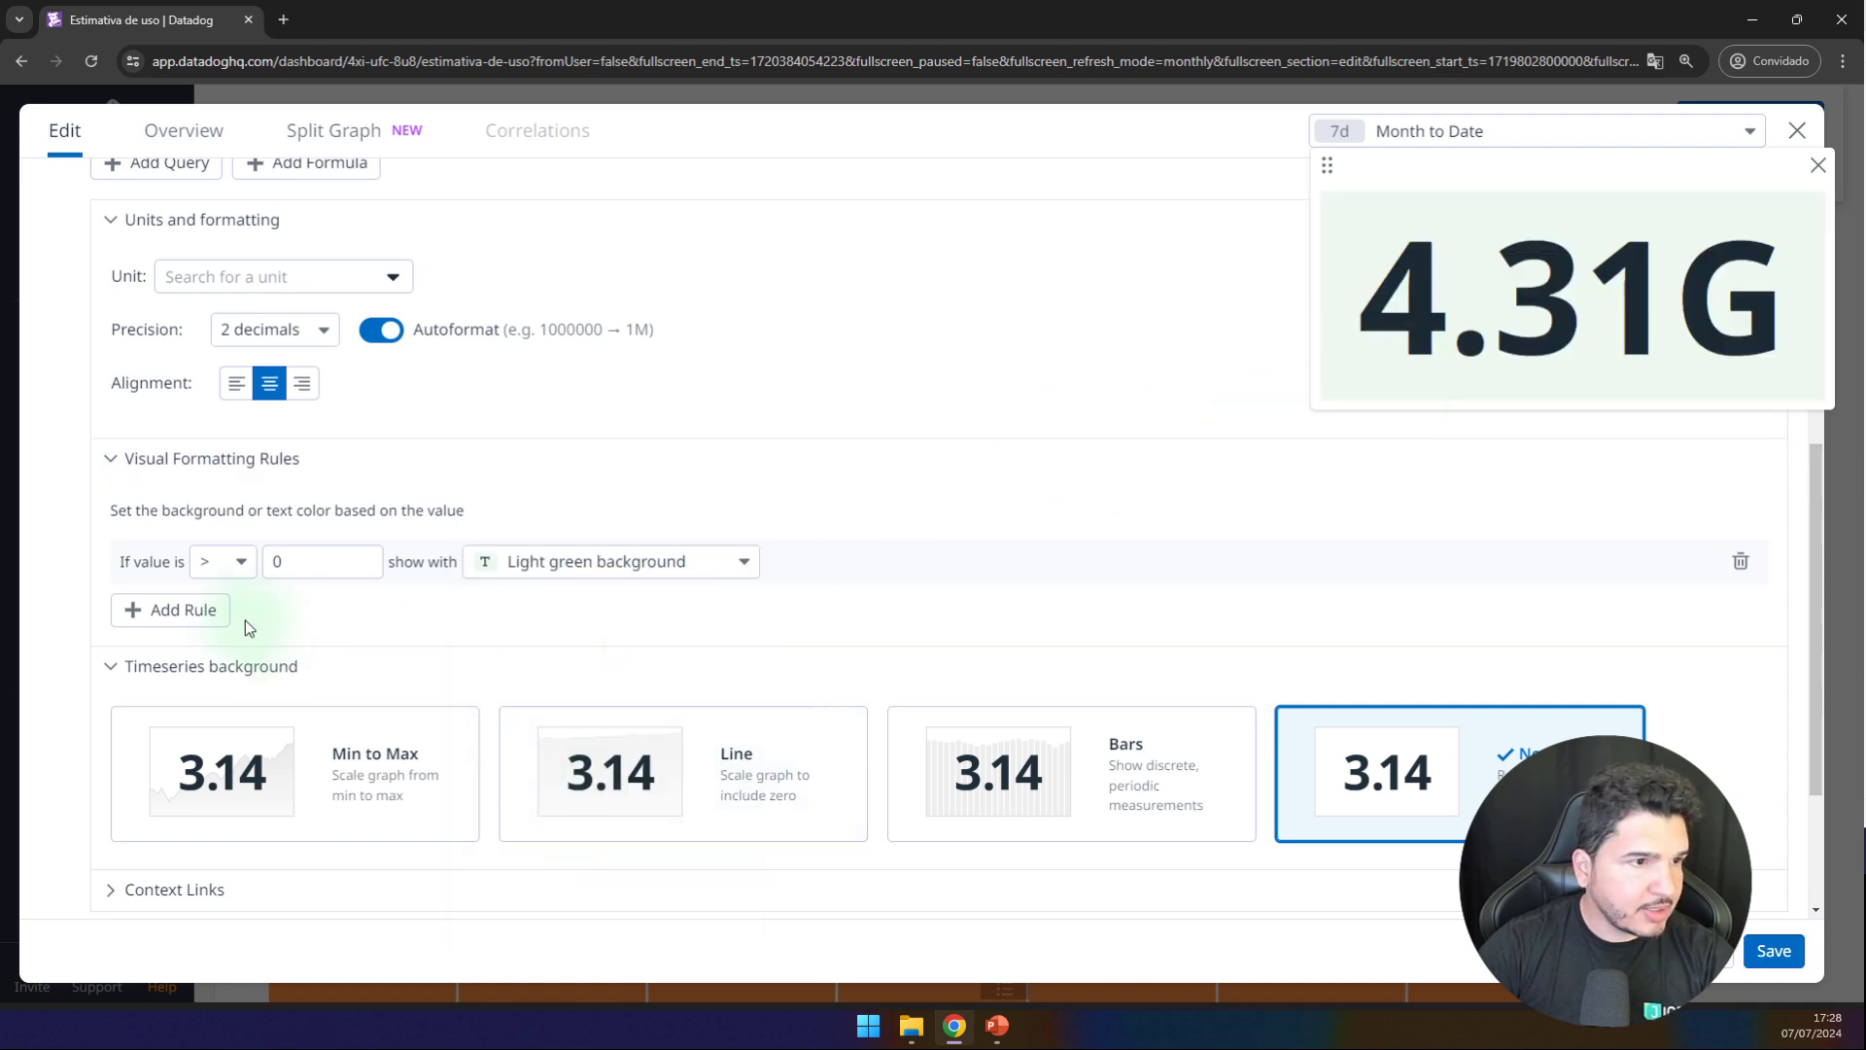
click(525, 561)
scroll(545, 758, down, 2)
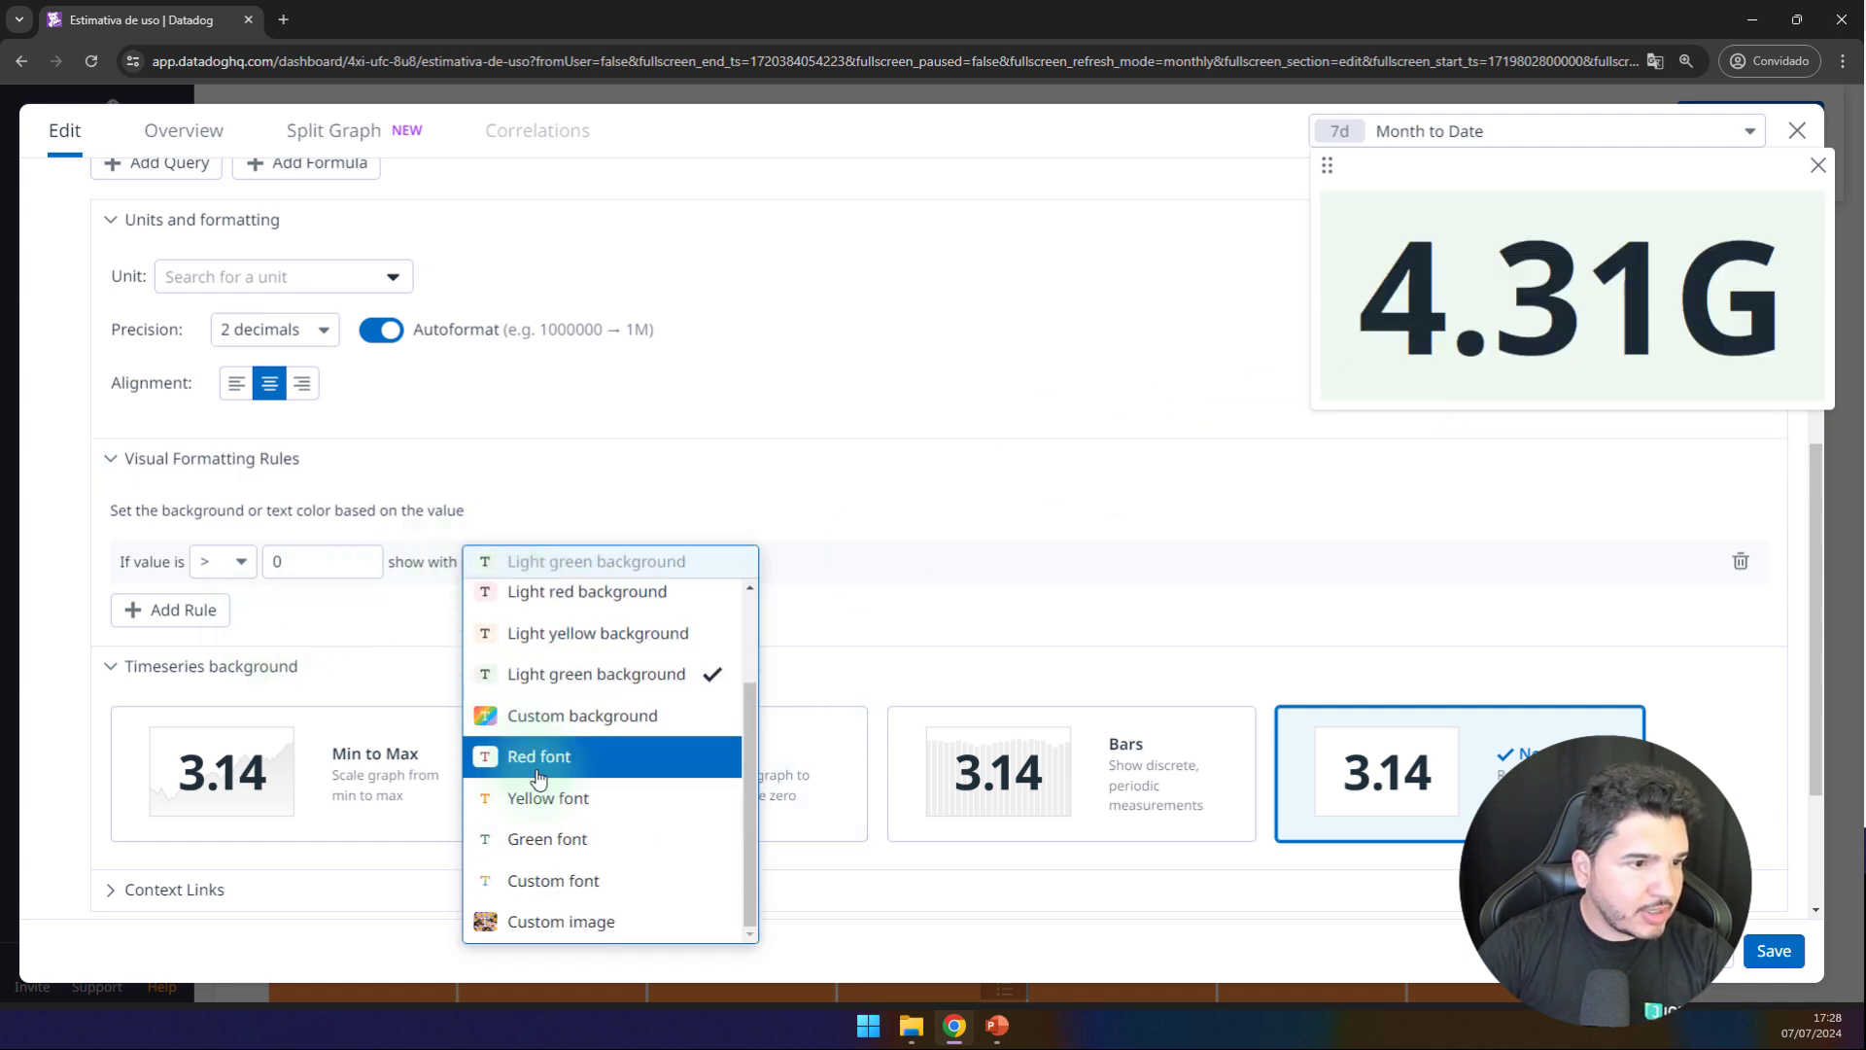
click(568, 836)
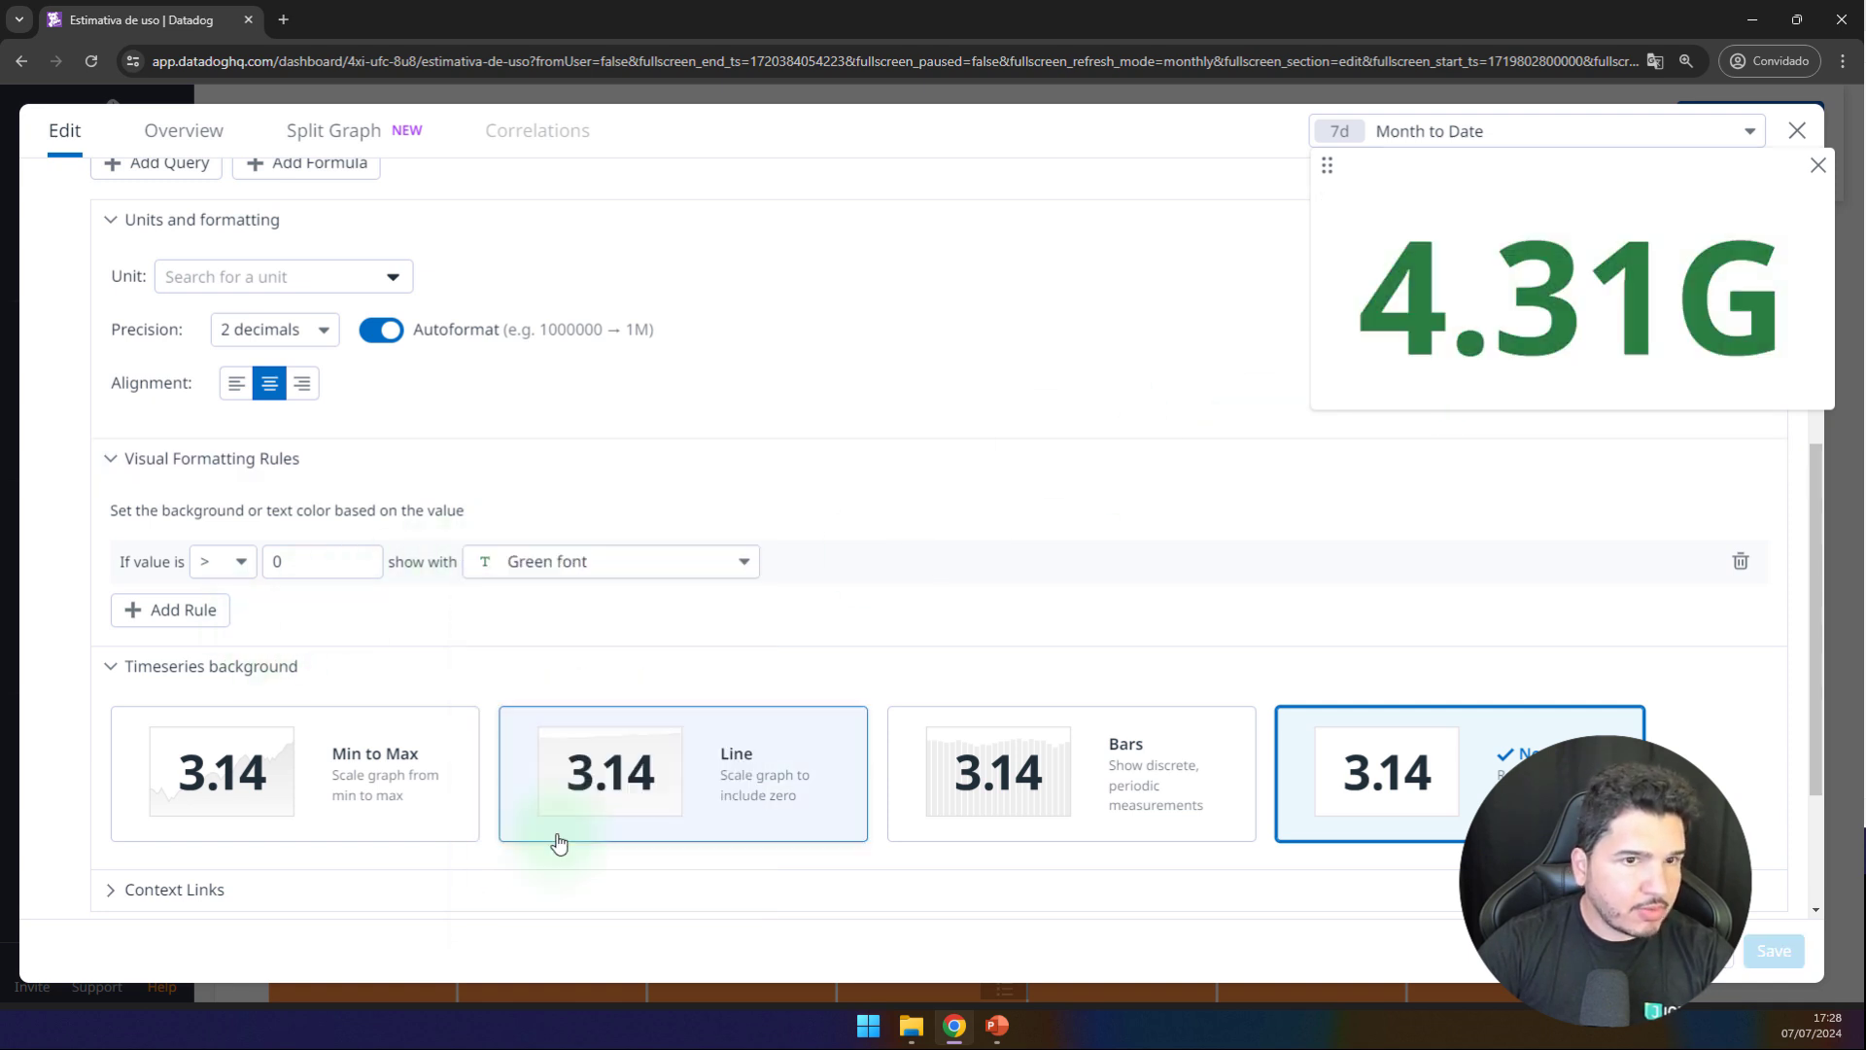
click(181, 613)
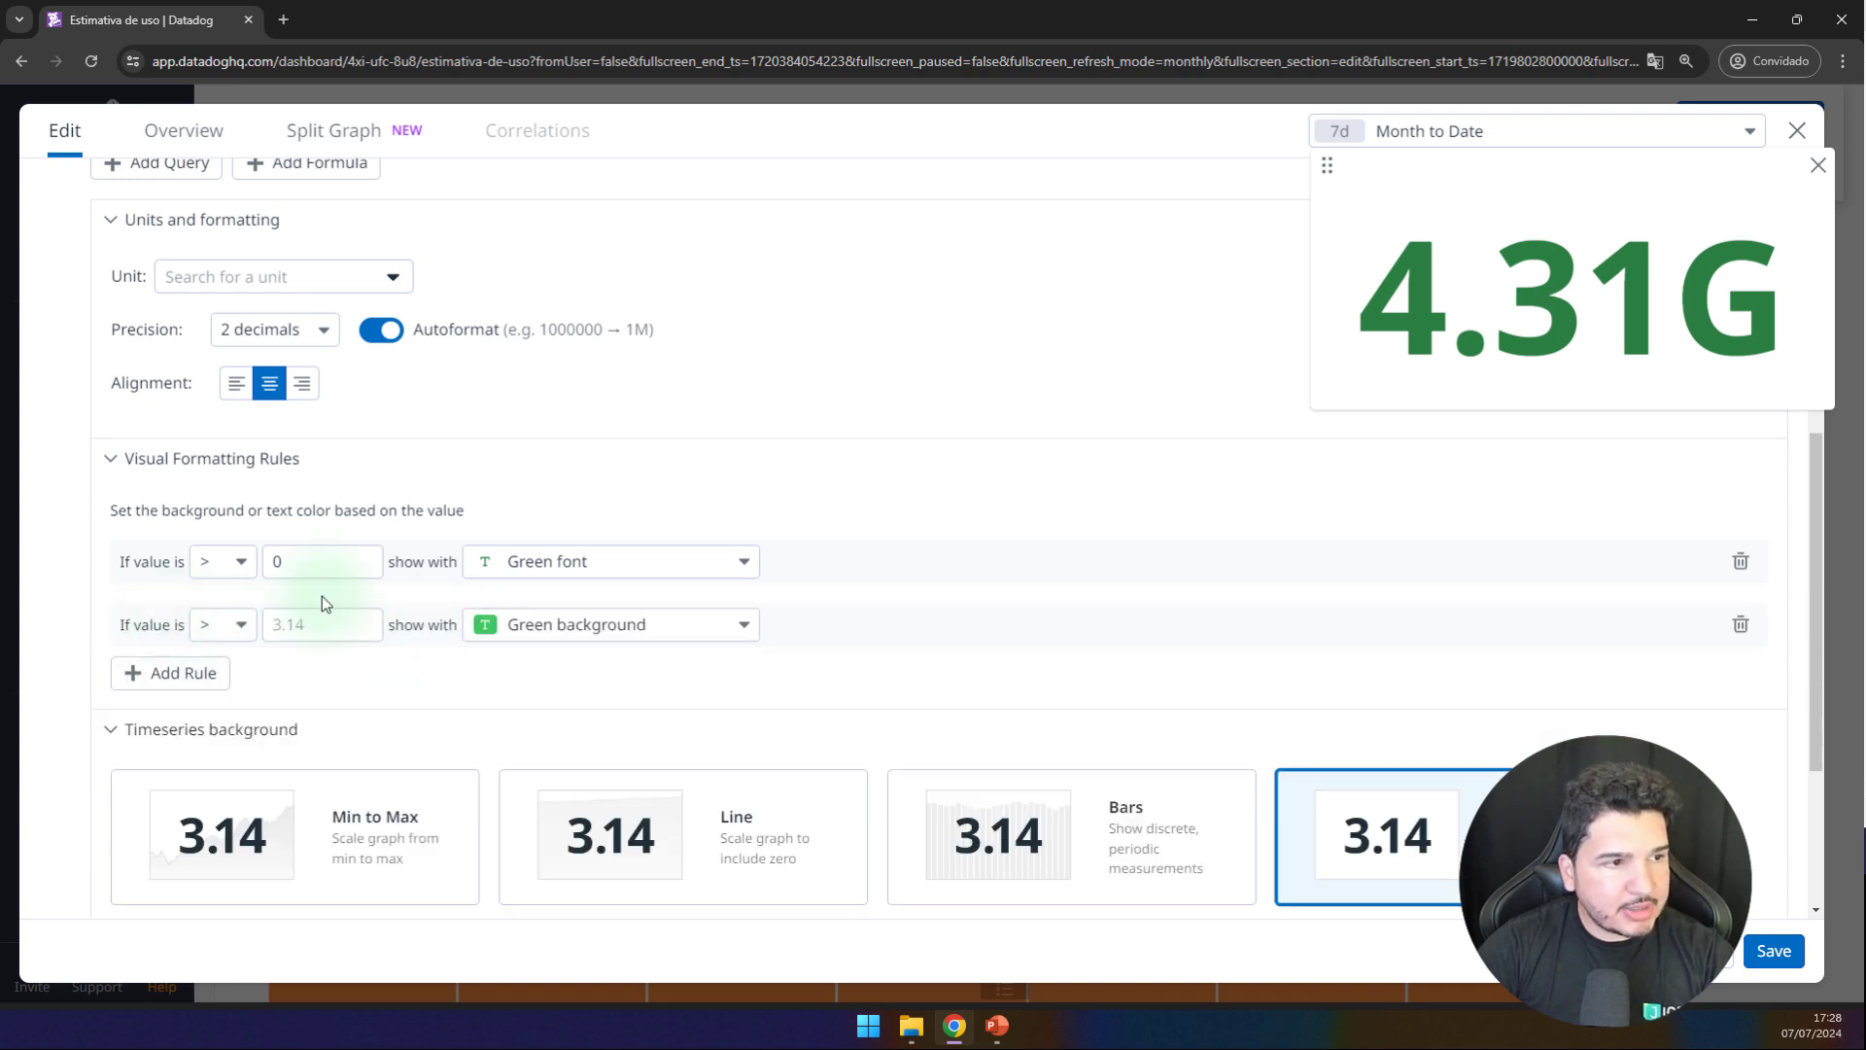
click(307, 625)
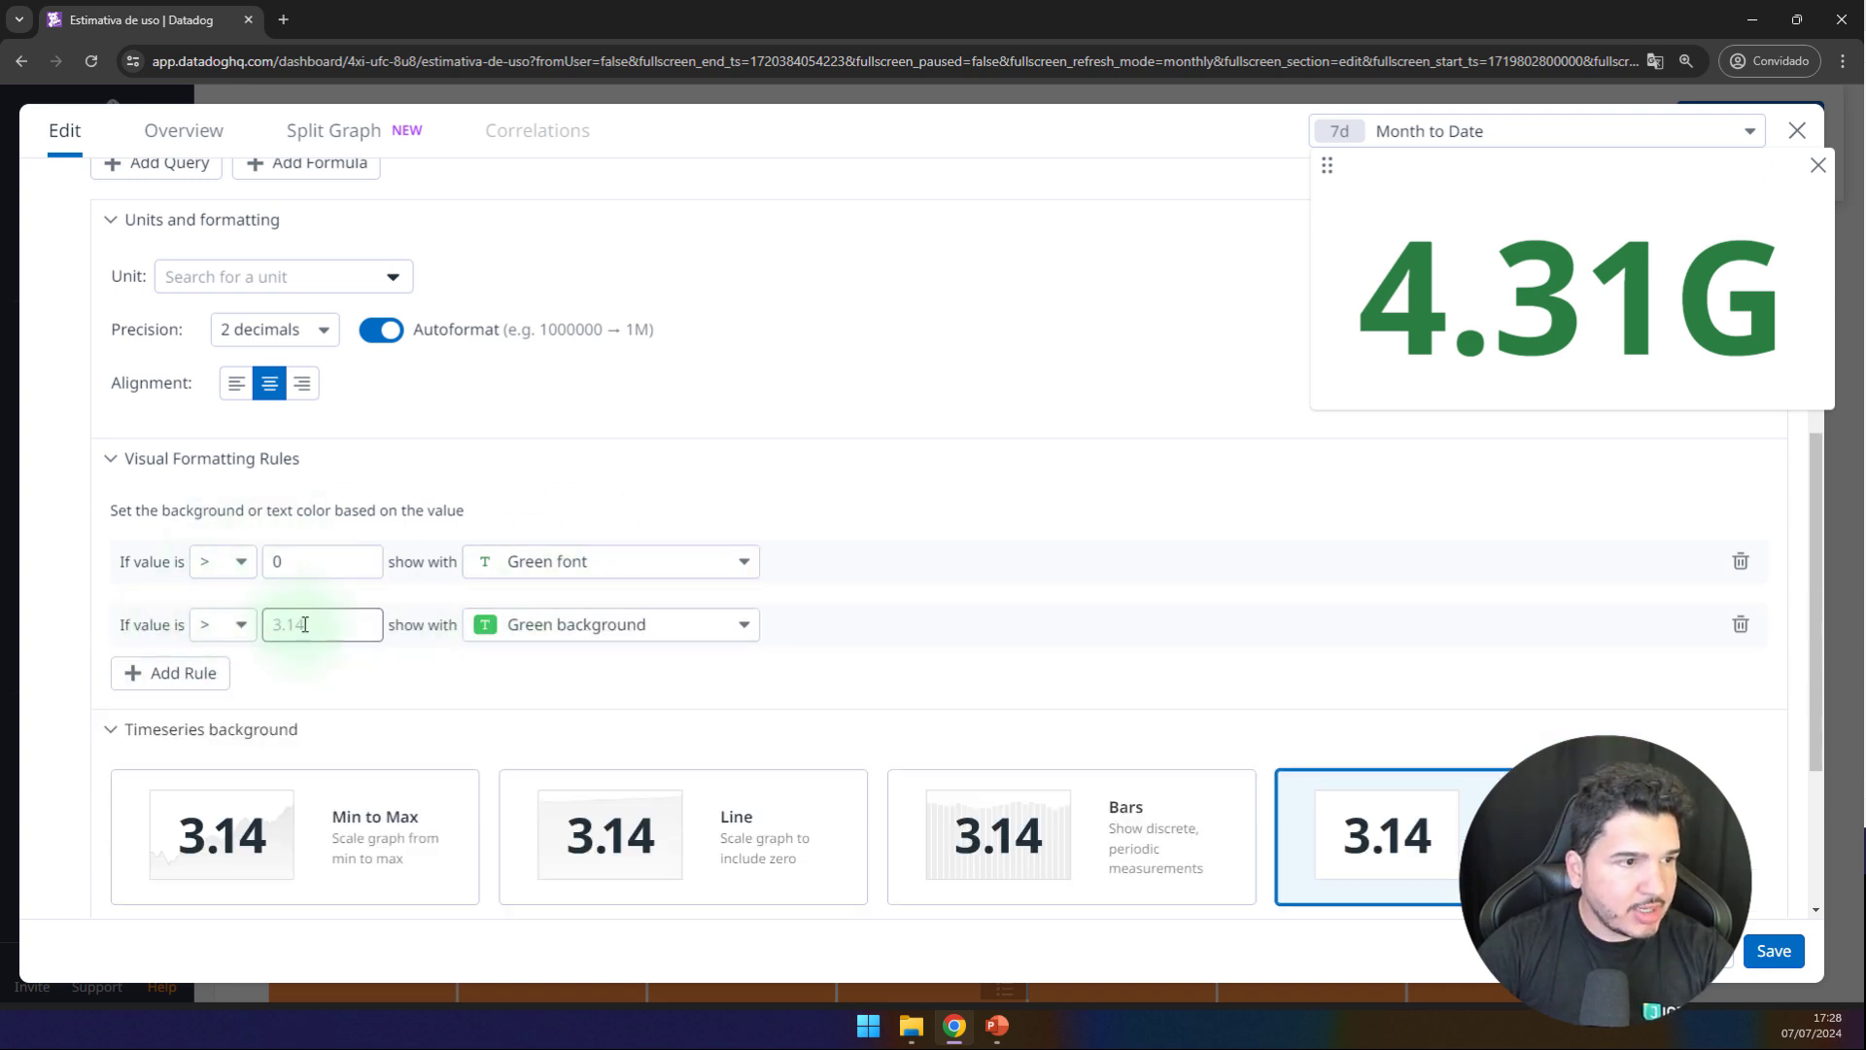
text(28)
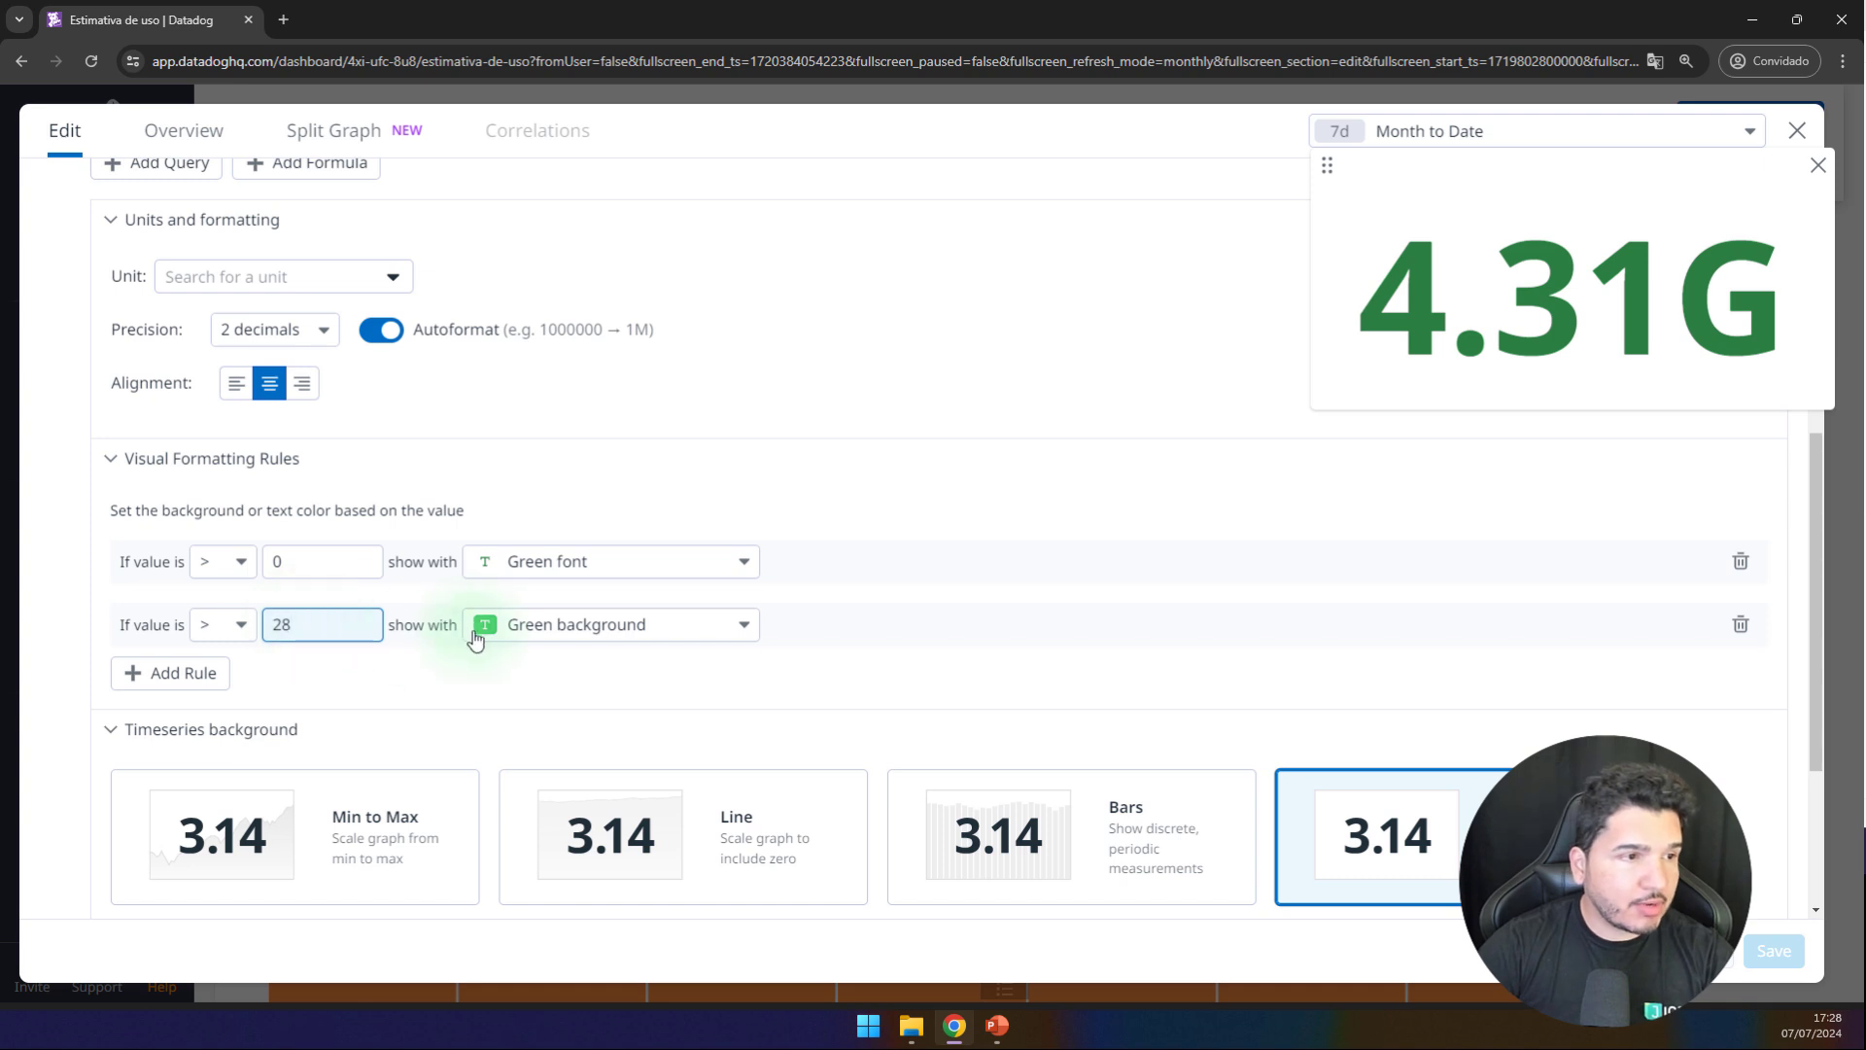
click(515, 627)
scroll(552, 592, down, 1)
scroll(556, 585, up, 1)
click(564, 309)
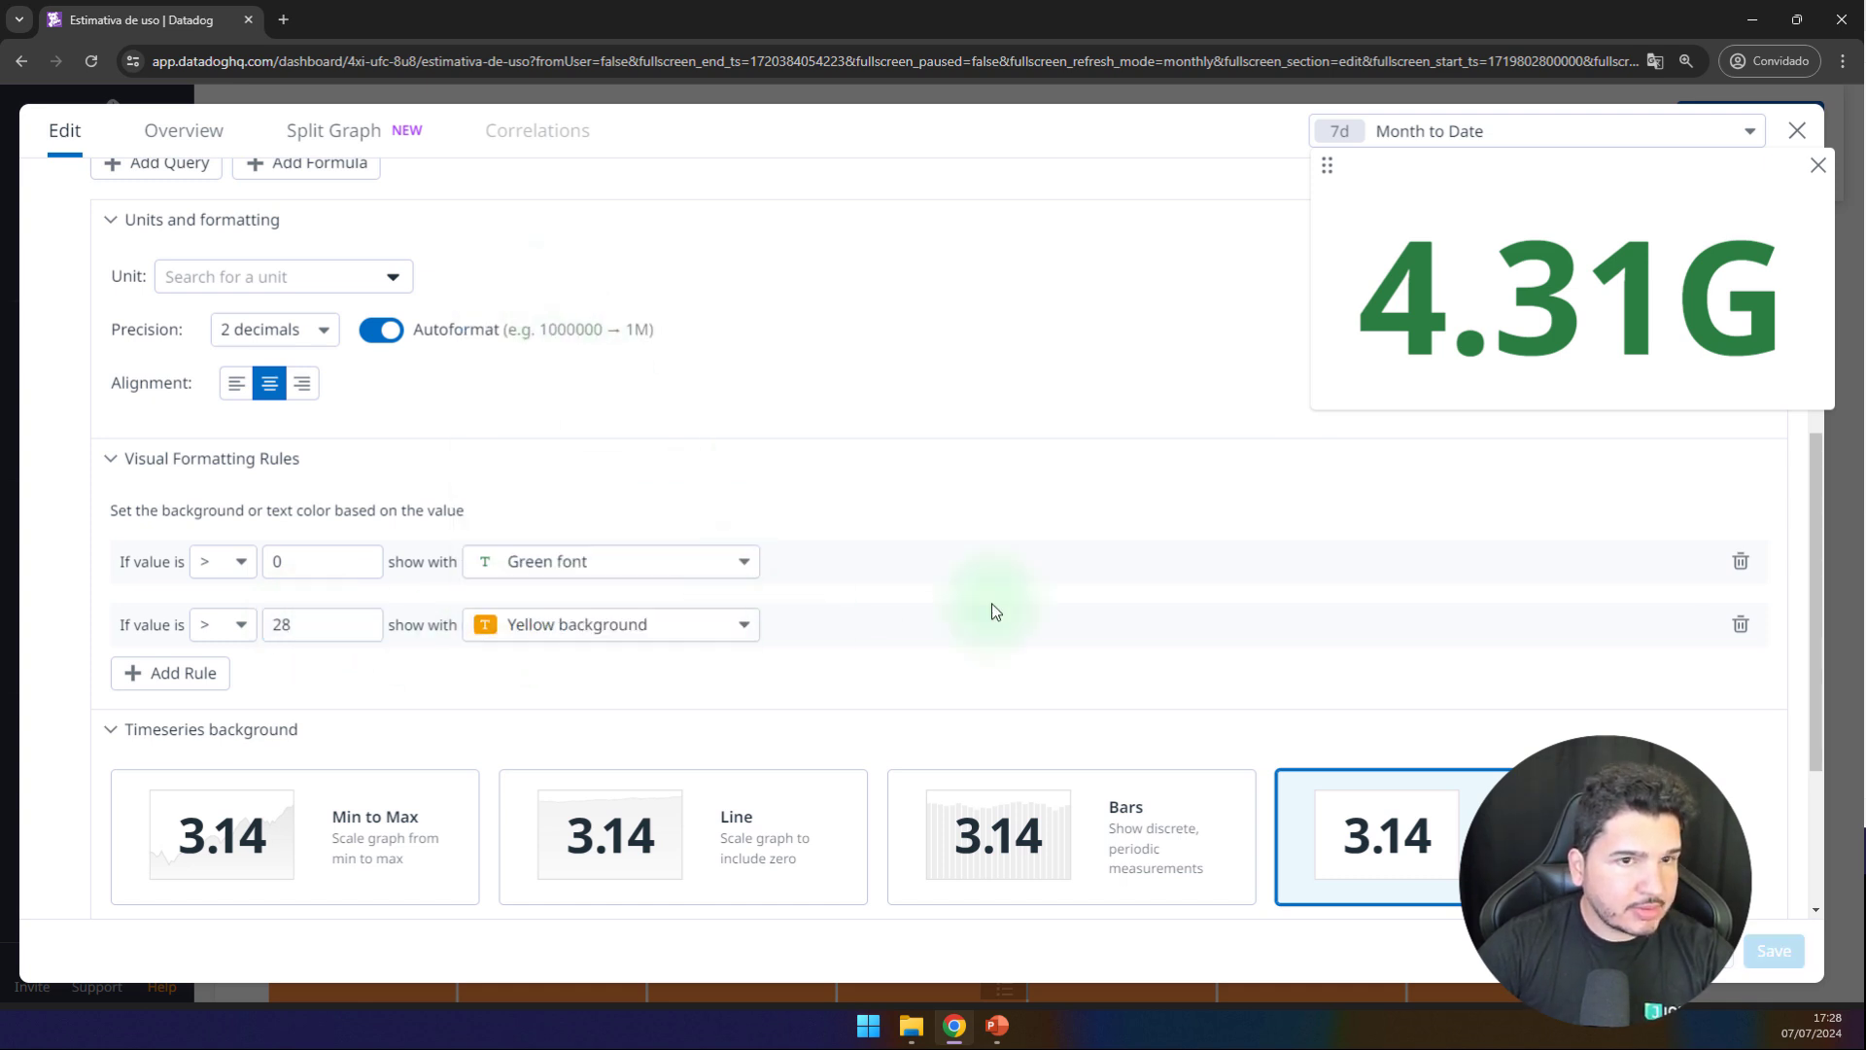
click(291, 624)
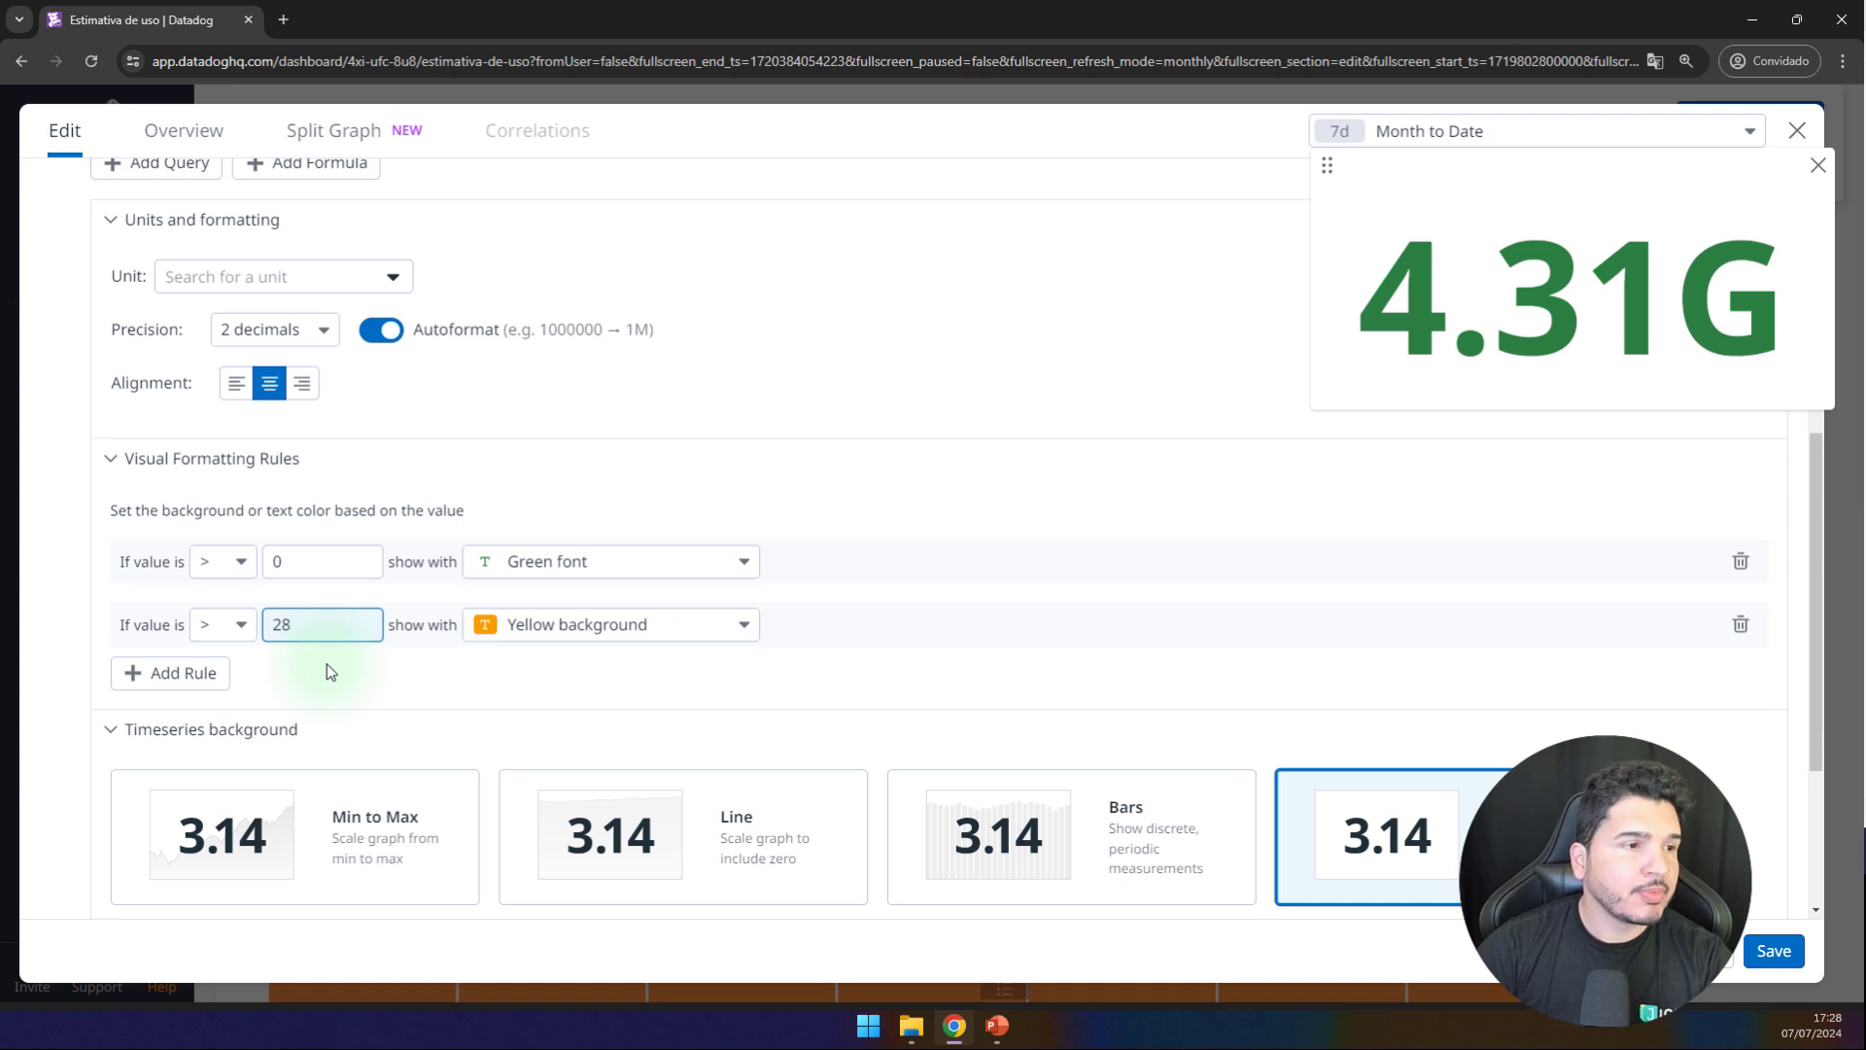
text(000000000)
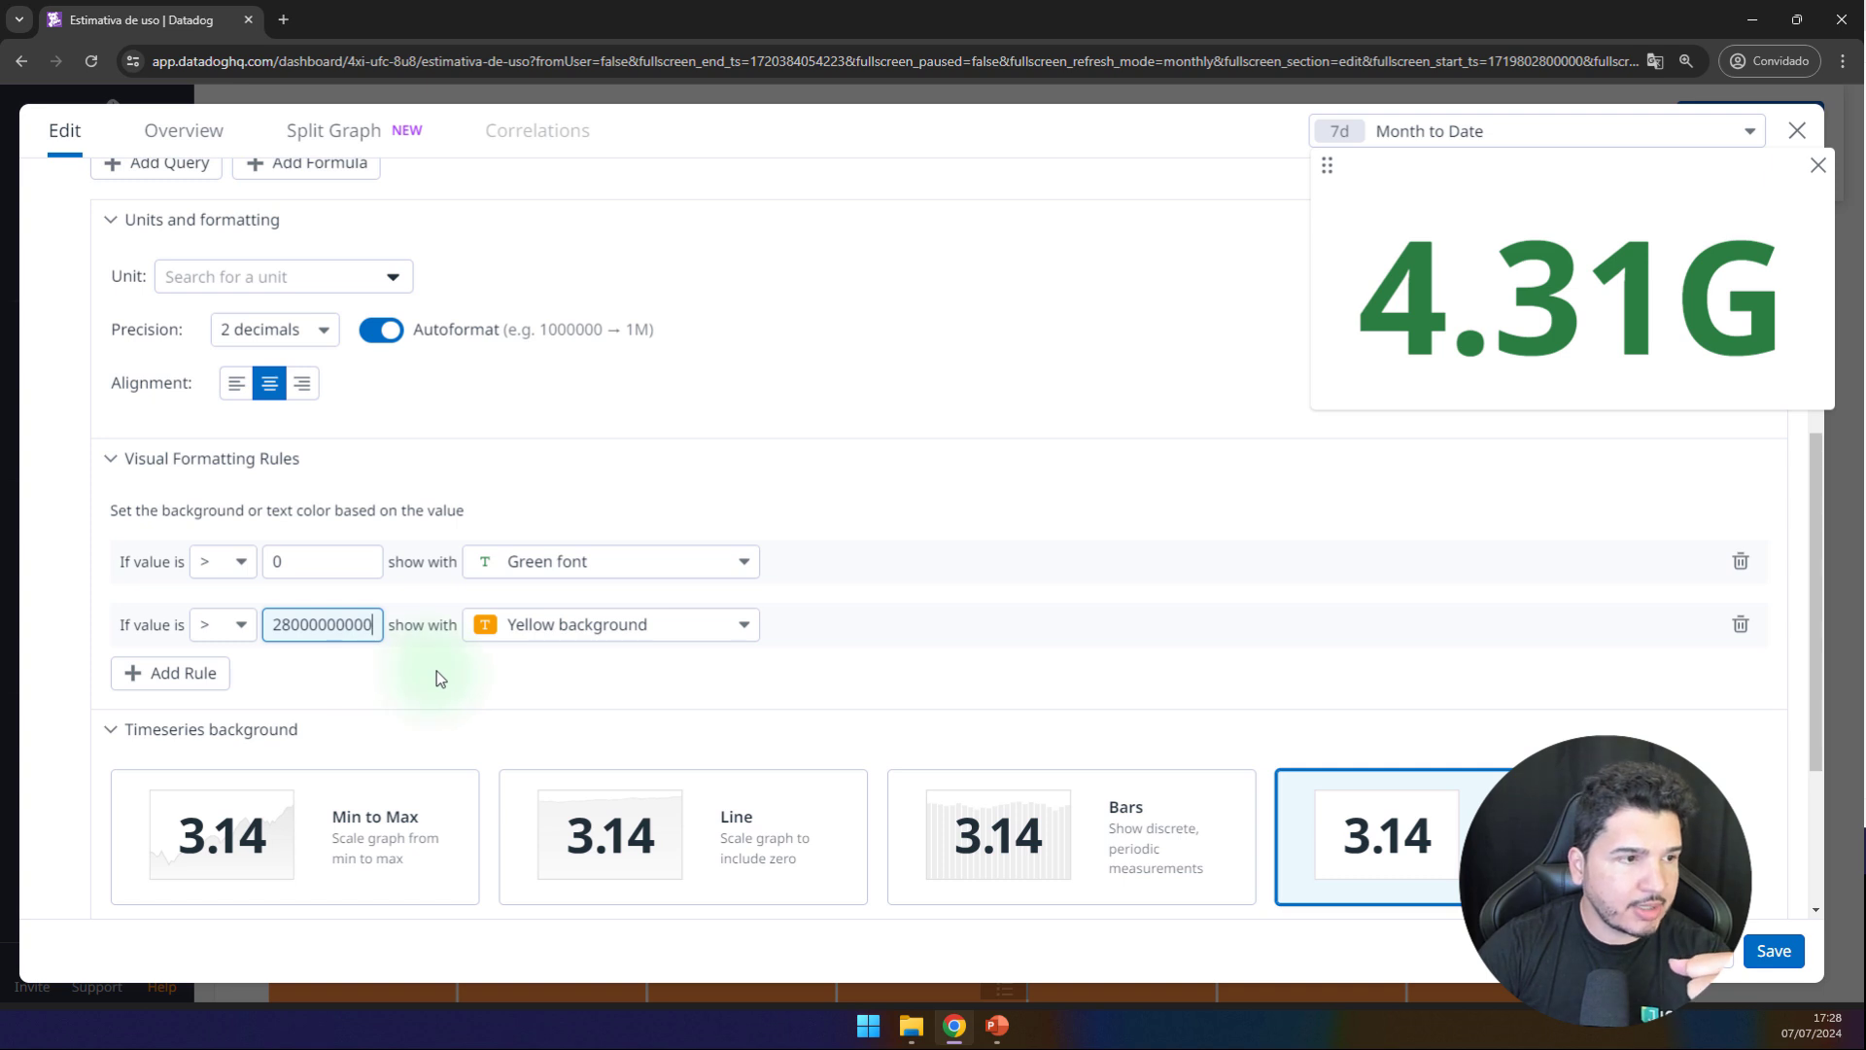
click(167, 672)
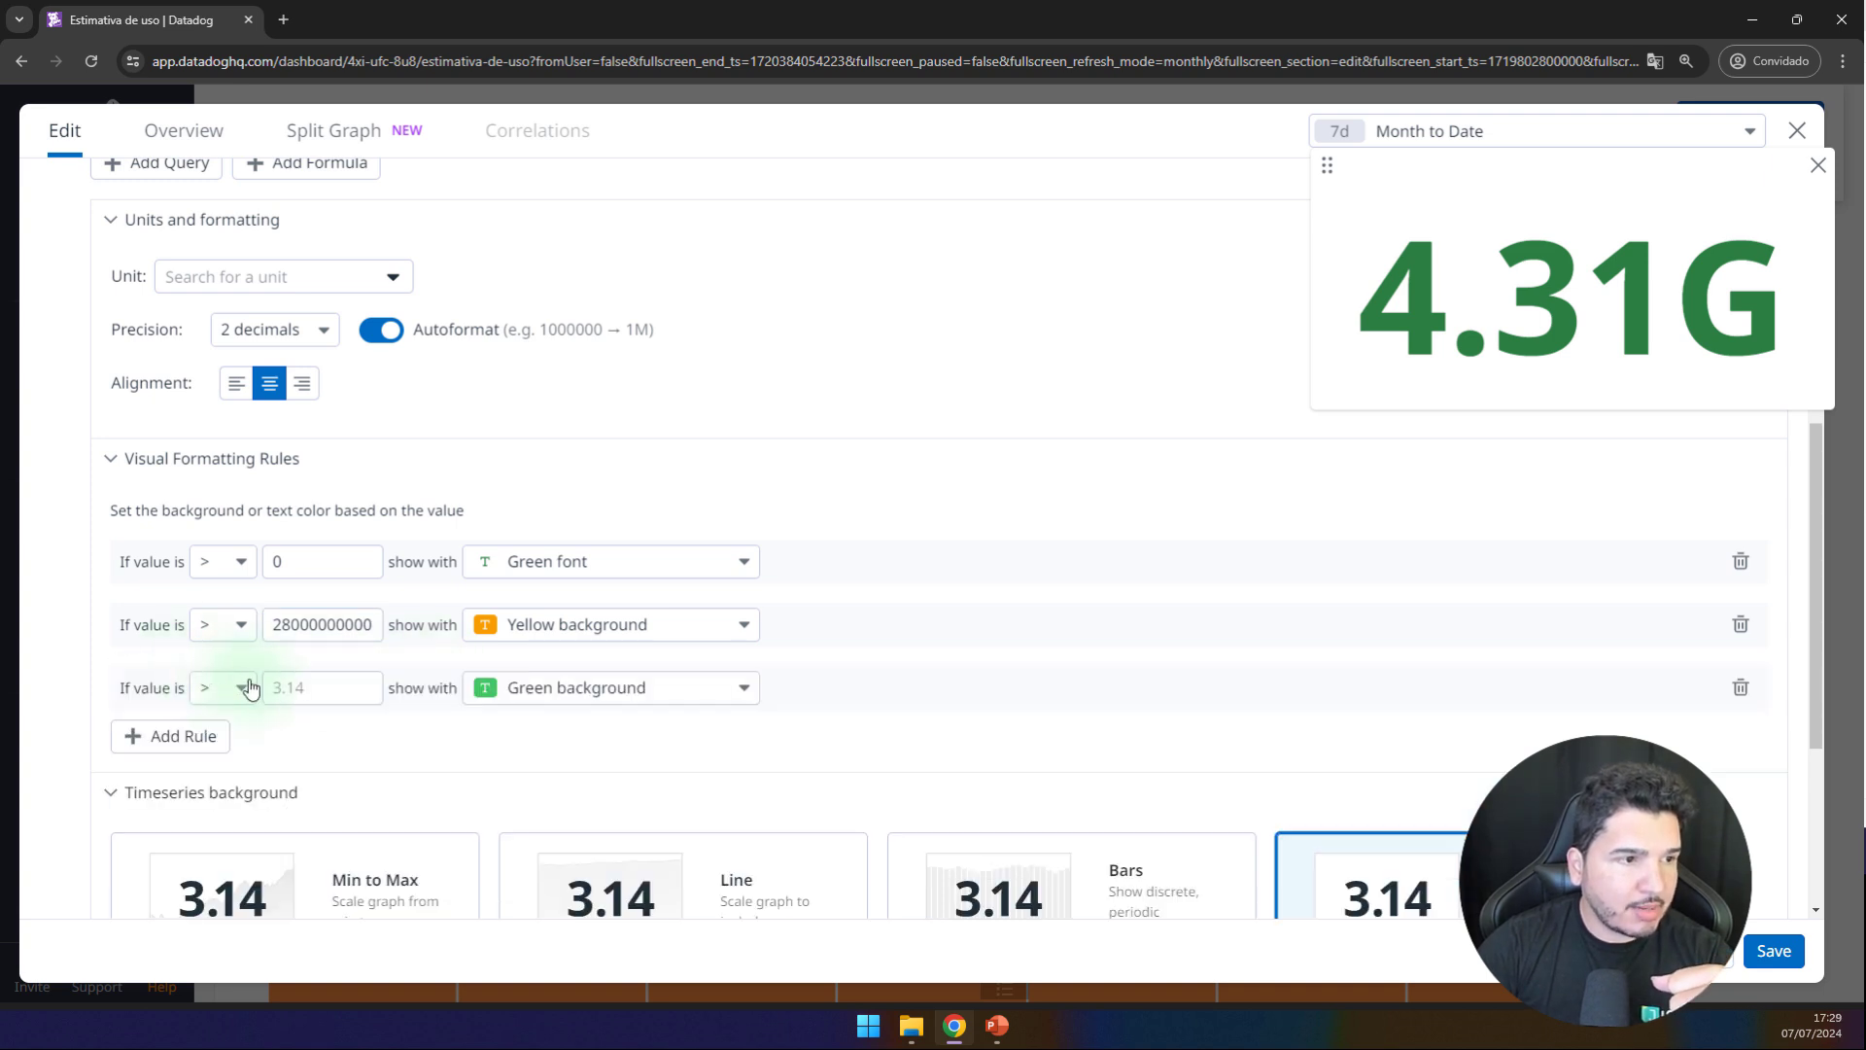
double_click(296, 624)
key(ctrl+c)
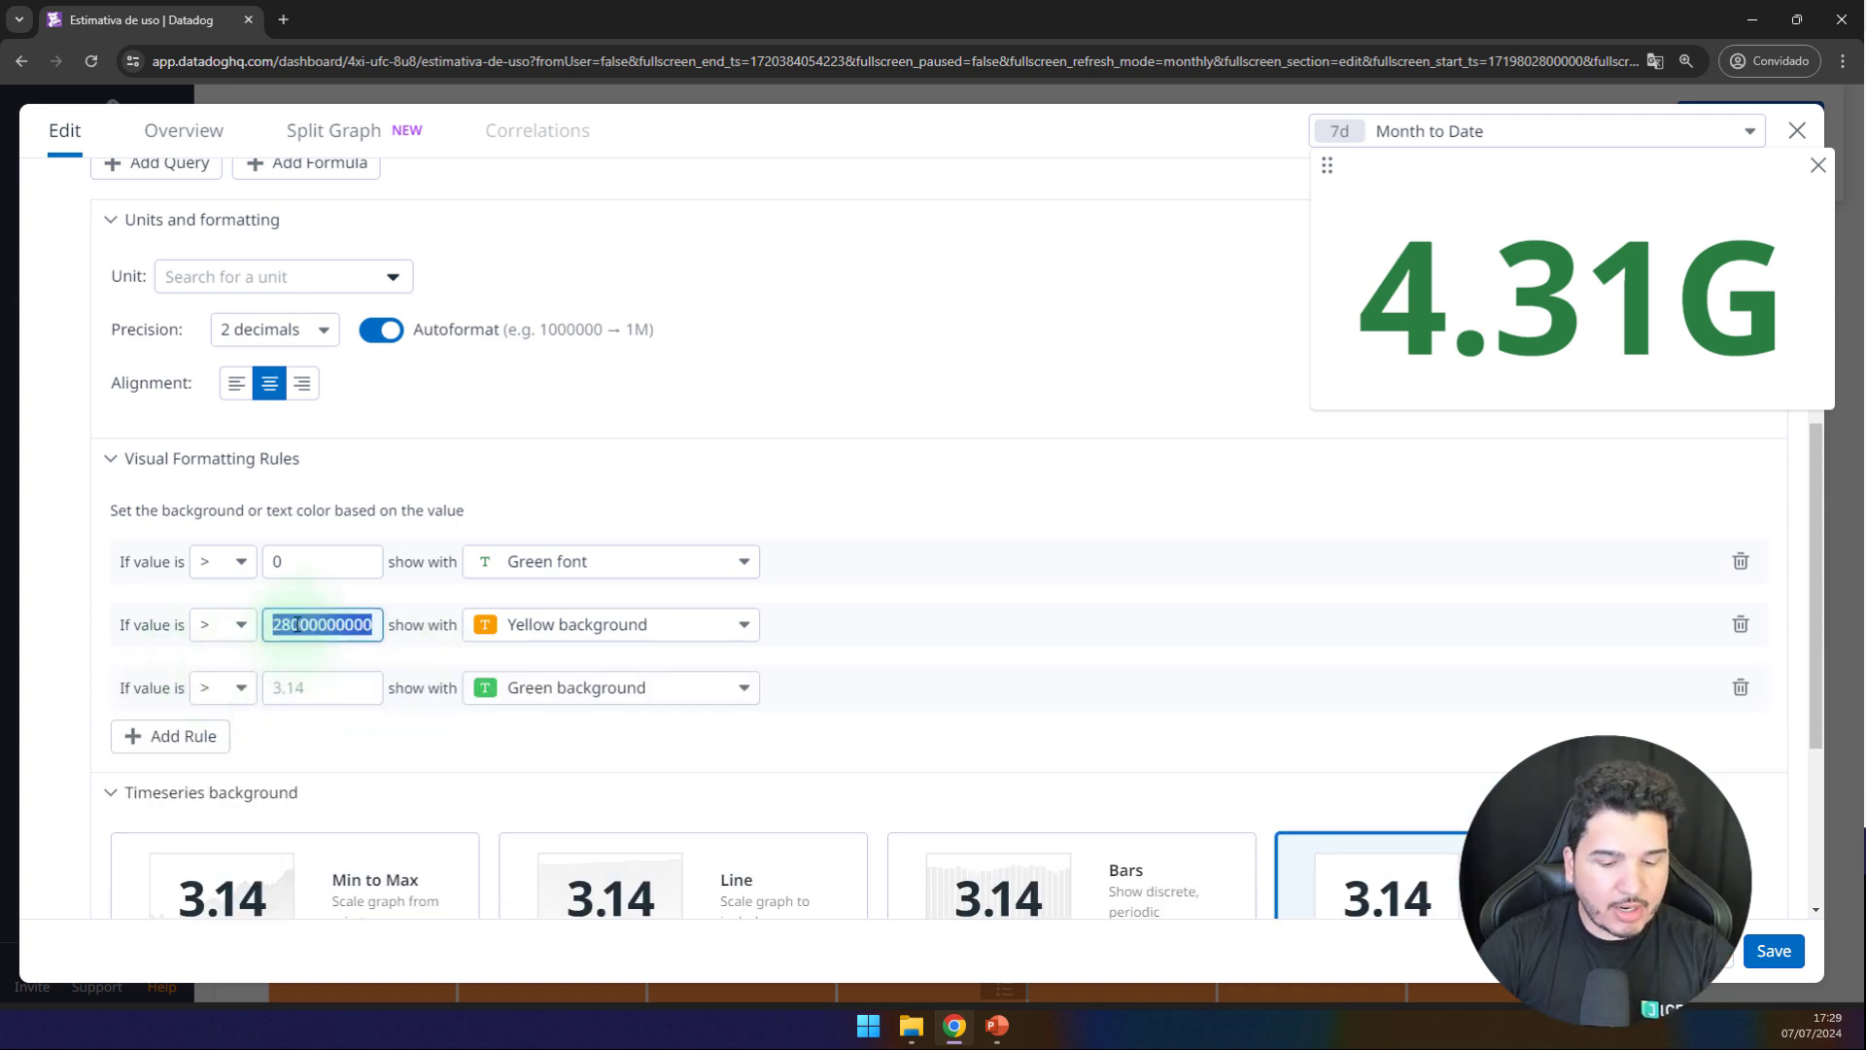
click(304, 693)
key(ctrl+v)
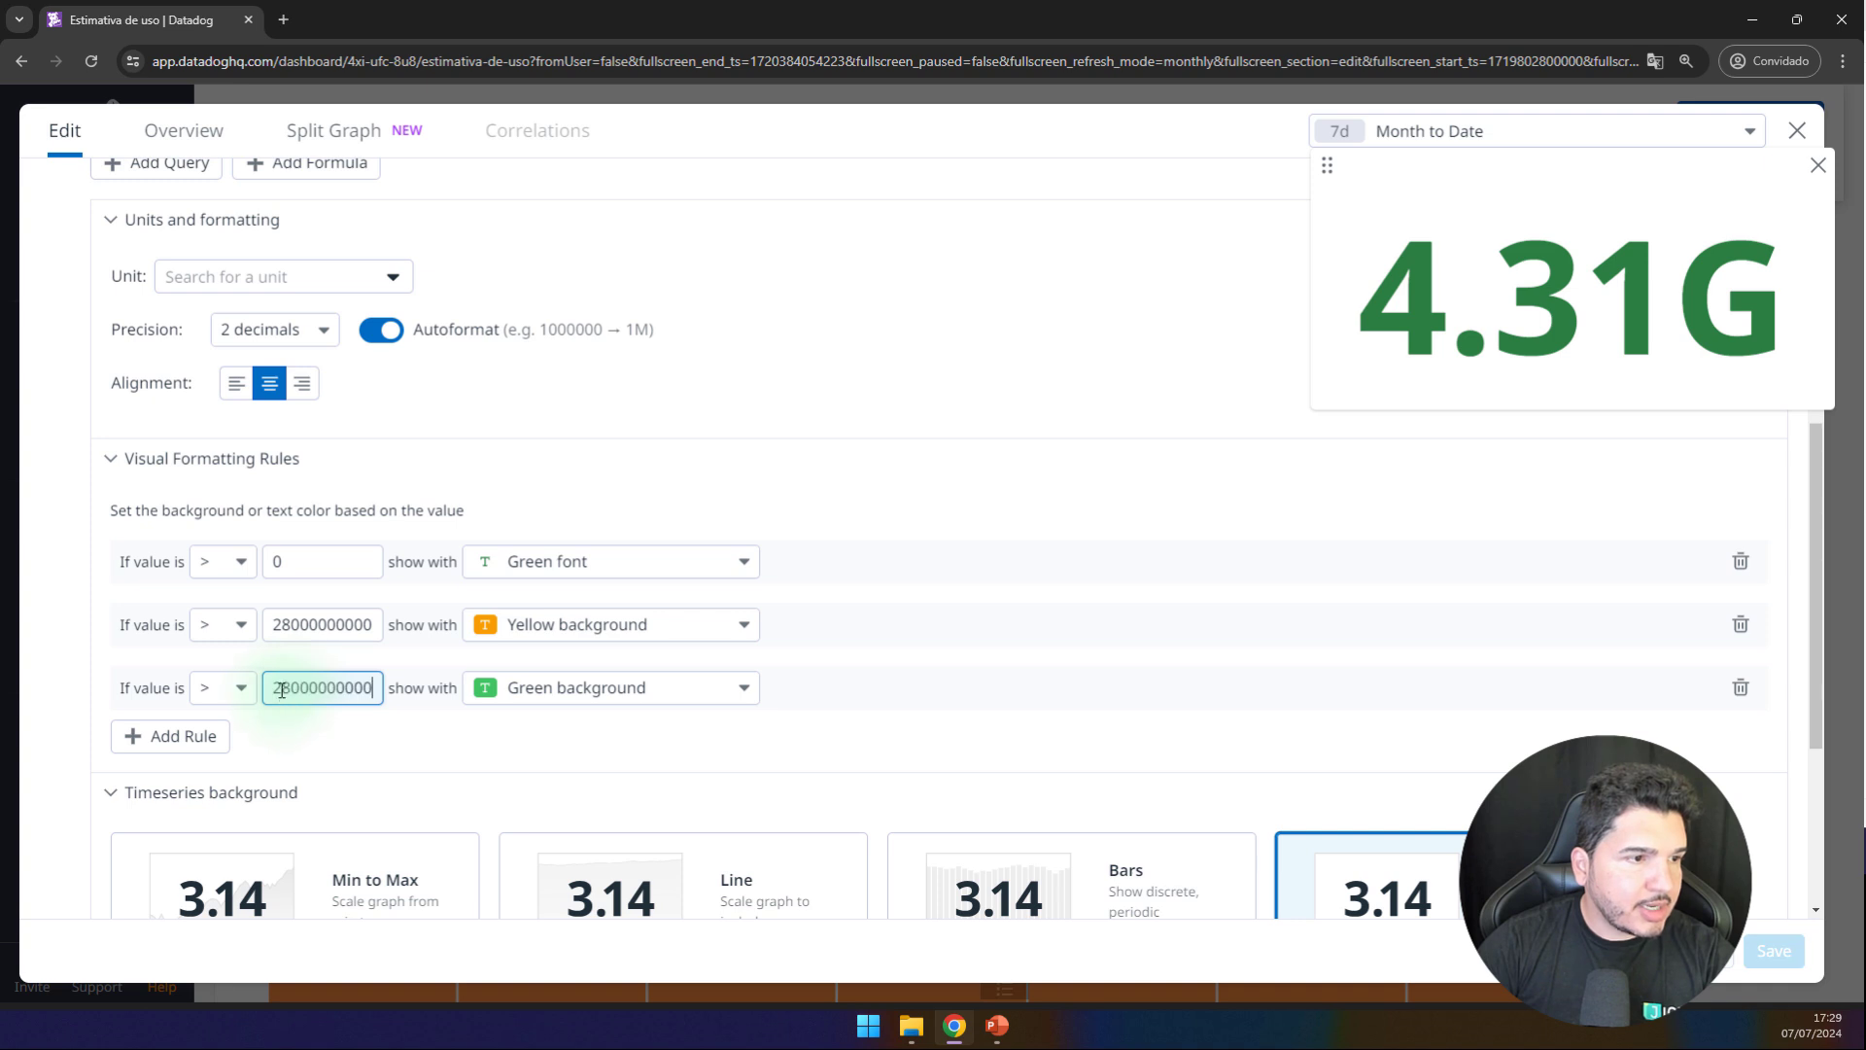
text(30)
click(545, 692)
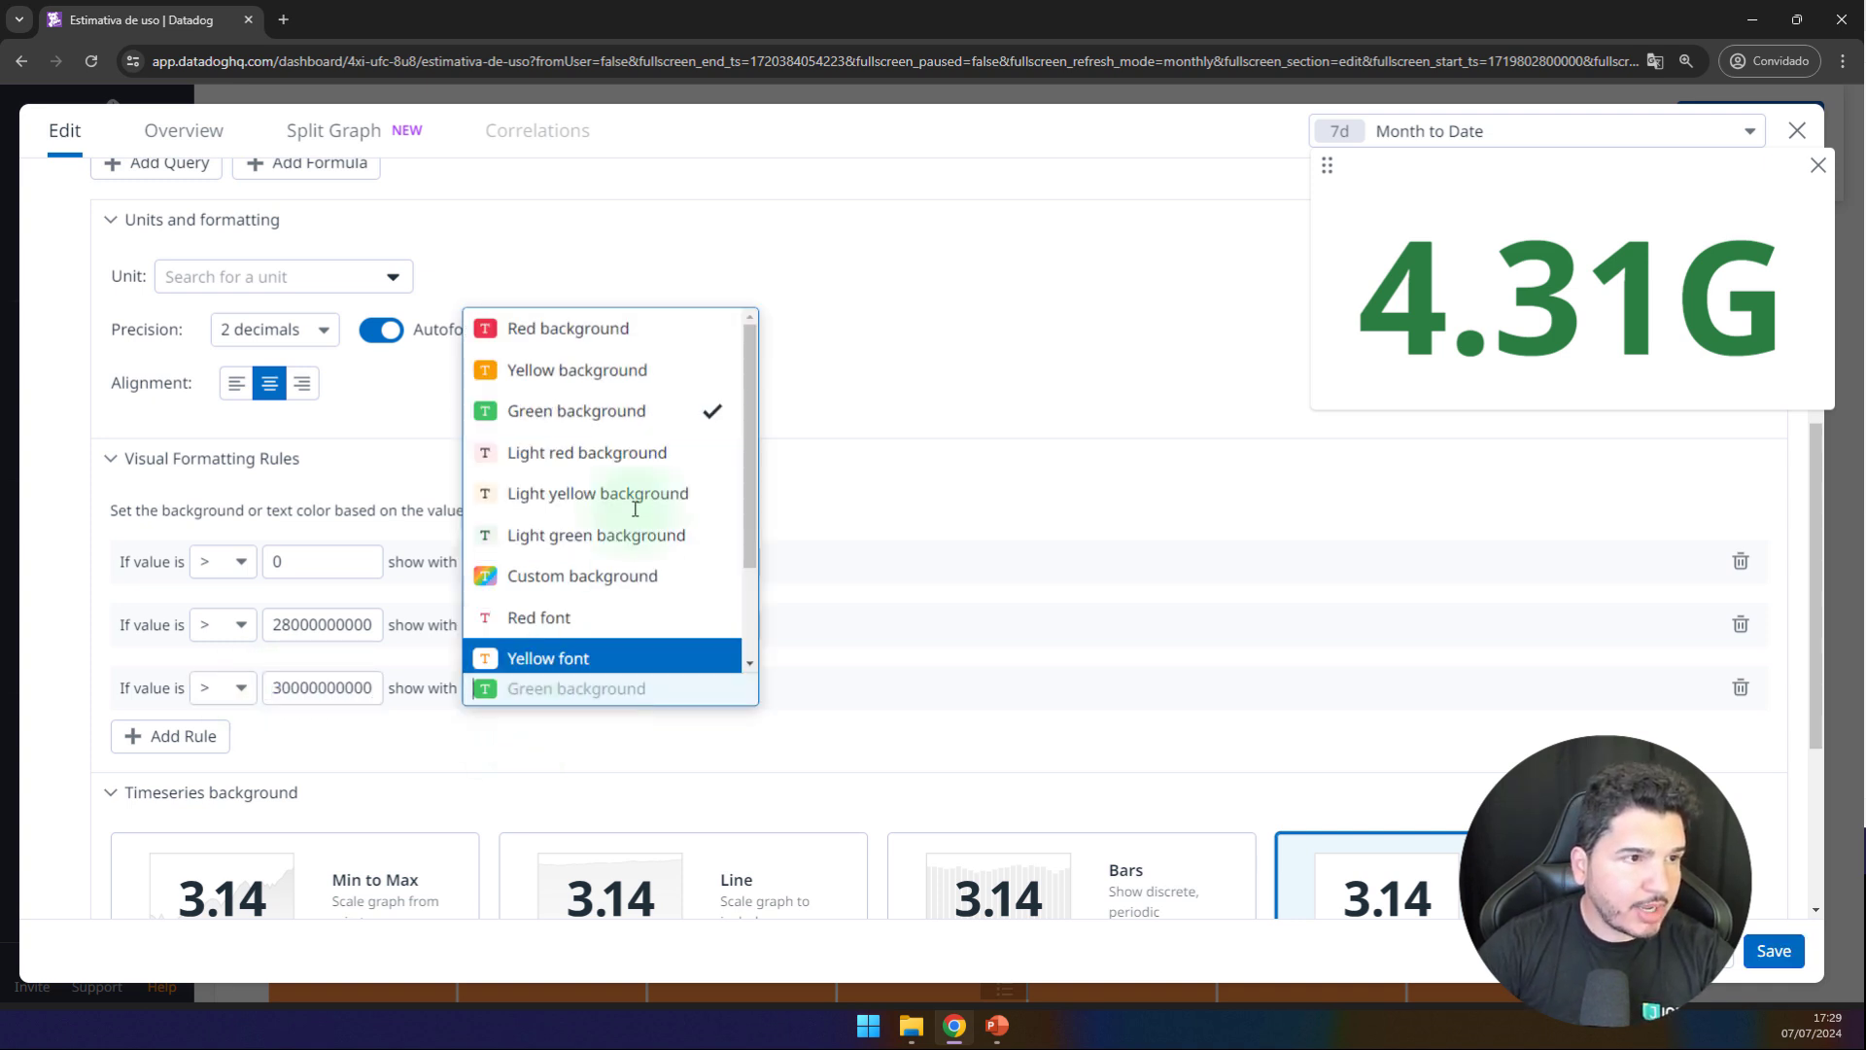
click(575, 329)
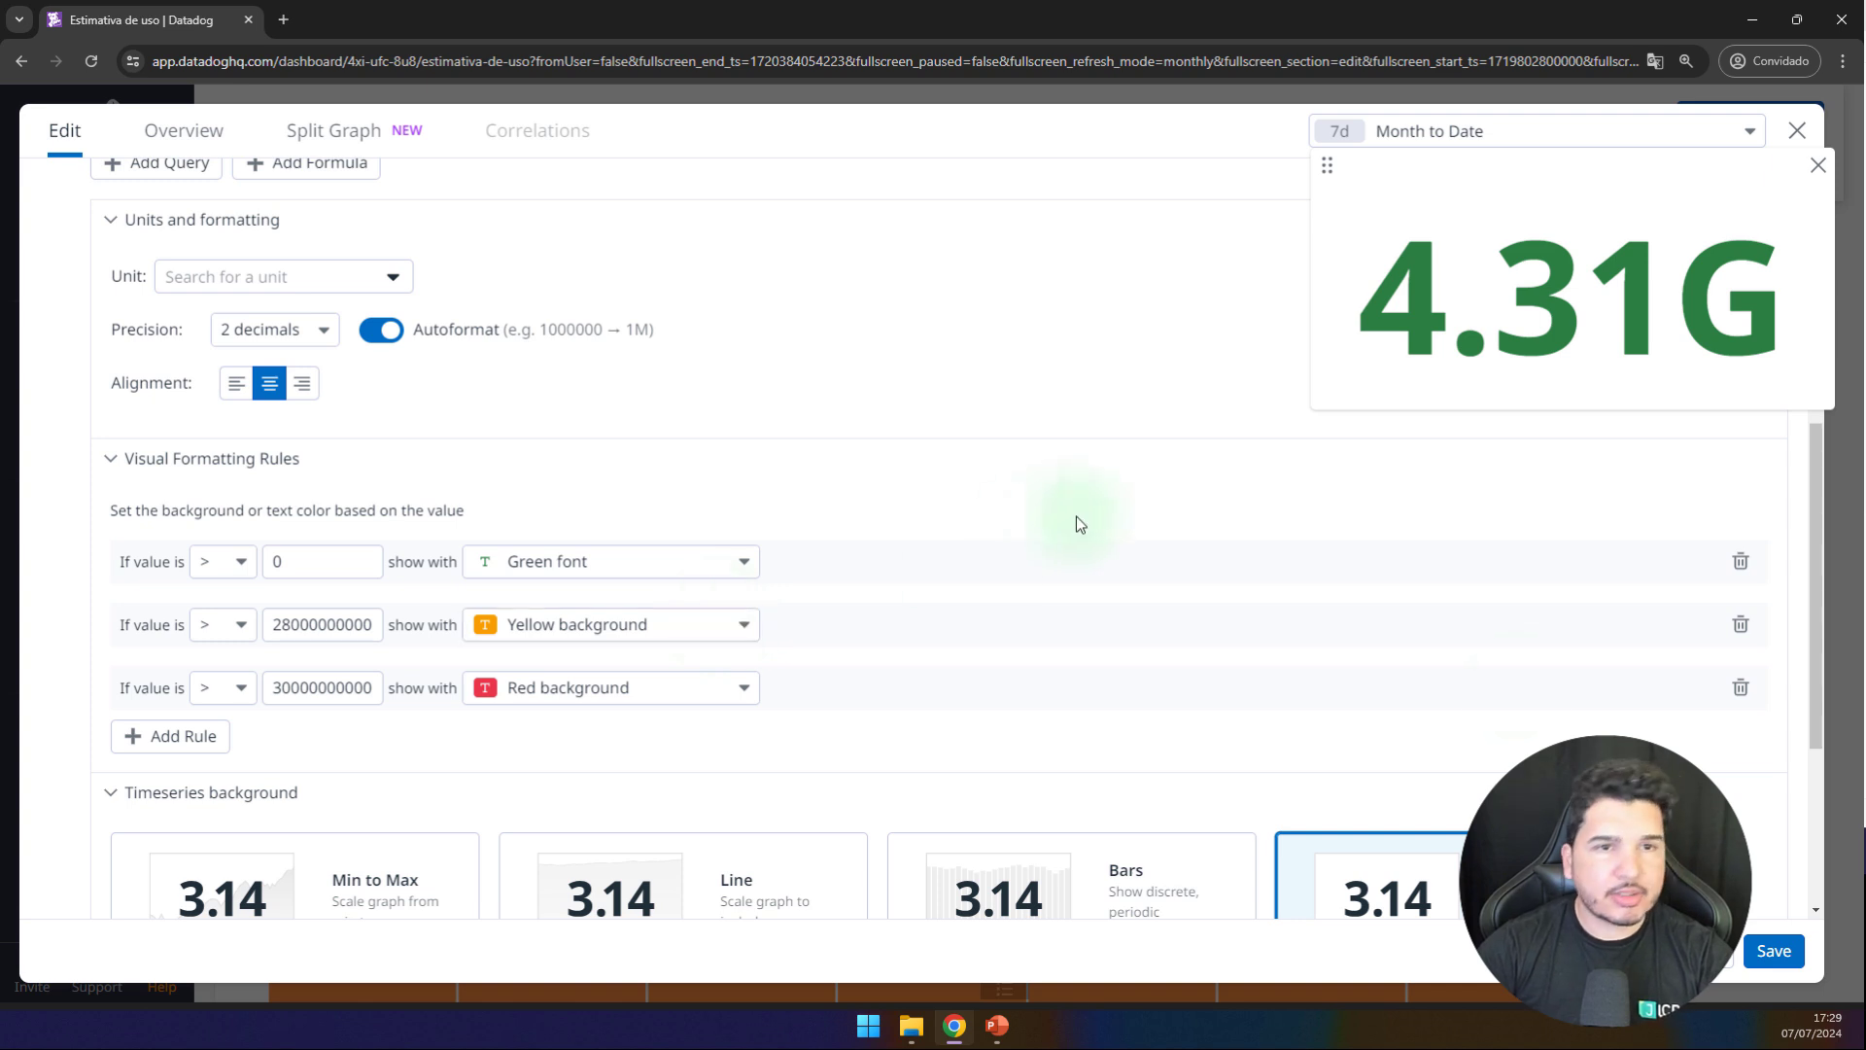
Step: Set the greater-than-0 rule to Light green background and save the query value widget
click(544, 568)
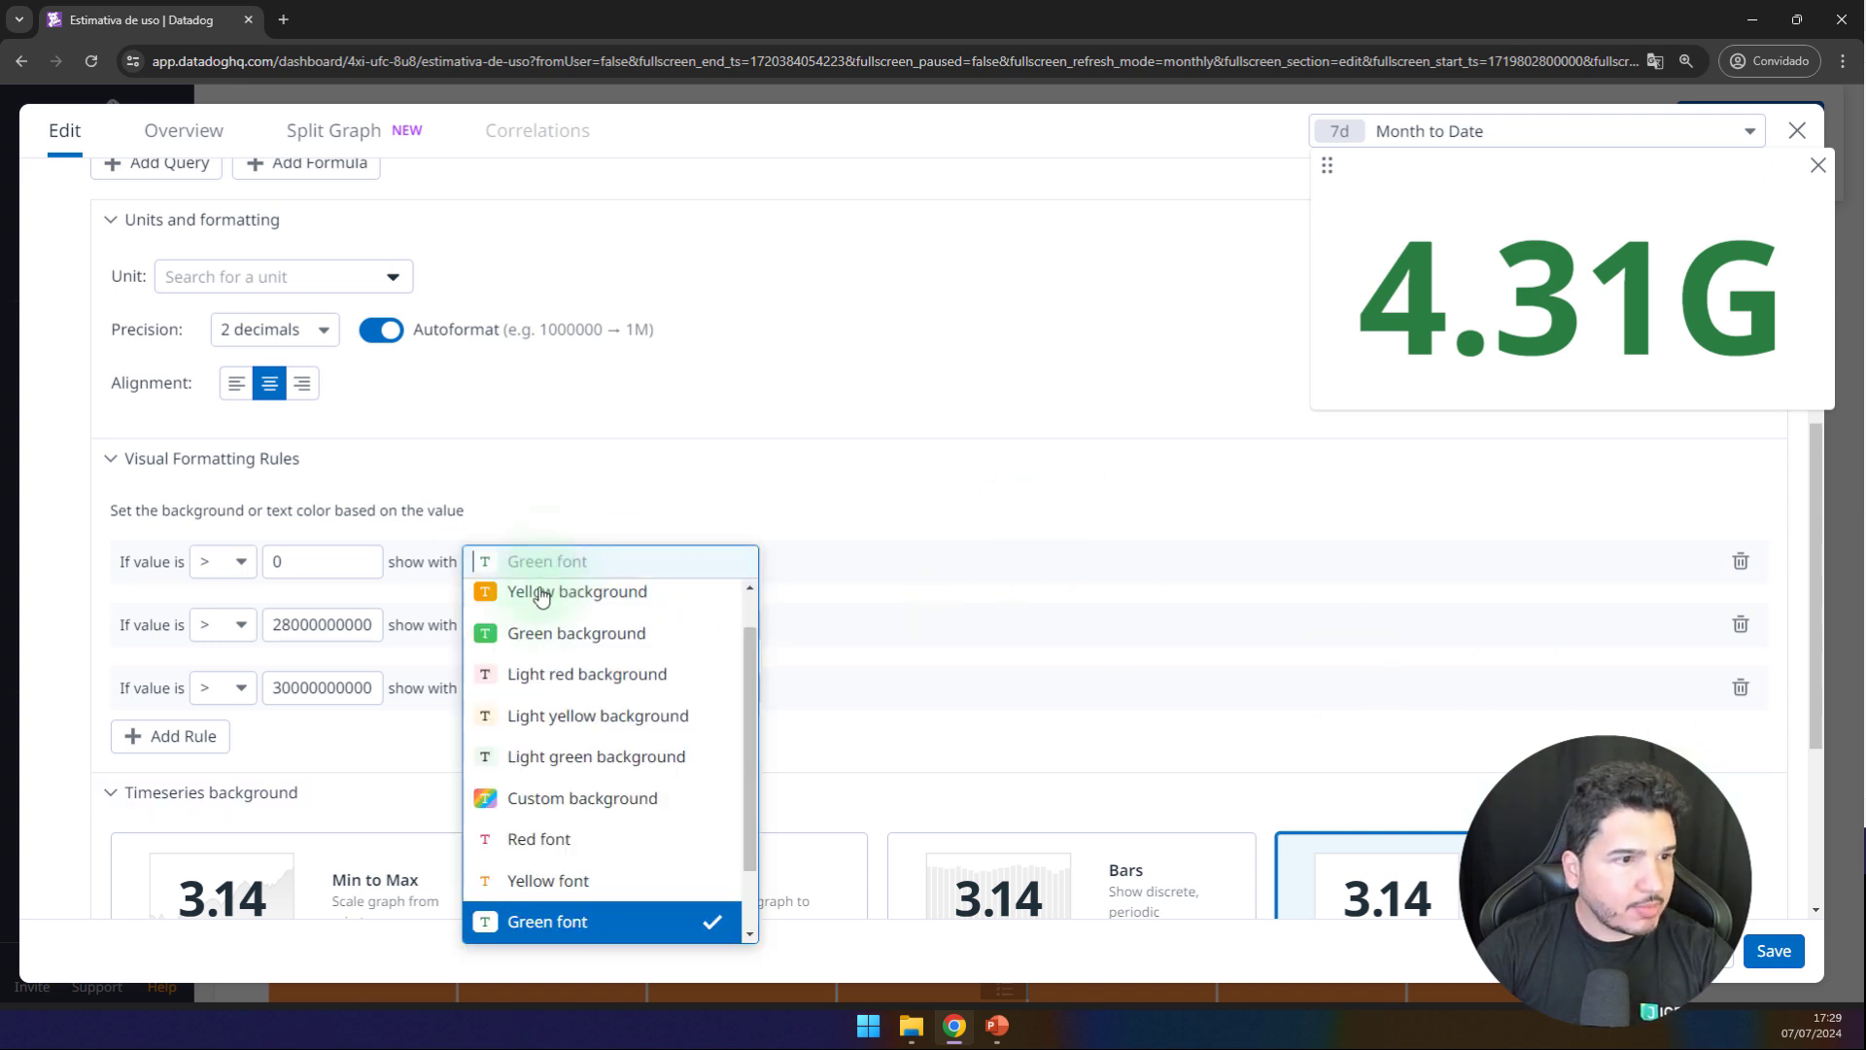
click(544, 757)
scroll(992, 691, down, 1)
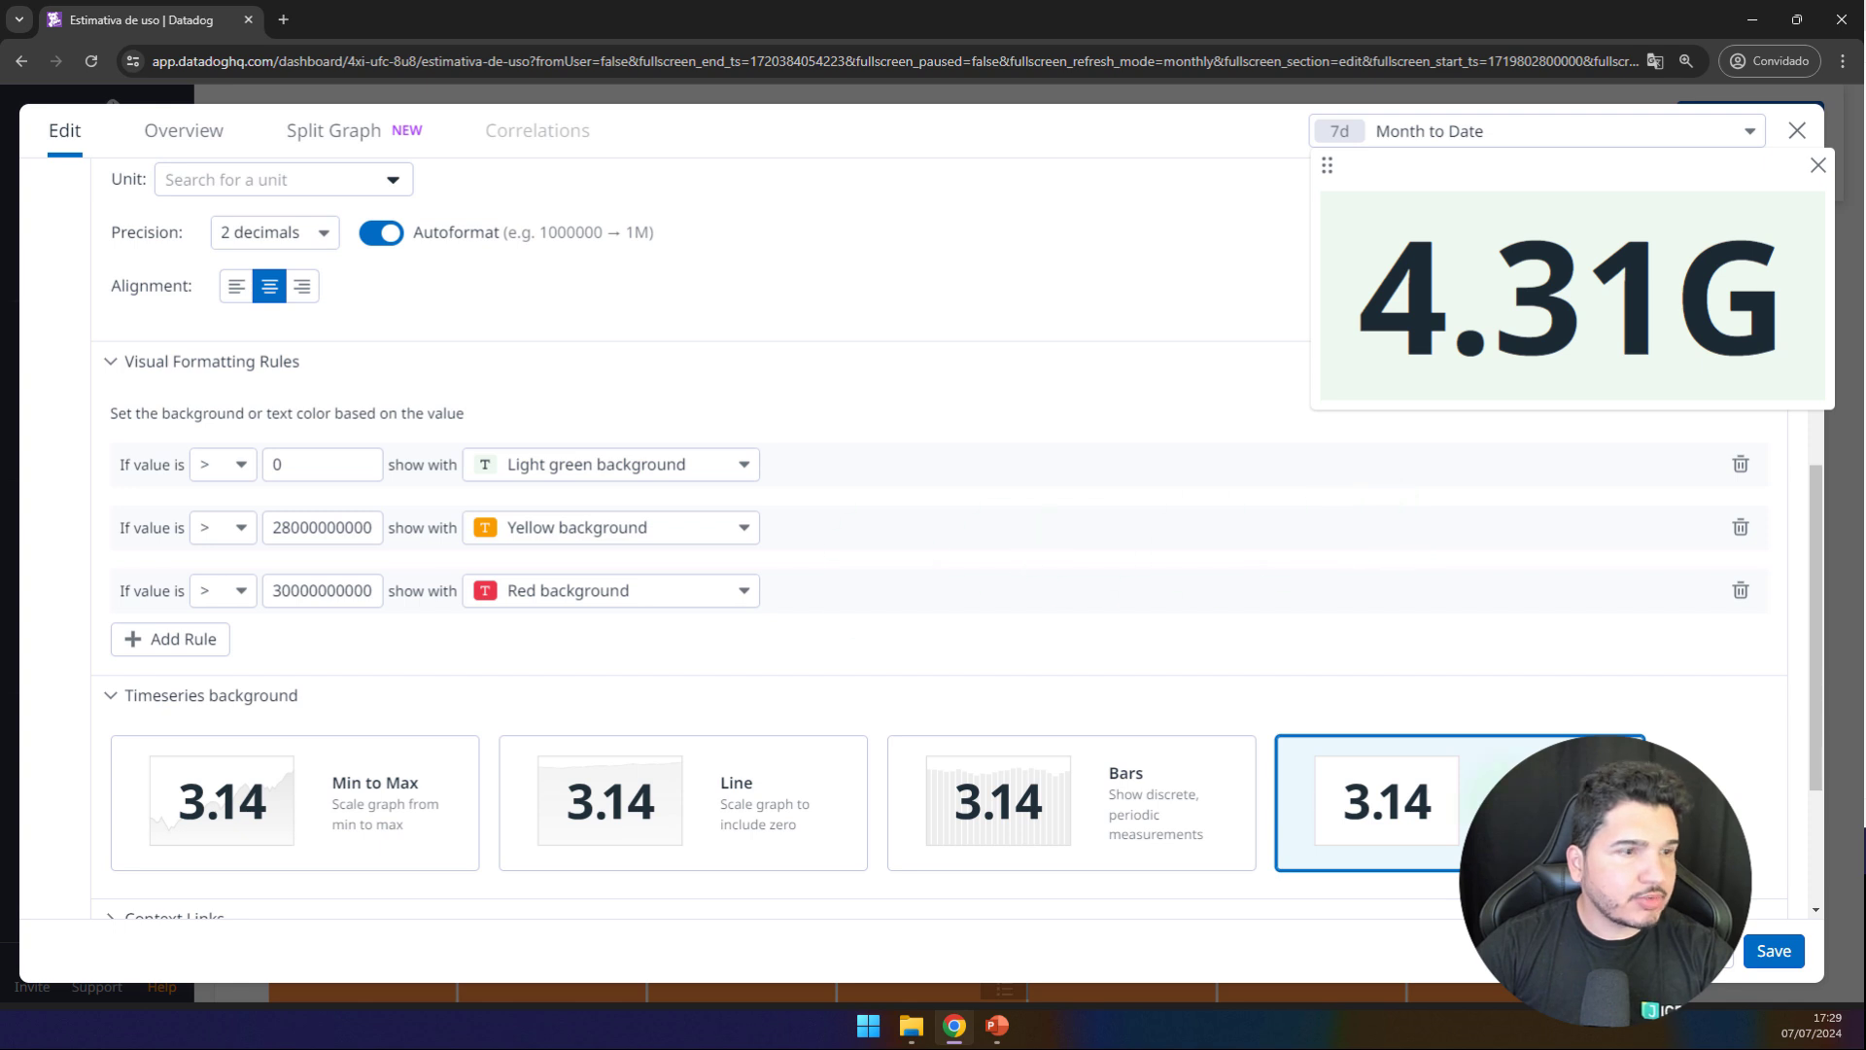
click(1773, 952)
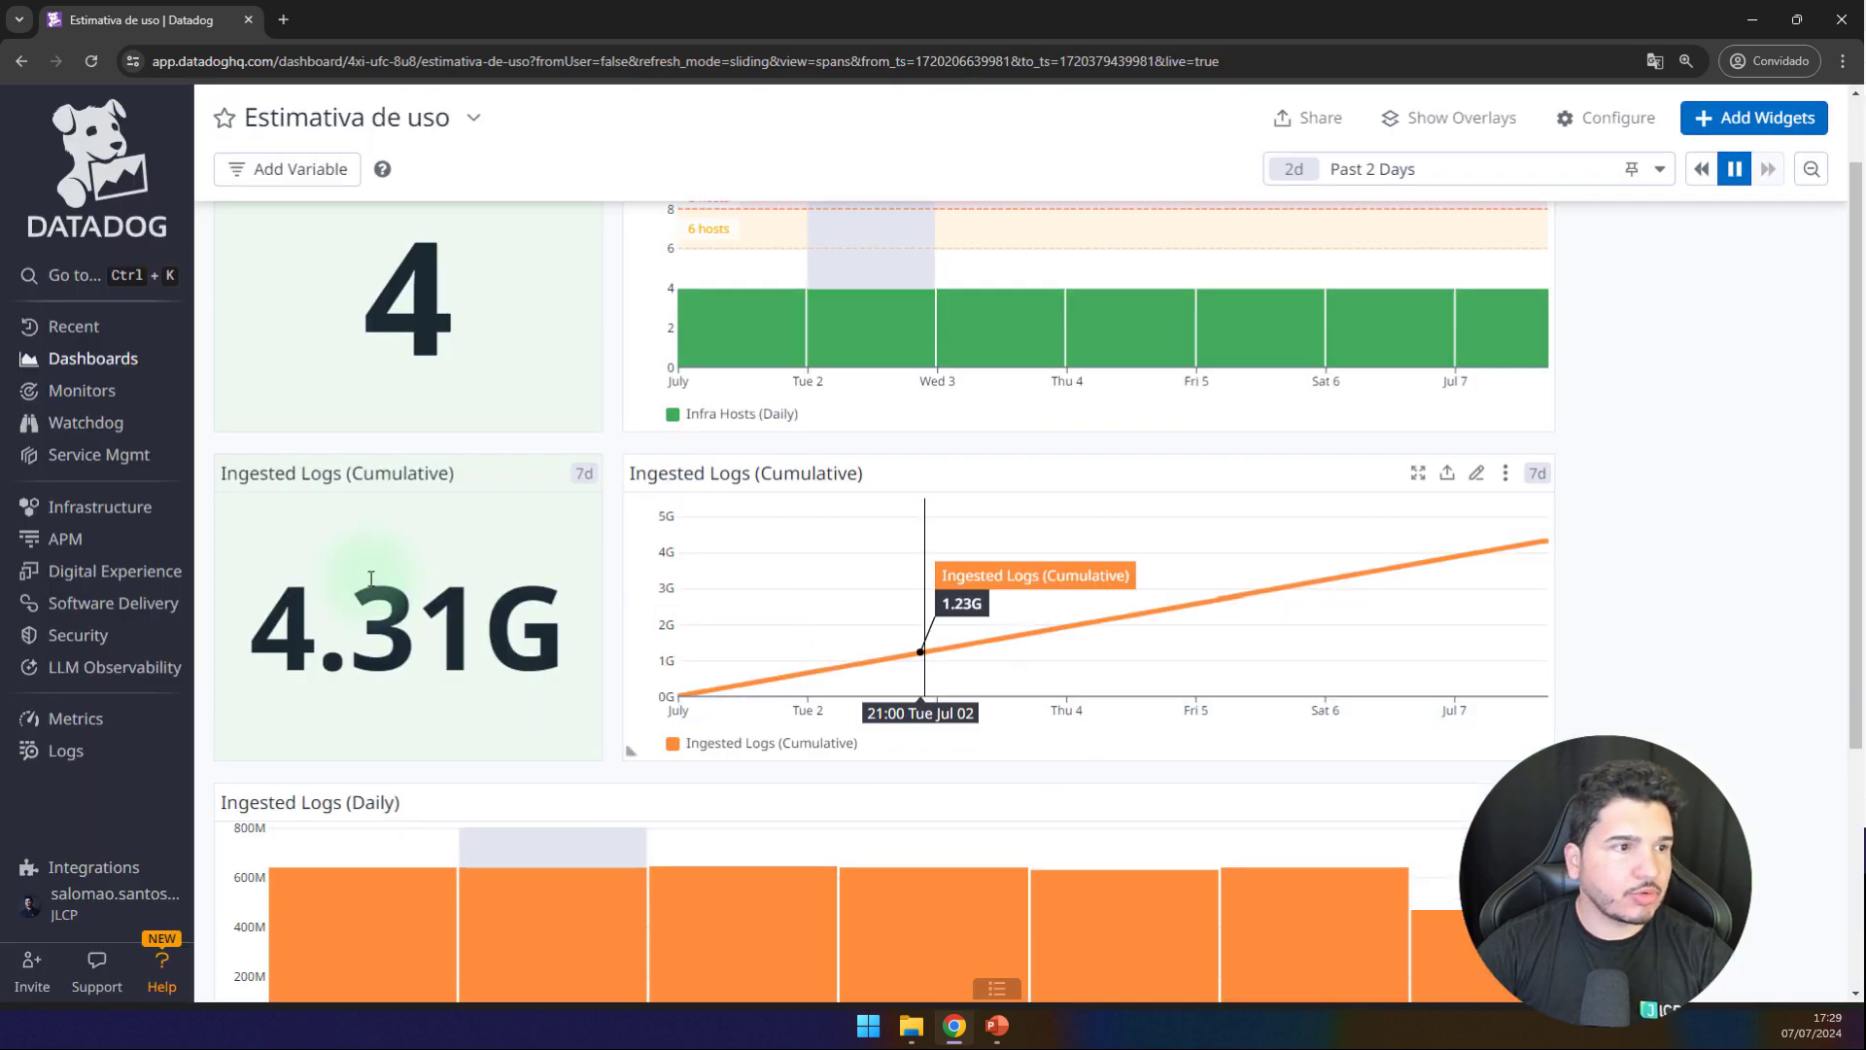
Step: Edit the Ingested Logs (Cumulative) line graph and add two markers to it
scroll(515, 632, up, 1)
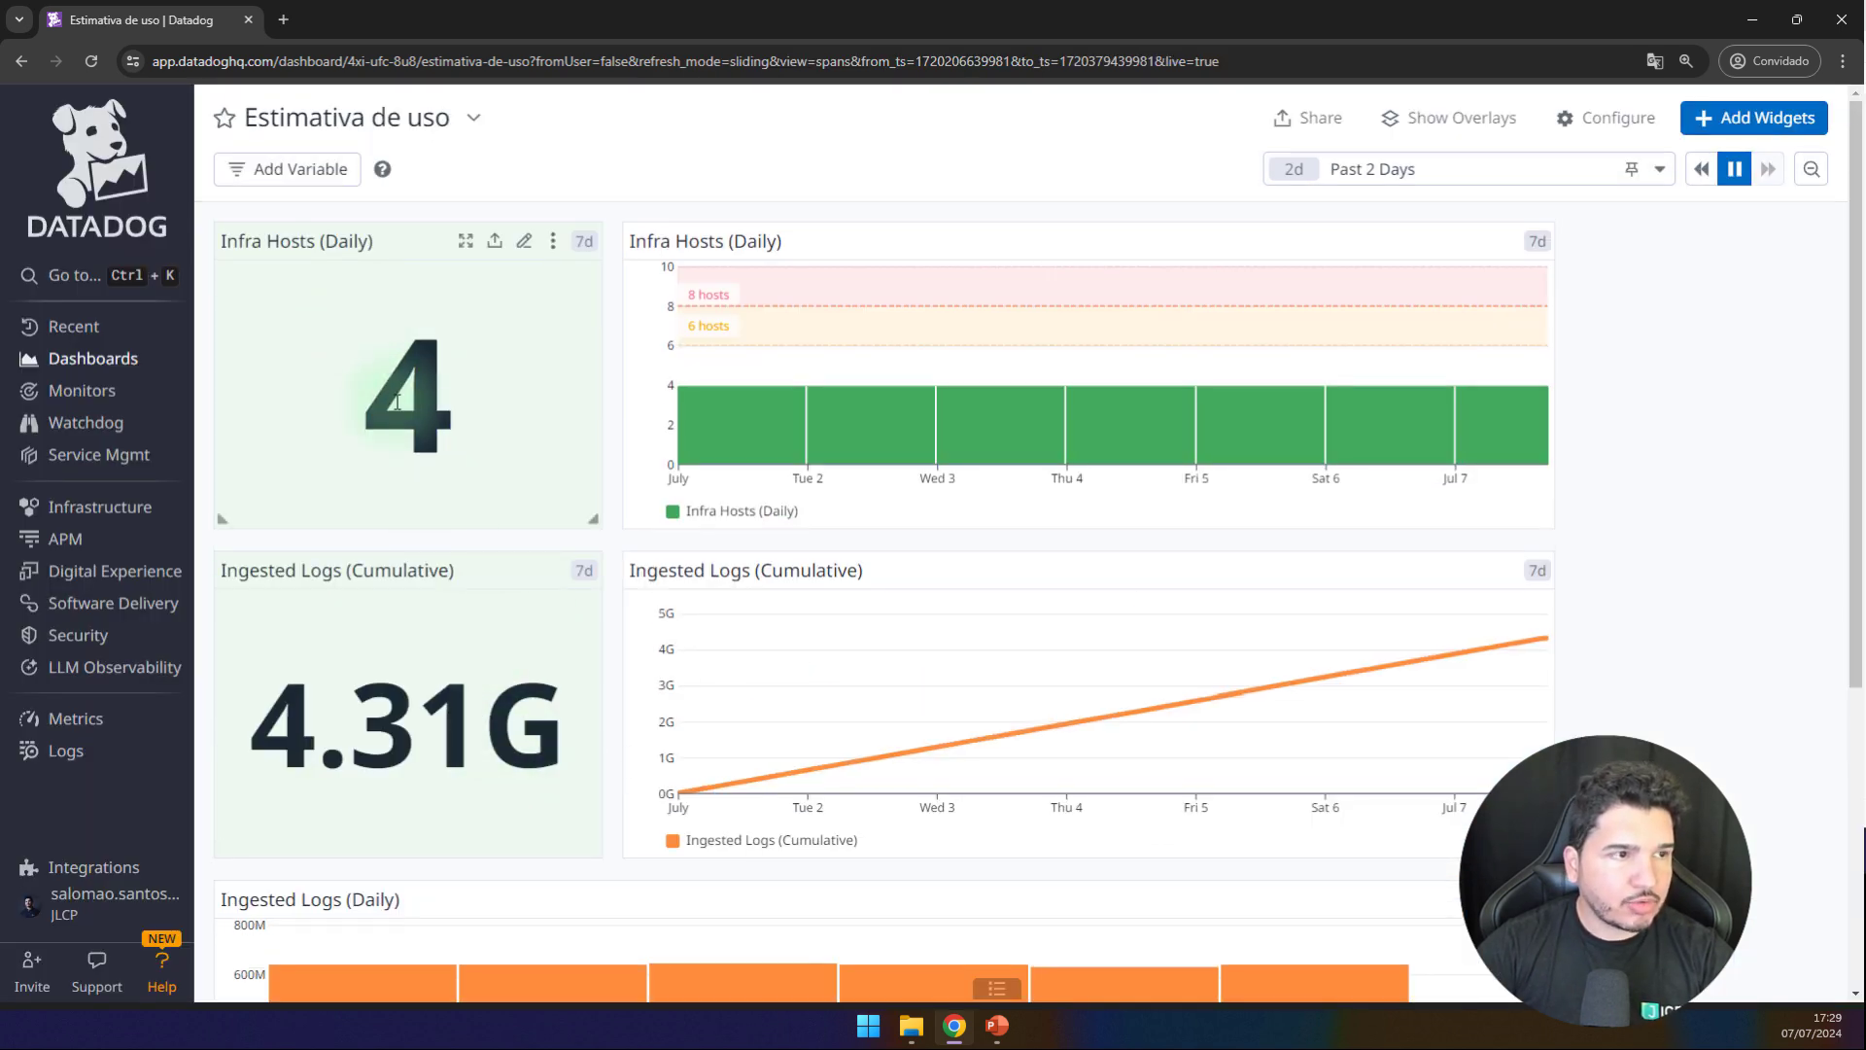
scroll(437, 505, down, 1)
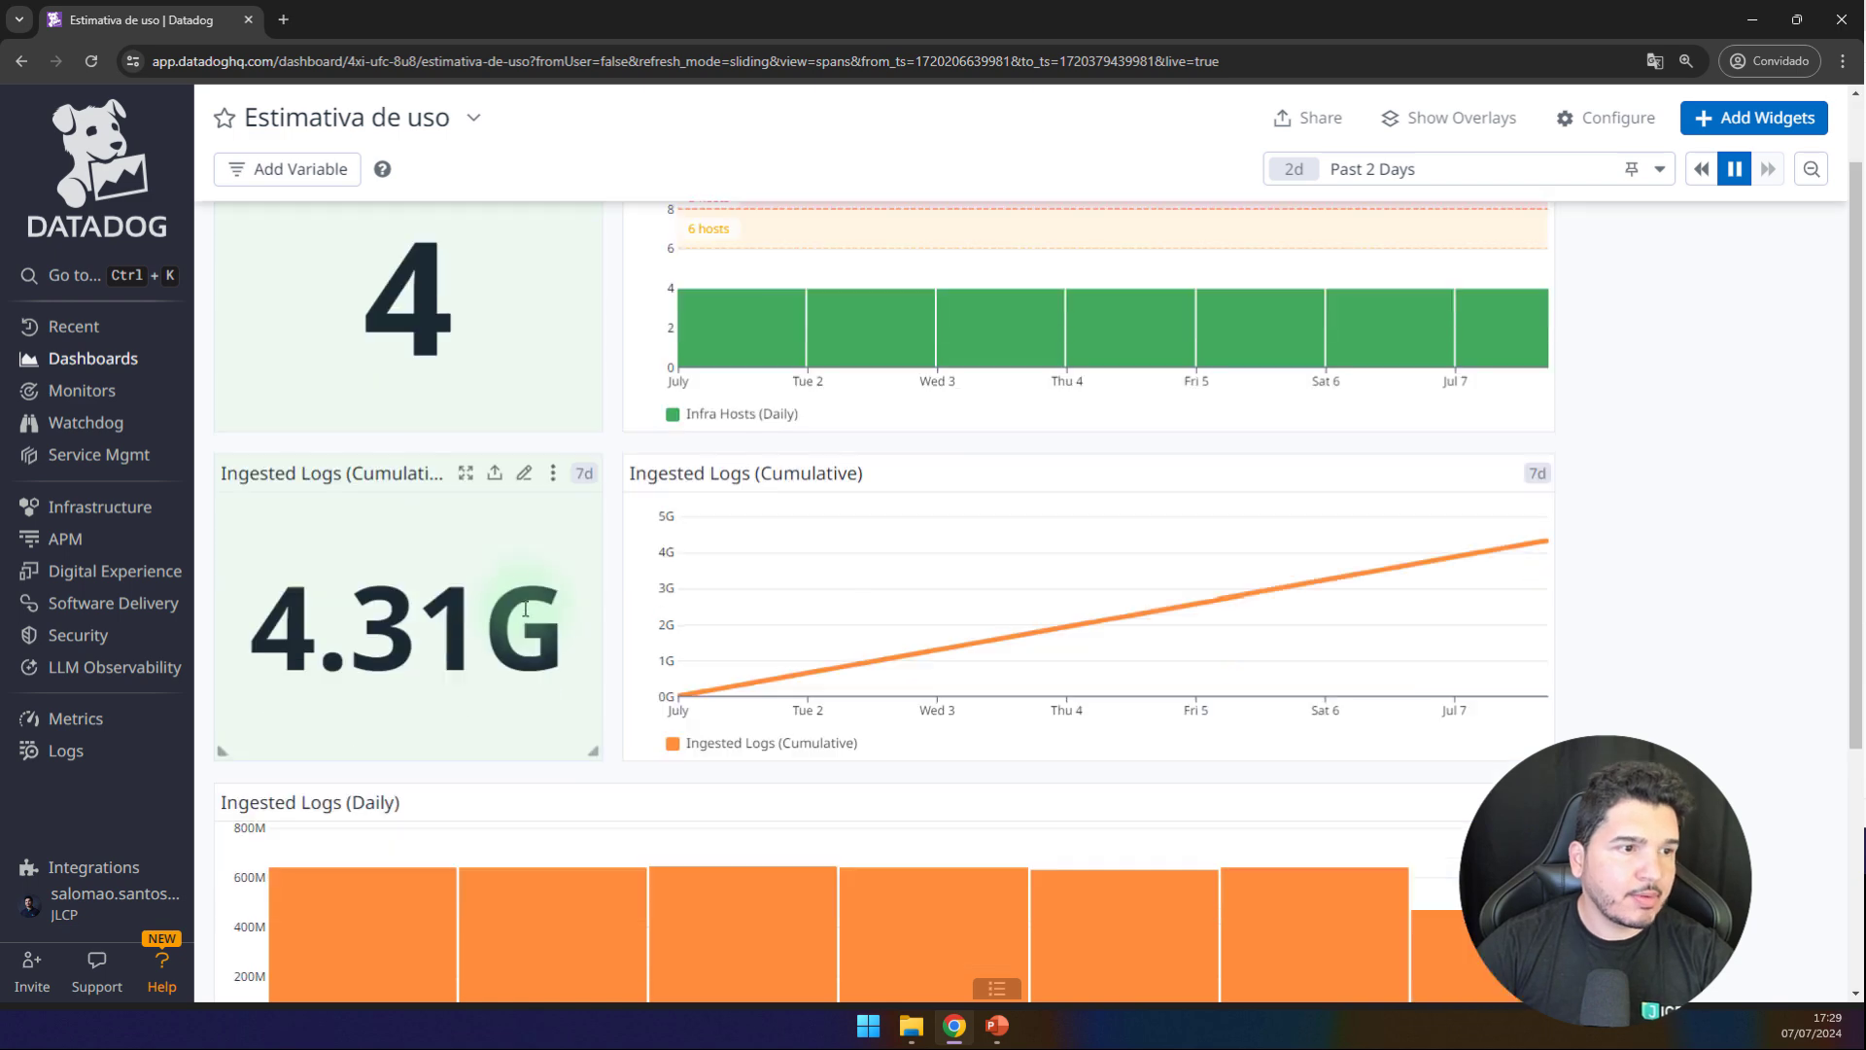
scroll(681, 612, down, 1)
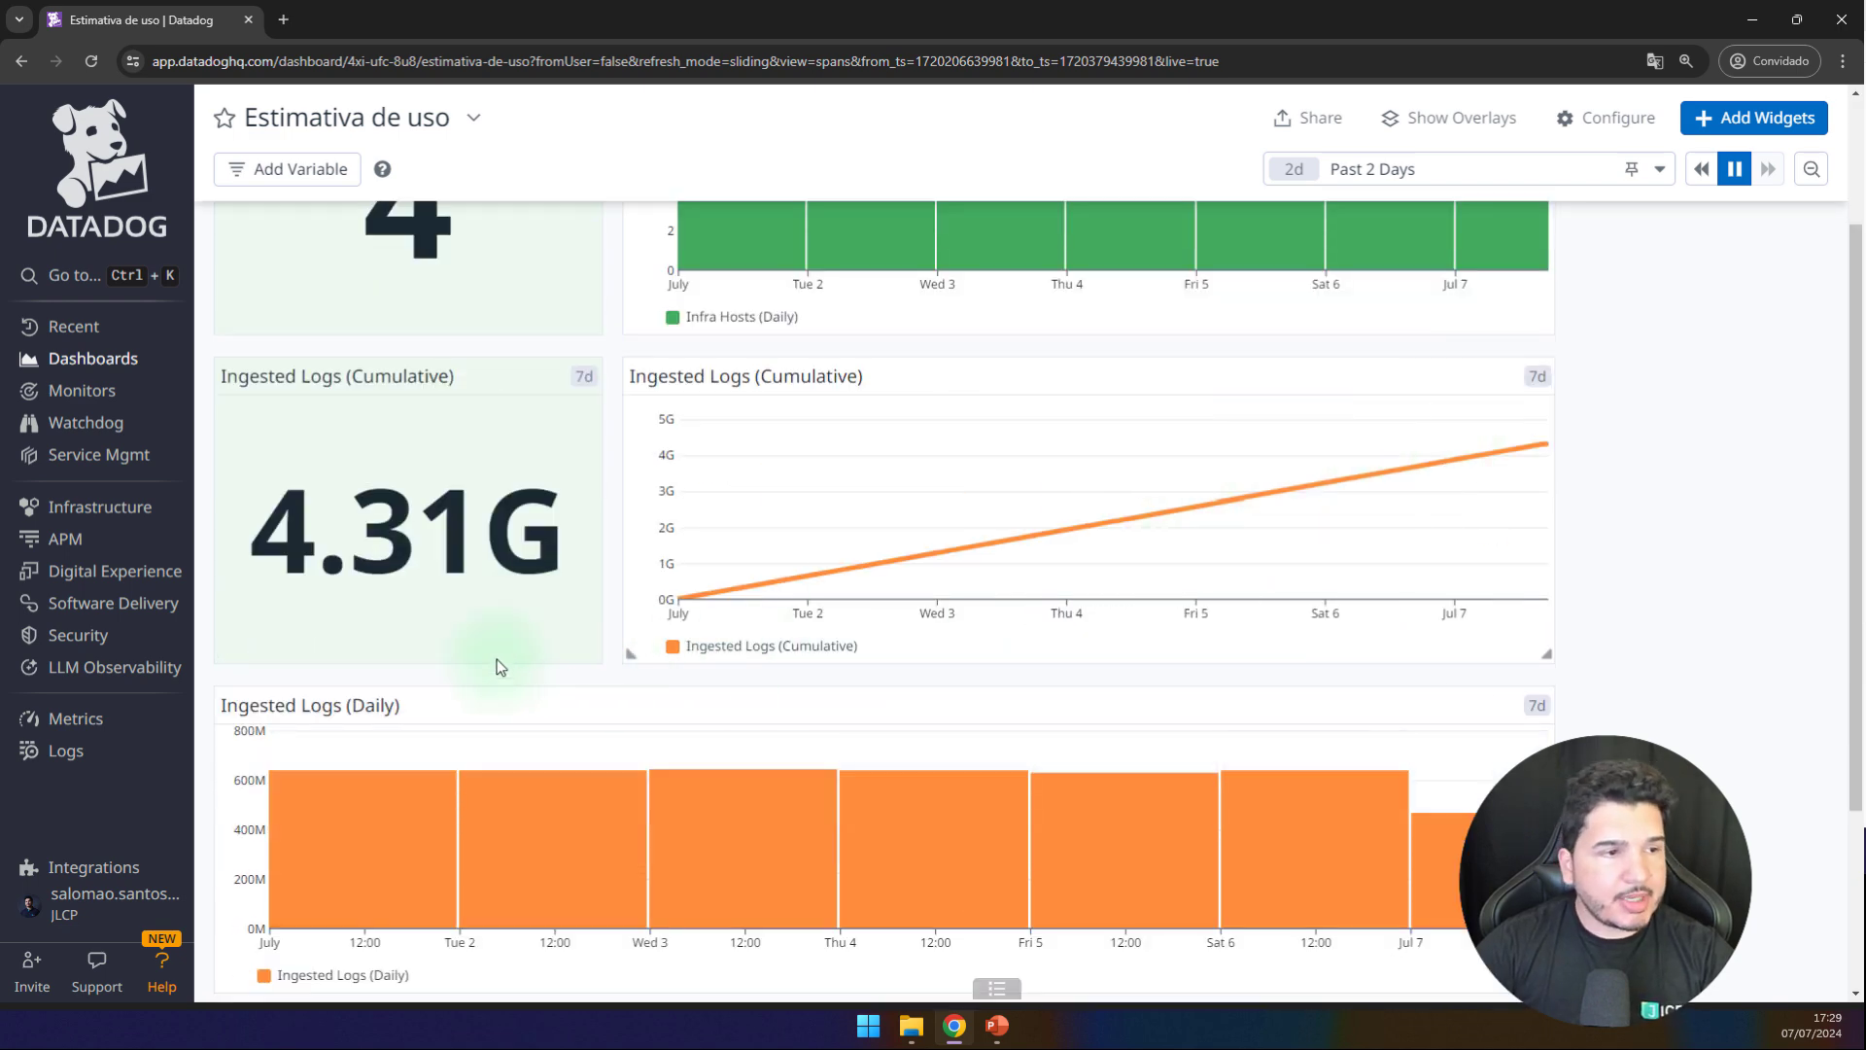
click(1477, 381)
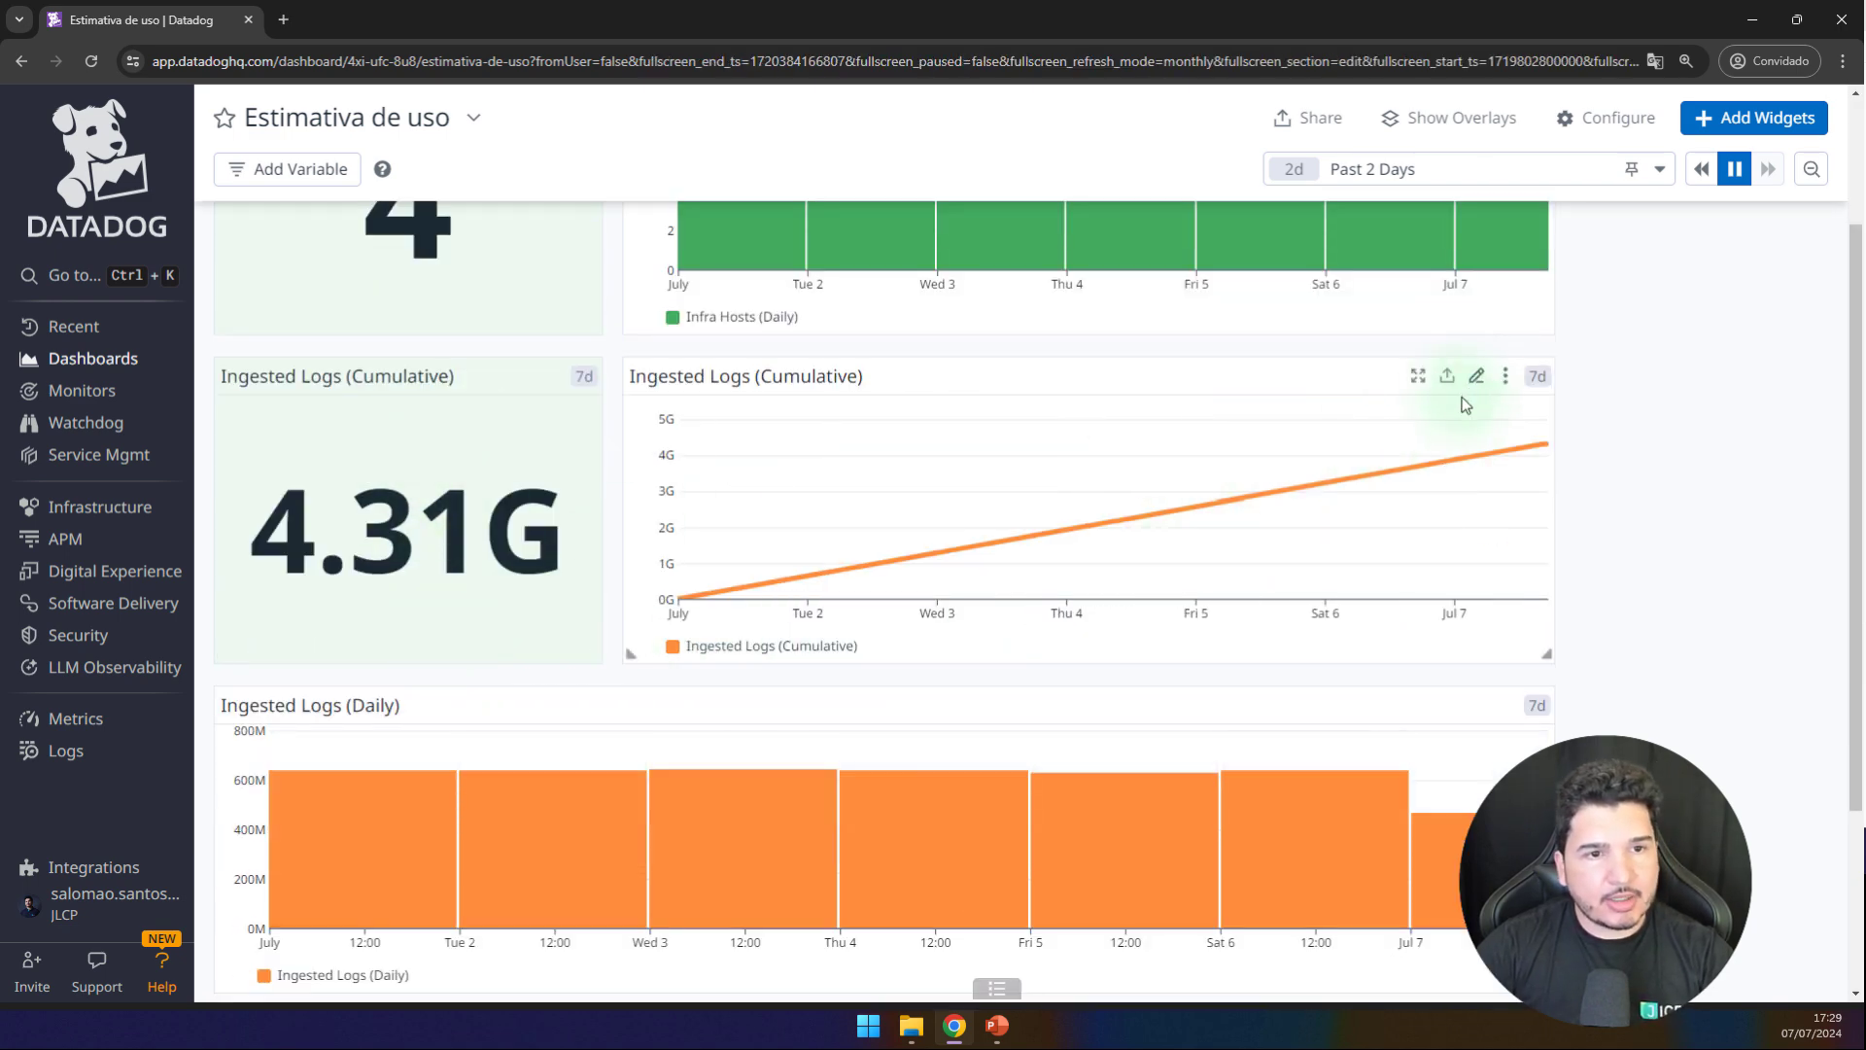
scroll(462, 666, down, 4)
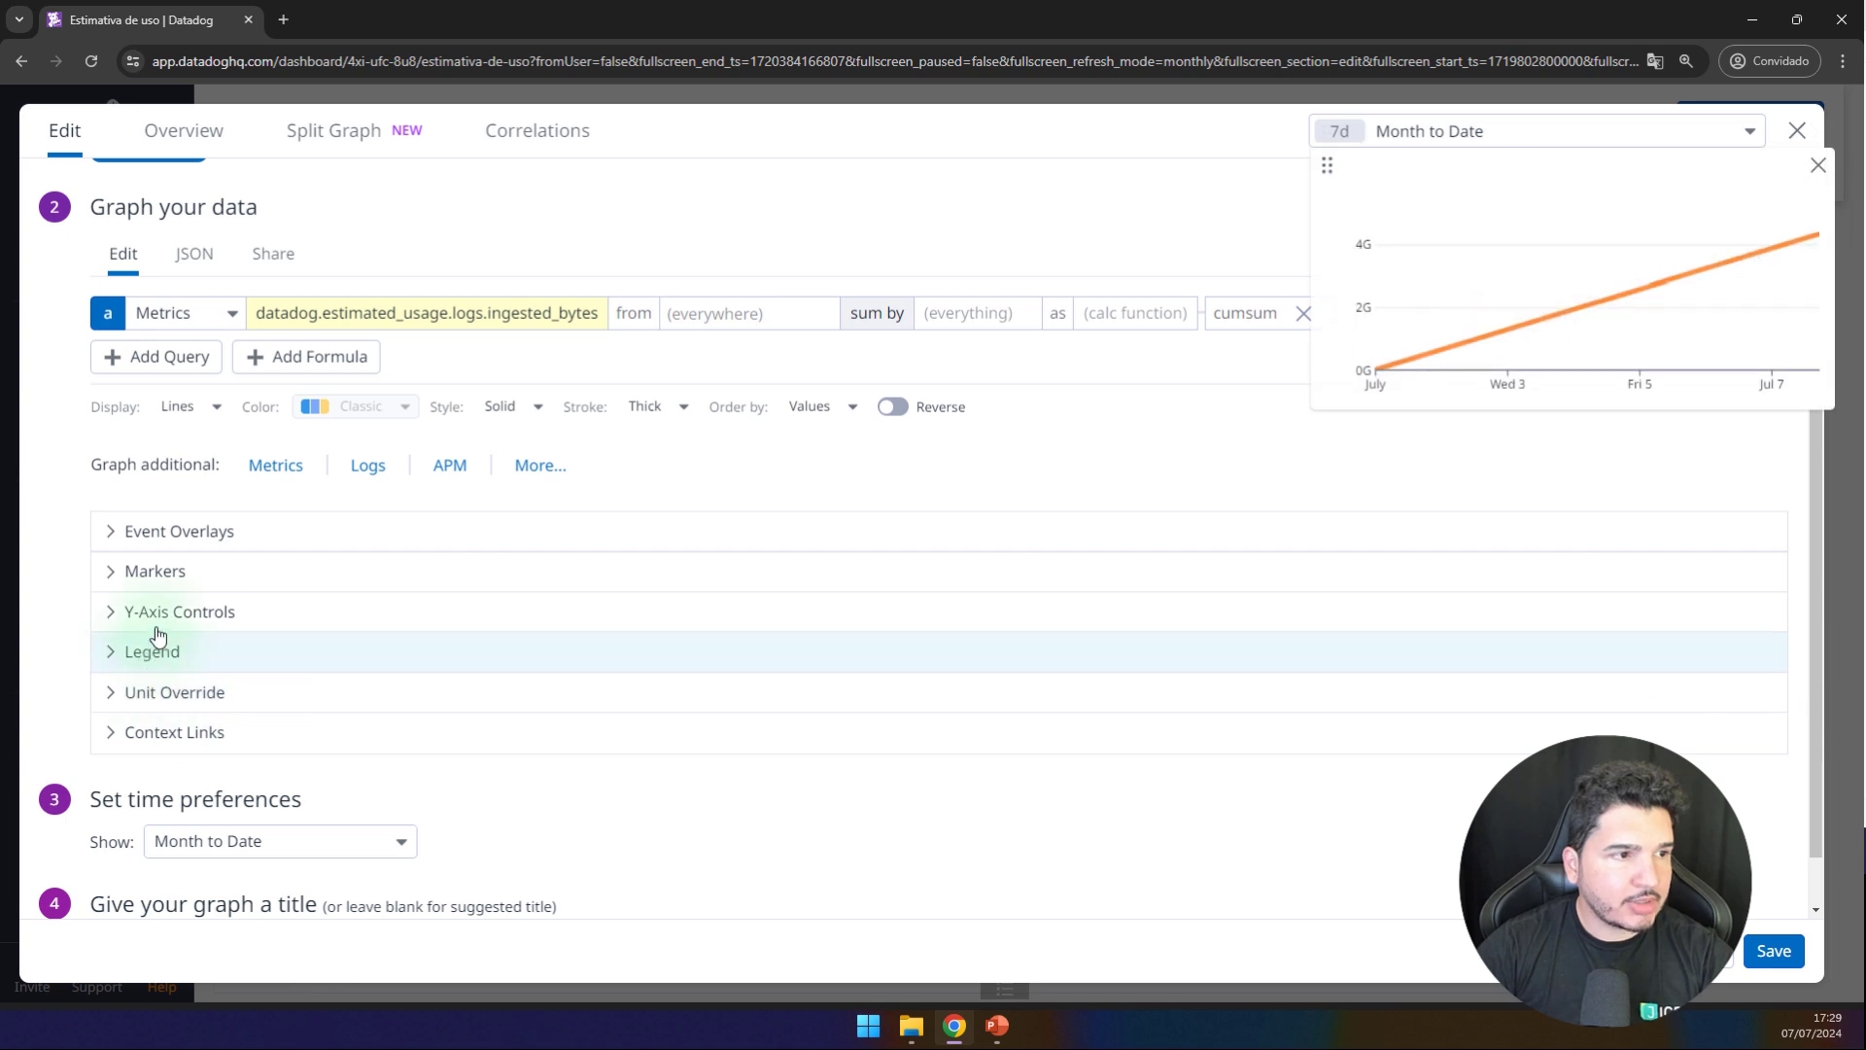
click(116, 571)
click(147, 627)
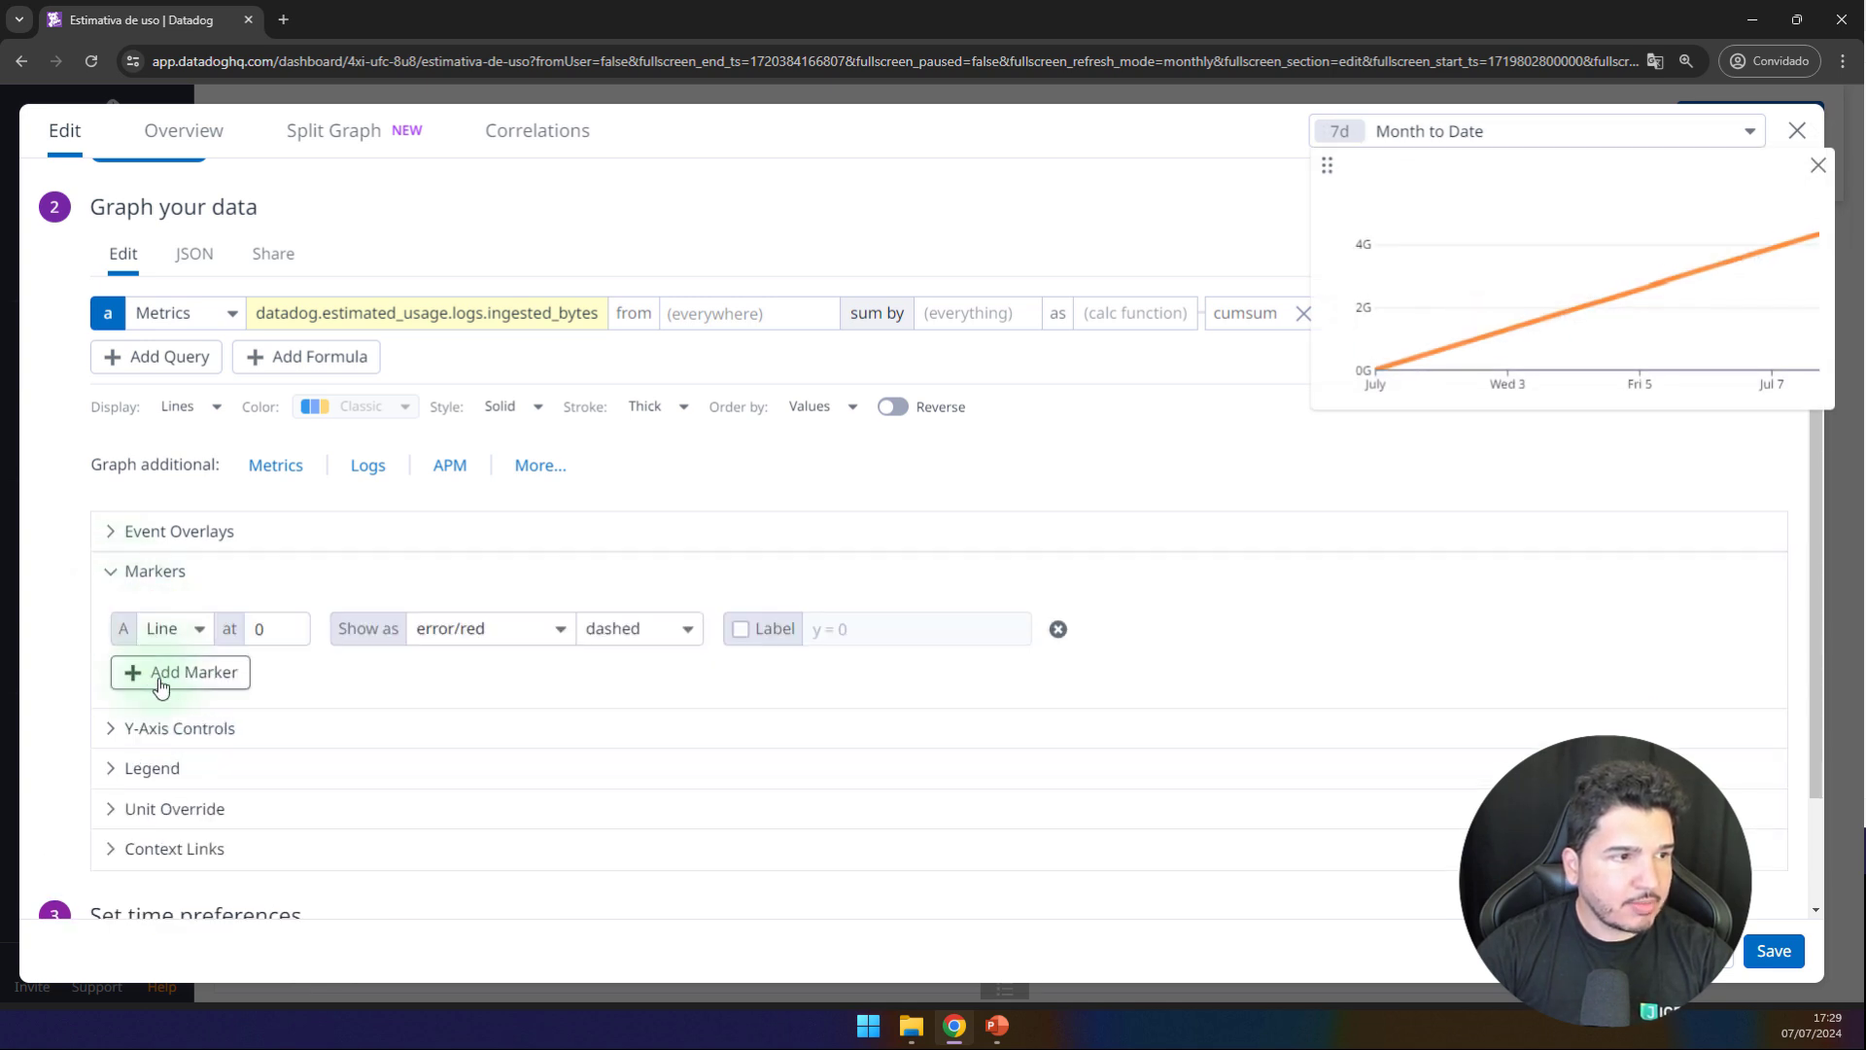
click(161, 670)
Step: Change both markers of the cumulative logs graph from Line to Range
click(190, 628)
click(184, 706)
click(201, 674)
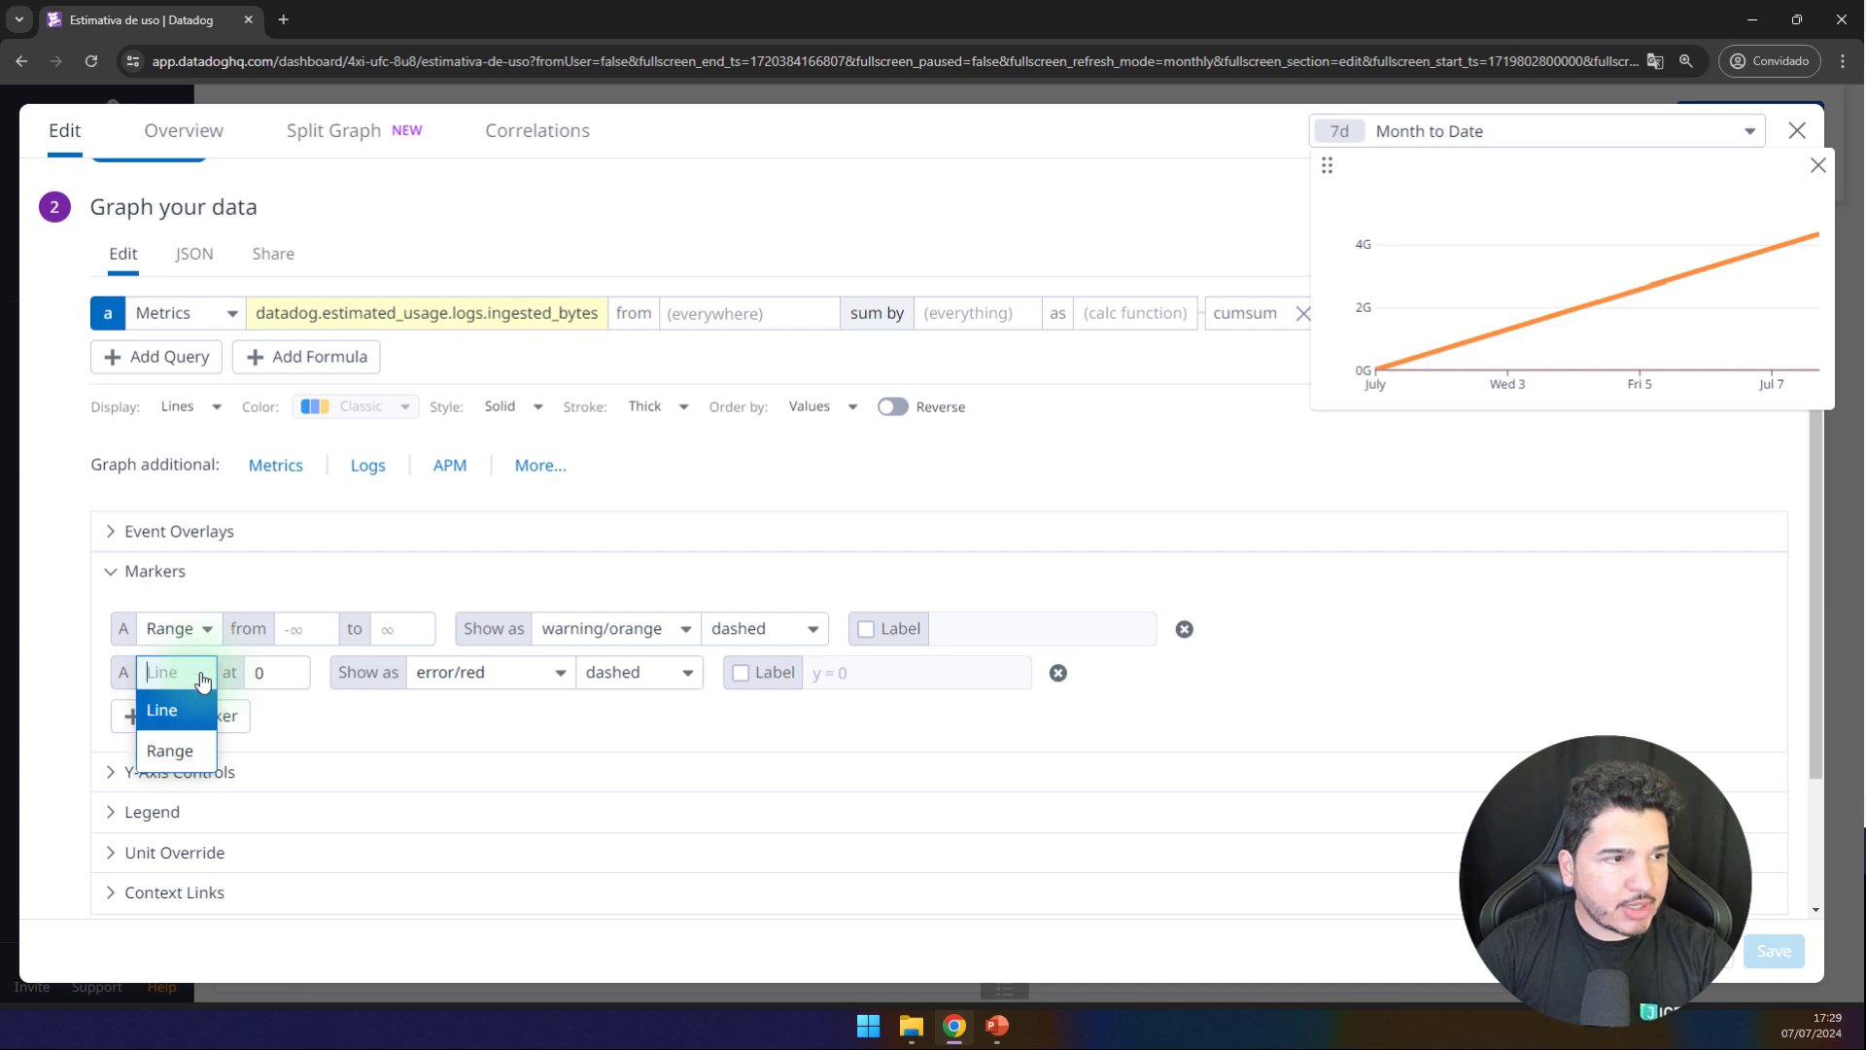
click(173, 752)
click(309, 673)
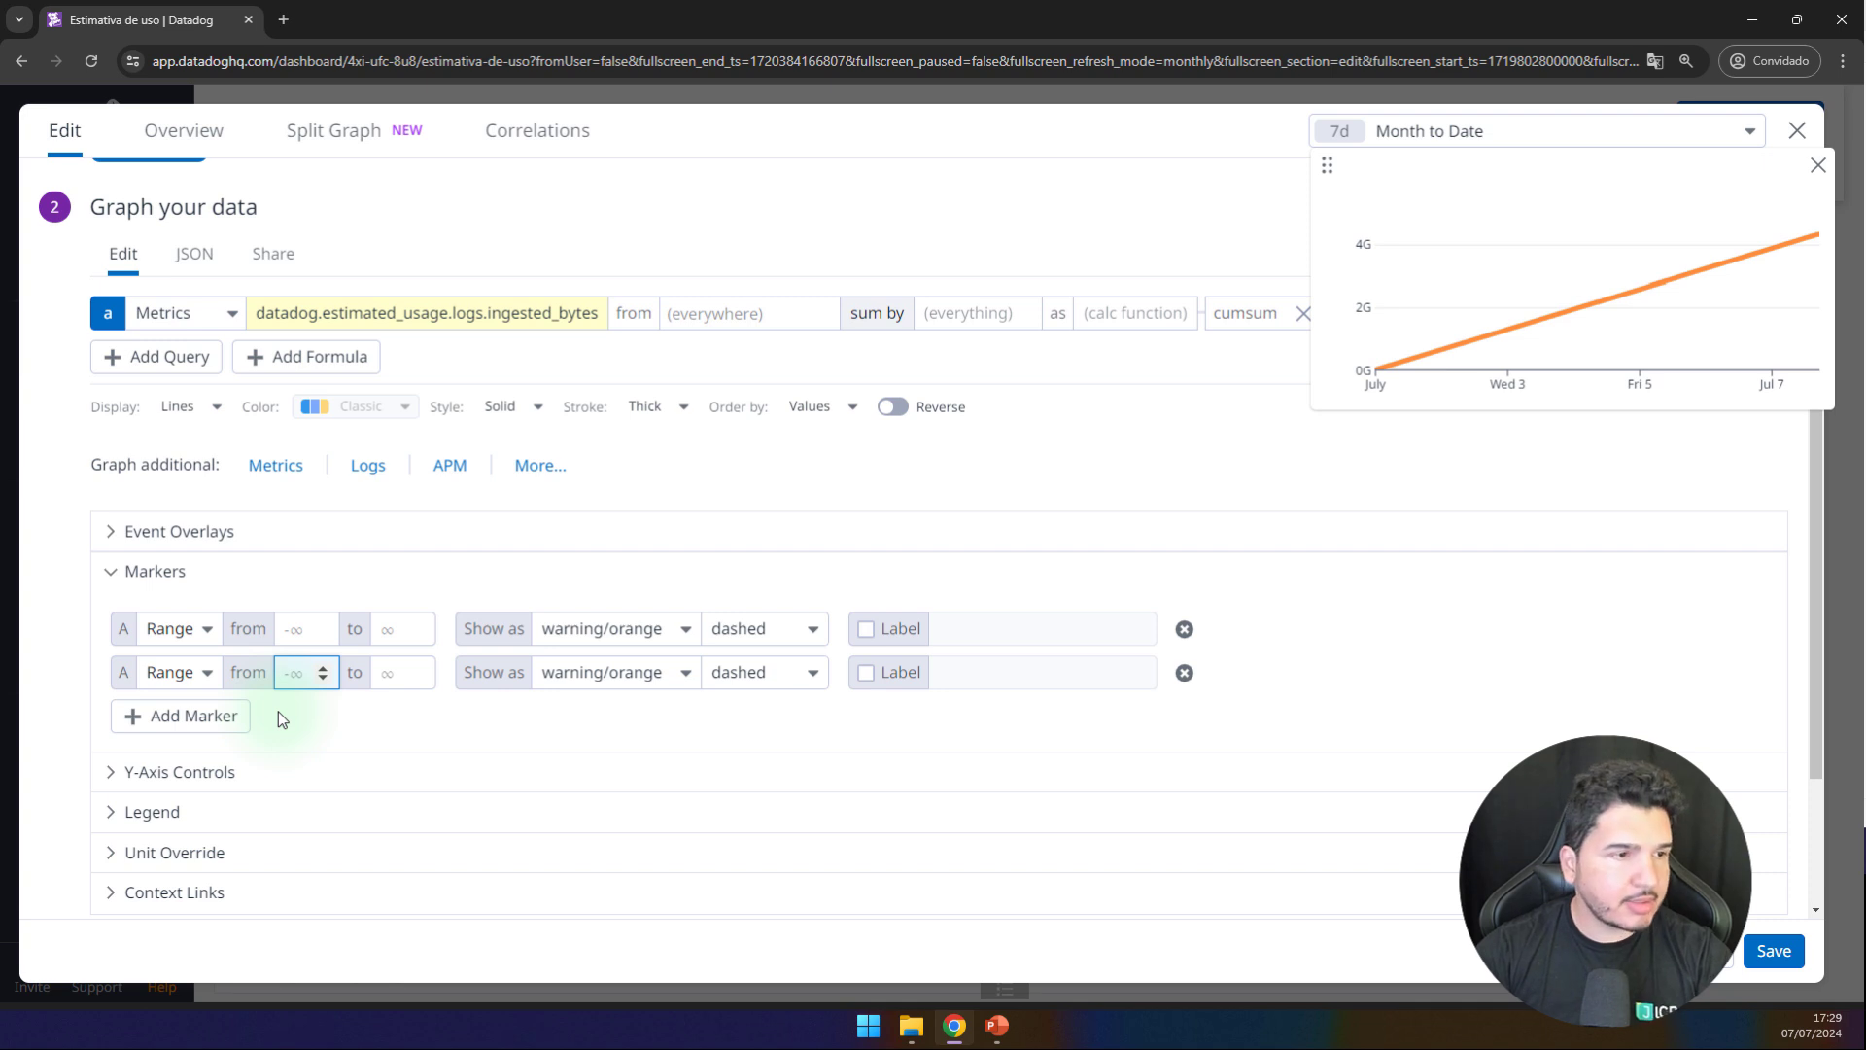
text(00)
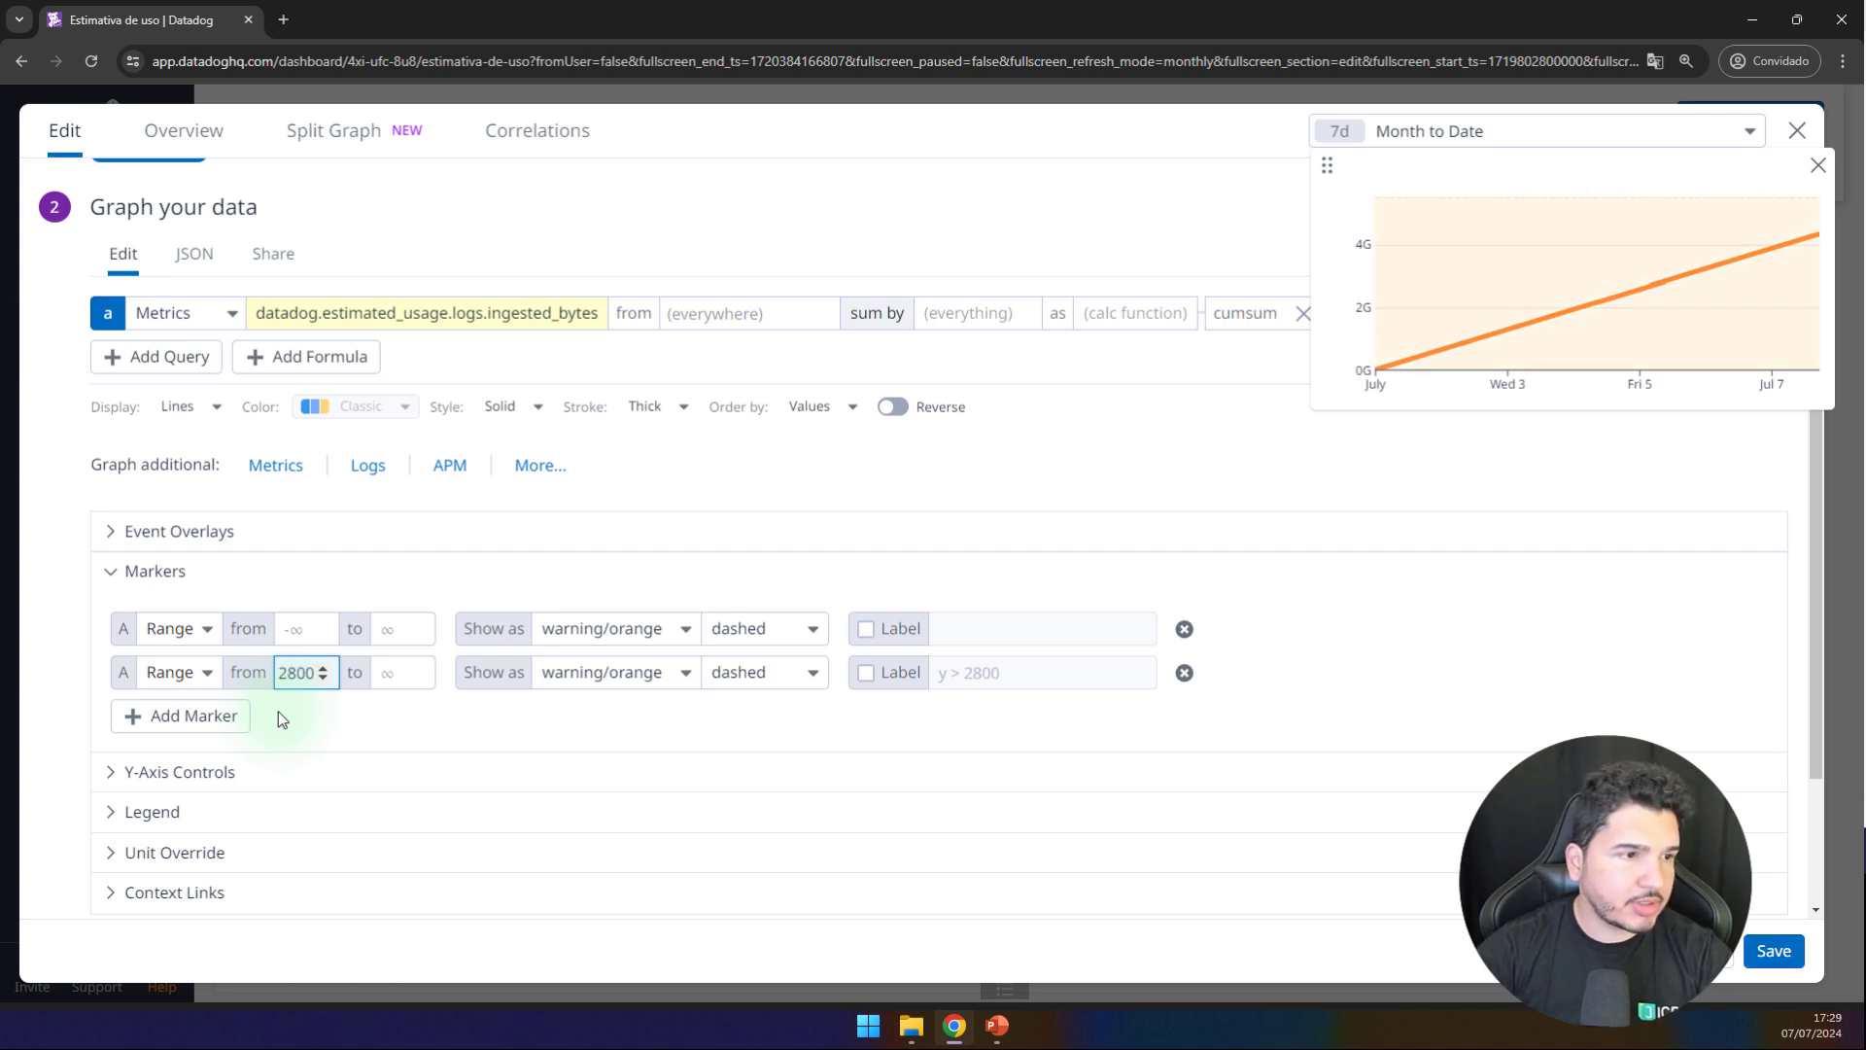
text(0000000)
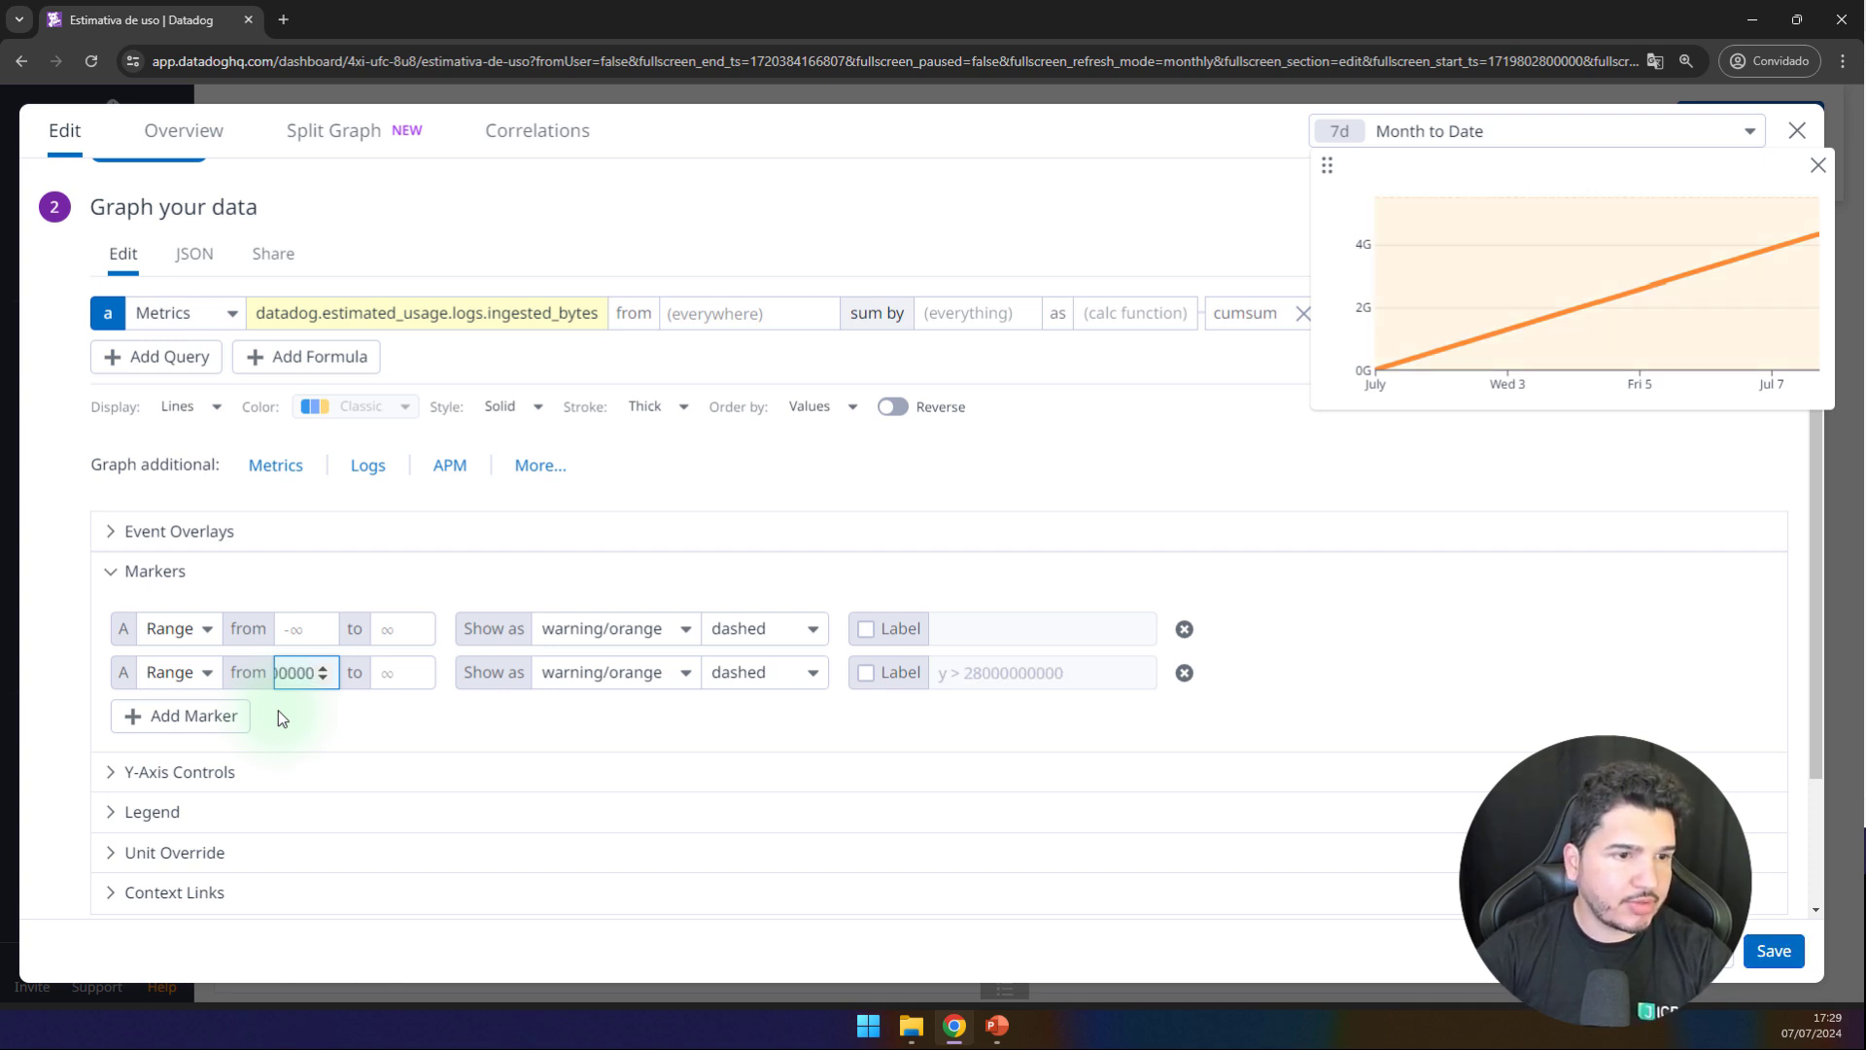
click(866, 673)
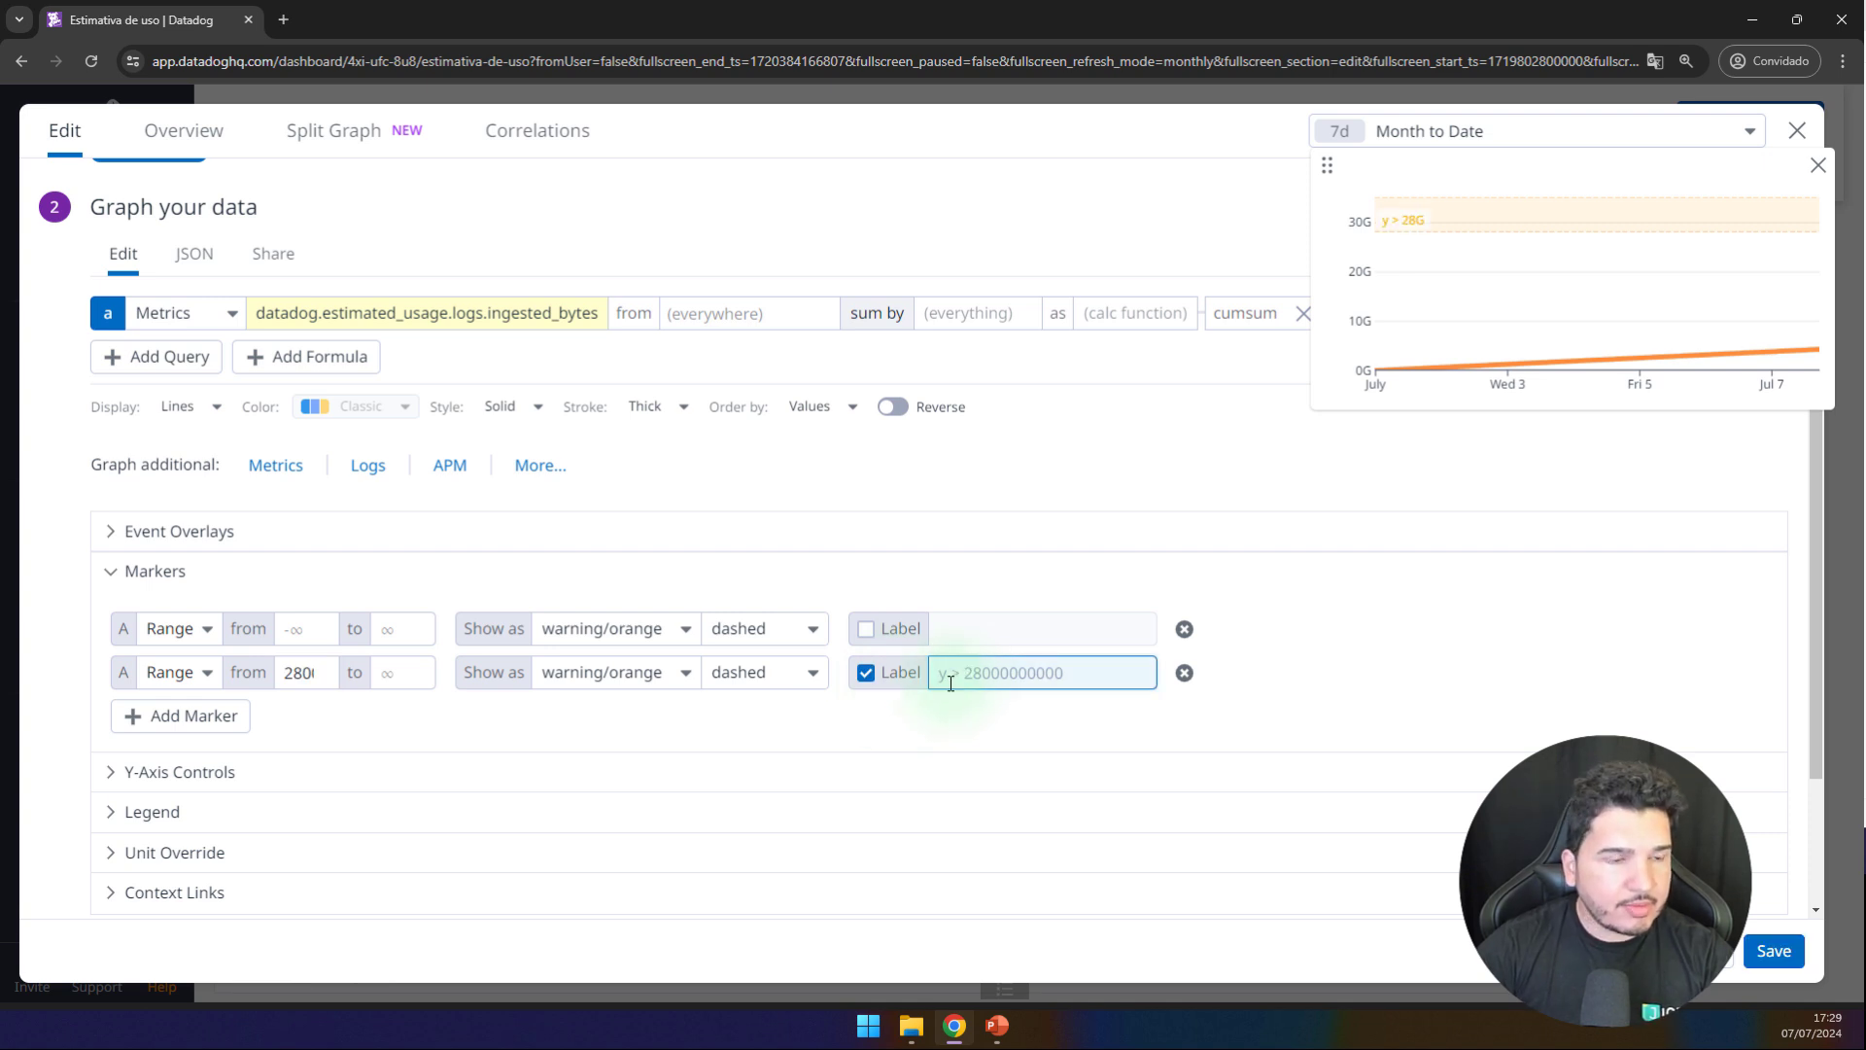
click(304, 673)
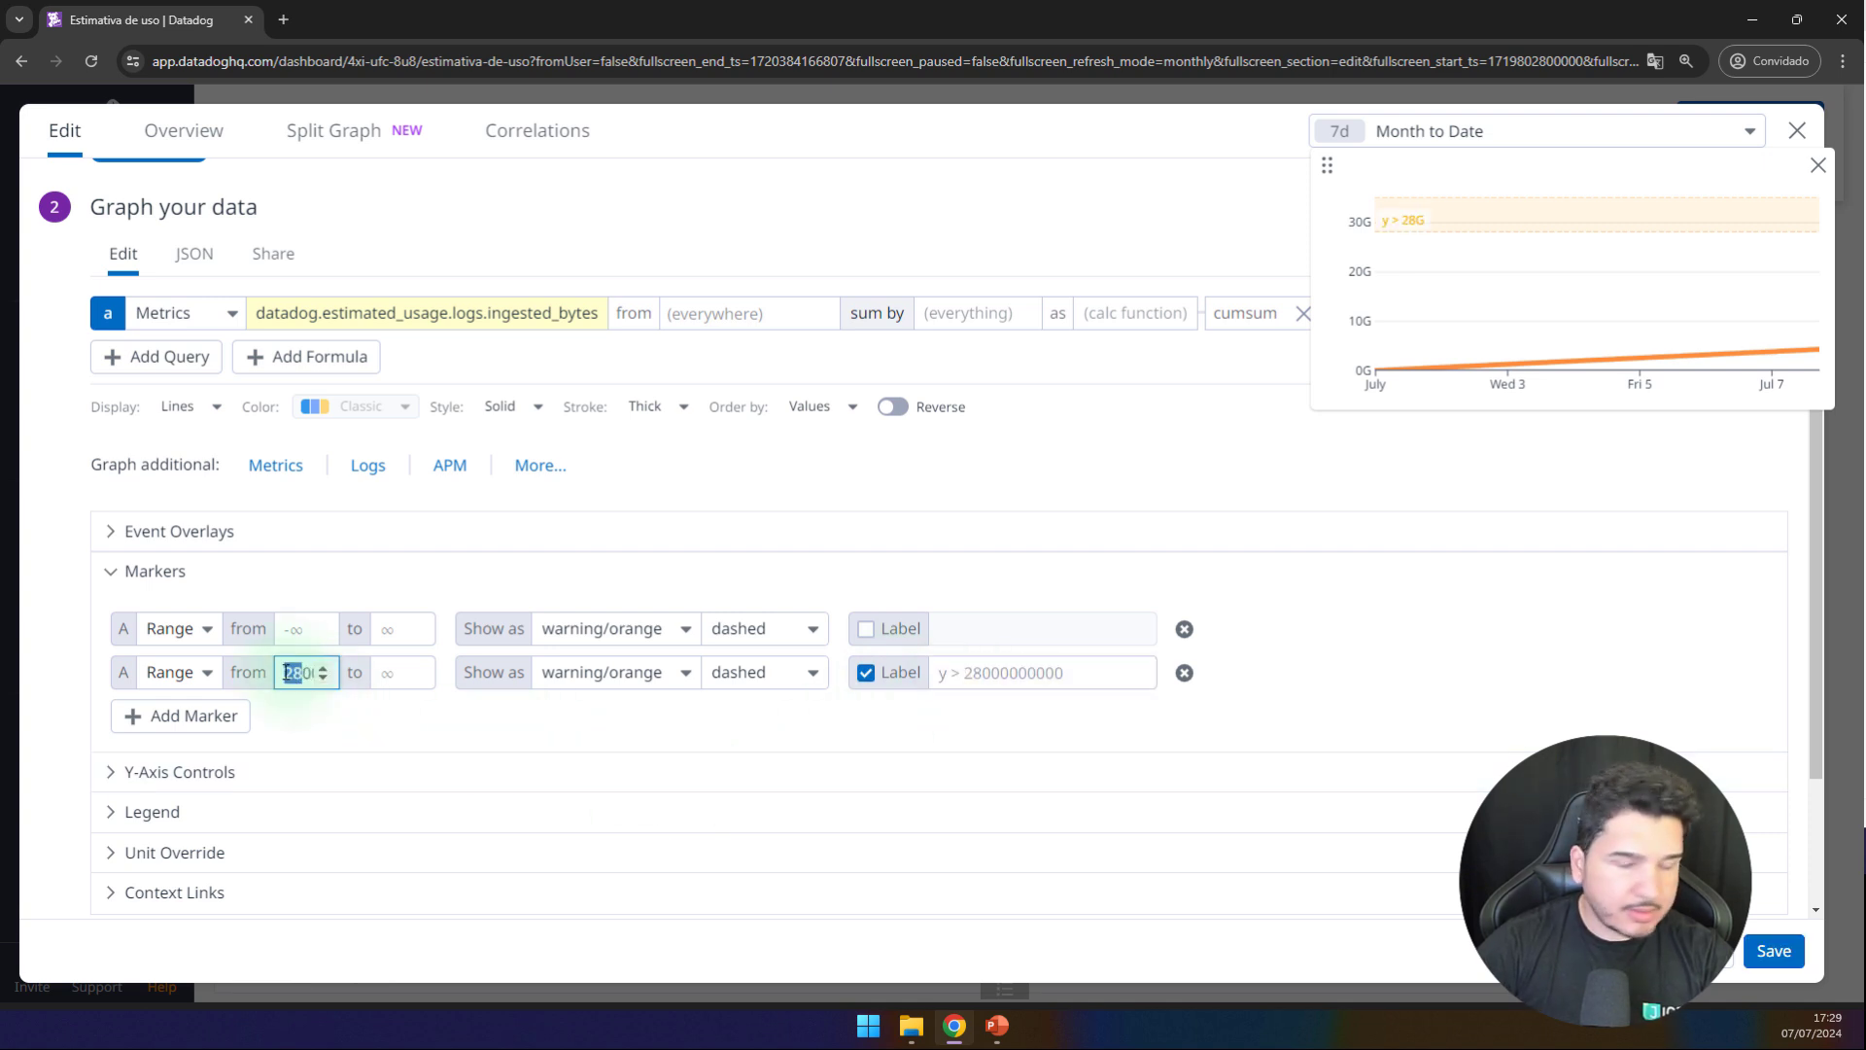
click(956, 669)
text(30GB)
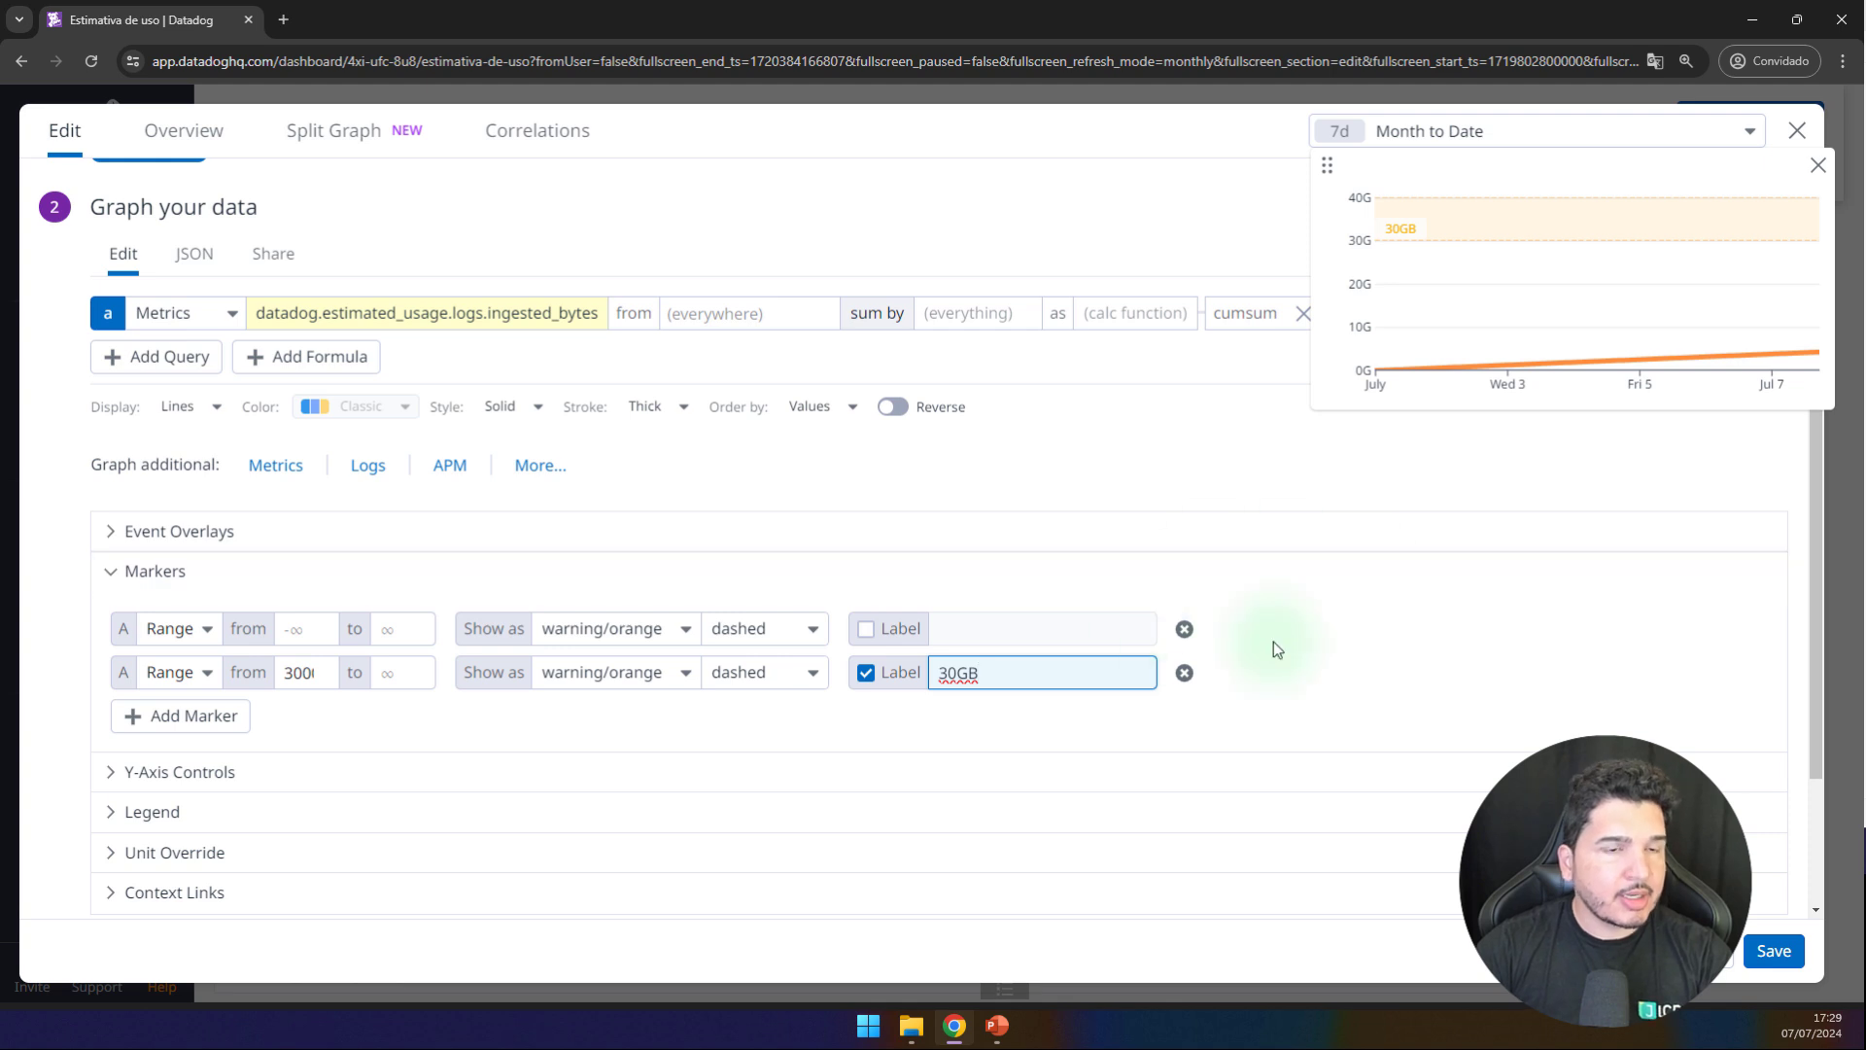
click(643, 674)
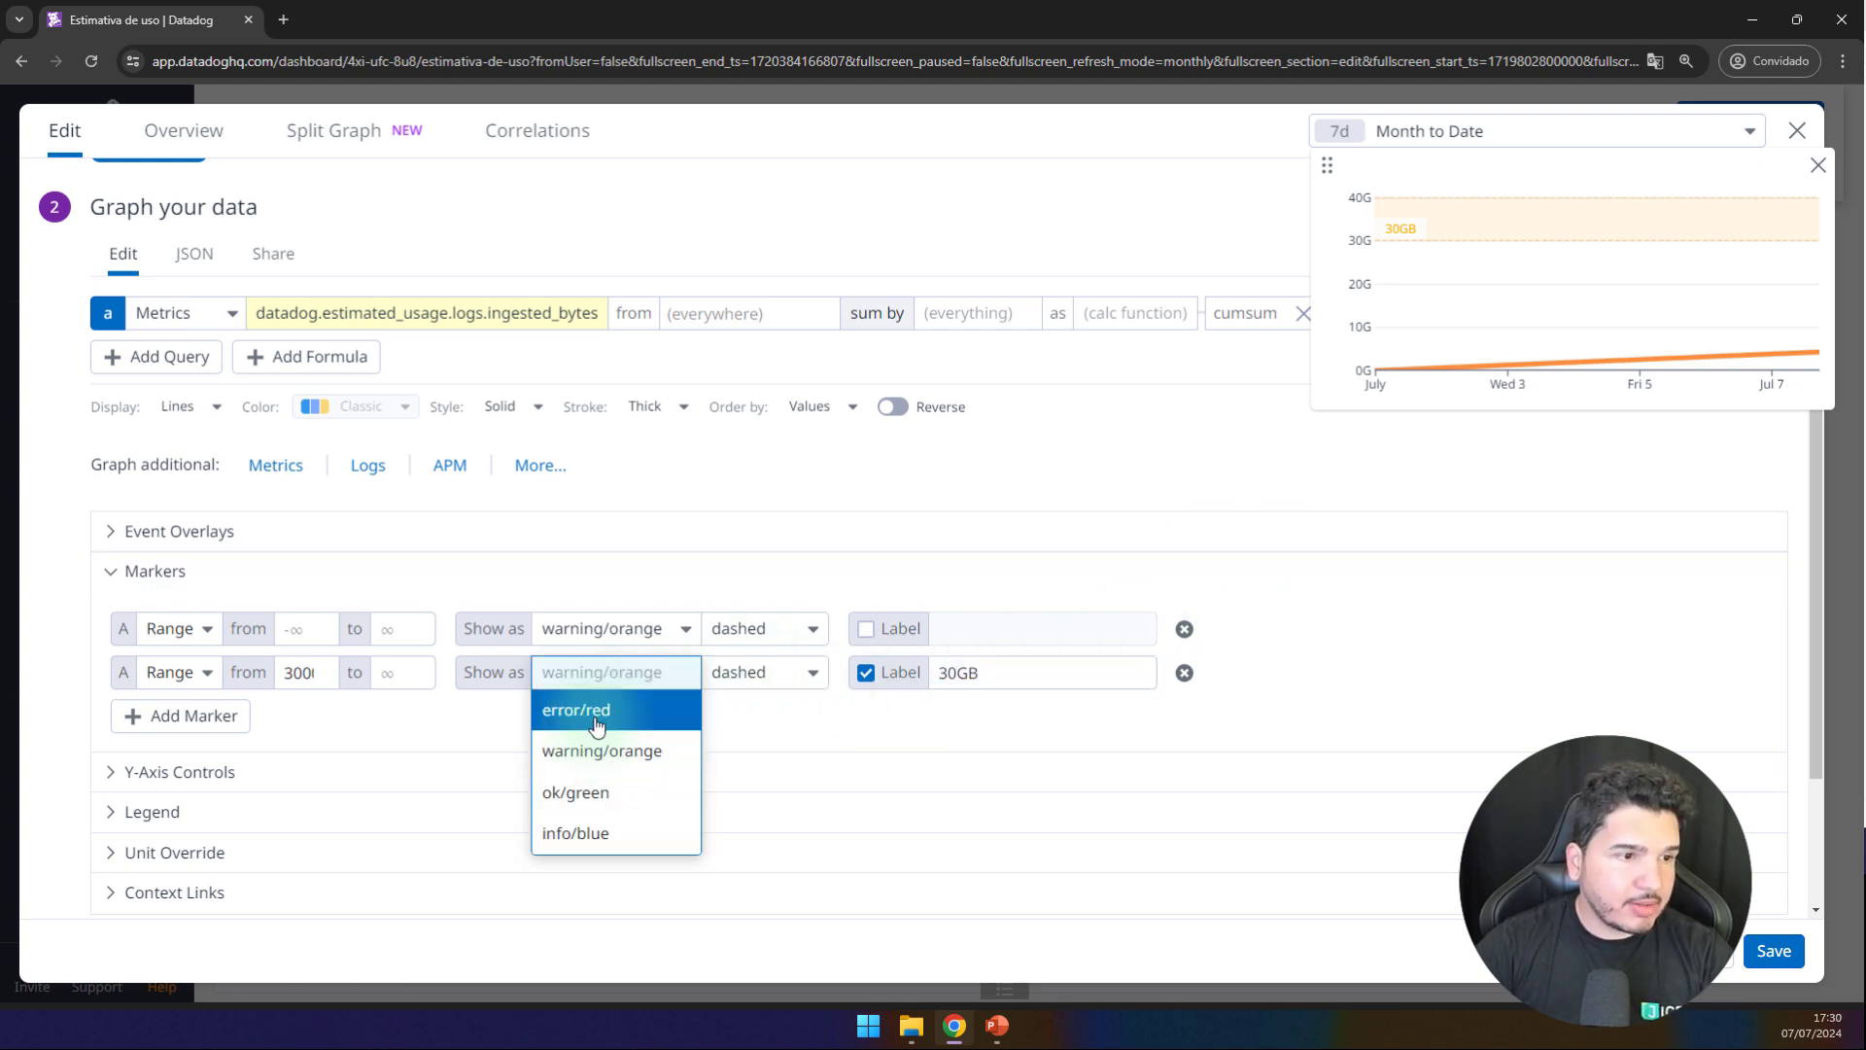
click(598, 724)
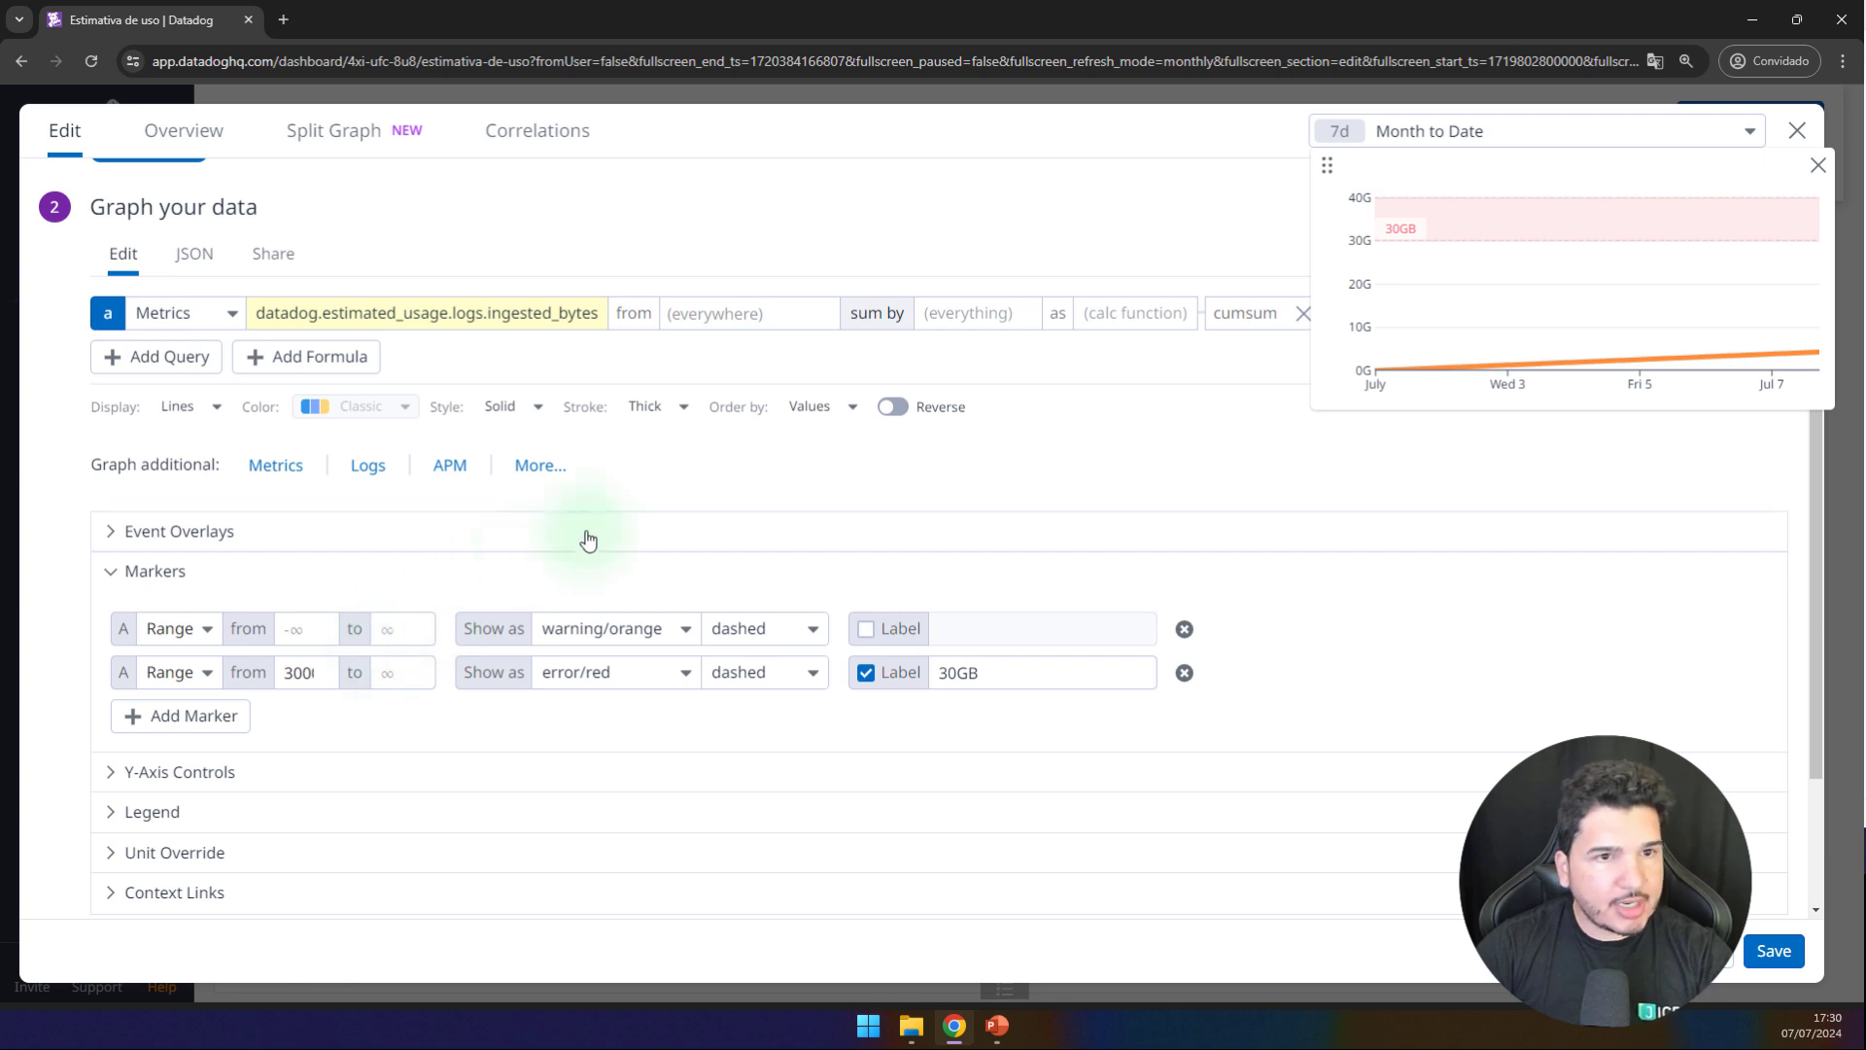
click(321, 627)
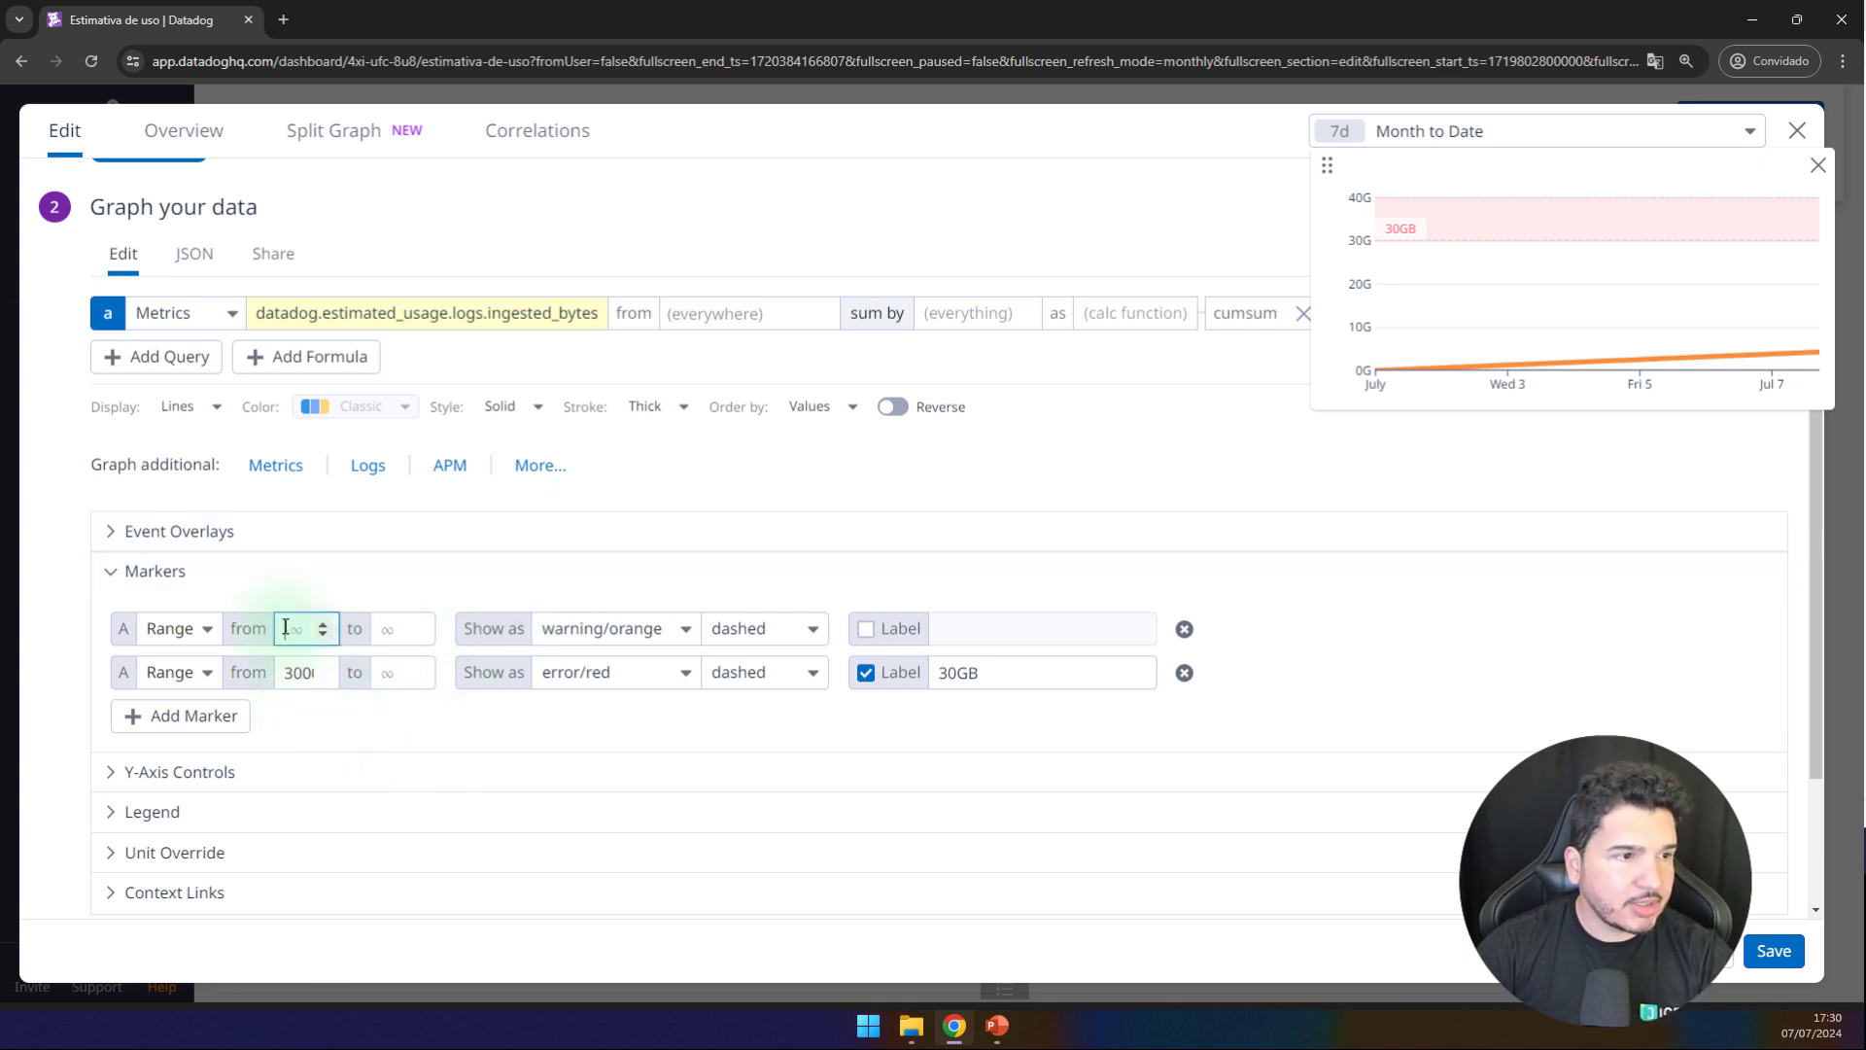
double_click(294, 669)
key(ctrl+c)
click(398, 628)
key(ctrl+v)
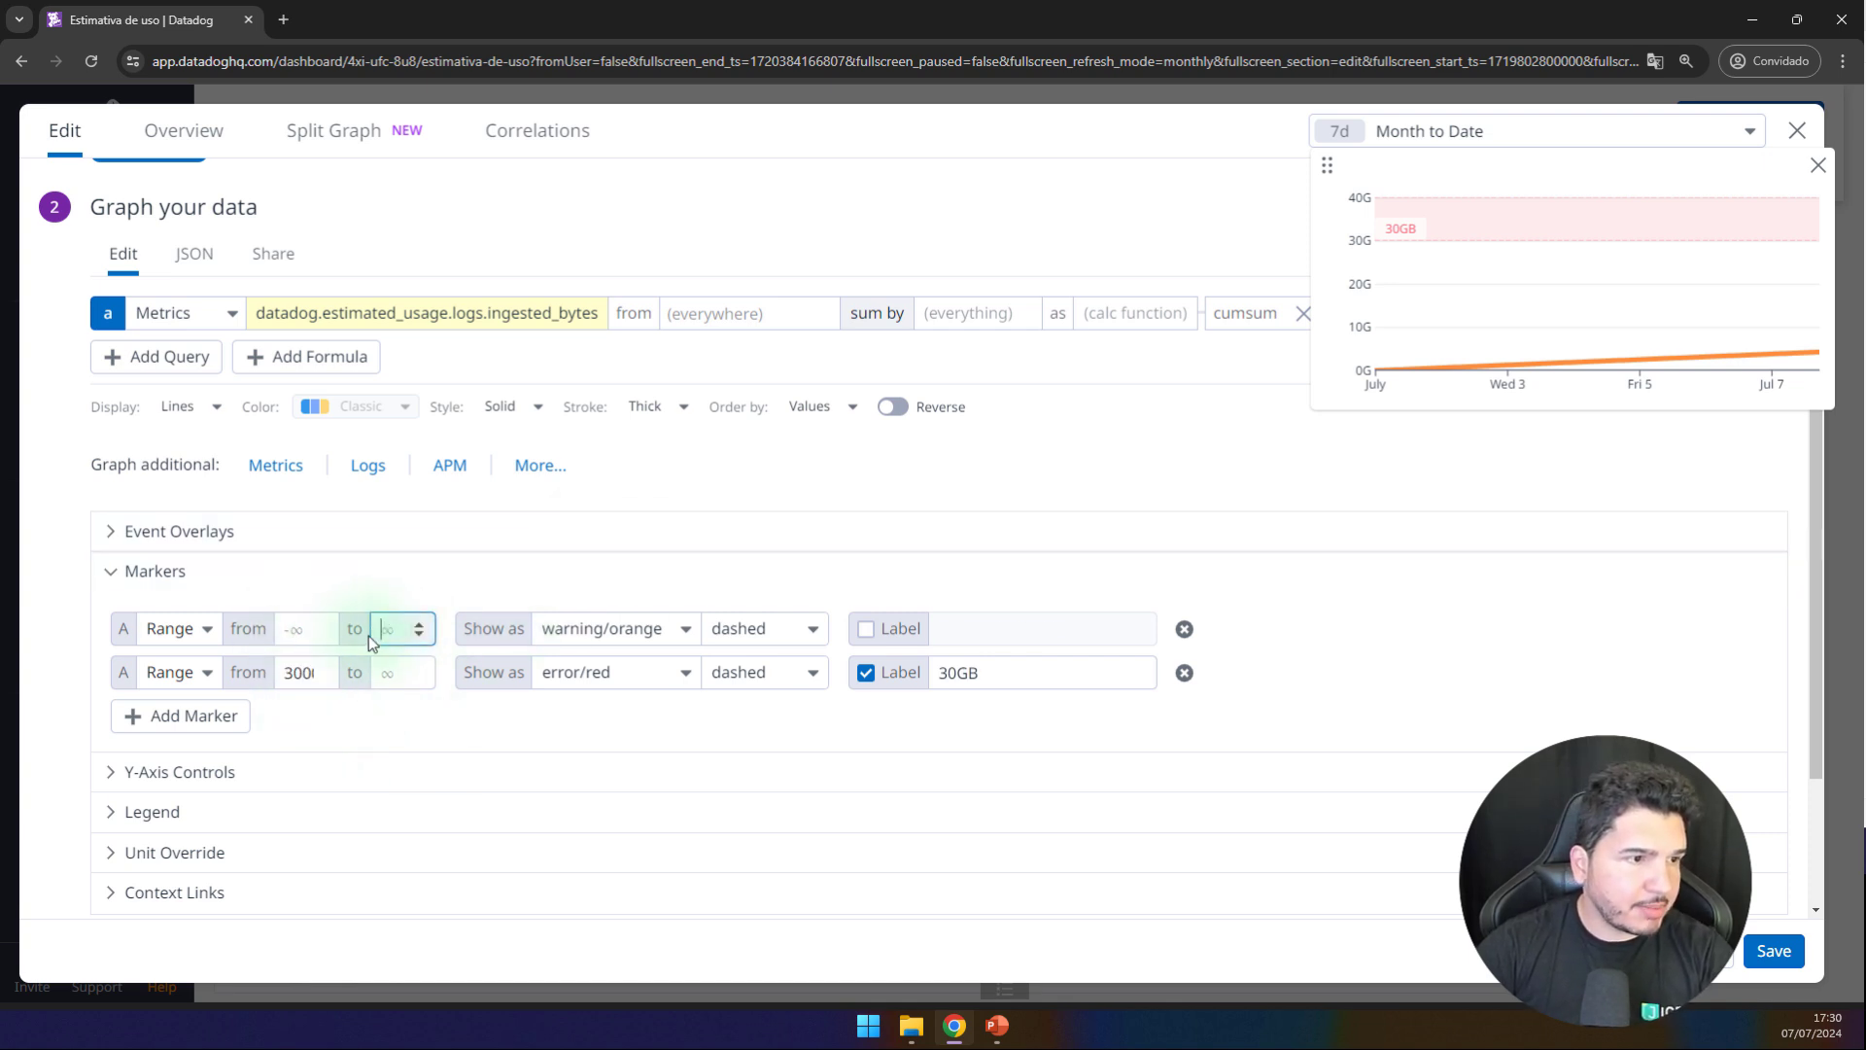
click(308, 632)
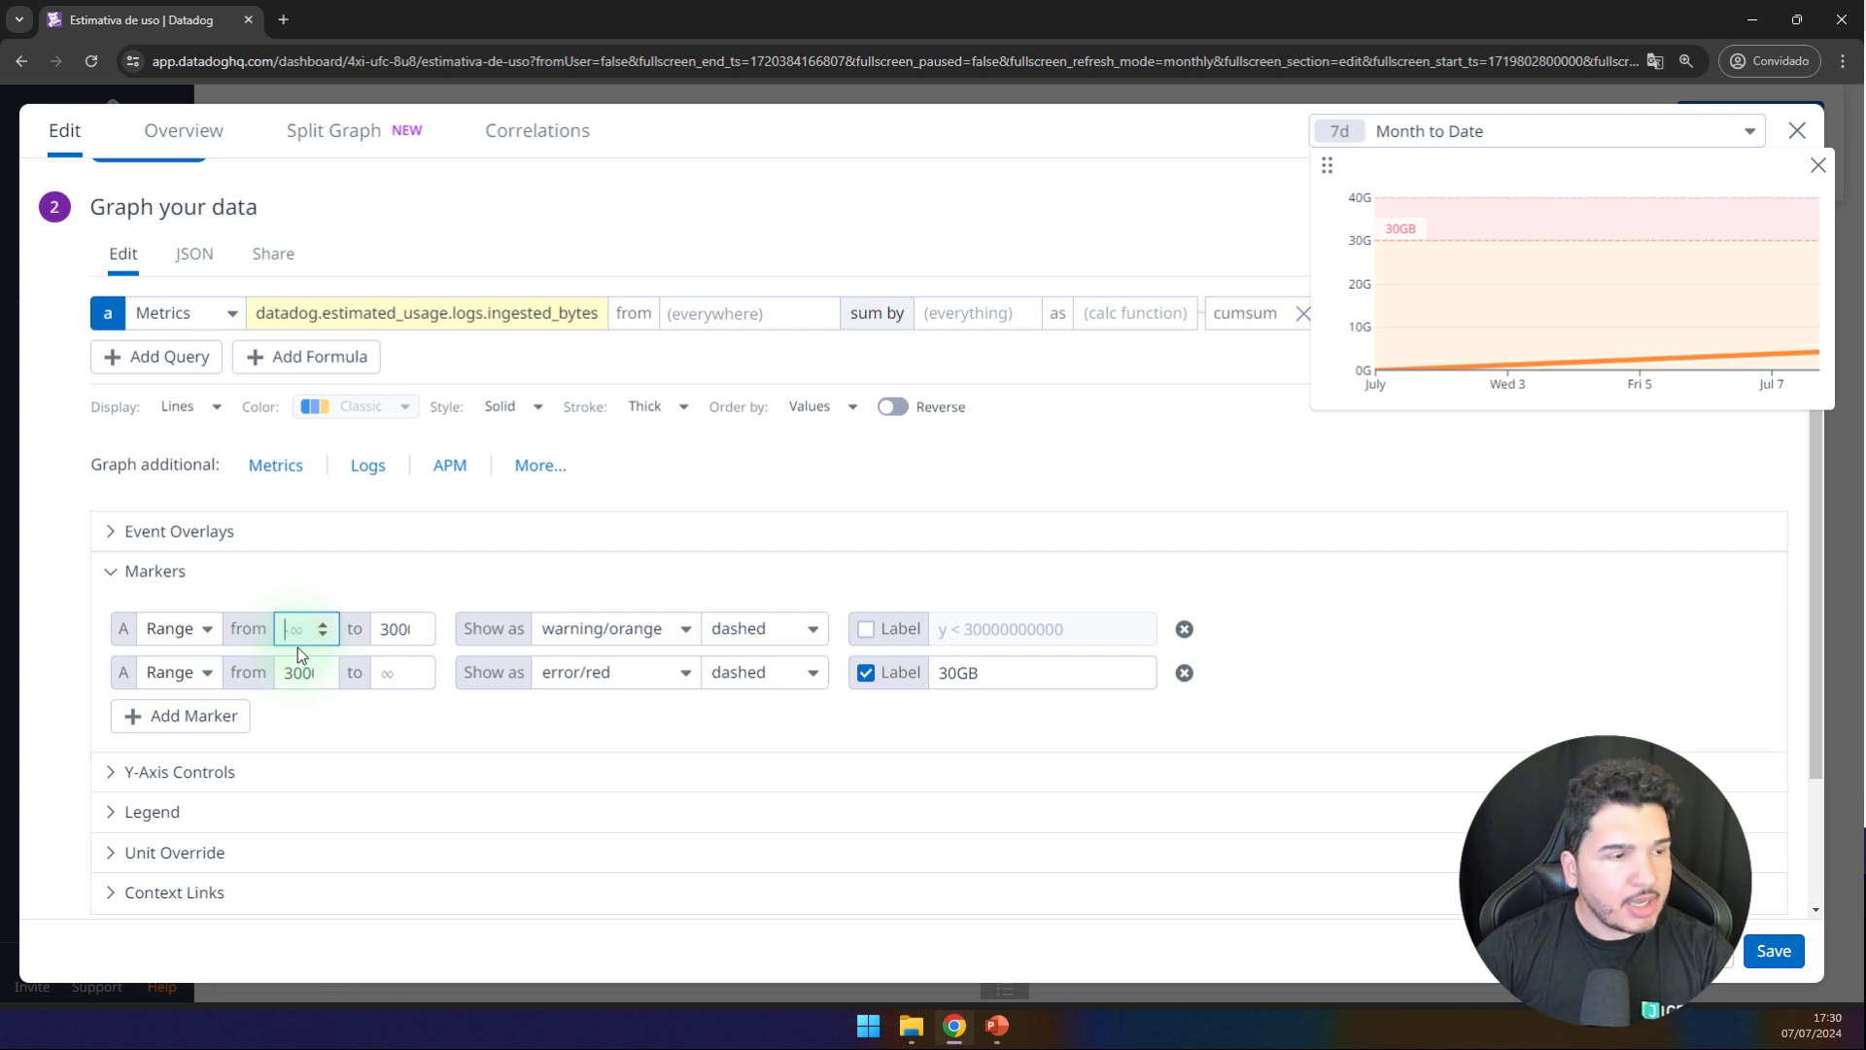
key(ctrl+v)
double_click(292, 628)
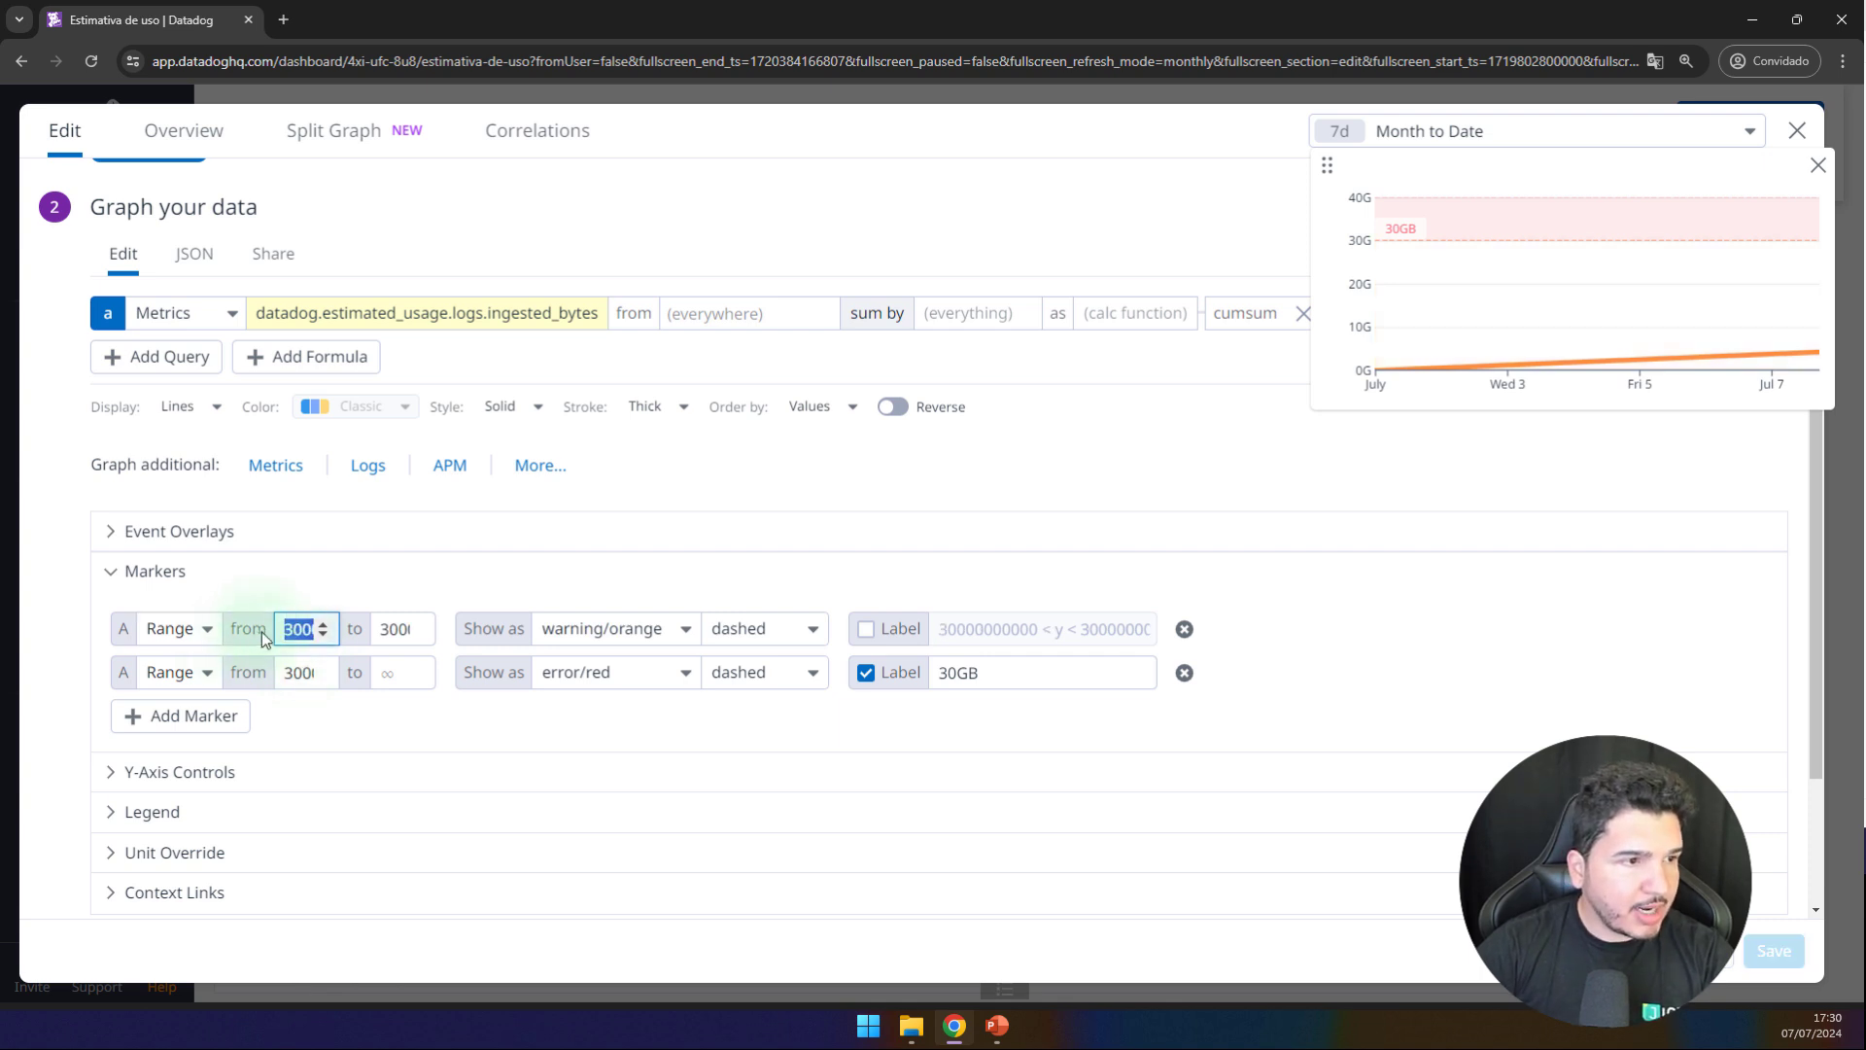
click(297, 633)
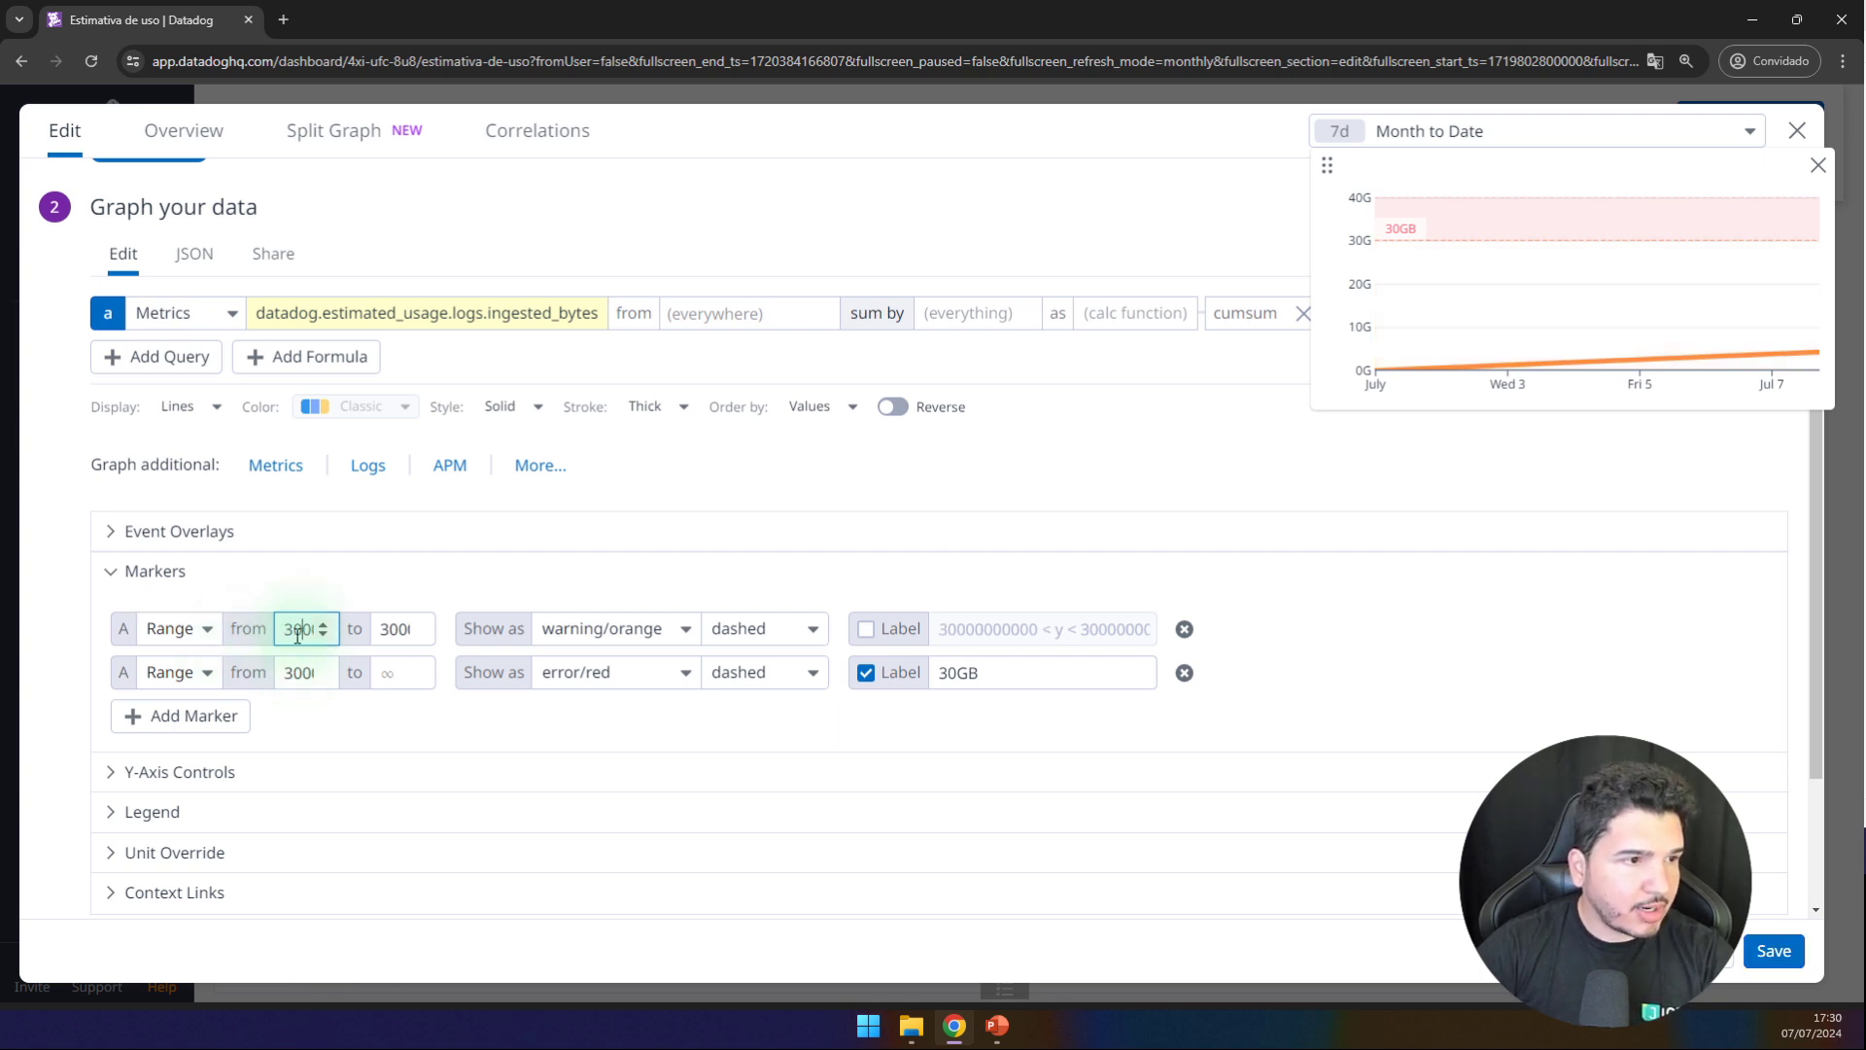
text(280)
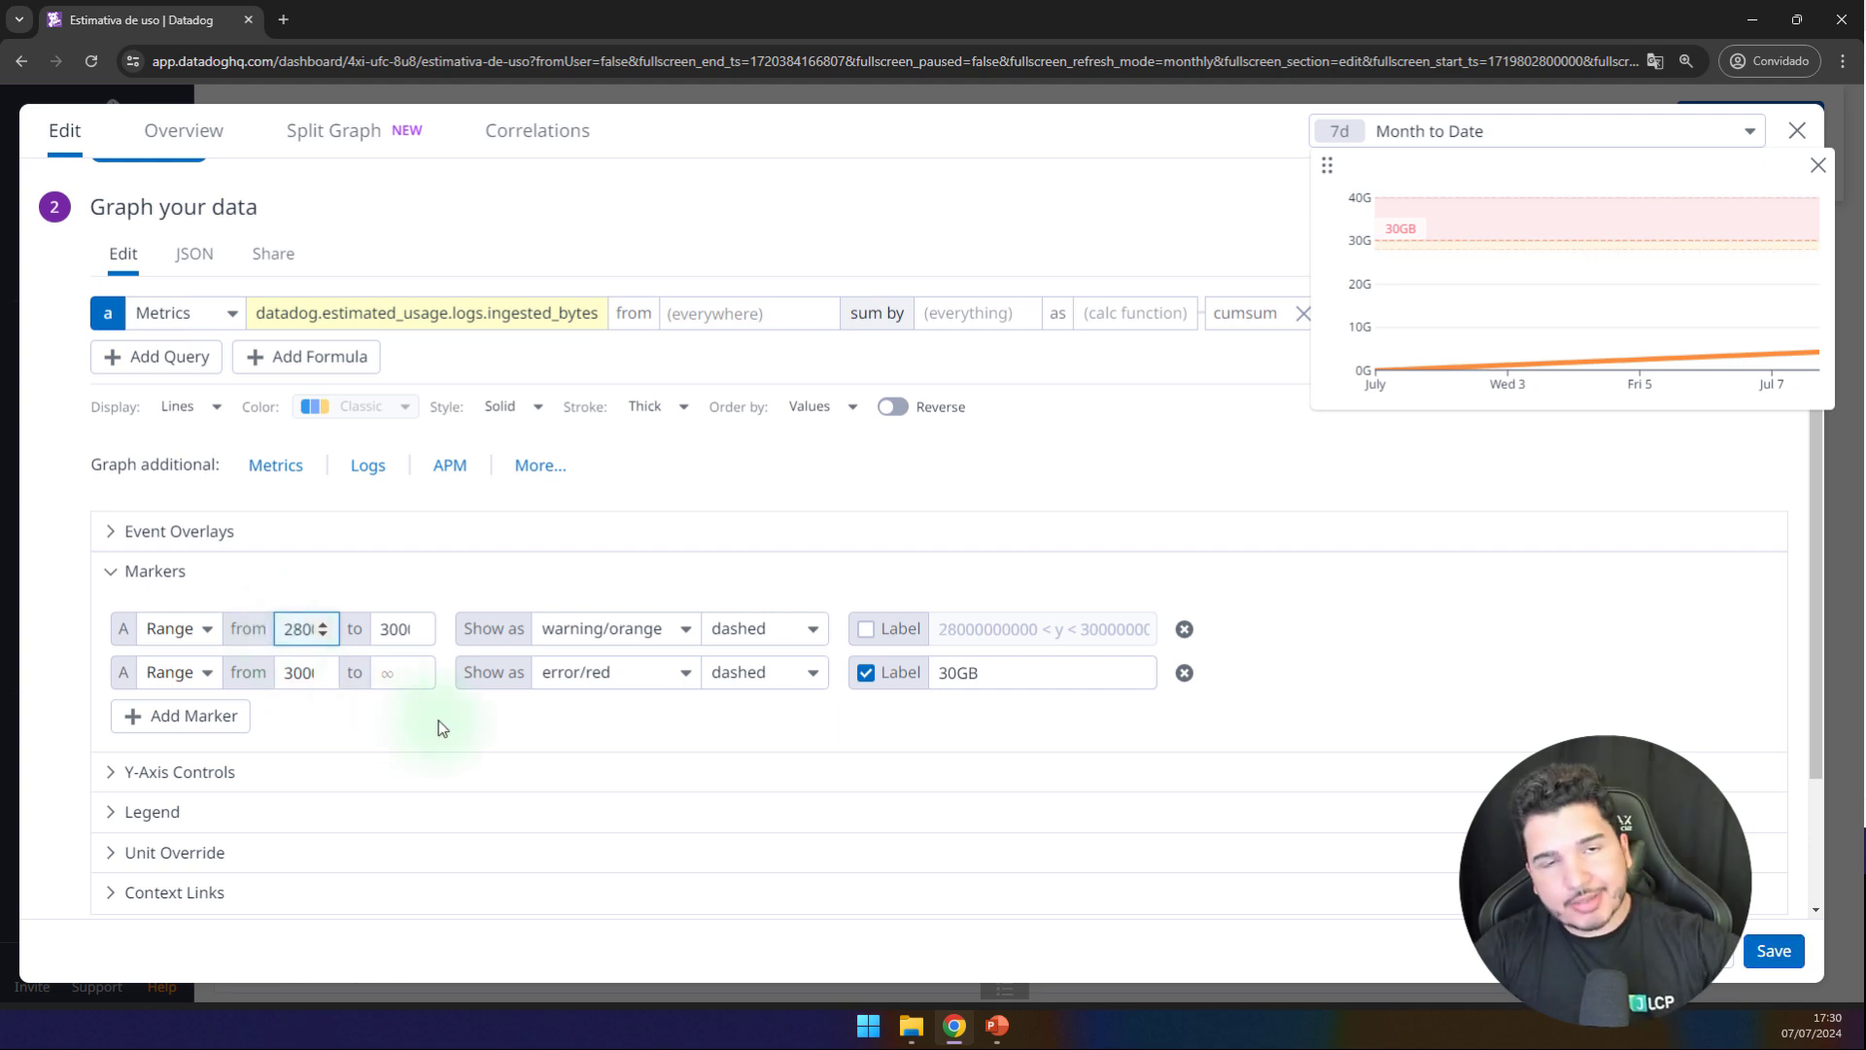
Step: Label the warning/orange marker 28GB and save the cumulative logs graph
click(886, 629)
click(997, 636)
text(28)
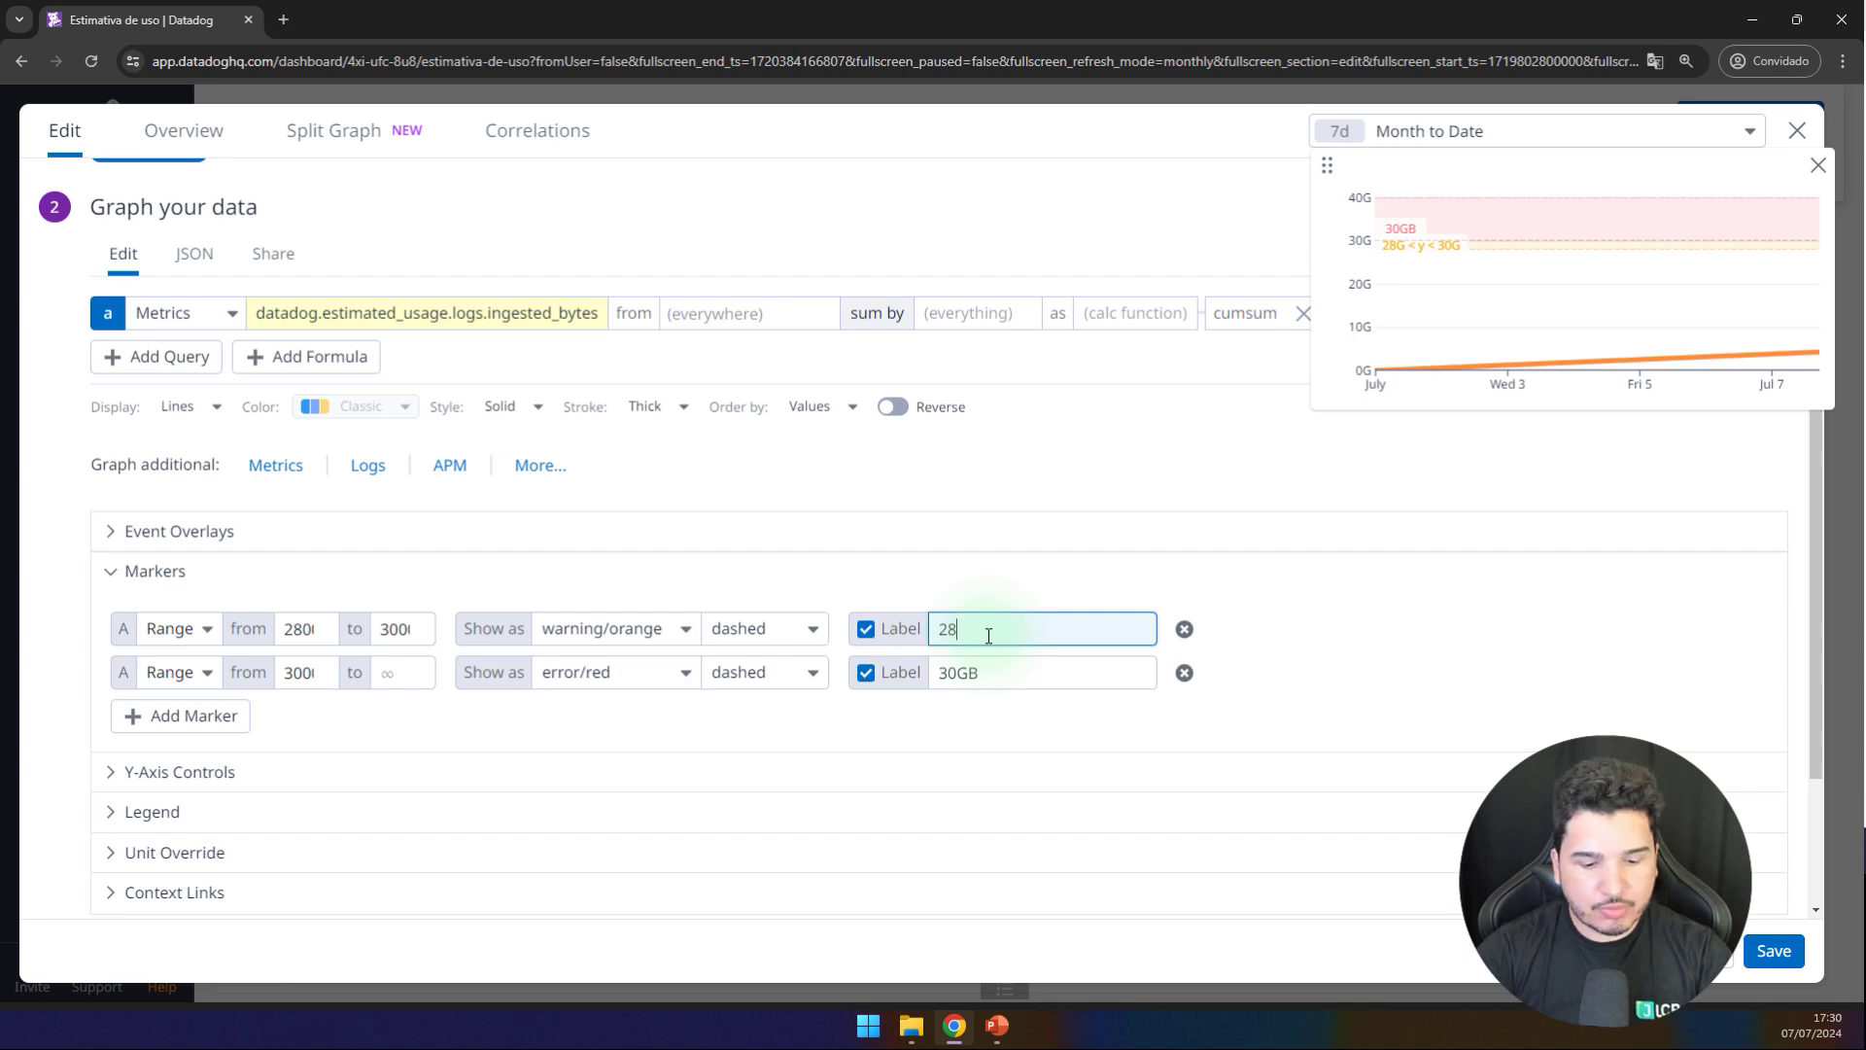
text(GB)
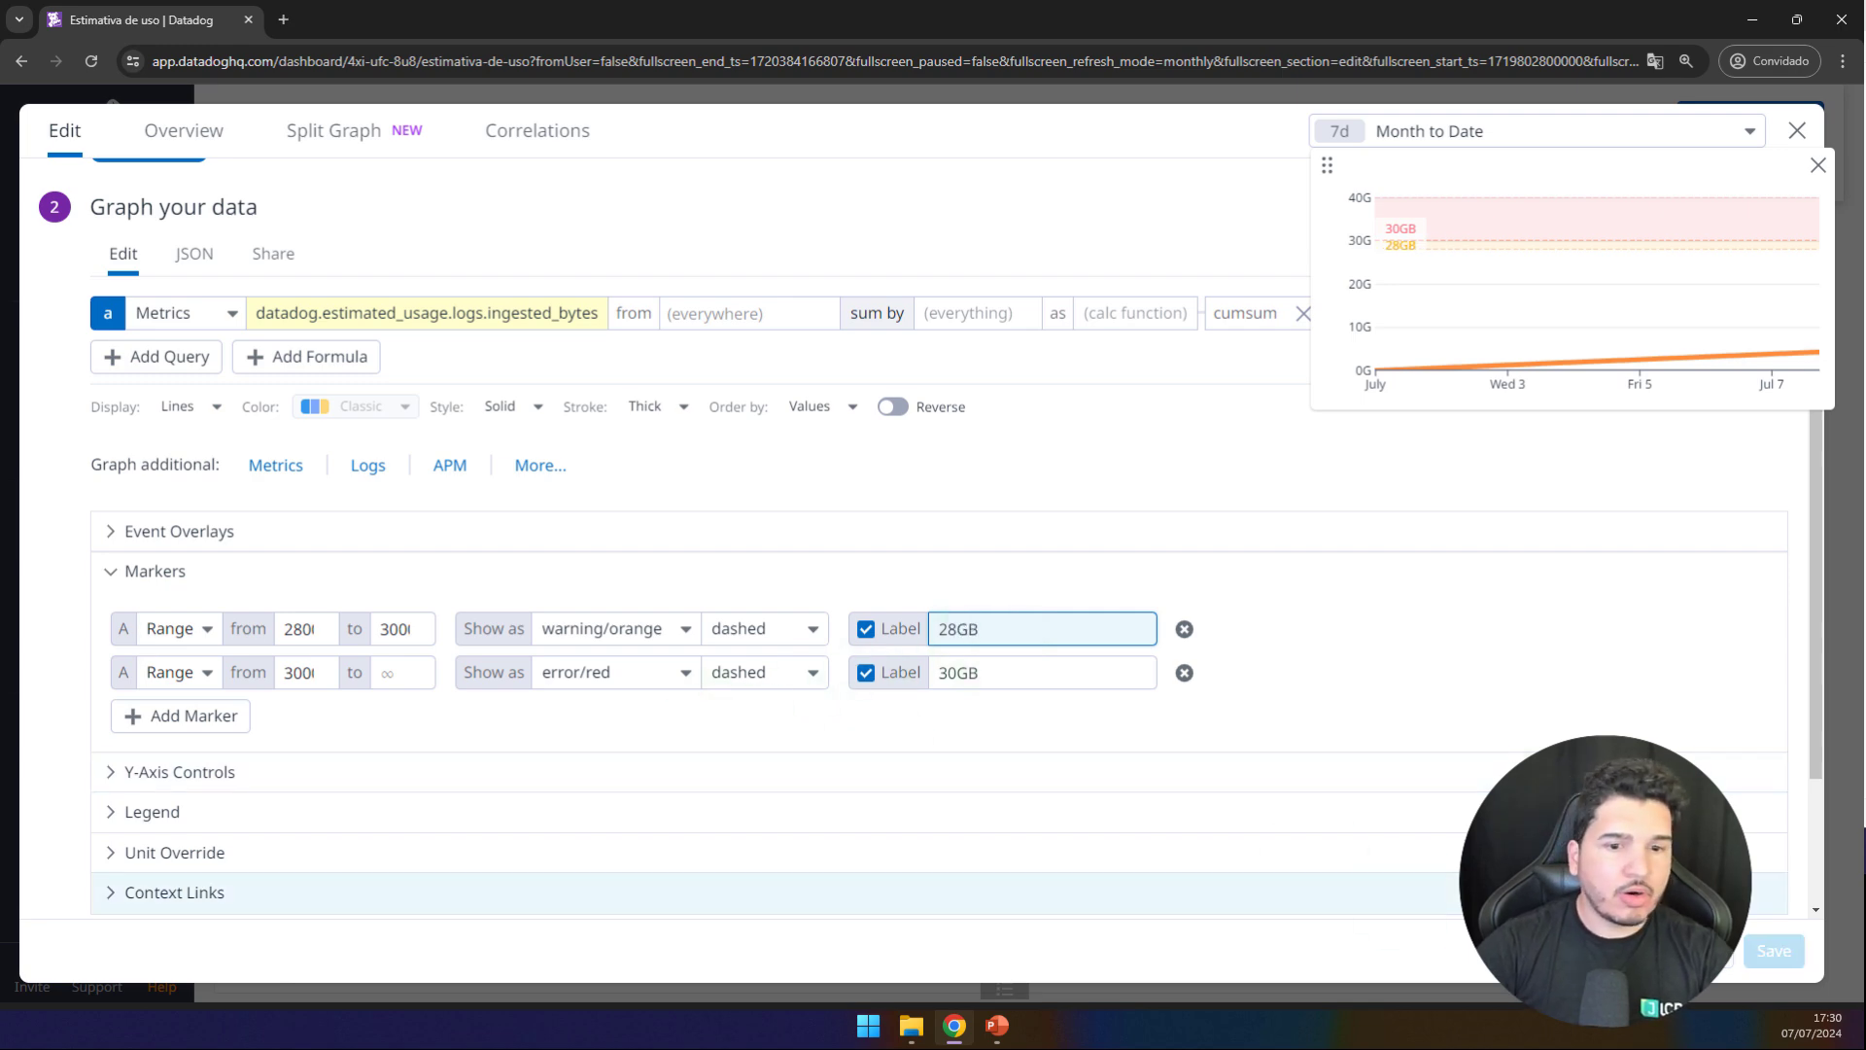
scroll(1367, 725, up, 2)
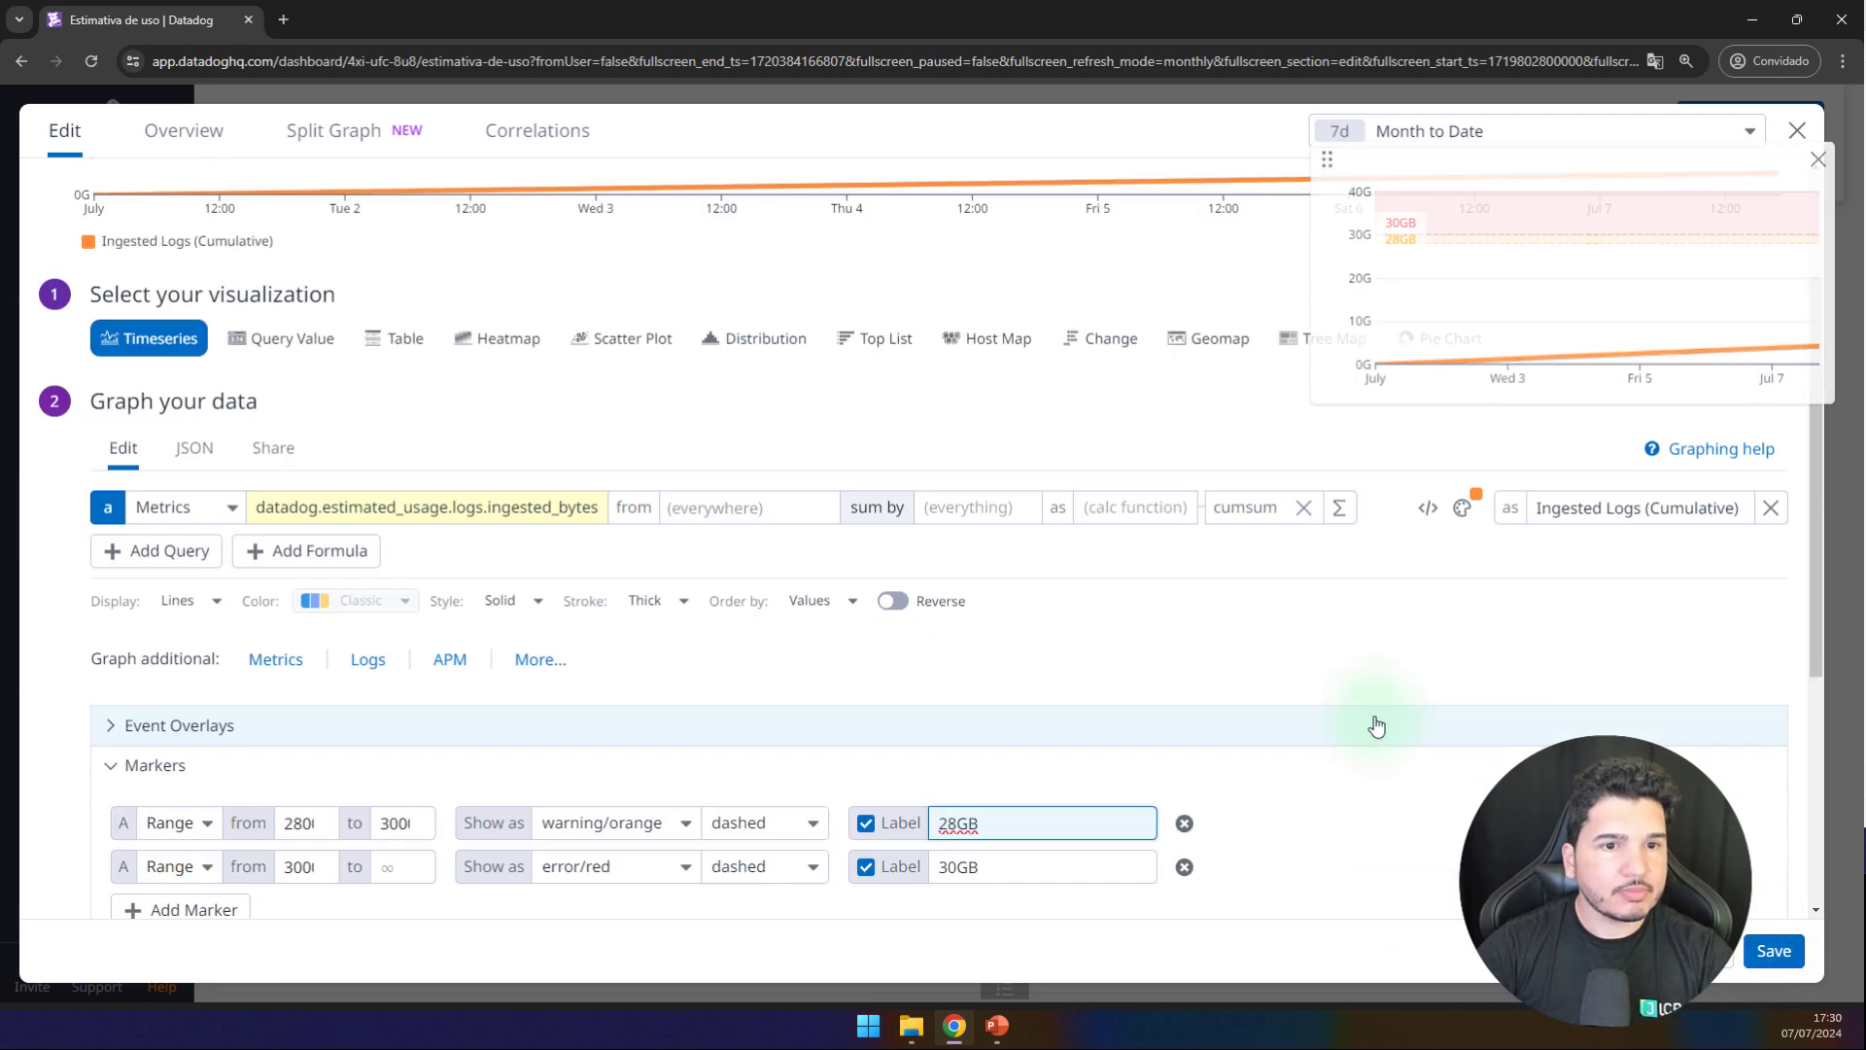
scroll(1555, 614, down, 3)
click(1774, 951)
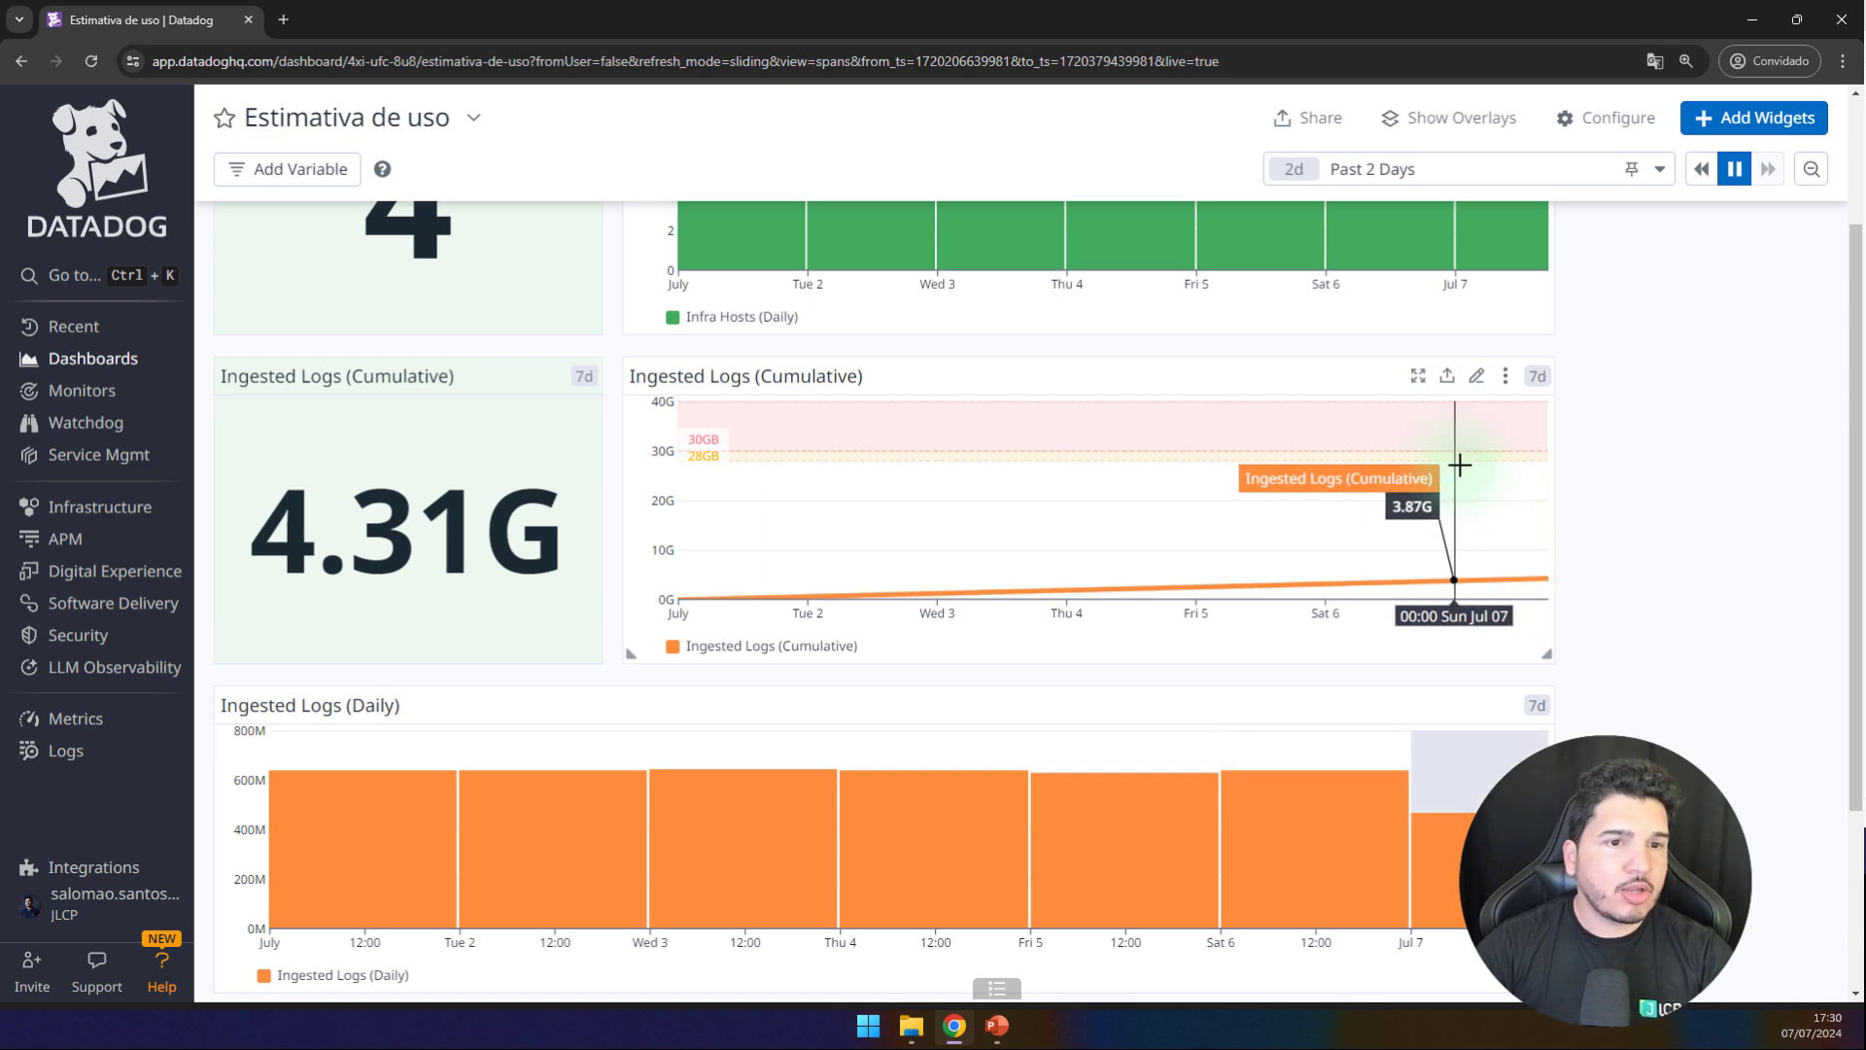
Step: Edit the Ingested Logs (Daily) bar graph and add a marker of type Range
scroll(1075, 609, down, 1)
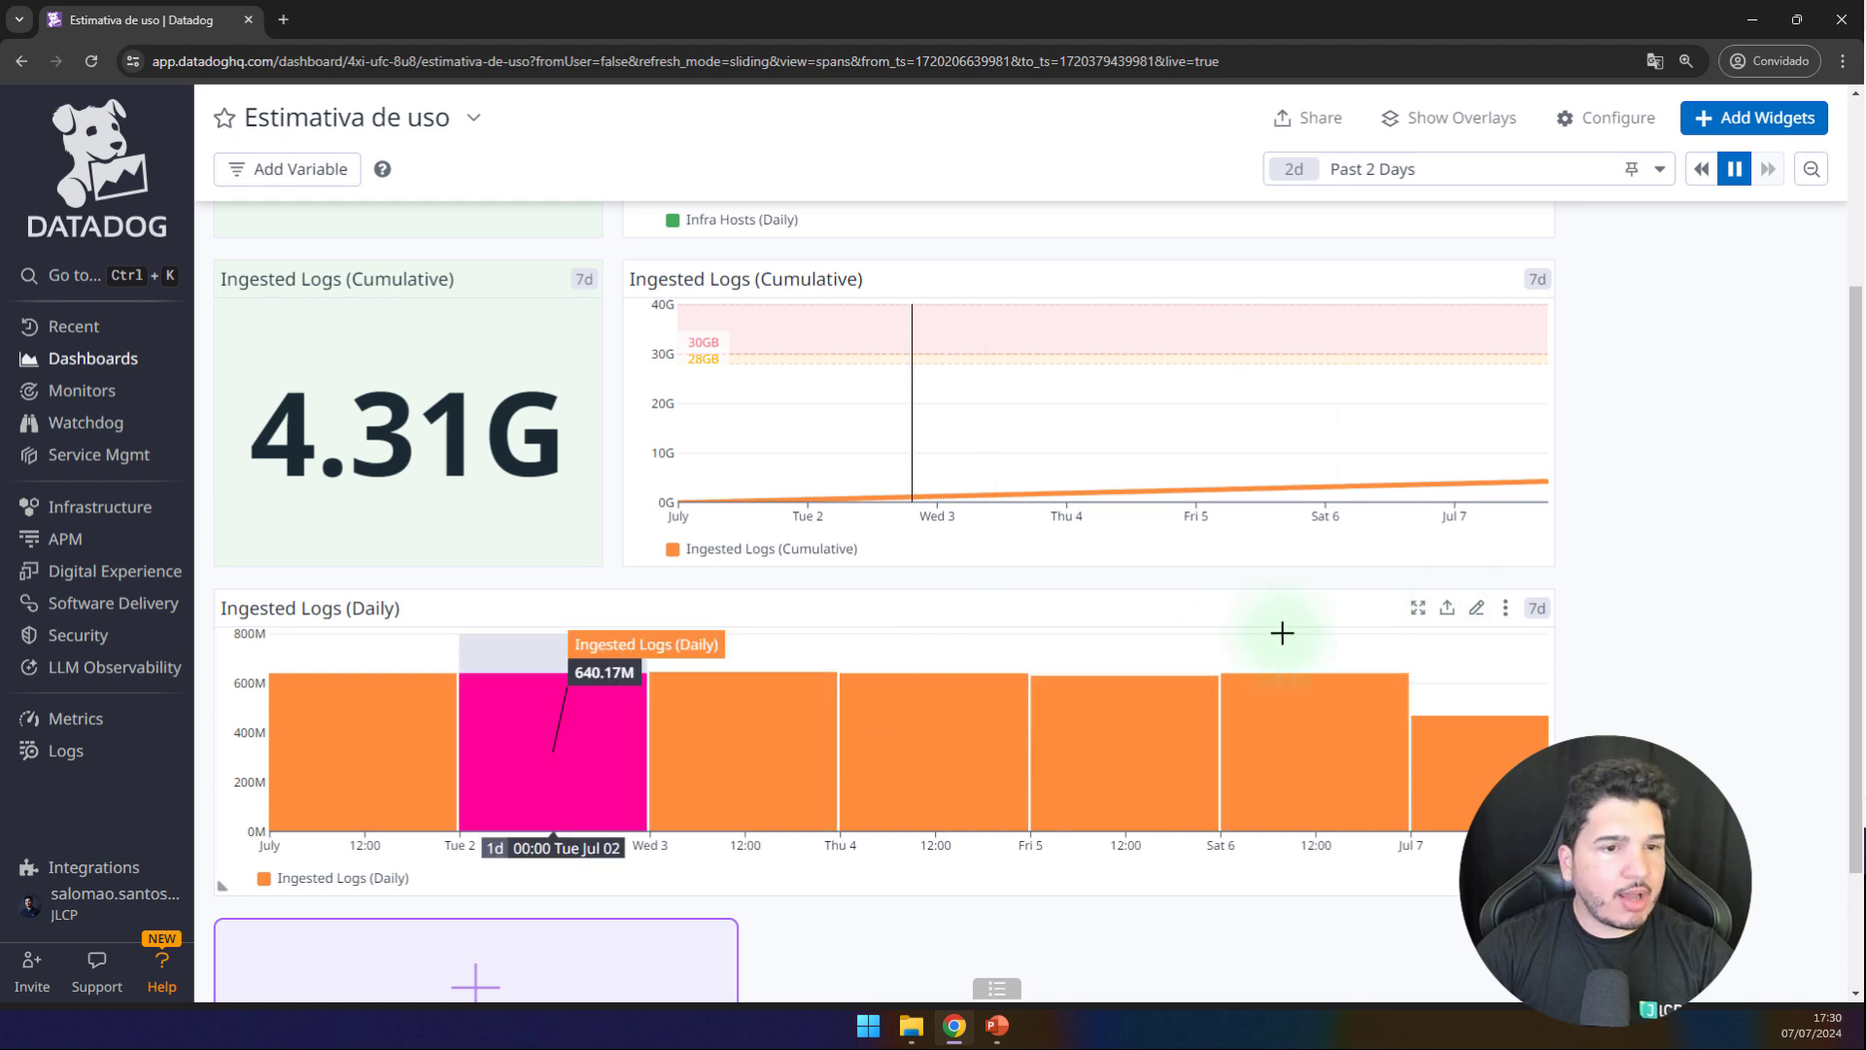
click(1477, 607)
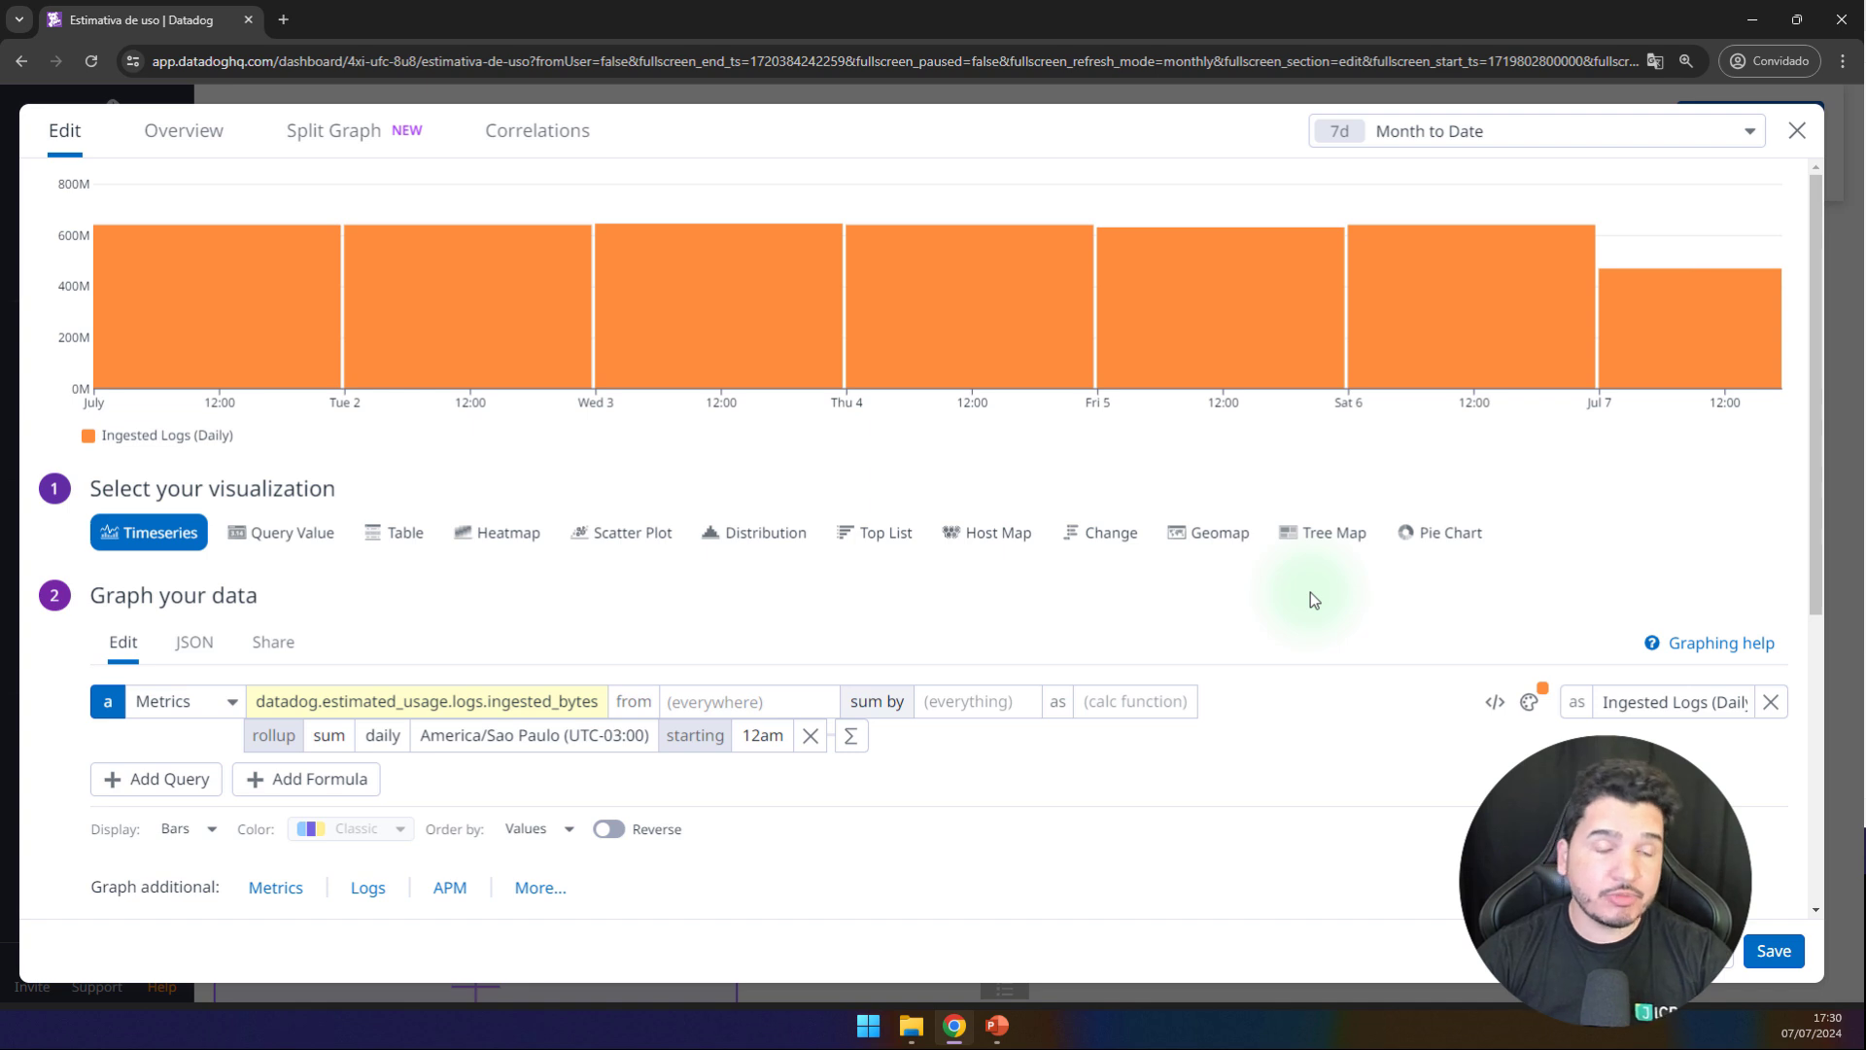
scroll(916, 822, down, 1)
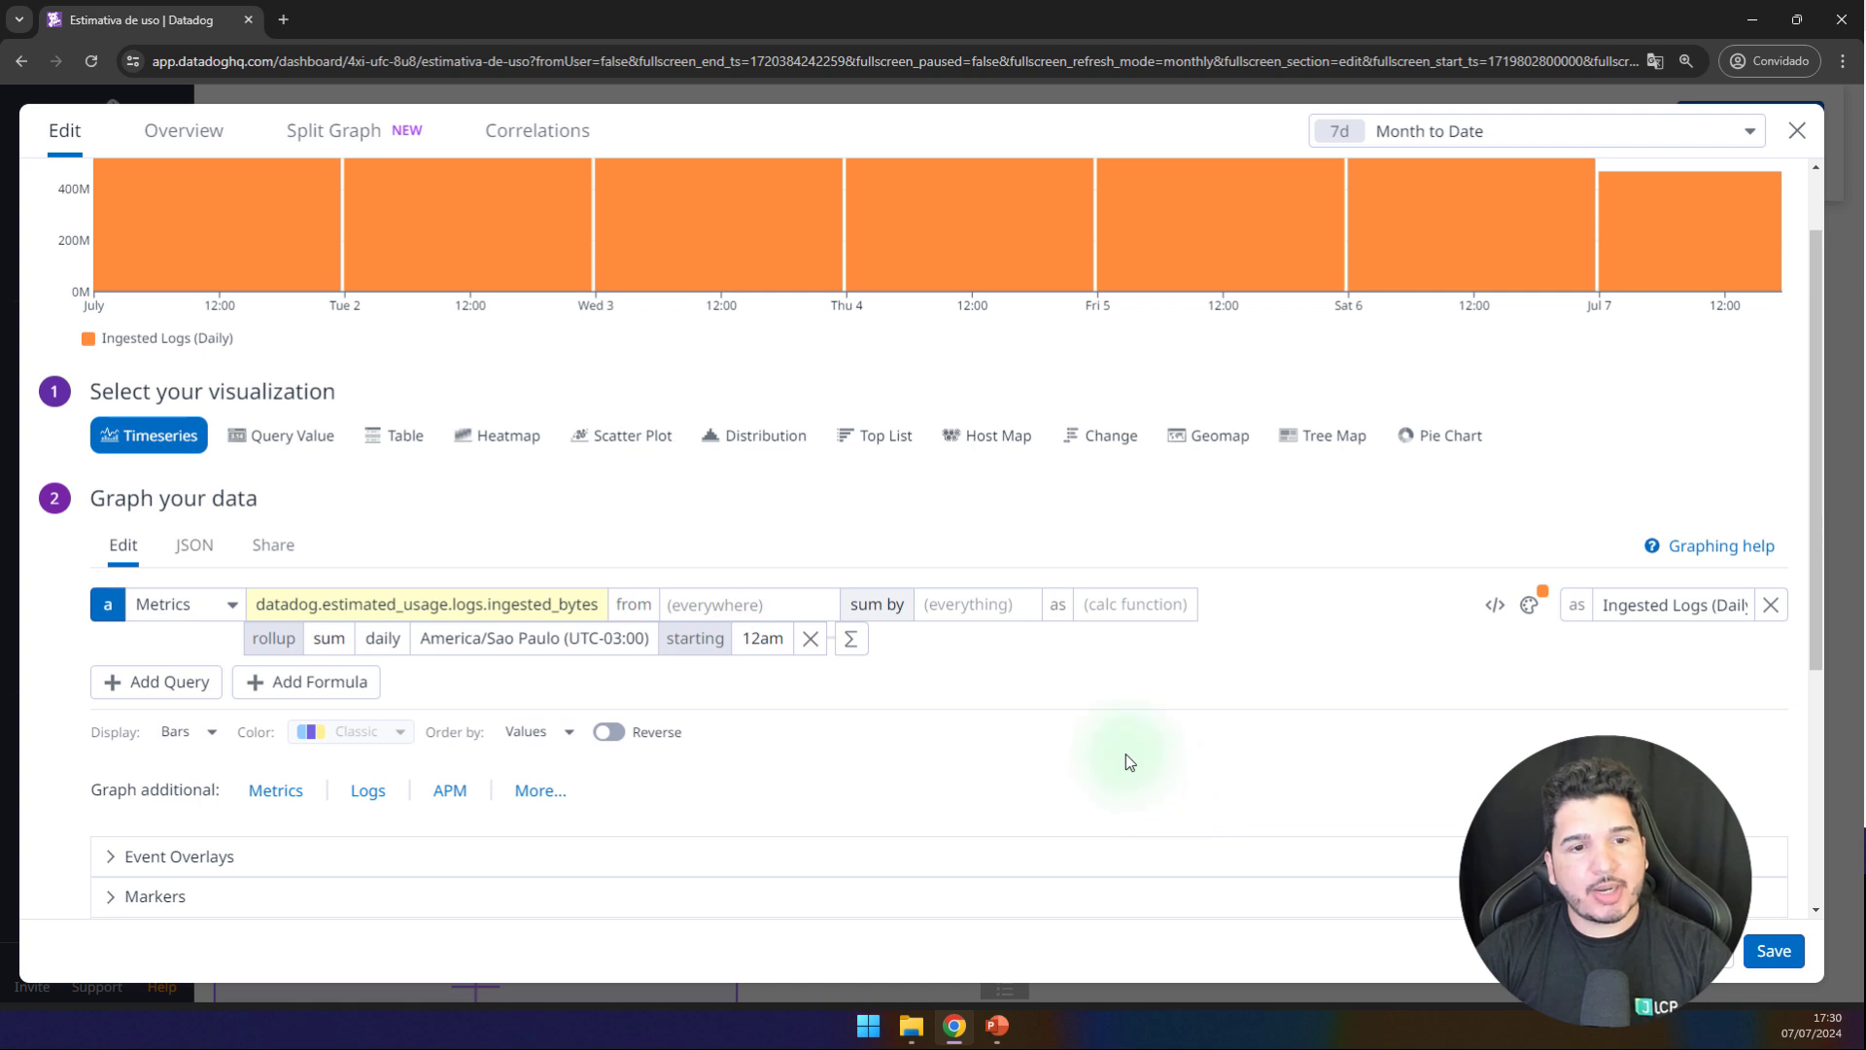
scroll(1112, 756, down, 1)
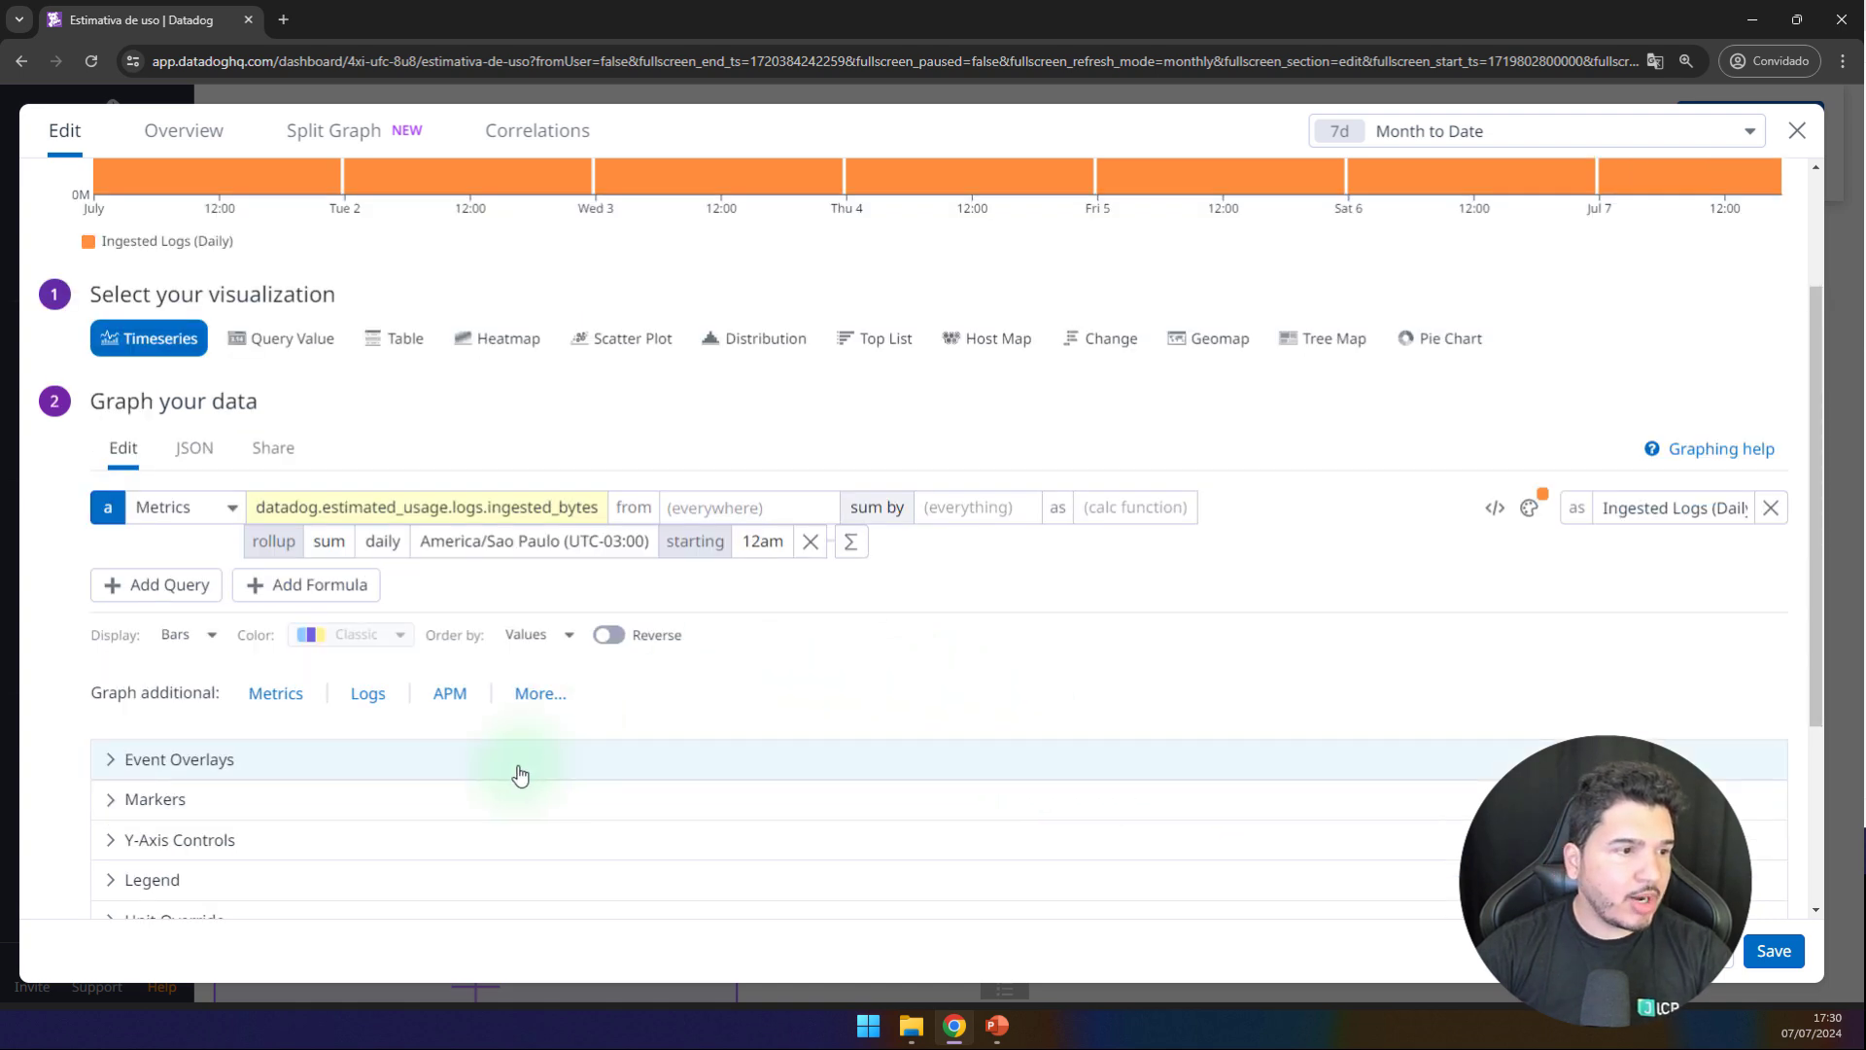
click(193, 802)
click(221, 863)
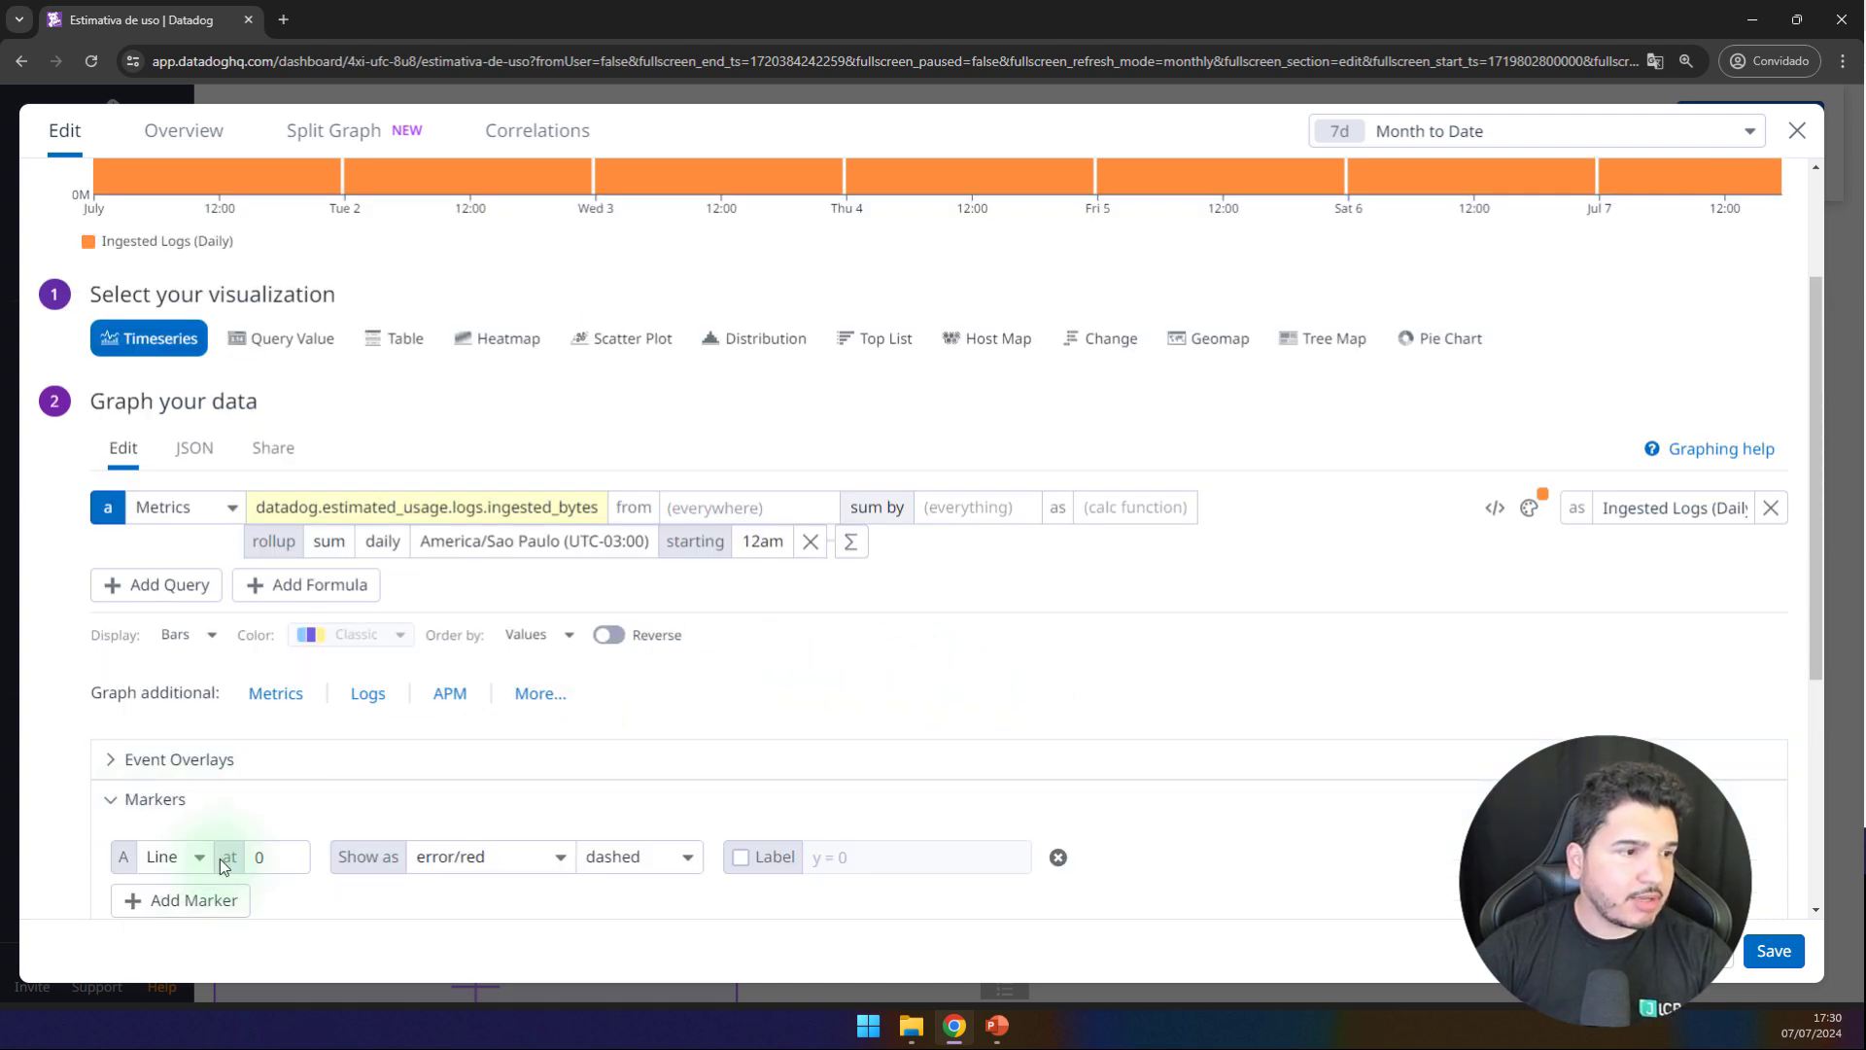
click(173, 857)
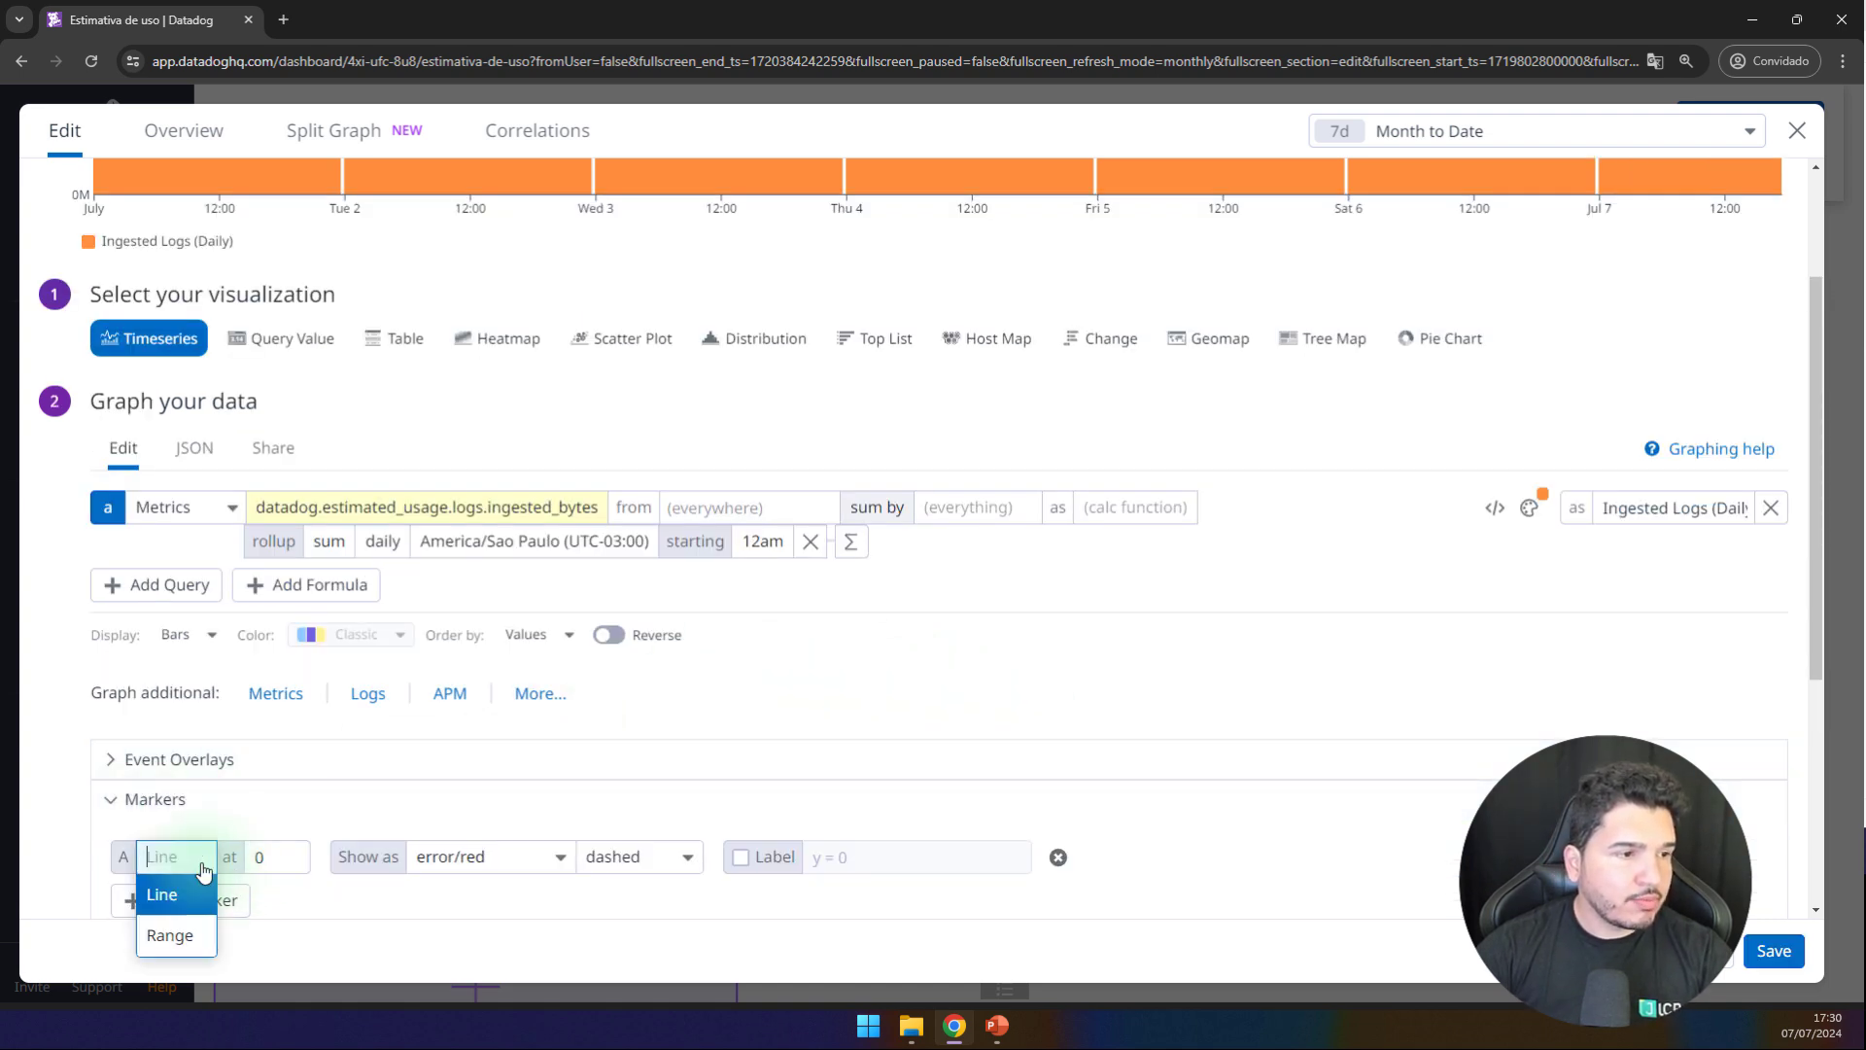
click(180, 937)
click(302, 859)
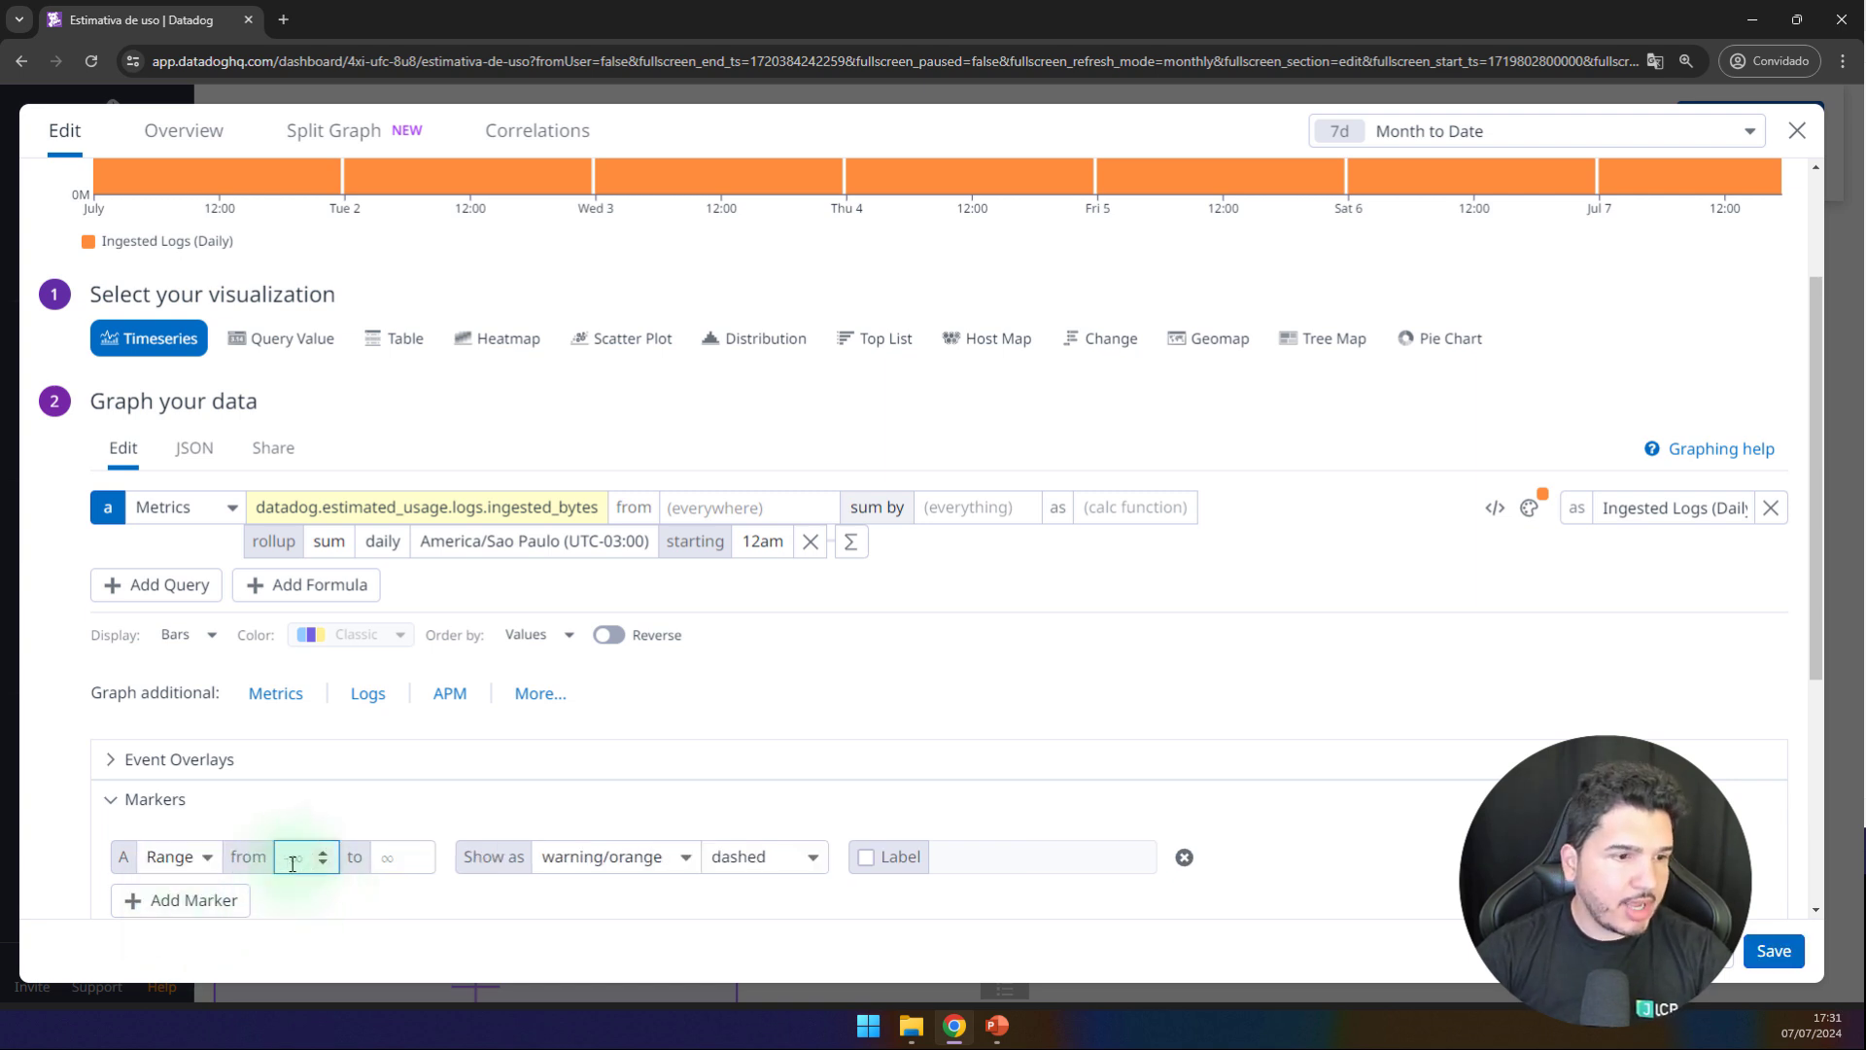
text(1000)
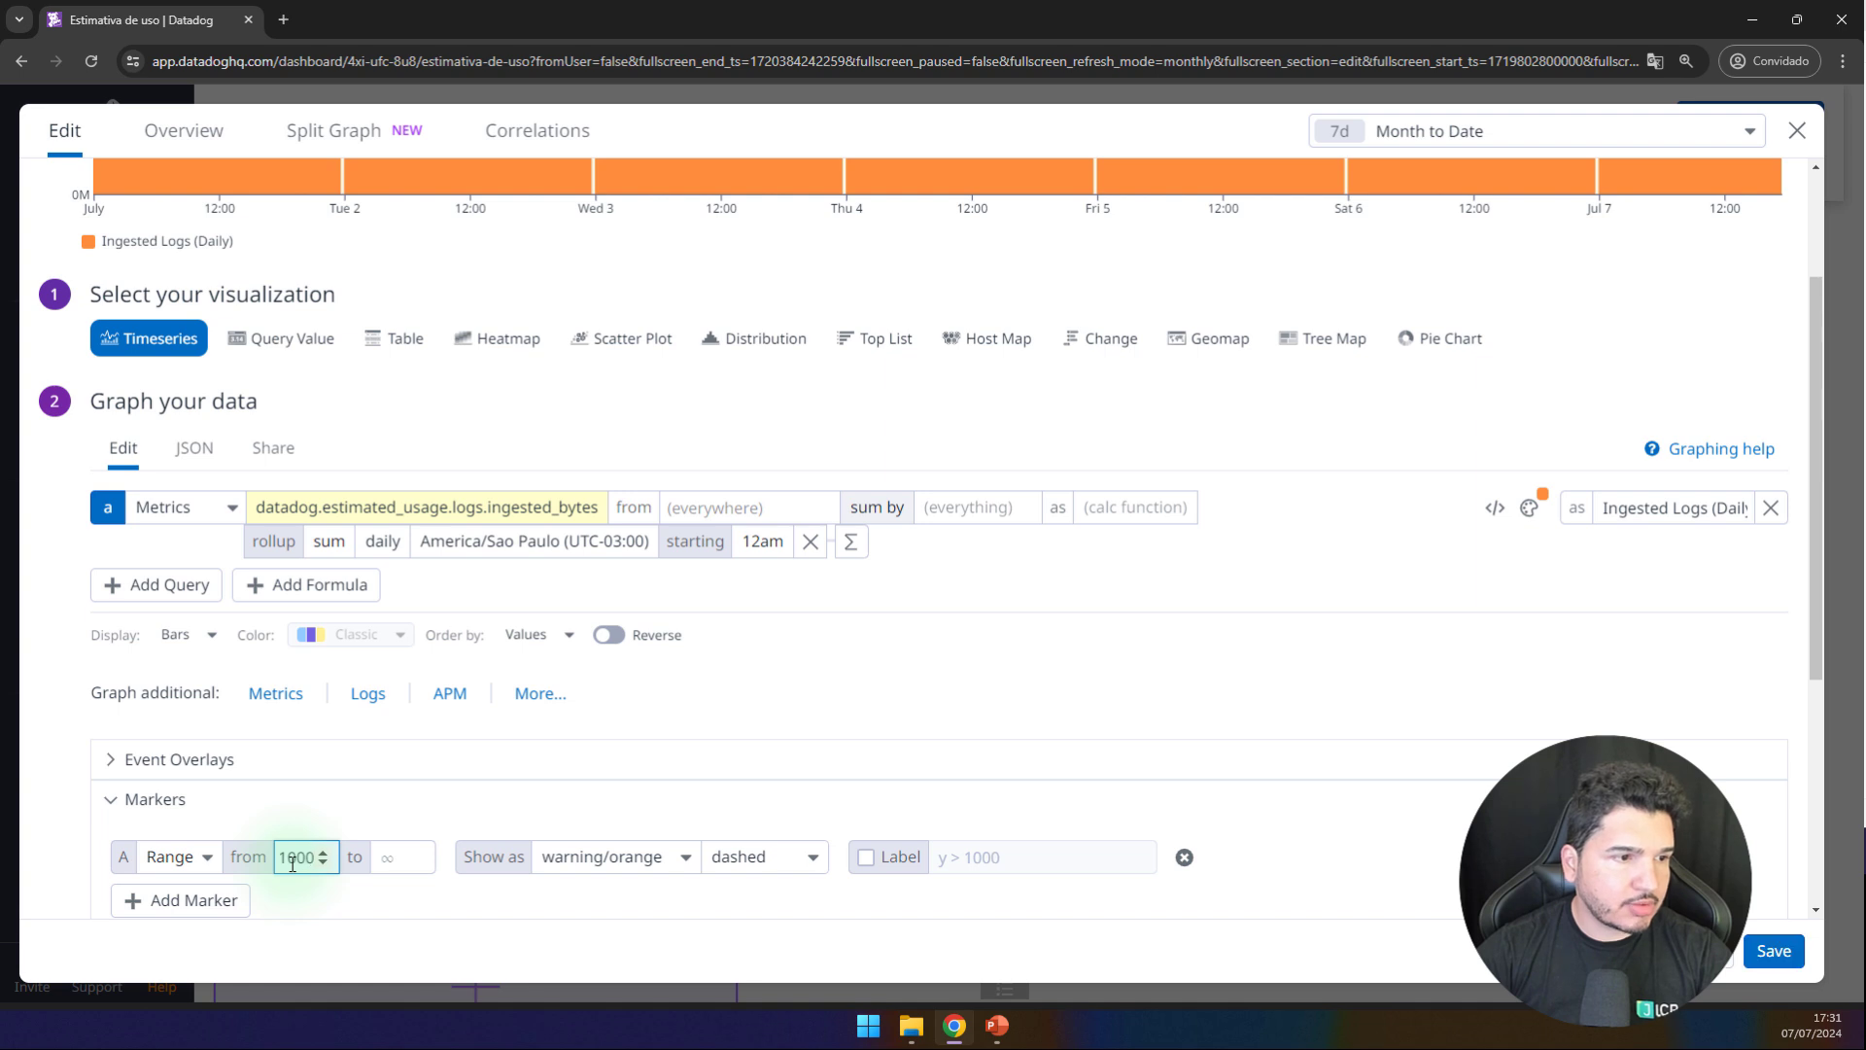
text(000000)
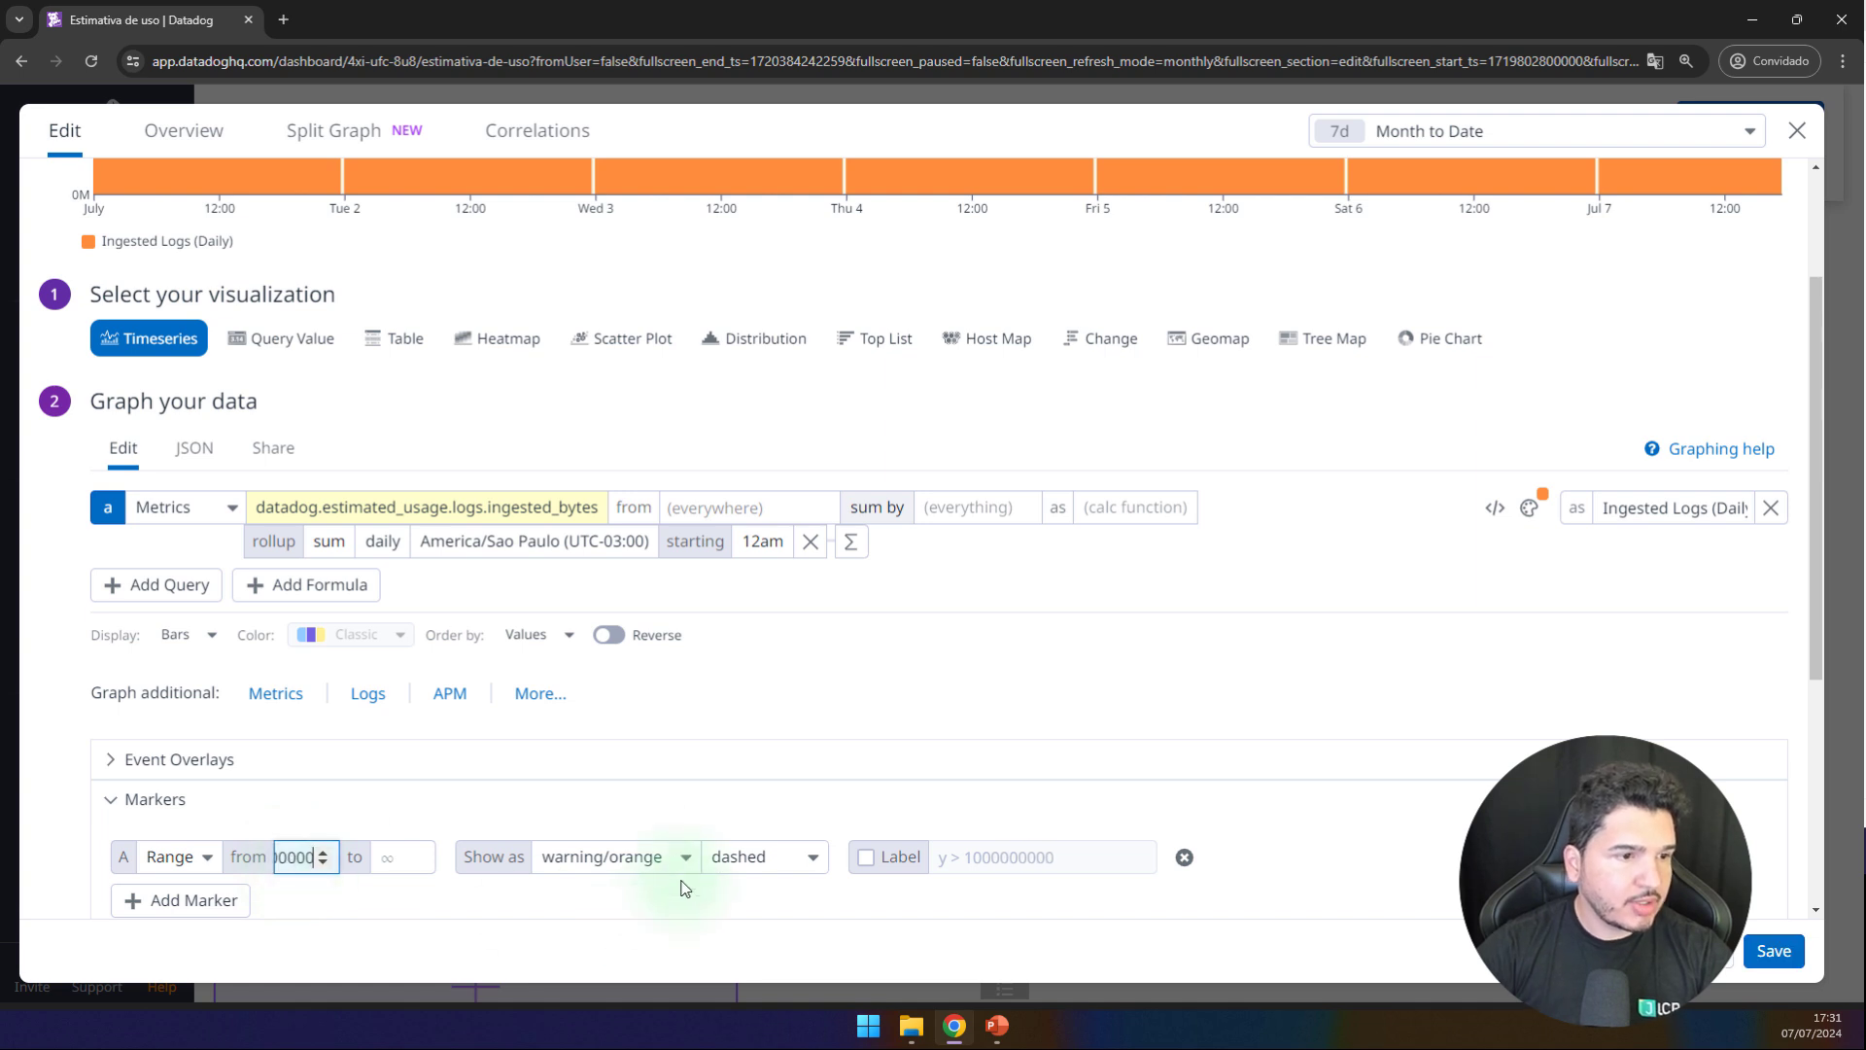
click(664, 859)
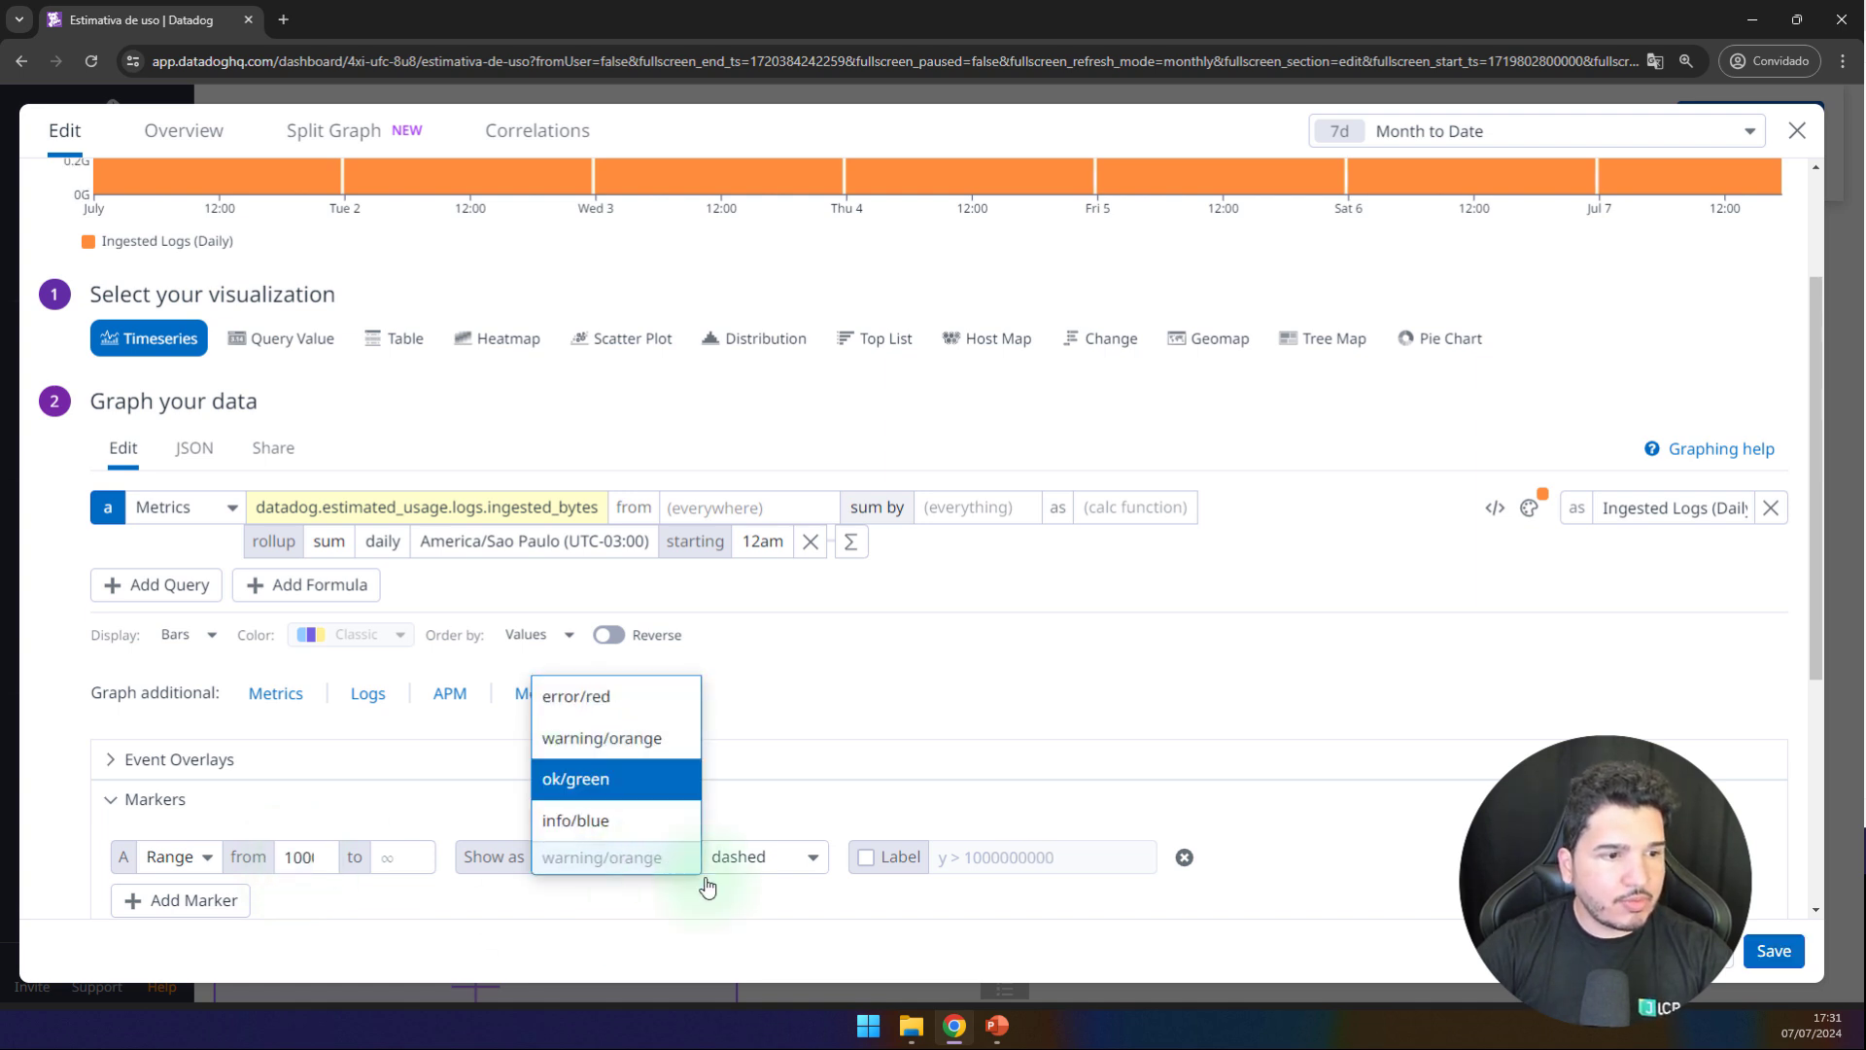
click(608, 739)
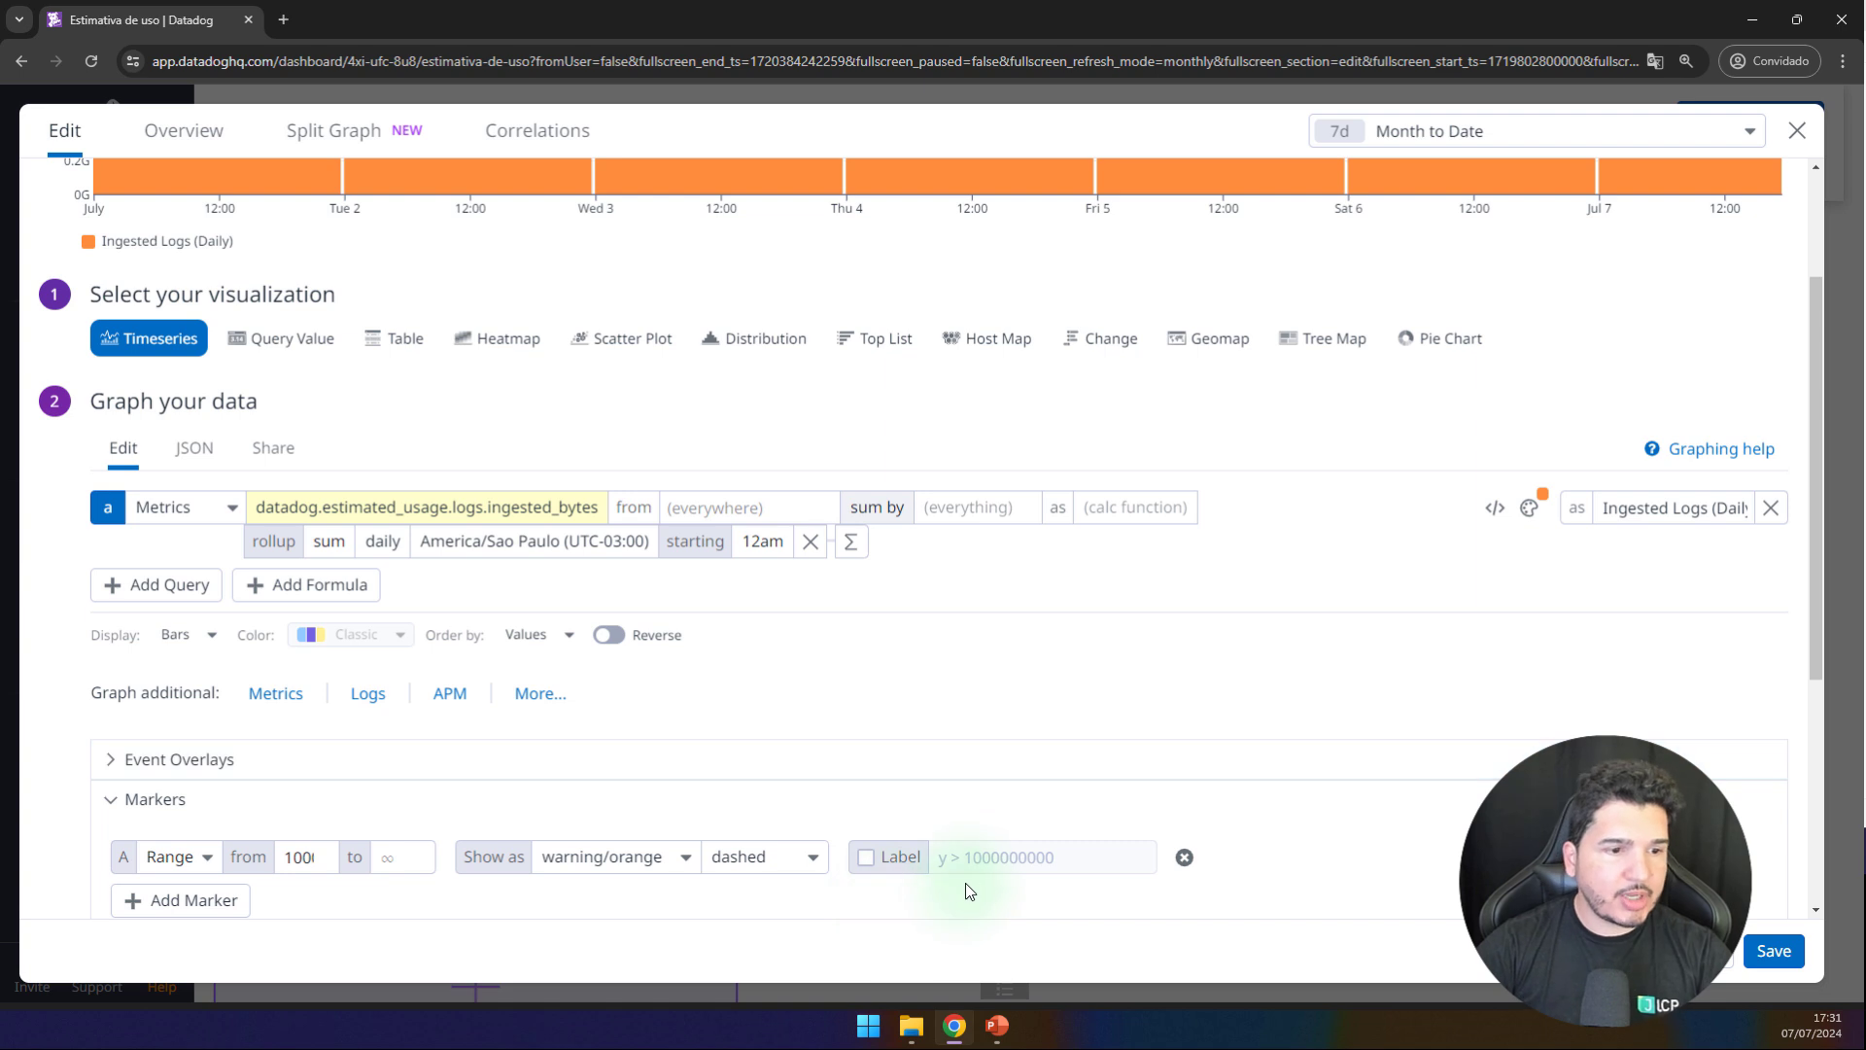
Step: Label the daily logs marker 1GB and save the graph
click(865, 859)
click(1036, 872)
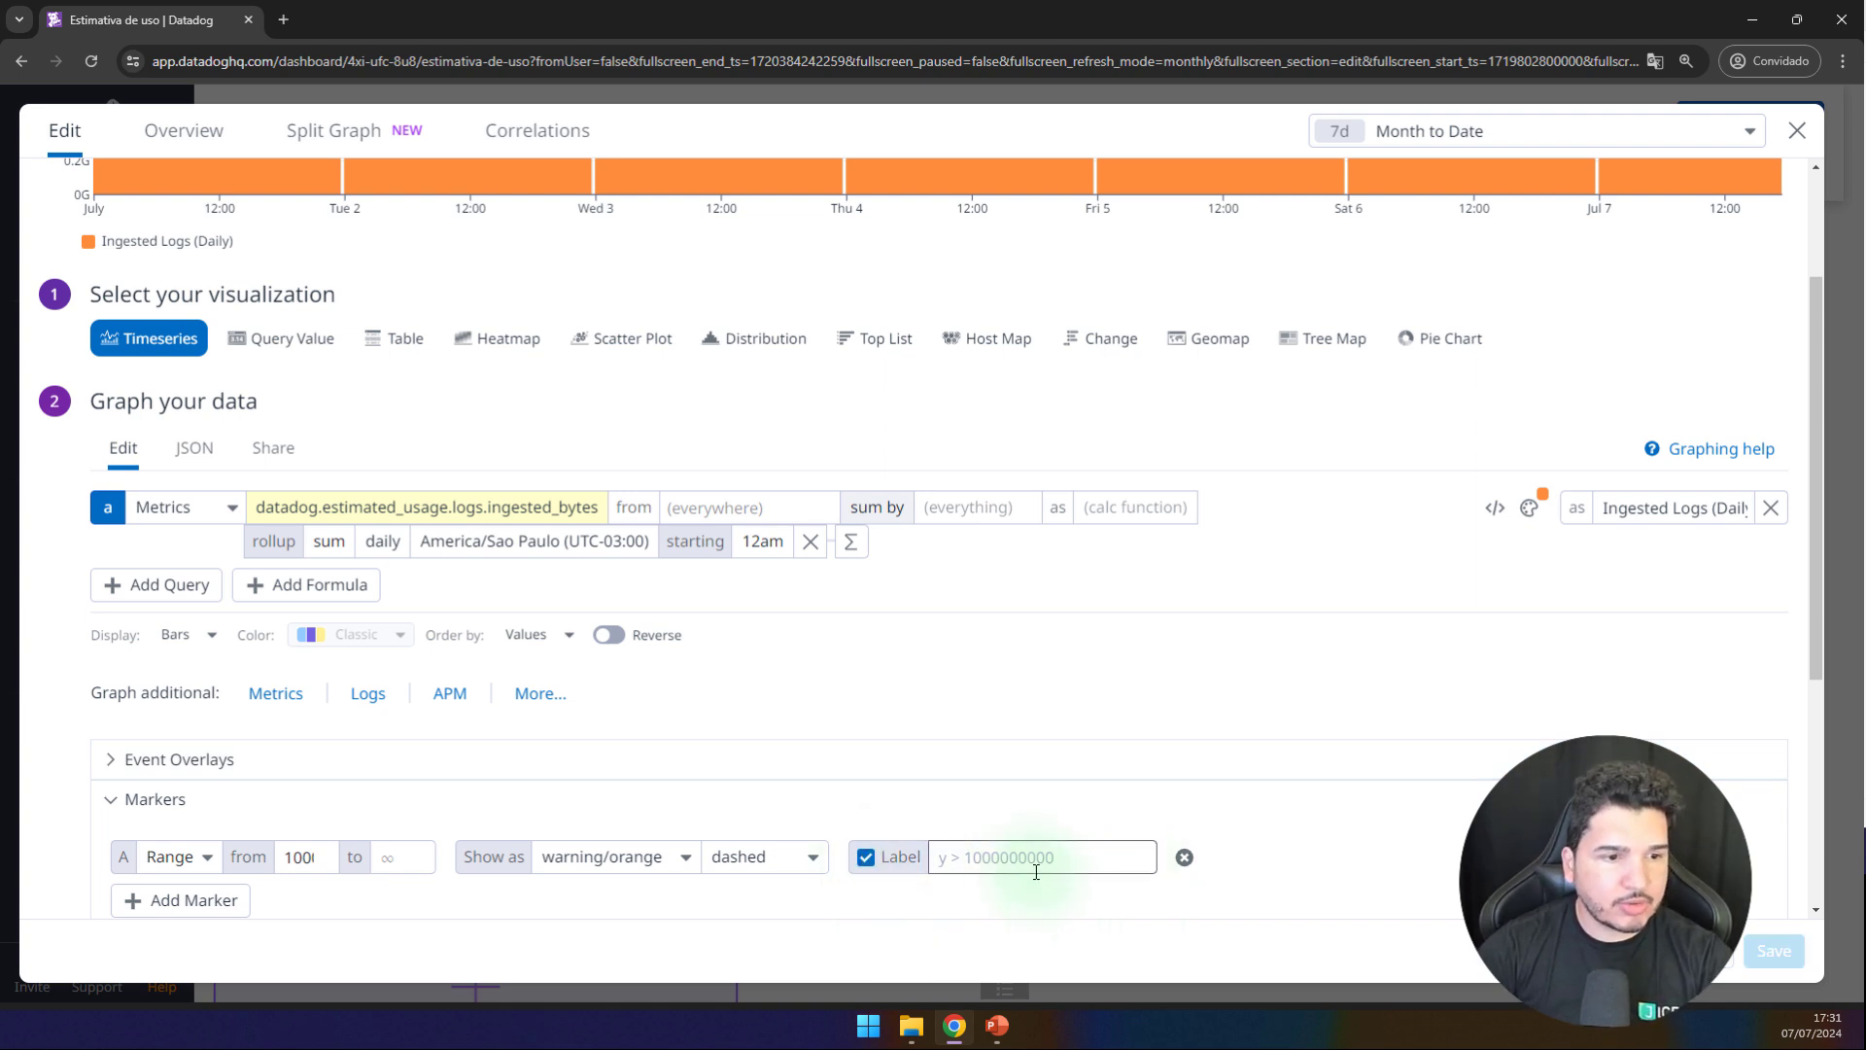
click(987, 864)
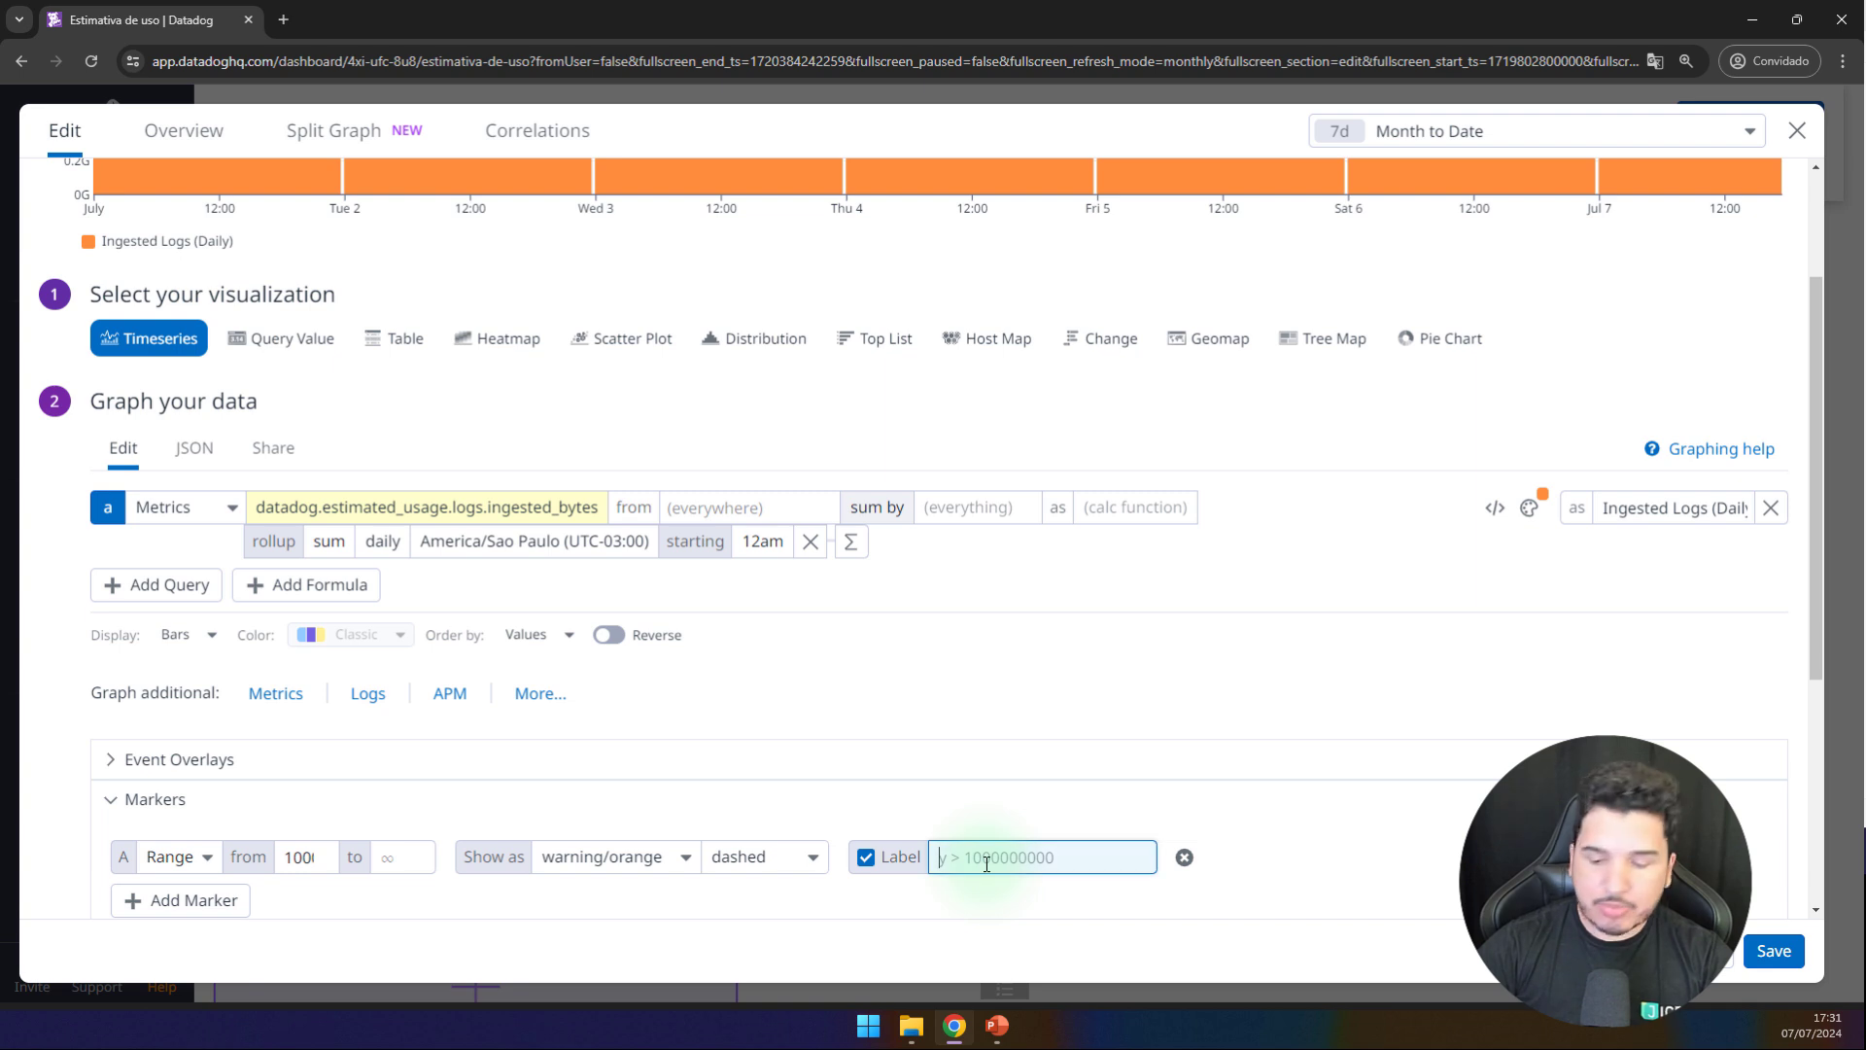
text(1GB)
scroll(817, 880, down, 2)
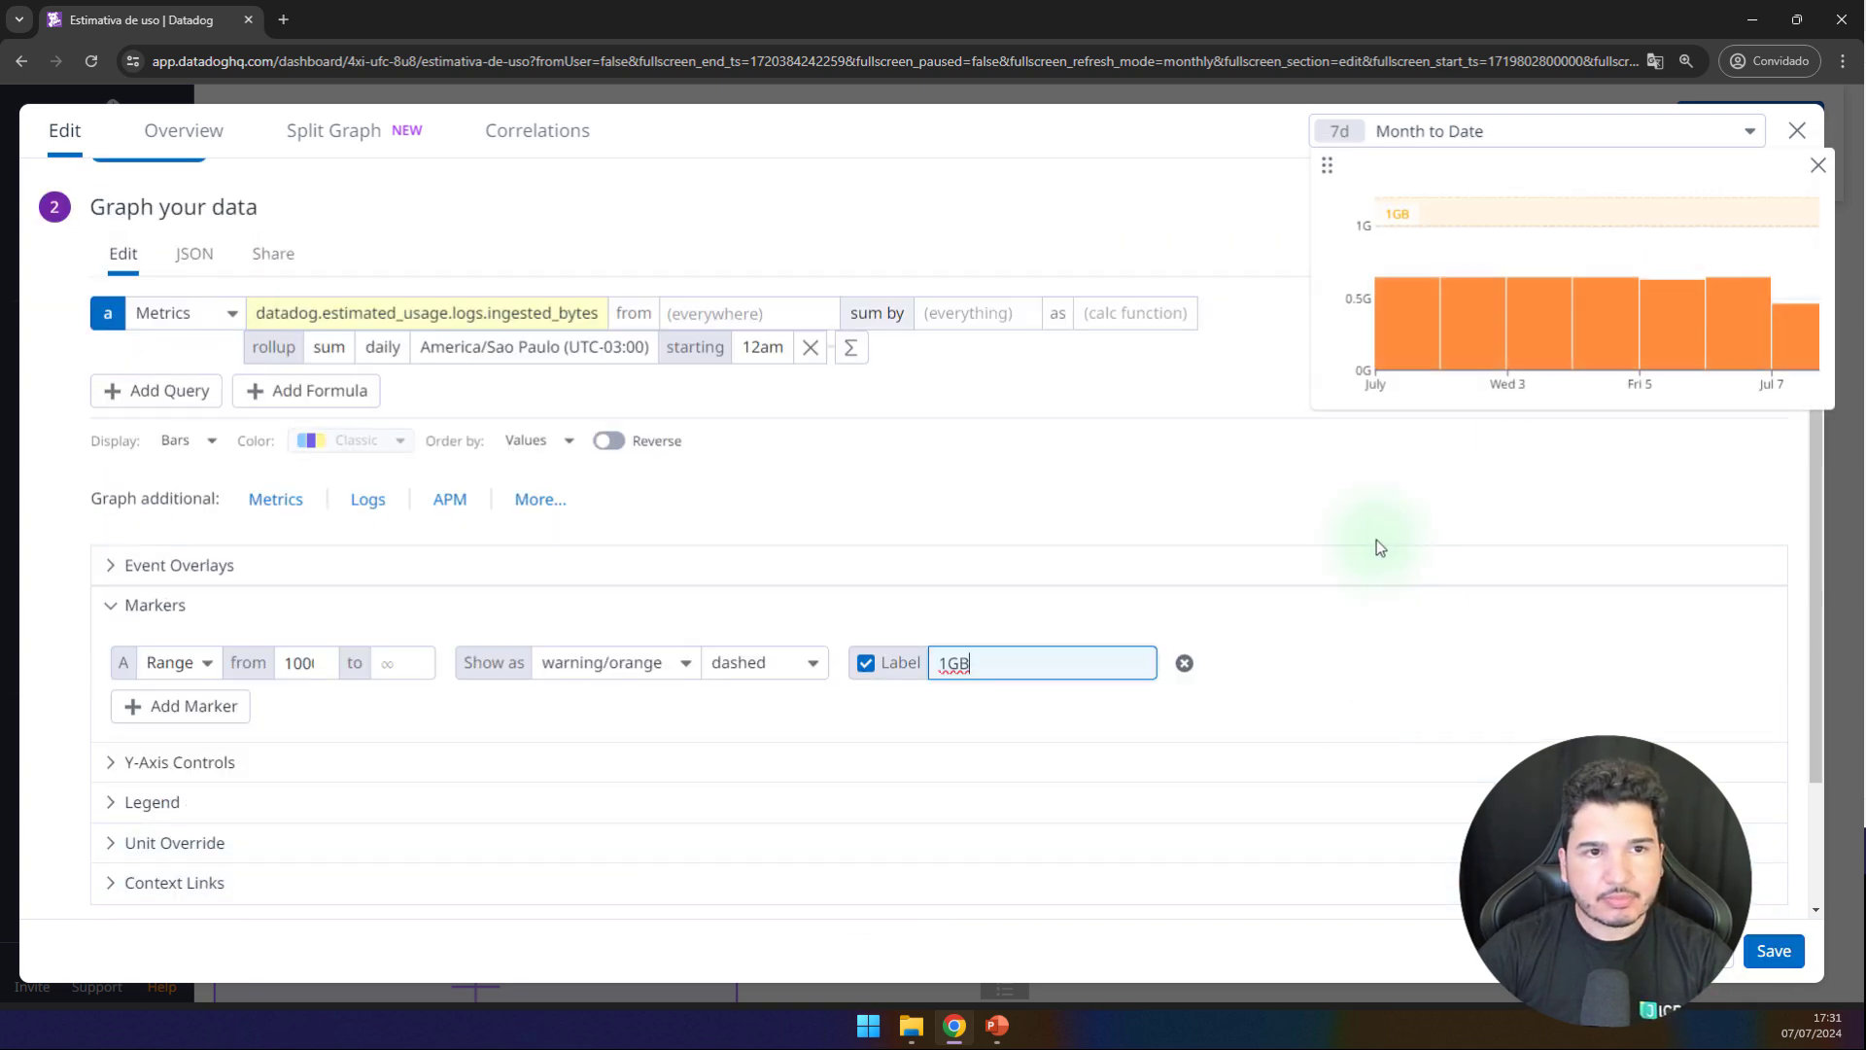
click(1774, 951)
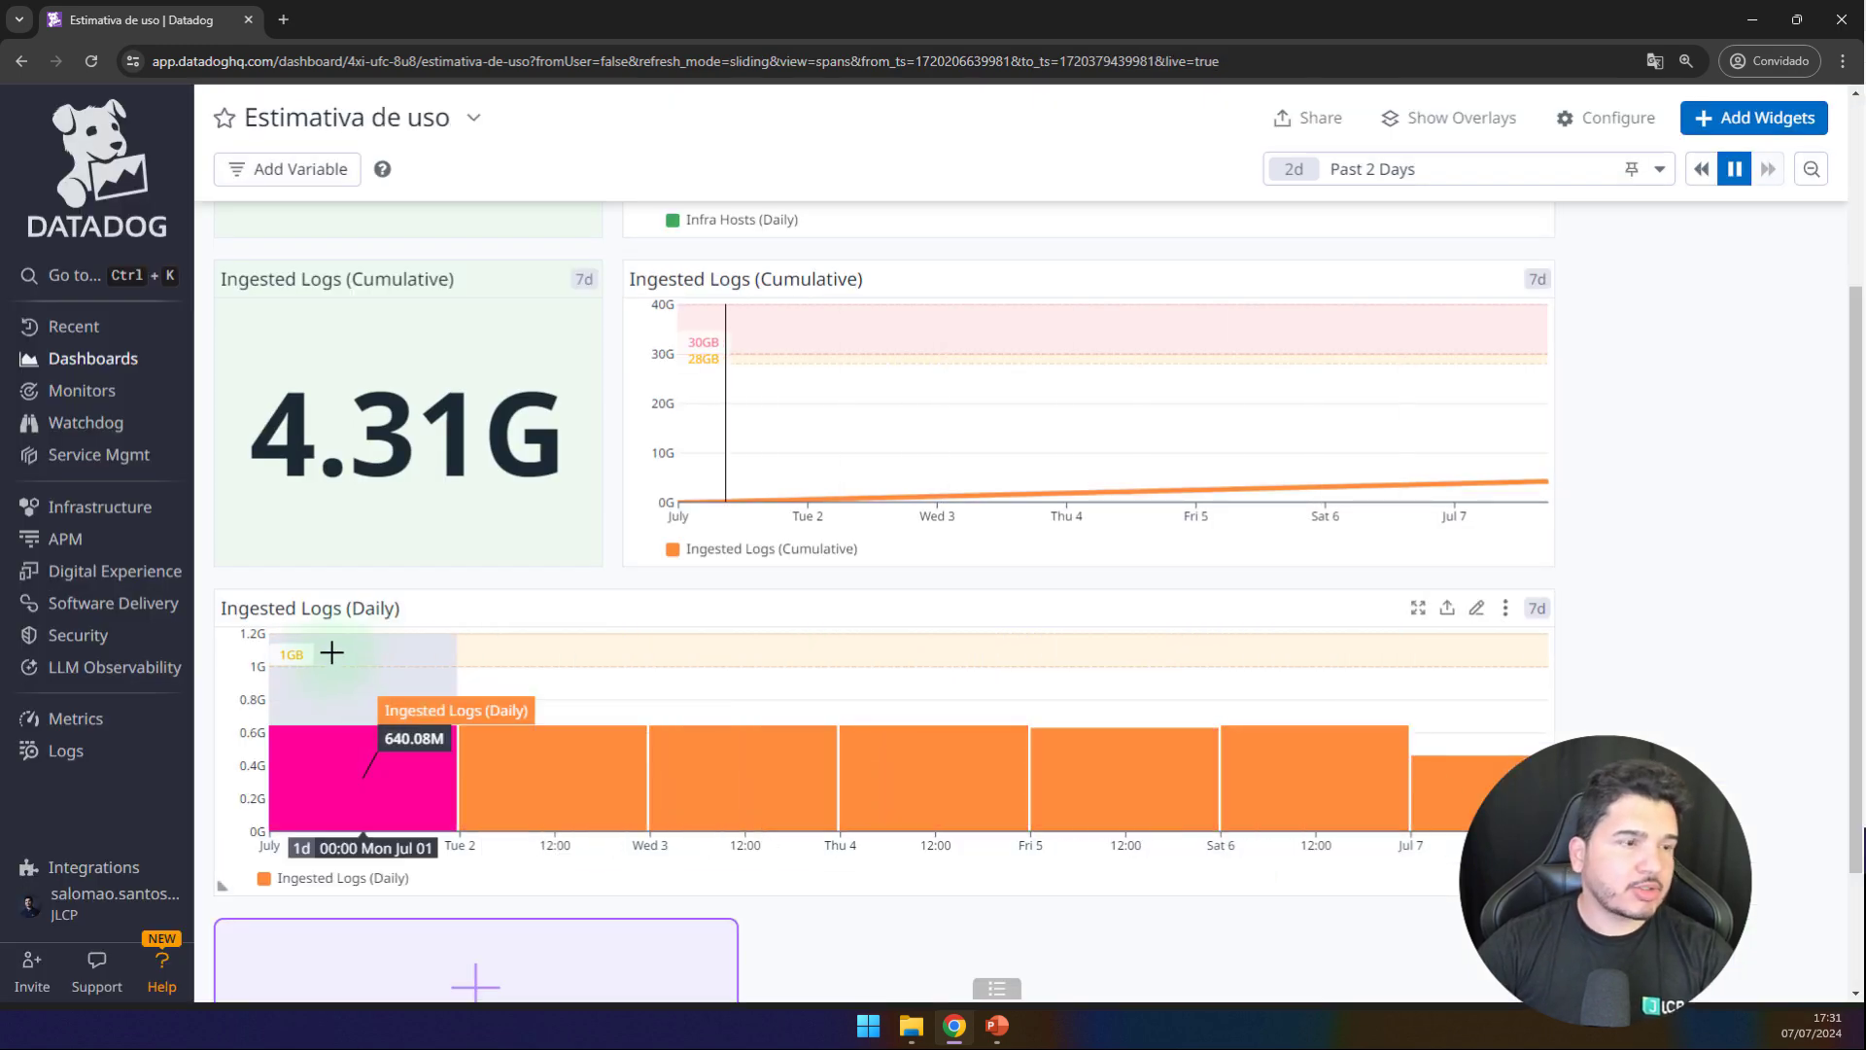
scroll(1452, 728, up, 1)
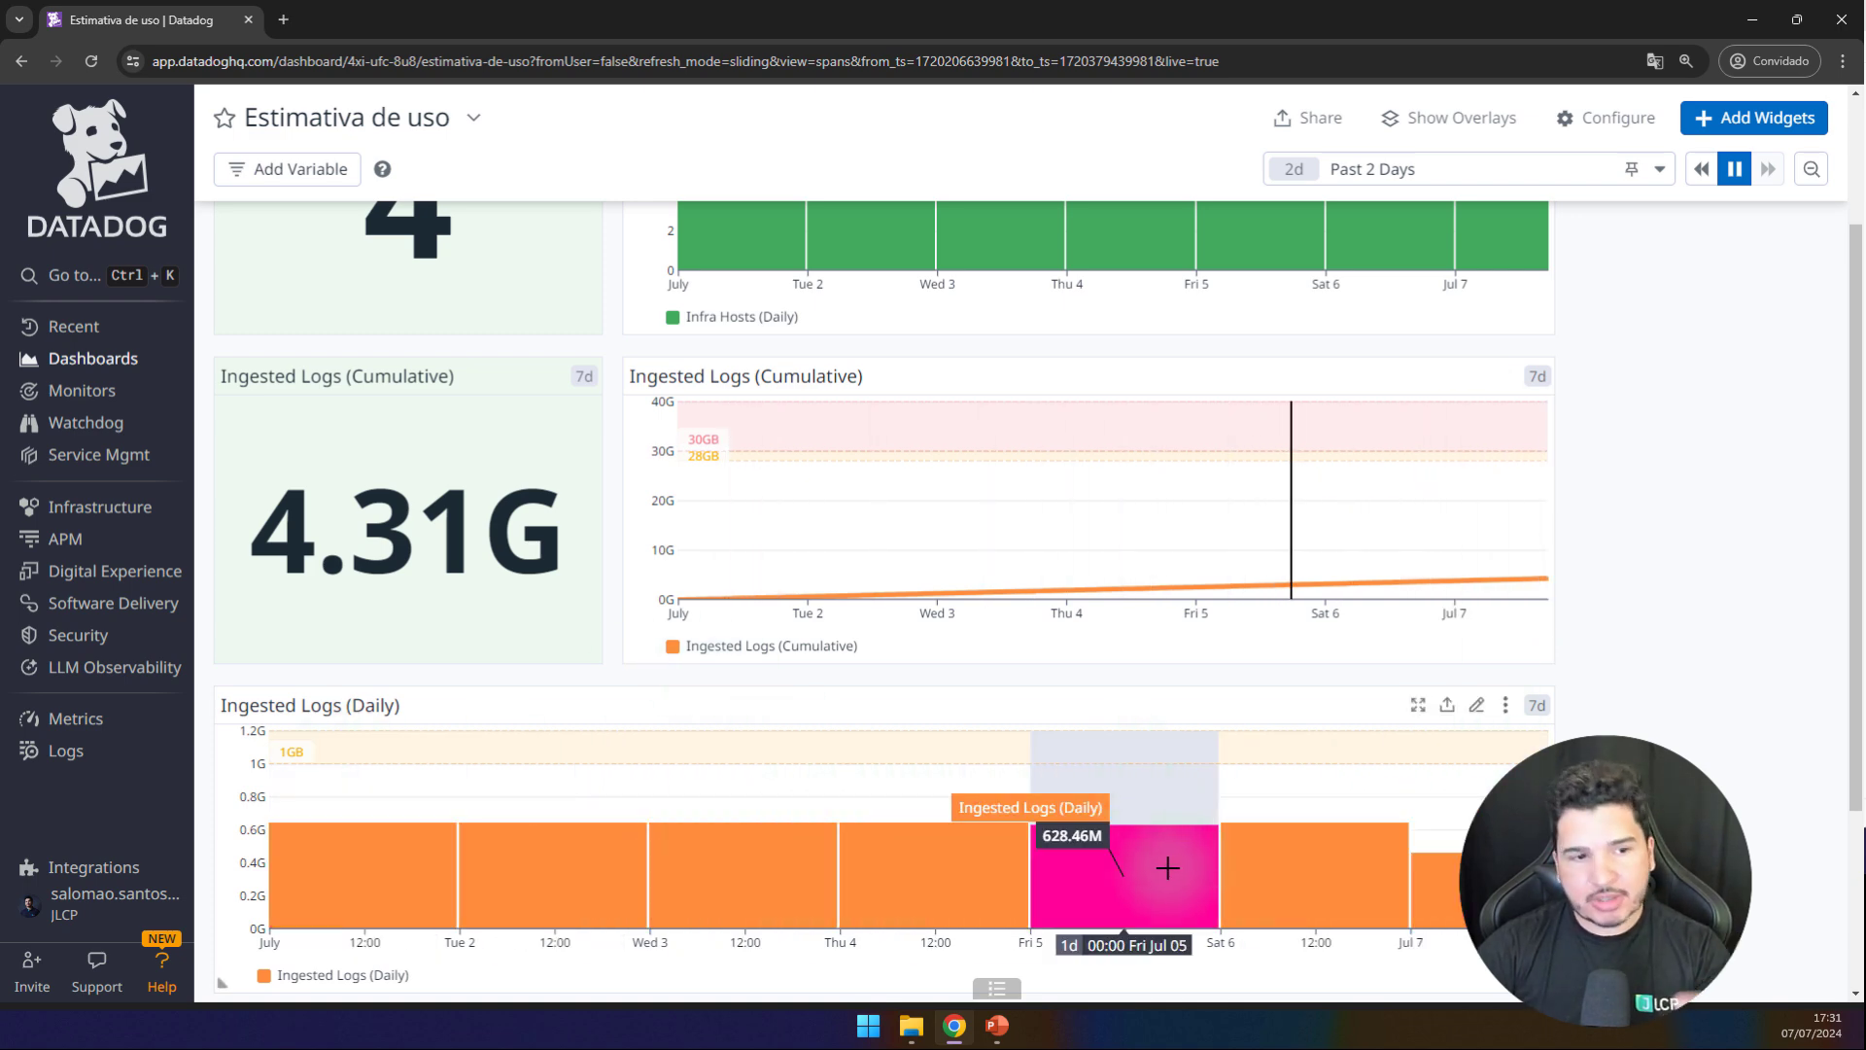
scroll(825, 742, up, 1)
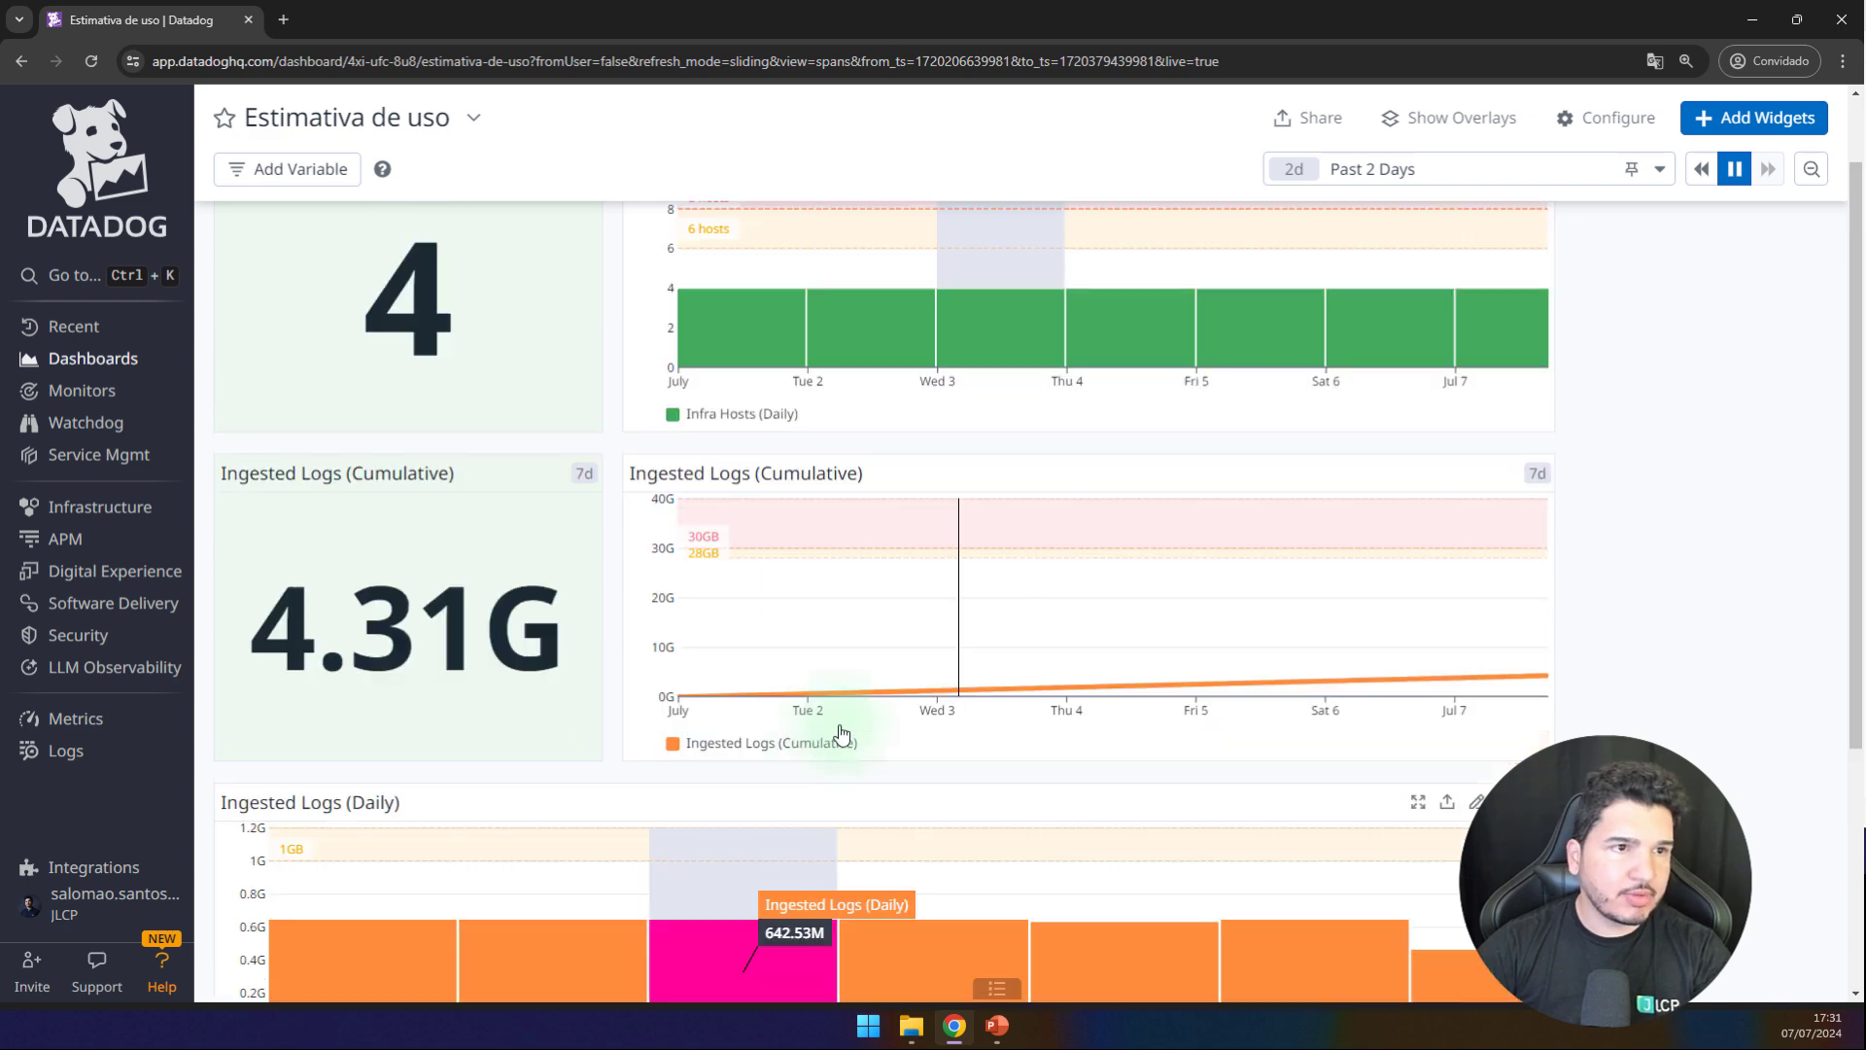
Step: Review the finished dashboard's host and ingested logs widgets, checking the current values and graphs against their threshold markers
scroll(1438, 382, up, 1)
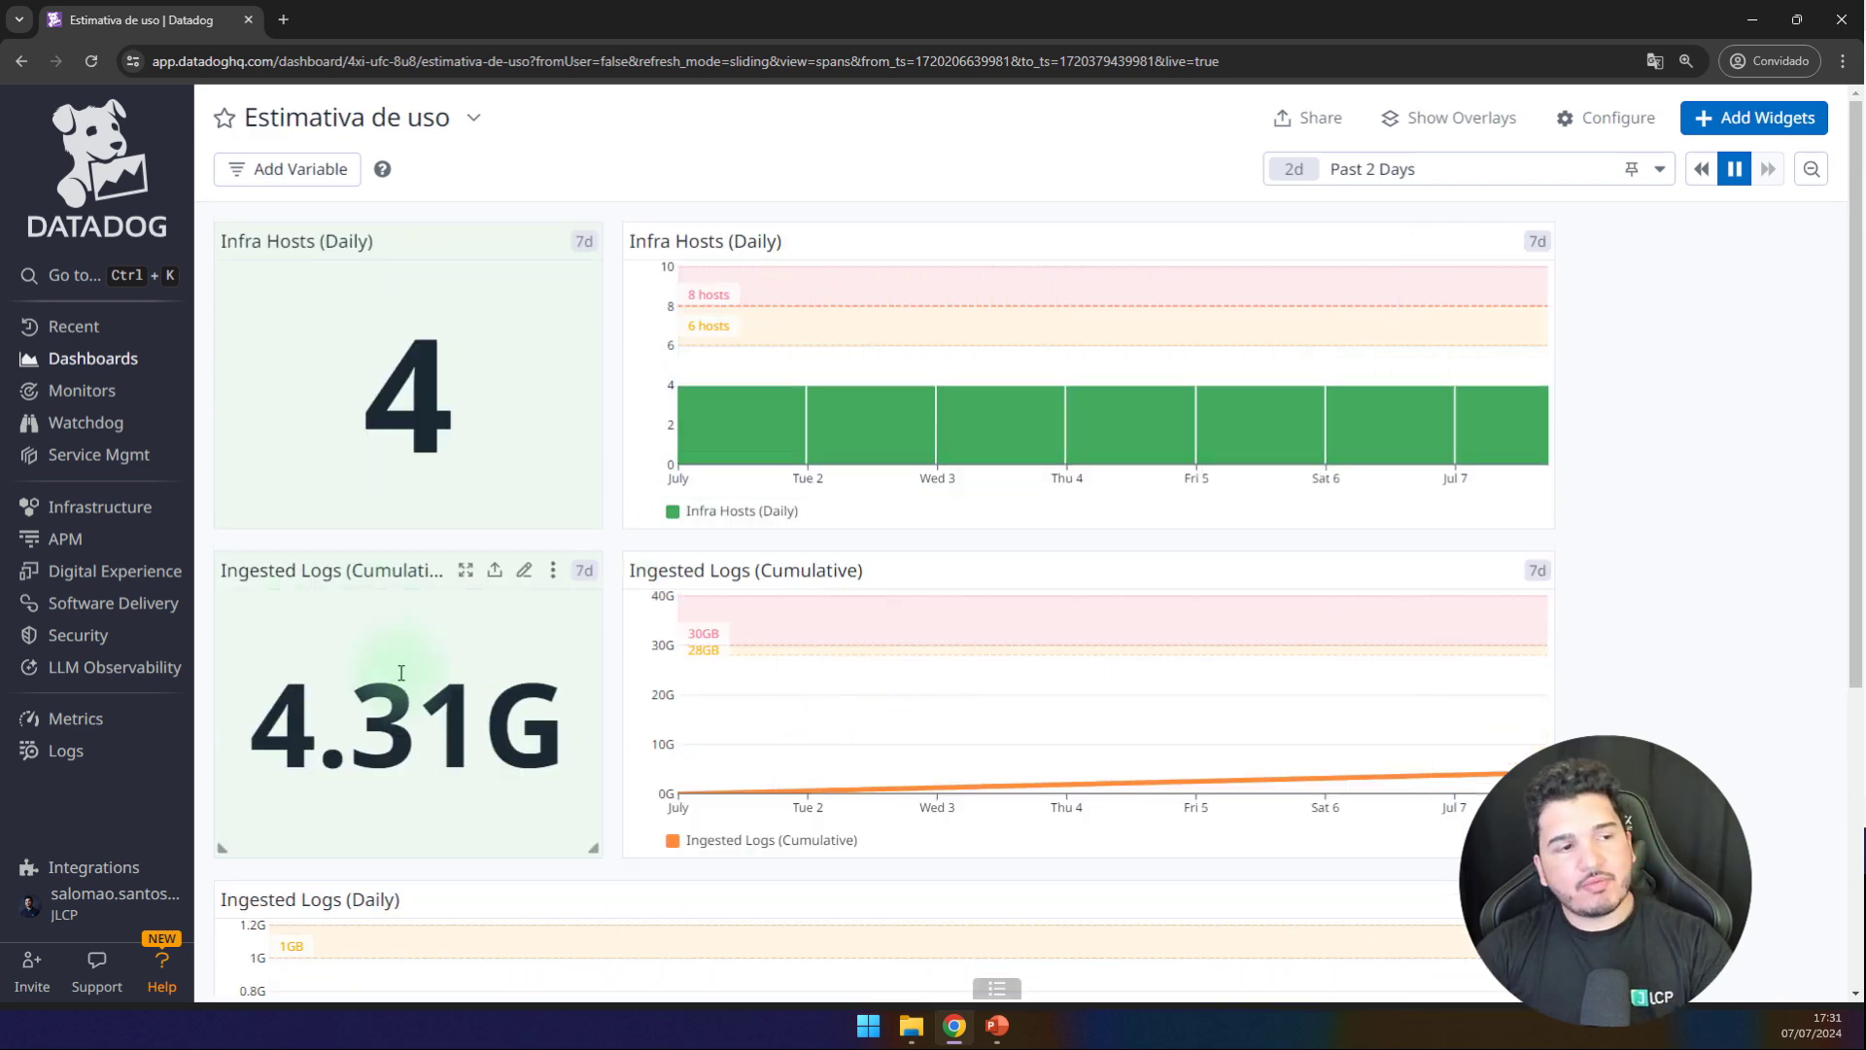
scroll(480, 717, down, 1)
scroll(1045, 784, up, 1)
scroll(1045, 784, down, 1)
scroll(1555, 593, up, 1)
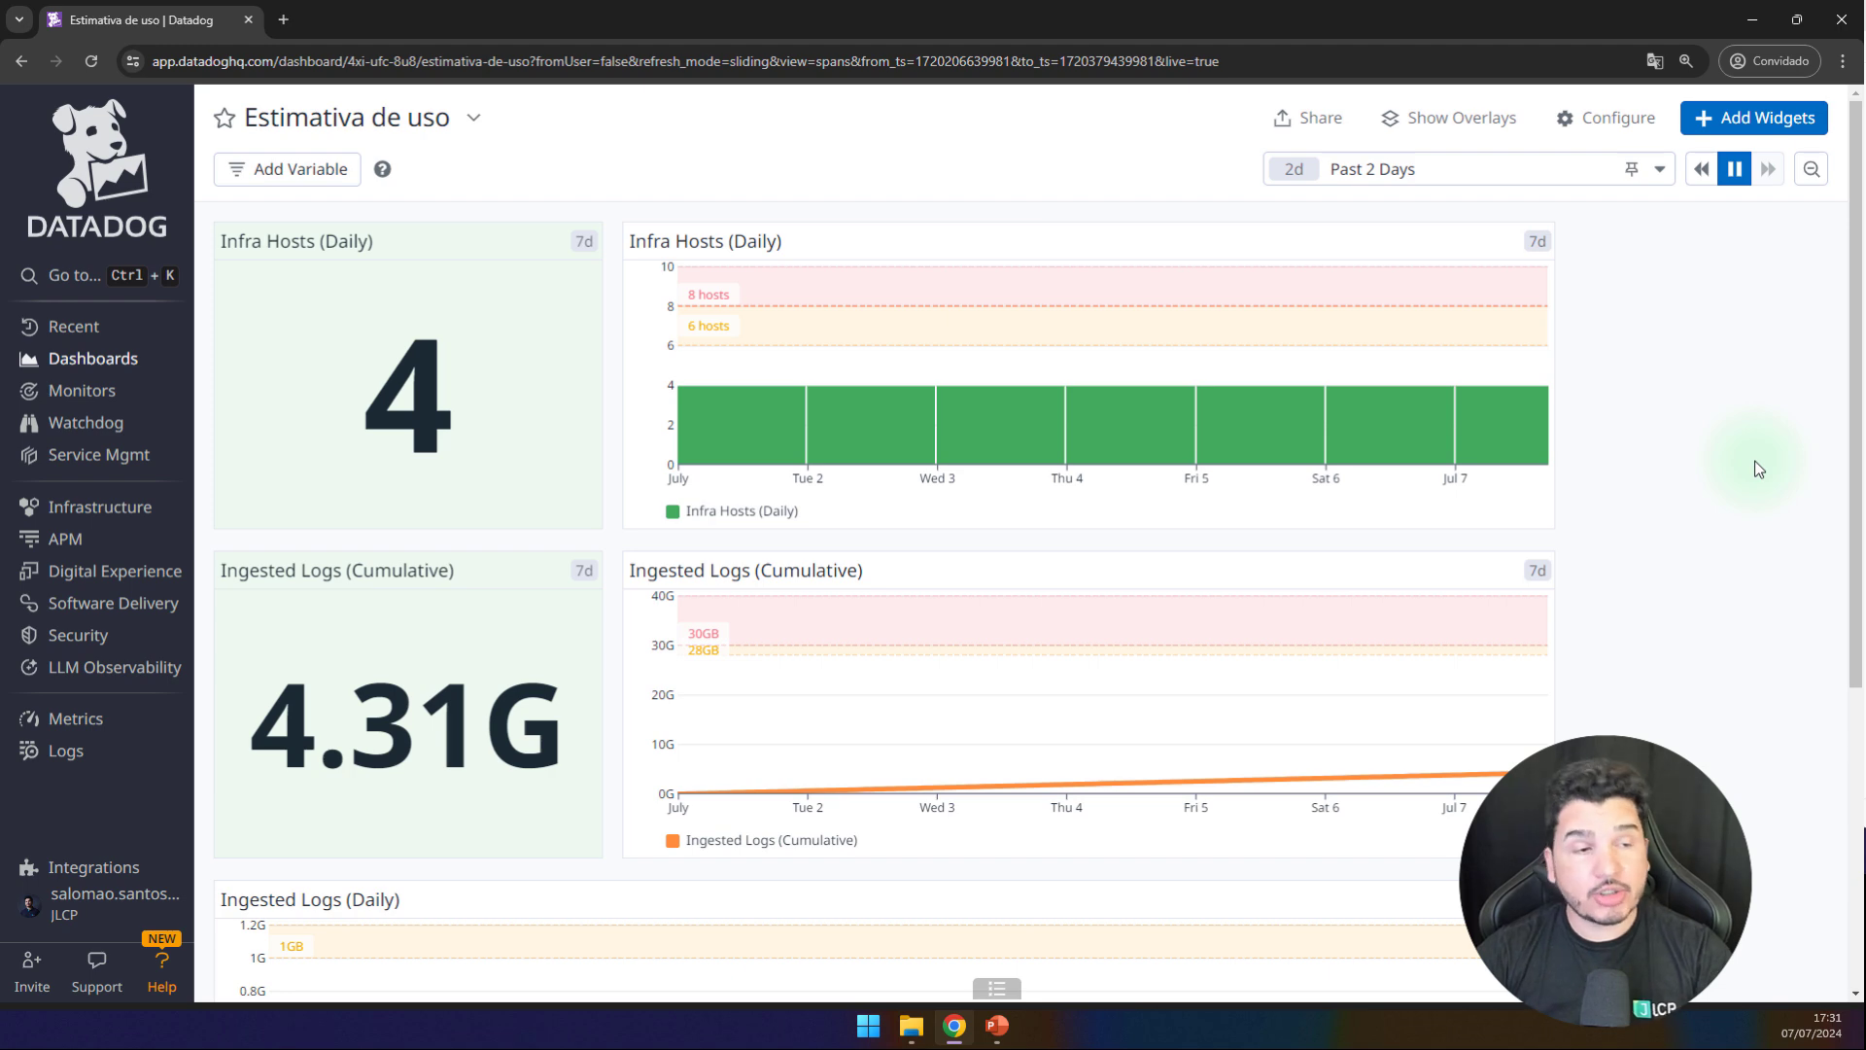
scroll(1166, 623, down, 1)
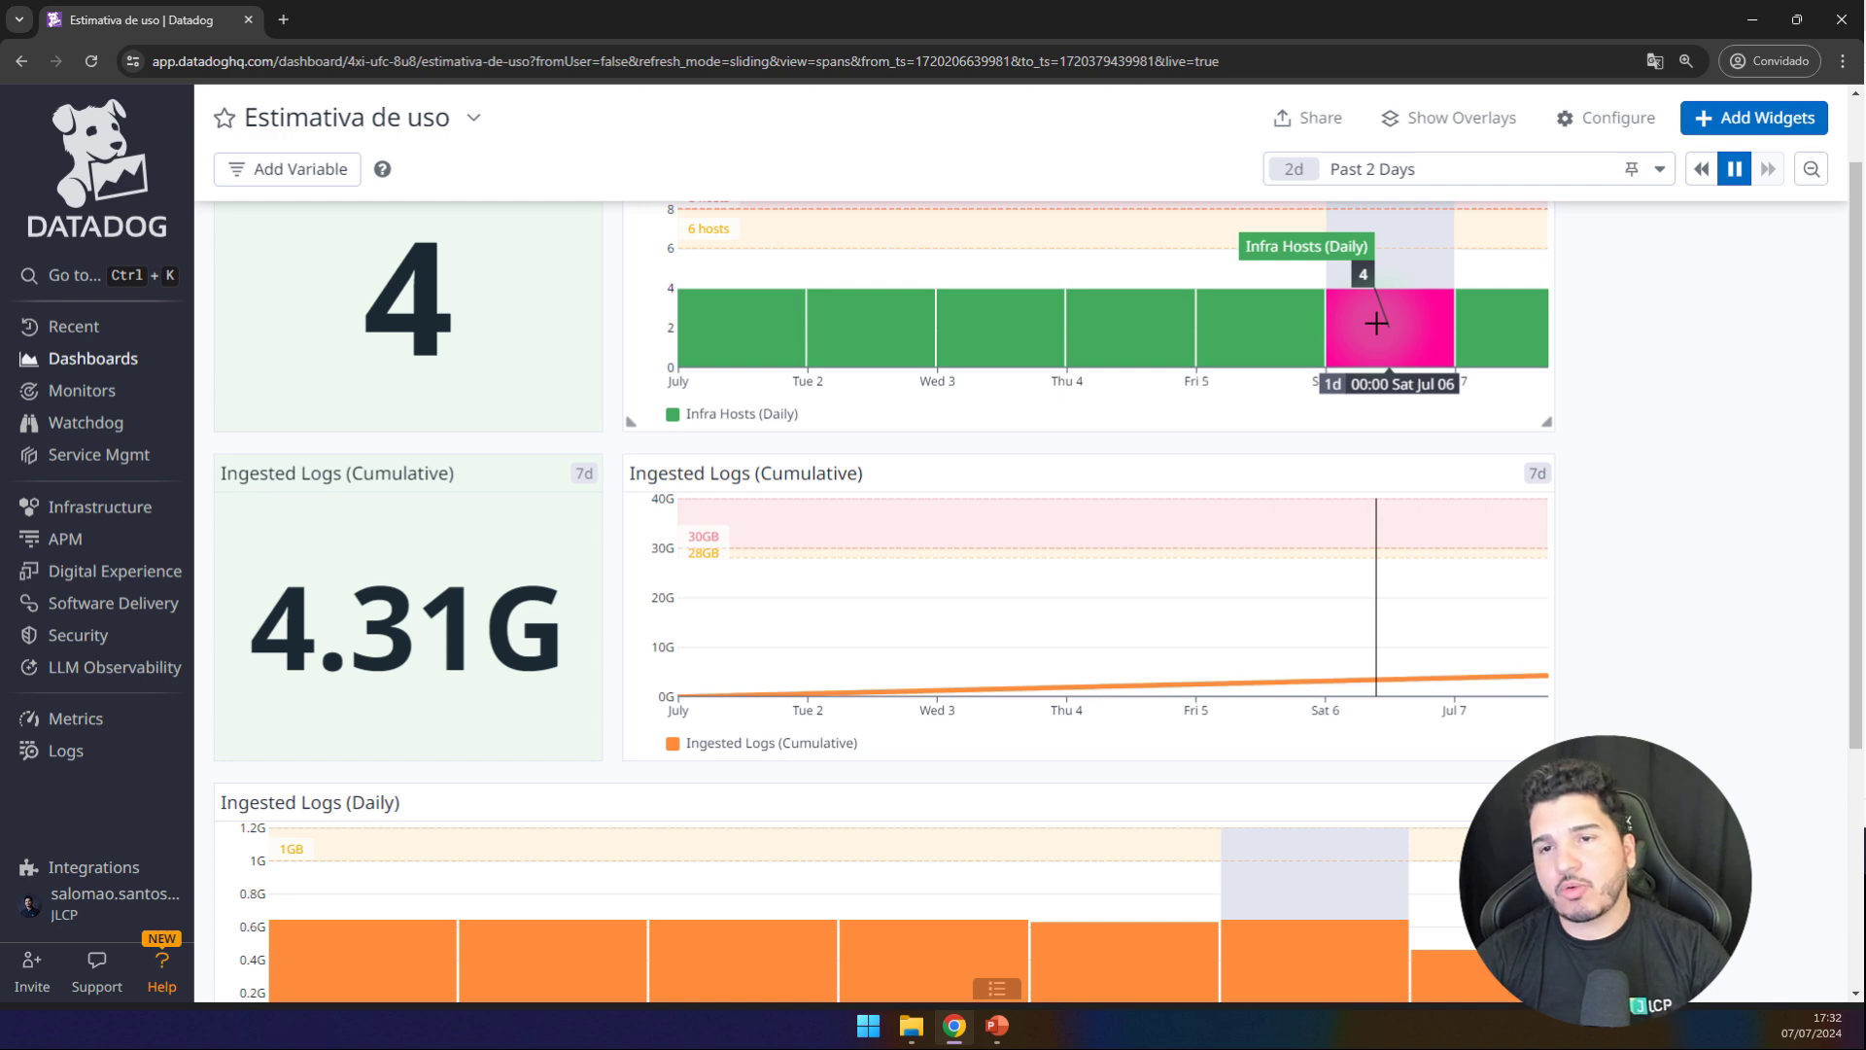
scroll(1649, 646, down, 1)
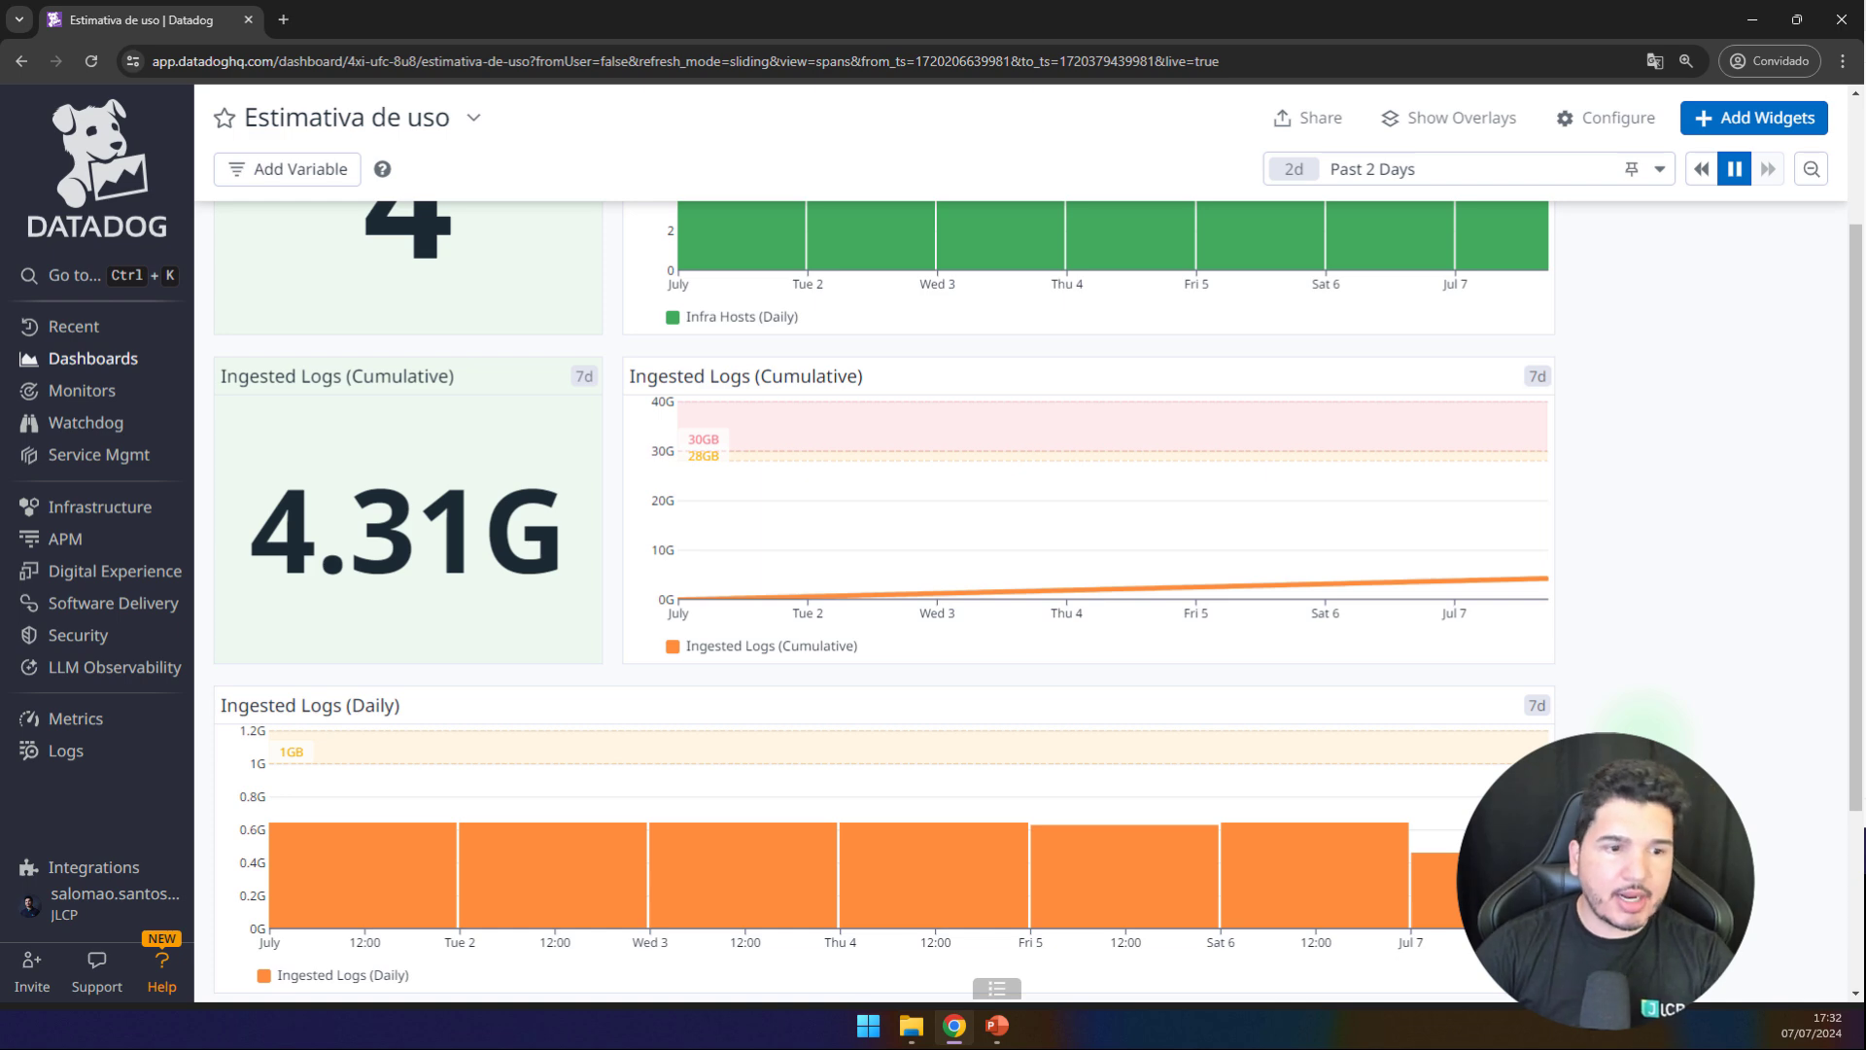
scroll(884, 584, up, 1)
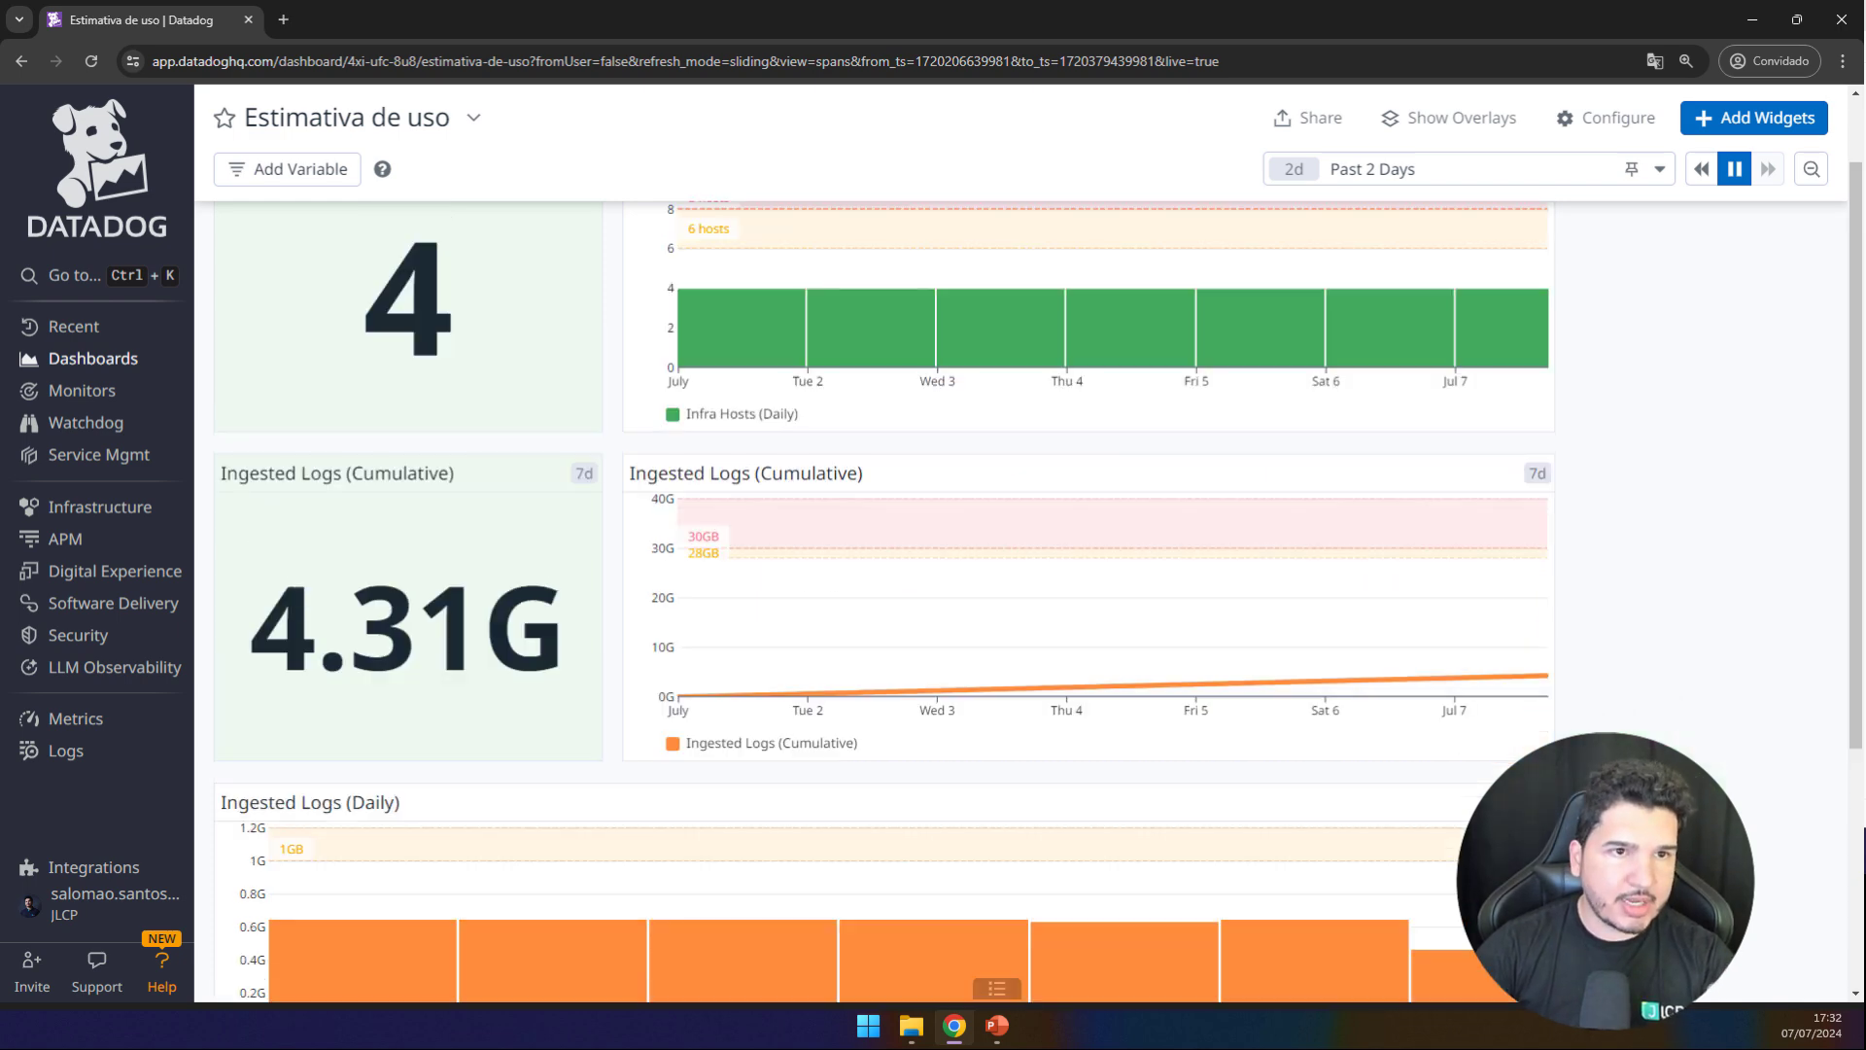
scroll(884, 583, up, 1)
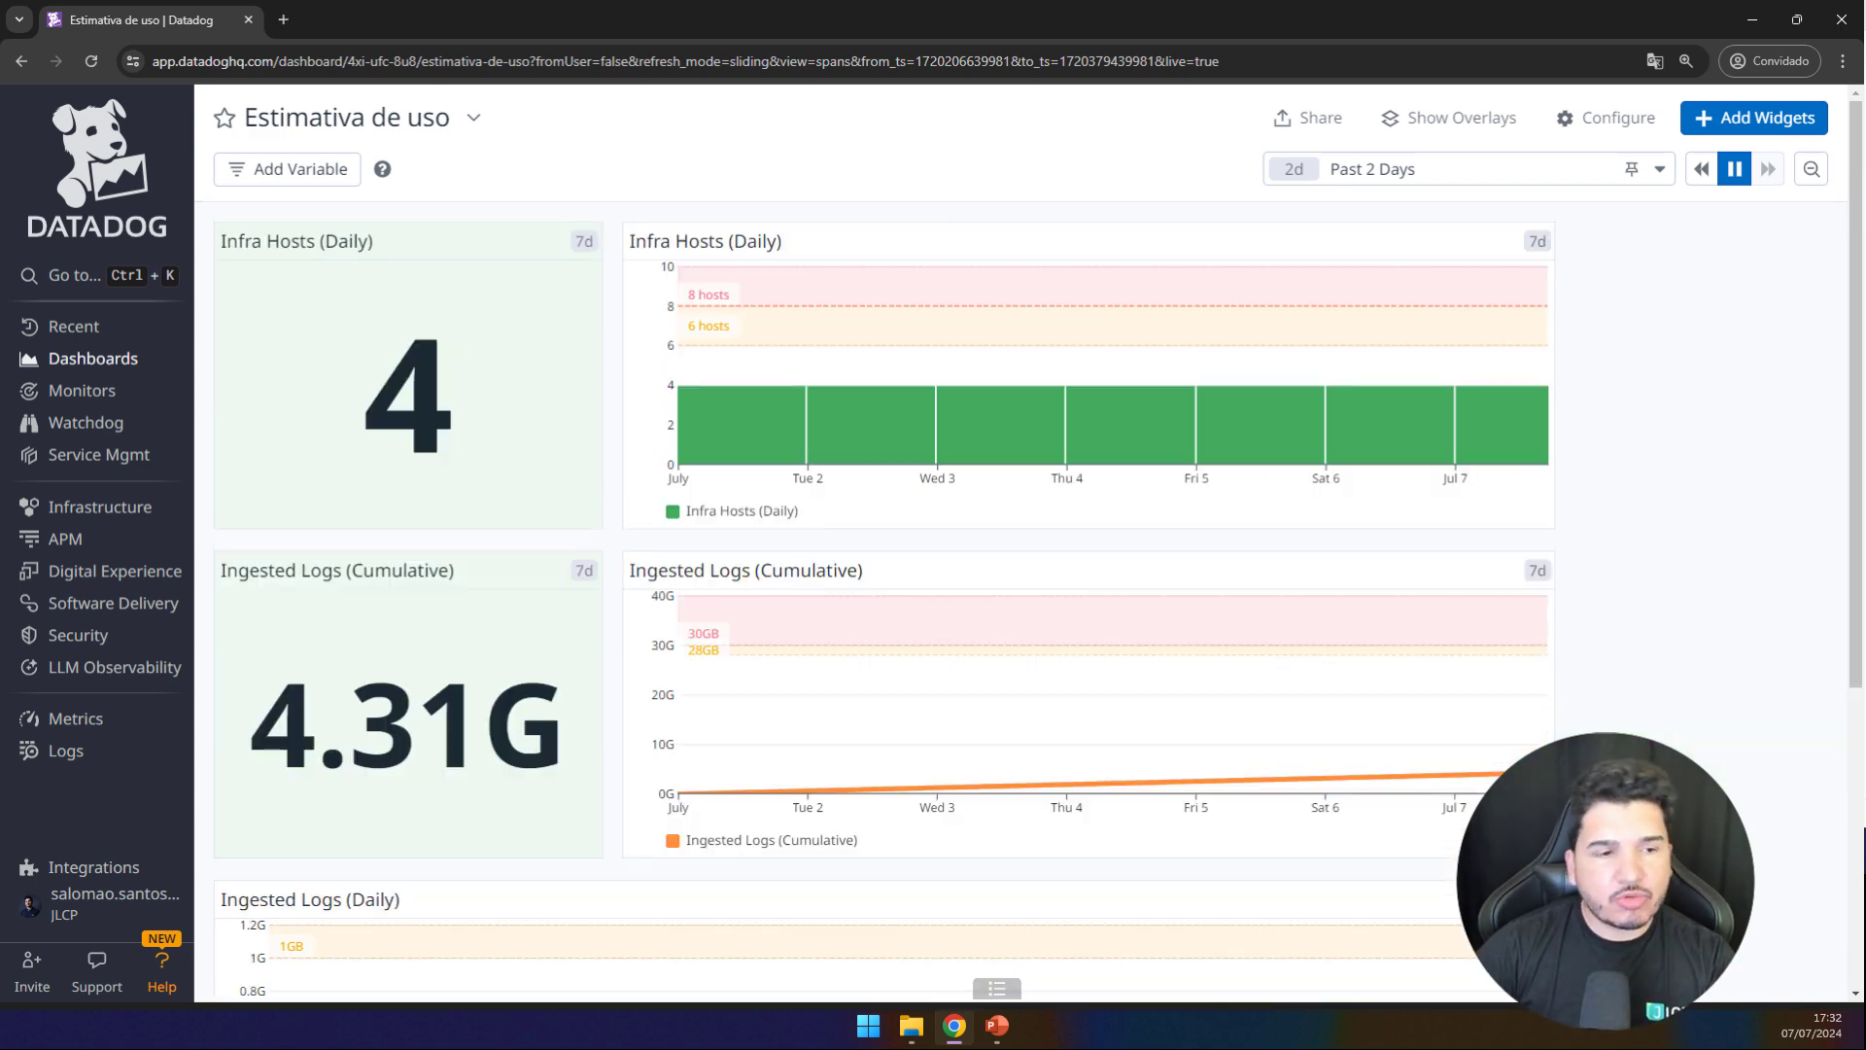